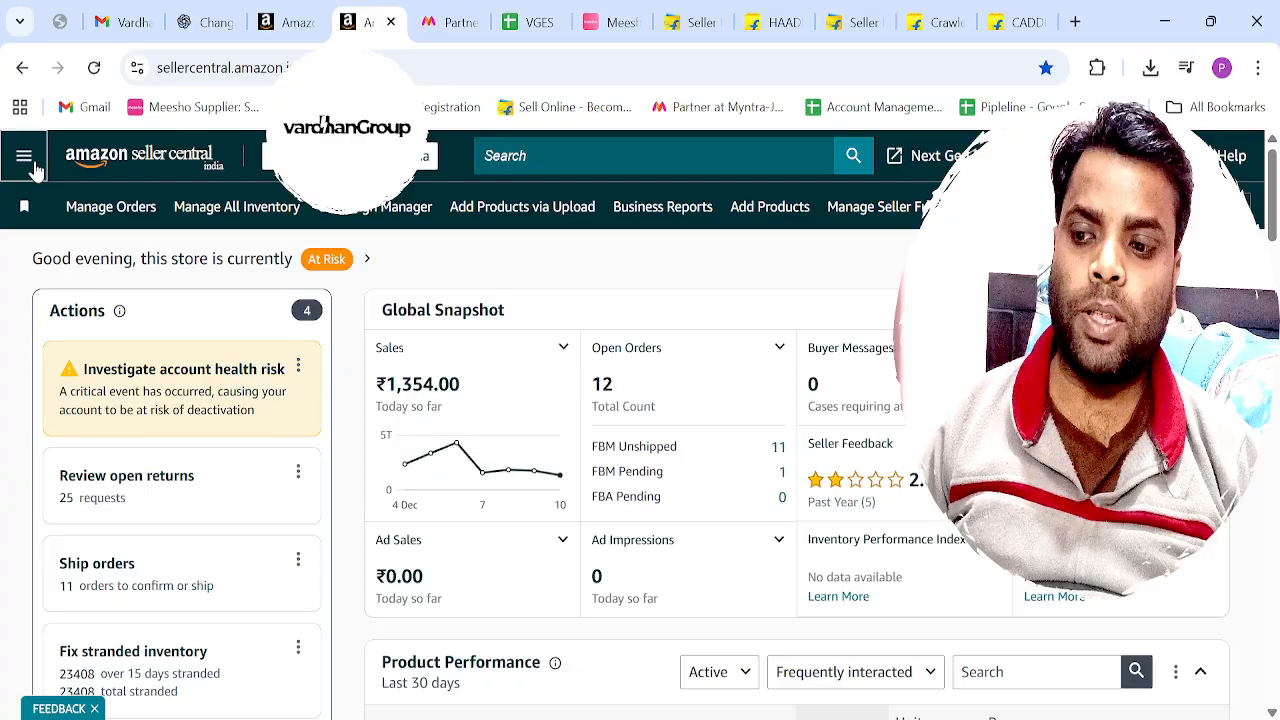
# Open the Reports Repository in the seller account's payments area.
pyautogui.click(30, 162)
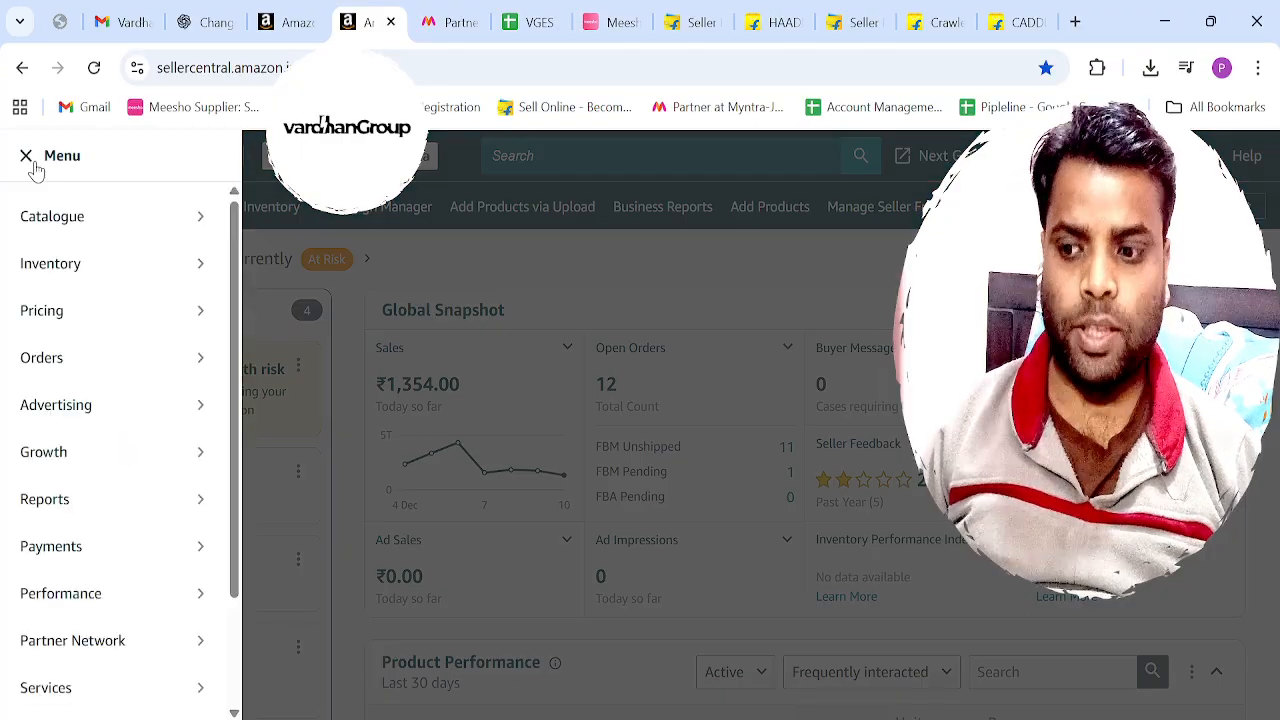
pyautogui.moveTo(91, 564)
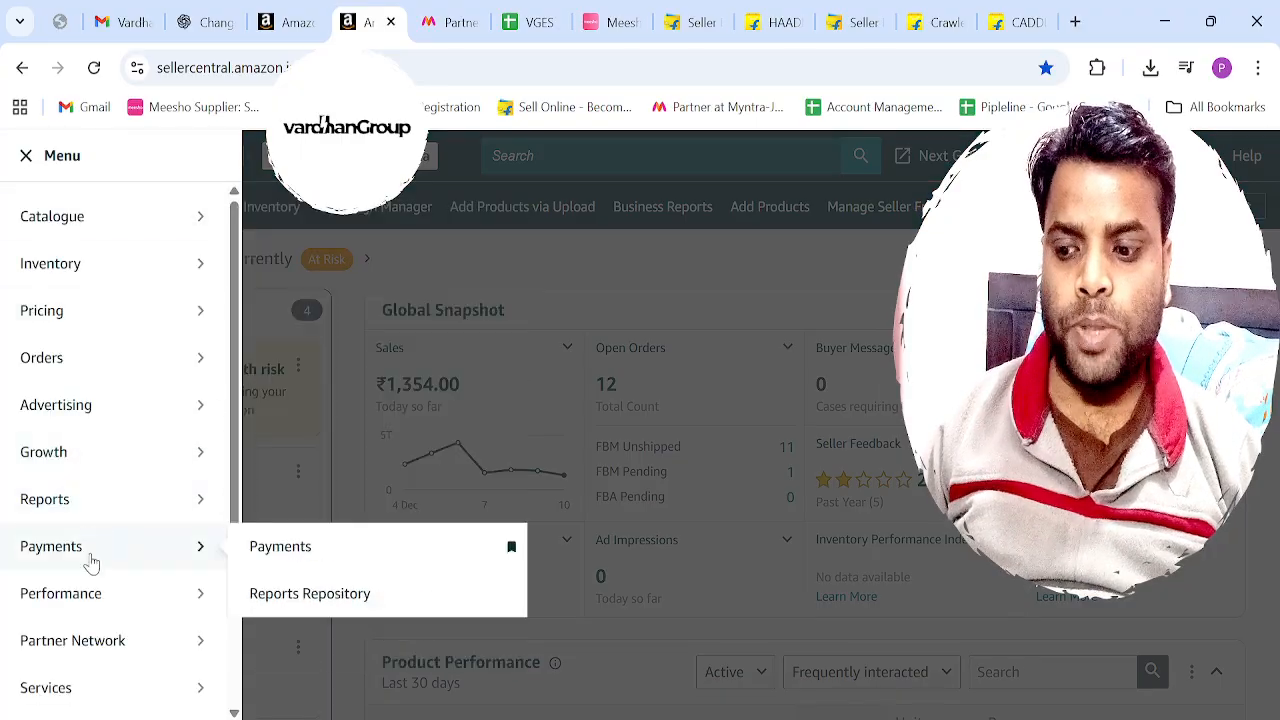
pyautogui.click(300, 563)
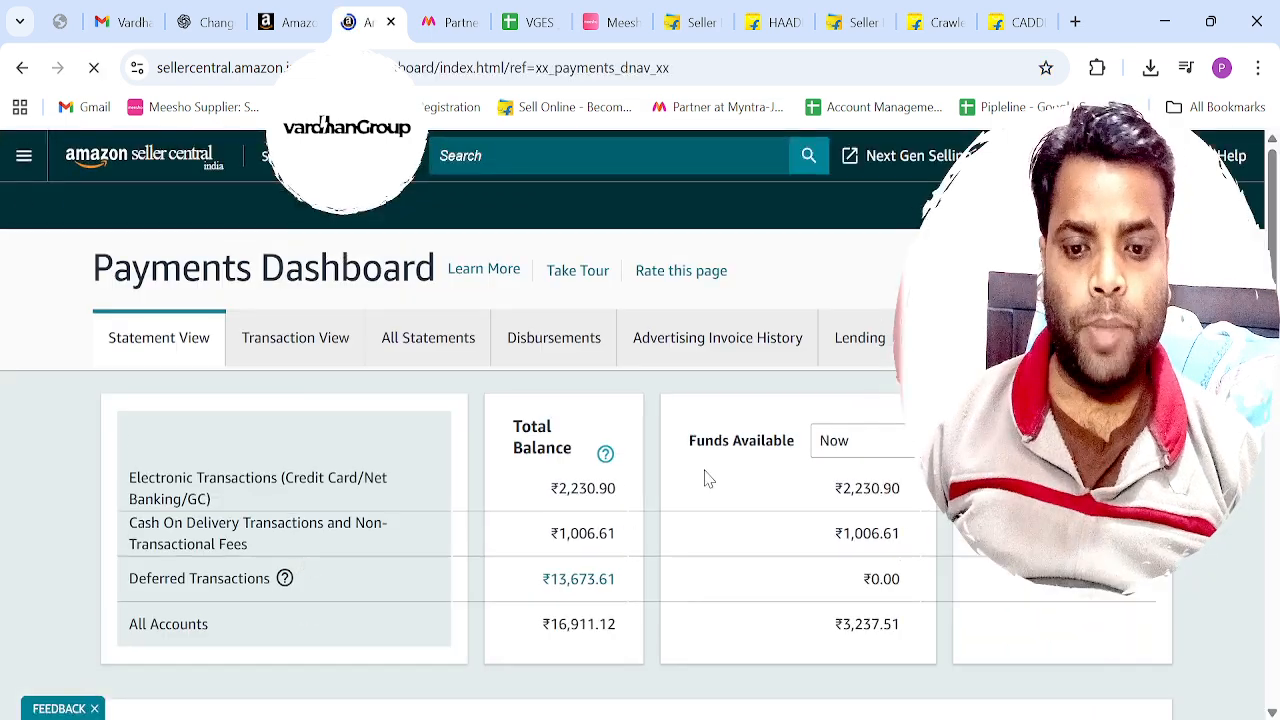
pyautogui.click(970, 338)
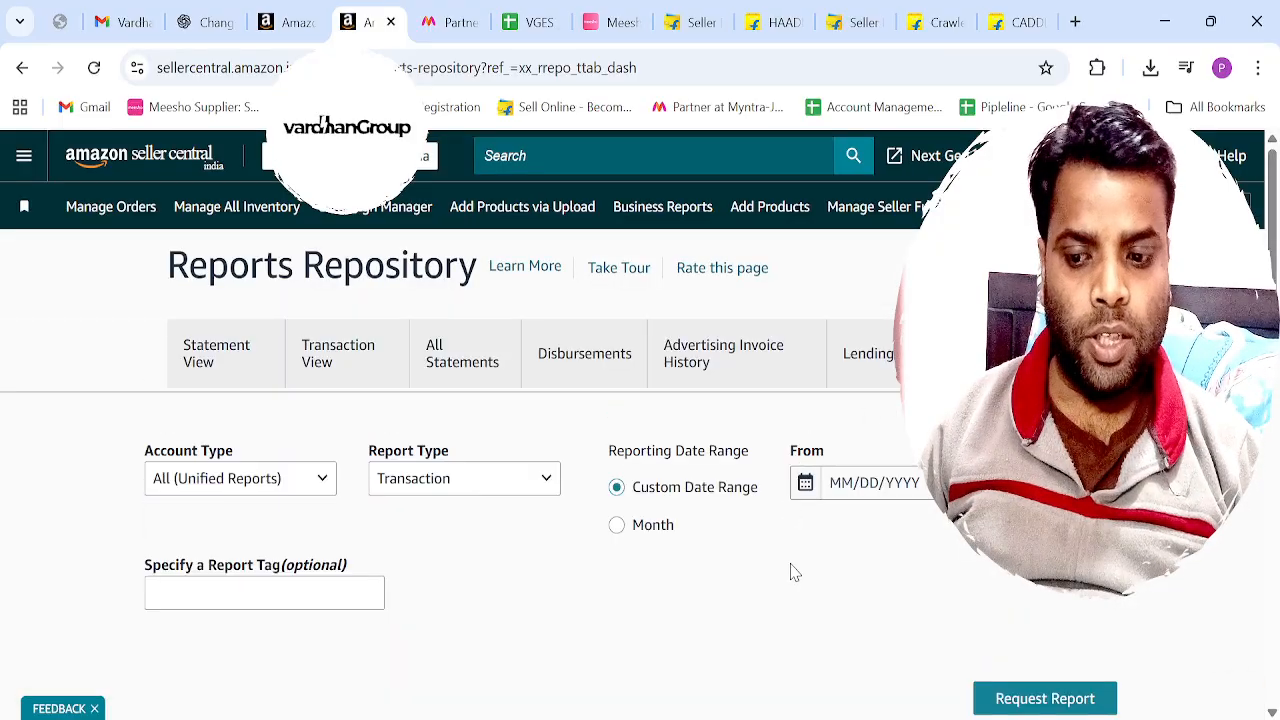
# Request a unified transaction report for the custom date range from November 1 to November 30, 2025.
pyautogui.scroll(-1, 792, 572)
pyautogui.click(896, 405)
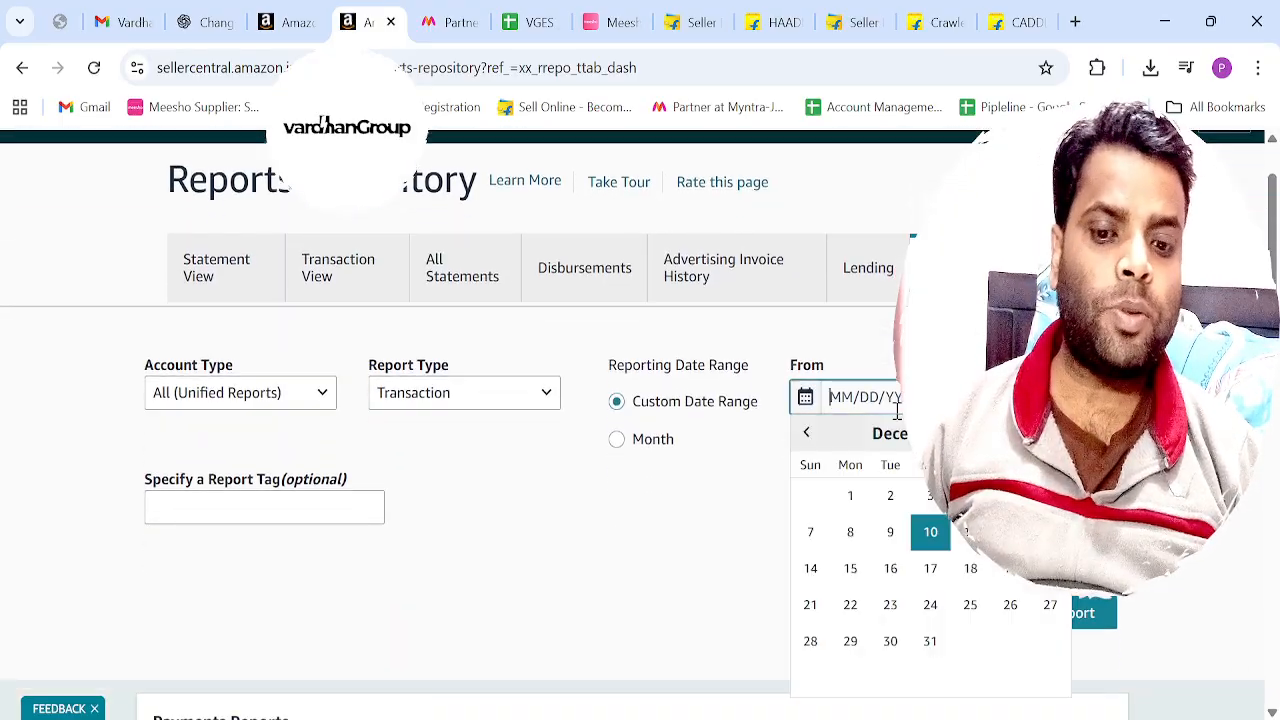
pyautogui.click(808, 433)
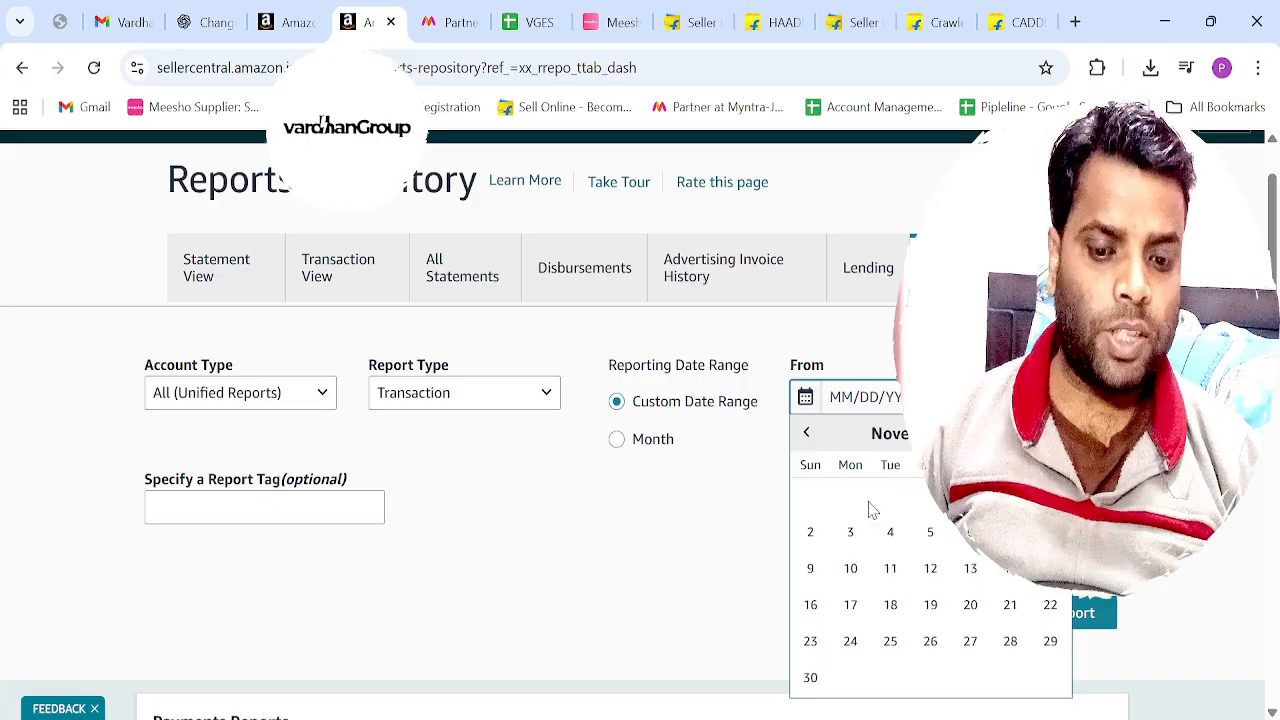
pyautogui.click(1050, 495)
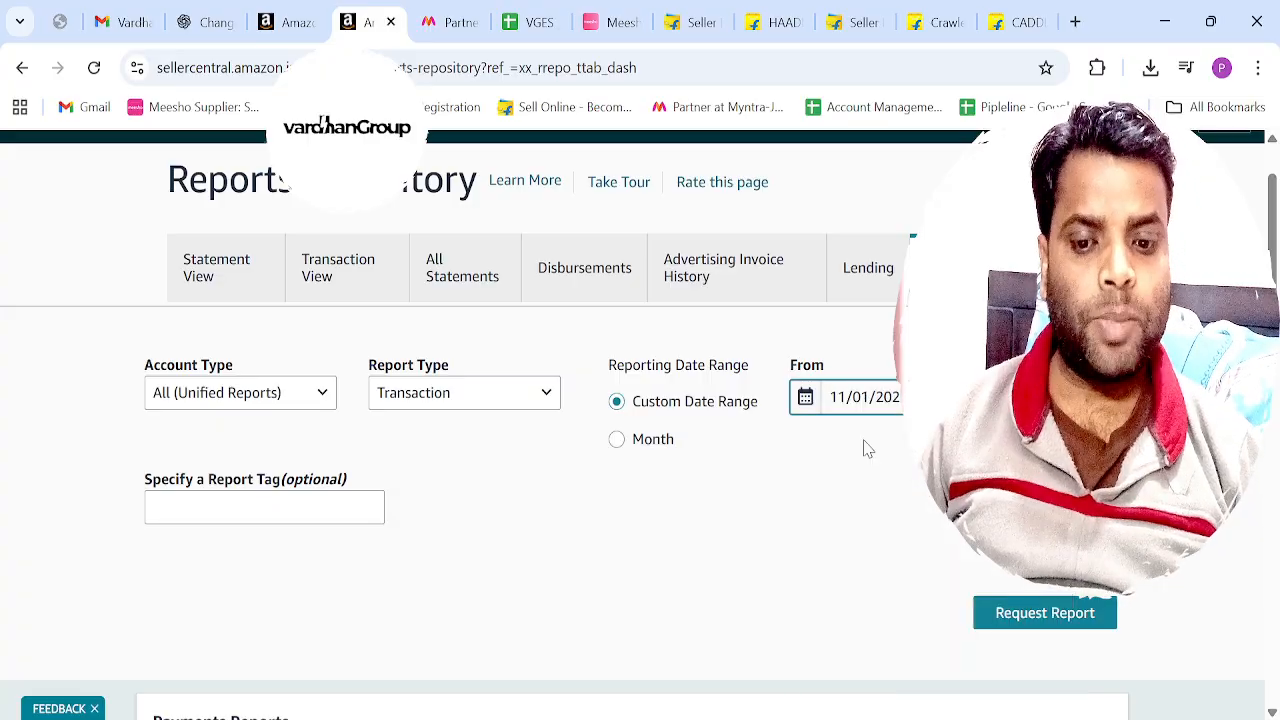
pyautogui.click(1025, 398)
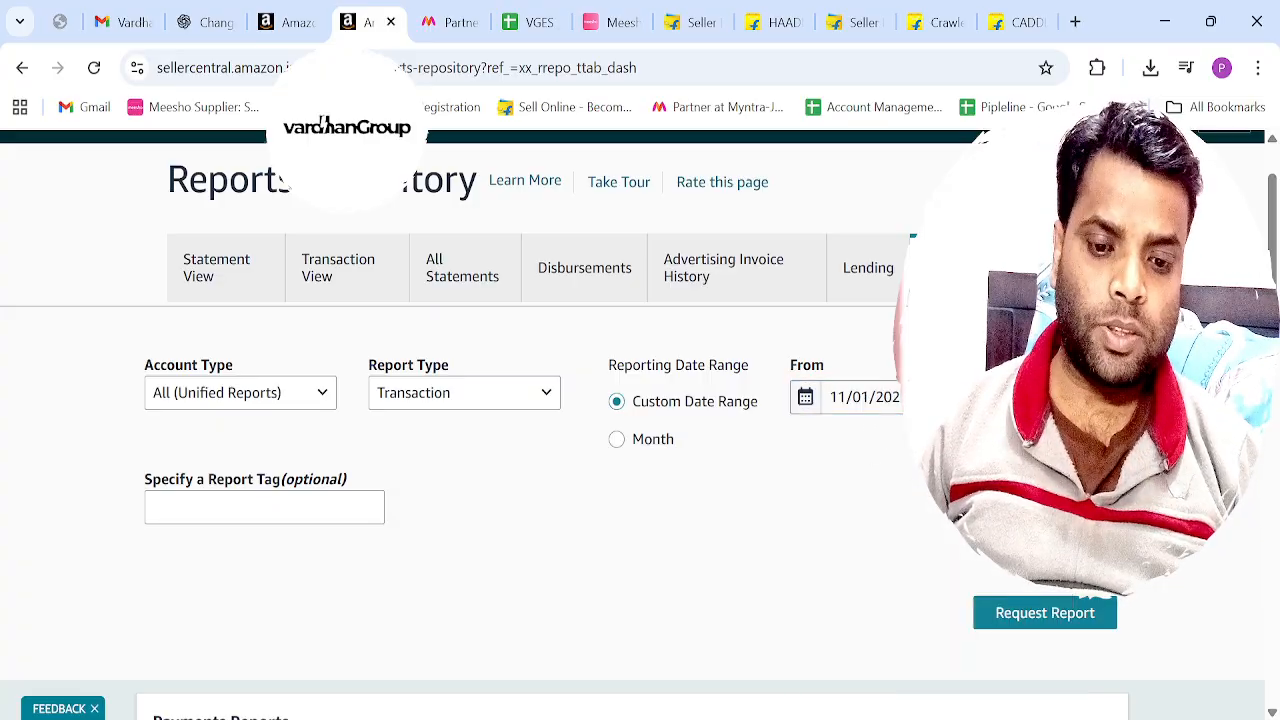
pyautogui.click(980, 434)
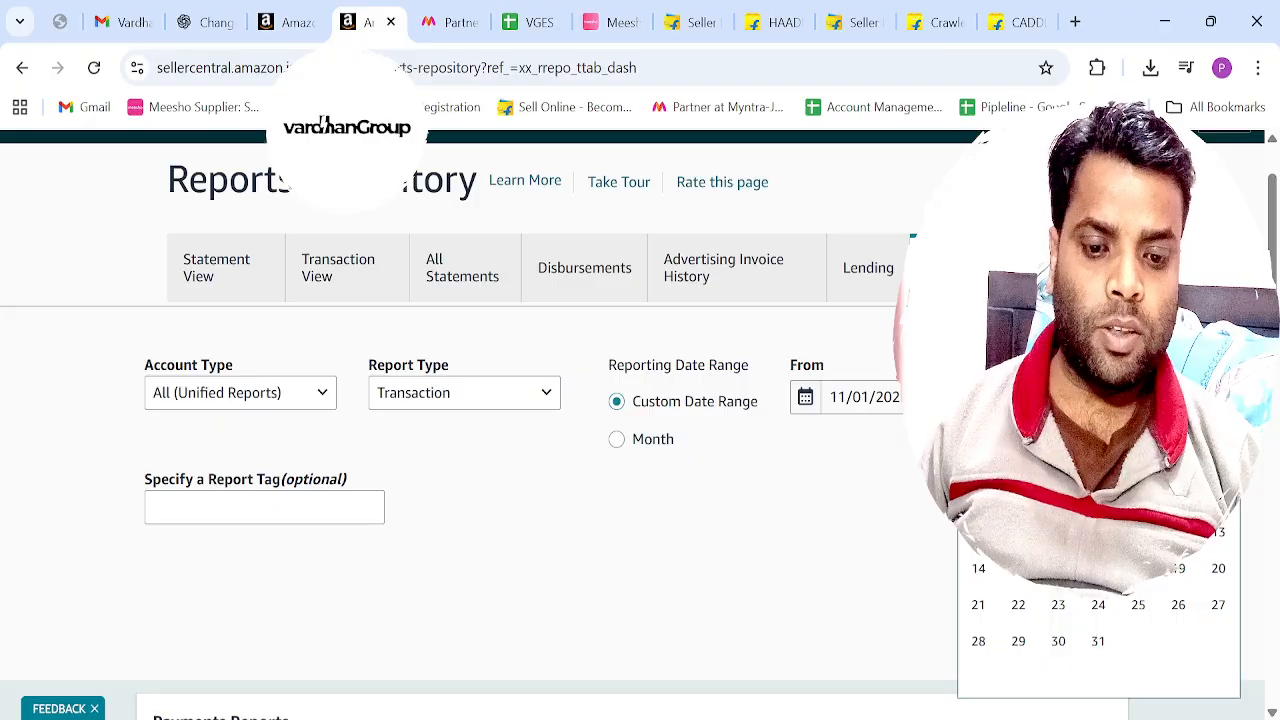
pyautogui.click(981, 677)
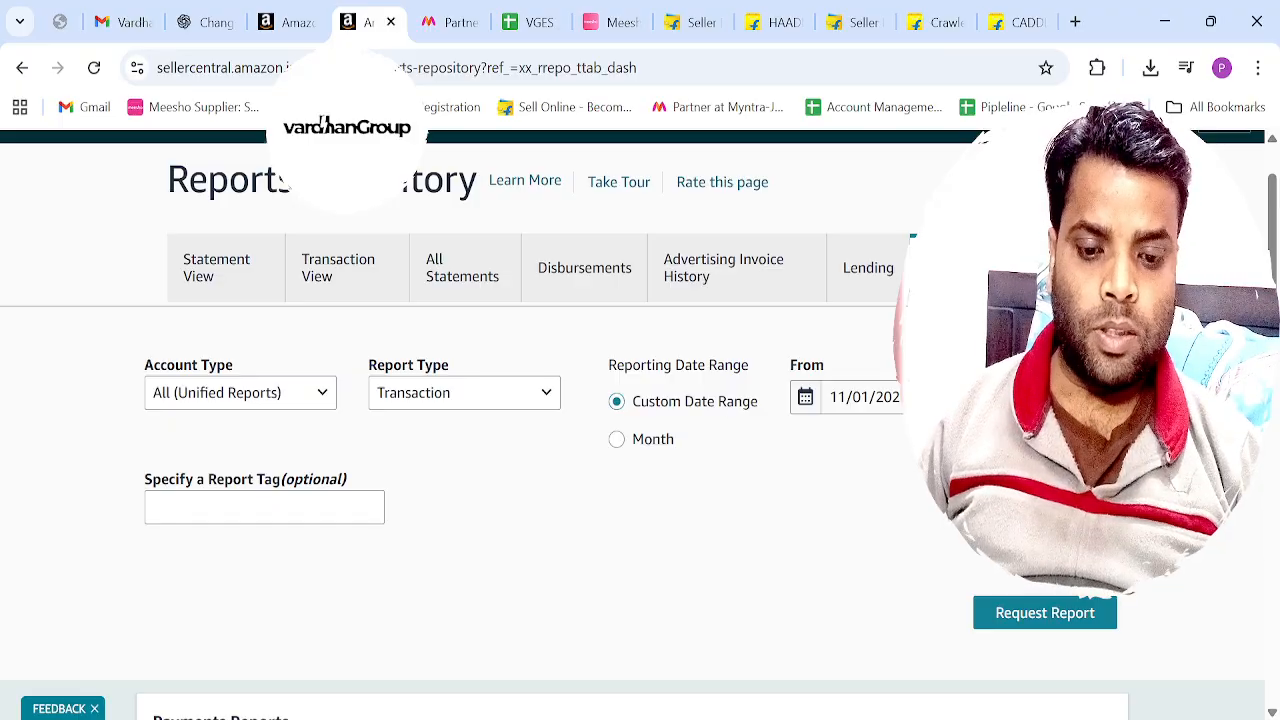
pyautogui.click(1045, 614)
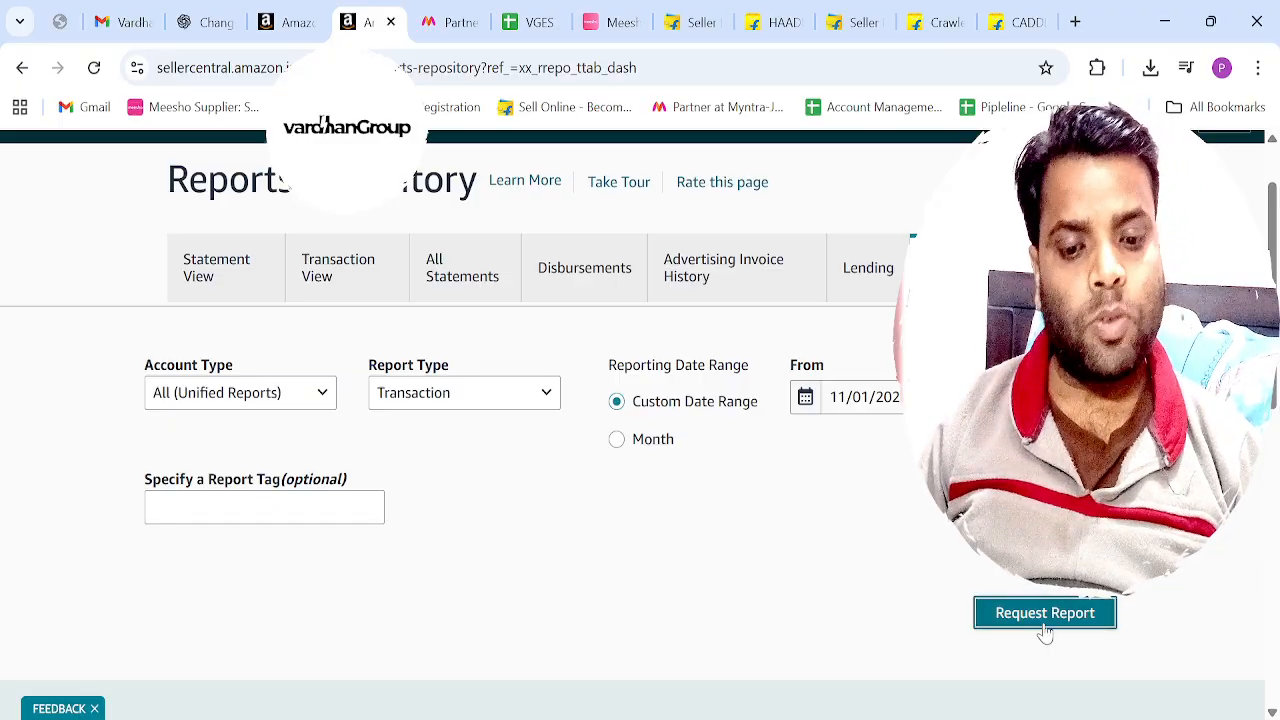
# Check the requested November transaction report's status in the payments reports list, refreshing the page to update it.
pyautogui.scroll(-3, 910, 620)
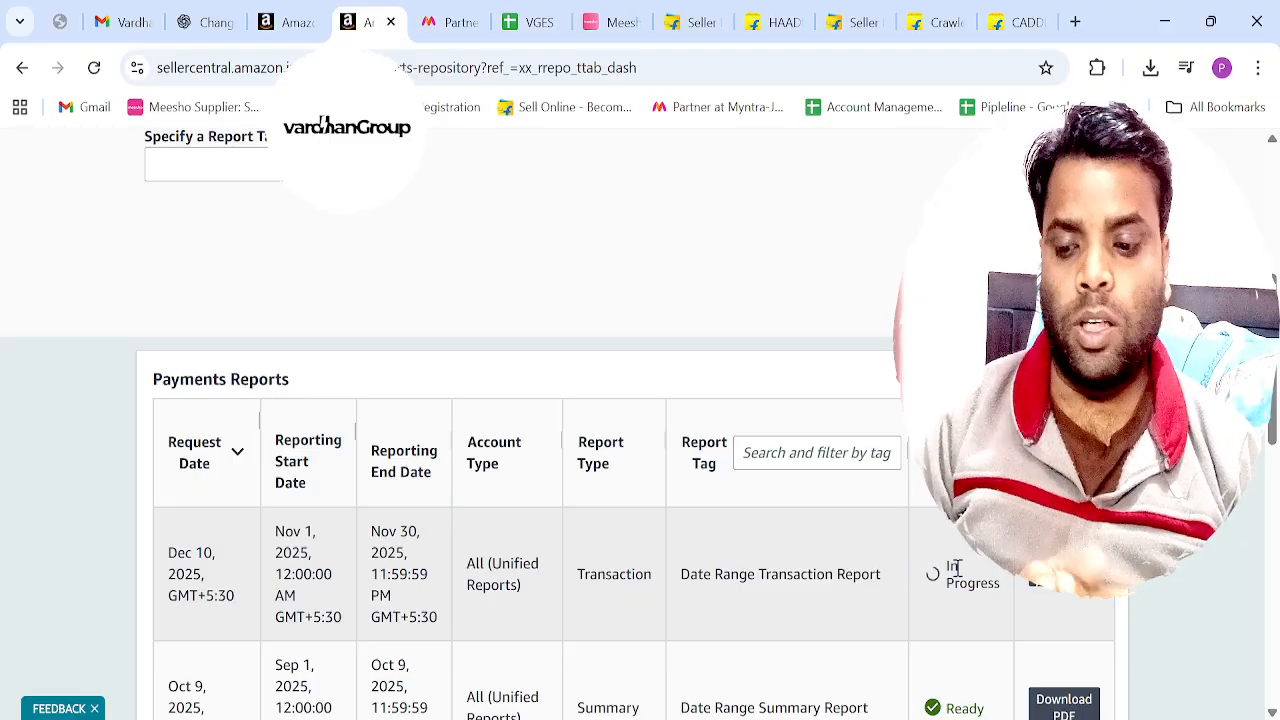
pyautogui.scroll(-1, 957, 570)
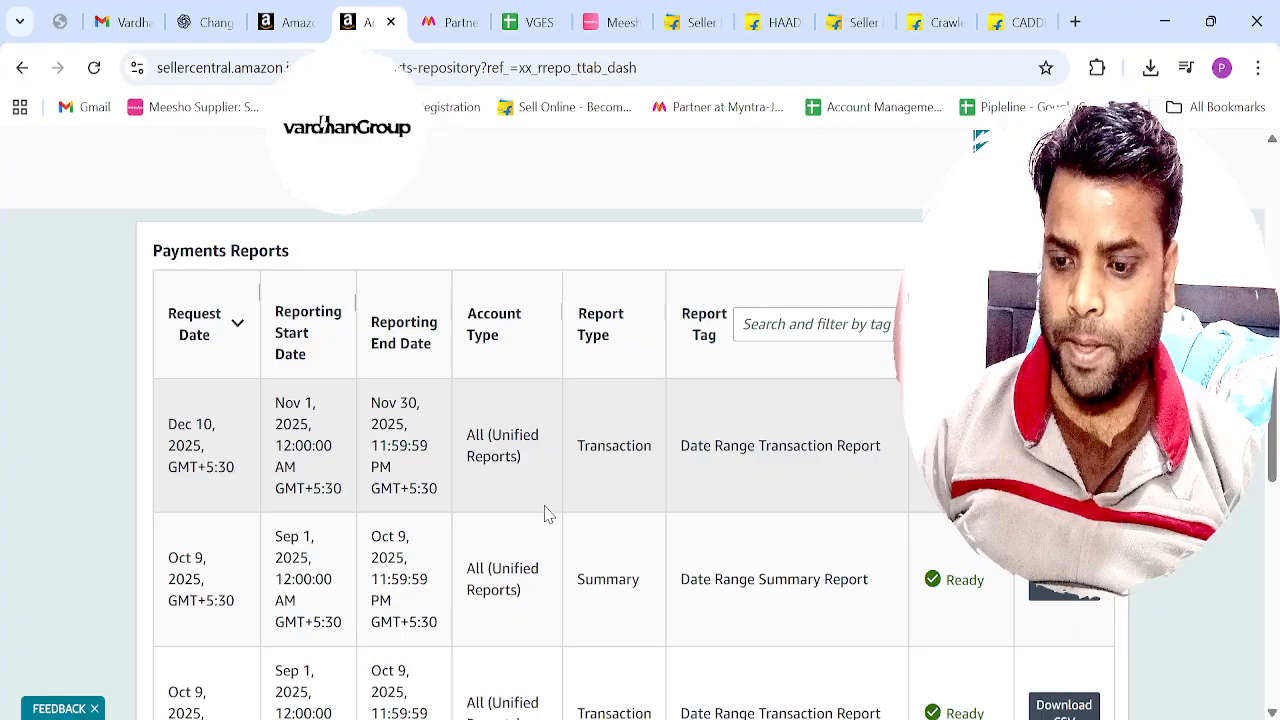
pyautogui.scroll(5, 445, 492)
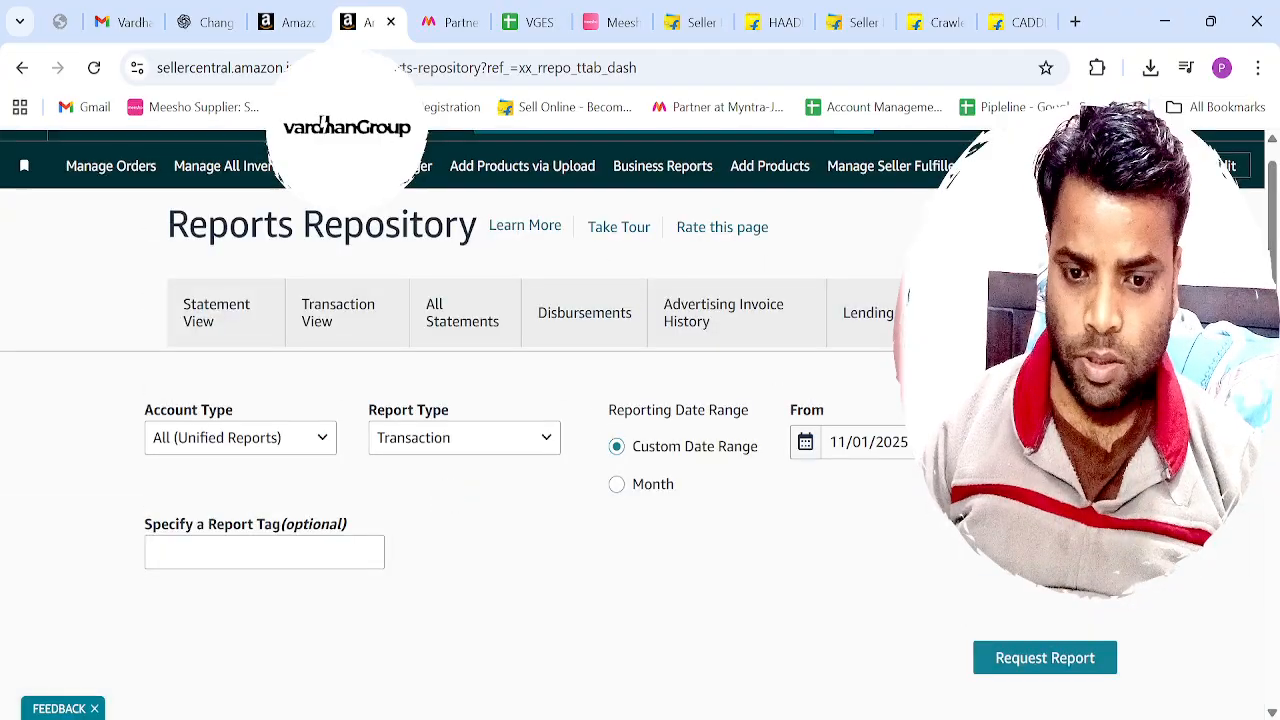
pyautogui.press('F5')
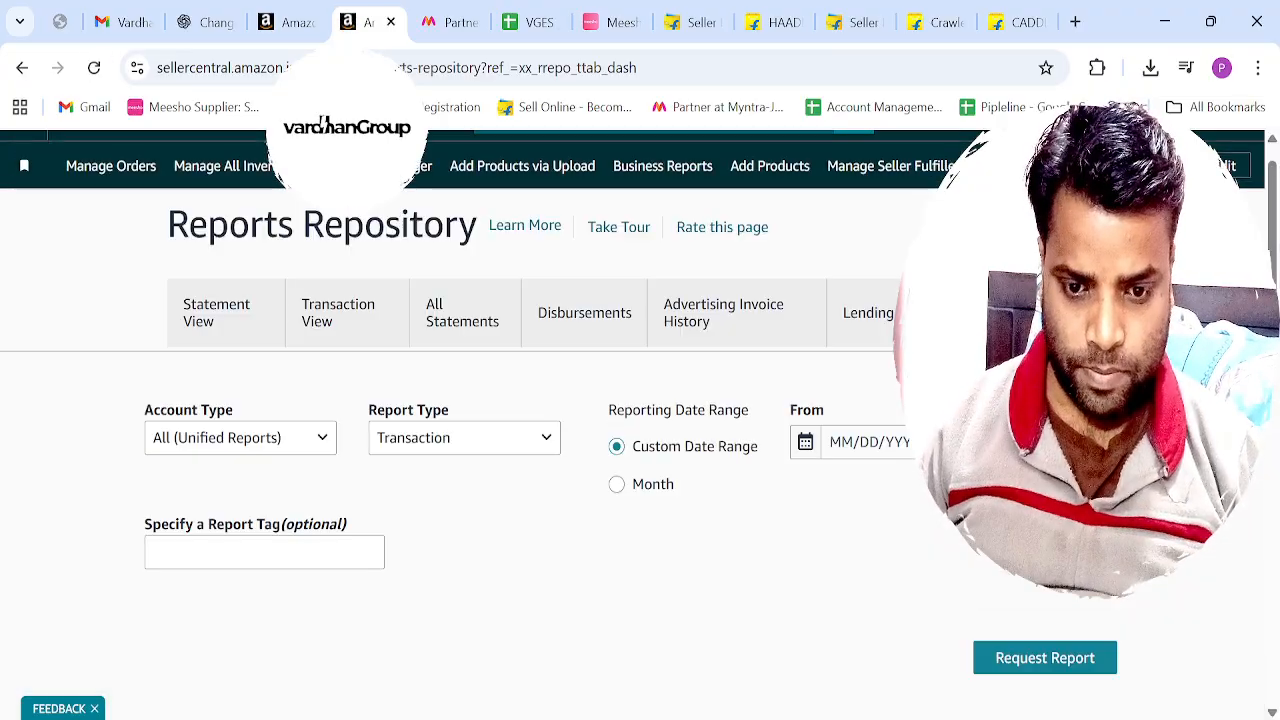
pyautogui.scroll(-4, 870, 560)
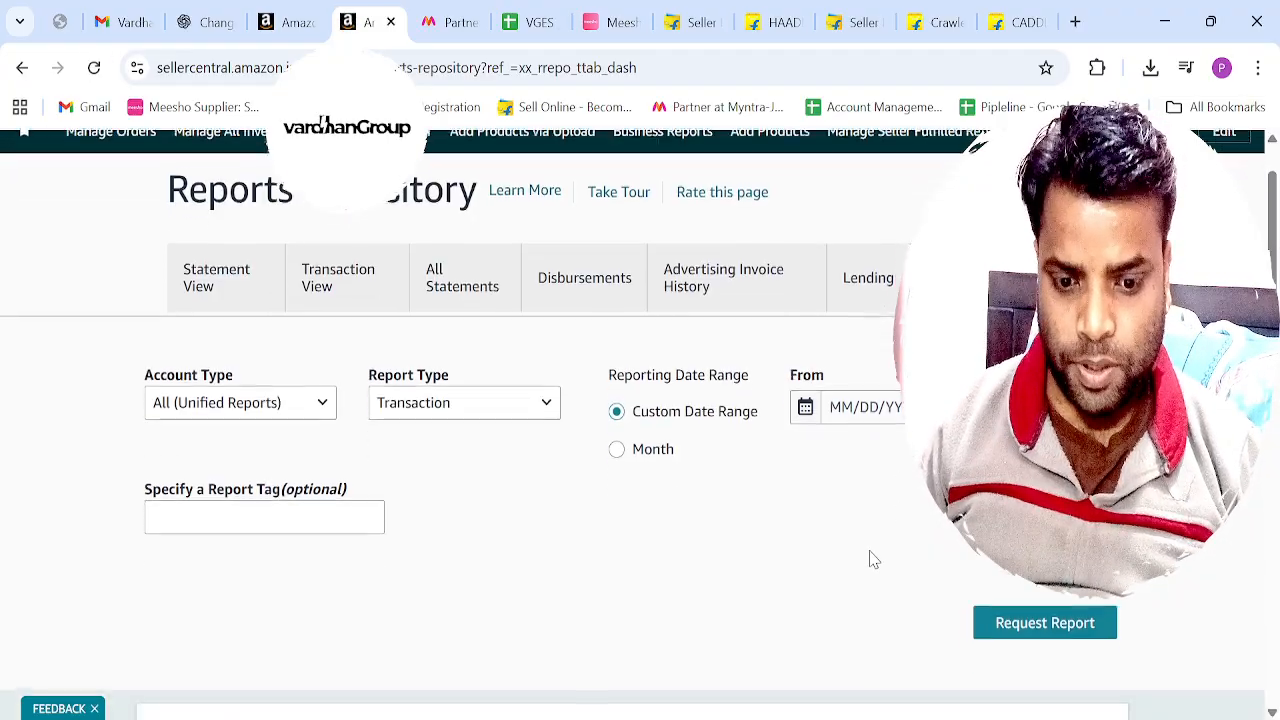
pyautogui.scroll(-1, 870, 560)
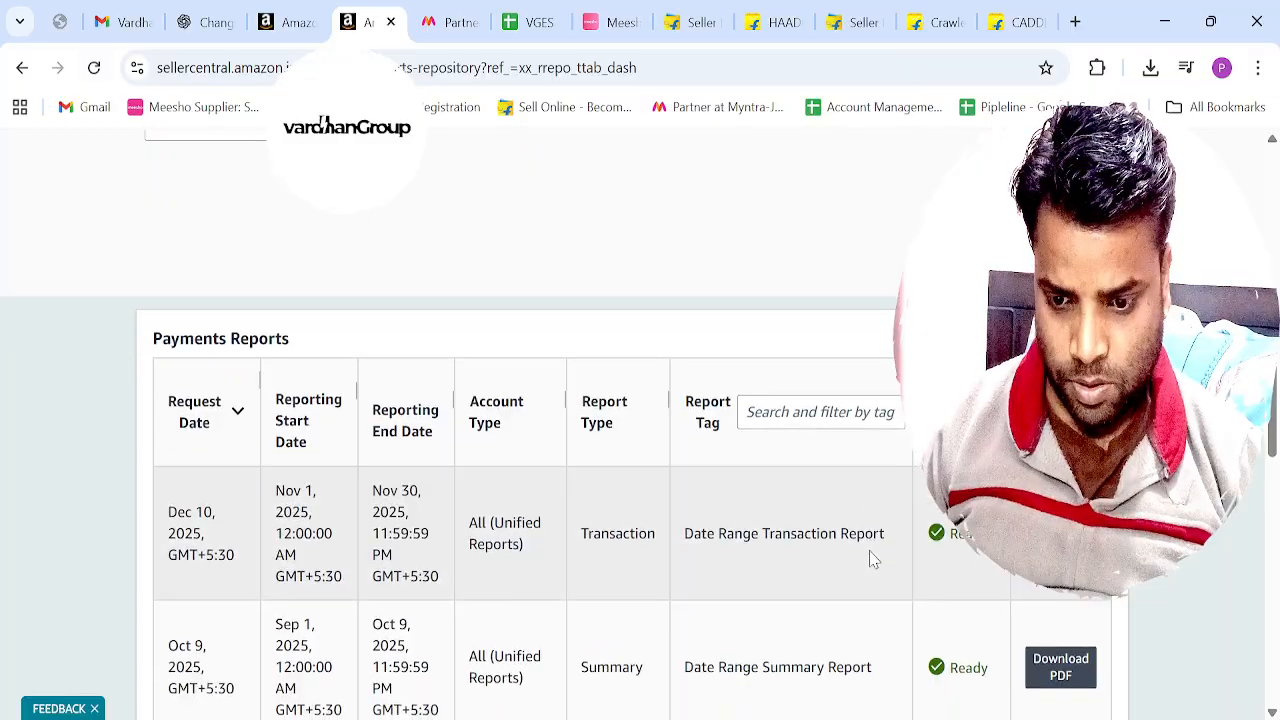
pyautogui.scroll(-1, 870, 560)
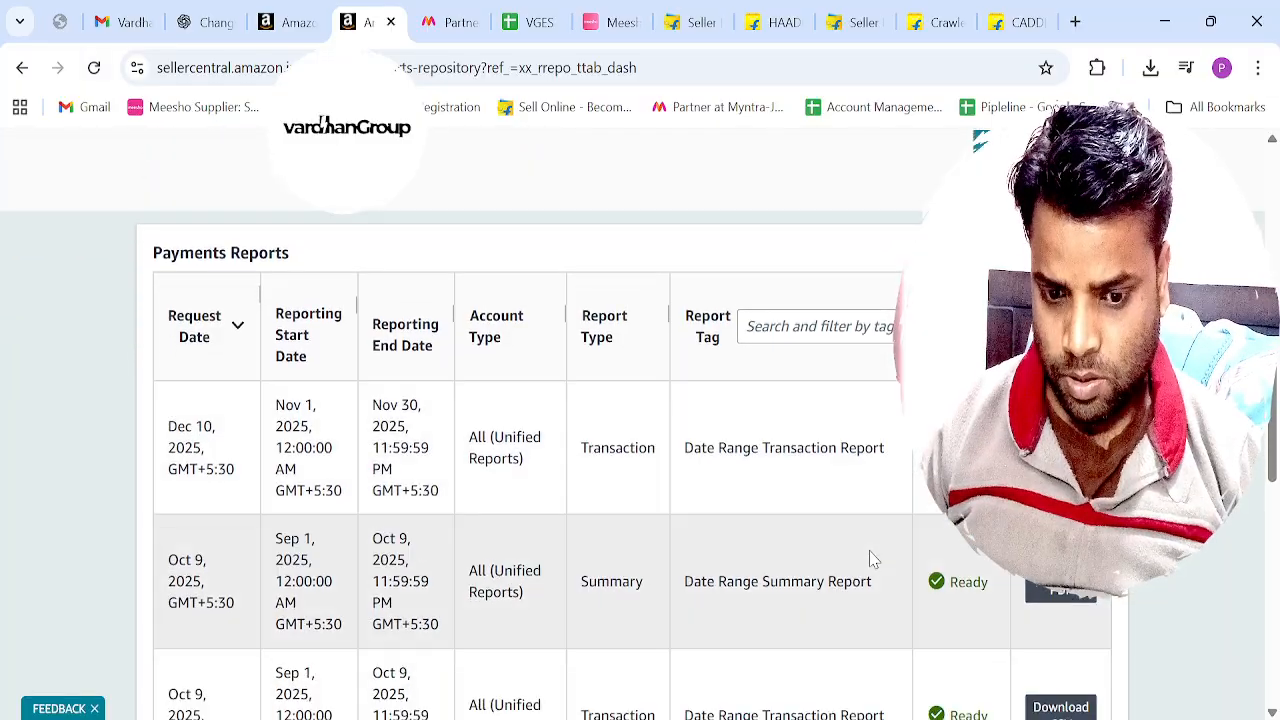
pyautogui.scroll(6, 871, 559)
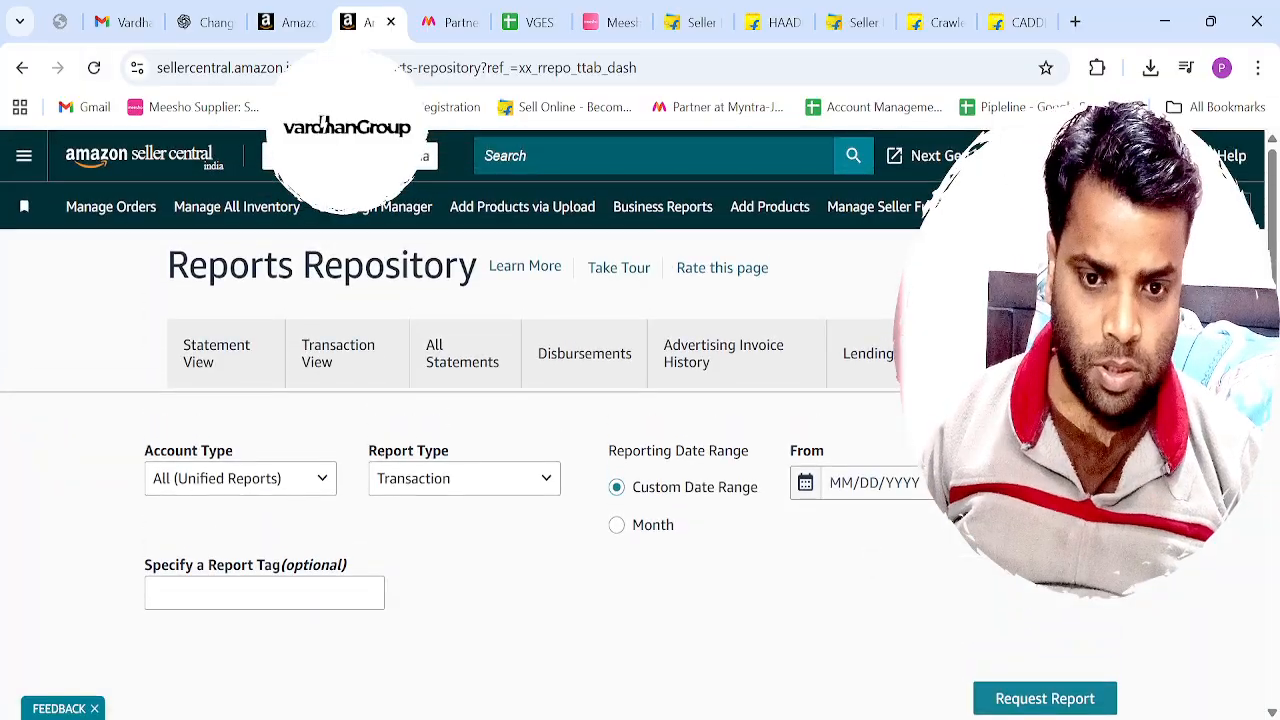
# Reopen the Reports Repository by way of the Payments Dashboard and go to the list of payments reports.
pyautogui.click(1075, 207)
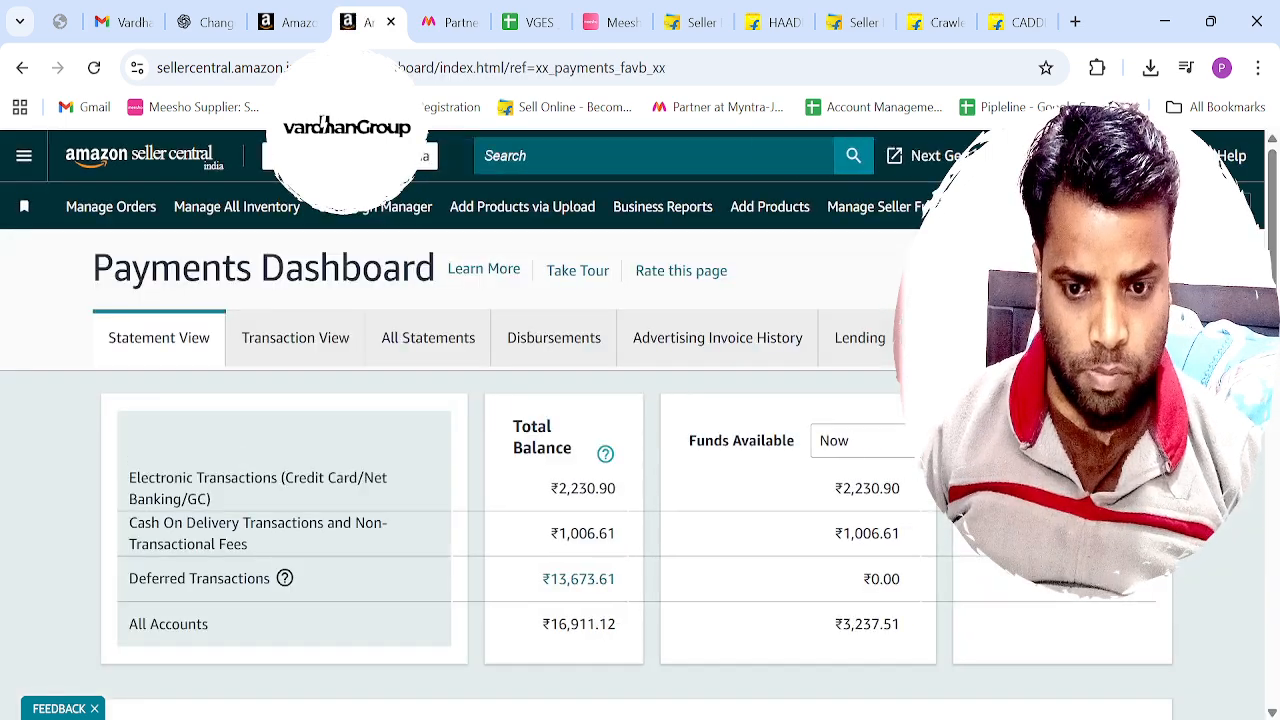
pyautogui.scroll(-5, 500, 450)
pyautogui.scroll(5, 500, 450)
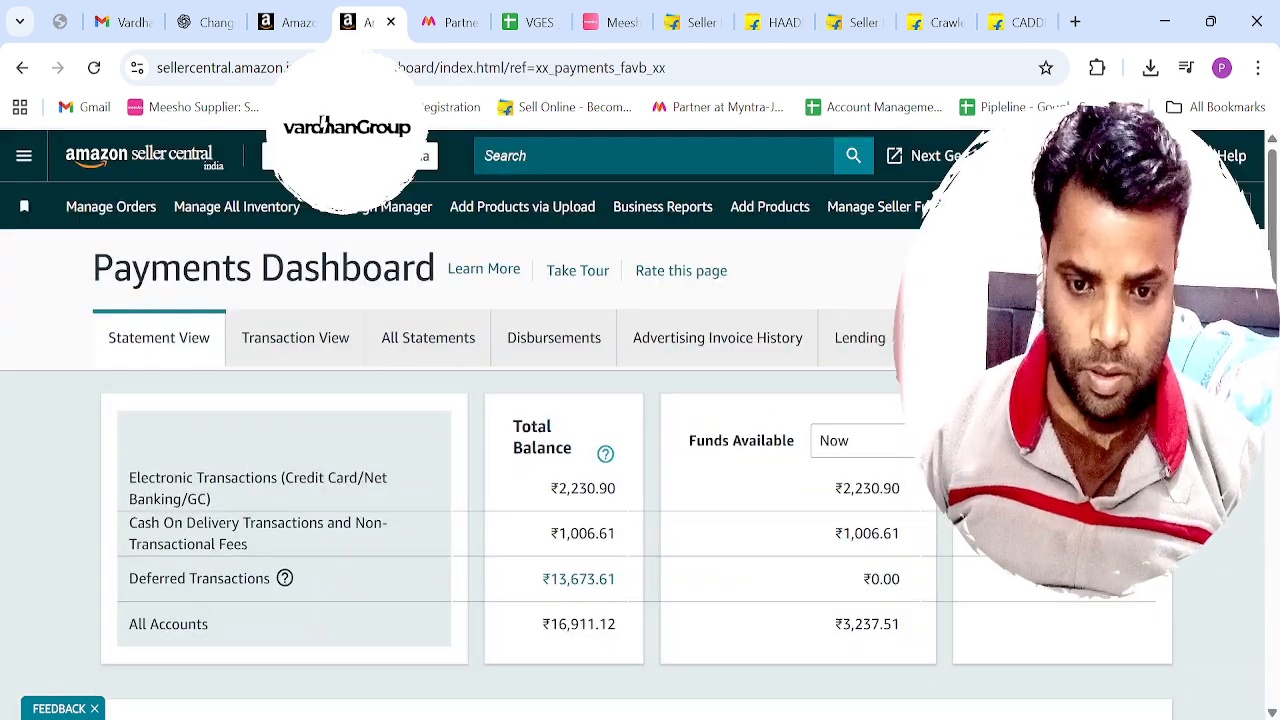
pyautogui.click(978, 338)
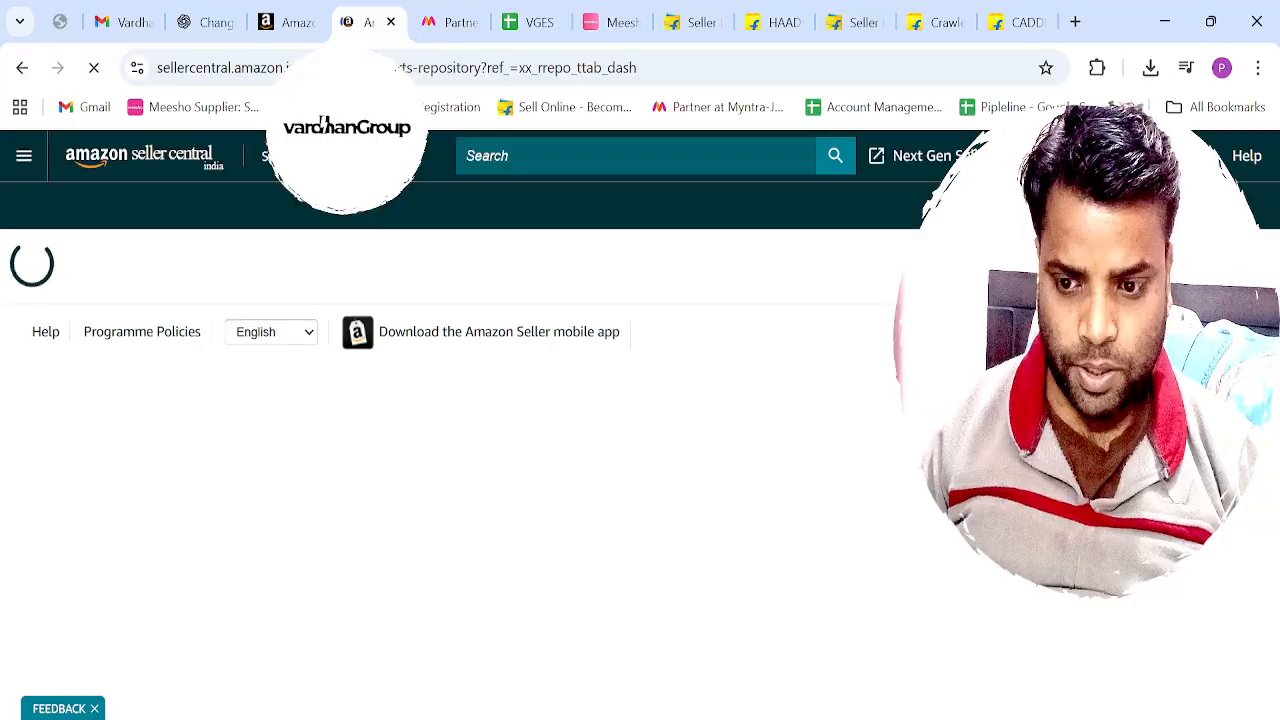
pyautogui.scroll(-5, 912, 572)
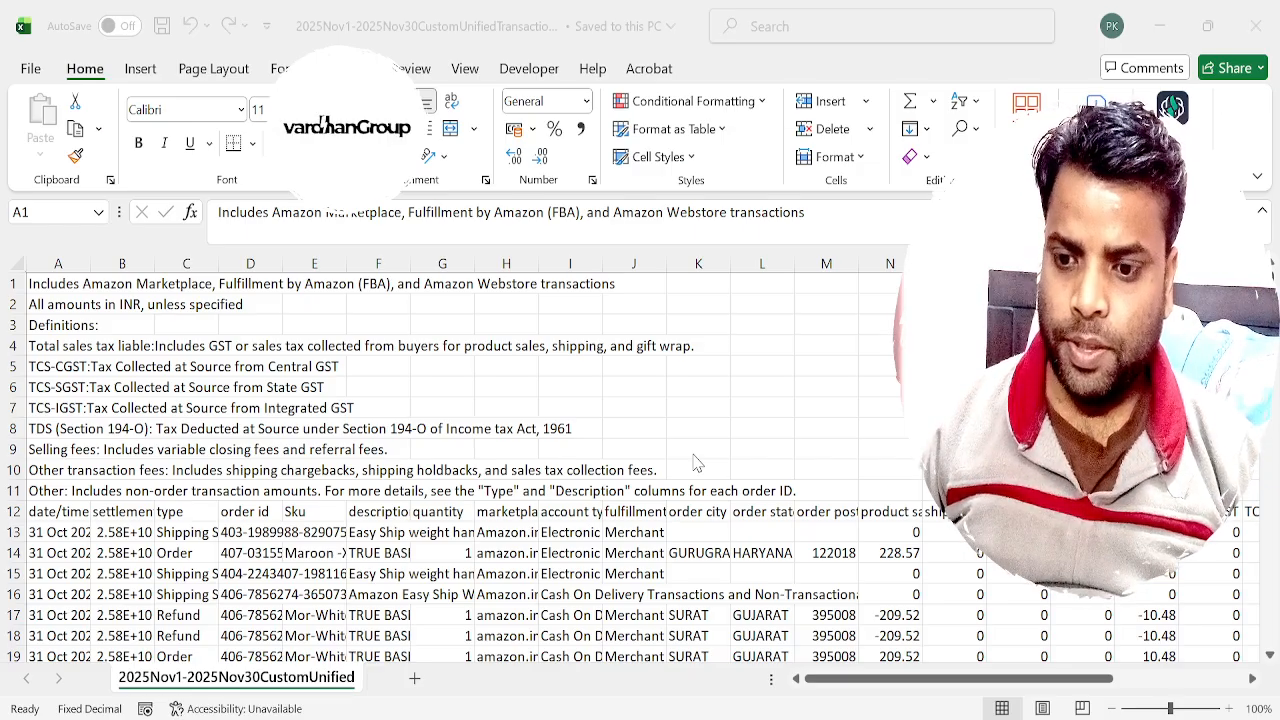
# Narrow the description column in the downloaded November transaction report in Excel.
pyautogui.click(697, 463)
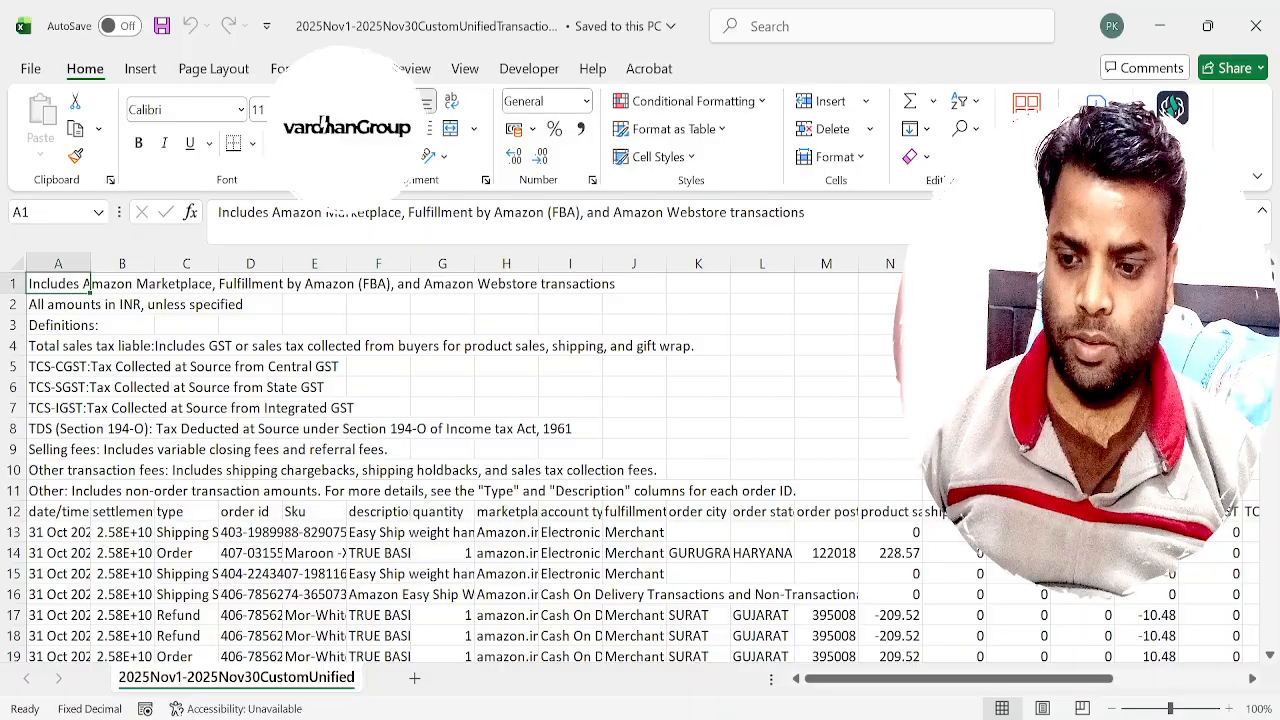
pyautogui.click(565, 471)
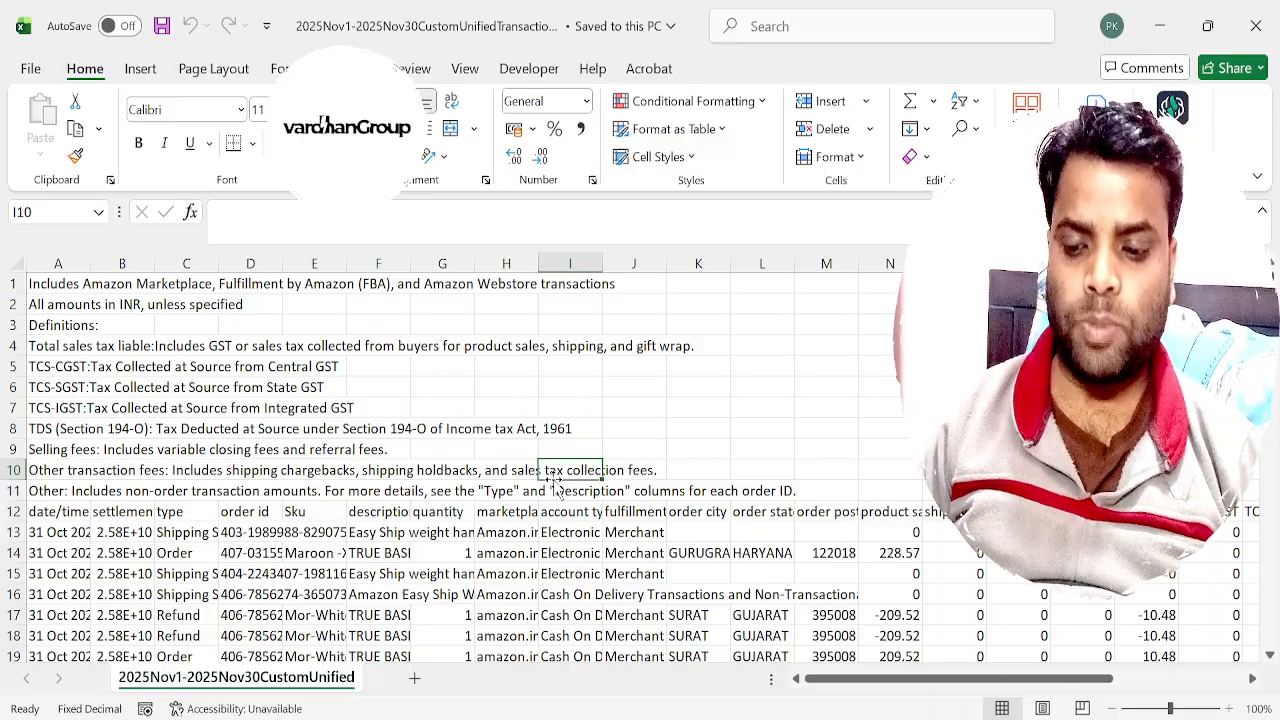
pyautogui.press('Down')
pyautogui.press('Down')
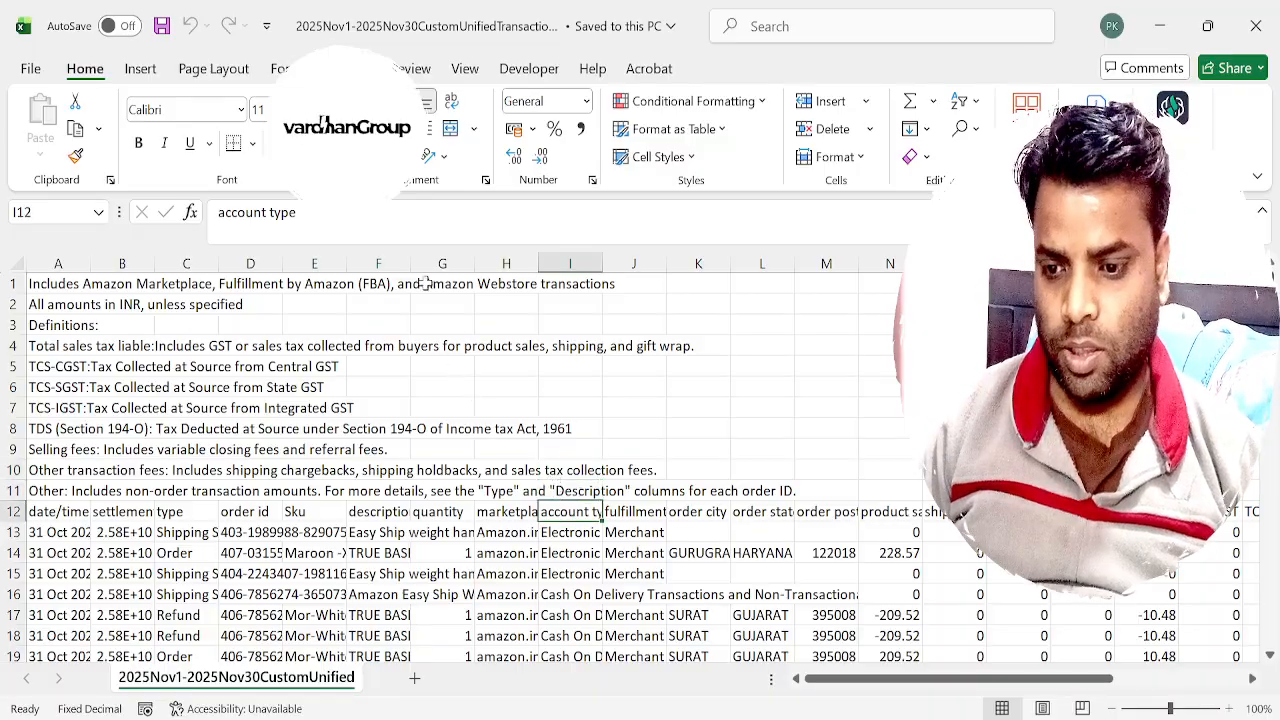
pyautogui.moveTo(410, 266); pyautogui.dragTo(363, 271)
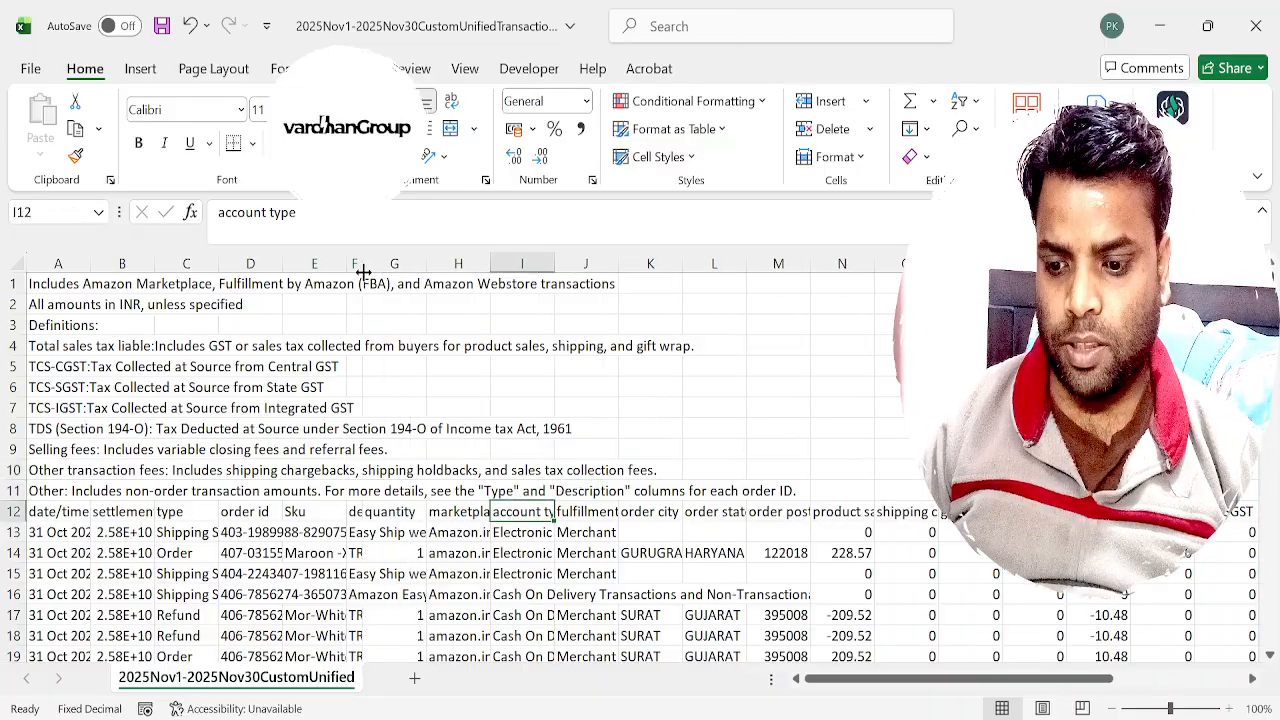
# Delete the 11 introductory note rows above the date/time header row.
pyautogui.press('Left')
pyautogui.press('Left')
pyautogui.press('Left')
pyautogui.press('Left')
pyautogui.press('Left')
pyautogui.press('Left')
pyautogui.press('Left')
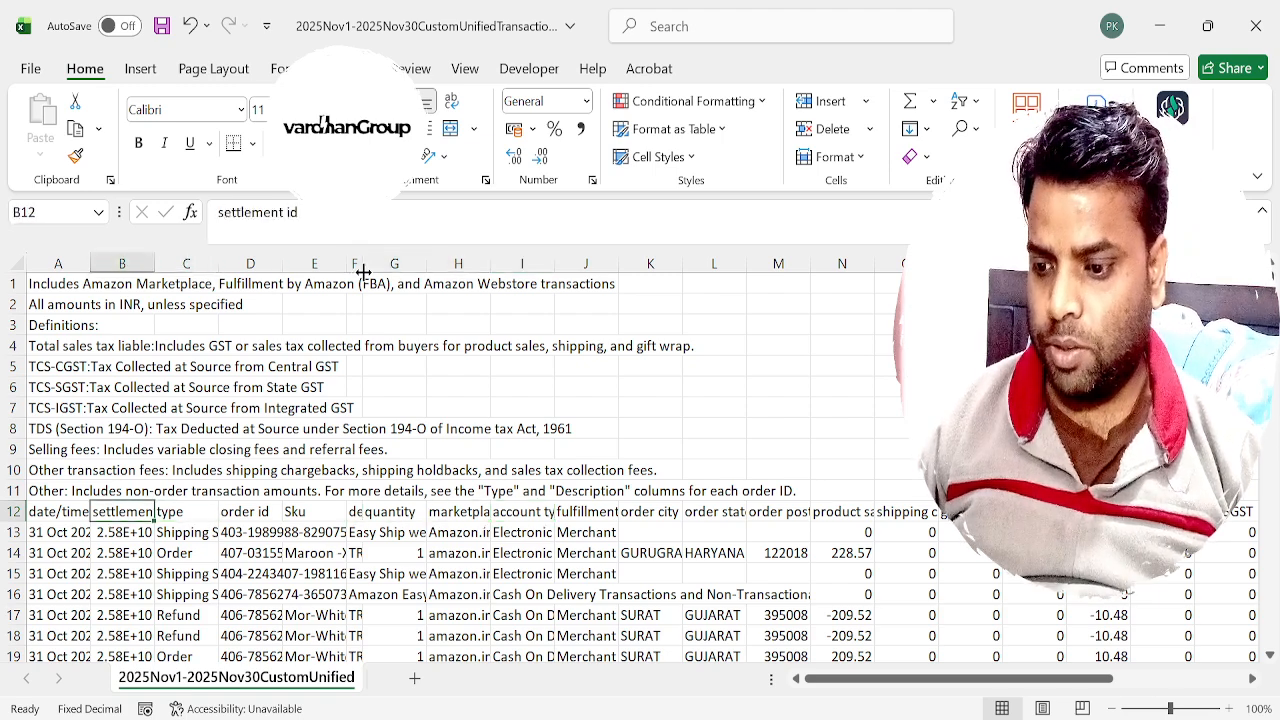
pyautogui.press('Up')
pyautogui.hotkey('shift', 'Up')
pyautogui.hotkey('shift', 'Up')
pyautogui.hotkey('shift', 'Up')
pyautogui.hotkey('shift', 'Up')
pyautogui.hotkey('shift', 'Up')
pyautogui.hotkey('shift', 'Up')
pyautogui.hotkey('shift', 'Up')
pyautogui.hotkey('shift', 'Up')
pyautogui.hotkey('shift', 'Up')
pyautogui.hotkey('shift', 'Up')
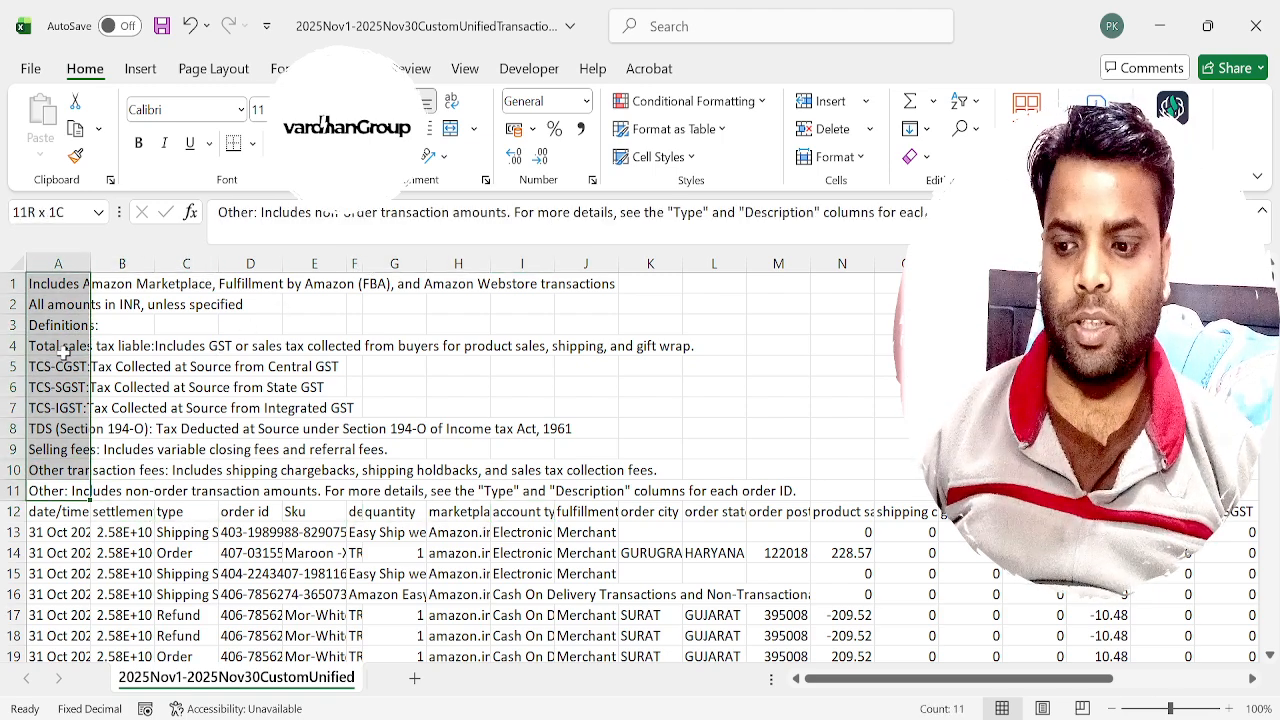
pyautogui.hotkey('ctrl', '-')
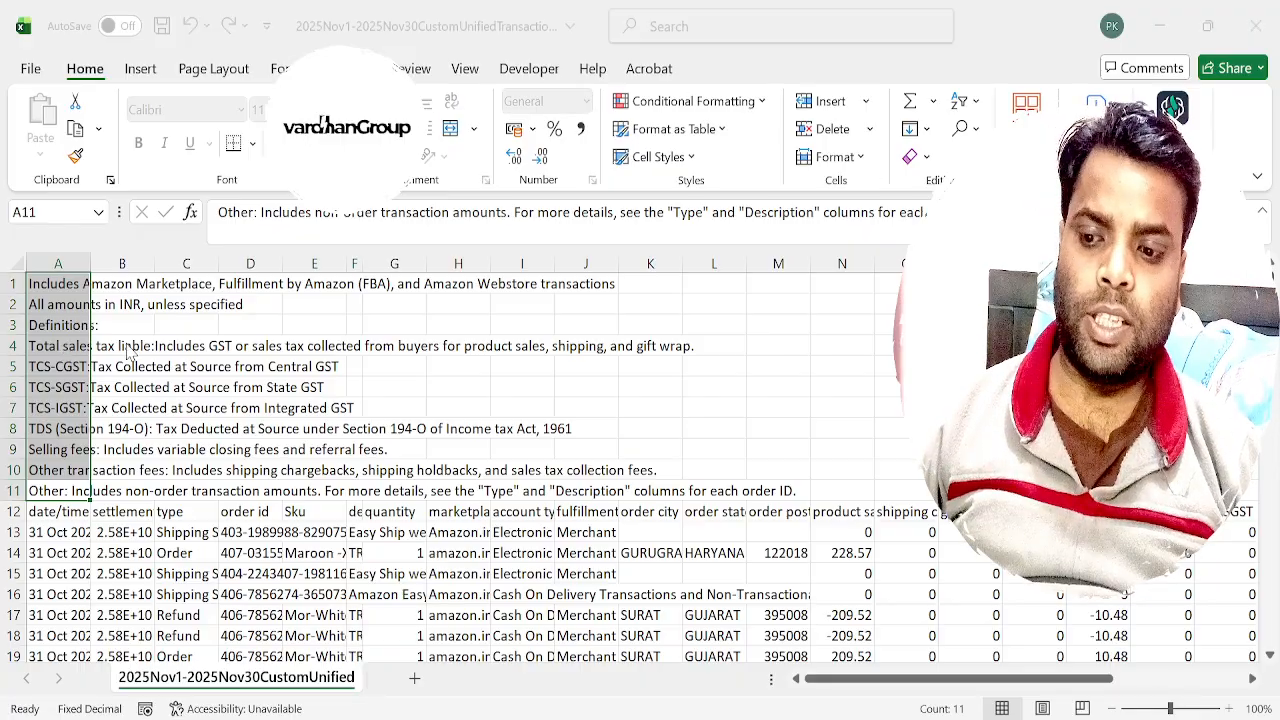
pyautogui.press('r')
pyautogui.press('Return')
pyautogui.press('Up')
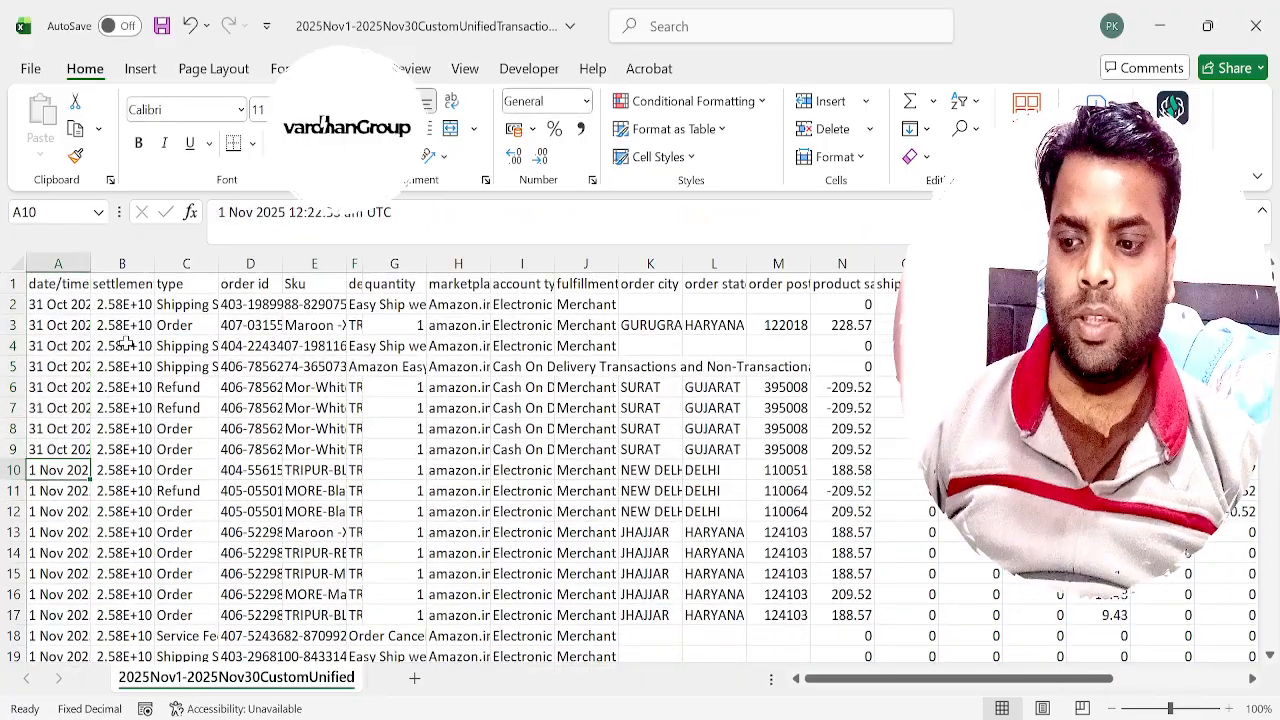
# Insert a PivotTable on a new sheet from the full transaction data, with order id as its row field.
pyautogui.hotkey('ctrl', 'Down')
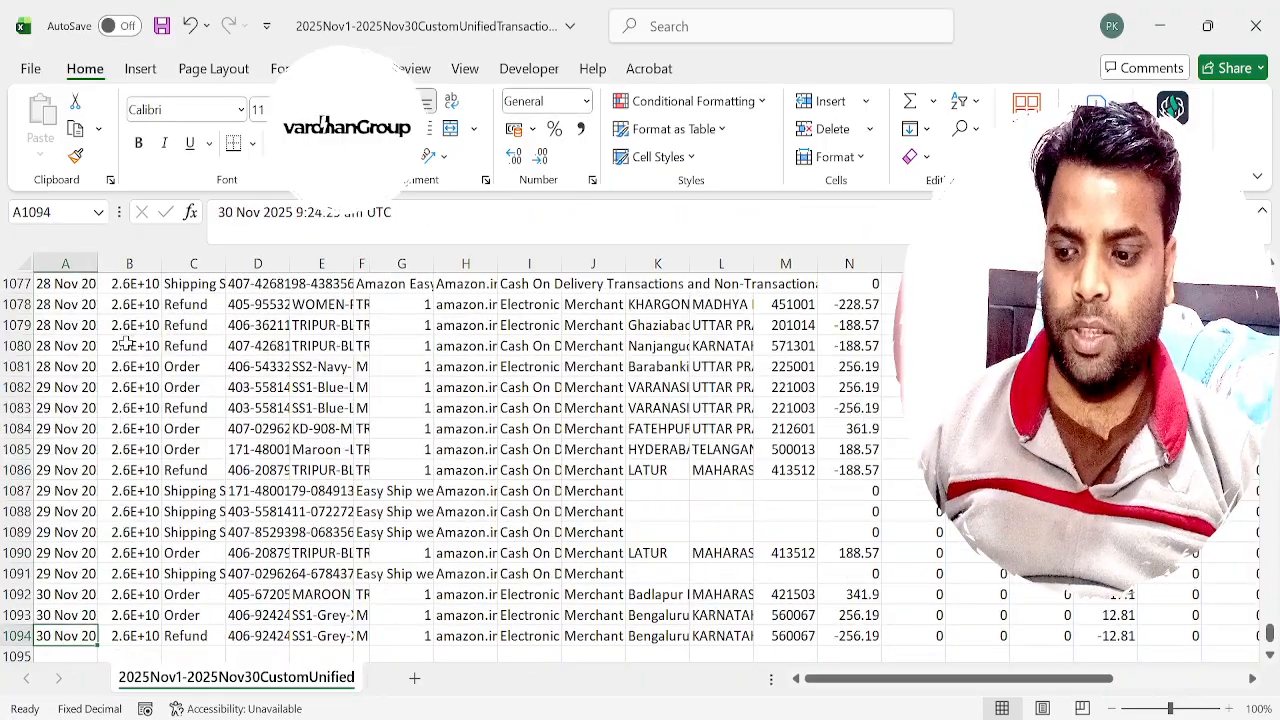
pyautogui.hotkey('ctrl', 'Home')
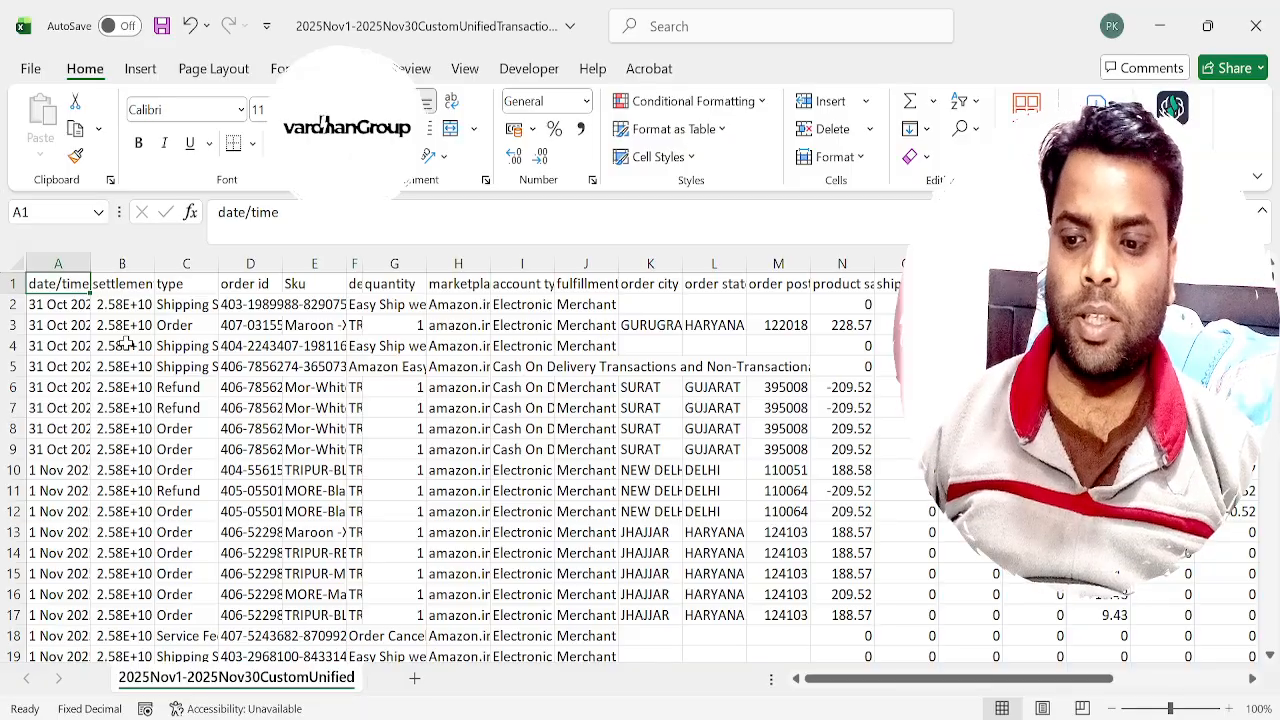
pyautogui.hotkey('ctrl', 'shift', 'Right')
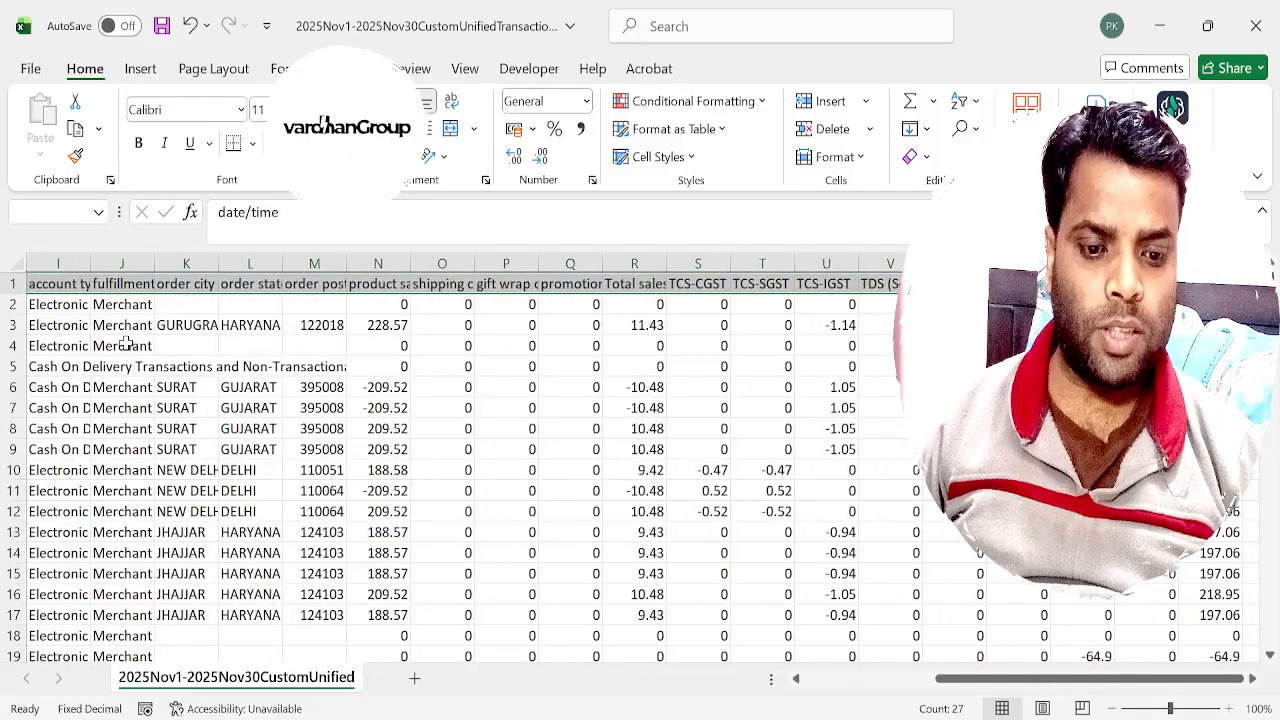
pyautogui.hotkey('ctrl', 'shift', 'Down')
pyautogui.press('alt')
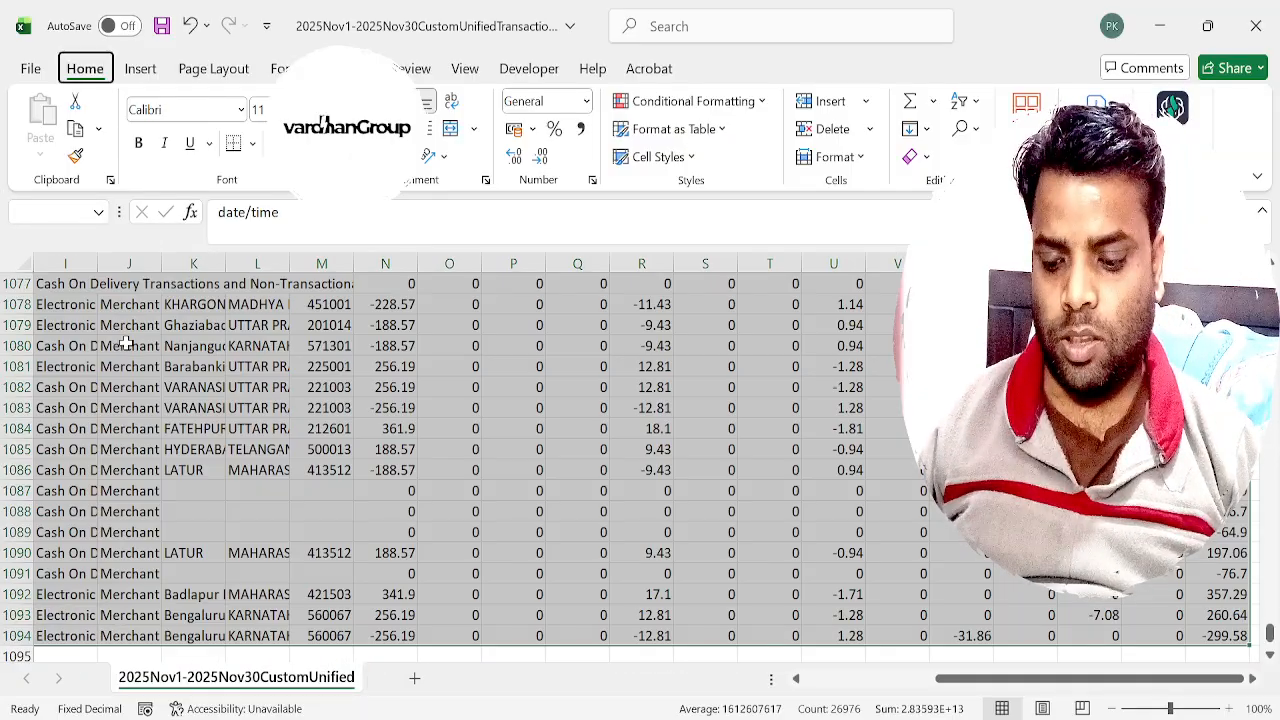
pyautogui.press('n')
pyautogui.press('t')
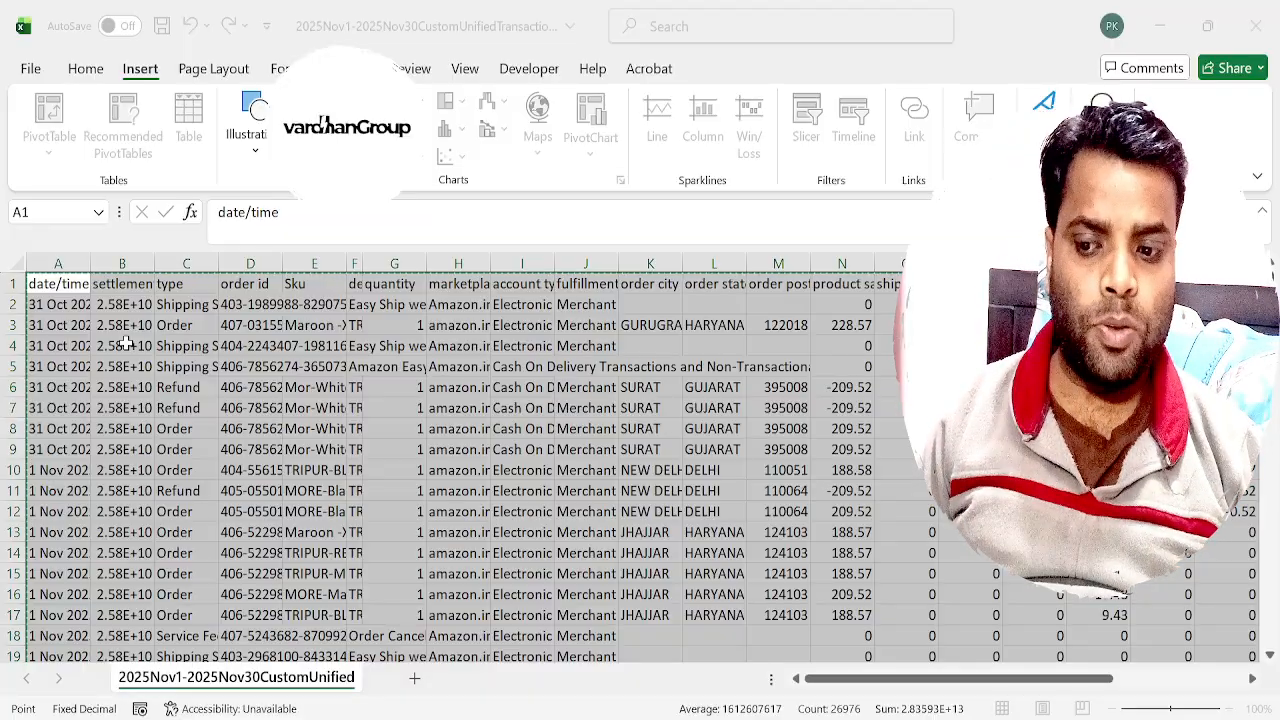
pyautogui.press('Return')
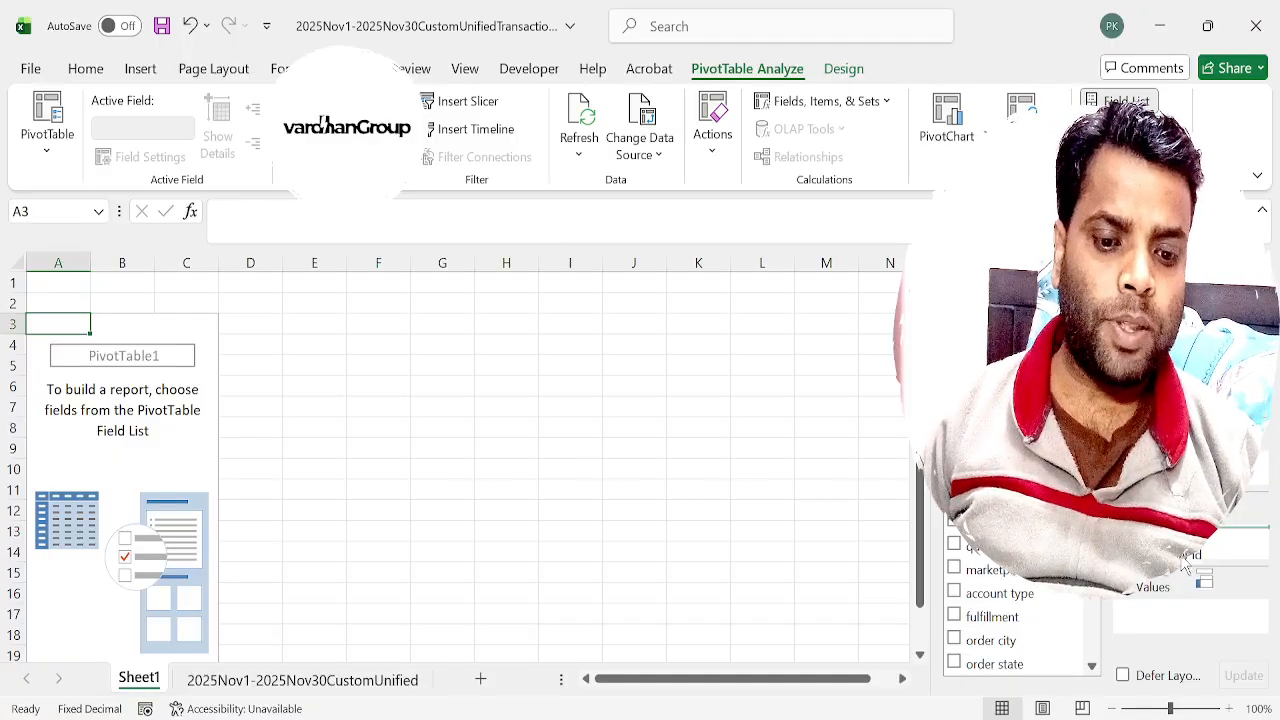
pyautogui.moveTo(1185, 566); pyautogui.dragTo(1185, 565)
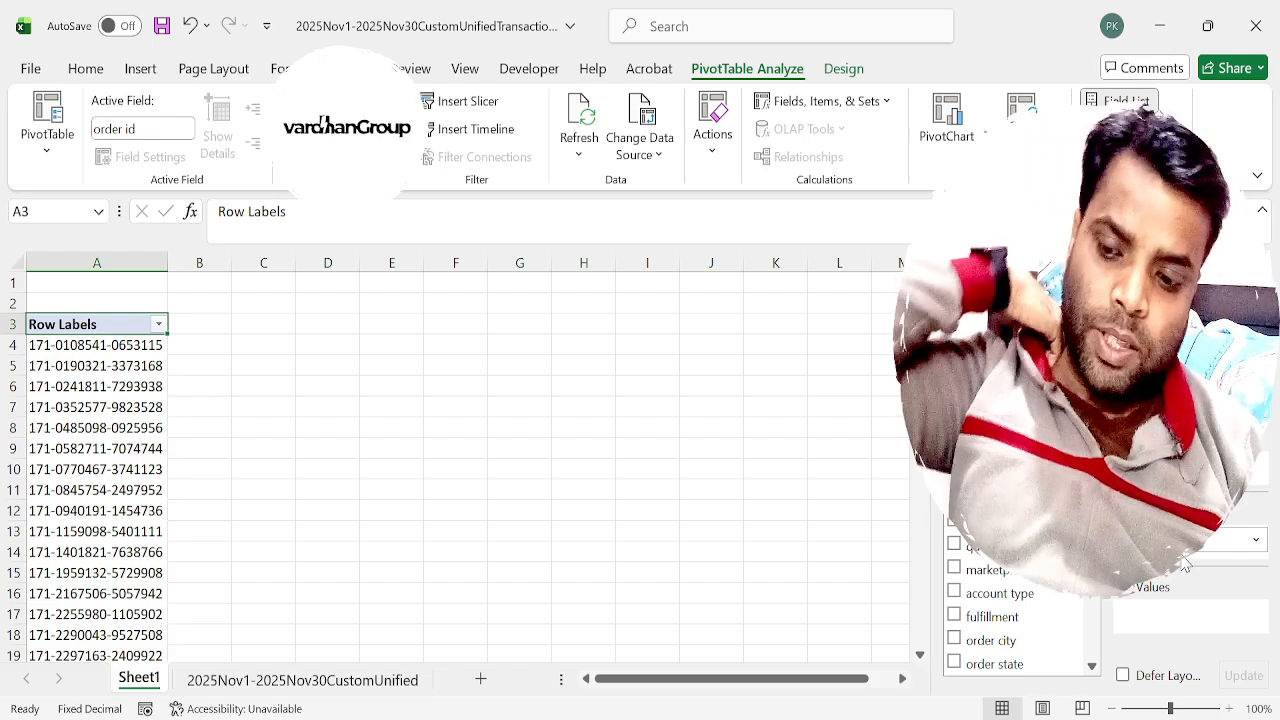
# Rename the transaction data sheet to Payment and the PivotTable sheet to Overview.
pyautogui.click(378, 679)
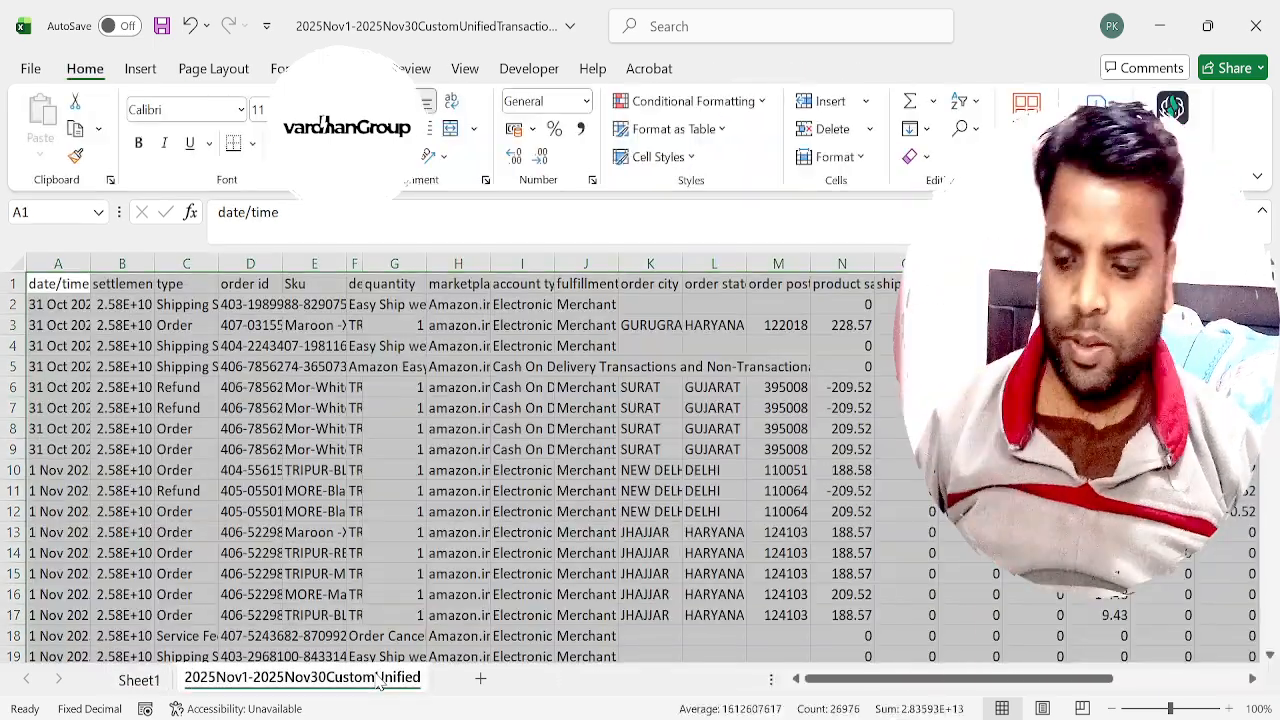
pyautogui.doubleClick(378, 677)
pyautogui.write('Payment')
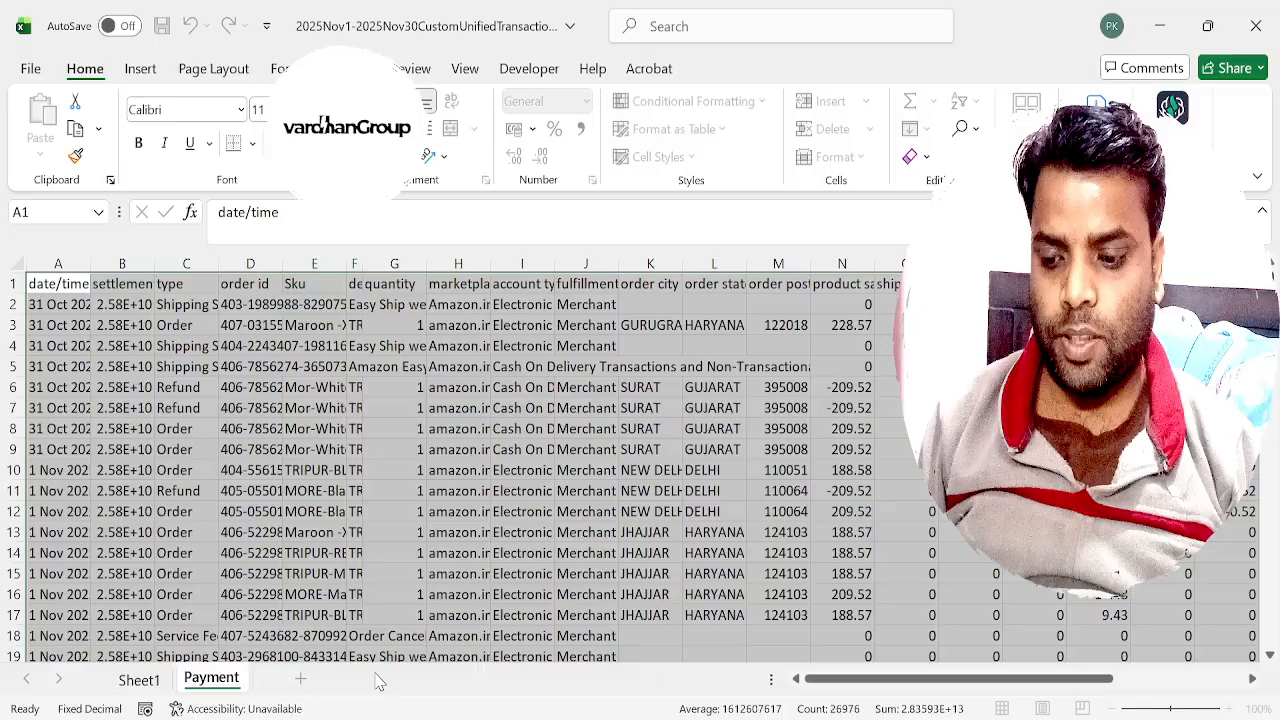
pyautogui.press('Return')
pyautogui.click(139, 679)
pyautogui.doubleClick(139, 679)
pyautogui.write('Overview')
pyautogui.press('Return')
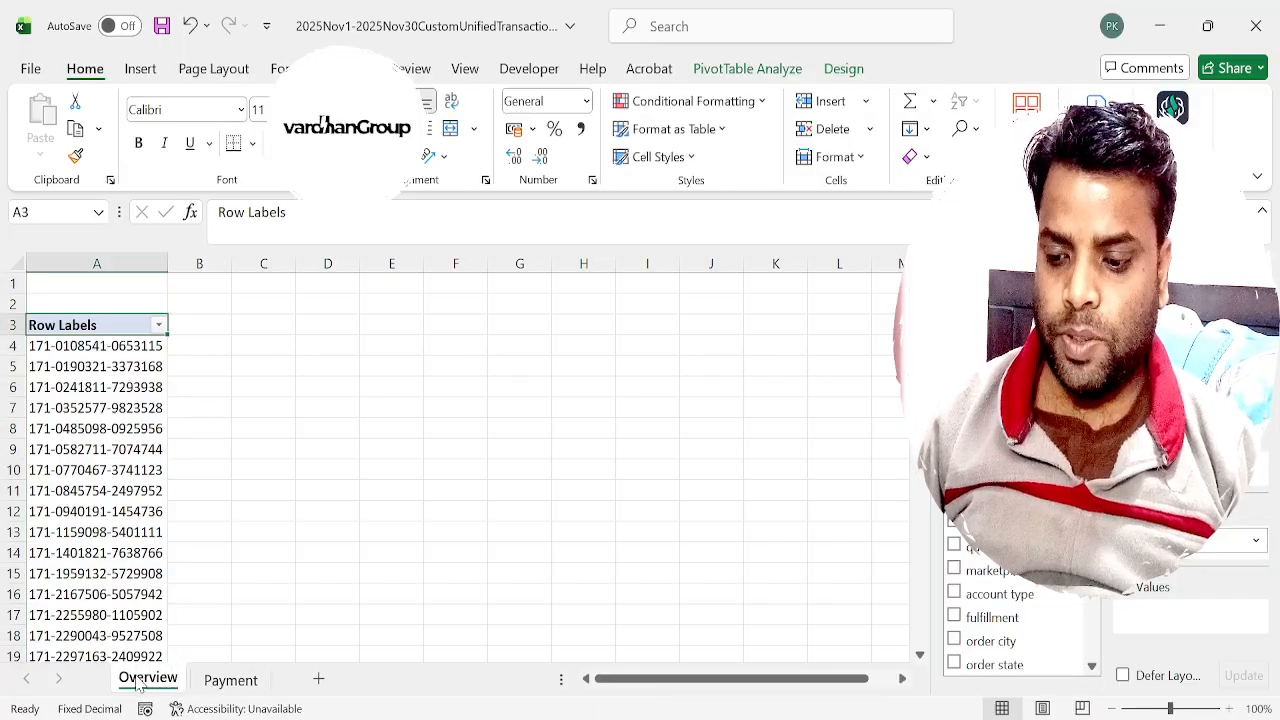
# Insert a second PivotTable on a new sheet from the entire Payment data range.
pyautogui.click(230, 680)
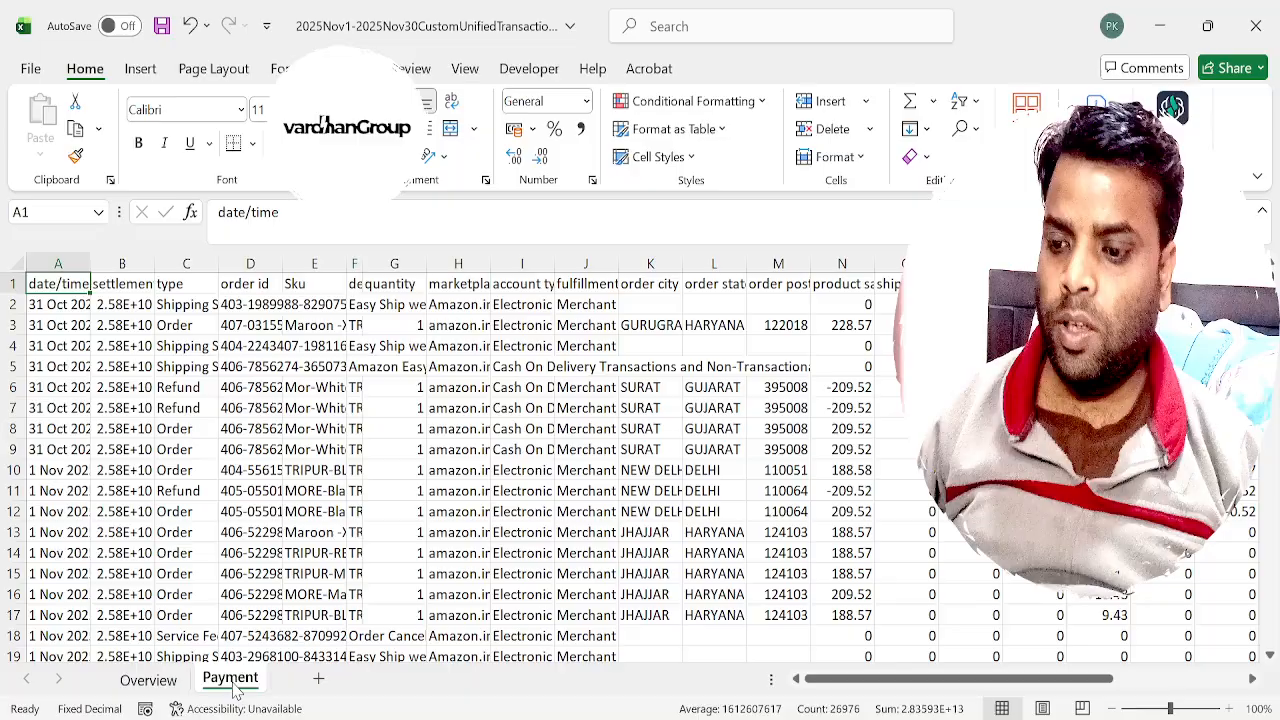
pyautogui.hotkey('ctrl', 'shift', 'End')
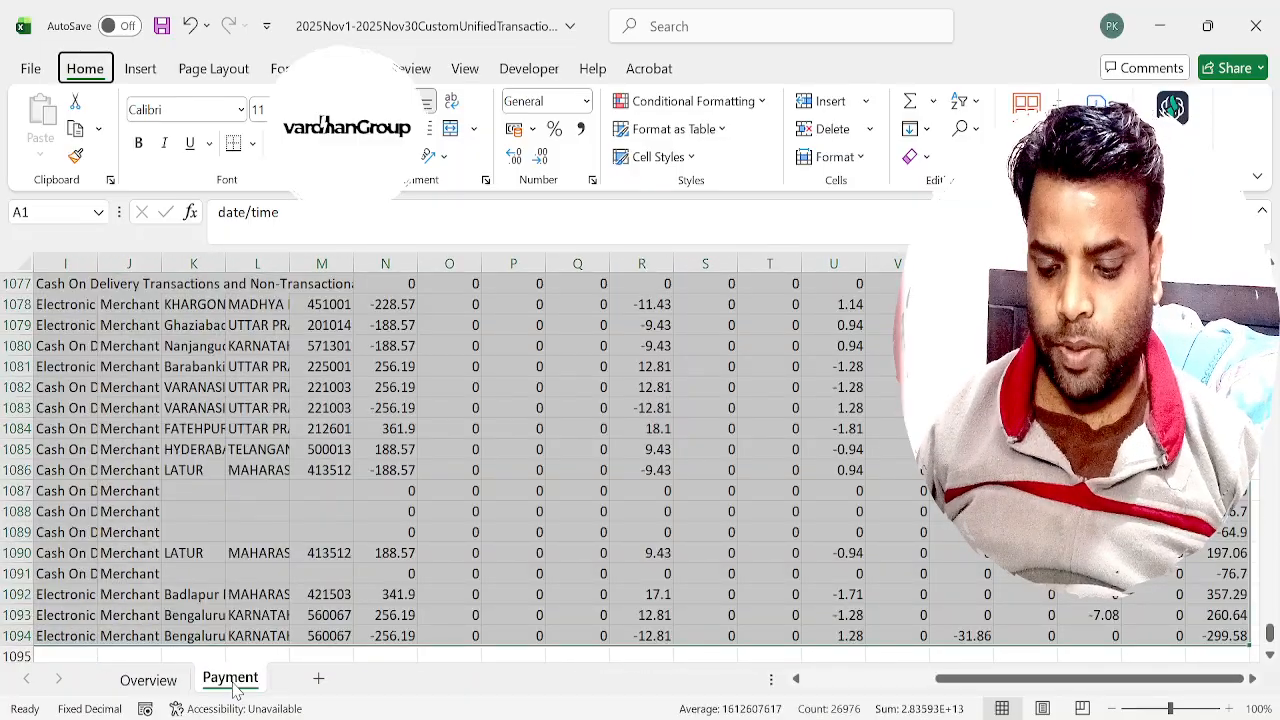
pyautogui.press('n')
pyautogui.press('v')
pyautogui.press('t')
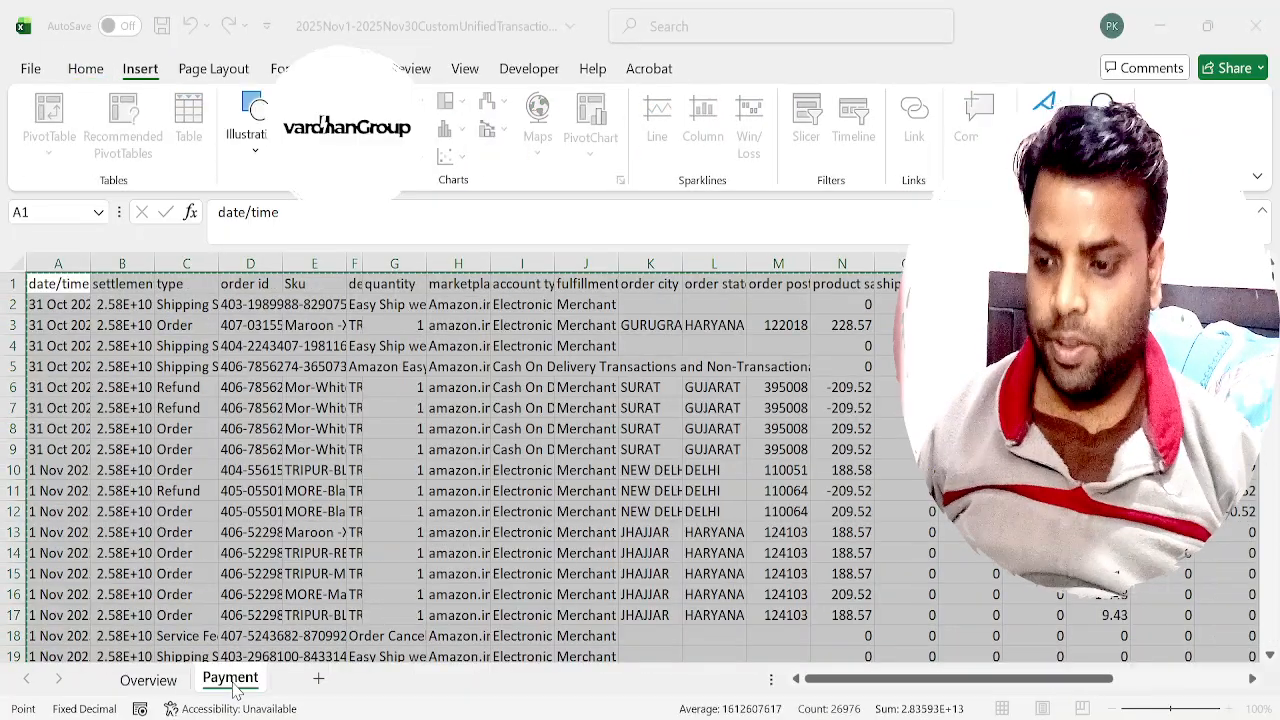
pyautogui.press('Return')
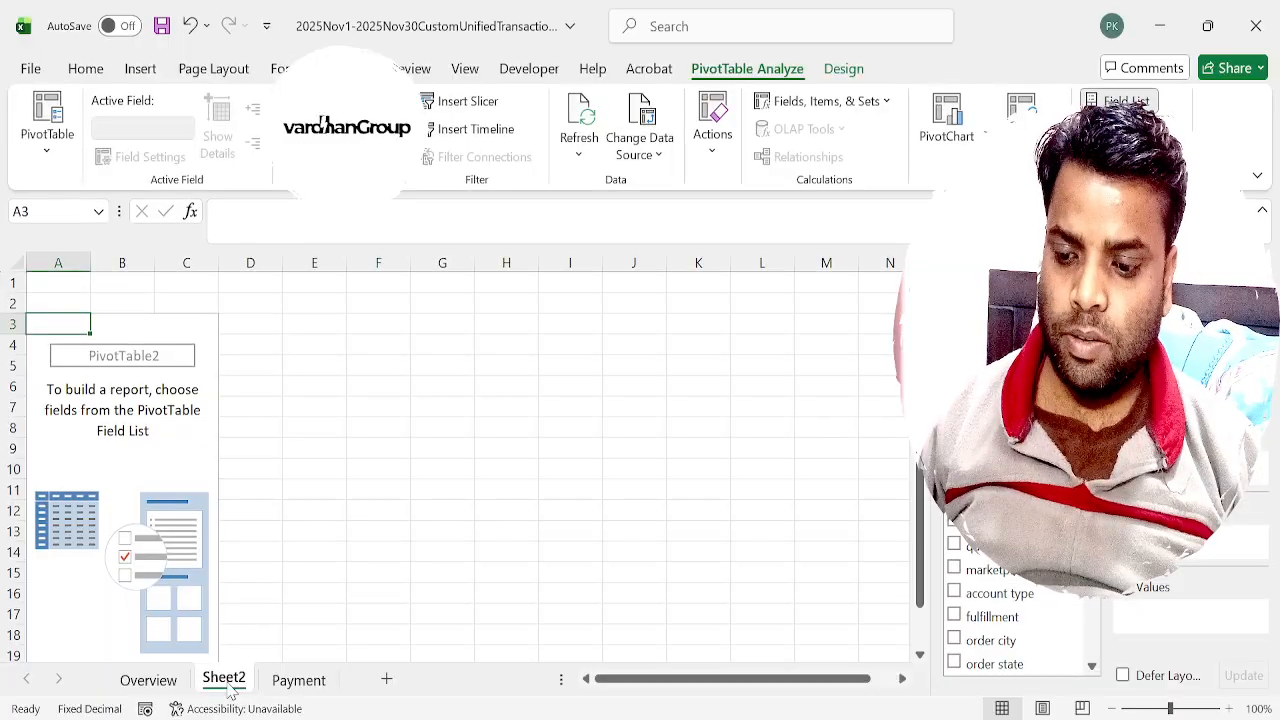
# Rename the new PivotTable sheet to A1 and move it in front of the Overview sheet.
pyautogui.doubleClick(226, 680)
pyautogui.write('A1')
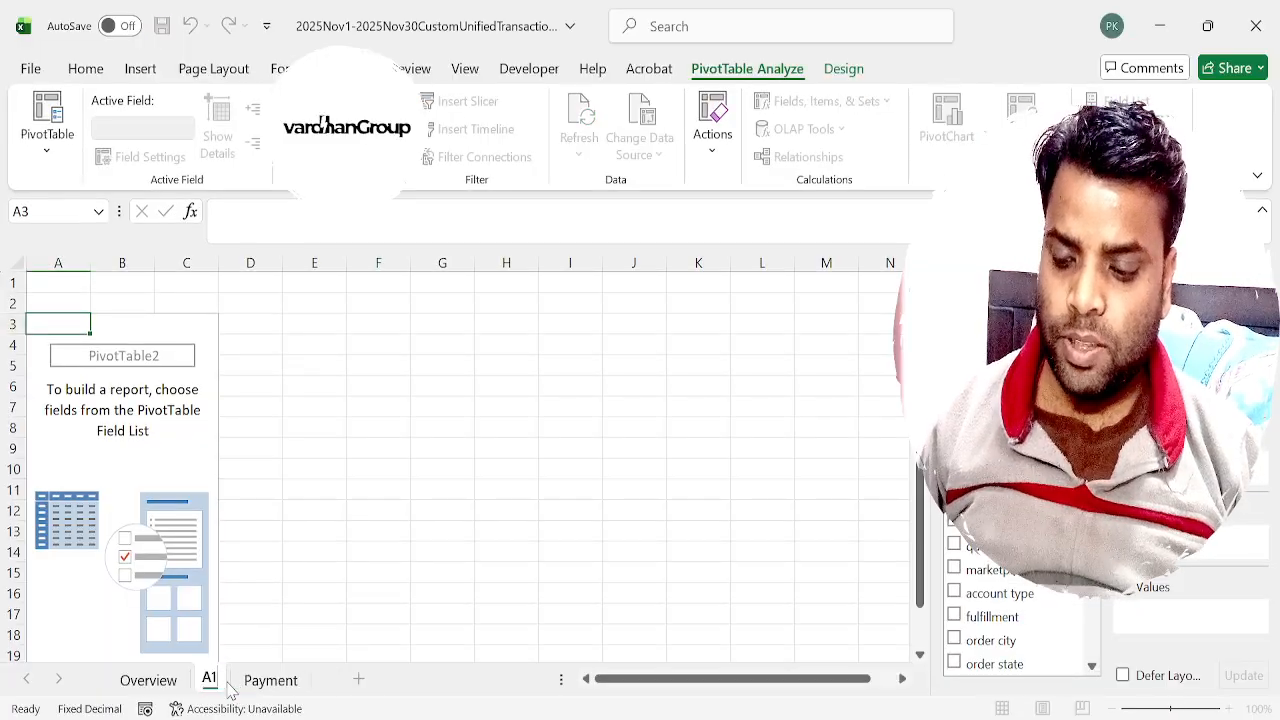
pyautogui.press('Return')
pyautogui.click(332, 578)
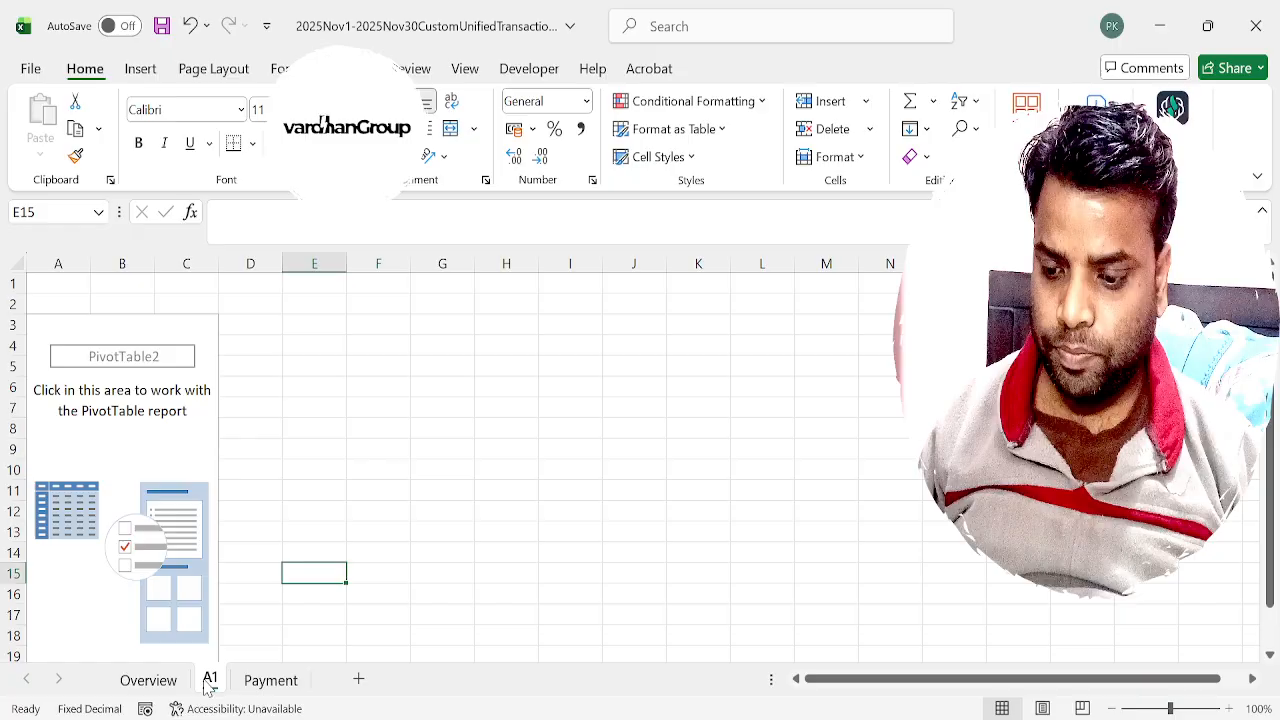
pyautogui.moveTo(210, 688); pyautogui.dragTo(128, 688)
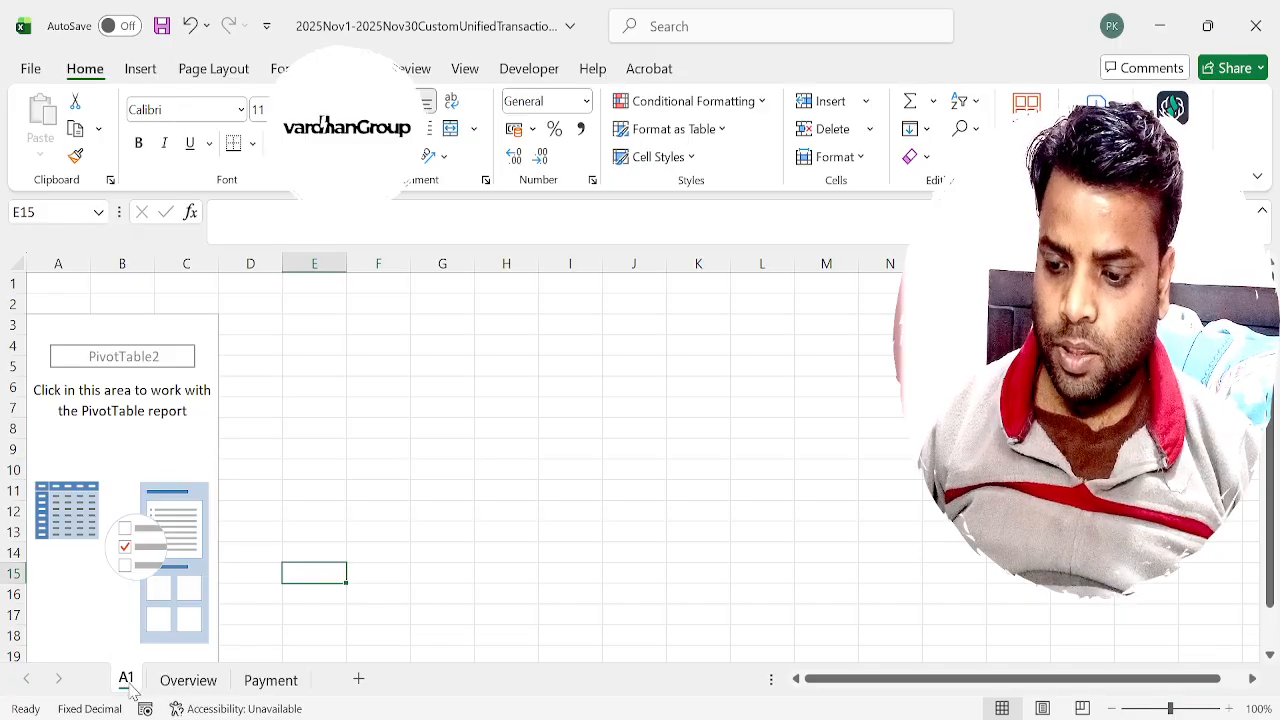
# Set type as the row field and the sum of quantity as the values in the A1 sheet's PivotTable.
pyautogui.click(138, 452)
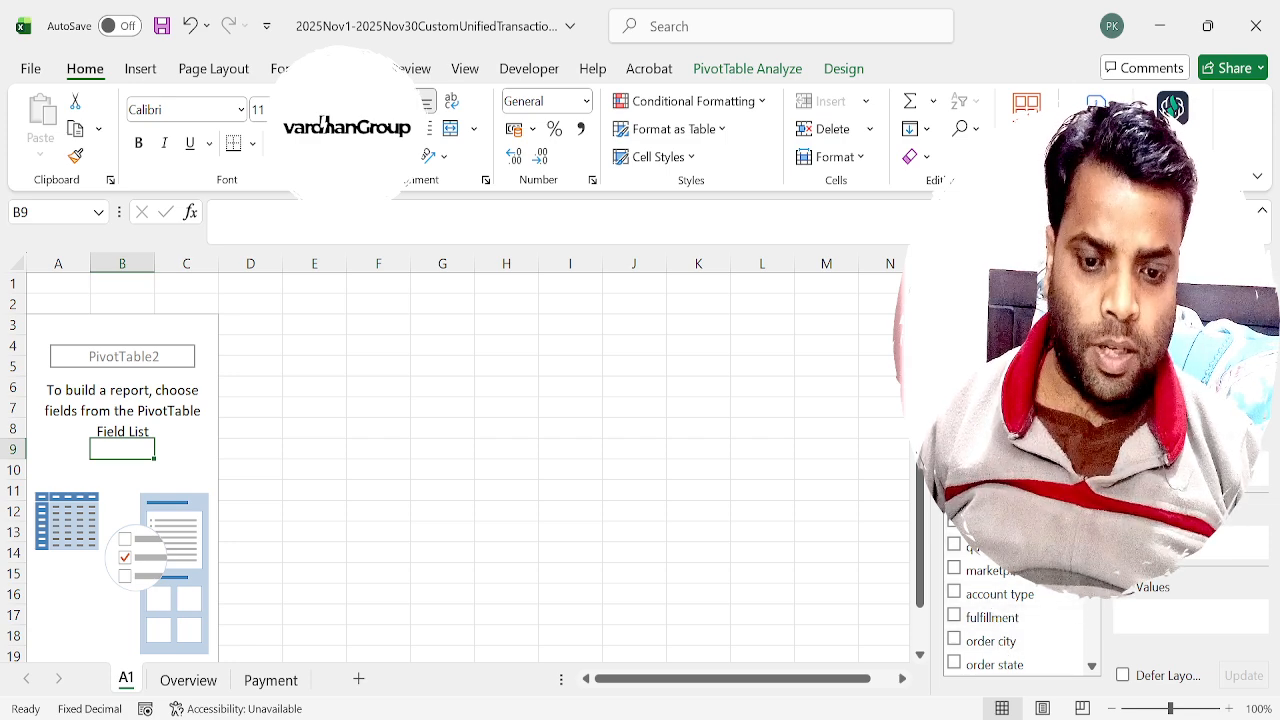
pyautogui.moveTo(1172, 558); pyautogui.dragTo(1172, 555)
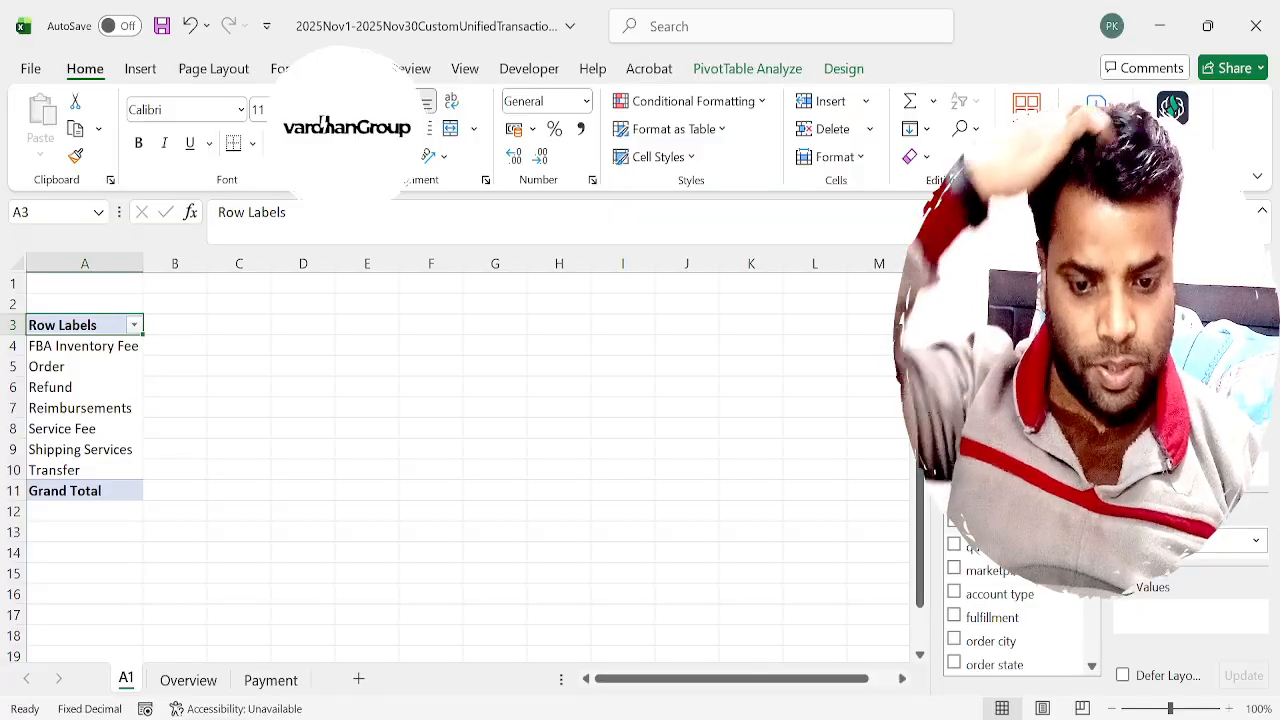
pyautogui.moveTo(980, 547); pyautogui.dragTo(1135, 611)
pyautogui.scroll(-10, 1097, 627)
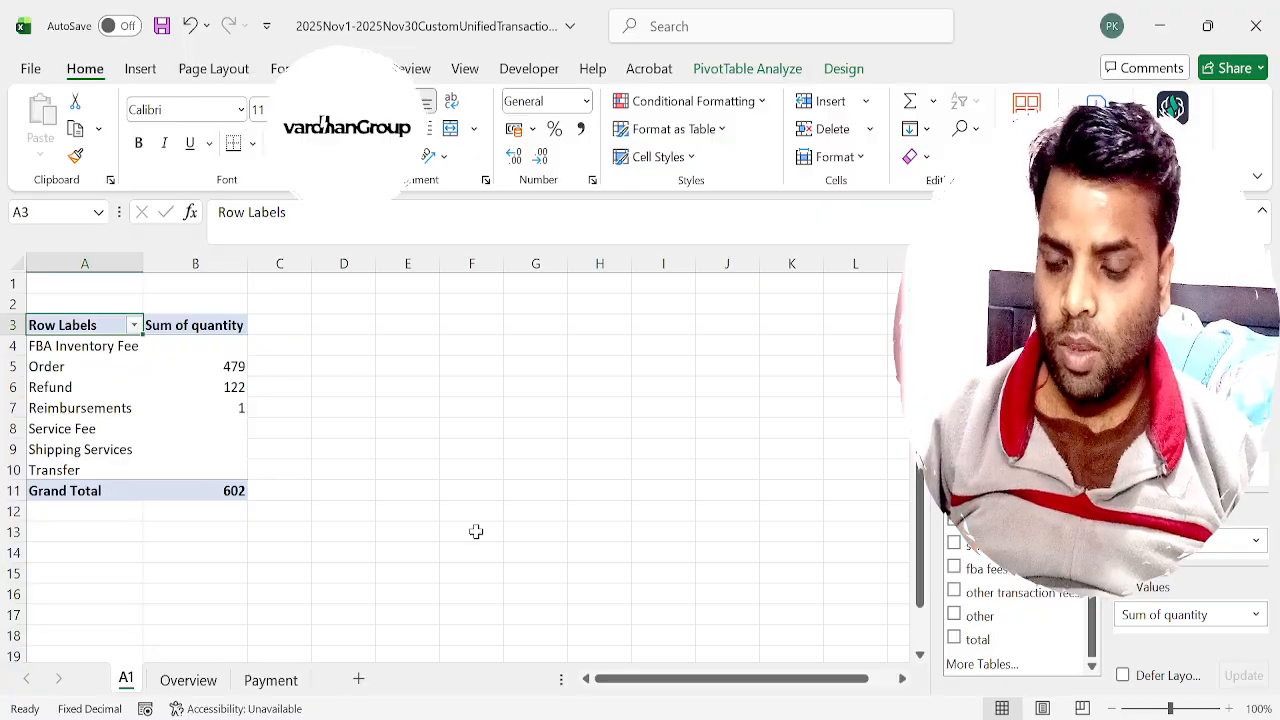
# Examine the transaction types in the A1 PivotTable and compare them with the type column on the Payment sheet.
pyautogui.press('Down')
pyautogui.press('Down')
pyautogui.press('Down')
pyautogui.press('Down')
pyautogui.press('Down')
pyautogui.press('Down')
pyautogui.press('Down')
pyautogui.press('Down')
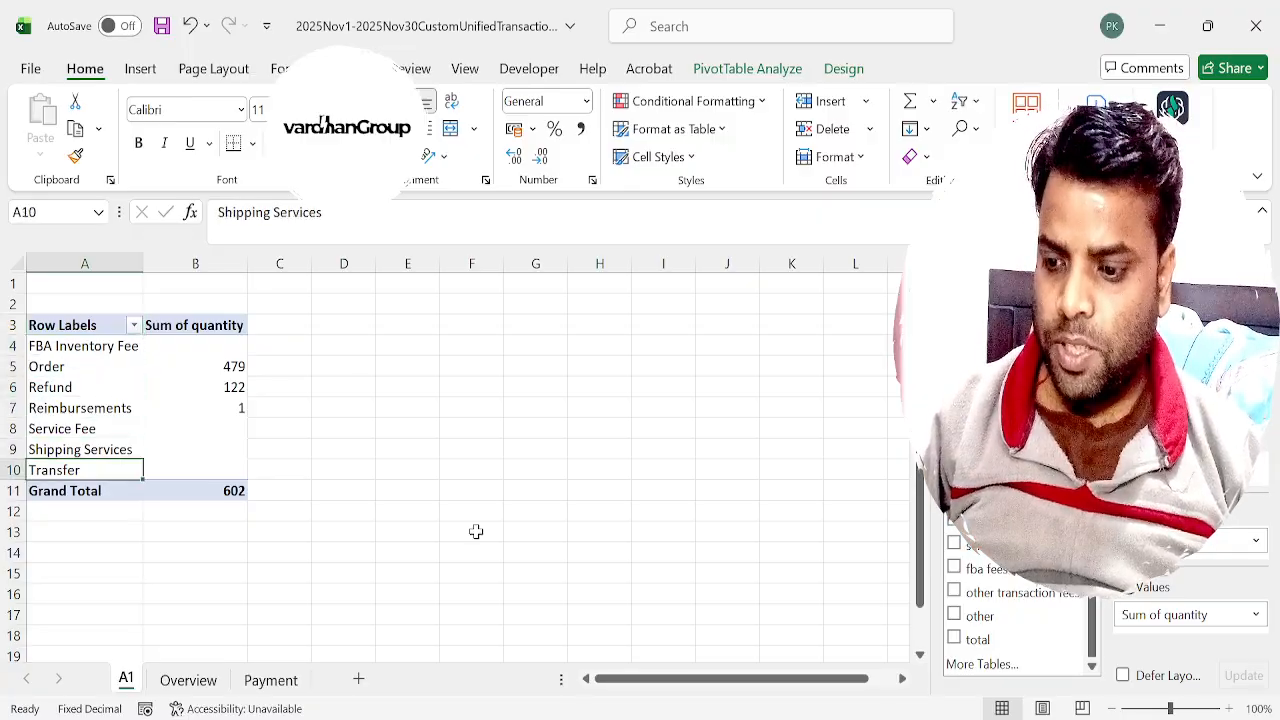
pyautogui.press('Up')
pyautogui.press('Up')
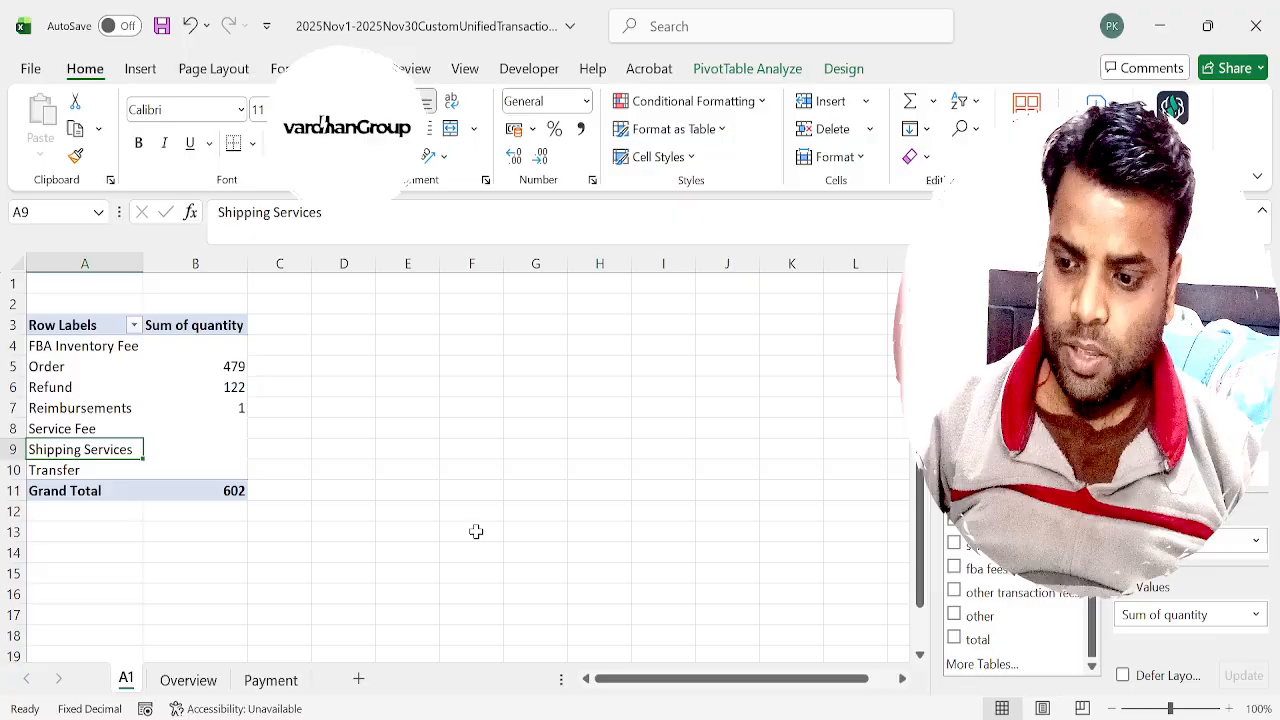
pyautogui.press('Up')
pyautogui.press('Up')
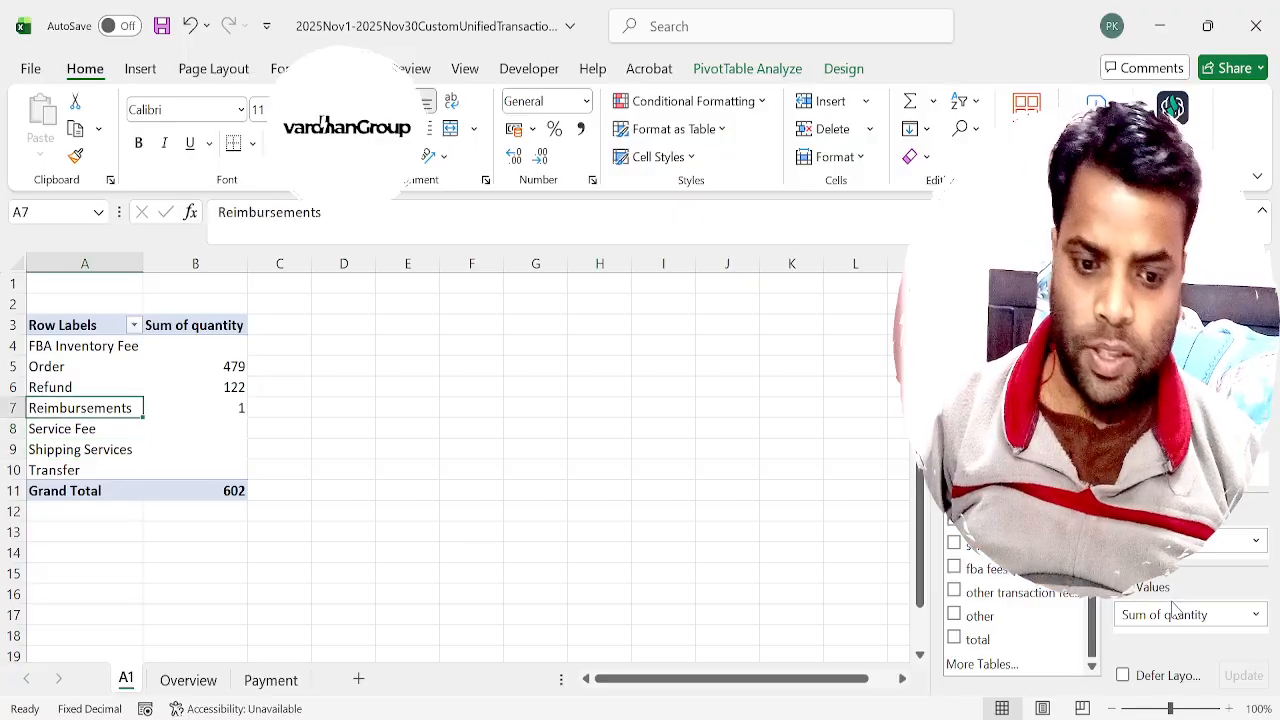
pyautogui.hotkey('ctrl', 'pagedown')
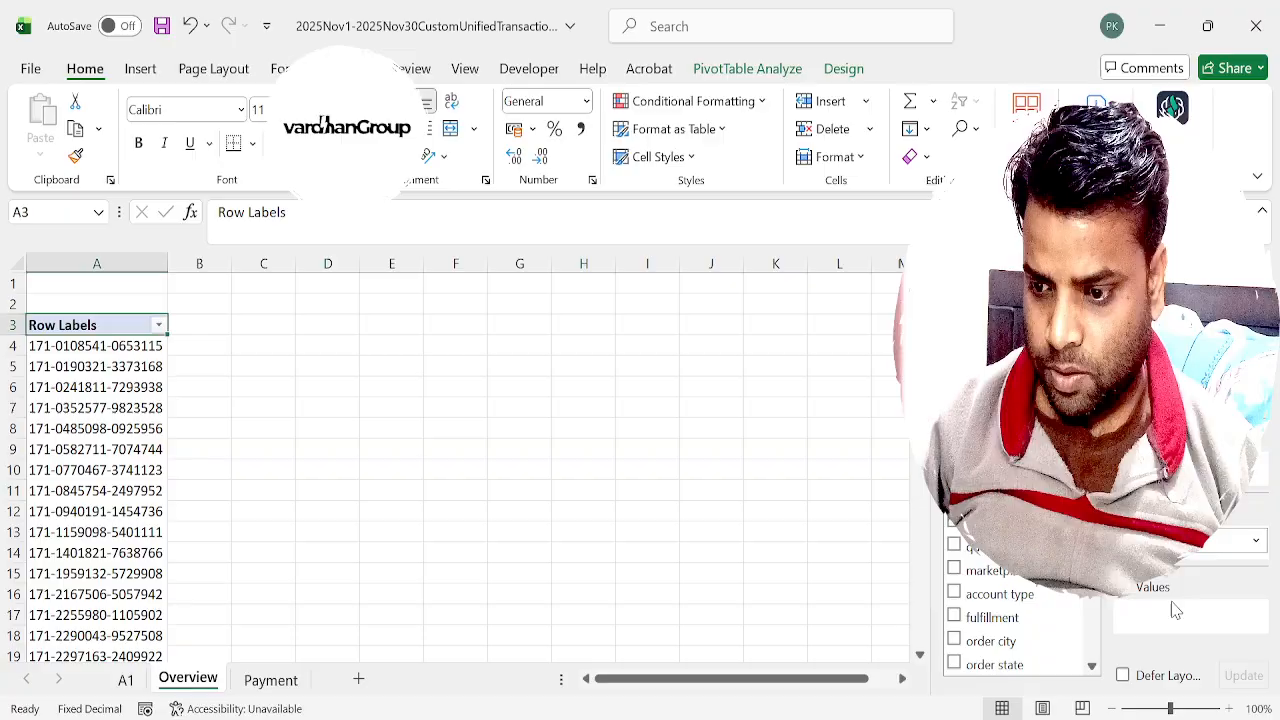
pyautogui.hotkey('ctrl', 'pagedown')
pyautogui.press('Right')
pyautogui.press('Right')
pyautogui.hotkey('ctrl', 'Down')
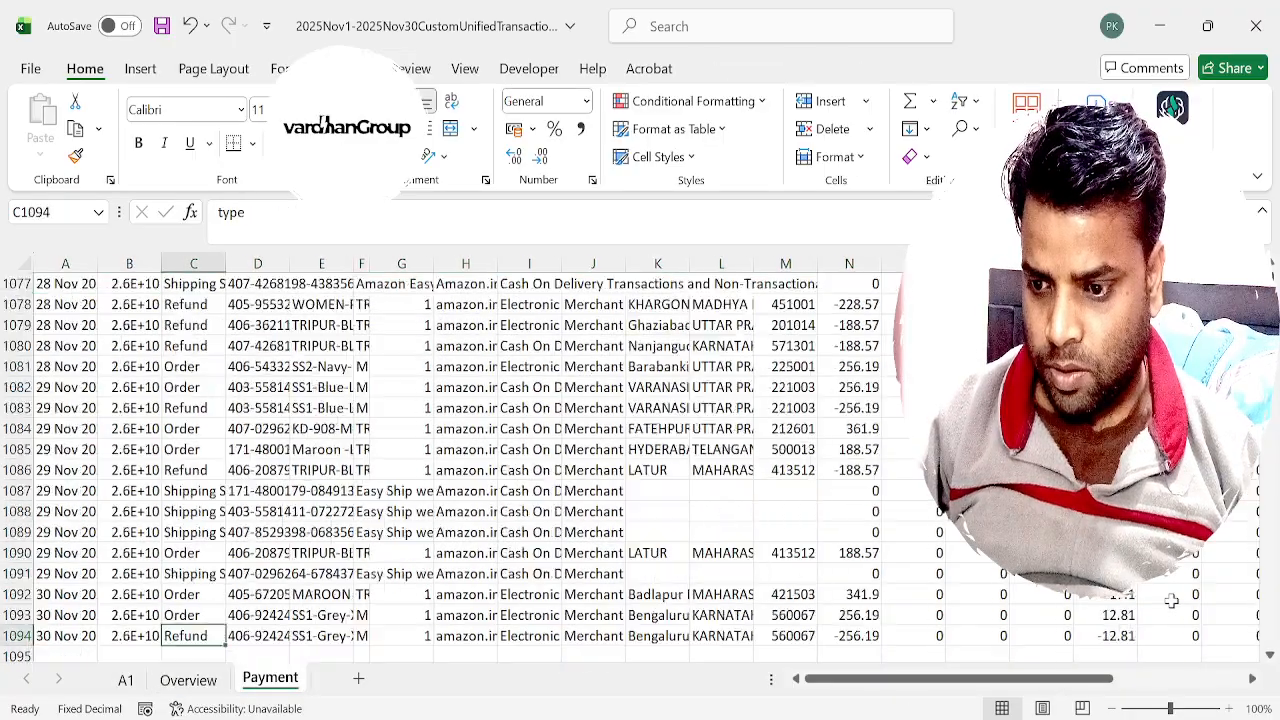
pyautogui.hotkey('ctrl', 'Up')
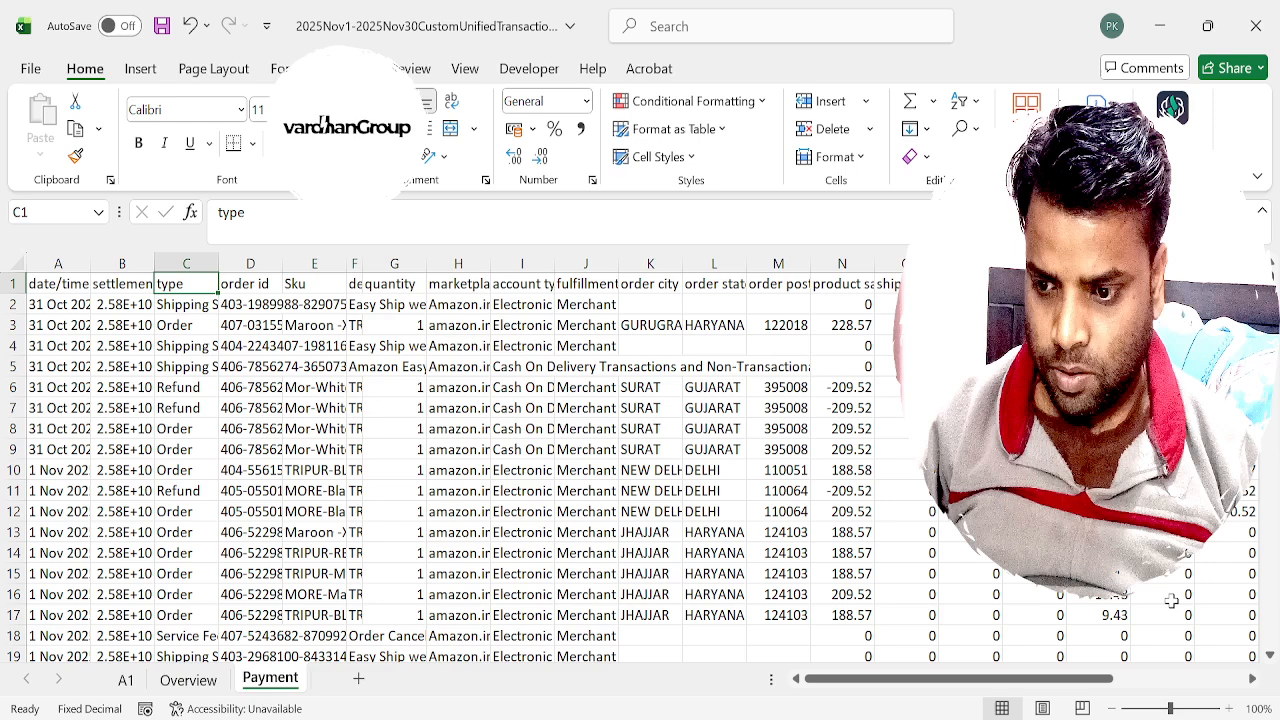
# Add the sum of the total field to the values of the A1 sheet's PivotTable.
pyautogui.hotkey('ctrl', 'pageup')
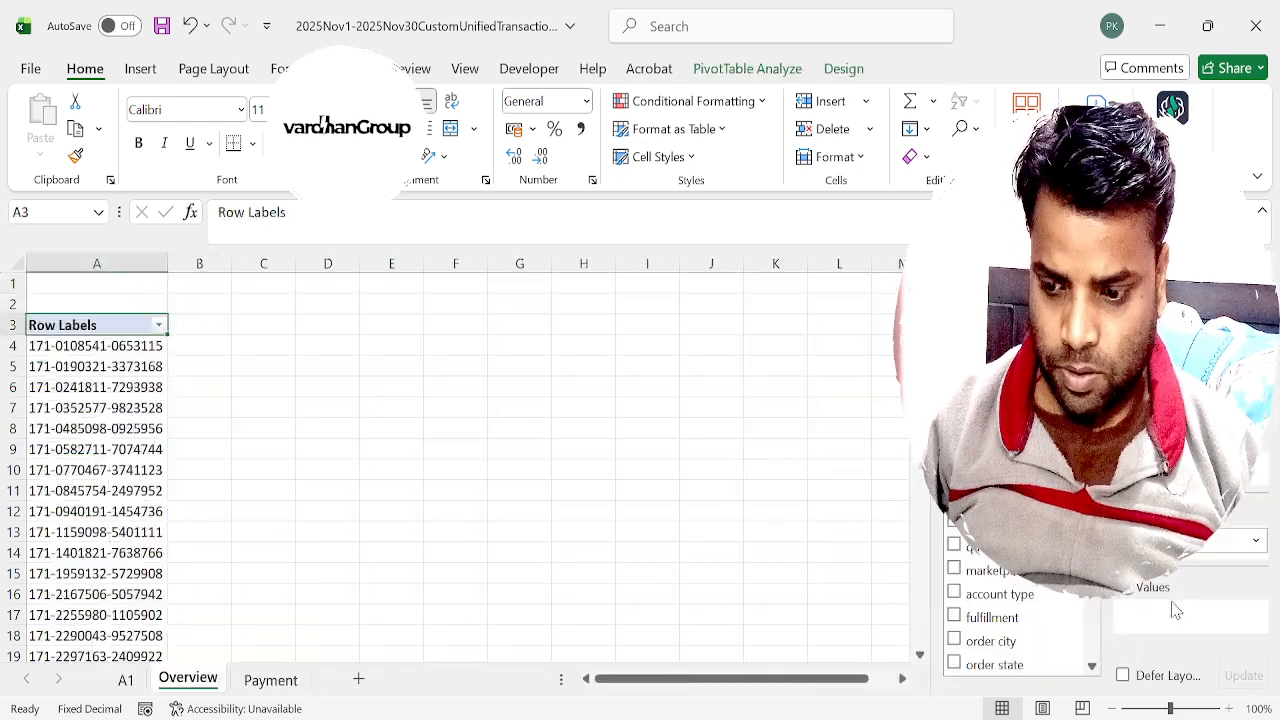
pyautogui.hotkey('ctrl', 'pageup')
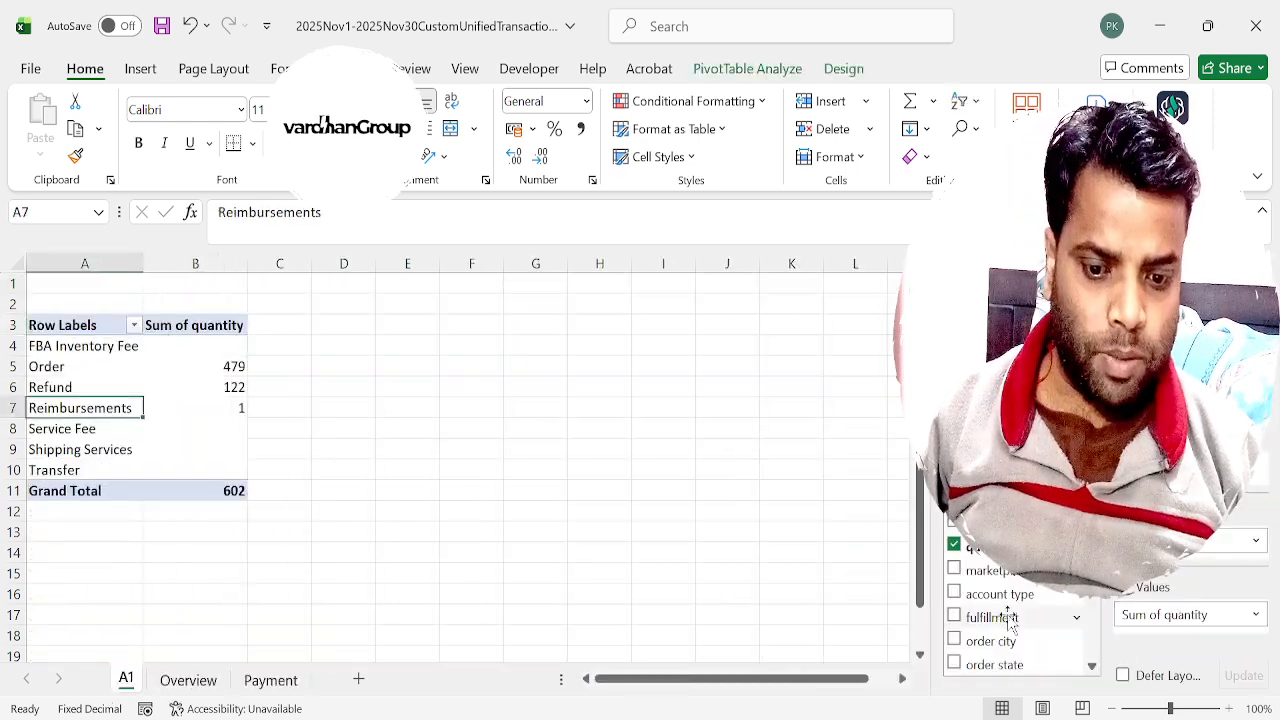
pyautogui.scroll(-3, 1010, 620)
pyautogui.moveTo(982, 640); pyautogui.dragTo(1185, 650)
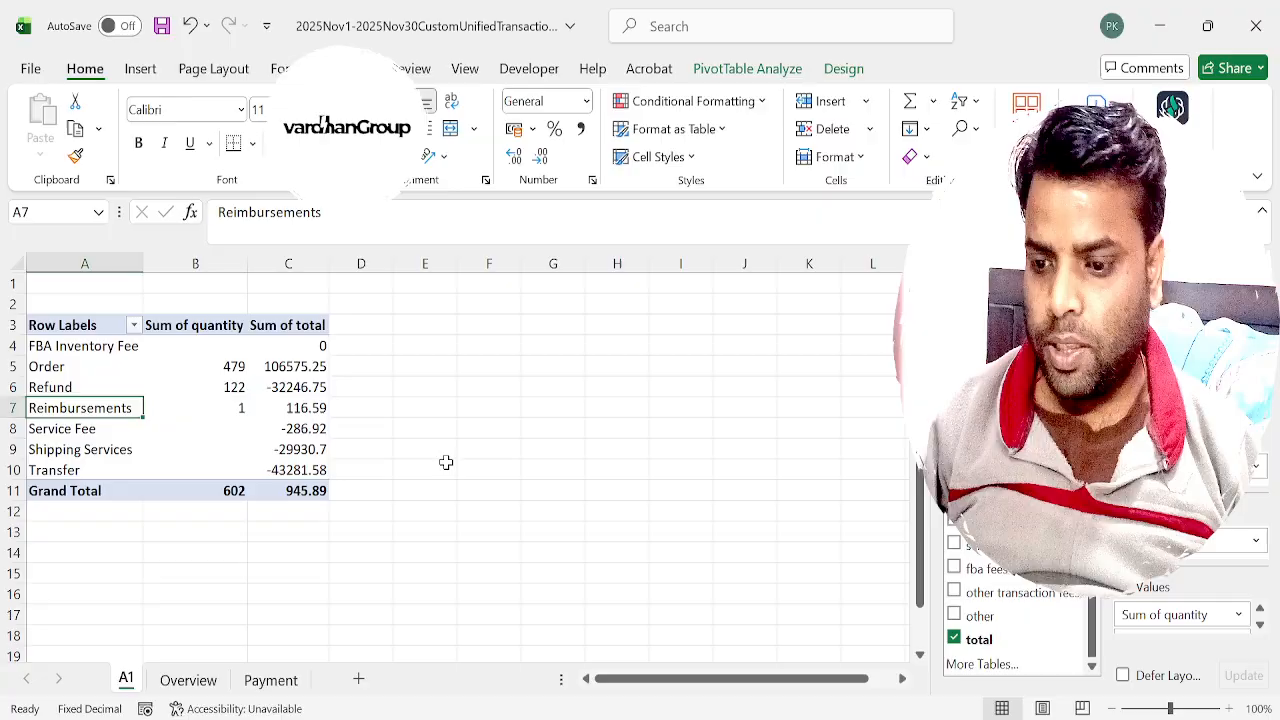
# Rename the PivotTable's Sum of quantity heading to Order and its Sum of total heading to BANK.
pyautogui.press('Right')
pyautogui.press('Up')
pyautogui.press('Up')
pyautogui.press('Up')
pyautogui.press('Up')
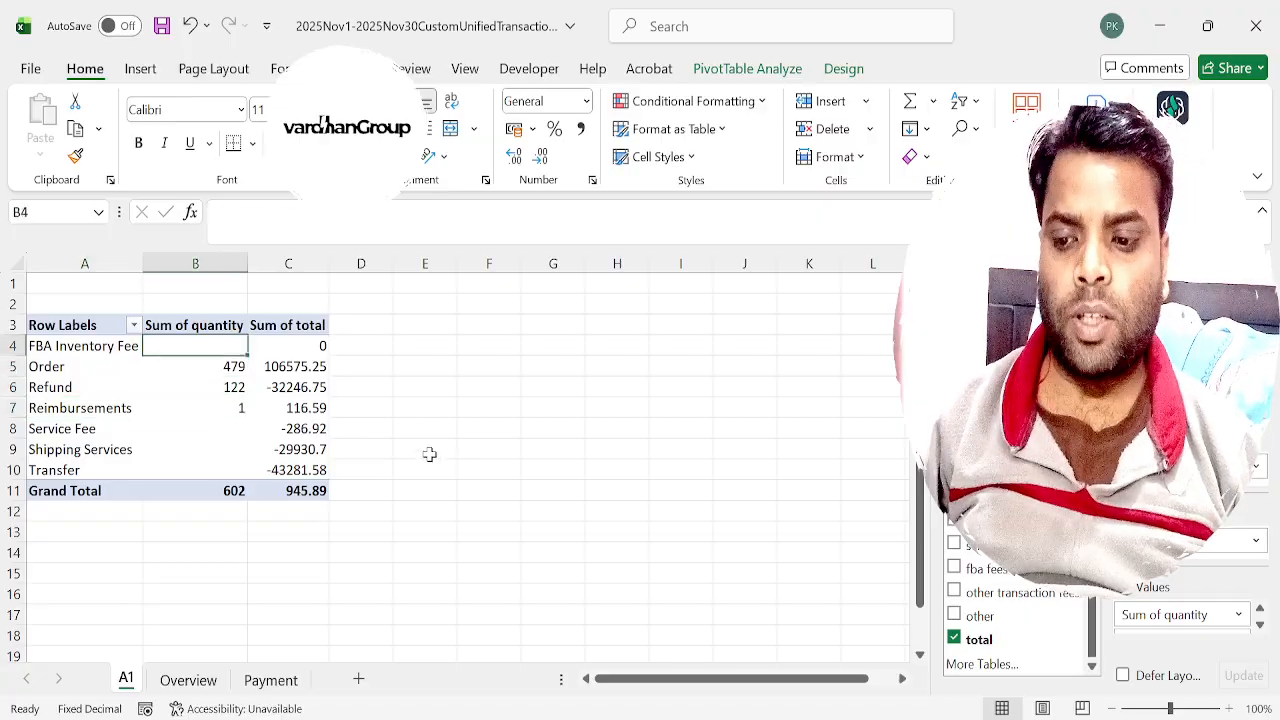
pyautogui.write('Order')
pyautogui.press('Right')
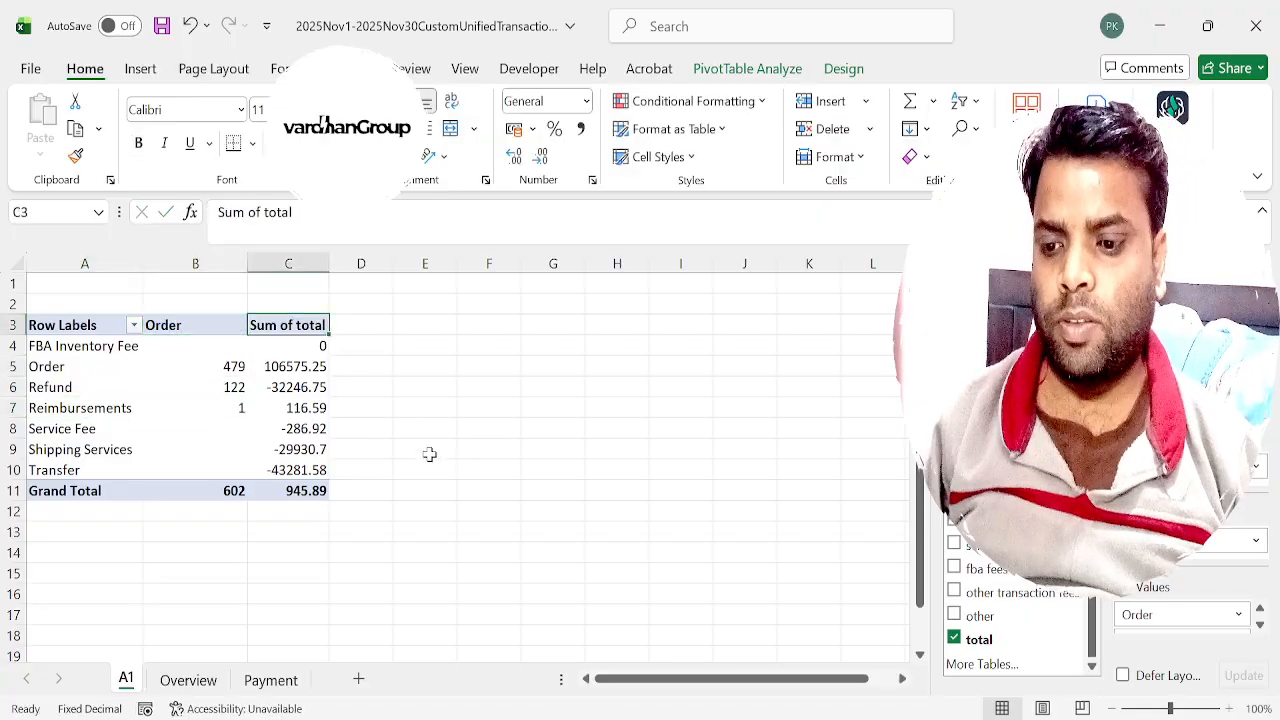
pyautogui.write('BANK')
pyautogui.press('Return')
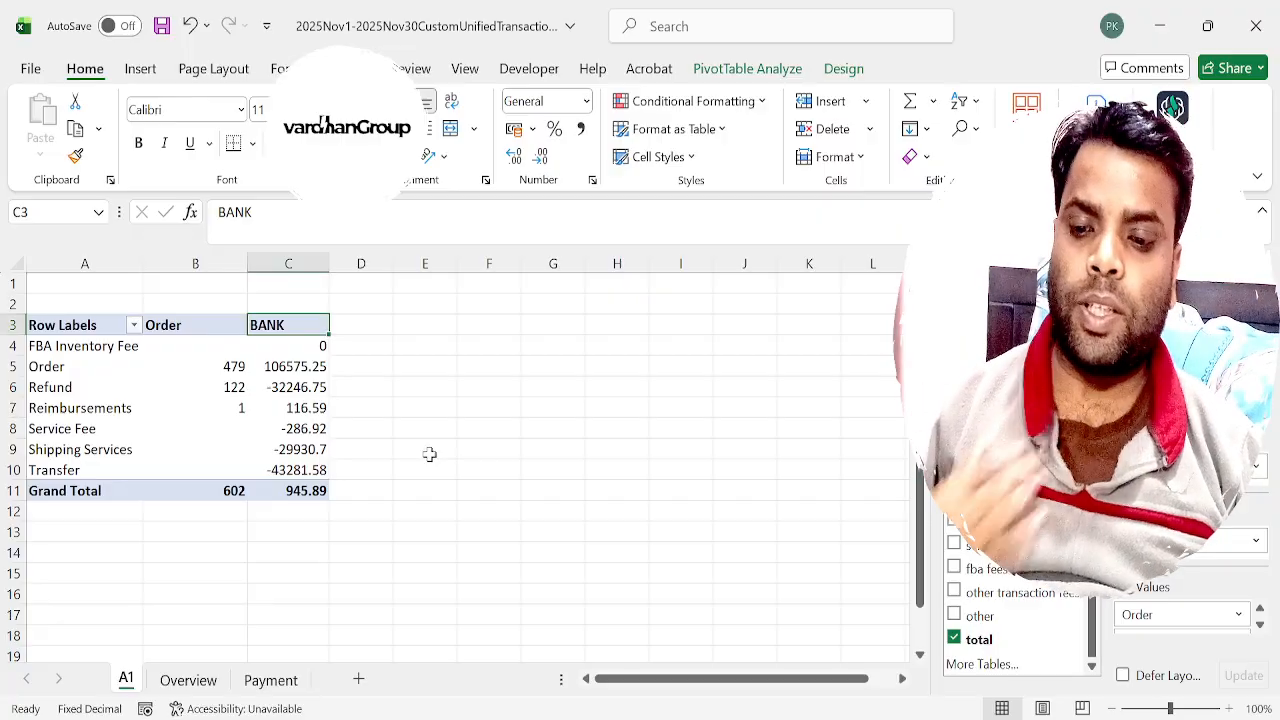
# Review the order quantities and BANK amounts for each transaction type in the A1 PivotTable.
pyautogui.press('Down')
pyautogui.press('Down')
pyautogui.press('Left')
pyautogui.press('Left')
pyautogui.press('Down')
pyautogui.press('Down')
pyautogui.press('Down')
pyautogui.press('Down')
pyautogui.press('Down')
pyautogui.press('Down')
pyautogui.press('Up')
pyautogui.press('Up')
pyautogui.press('Up')
pyautogui.press('Up')
pyautogui.press('Up')
pyautogui.press('Up')
pyautogui.press('Up')
pyautogui.press('Up')
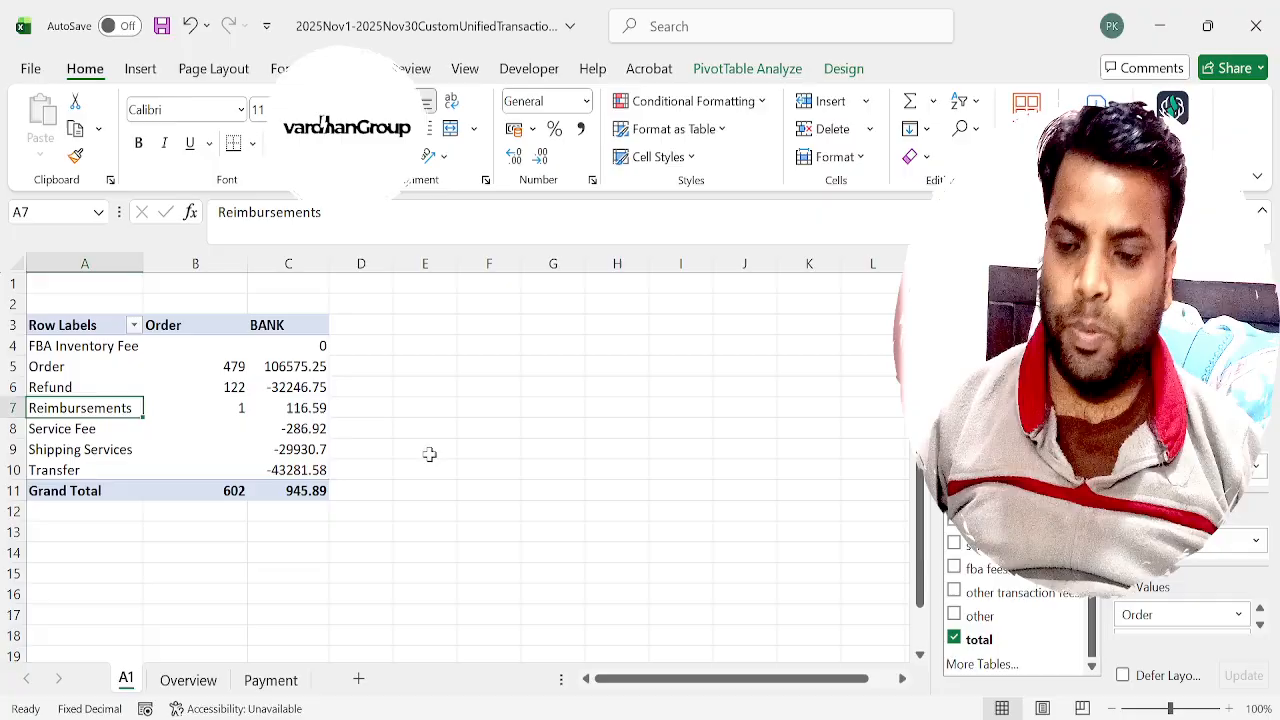
pyautogui.press('Up')
pyautogui.press('Up')
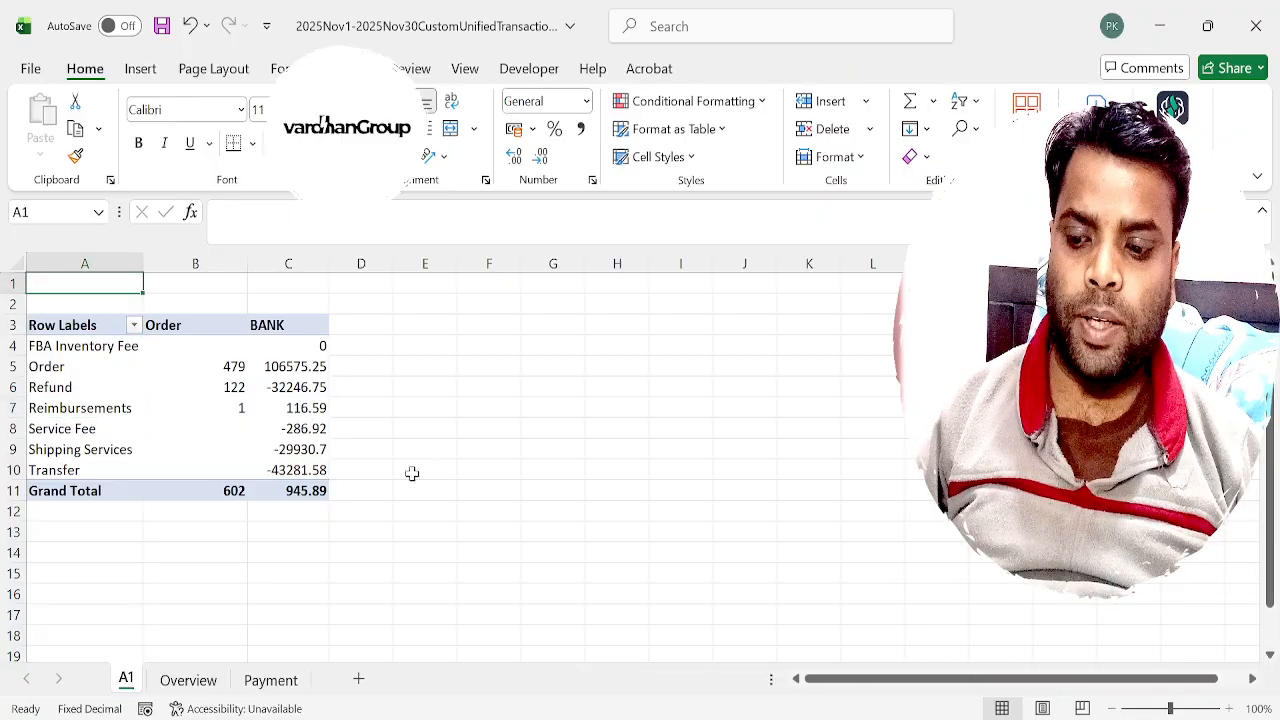
# Compare the order id list on the Overview sheet with the Payment and A1 sheets.
pyautogui.click(278, 686)
pyautogui.hotkey('ctrl', 'pageup')
pyautogui.press('Down')
pyautogui.press('Down')
pyautogui.press('Down')
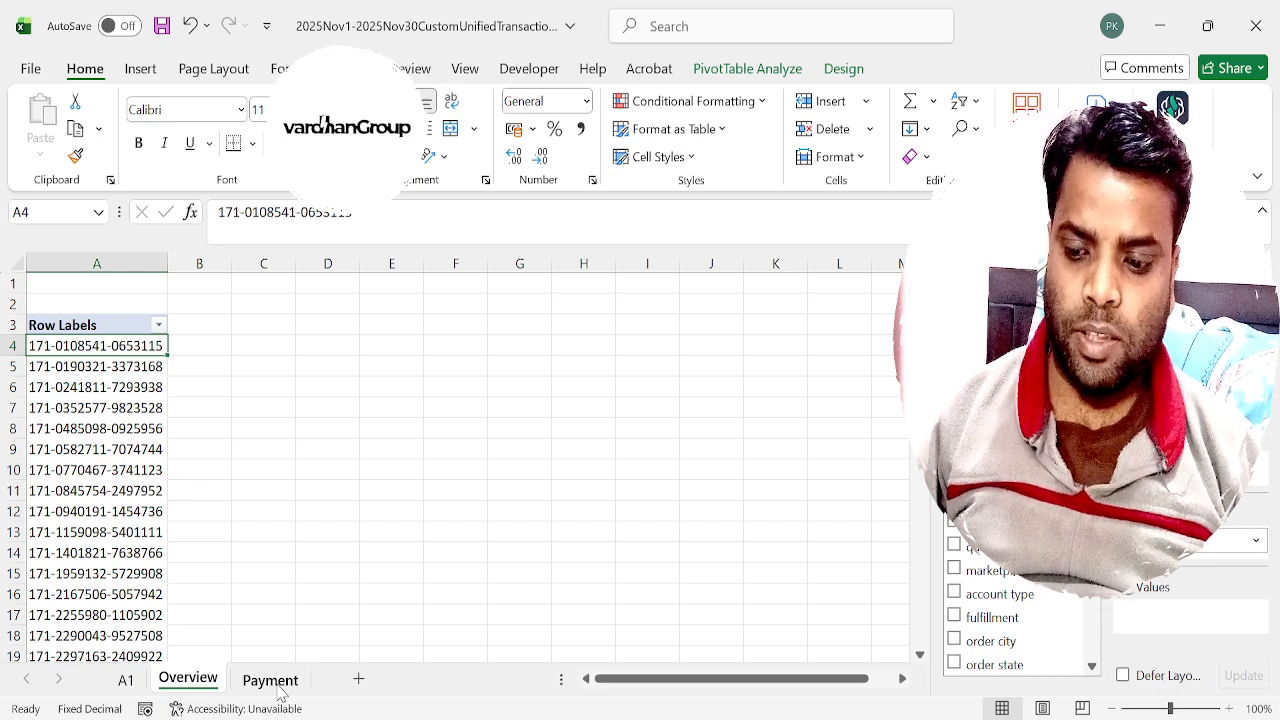
pyautogui.click(278, 684)
pyautogui.hotkey('ctrl', 'pageup')
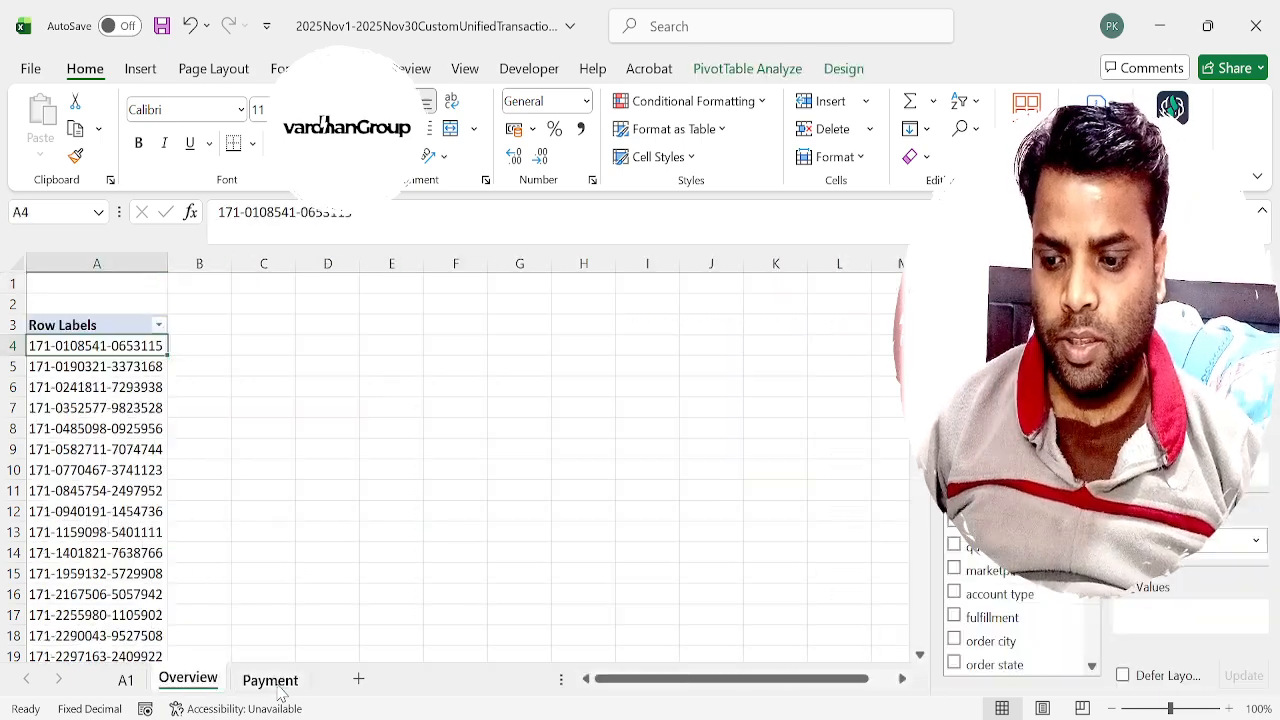
pyautogui.click(272, 682)
pyautogui.hotkey('ctrl', 'pageup')
pyautogui.hotkey('ctrl', 'pageup')
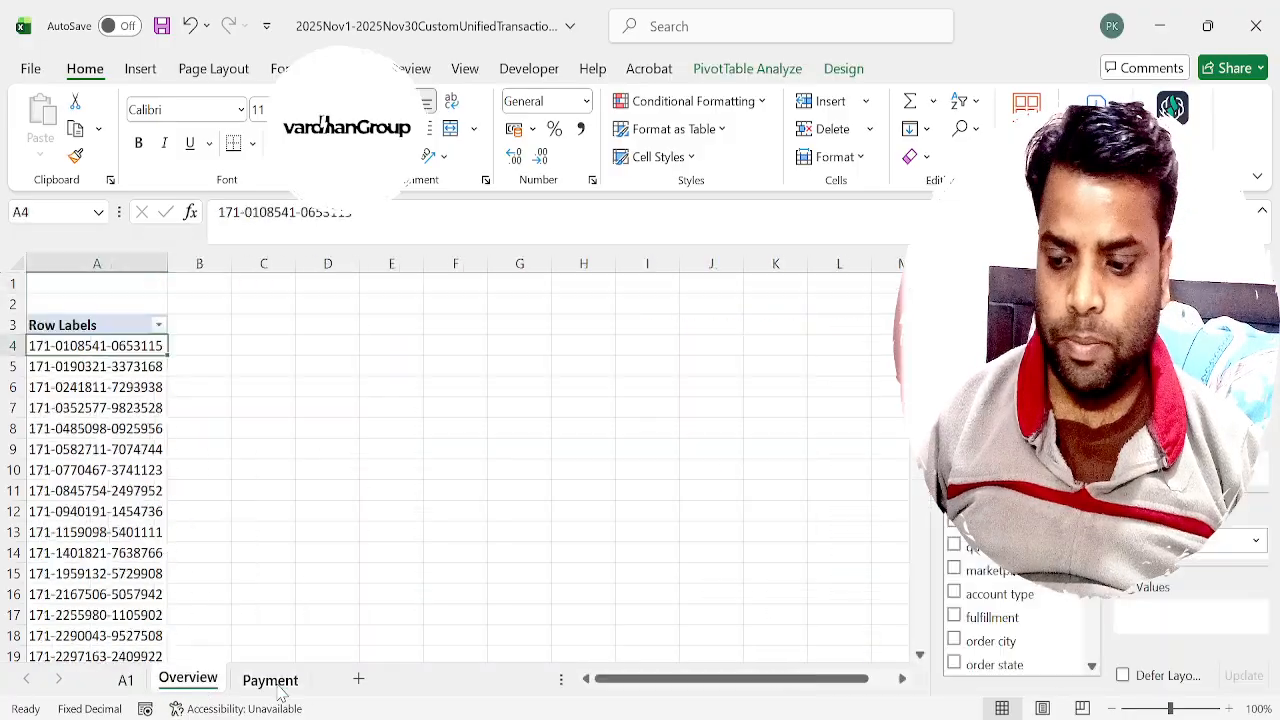
# Copy the Order label from the A1 PivotTable into cell B3 of the Overview sheet.
pyautogui.press('Down')
pyautogui.press('Down')
pyautogui.press('Down')
pyautogui.press('Down')
pyautogui.press('Down')
pyautogui.press('Down')
pyautogui.press('Up')
pyautogui.press('Up')
pyautogui.hotkey('ctrl', 'c')
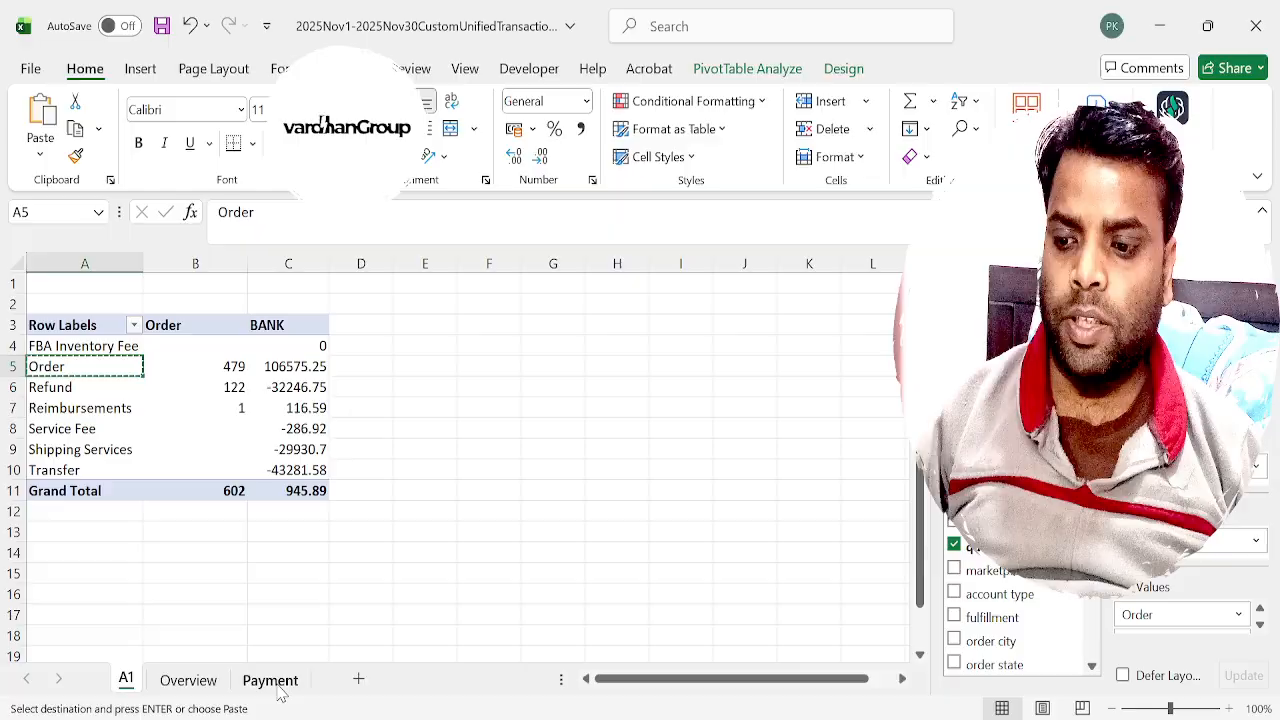
pyautogui.hotkey('ctrl', 'pagedown')
pyautogui.press('Right')
pyautogui.press('Up')
pyautogui.hotkey('ctrl', 'v')
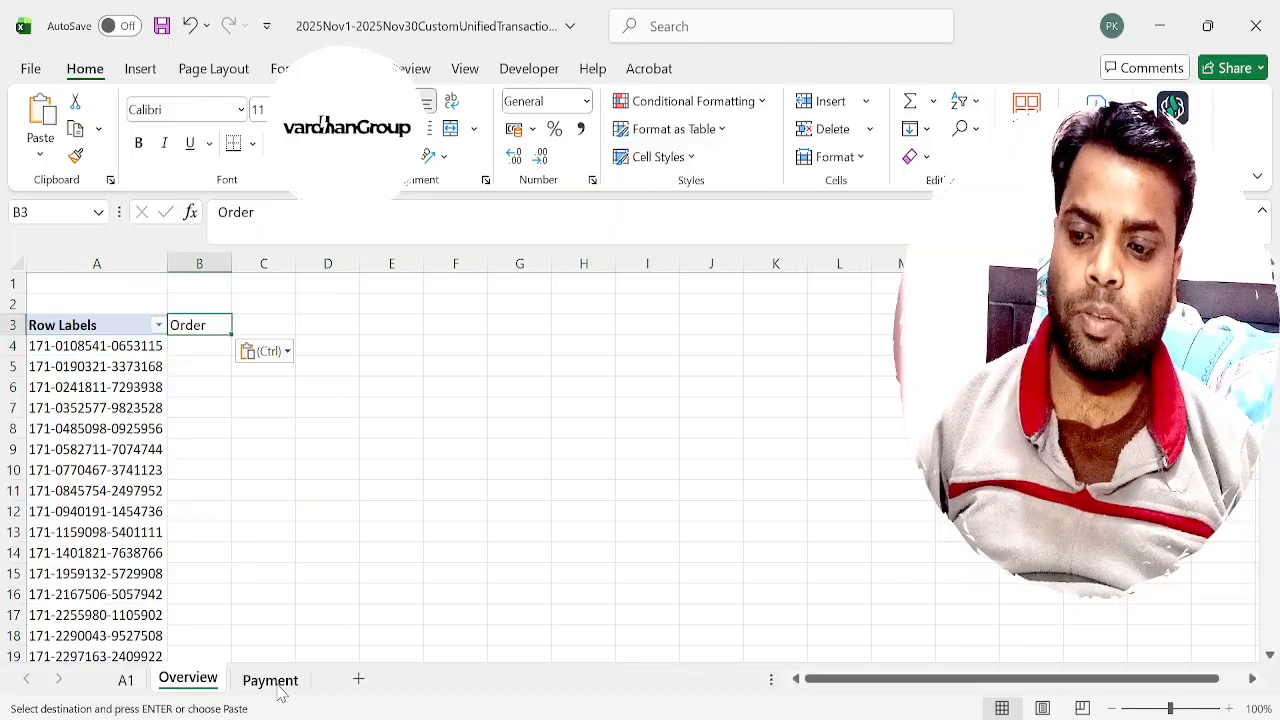
# Copy the Refund label from the A1 PivotTable into cell C3 of the Overview sheet.
pyautogui.hotkey('ctrl', 'pageup')
pyautogui.press('Down')
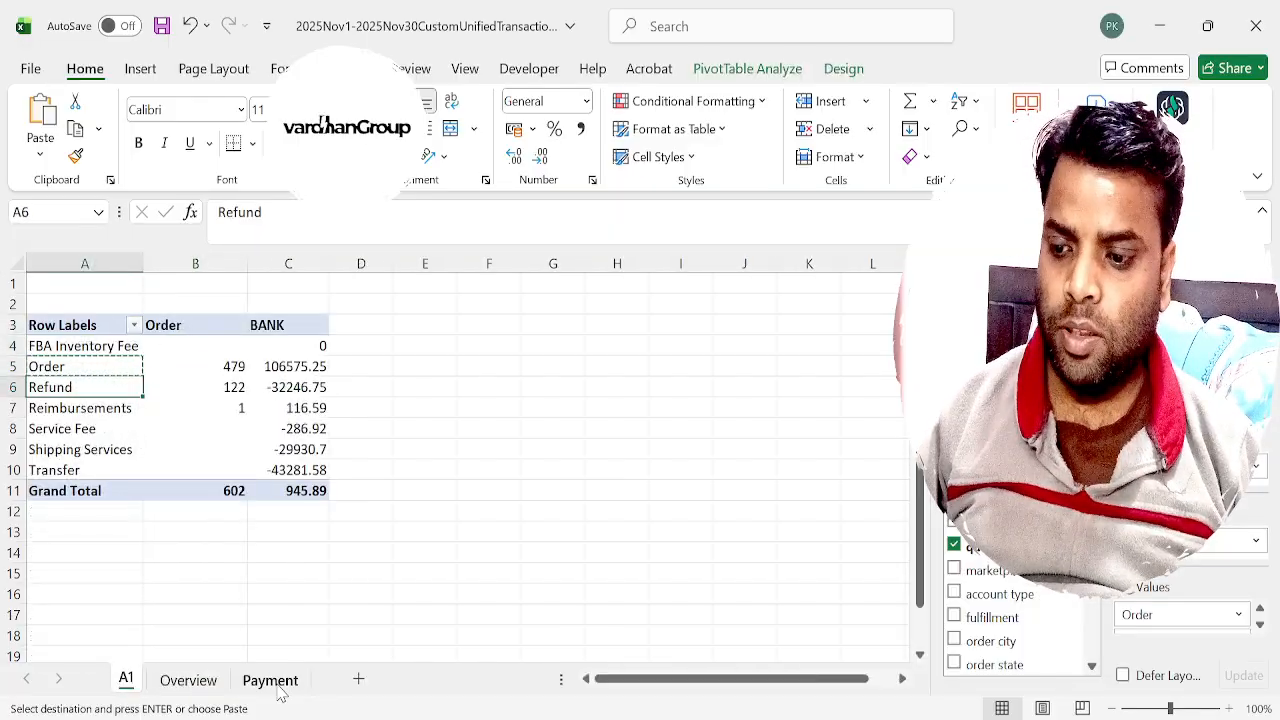
pyautogui.hotkey('ctrl', 'c')
pyautogui.hotkey('ctrl', 'pagedown')
pyautogui.press('Right')
pyautogui.hotkey('ctrl', 'v')
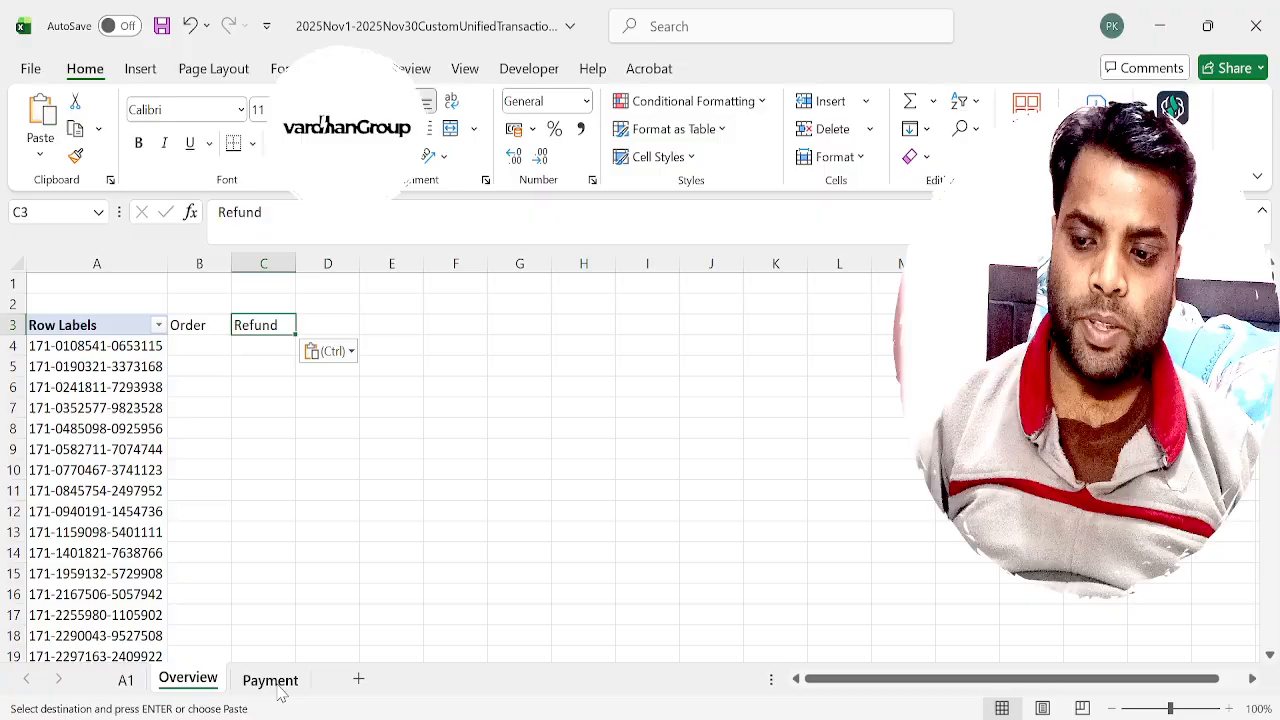
# Copy the Reimbursements label from the A1 PivotTable into cell D3 of the Overview sheet.
pyautogui.hotkey('ctrl', 'pageup')
pyautogui.press('Down')
pyautogui.hotkey('ctrl', 'c')
pyautogui.hotkey('ctrl', 'pagedown')
pyautogui.press('Right')
pyautogui.hotkey('ctrl', 'v')
# Copy the Service Fee label from the A1 PivotTable into cell E3 of the Overview sheet.
pyautogui.hotkey('ctrl', 'pageup')
pyautogui.press('Down')
pyautogui.hotkey('ctrl', 'c')
pyautogui.hotkey('ctrl', 'pagedown')
pyautogui.press('Right')
pyautogui.hotkey('ctrl', 'v')
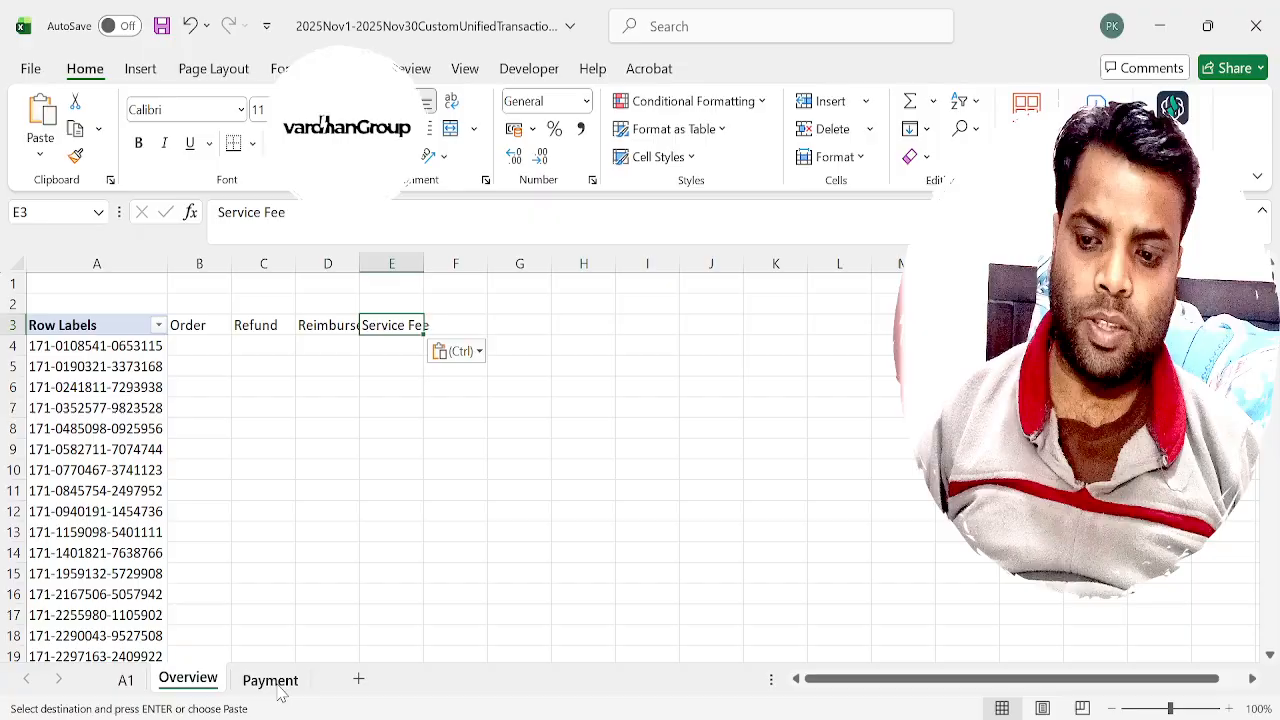
# Copy the Shipping Services label from the A1 PivotTable into cell F3 of the Overview sheet.
pyautogui.hotkey('ctrl', 'pageup')
pyautogui.press('Down')
pyautogui.hotkey('ctrl', 'c')
pyautogui.hotkey('ctrl', 'pagedown')
pyautogui.press('Right')
pyautogui.hotkey('ctrl', 'v')
# Copy the Transfer label from the A1 PivotTable into cell G3 of the Overview sheet.
pyautogui.hotkey('ctrl', 'pageup')
pyautogui.press('Down')
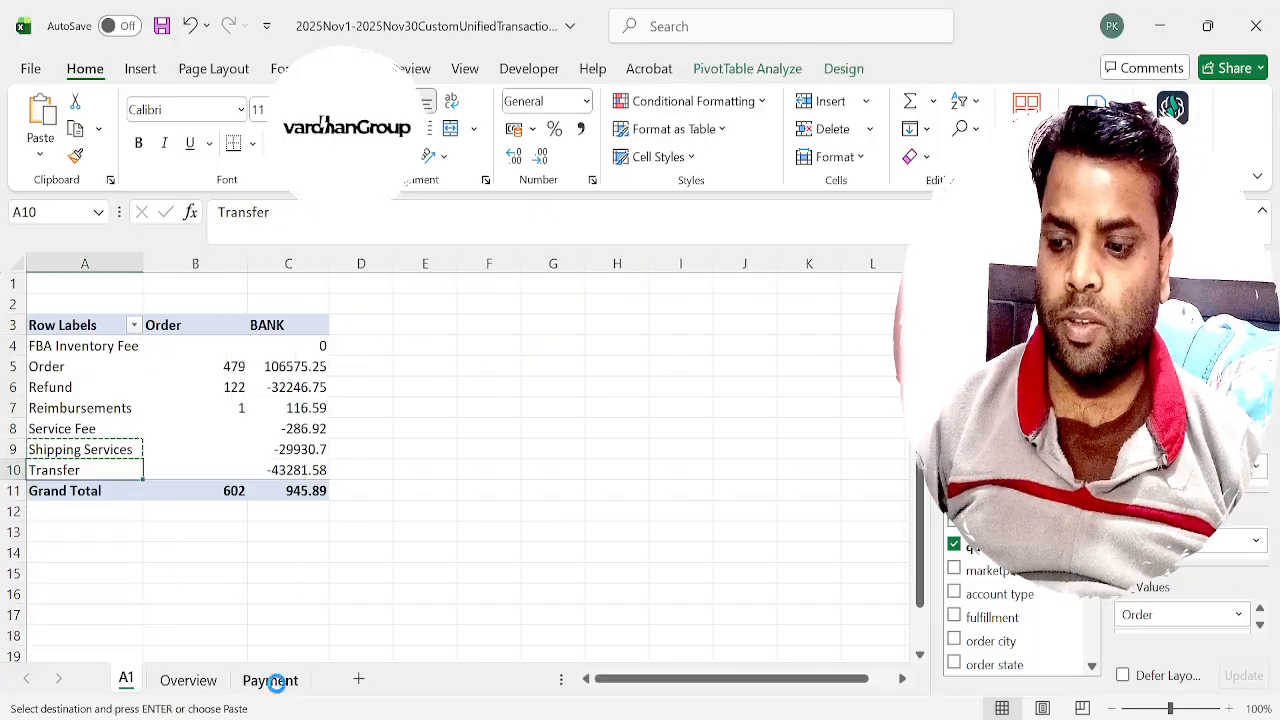
pyautogui.hotkey('ctrl', 'c')
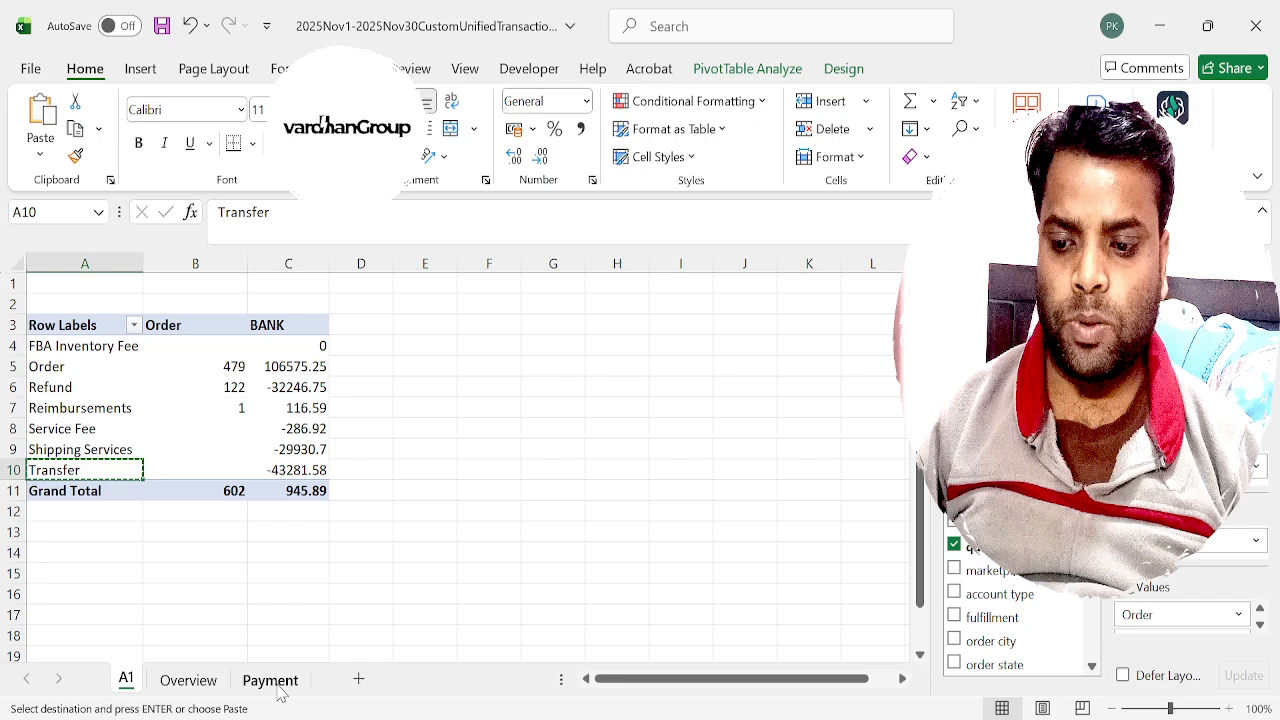
pyautogui.hotkey('ctrl', 'pagedown')
pyautogui.press('Right')
pyautogui.hotkey('ctrl', 'v')
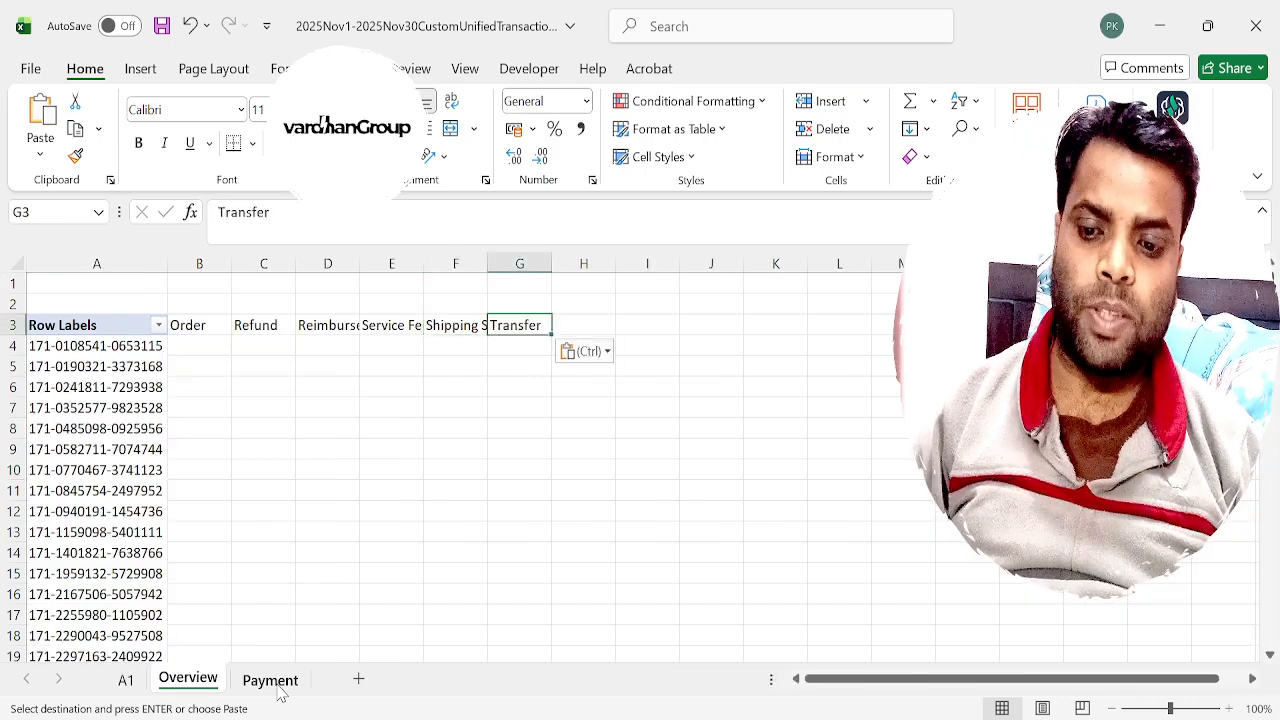
# Enter the heading BANK in cell B2, above the Order column on the Overview sheet.
pyautogui.press('Left')
pyautogui.press('Left')
pyautogui.press('Left')
pyautogui.press('Left')
pyautogui.press('Left')
pyautogui.press('Left')
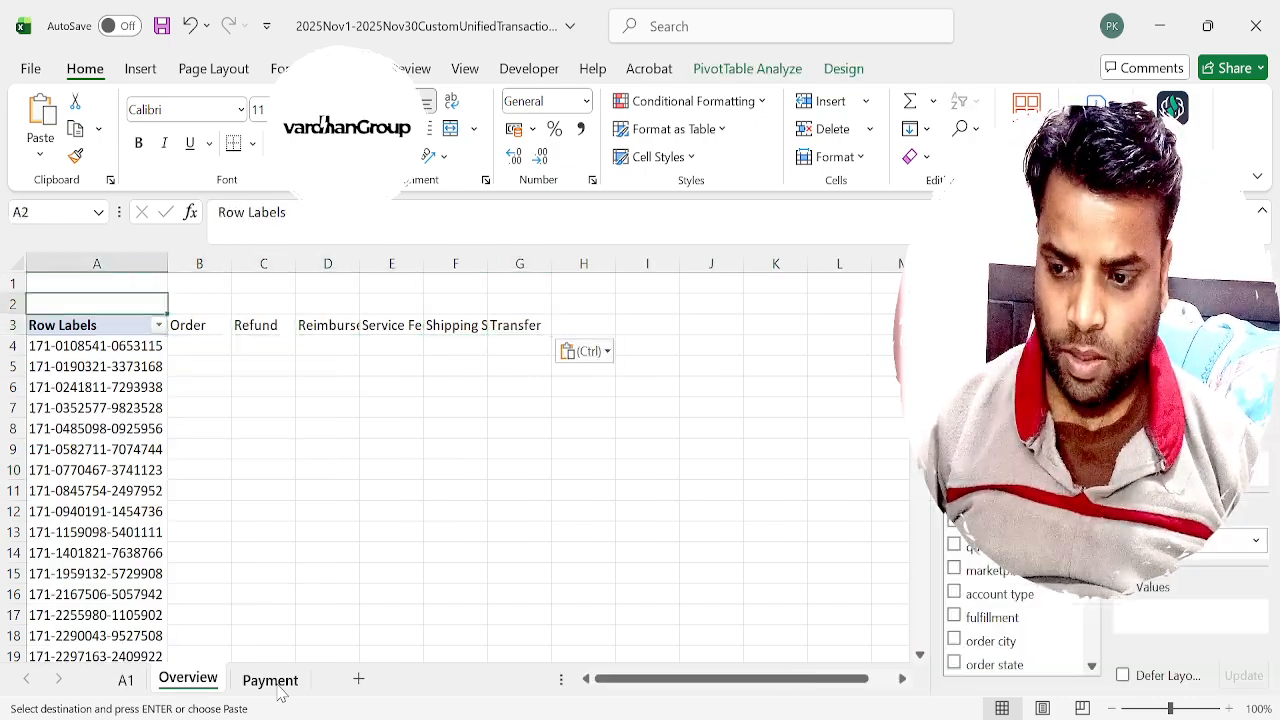
pyautogui.press('Up')
pyautogui.press('Right')
pyautogui.write('=BANK')
pyautogui.press('Return')
pyautogui.press('Right')
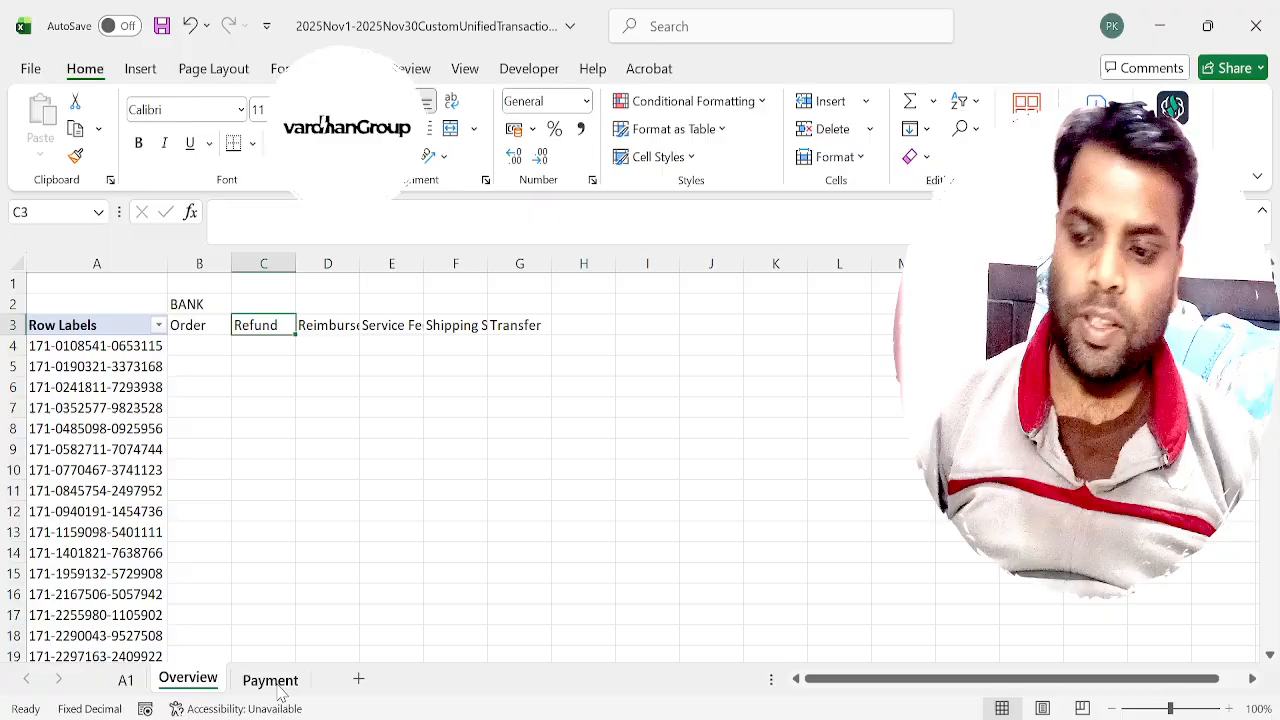
# Start a SUMIFS formula in Overview cell B4 with the total column Payment!$AA:$AA as an absolute sum range.
pyautogui.press('Down')
pyautogui.press('Left')
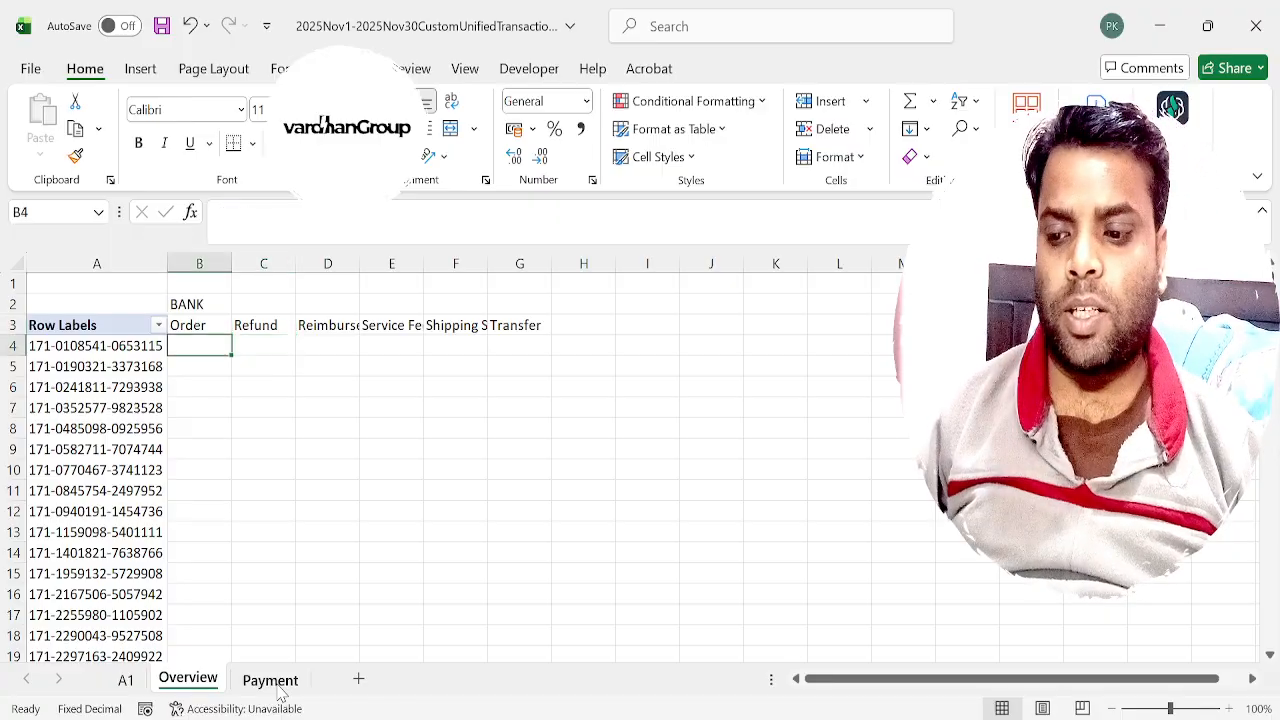
pyautogui.write('=sumifs(')
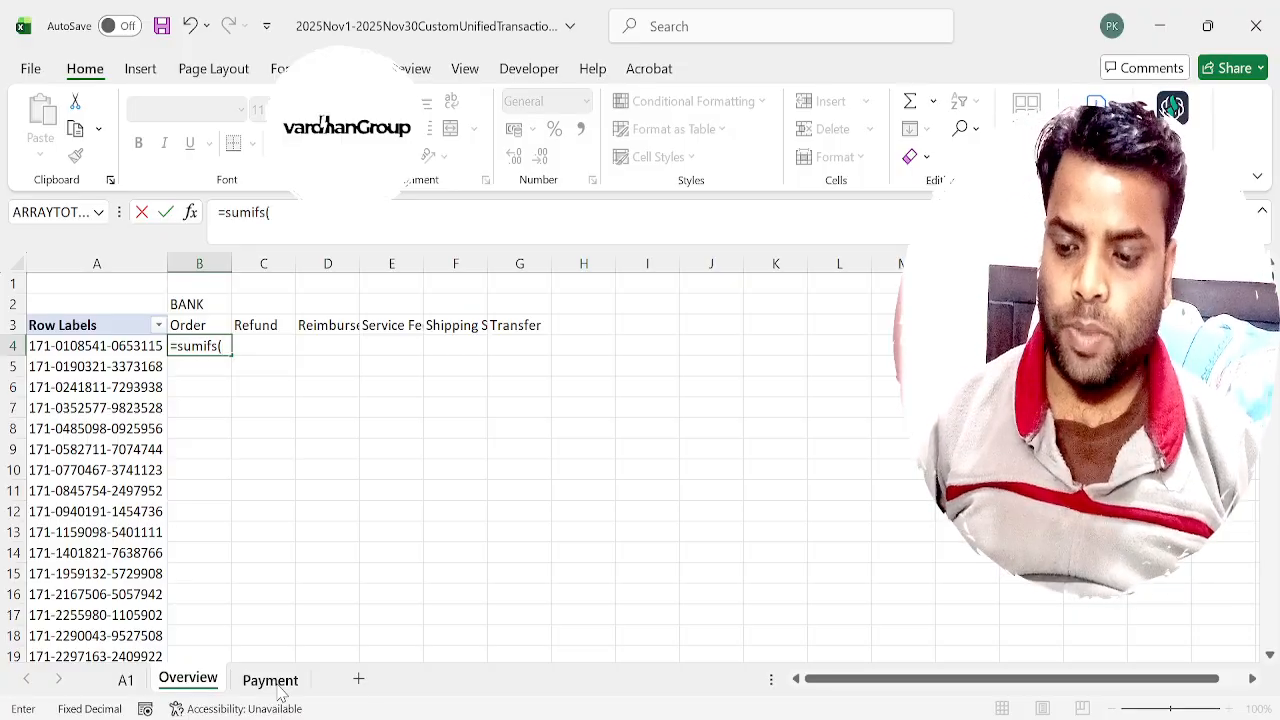
pyautogui.click(270, 680)
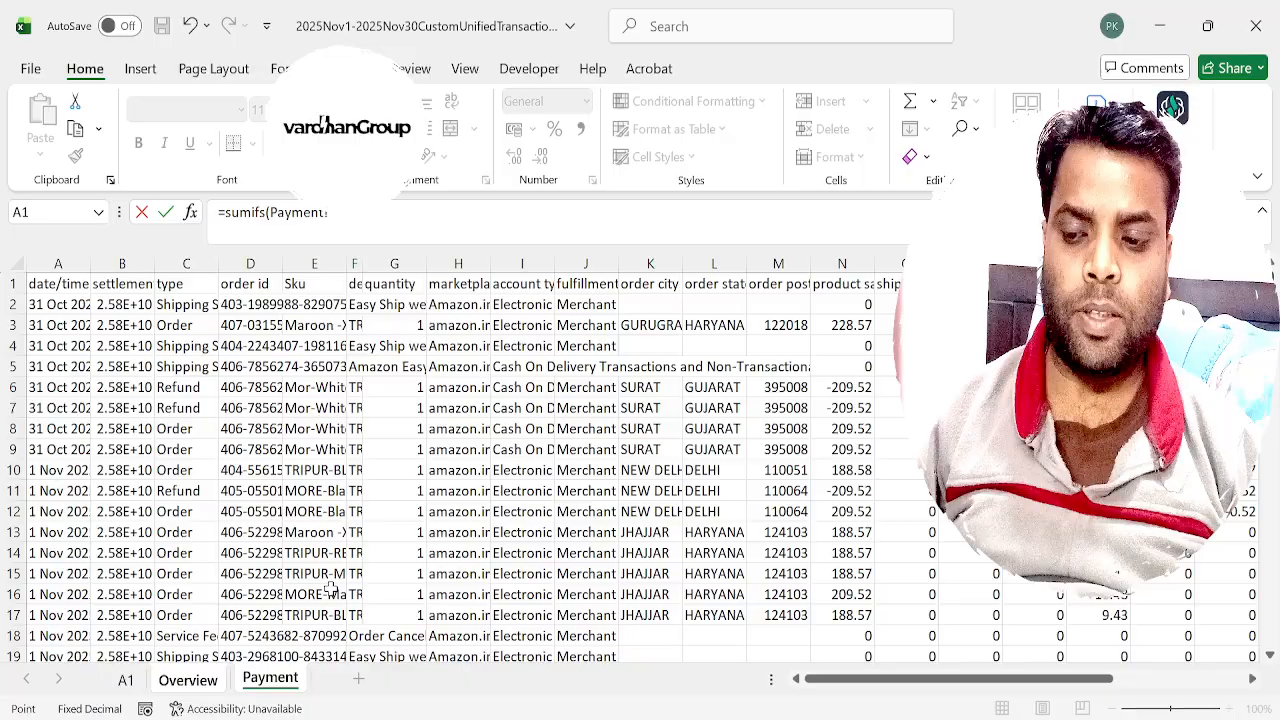
pyautogui.click(606, 375)
pyautogui.hotkey('ctrl', 'Right')
pyautogui.hotkey('ctrl', 'Right')
pyautogui.hotkey('ctrl', 'Right')
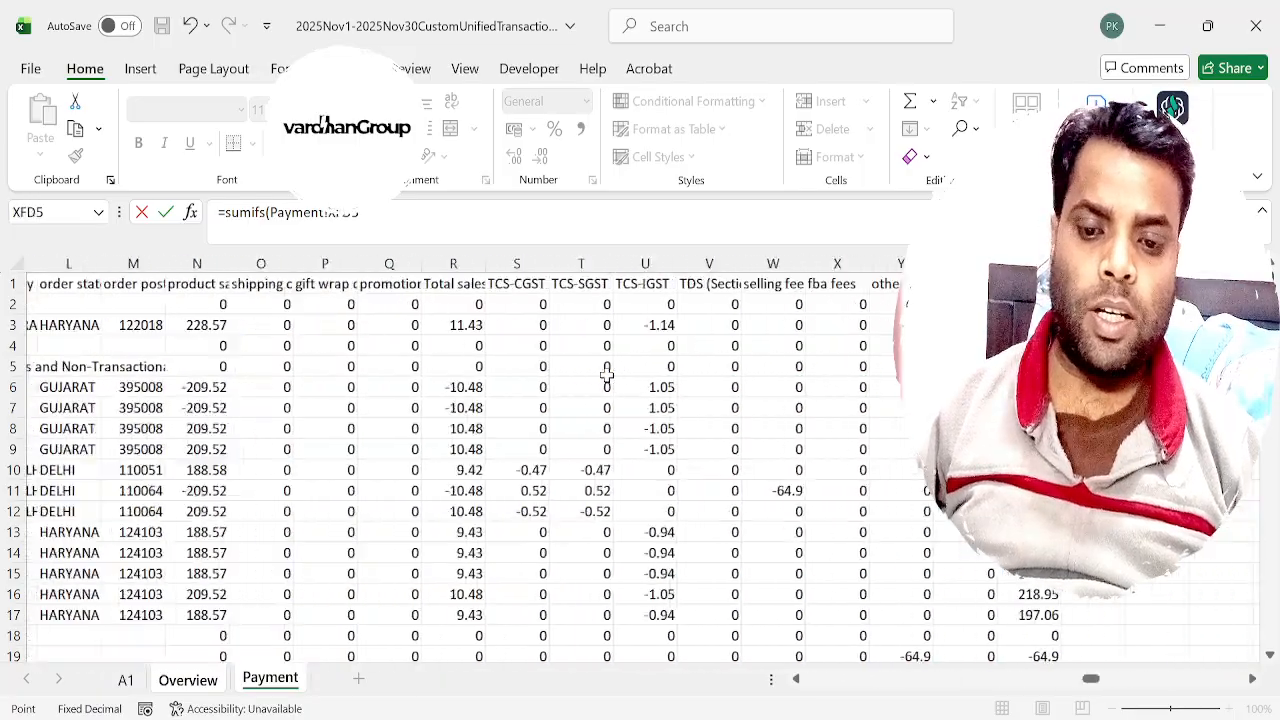
pyautogui.hotkey('ctrl', 'Left')
pyautogui.hotkey('ctrl', 'Up')
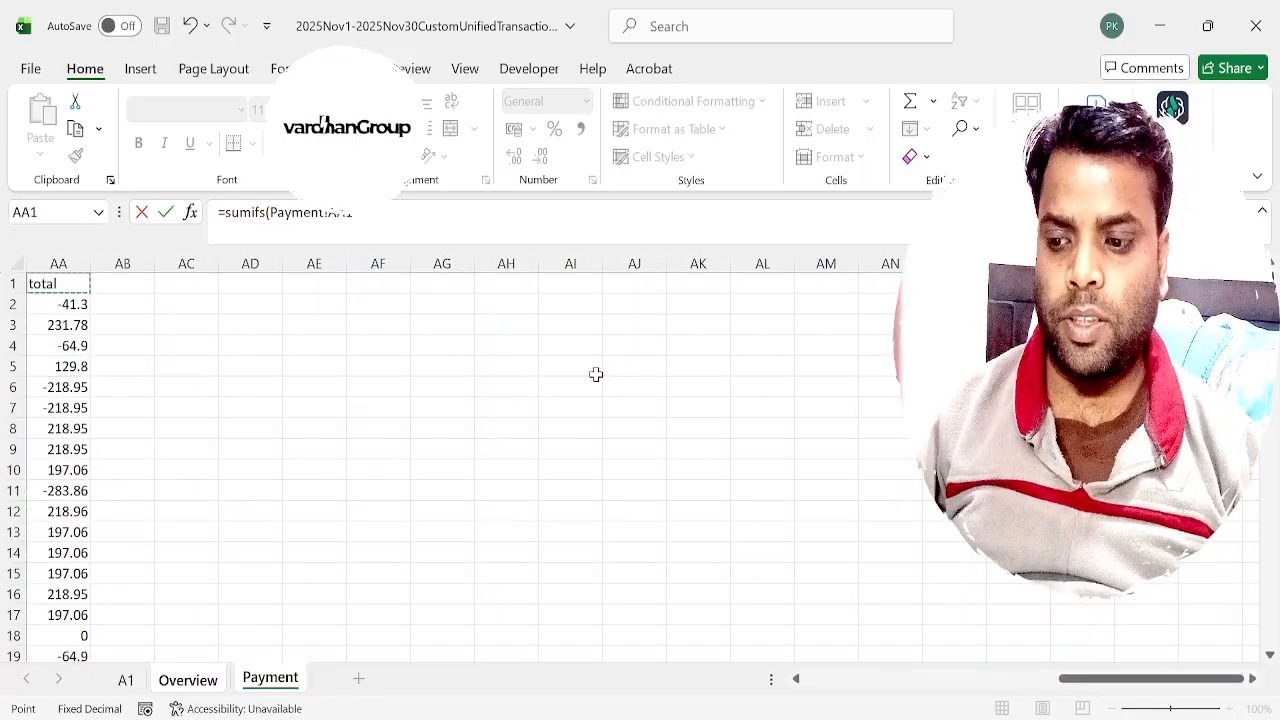
pyautogui.click(67, 261)
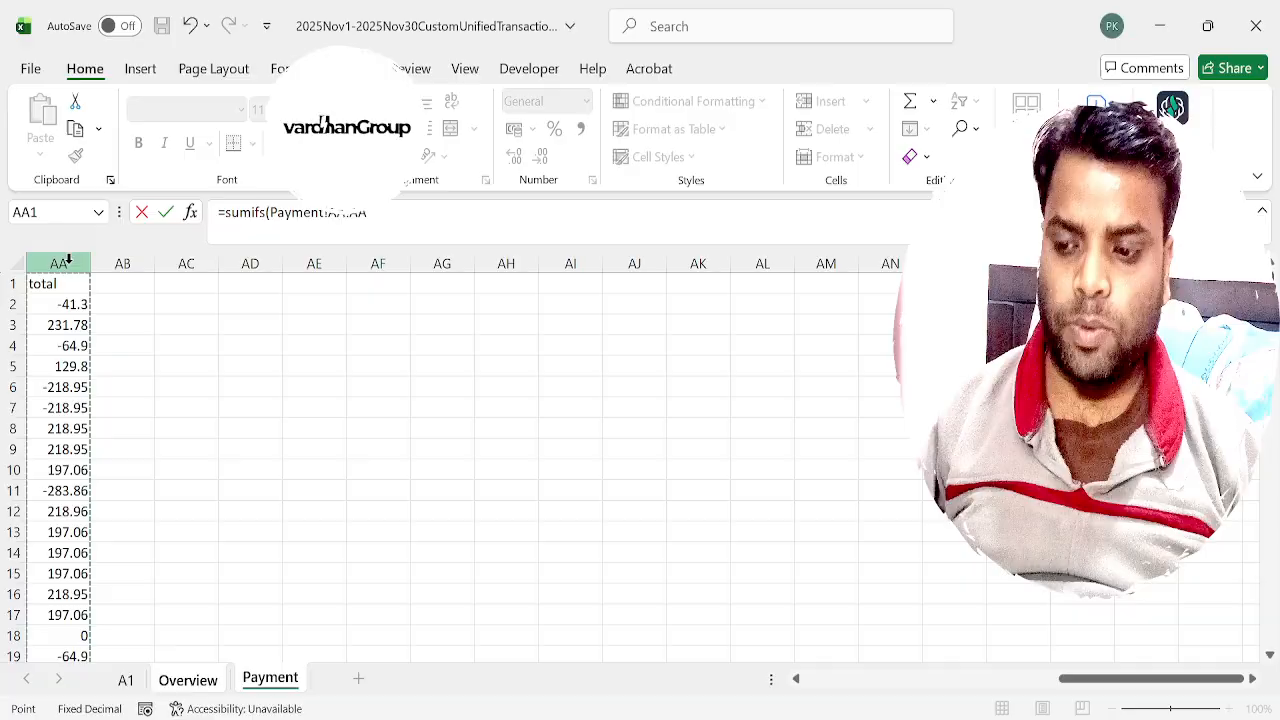
pyautogui.press('F4')
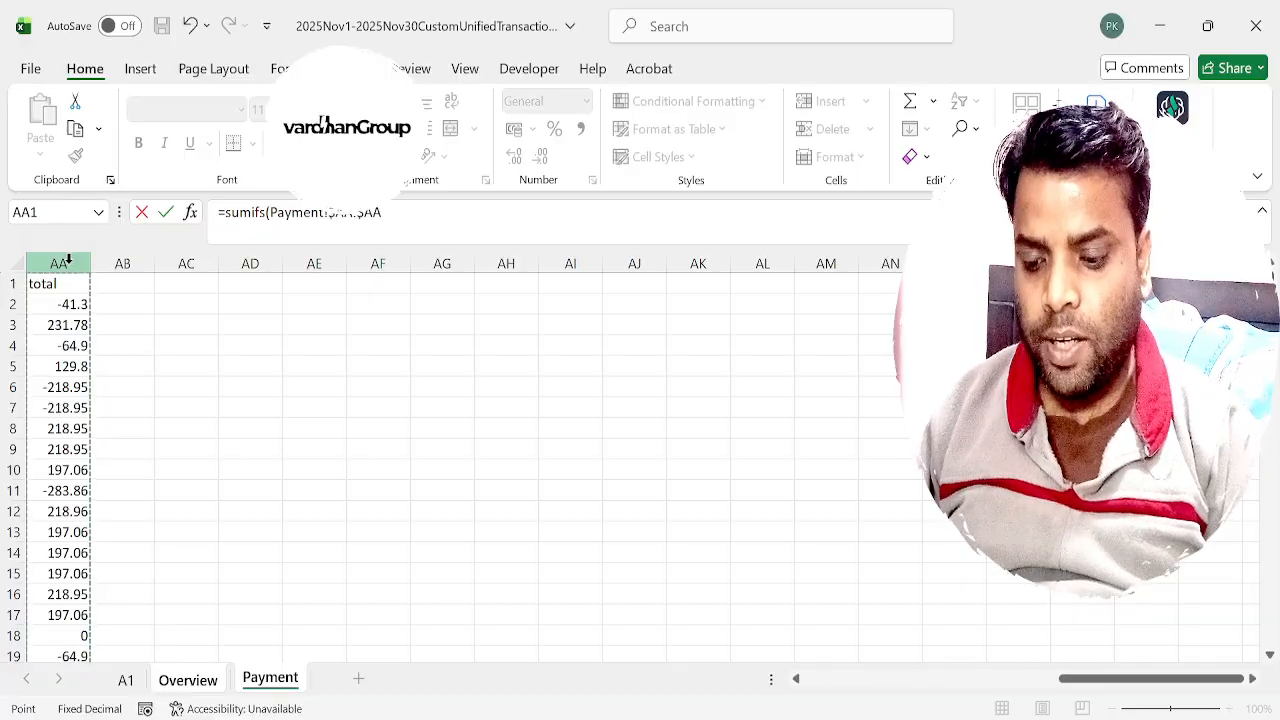
# Add the order id criterion to the SUMIFS formula, matching Payment!$D:$D against Overview!$A4.
pyautogui.write(',')
pyautogui.hotkey('ctrl', 'Home')
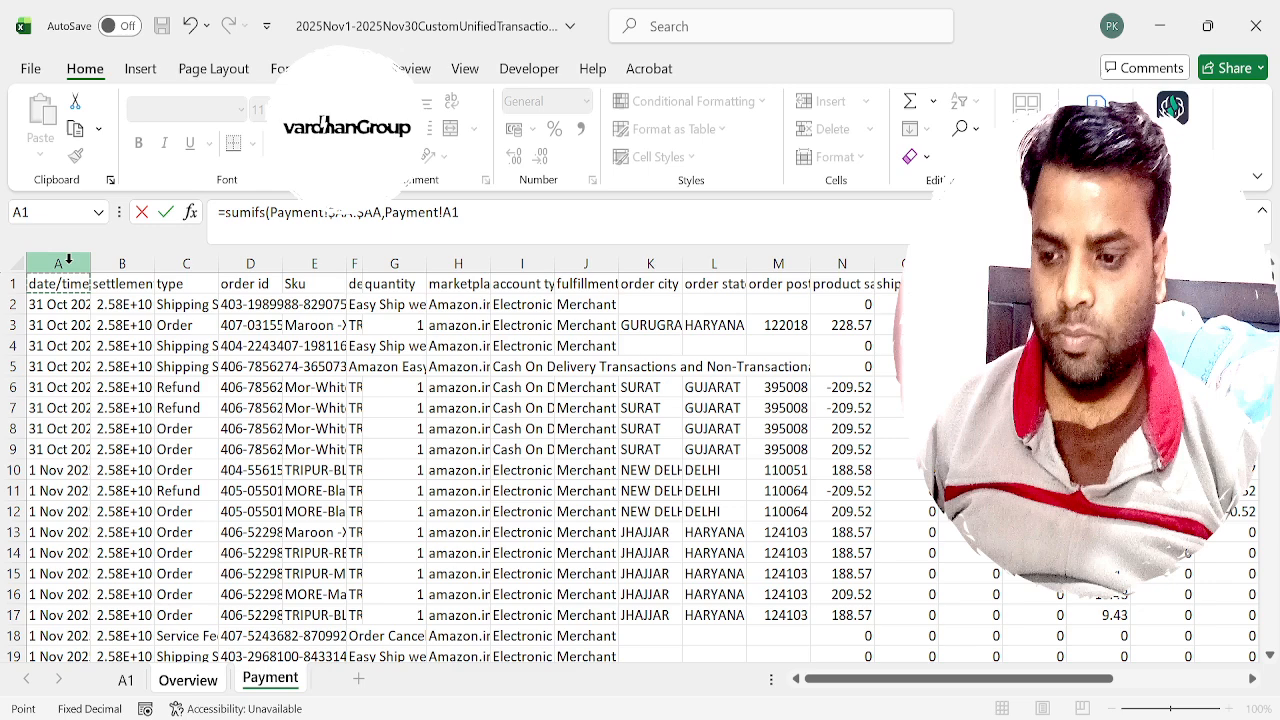
pyautogui.click(250, 263)
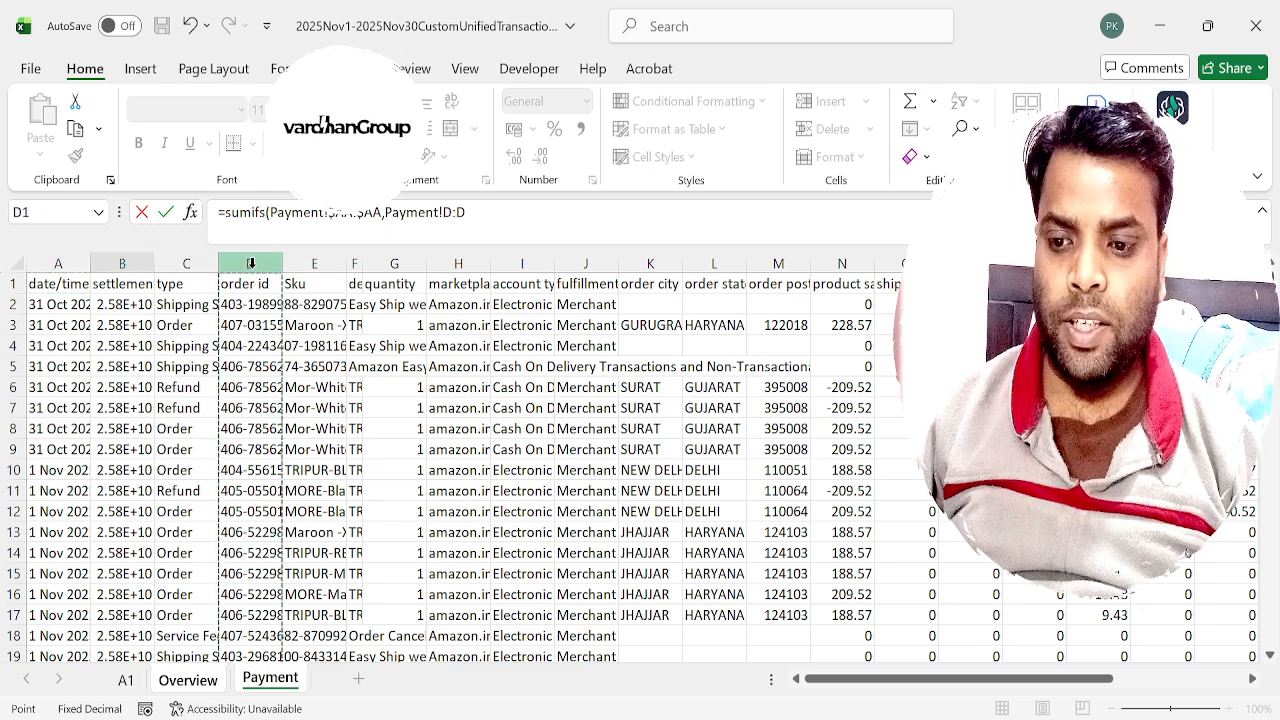
pyautogui.press('F4')
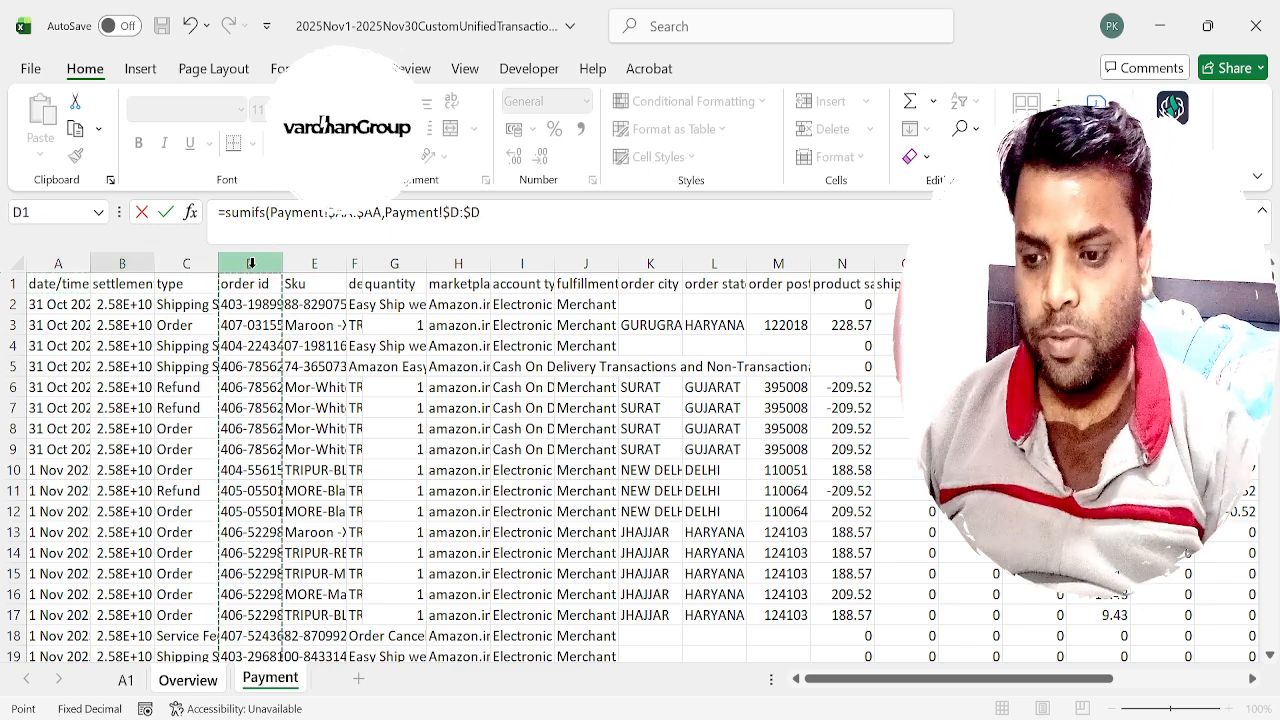
pyautogui.write(',')
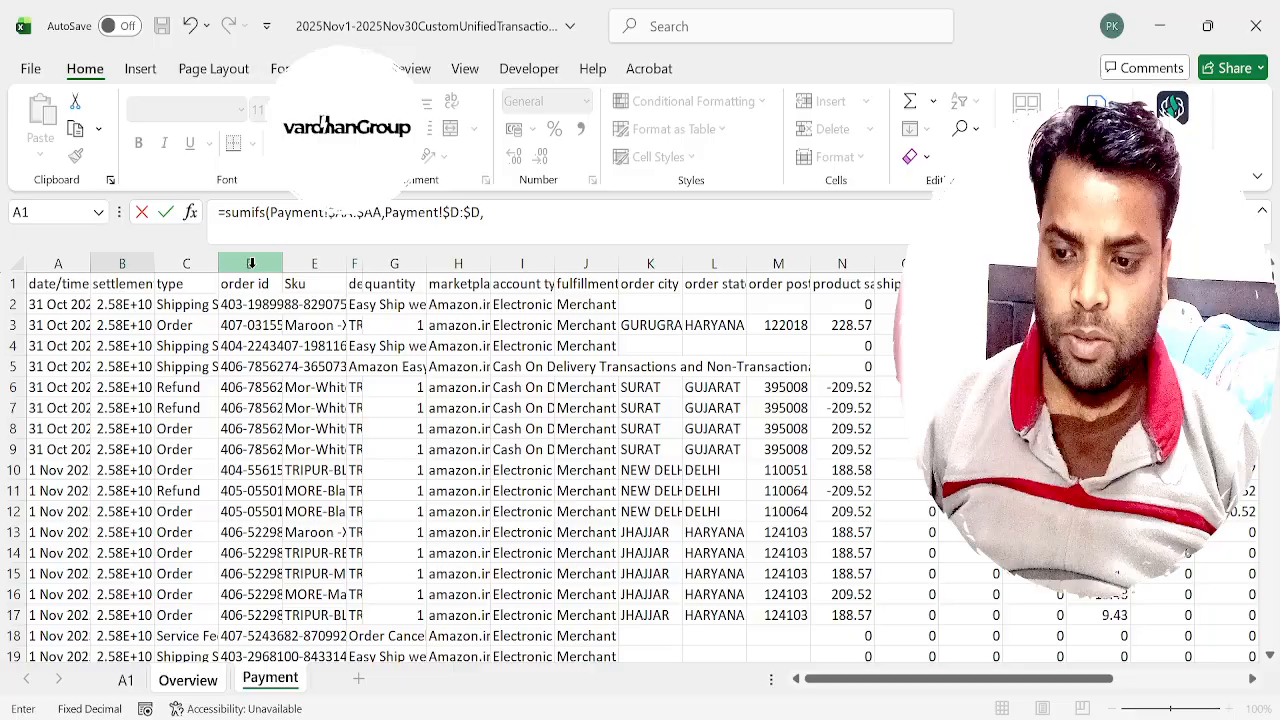
pyautogui.click(200, 690)
pyautogui.click(113, 347)
pyautogui.click(548, 213)
pyautogui.write('$A4')
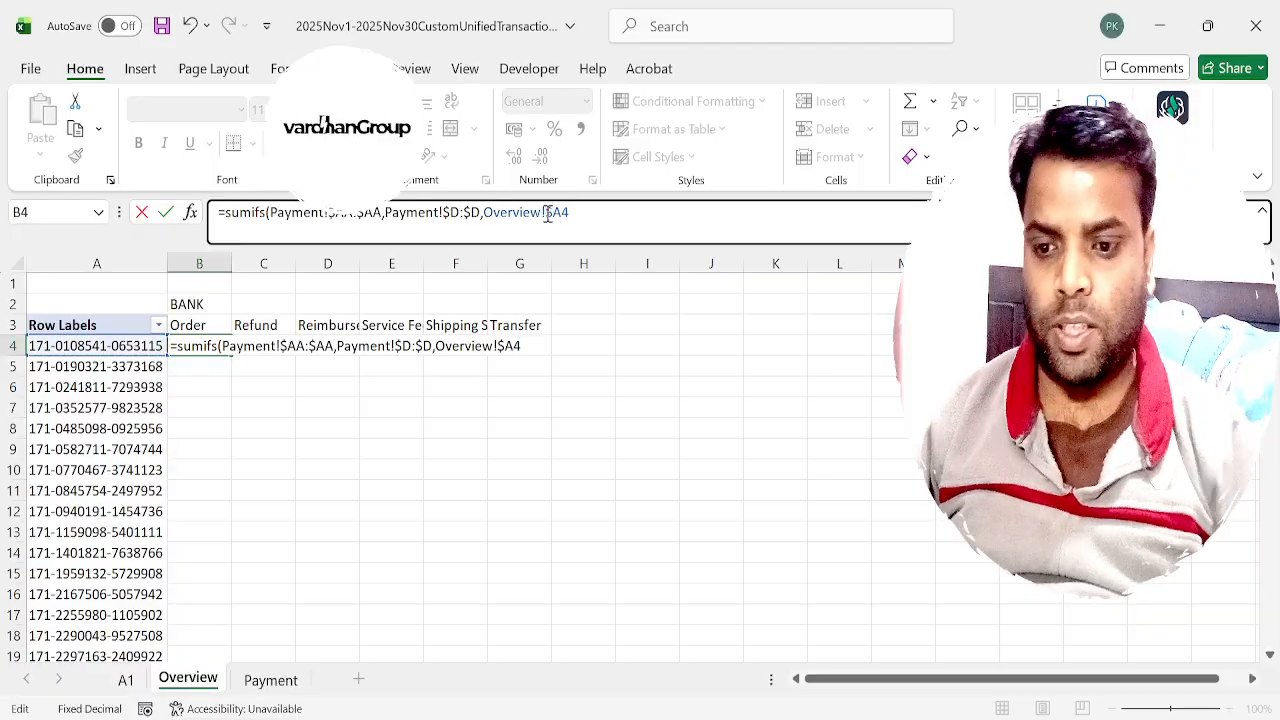
# Add the type criterion matching Payment!$C:$C against Overview!B$3 and complete the SUMIFS formula.
pyautogui.write(',')
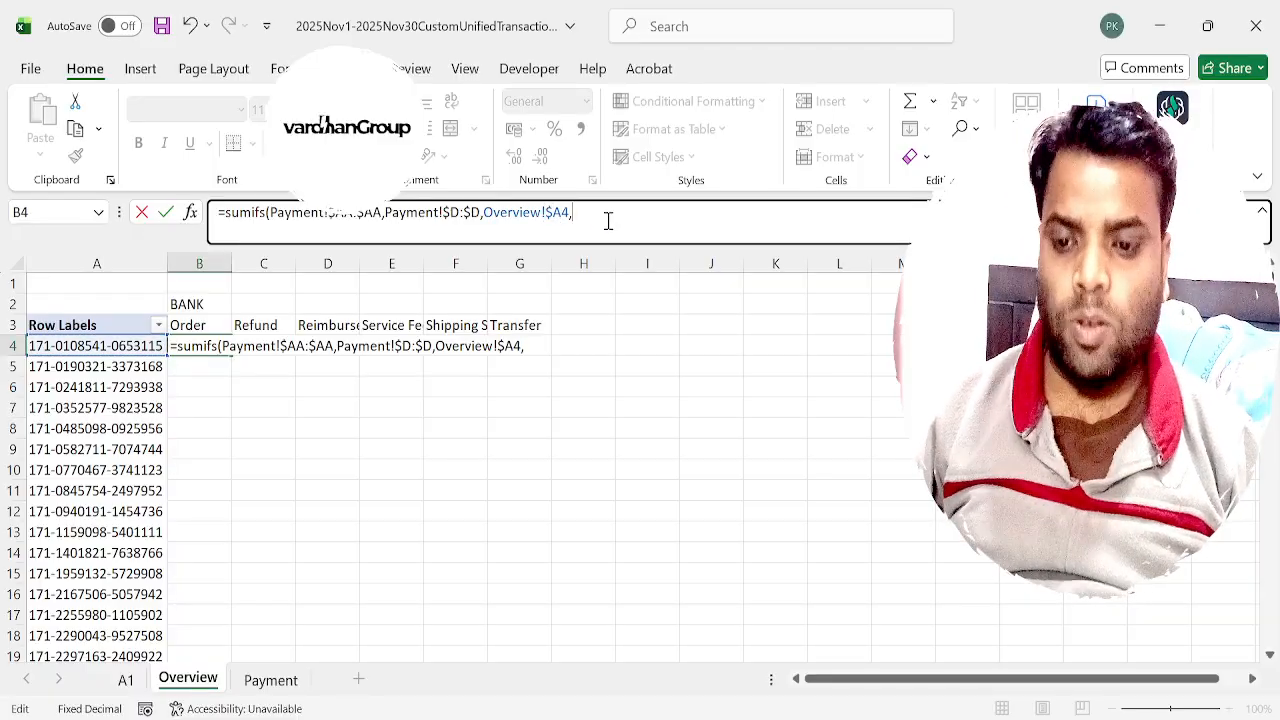
pyautogui.click(285, 682)
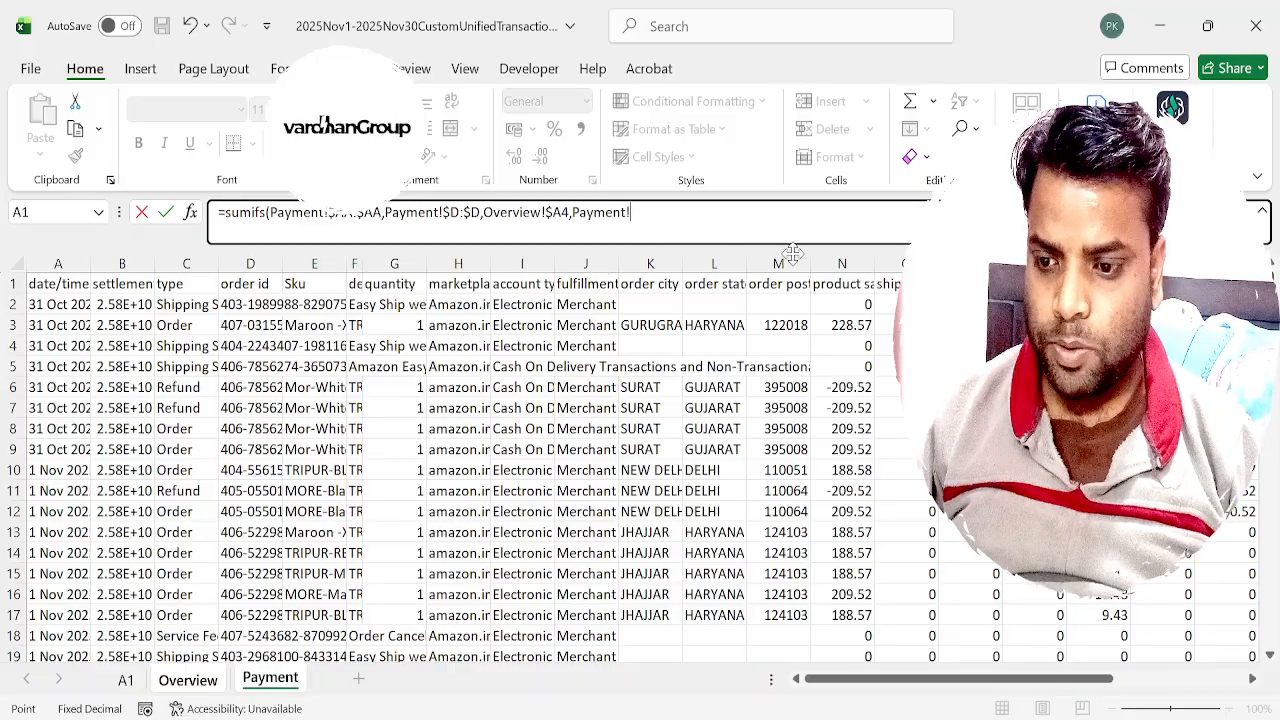
pyautogui.click(188, 262)
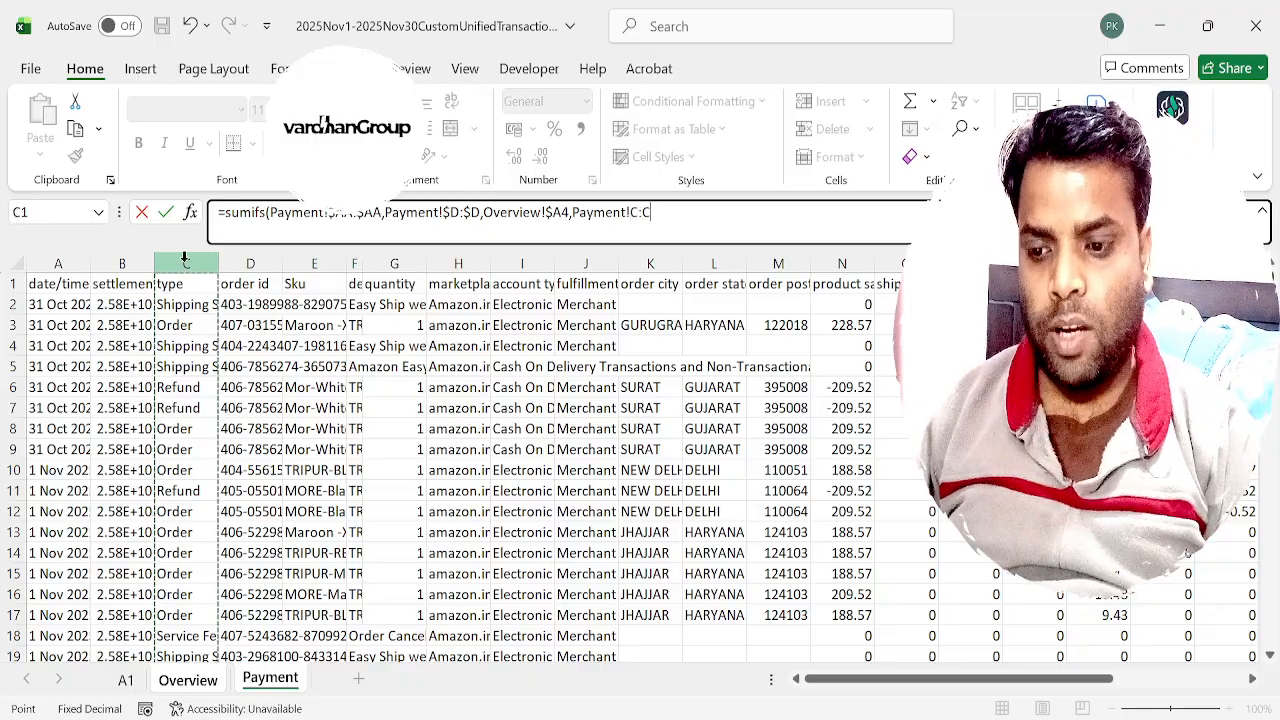
pyautogui.press('F4')
pyautogui.write(',')
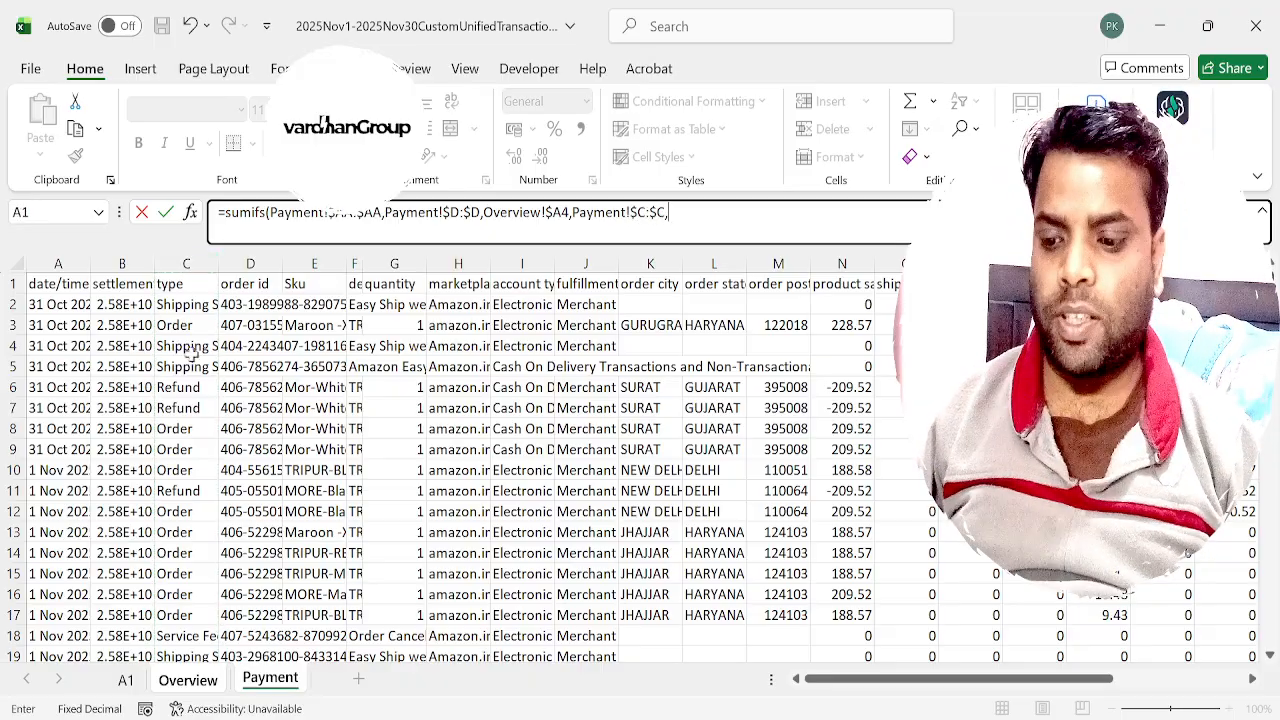
pyautogui.click(211, 688)
pyautogui.click(201, 325)
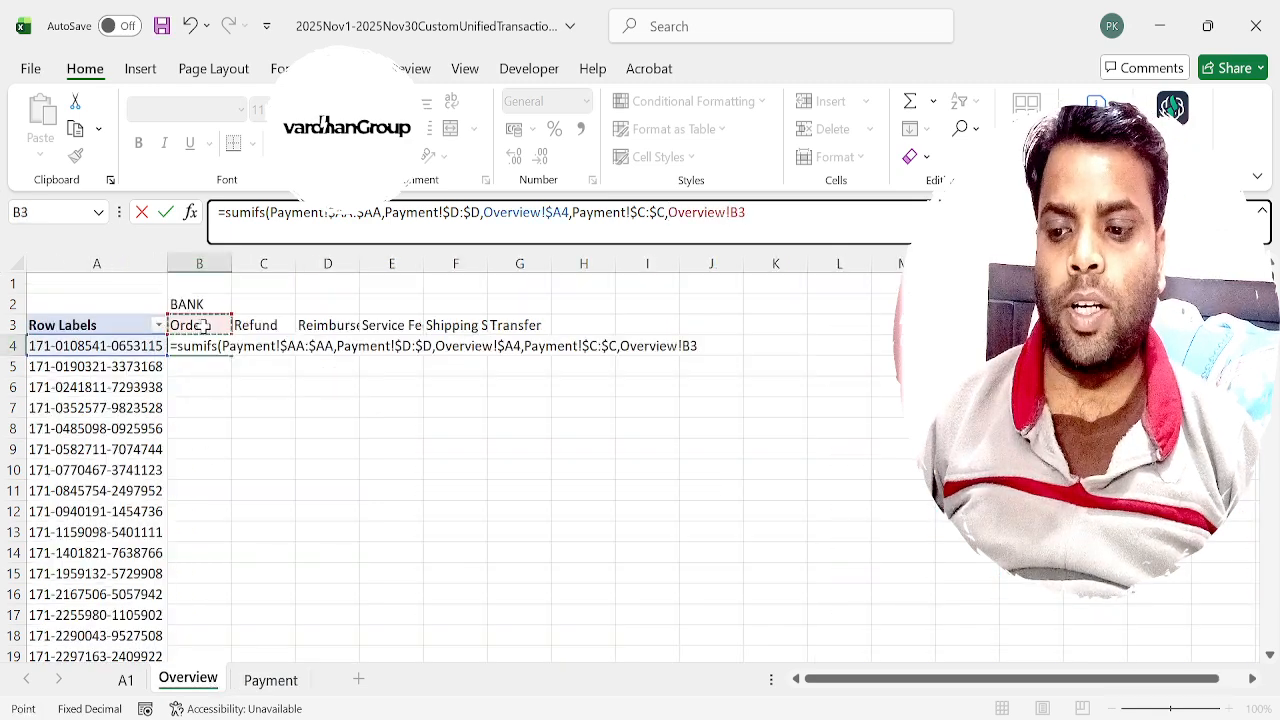
pyautogui.click(743, 212)
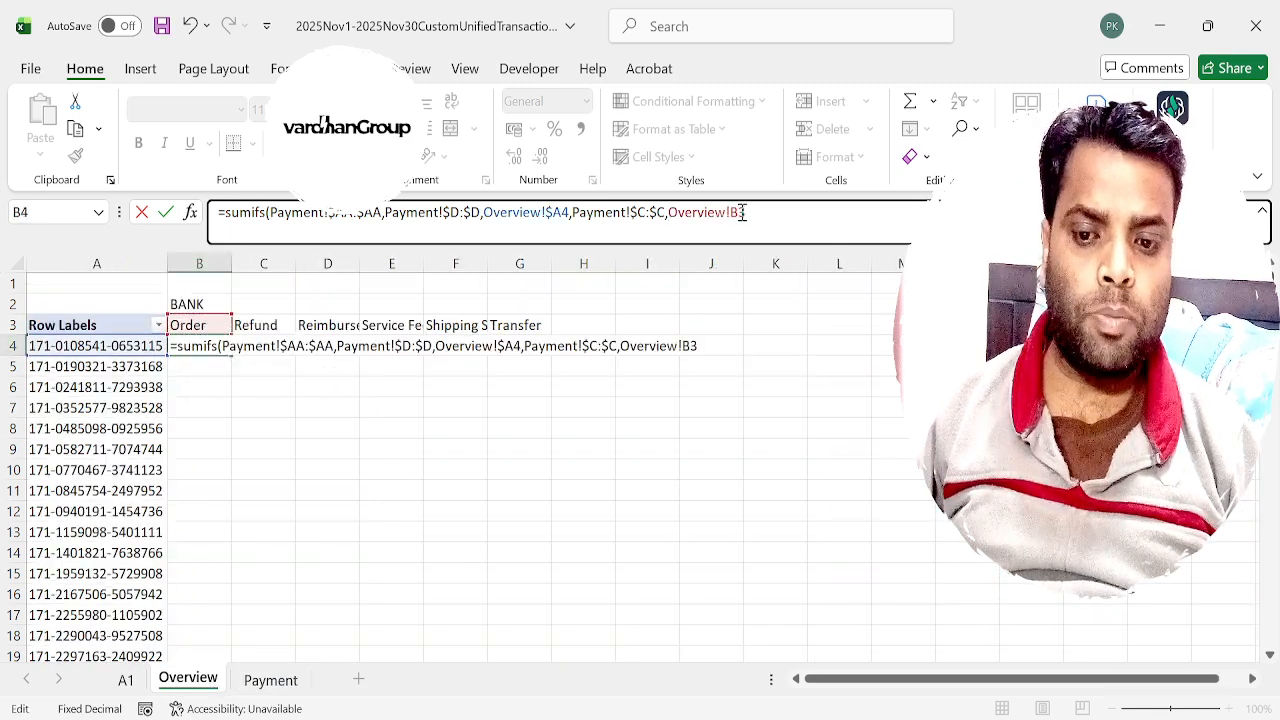
pyautogui.write('$3')
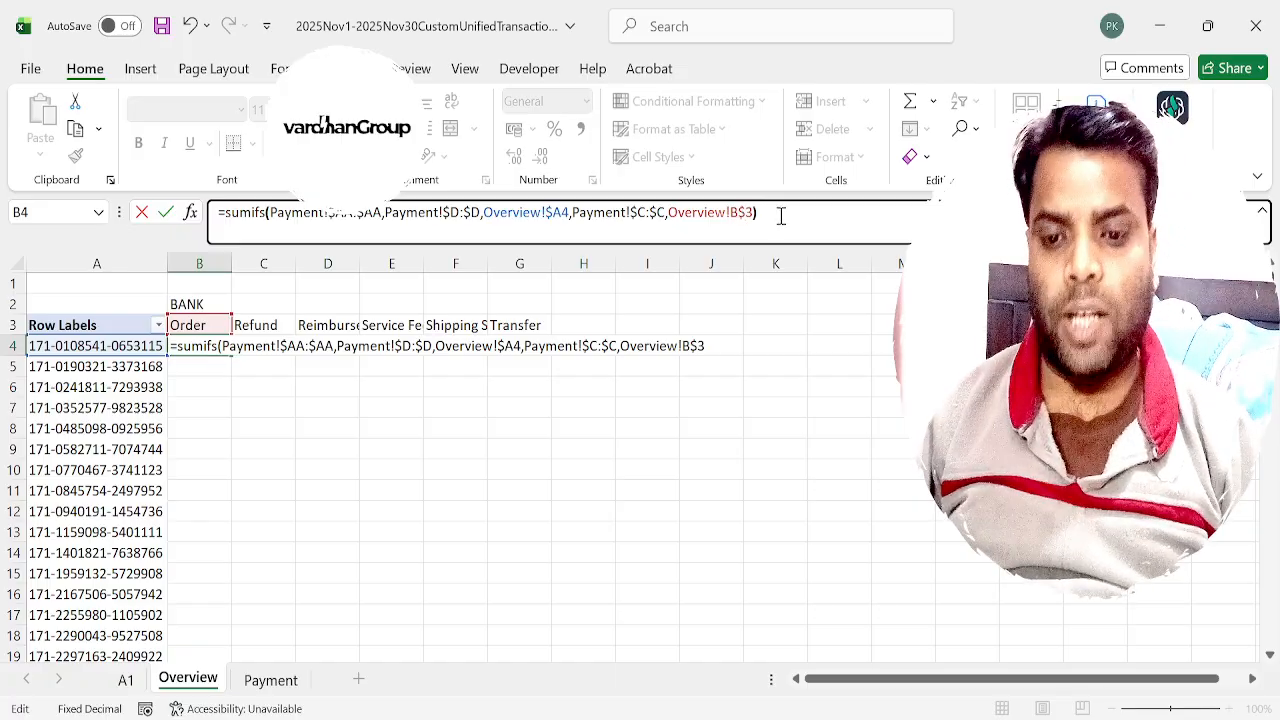
pyautogui.press('Return')
# Copy the SUMIFS formula from B4 down the Order column to row 454, the last listed order id.
pyautogui.press('Up')
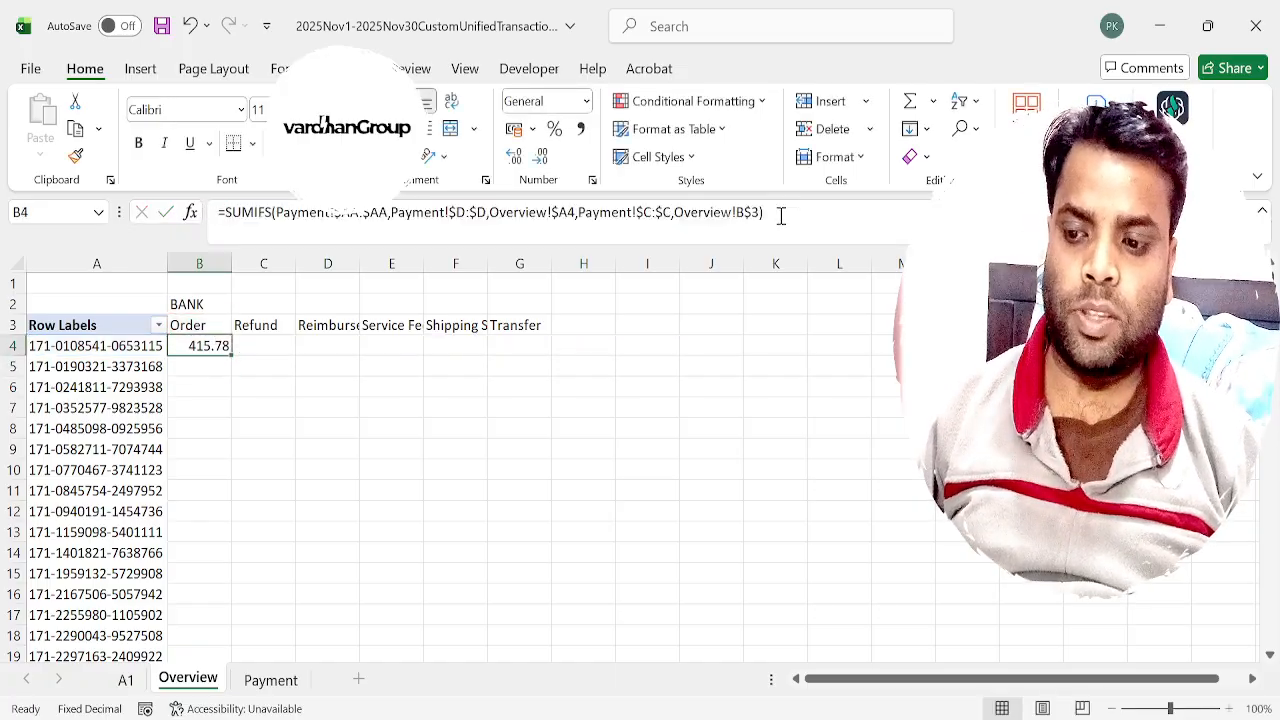
pyautogui.hotkey('ctrl', 'c')
pyautogui.press('Left')
pyautogui.hotkey('ctrl', 'Down')
pyautogui.press('Right')
pyautogui.press('Up')
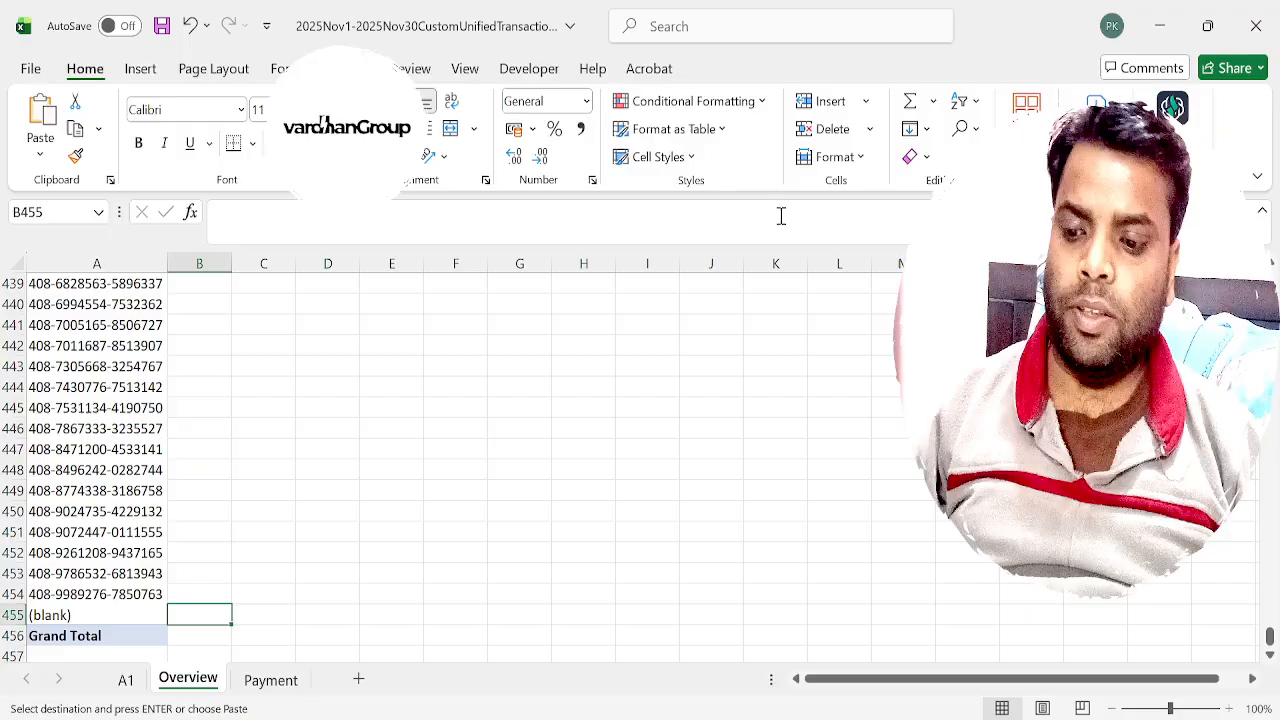
pyautogui.press('Up')
pyautogui.hotkey('ctrl', 'v')
pyautogui.hotkey('ctrl', 'Up')
pyautogui.hotkey('ctrl', 'shift', 'Down')
pyautogui.hotkey('ctrl', 'v')
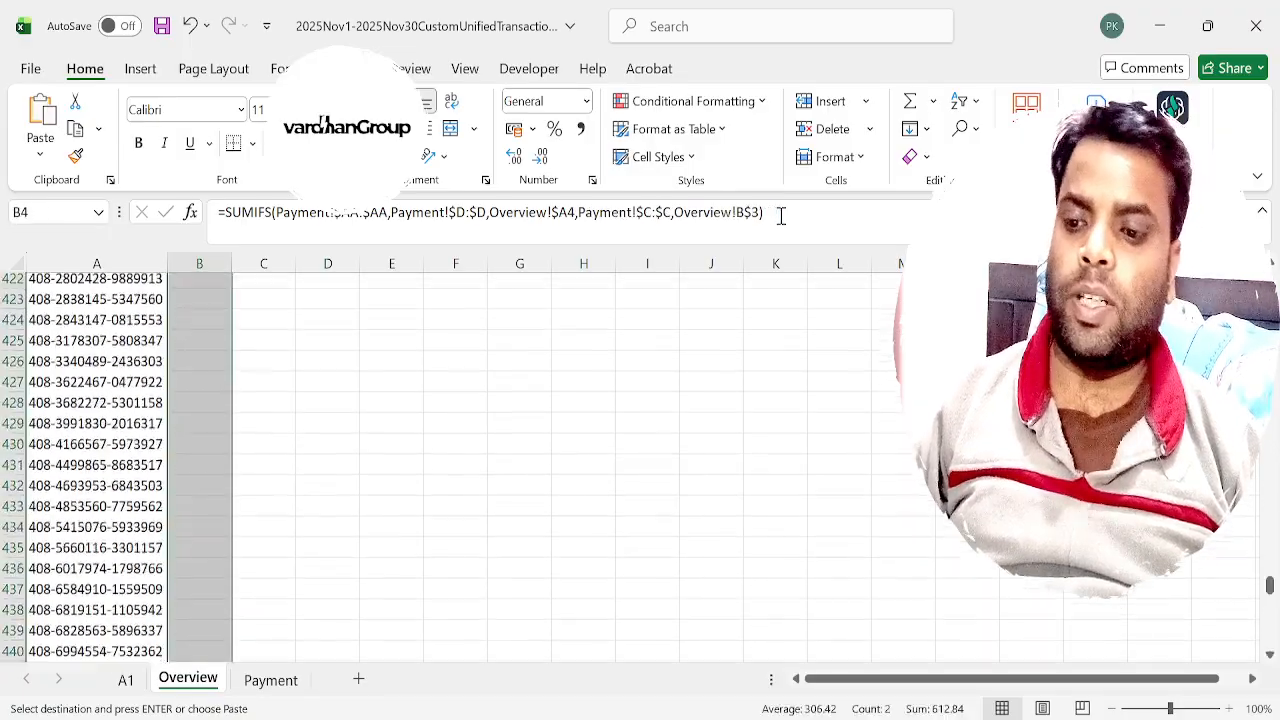
pyautogui.press('Up')
pyautogui.press('Down')
pyautogui.press('Right')
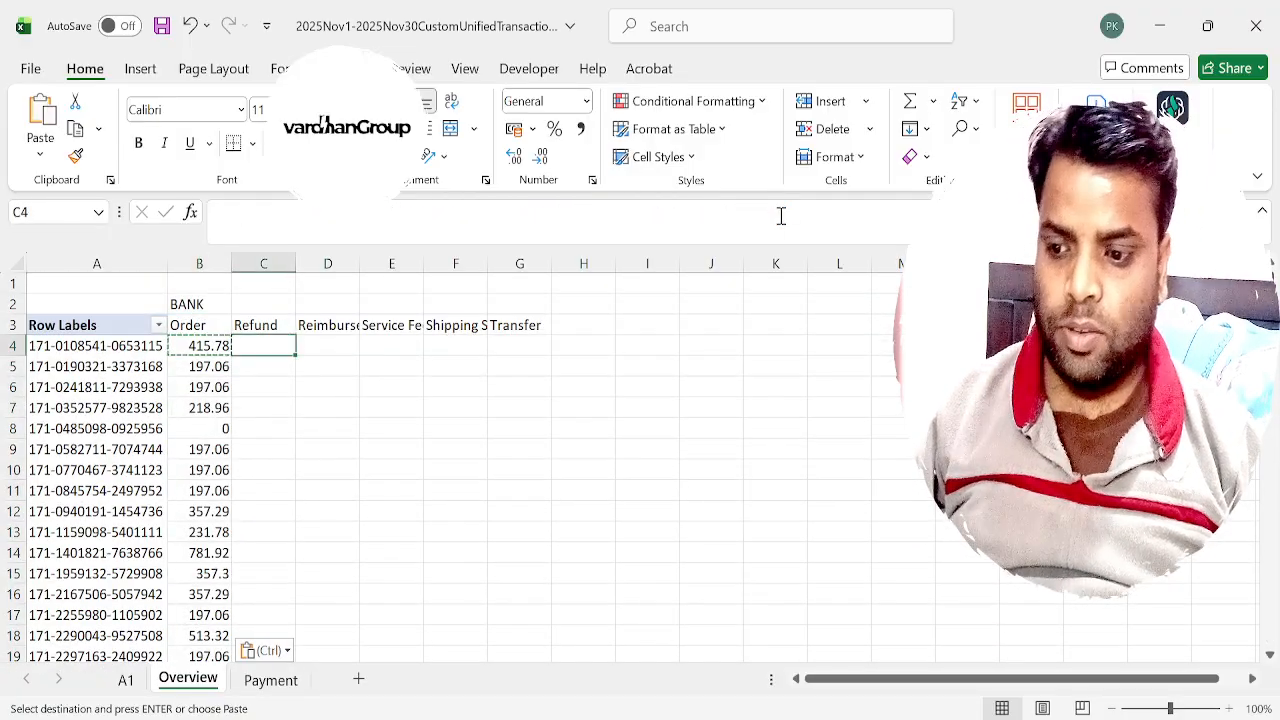
pyautogui.press('Escape')
pyautogui.press('Left')
pyautogui.press('Left')
pyautogui.press('Right')
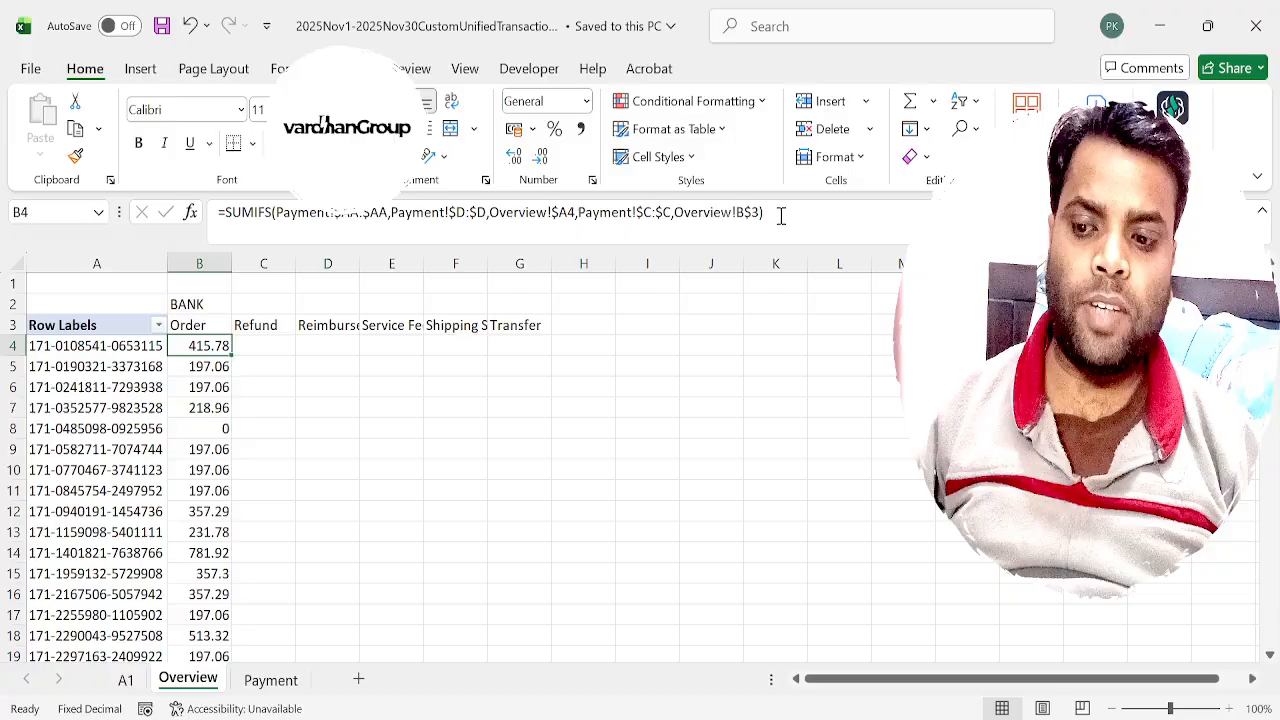
# Copy the SUMIFS formula from B4 across to C4:G4, under the Refund through Transfer headers.
pyautogui.press('Left')
pyautogui.press('Right')
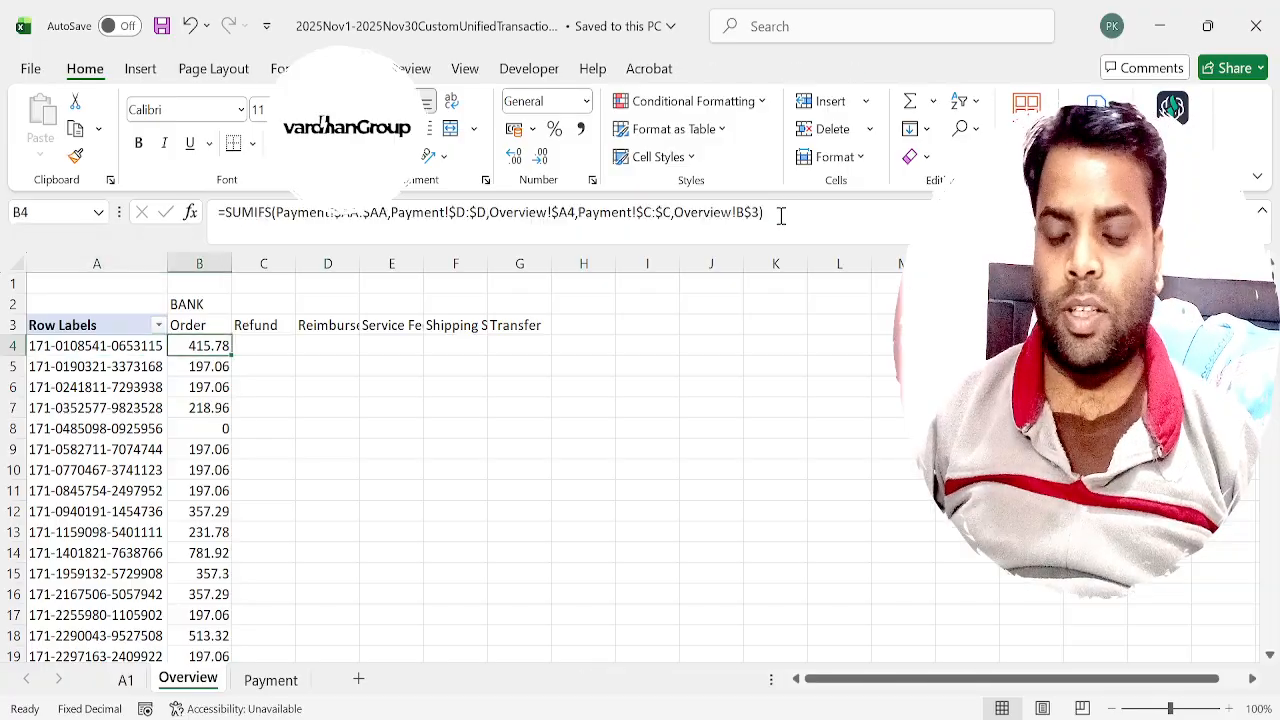
pyautogui.hotkey('ctrl', 'c')
pyautogui.press('Right')
pyautogui.press('Left')
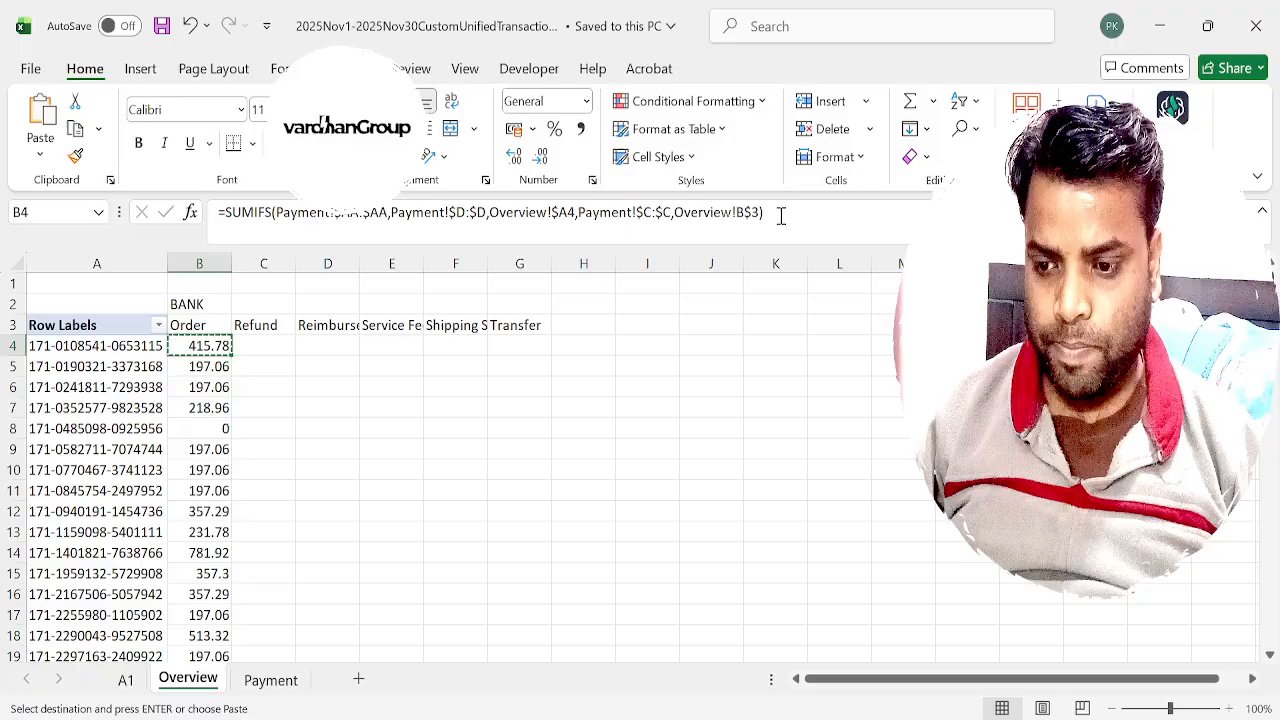
pyautogui.press('Right')
pyautogui.hotkey('ctrl', 'v')
pyautogui.press('Right')
pyautogui.hotkey('ctrl', 'v')
pyautogui.press('Right')
pyautogui.hotkey('ctrl', 'v')
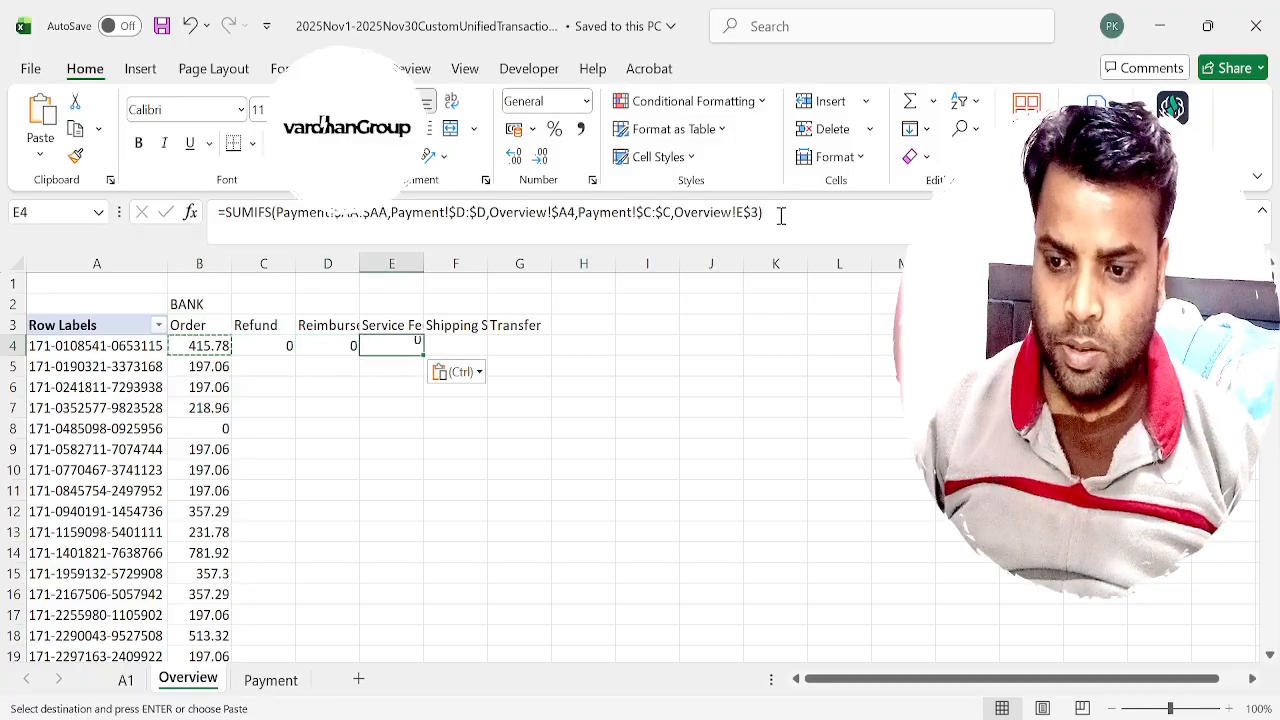
pyautogui.press('Right')
pyautogui.hotkey('ctrl', 'v')
pyautogui.press('Right')
pyautogui.hotkey('ctrl', 'v')
# Copy the formulas in C4:G4 down to the last listed order id row.
pyautogui.press('Left')
pyautogui.press('Left')
pyautogui.press('Left')
pyautogui.press('Left')
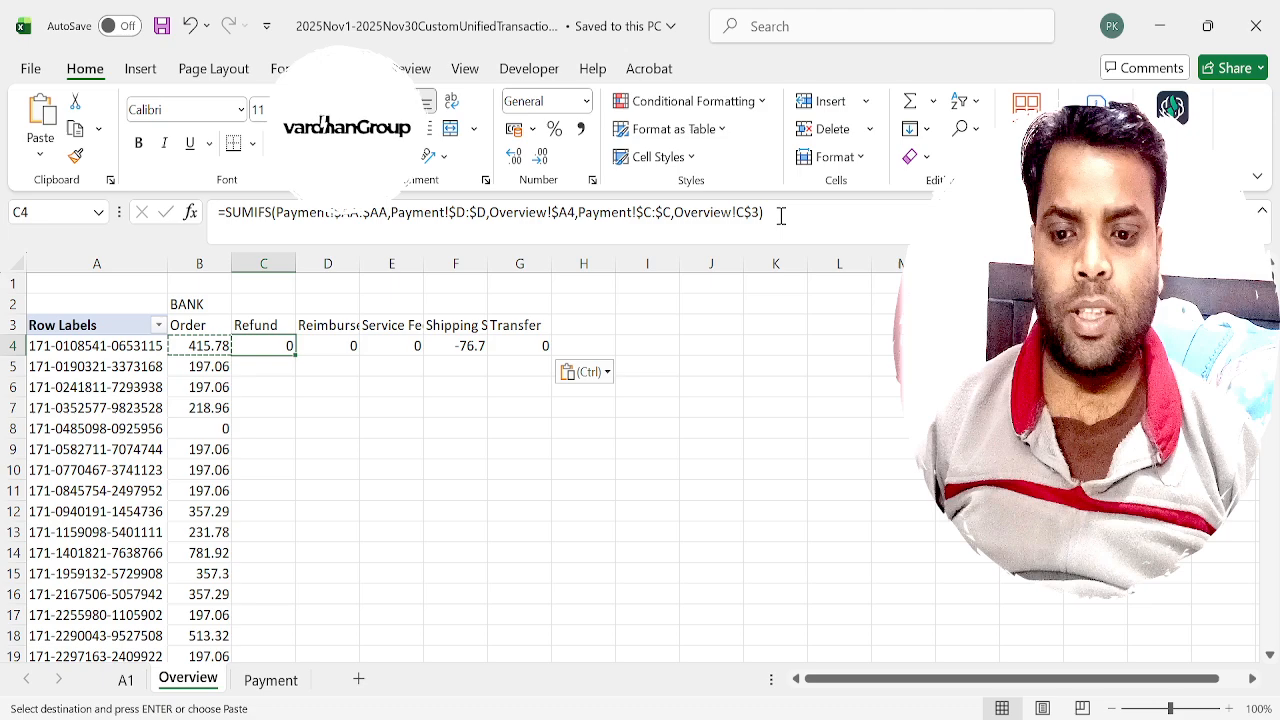
pyautogui.hotkey('shift', 'Right')
pyautogui.hotkey('shift', 'Right')
pyautogui.hotkey('shift', 'Right')
pyautogui.hotkey('shift', 'Right')
pyautogui.hotkey('ctrl', 'c')
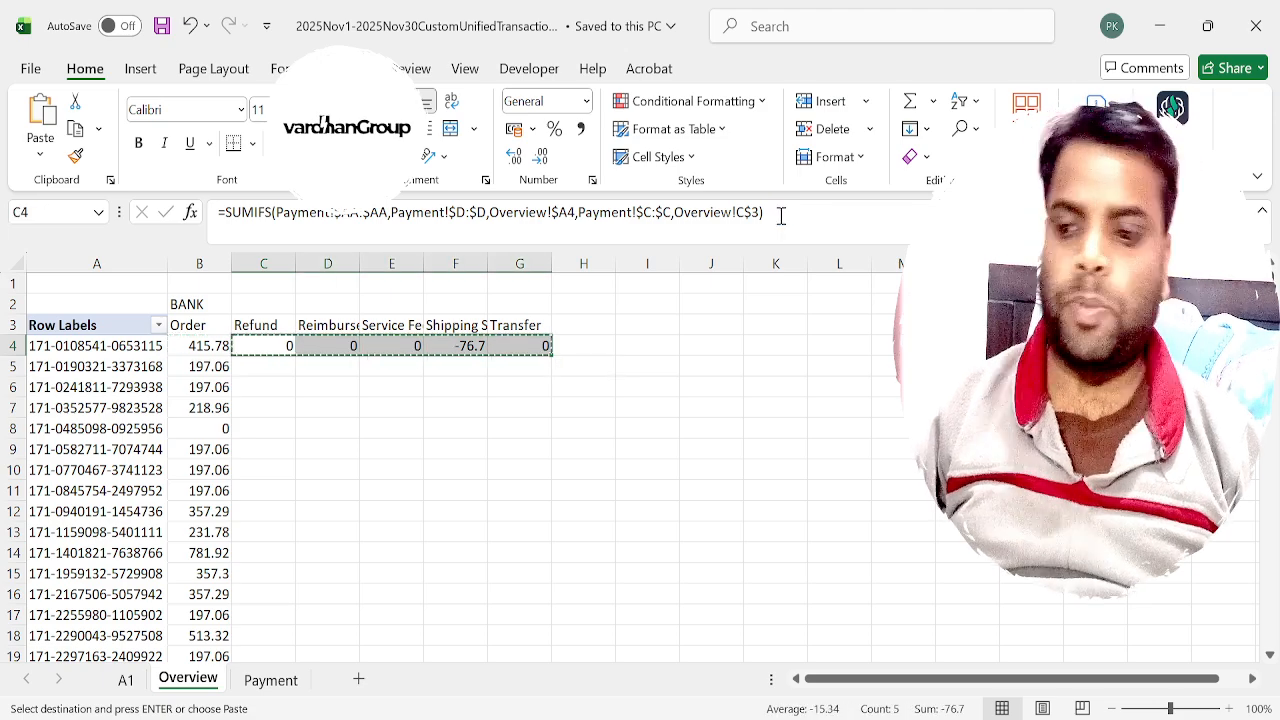
pyautogui.press('Left')
pyautogui.hotkey('ctrl', 'Down')
pyautogui.press('Right')
pyautogui.hotkey('ctrl', 'v')
pyautogui.hotkey('ctrl', 'Up')
pyautogui.hotkey('ctrl', 'shift', 'Down')
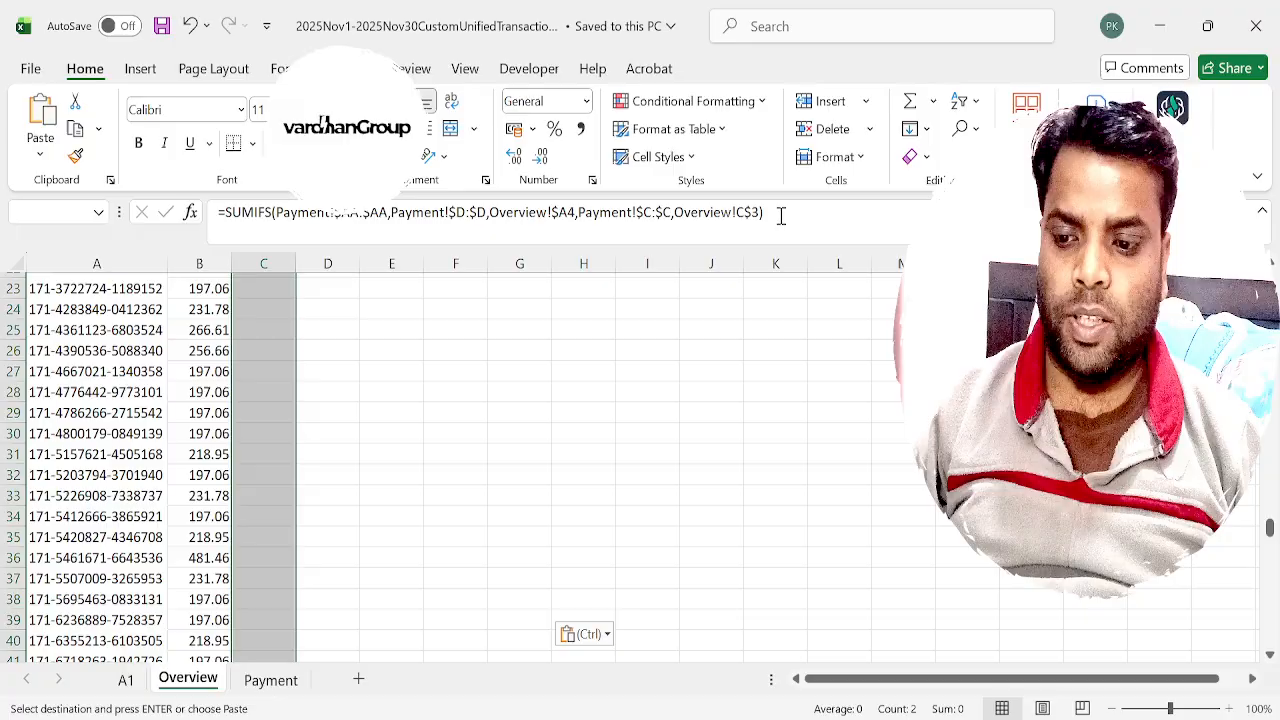
pyautogui.hotkey('ctrl', 'v')
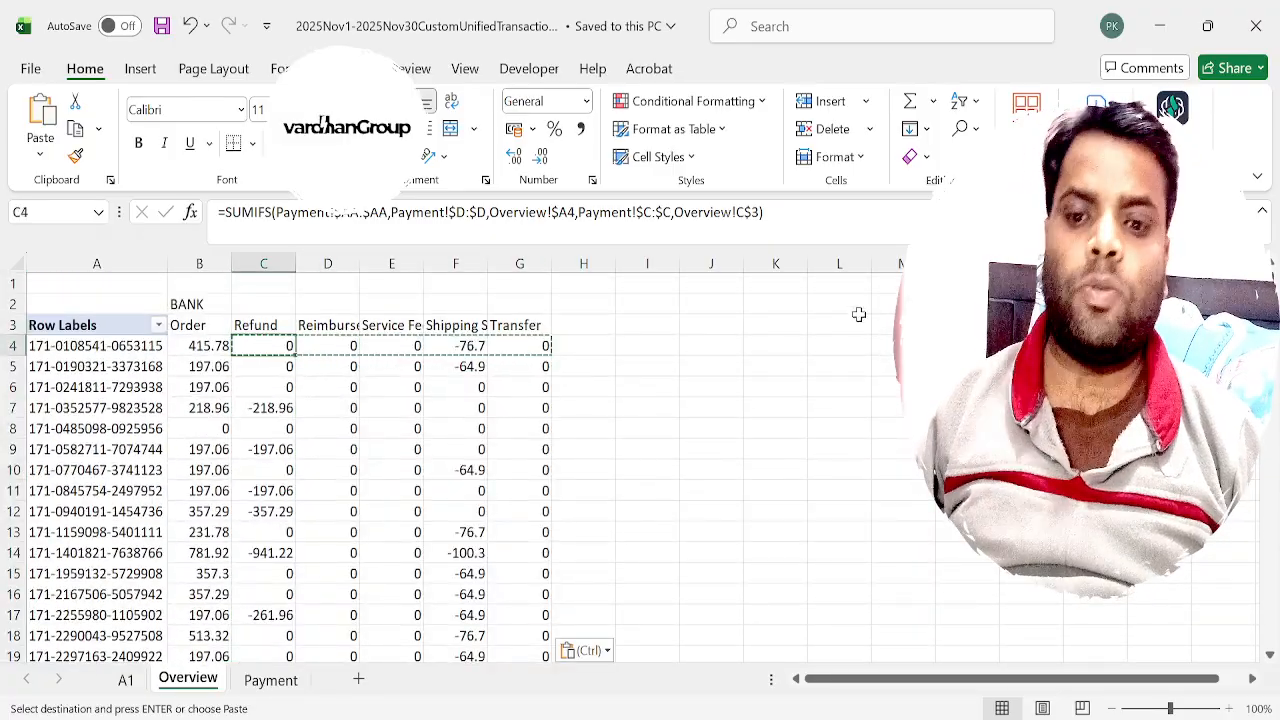
# Try replacing the SUMIFS formula in C4 with the reference =G3, and undo the replacement.
pyautogui.tripleClick(513, 213)
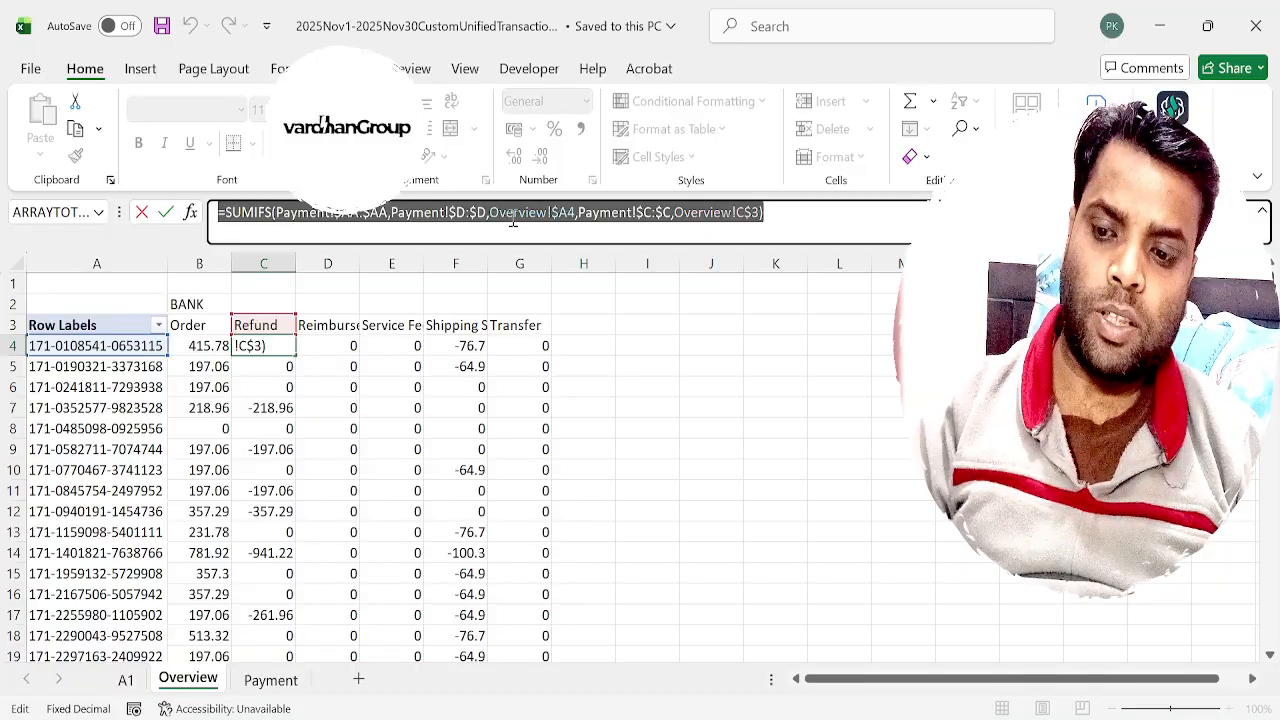
pyautogui.write('=')
pyautogui.click(658, 345)
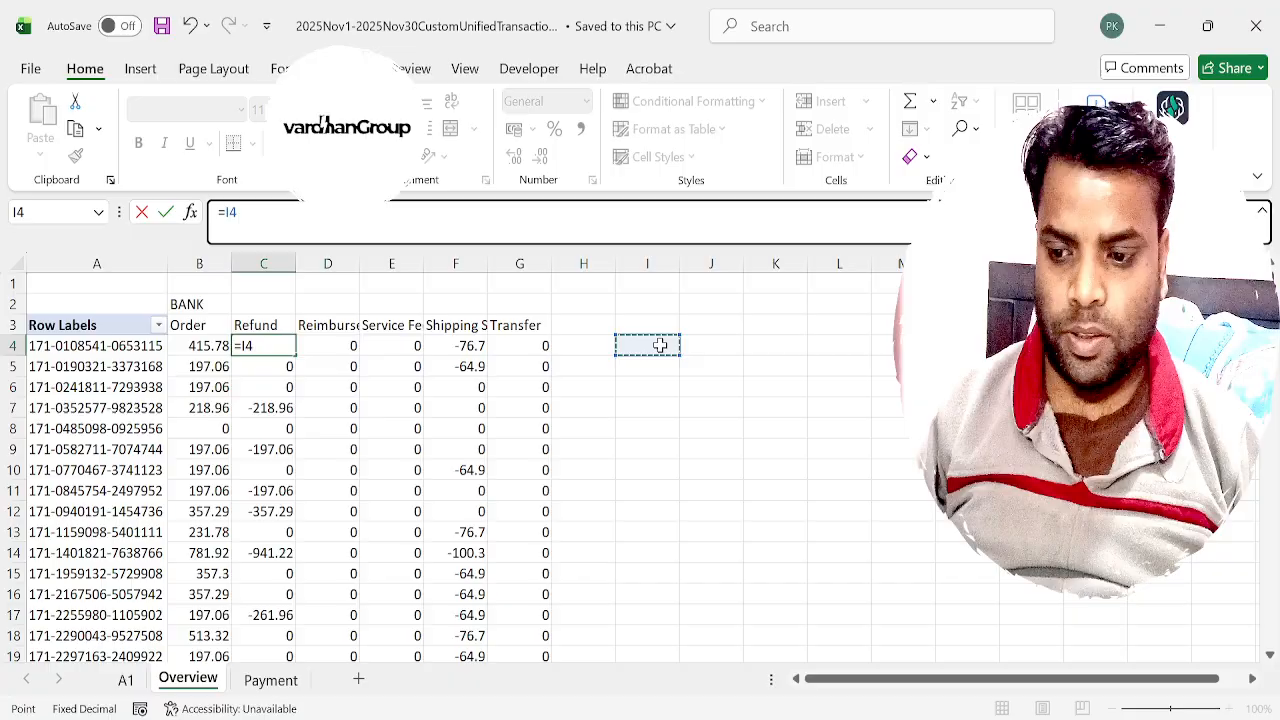
pyautogui.press('Left')
pyautogui.press('Left')
pyautogui.press('Up')
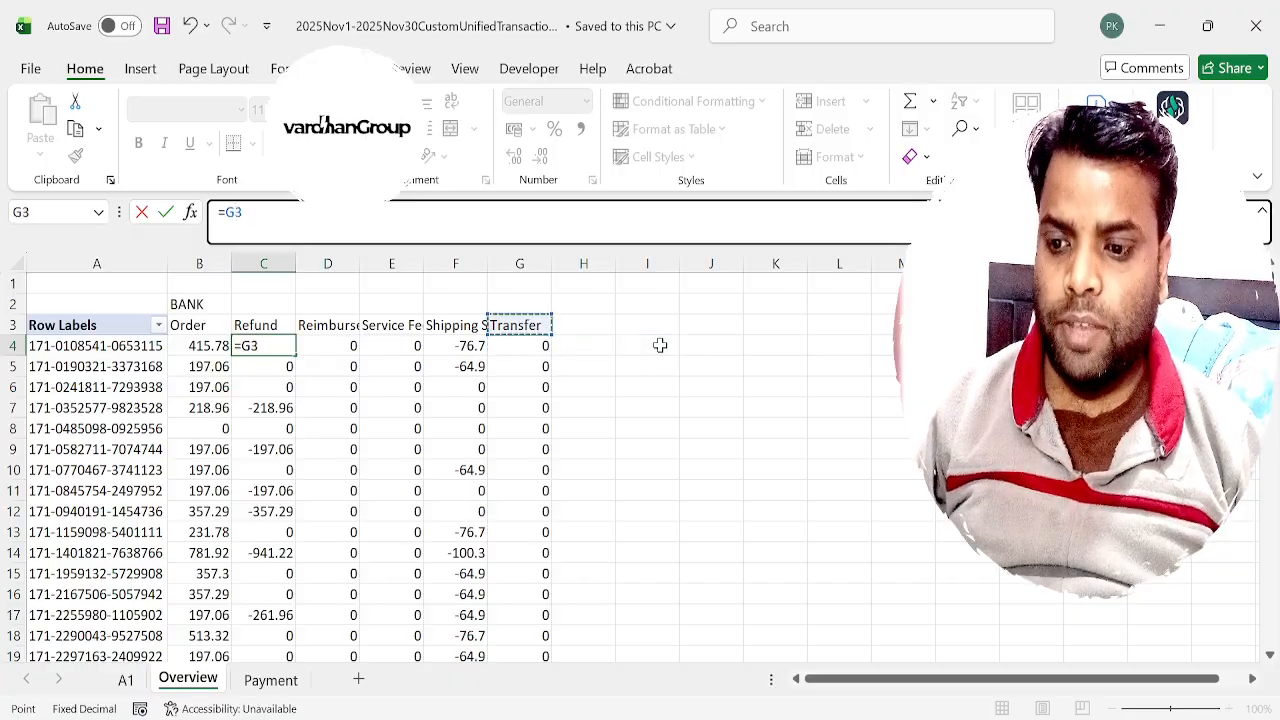
pyautogui.press('Return')
pyautogui.hotkey('ctrl', 'z')
# Inspect the SUMIFS formulas in row 4 across the transaction type columns.
pyautogui.press('Right')
pyautogui.press('Right')
pyautogui.press('Right')
pyautogui.press('Right')
pyautogui.press('Right')
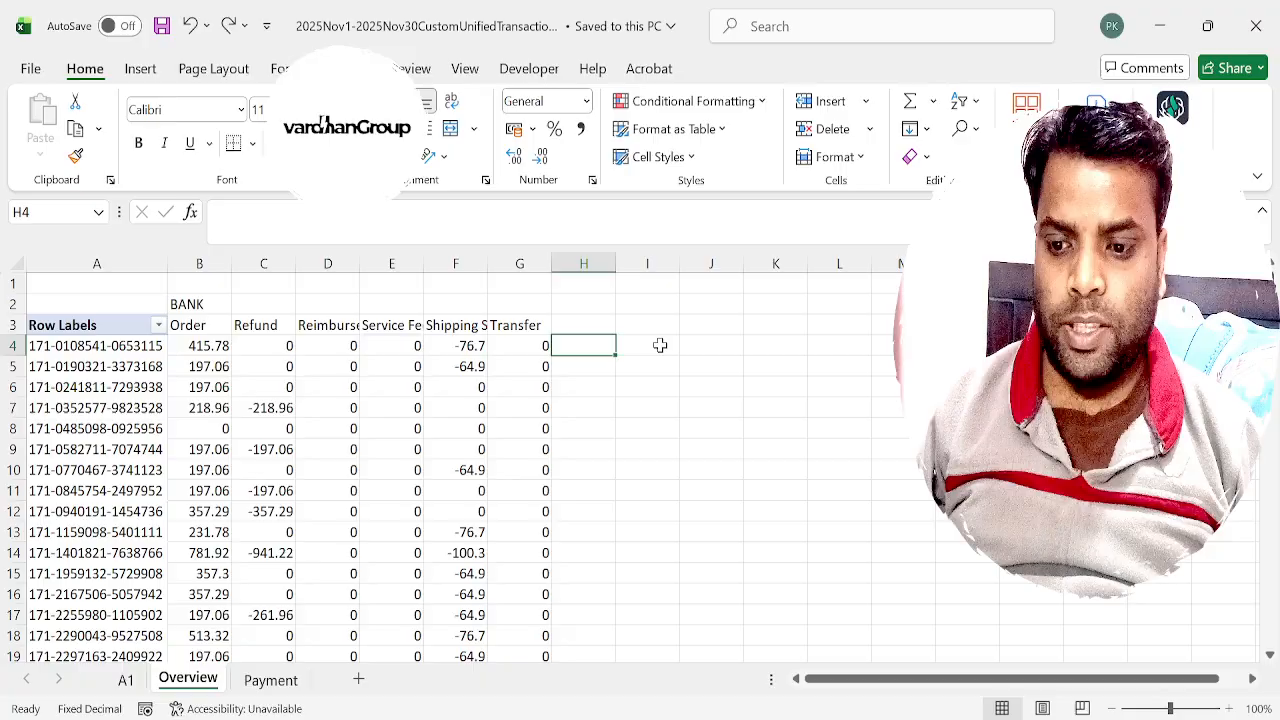
pyautogui.press('Left')
pyautogui.press('Left')
pyautogui.press('Left')
pyautogui.press('Left')
pyautogui.press('Left')
pyautogui.press('Left')
pyautogui.press('Left')
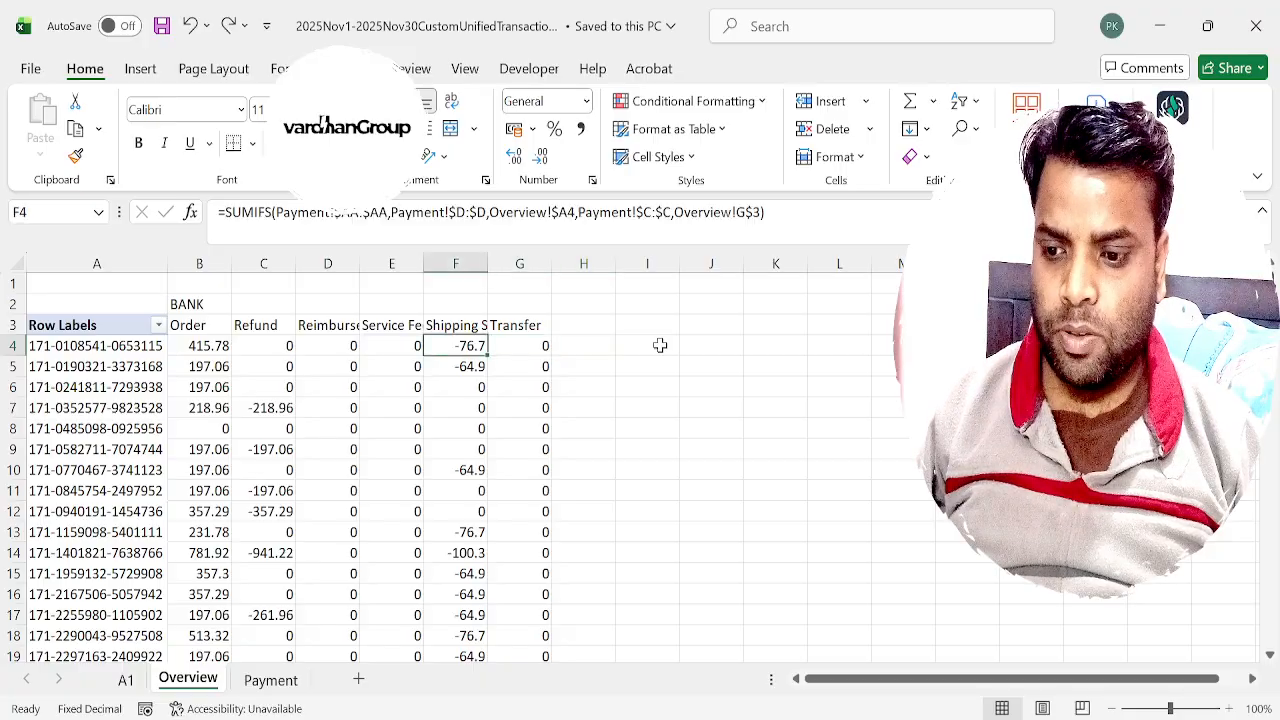
pyautogui.press('Right')
pyautogui.press('Right')
pyautogui.press('Right')
pyautogui.press('Right')
pyautogui.press('Right')
pyautogui.press('Right')
pyautogui.press('Right')
pyautogui.press('Right')
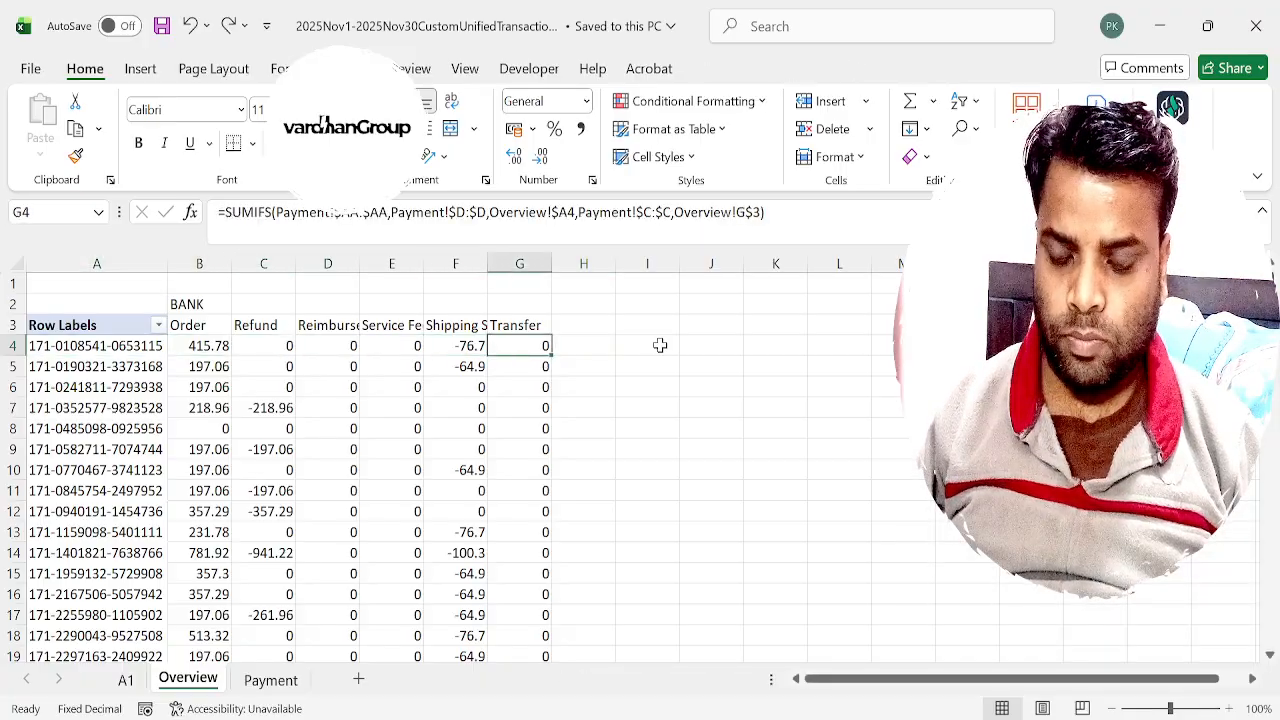
pyautogui.press('Left')
pyautogui.press('Left')
pyautogui.press('Left')
pyautogui.press('Left')
pyautogui.press('Left')
pyautogui.press('Left')
pyautogui.press('Left')
pyautogui.press('Left')
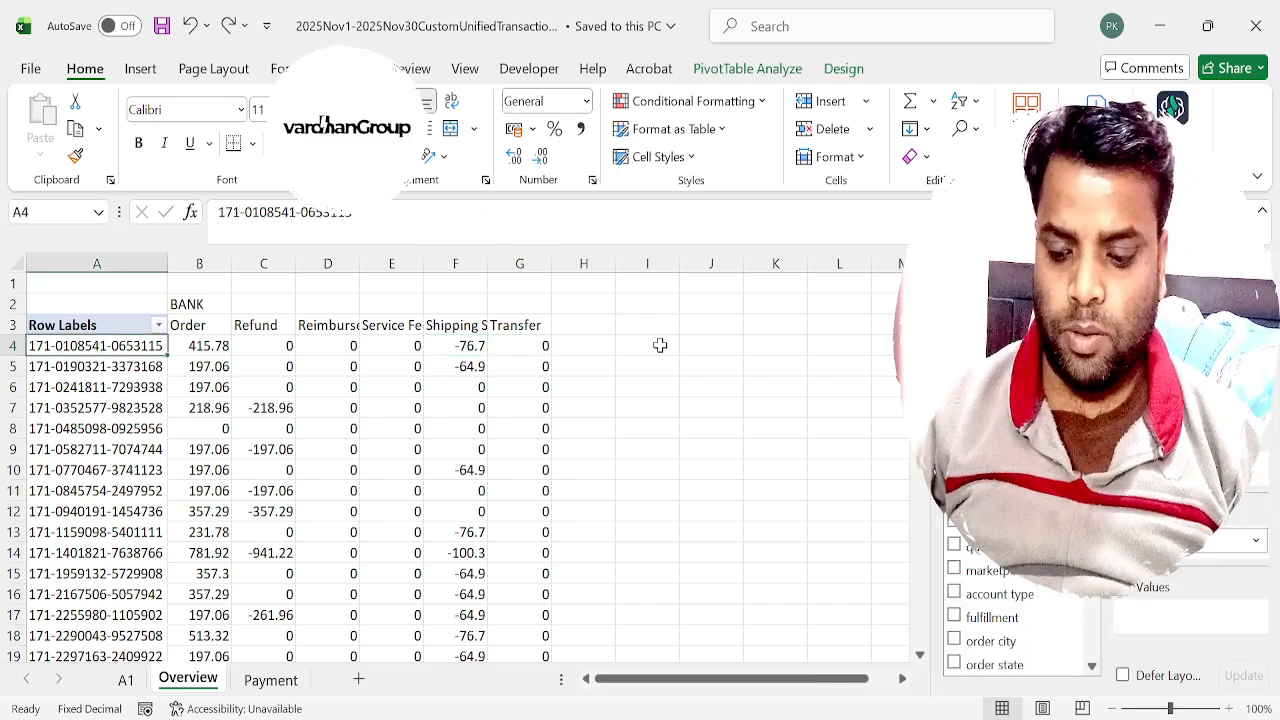
# Add filters to the Payment header row and filter the order id column by the order id copied from Overview A4.
pyautogui.hotkey('ctrl', 'c')
pyautogui.hotkey('ctrl', 'pagedown')
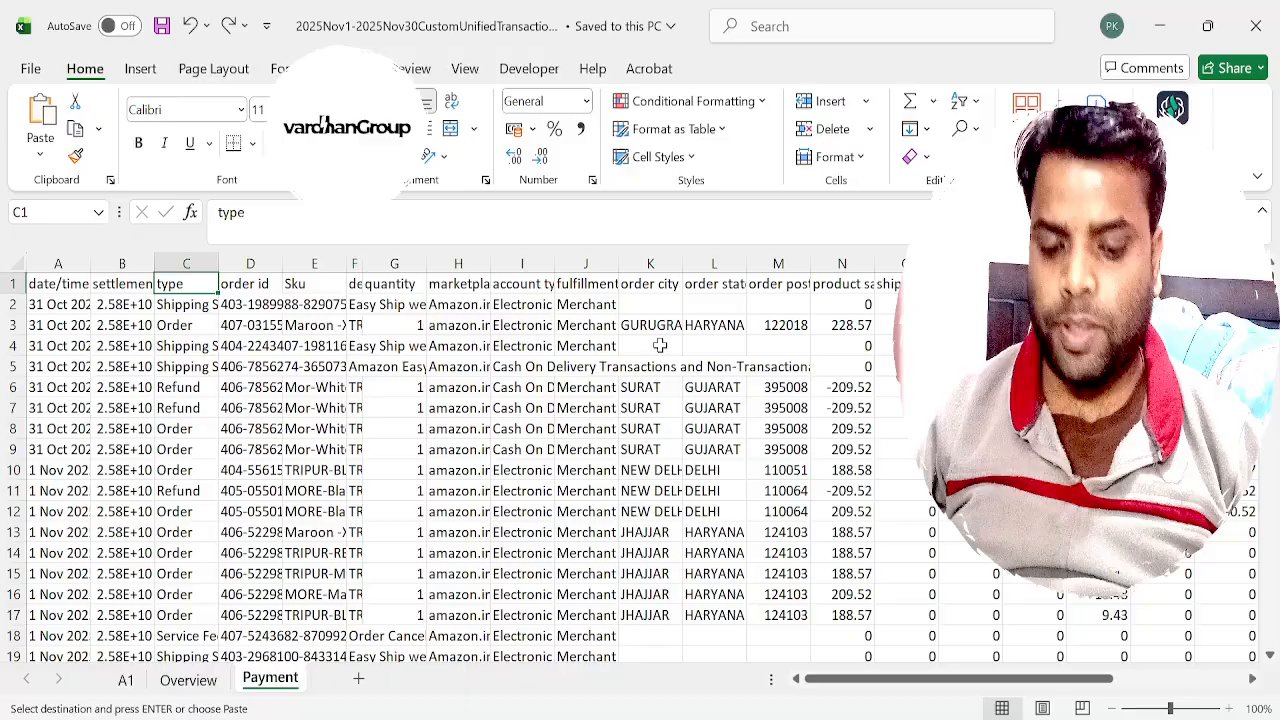
pyautogui.hotkey('ctrl', 'shift', 'l')
pyautogui.hotkey('ctrl', 'pageup')
pyautogui.hotkey('ctrl', 'c')
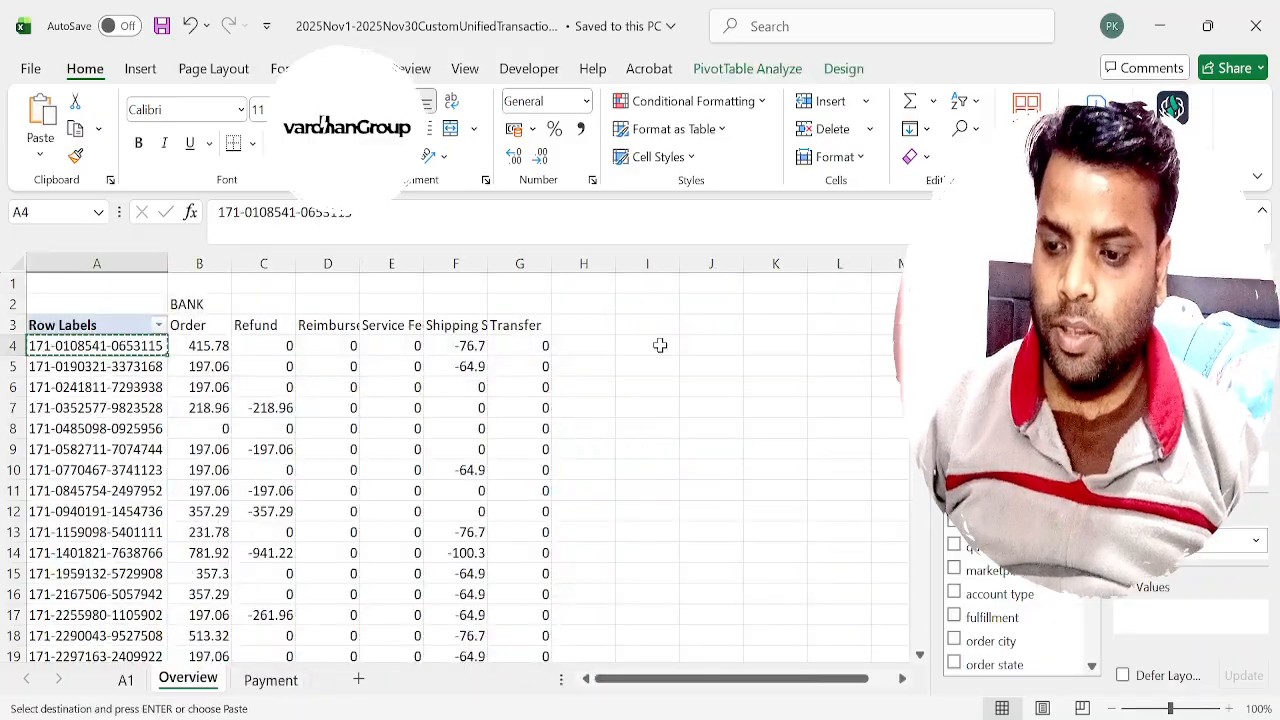
pyautogui.hotkey('ctrl', 'pagedown')
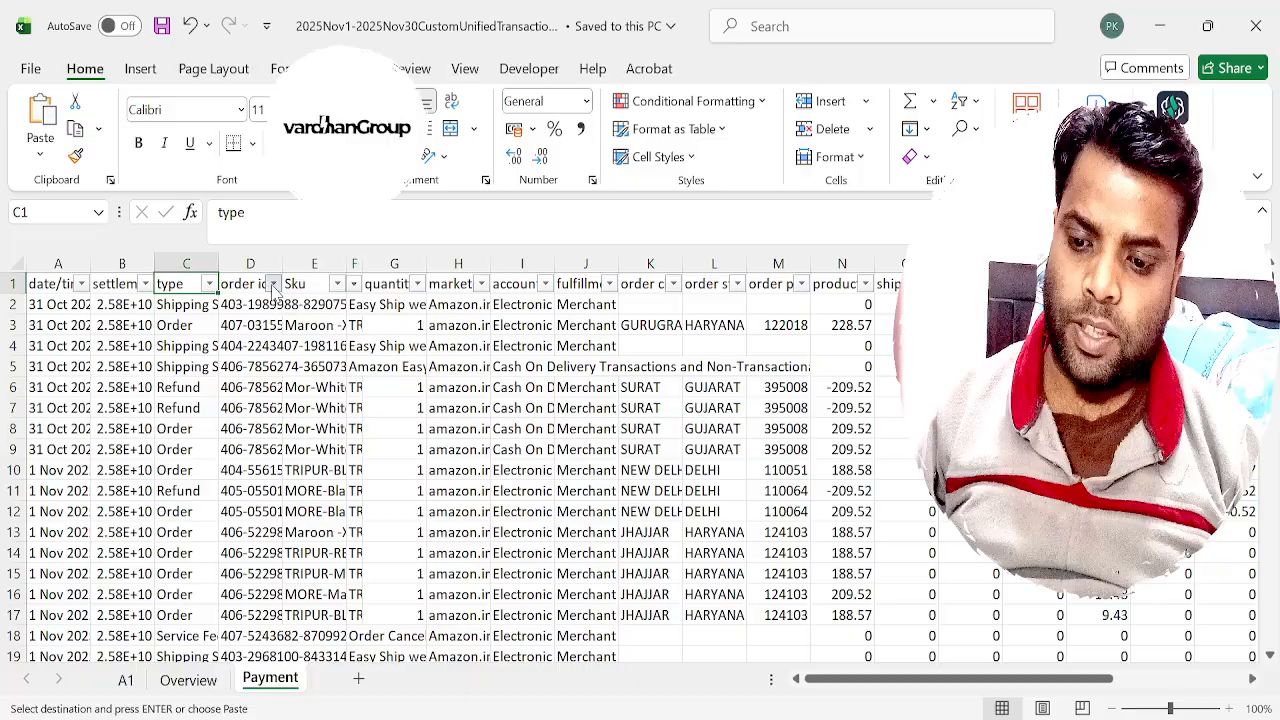
pyautogui.press('Return')
pyautogui.press('Down')
# Examine the filtered Payment rows across to the total column and compare them with row 4 of Overview.
pyautogui.press('Right')
pyautogui.press('Right')
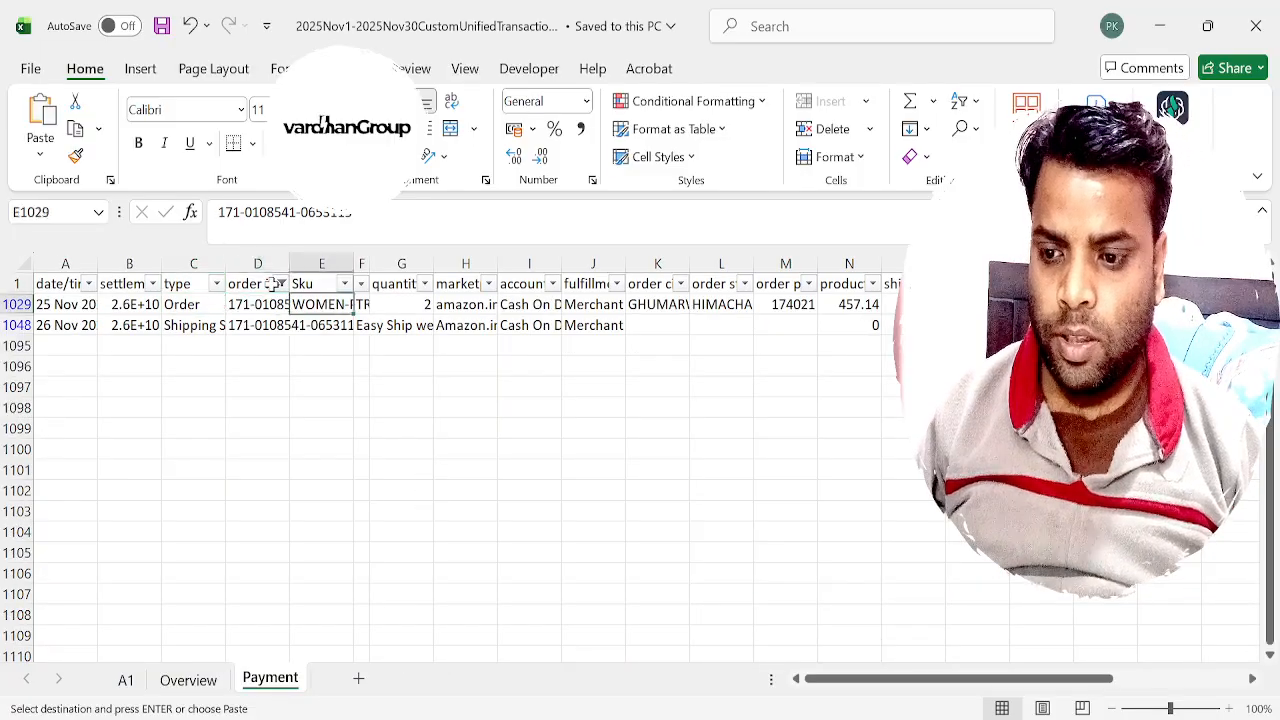
pyautogui.press('Left')
pyautogui.press('Left')
pyautogui.press('Right')
pyautogui.press('Right')
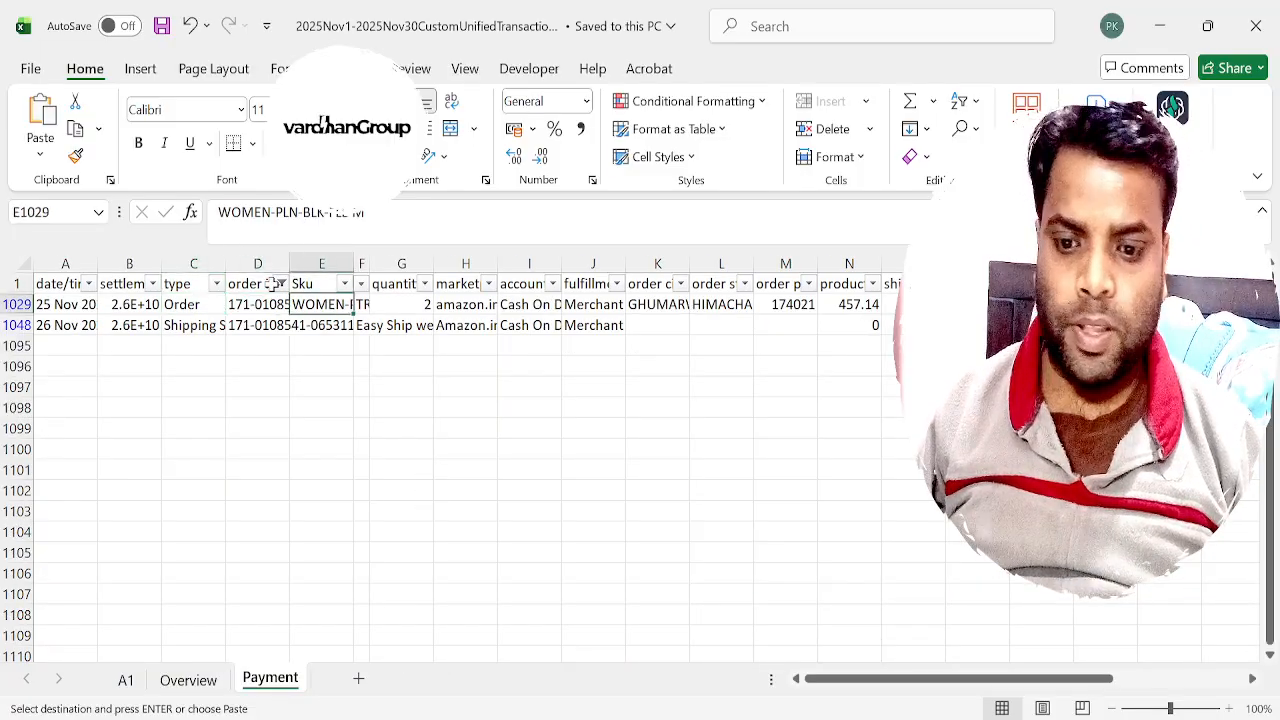
pyautogui.press('Right')
pyautogui.press('Right')
pyautogui.press('Right')
pyautogui.press('Right')
pyautogui.press('Right')
pyautogui.press('Right')
pyautogui.press('Right')
pyautogui.press('Right')
pyautogui.press('Right')
pyautogui.press('Right')
pyautogui.press('Right')
pyautogui.press('Right')
pyautogui.press('Left')
pyautogui.press('Left')
pyautogui.press('Left')
pyautogui.press('Right')
pyautogui.press('Right')
pyautogui.press('Right')
pyautogui.press('Right')
pyautogui.press('Right')
pyautogui.press('Right')
pyautogui.press('Right')
pyautogui.press('Right')
pyautogui.press('Right')
pyautogui.press('Right')
pyautogui.press('Right')
pyautogui.press('Right')
pyautogui.press('Right')
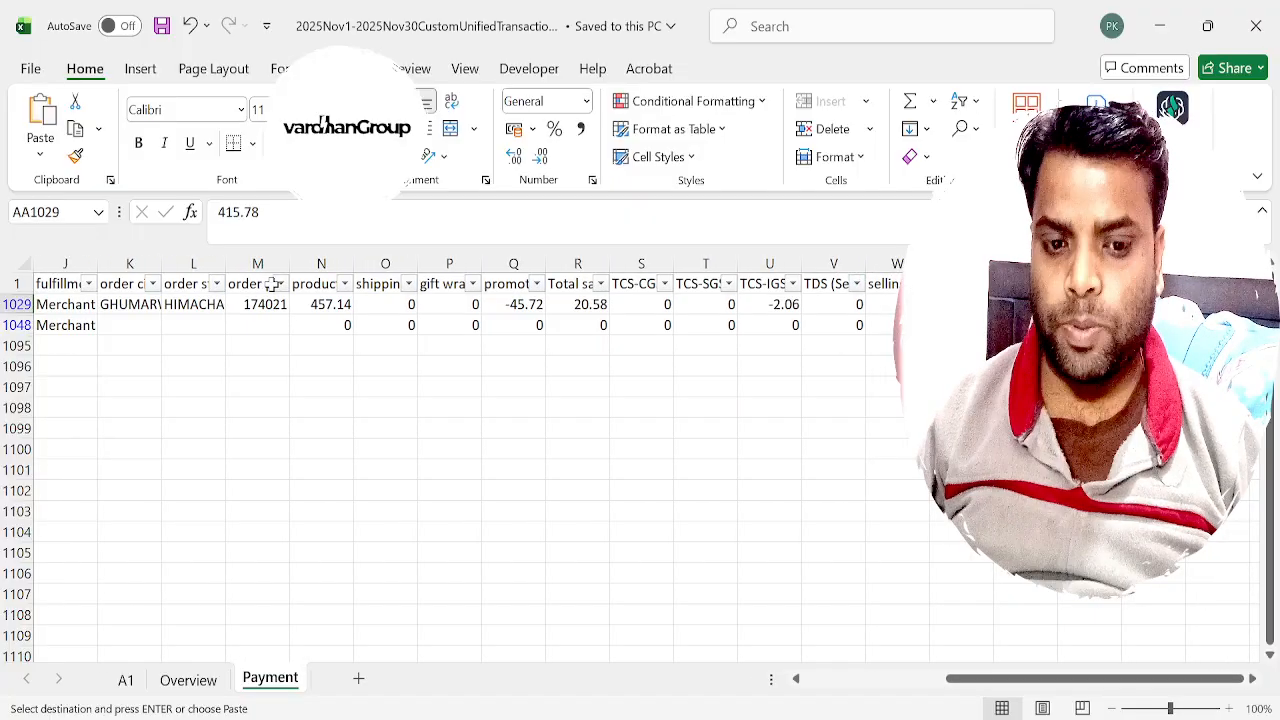
pyautogui.hotkey('ctrl', 'pageup')
pyautogui.press('Right')
pyautogui.press('Right')
pyautogui.press('Right')
pyautogui.press('Right')
pyautogui.press('Right')
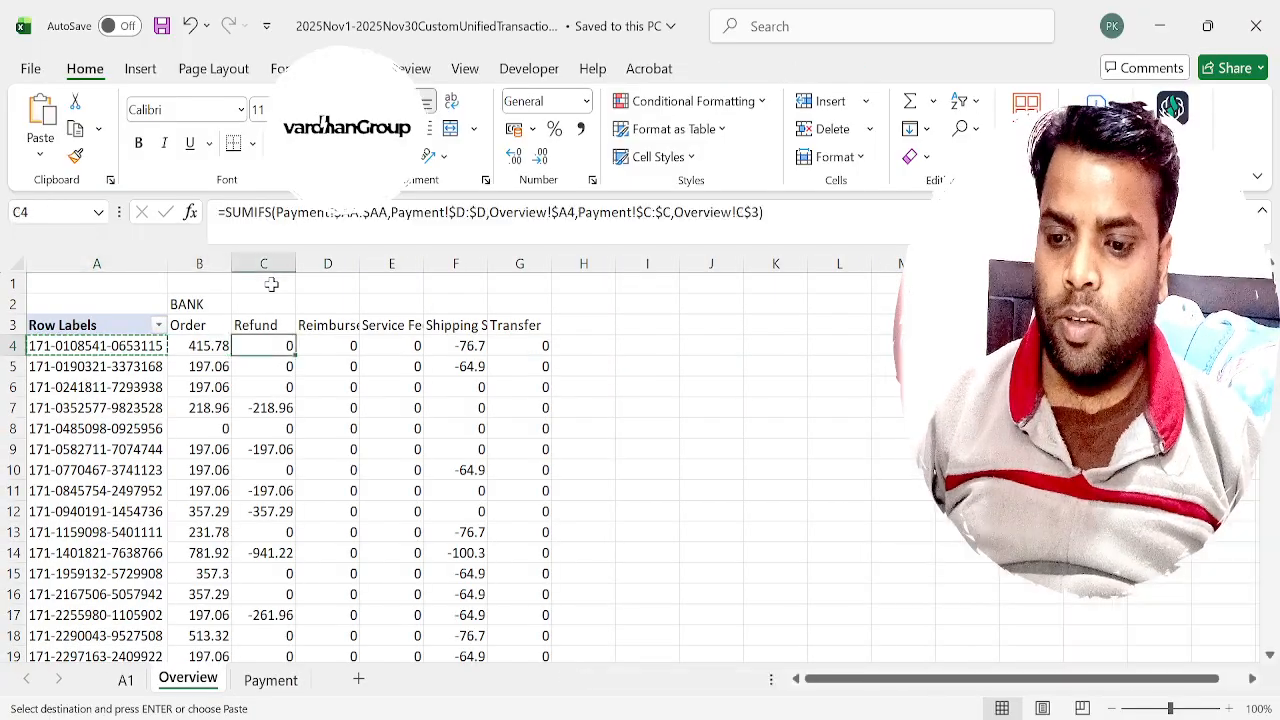
# Wrap the text of the Overview headers in B3:G3 and make them bold.
pyautogui.press('Up')
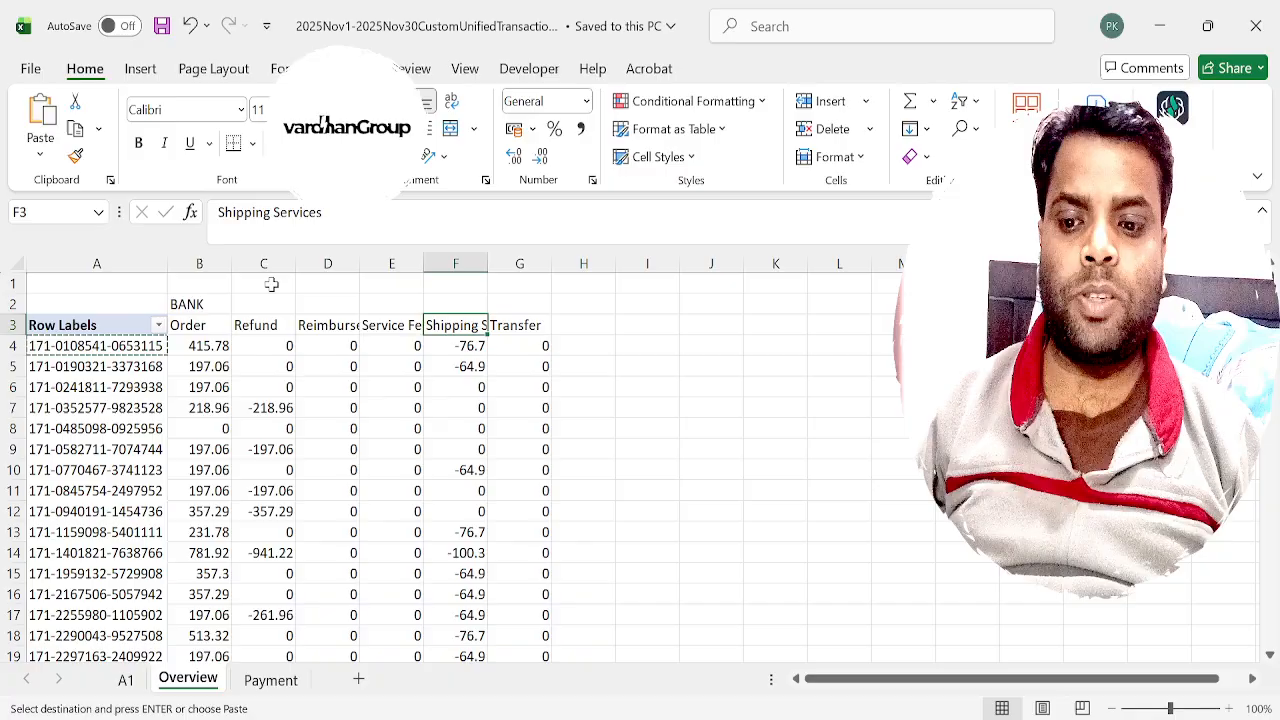
pyautogui.press('Left')
pyautogui.press('Left')
pyautogui.press('Left')
pyautogui.press('Left')
pyautogui.hotkey('shift', 'Right')
pyautogui.hotkey('shift', 'Right')
pyautogui.hotkey('shift', 'Right')
pyautogui.hotkey('shift', 'Right')
pyautogui.hotkey('shift', 'Right')
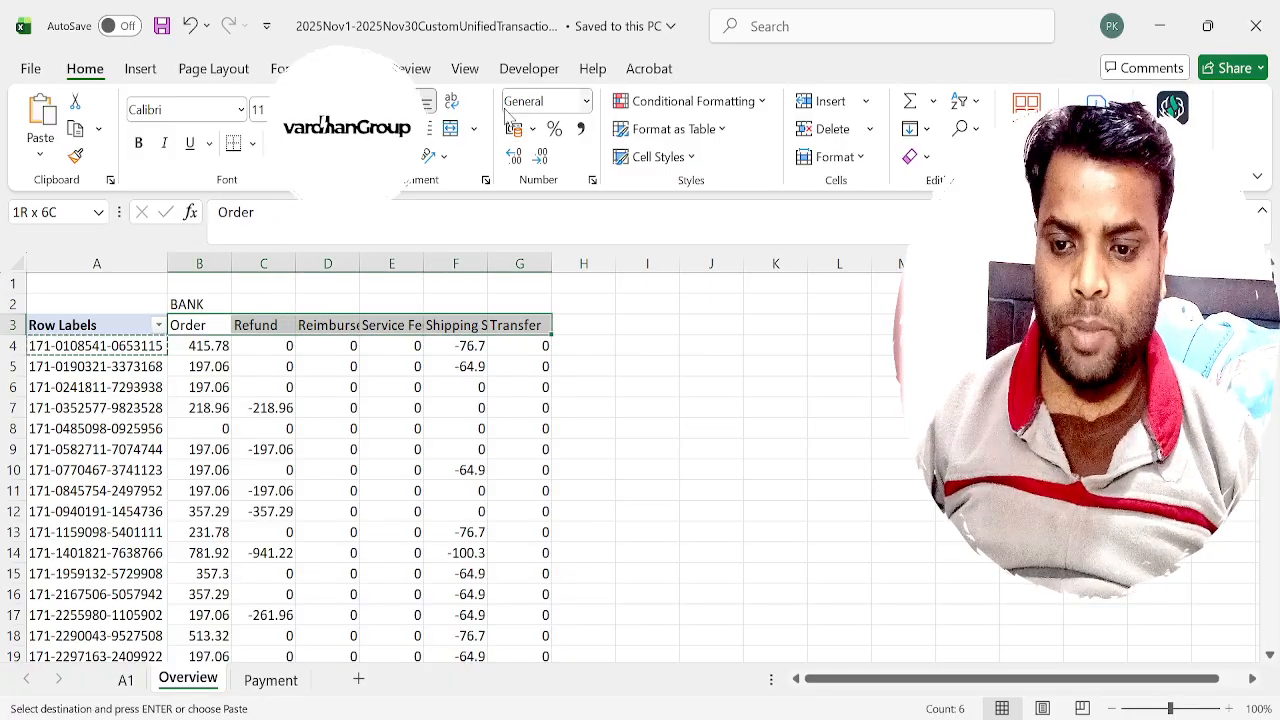
pyautogui.click(455, 102)
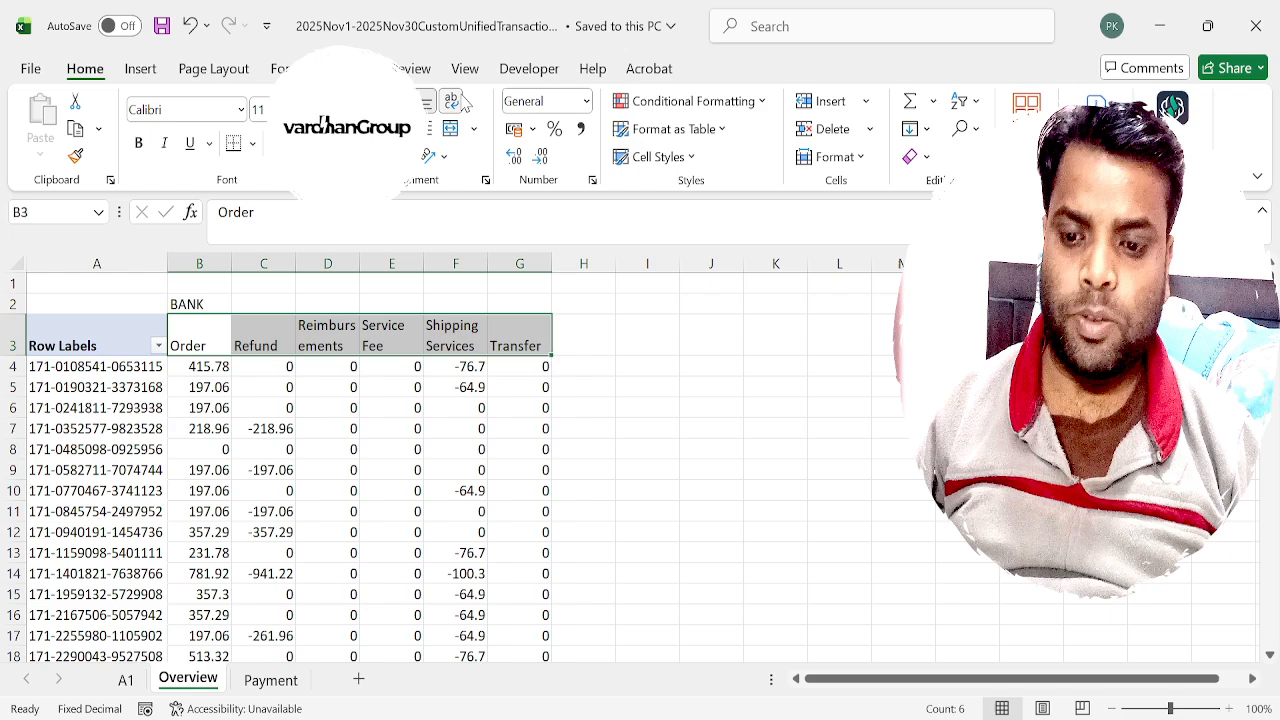
pyautogui.hotkey('ctrl', 'b')
# Enter the formula =B4+F4 in H4 to add the Order and Shipping Services amounts.
pyautogui.press('Right')
pyautogui.press('Right')
pyautogui.press('Right')
pyautogui.press('Right')
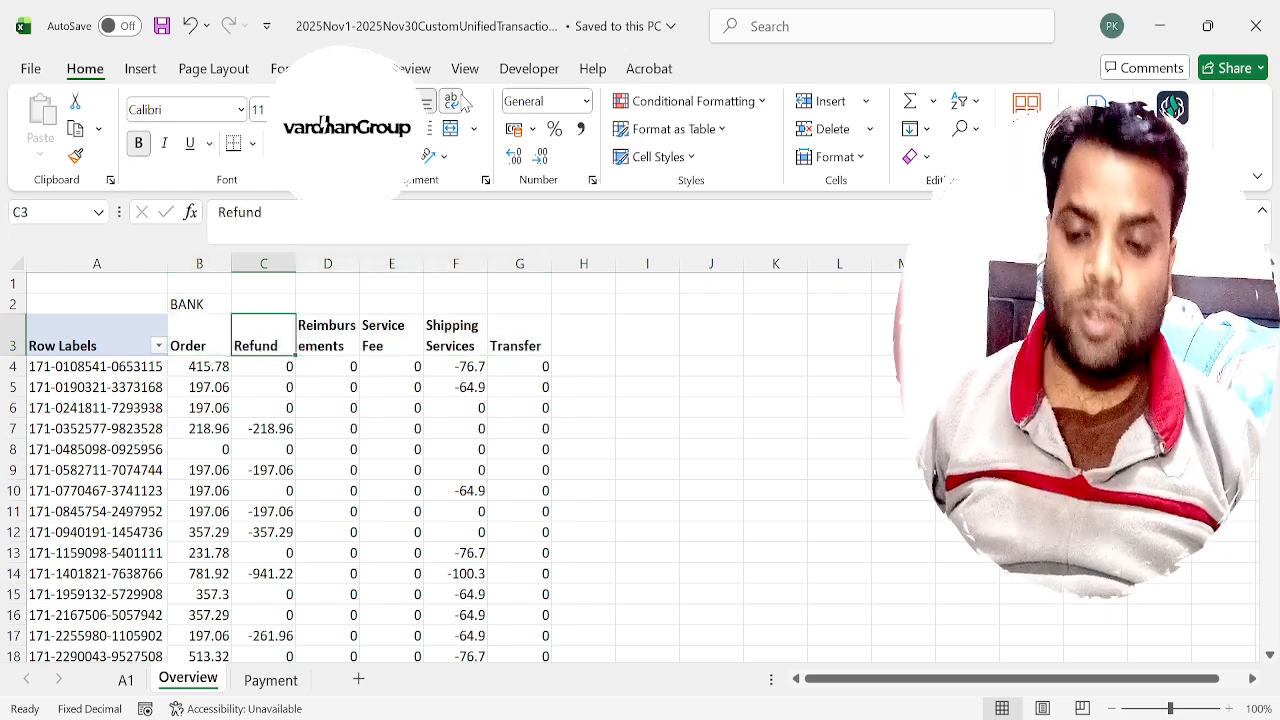
pyautogui.press('Right')
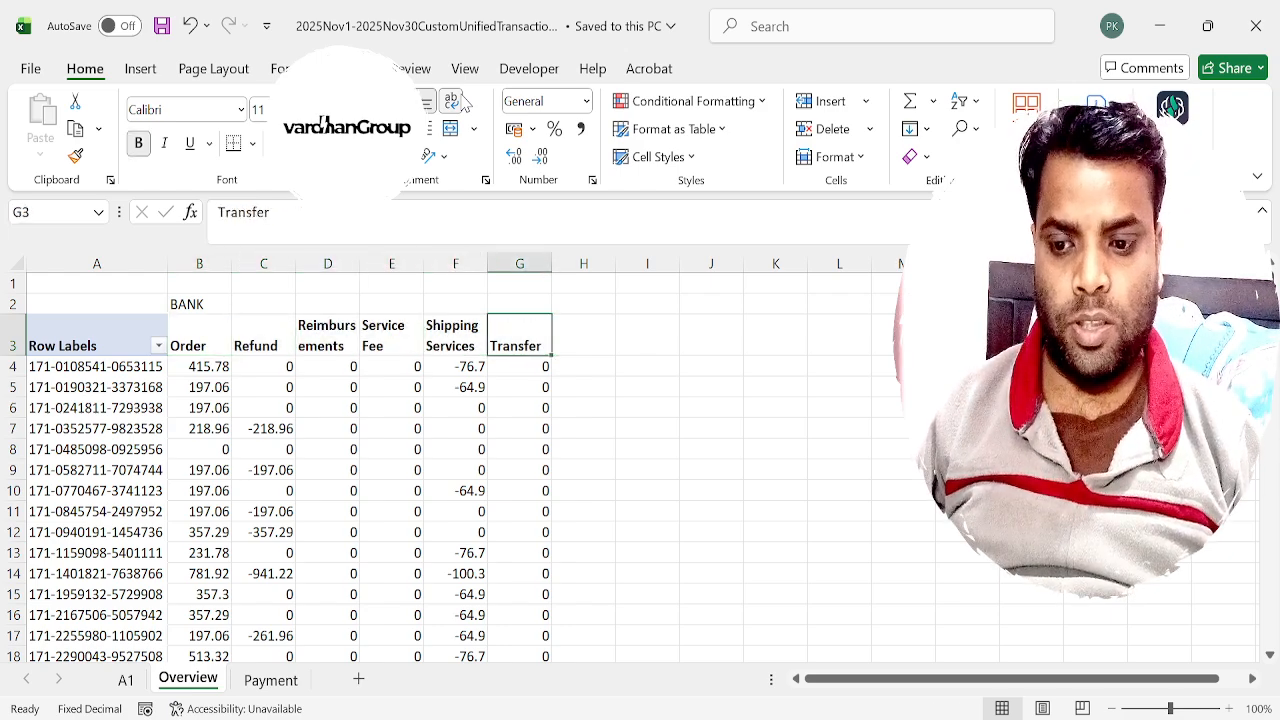
pyautogui.press('Down')
pyautogui.press('Right')
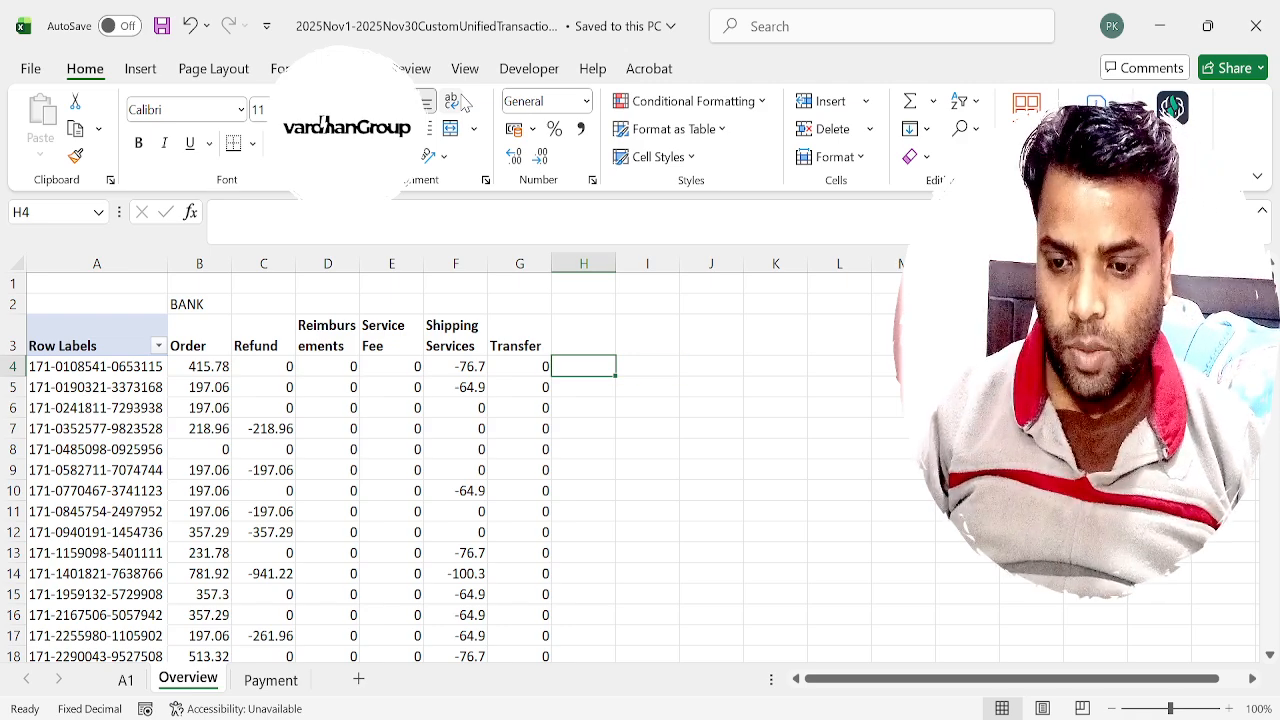
pyautogui.write('=')
pyautogui.press('Up')
pyautogui.press('Down')
pyautogui.press('Left')
pyautogui.press('Left')
pyautogui.press('Left')
pyautogui.press('Left')
pyautogui.press('Left')
pyautogui.press('Left')
pyautogui.write('+')
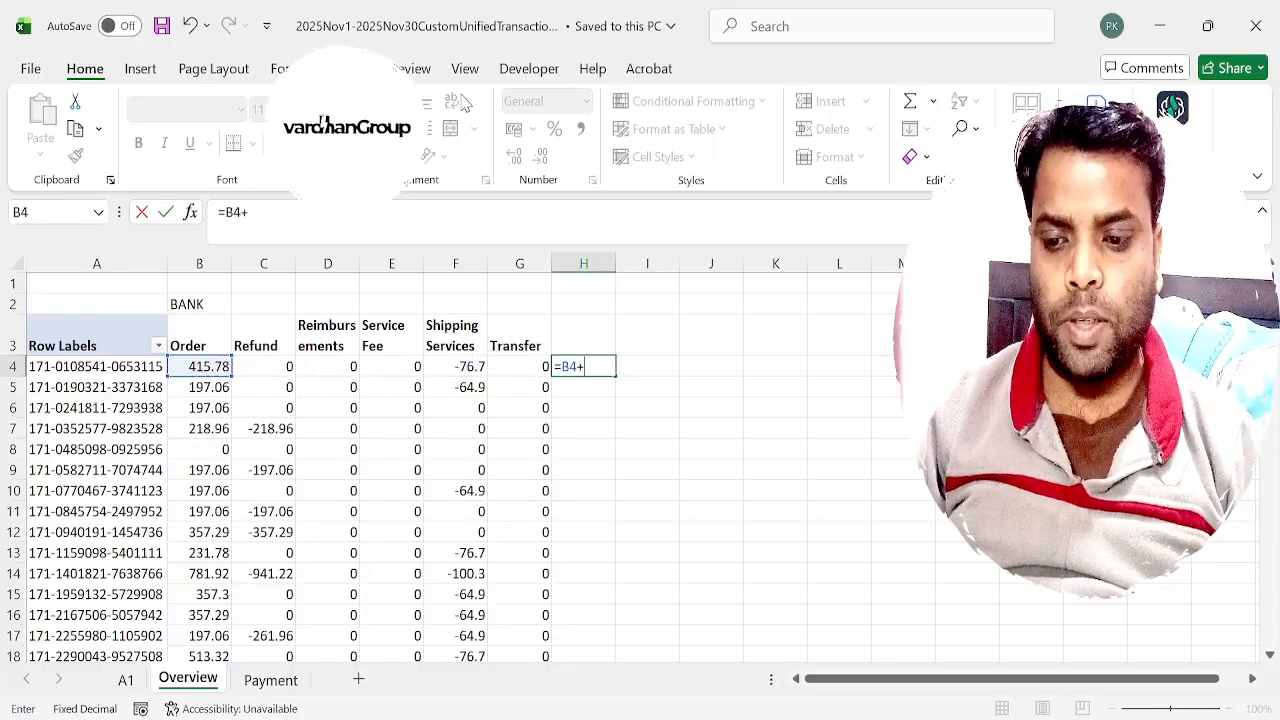
pyautogui.press('Left')
pyautogui.press('Left')
pyautogui.hotkey('ctrl', 'Return')
# Copy the sum formula from H4 down column H to the last listed order id row.
pyautogui.hotkey('ctrl', 'c')
pyautogui.press('Left')
pyautogui.hotkey('ctrl', 'Down')
pyautogui.press('Right')
pyautogui.hotkey('ctrl', 'v')
pyautogui.hotkey('ctrl', 'shift', 'Up')
pyautogui.hotkey('ctrl', 'v')
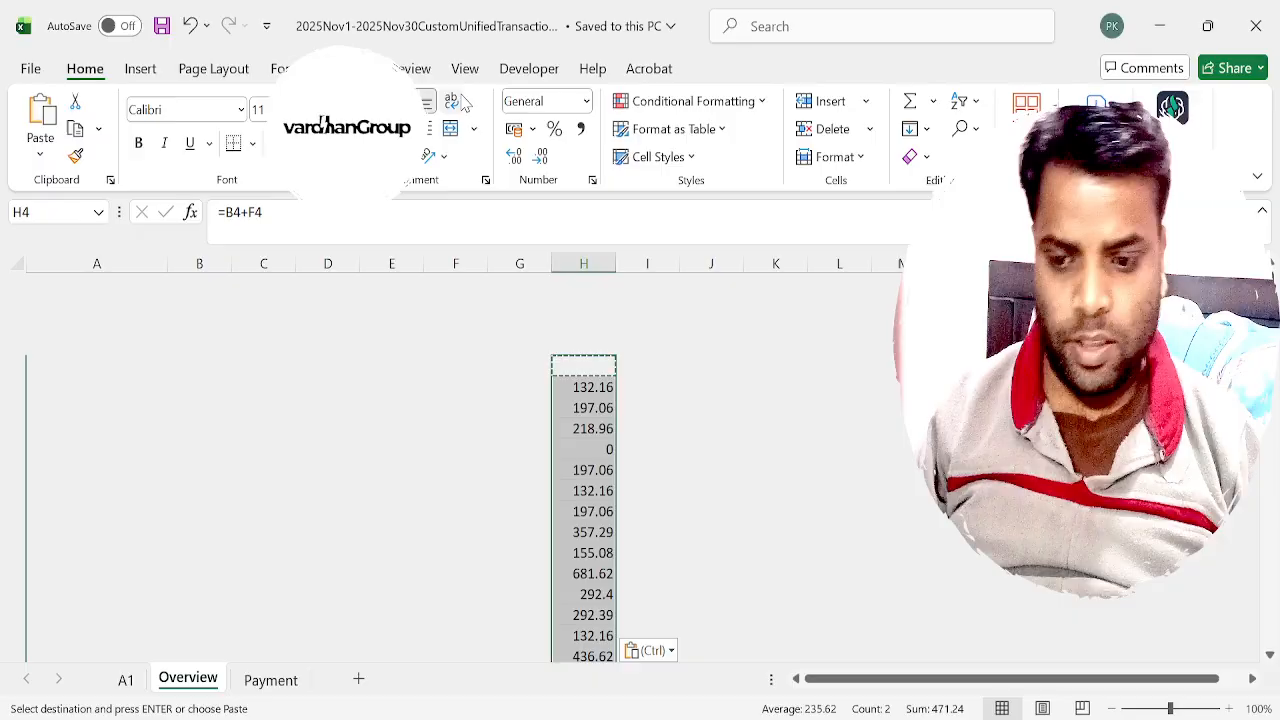
# Label column H with the header TOTAL in H3.
pyautogui.hotkey('ctrl', 'Up')
pyautogui.hotkey('ctrl', 'Up')
pyautogui.press('Down')
pyautogui.press('Down')
pyautogui.write('TOTAL')
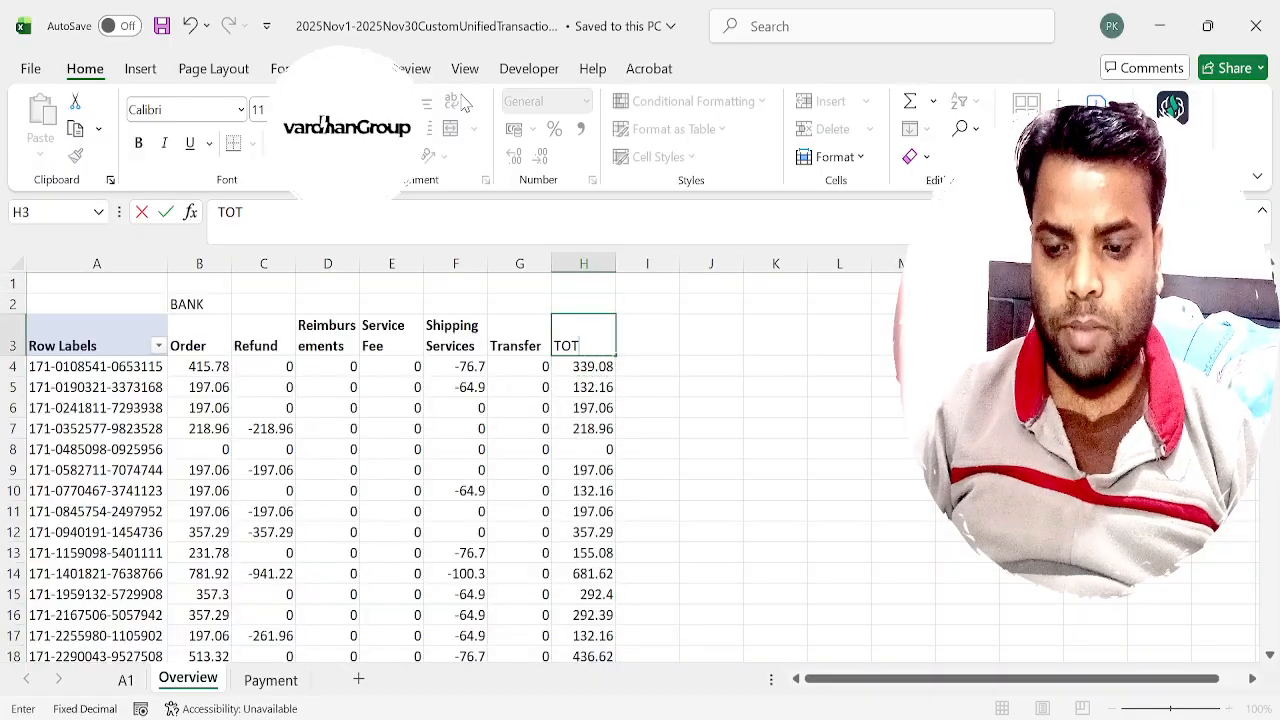
pyautogui.press('Return')
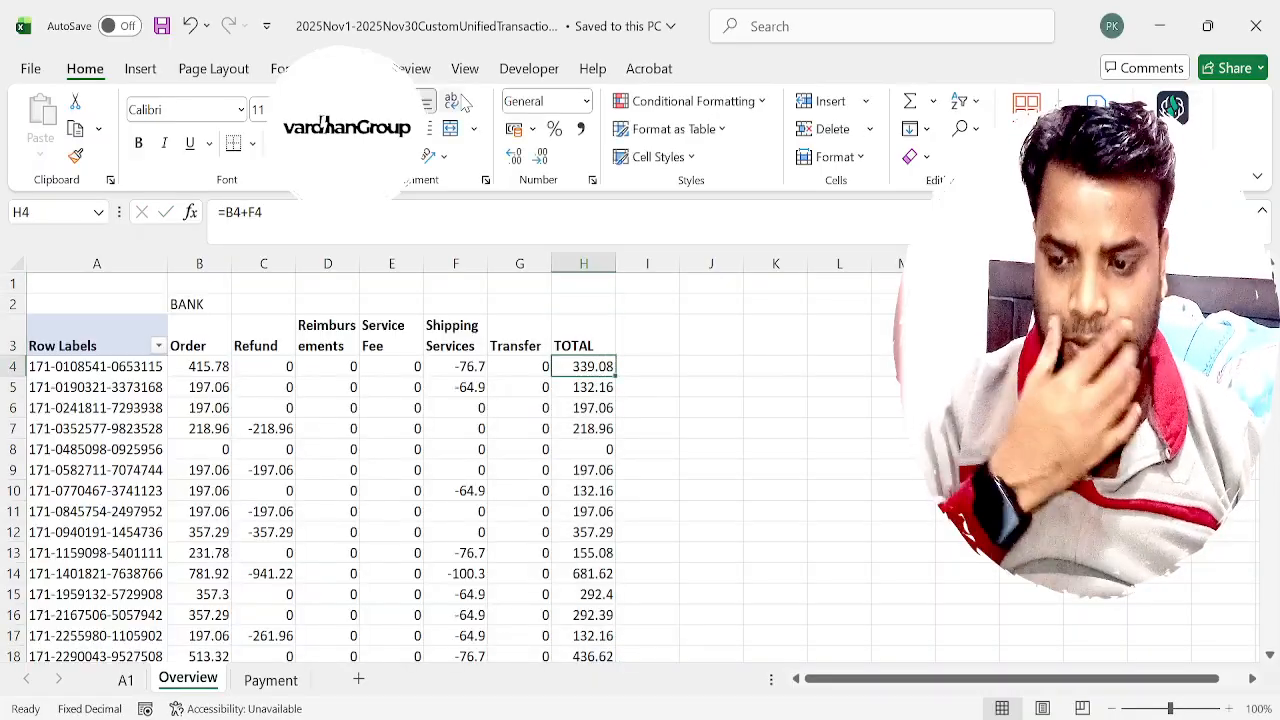
pyautogui.press('Left')
pyautogui.press('Left')
pyautogui.press('Left')
pyautogui.press('Left')
pyautogui.press('Left')
pyautogui.press('Left')
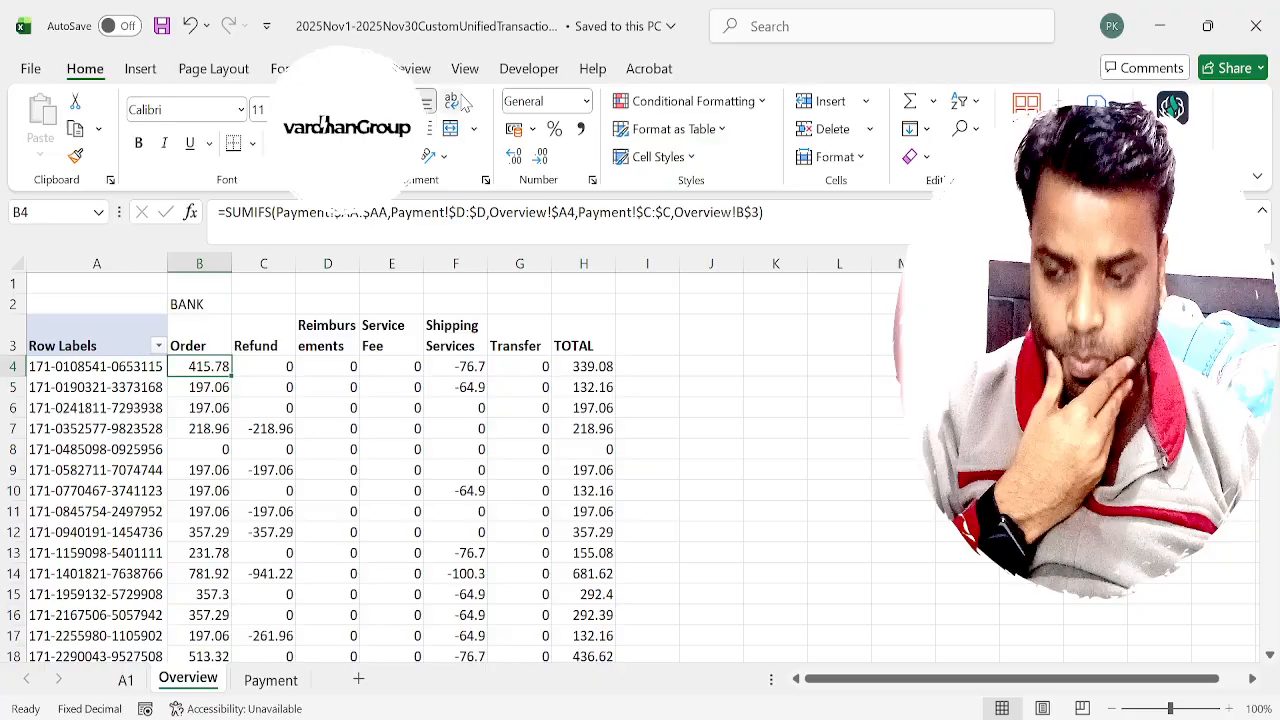
pyautogui.press('Right')
pyautogui.press('Right')
pyautogui.press('Right')
pyautogui.press('Right')
pyautogui.press('Right')
pyautogui.press('Right')
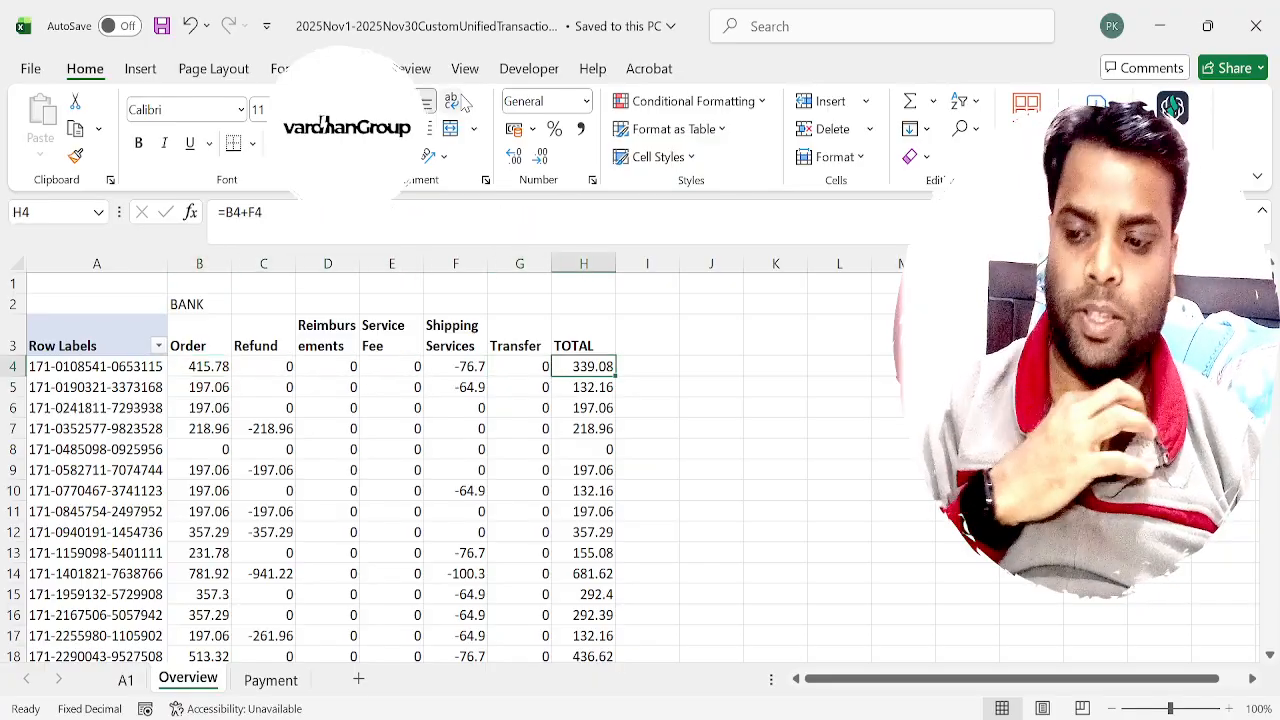
# Copy the order id in A4 of the Overview sheet and switch to Amazon Seller Central in the browser.
pyautogui.press('Left')
pyautogui.press('Left')
pyautogui.press('Left')
pyautogui.press('Left')
pyautogui.press('Left')
pyautogui.press('Left')
pyautogui.press('Left')
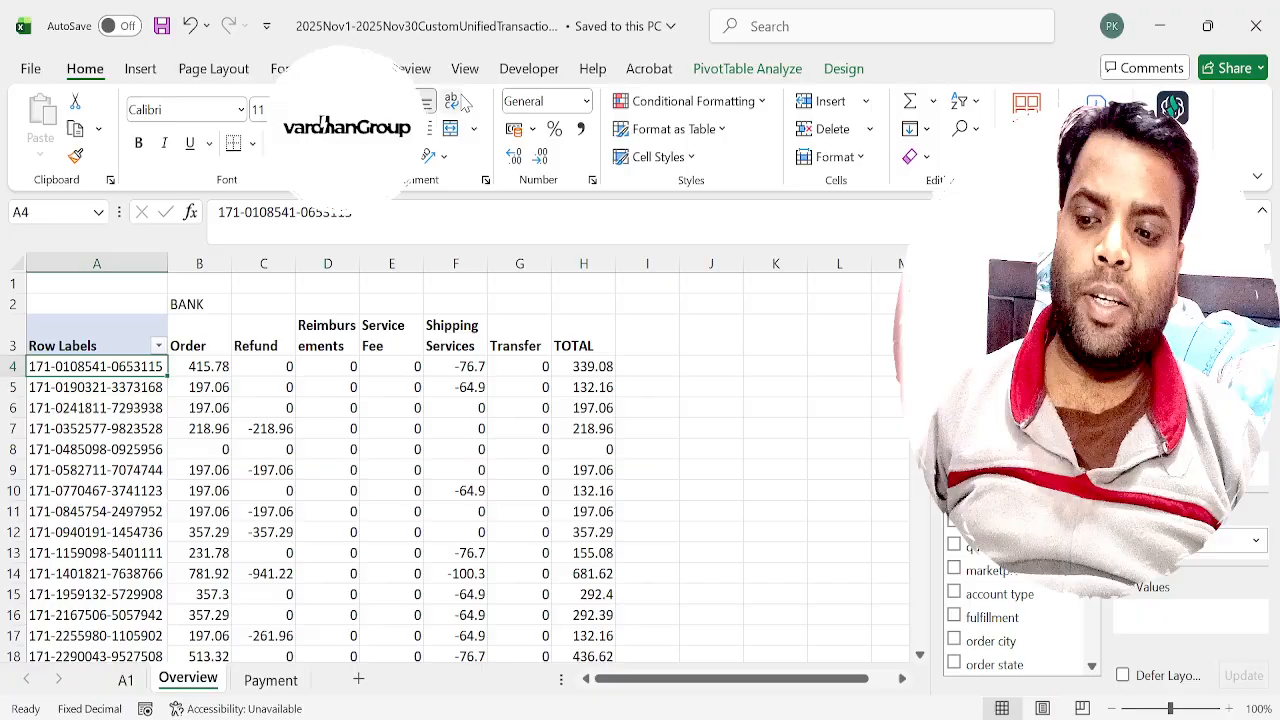
pyautogui.hotkey('ctrl', 'c')
pyautogui.hotkey('alt', 'Tab')
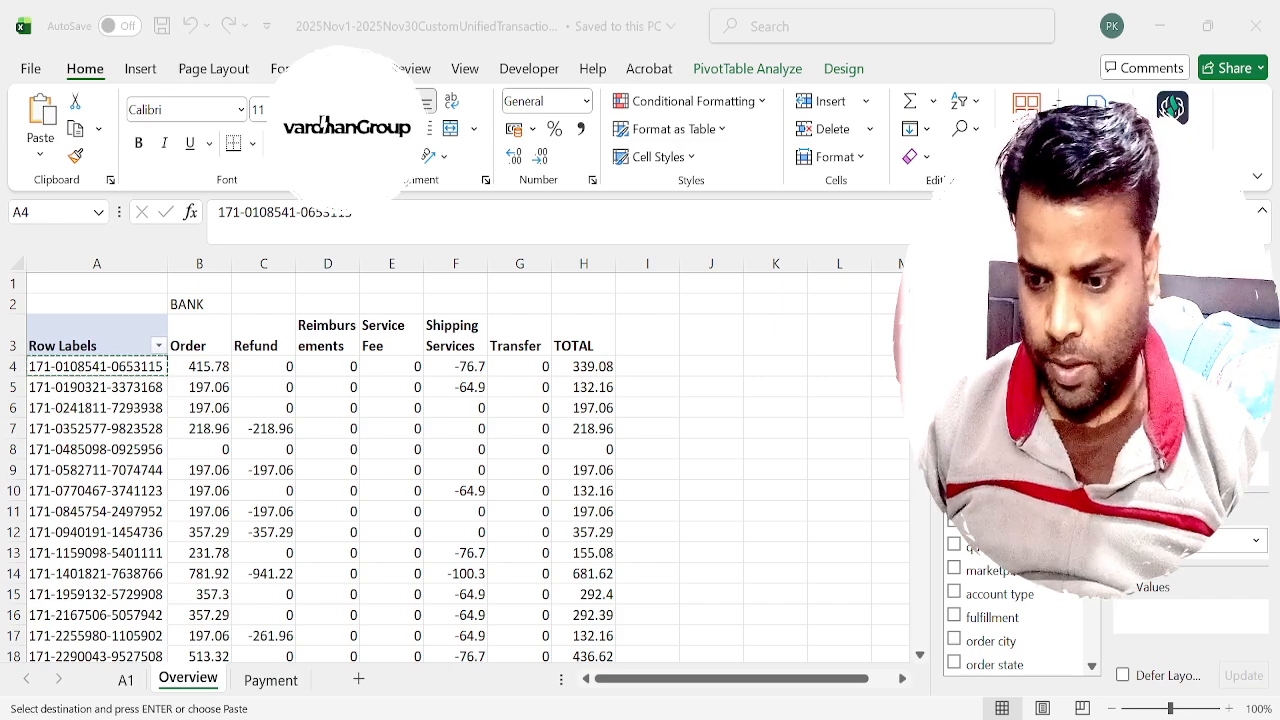
pyautogui.hotkey('alt', 'Tab')
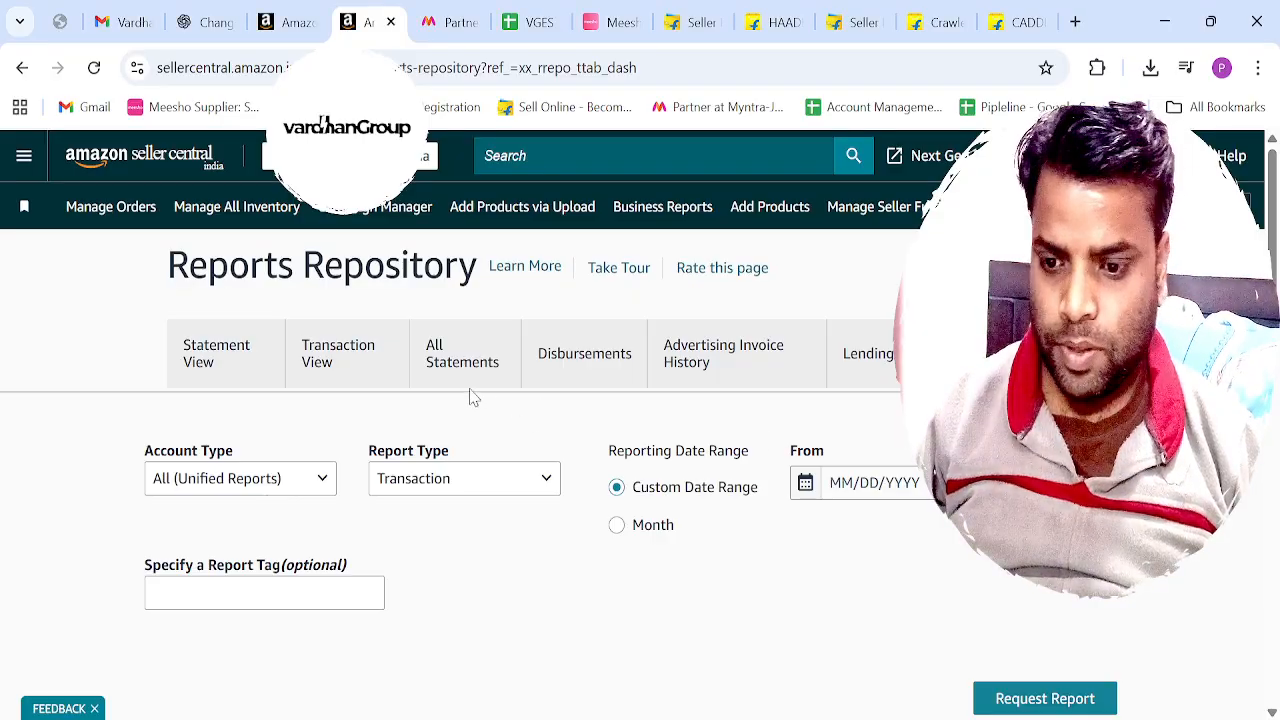
# Find the copied order id in Transaction View, dismissing the feedback form, and examine its transactions and charges.
pyautogui.click(377, 354)
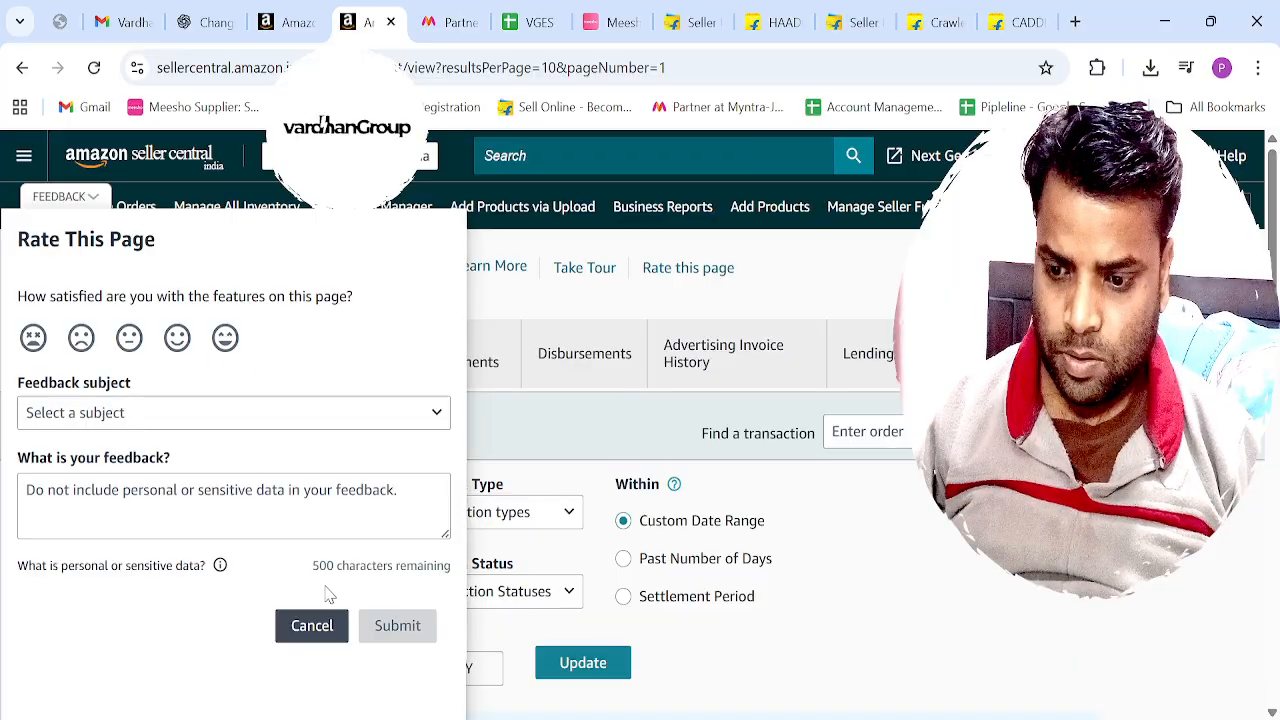
pyautogui.click(306, 623)
pyautogui.click(932, 432)
pyautogui.hotkey('ctrl', 'v')
pyautogui.press('Return')
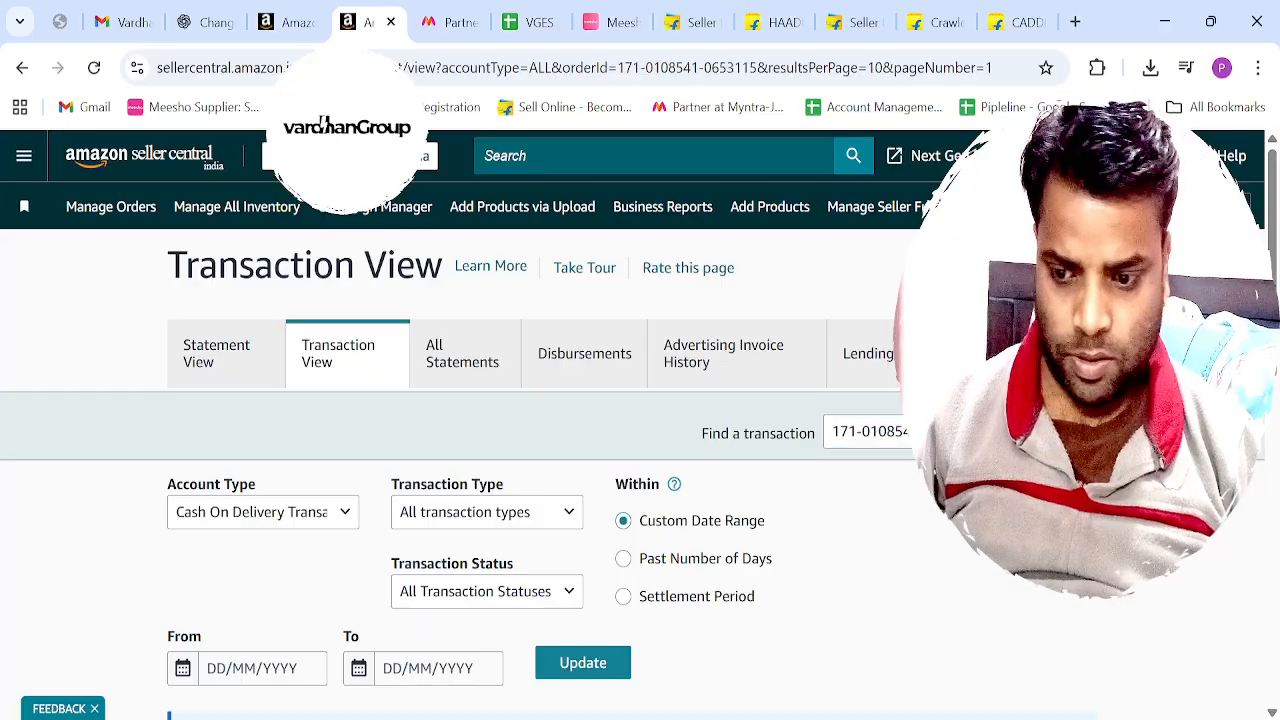
pyautogui.scroll(-5, 322, 122)
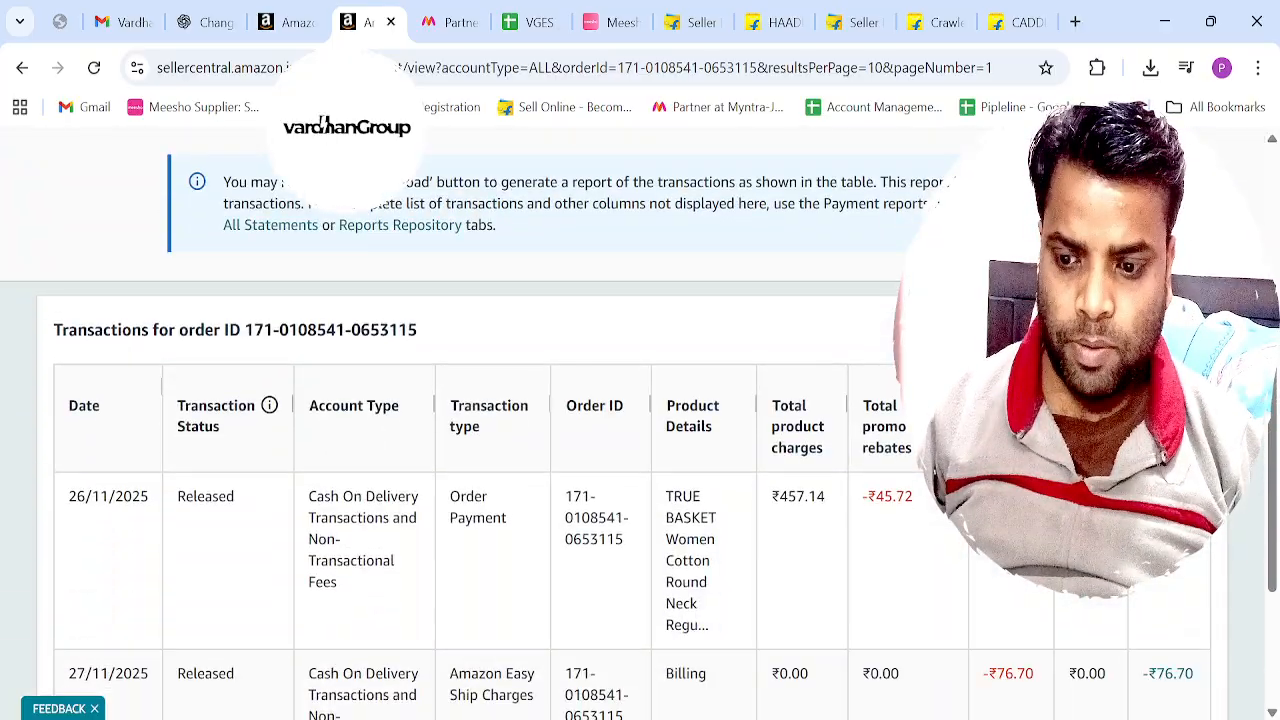
pyautogui.scroll(-2, 322, 122)
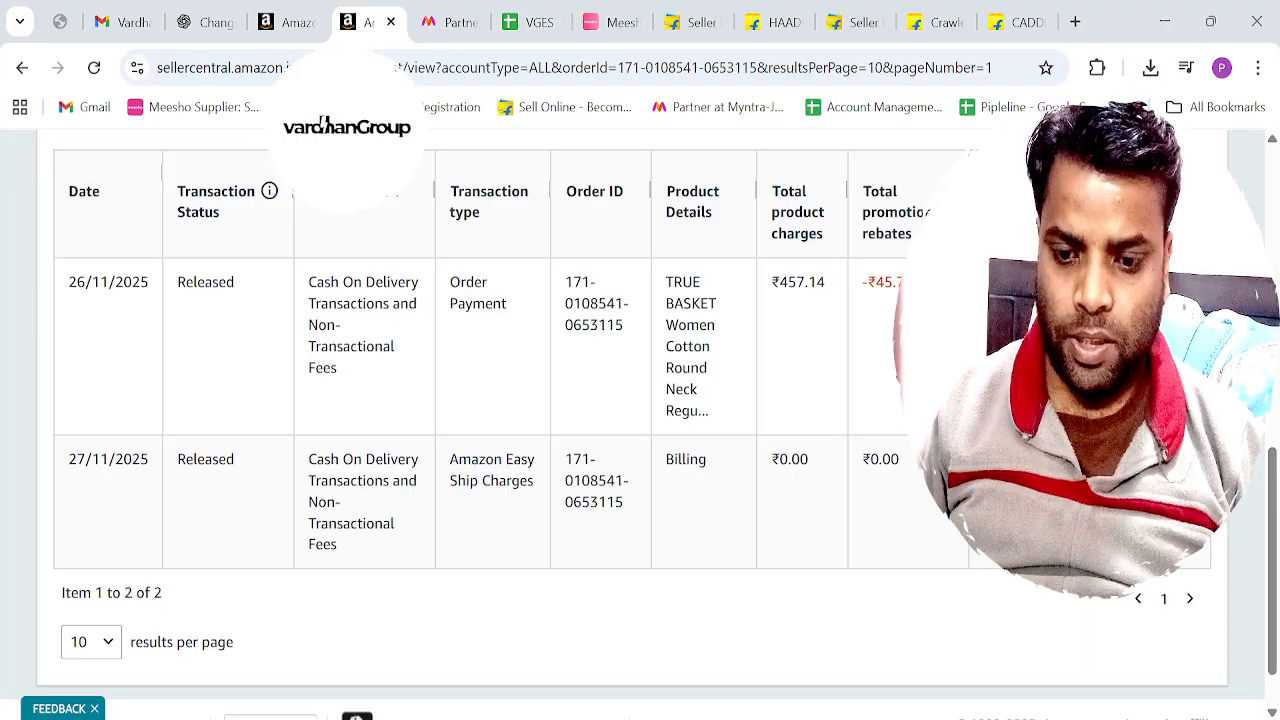
# Go to the Return Reports page of Seller Central.
pyautogui.scroll(10, 211, 286)
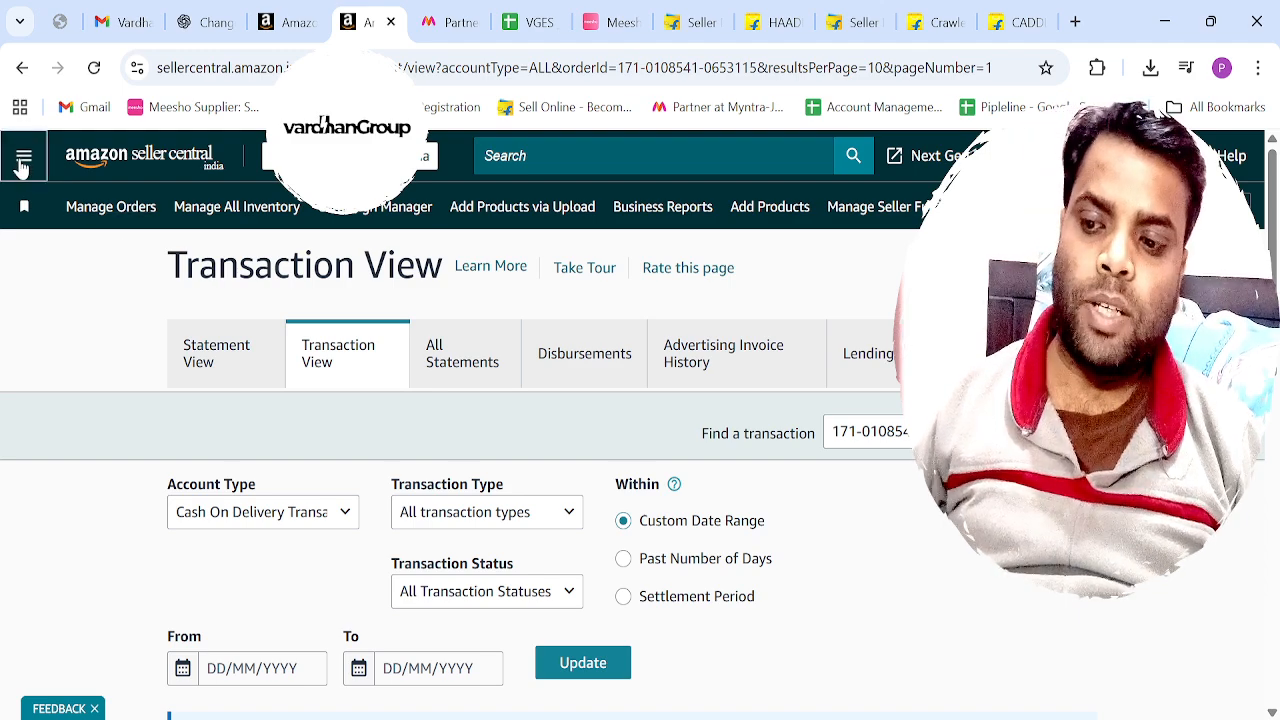
pyautogui.click(22, 160)
pyautogui.moveTo(70, 505)
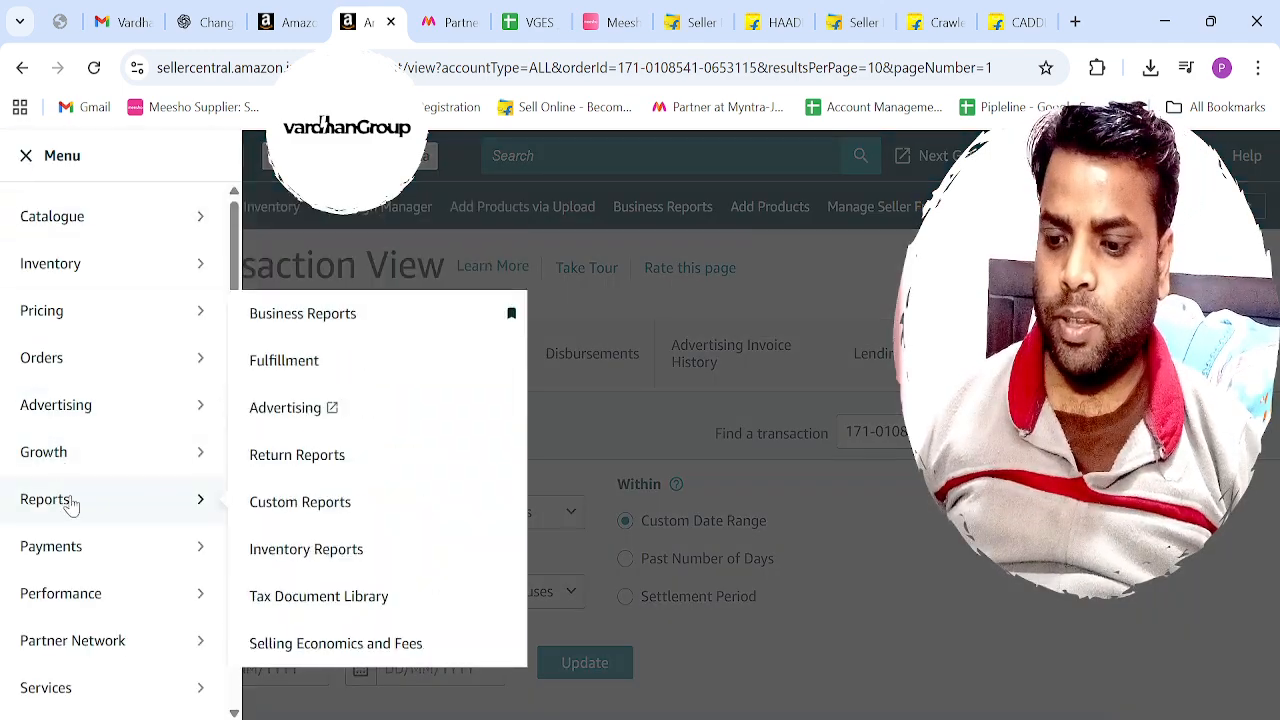
pyautogui.click(343, 457)
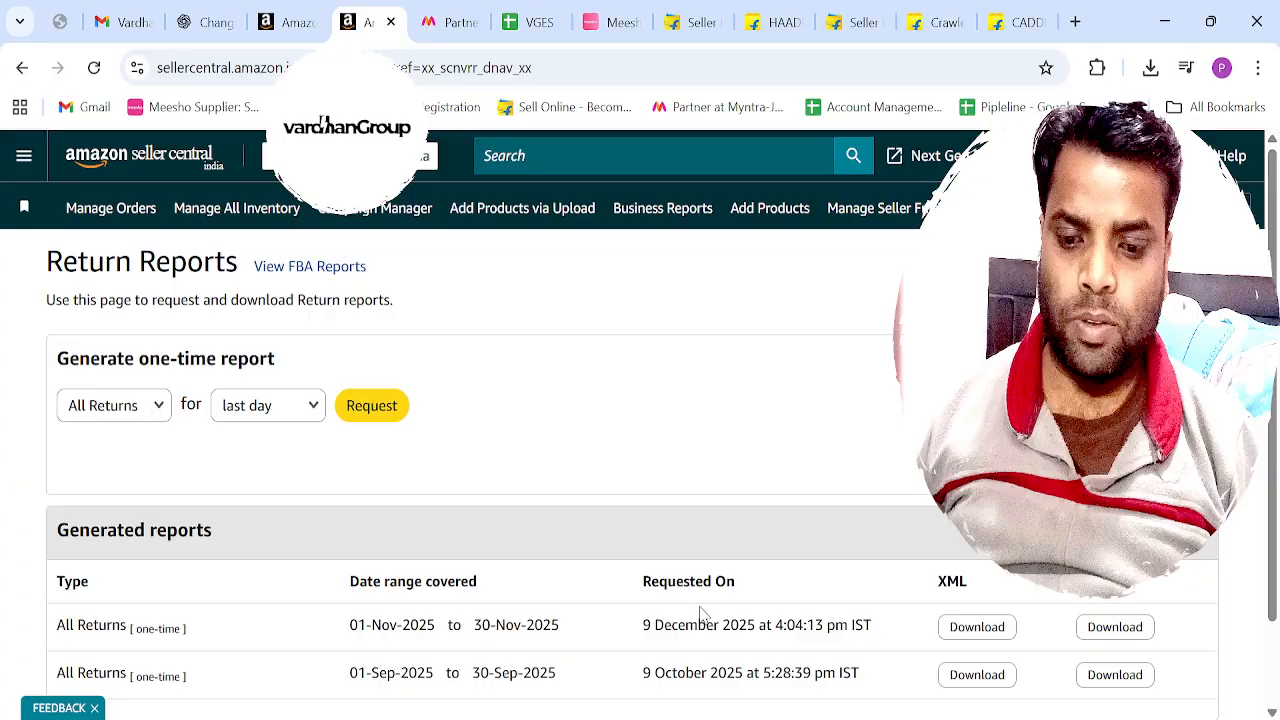
# Set the one-time All Returns report to exact dates from 11/01/2025 to 11/30/2025.
pyautogui.click(296, 418)
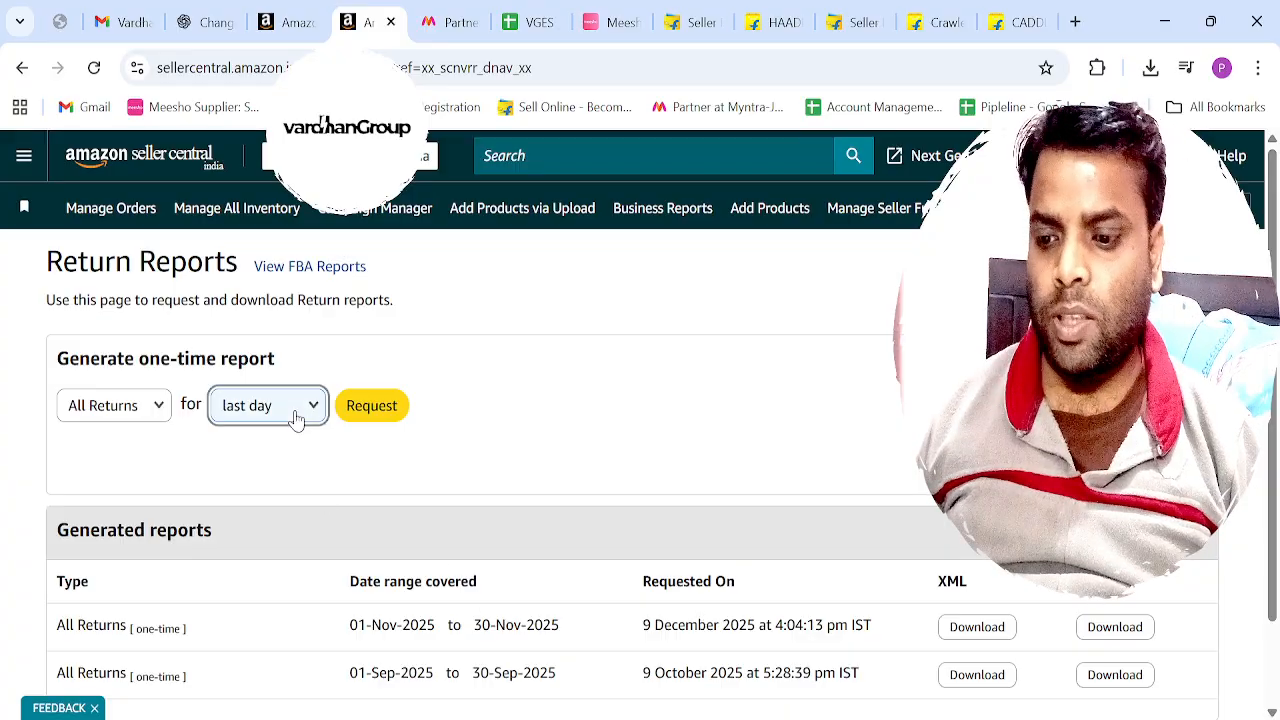
pyautogui.click(290, 490)
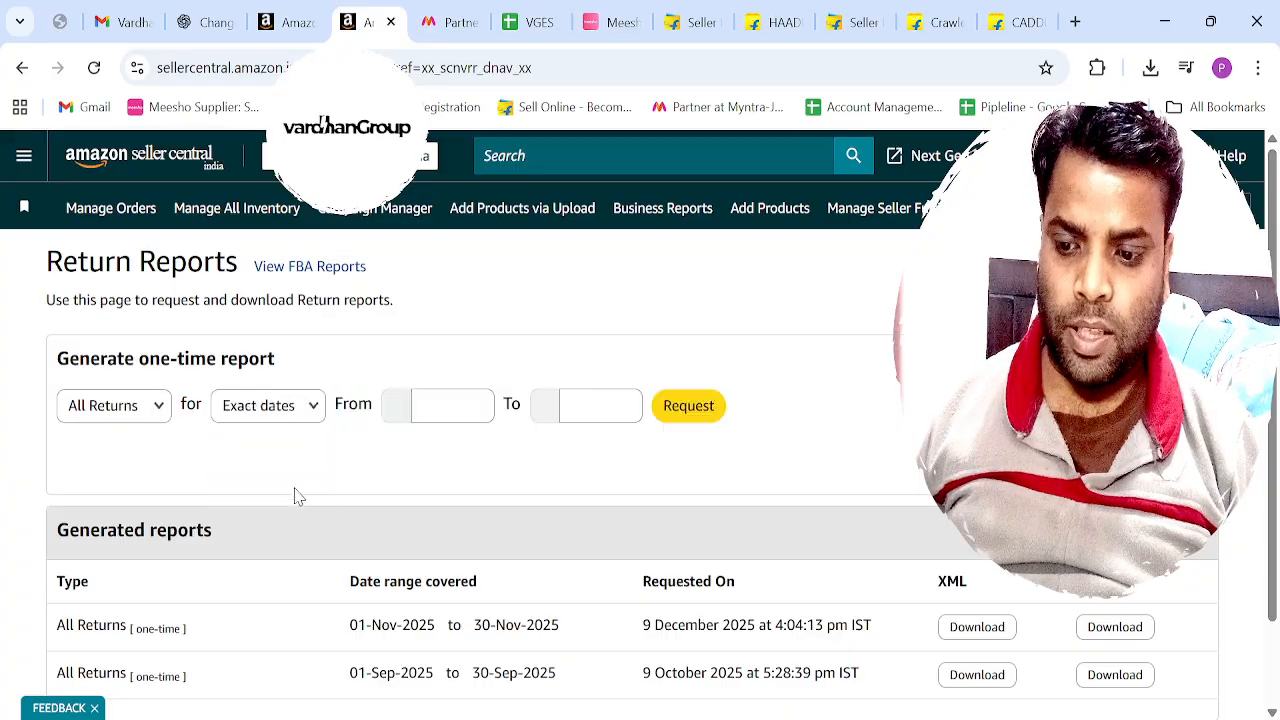
pyautogui.click(446, 416)
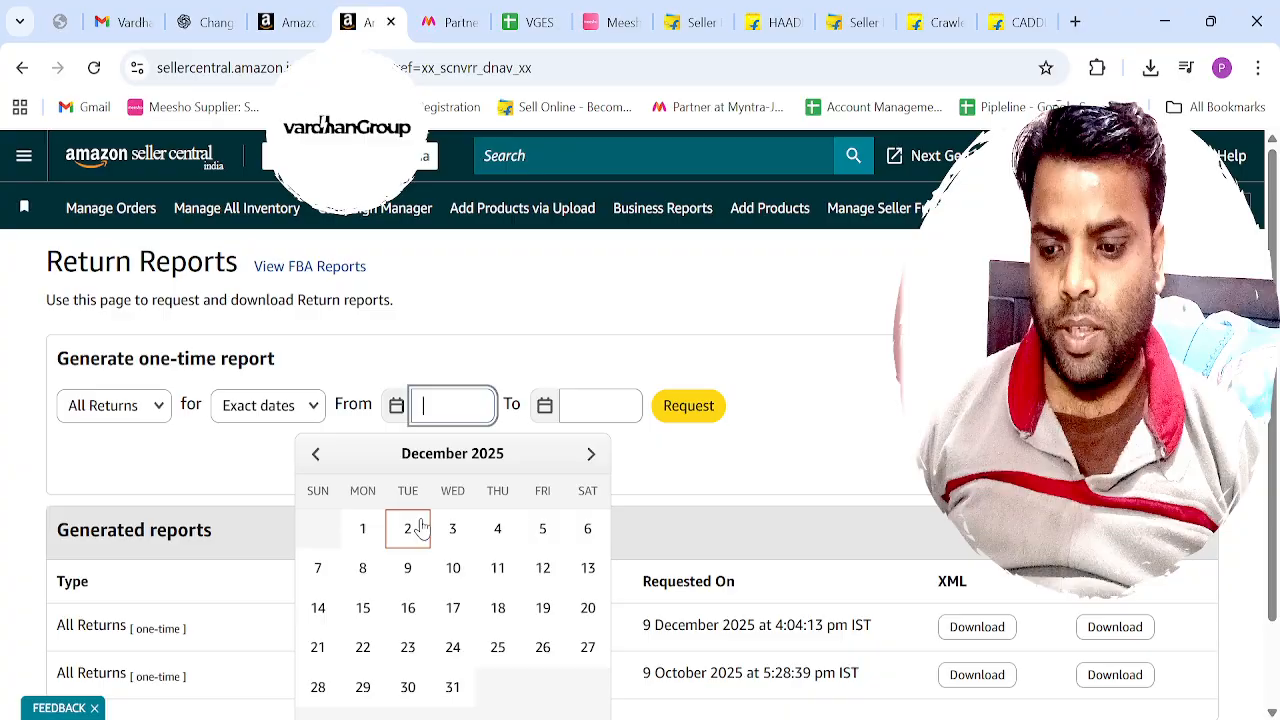
pyautogui.click(318, 462)
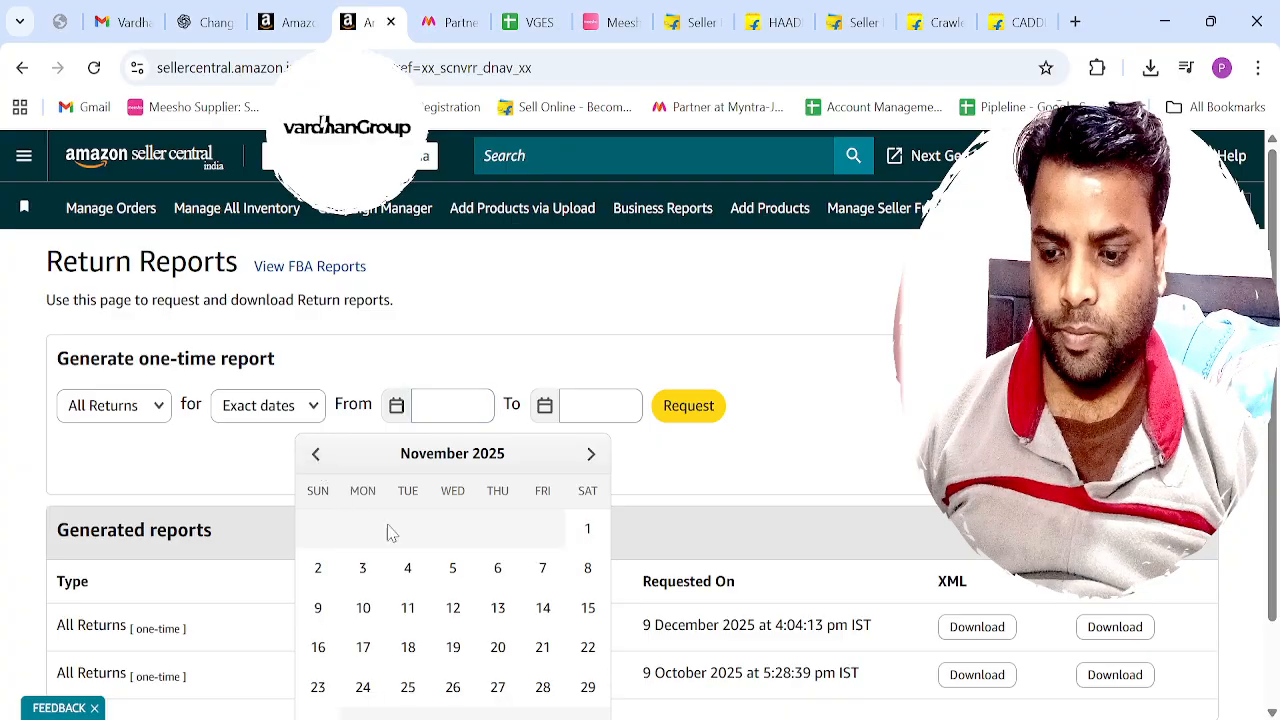
pyautogui.click(587, 528)
pyautogui.click(608, 416)
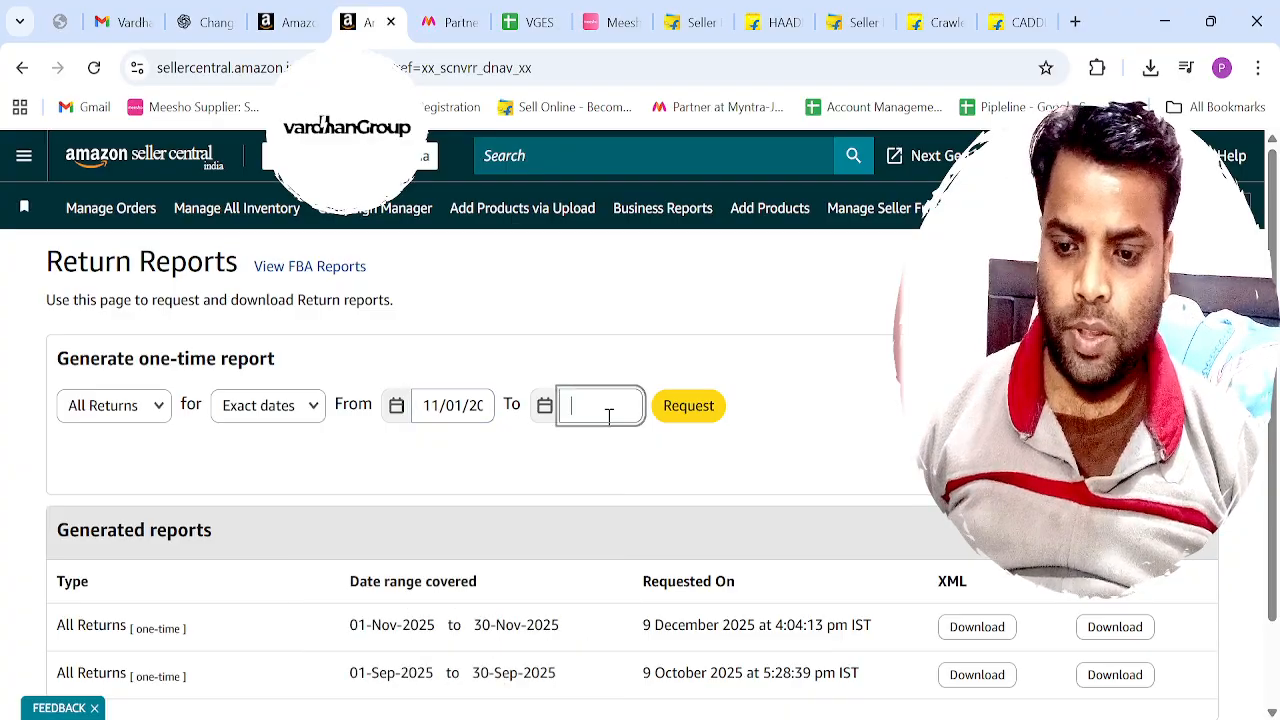
pyautogui.click(463, 456)
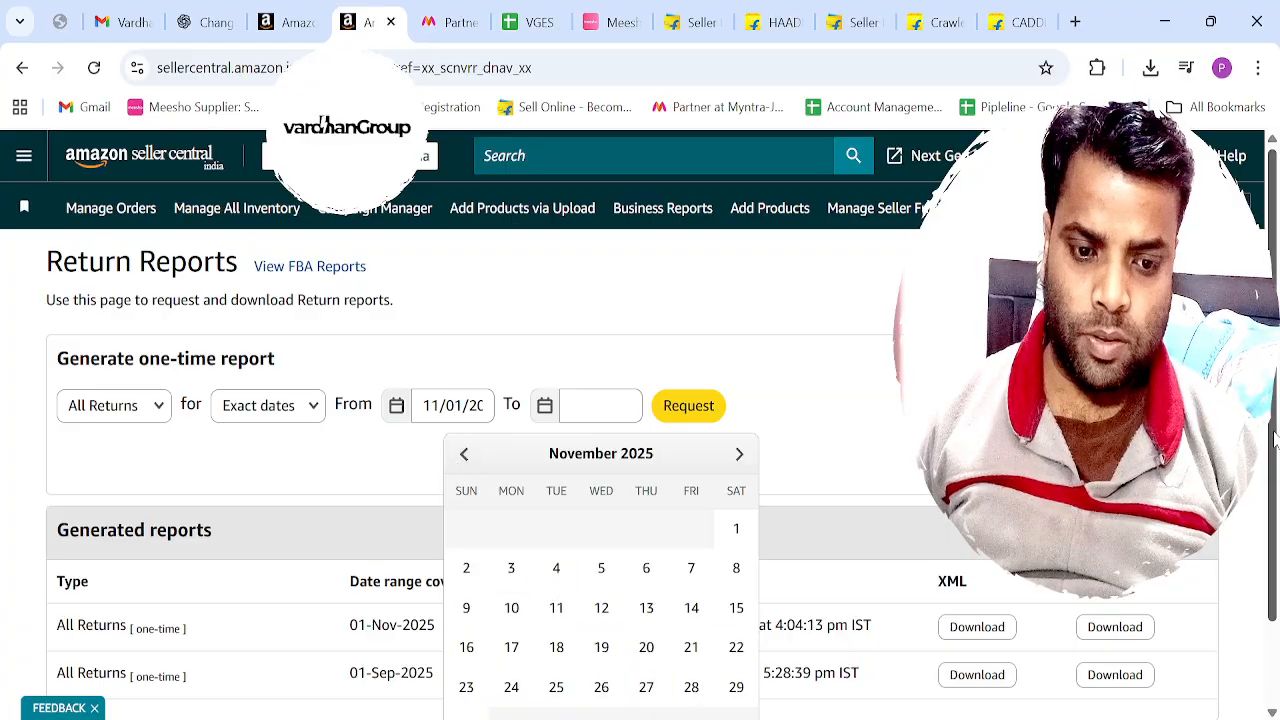
pyautogui.scroll(-1, 646, 621)
pyautogui.click(467, 660)
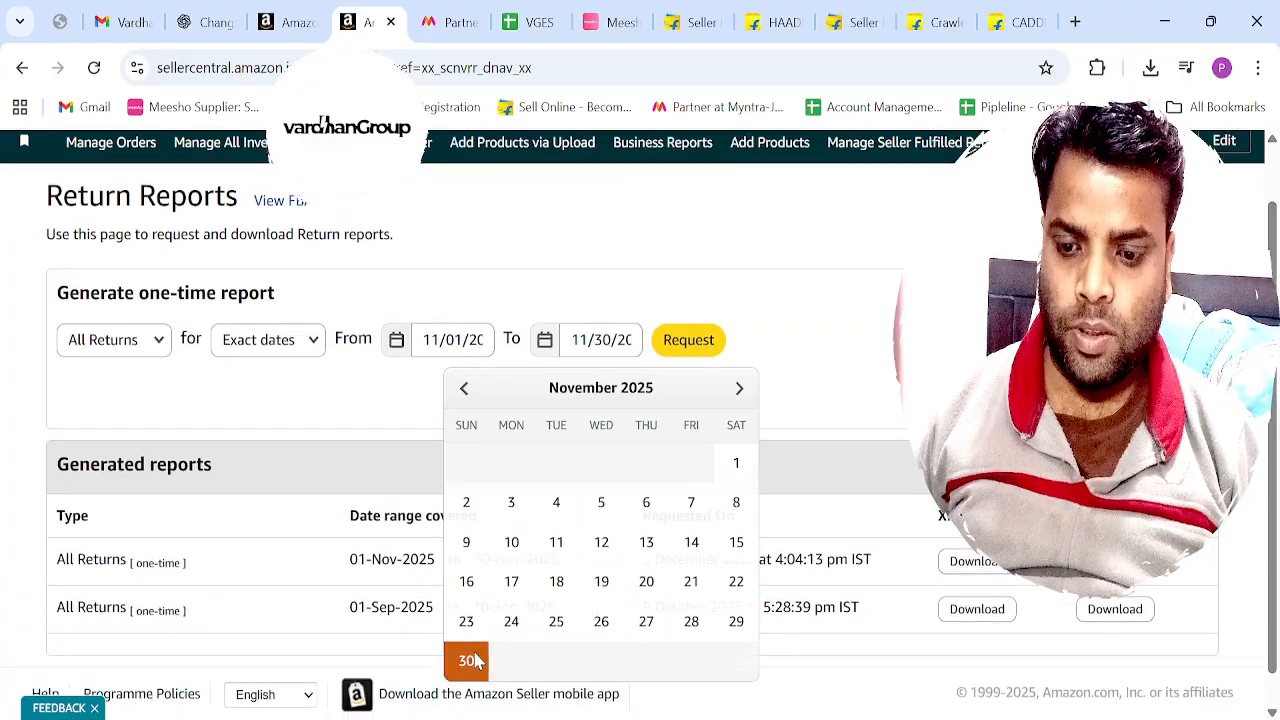
# Request the November All Returns report and download the newly generated file.
pyautogui.click(688, 352)
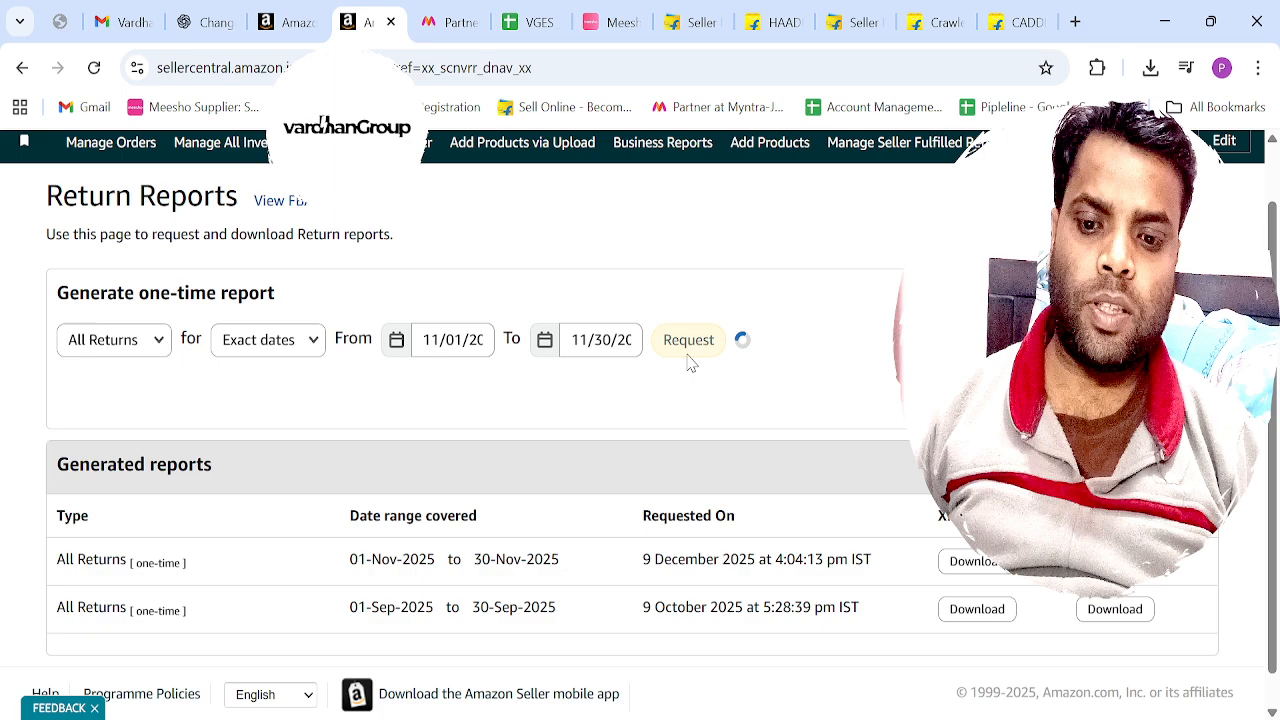
pyautogui.scroll(-1, 903, 433)
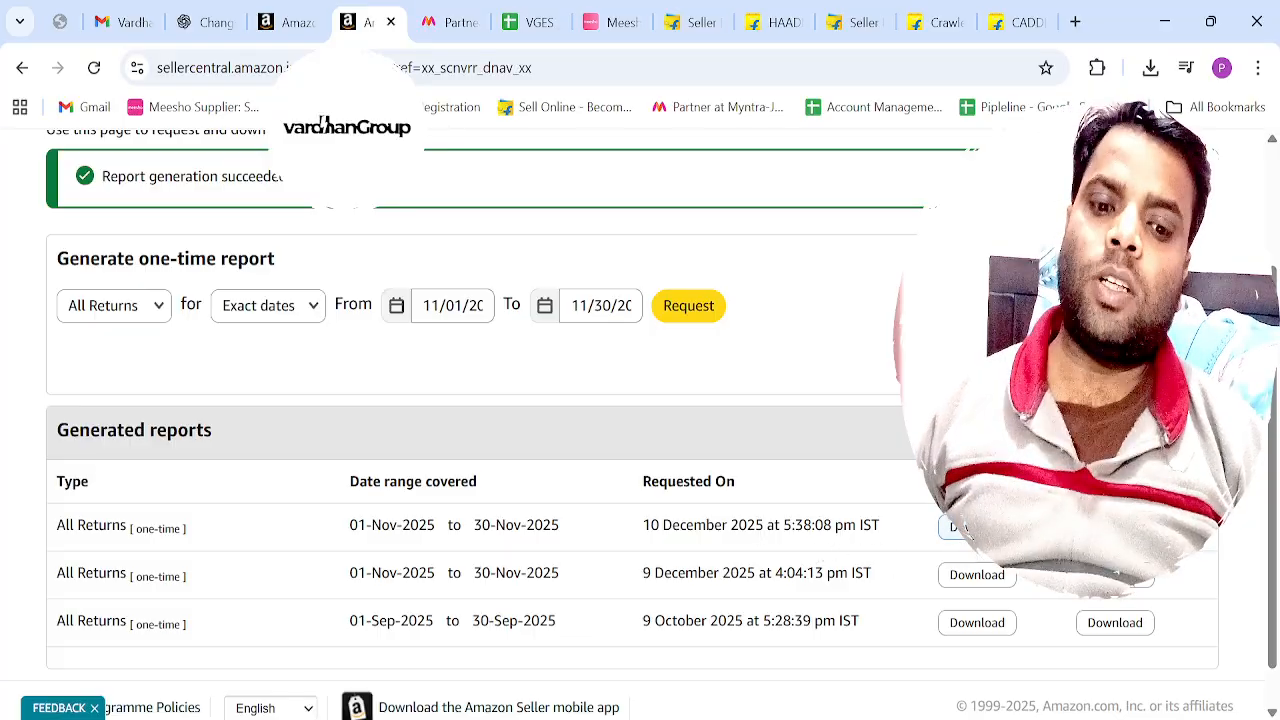
pyautogui.click(974, 527)
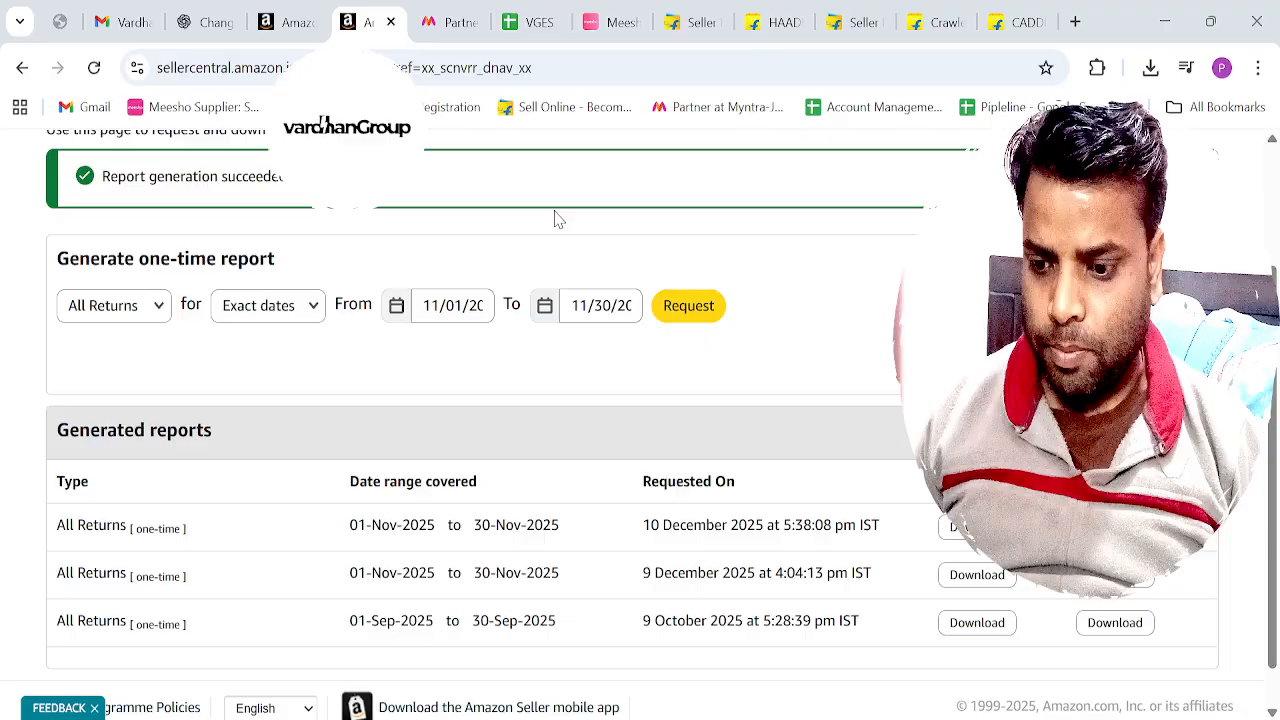
# Add a new sheet after Overview in the Excel transaction workbook and paste the copied return report data from A1.
pyautogui.hotkey('alt', 'Tab')
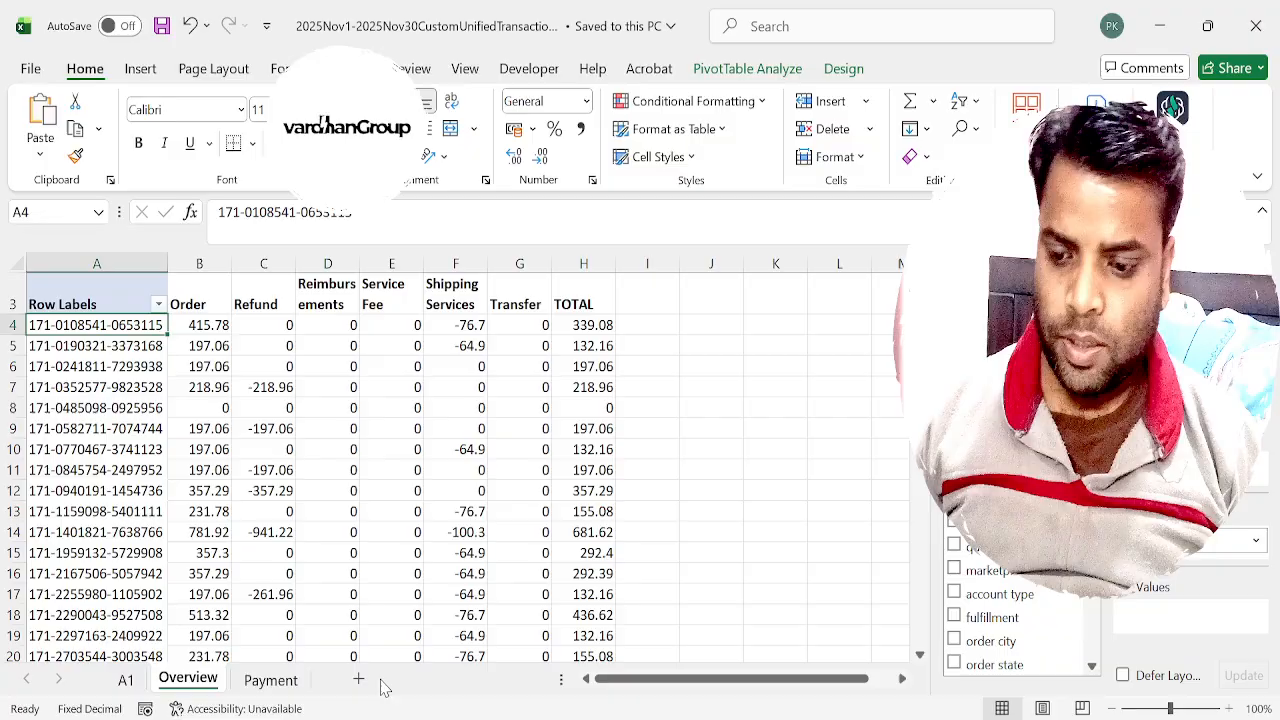
pyautogui.click(358, 679)
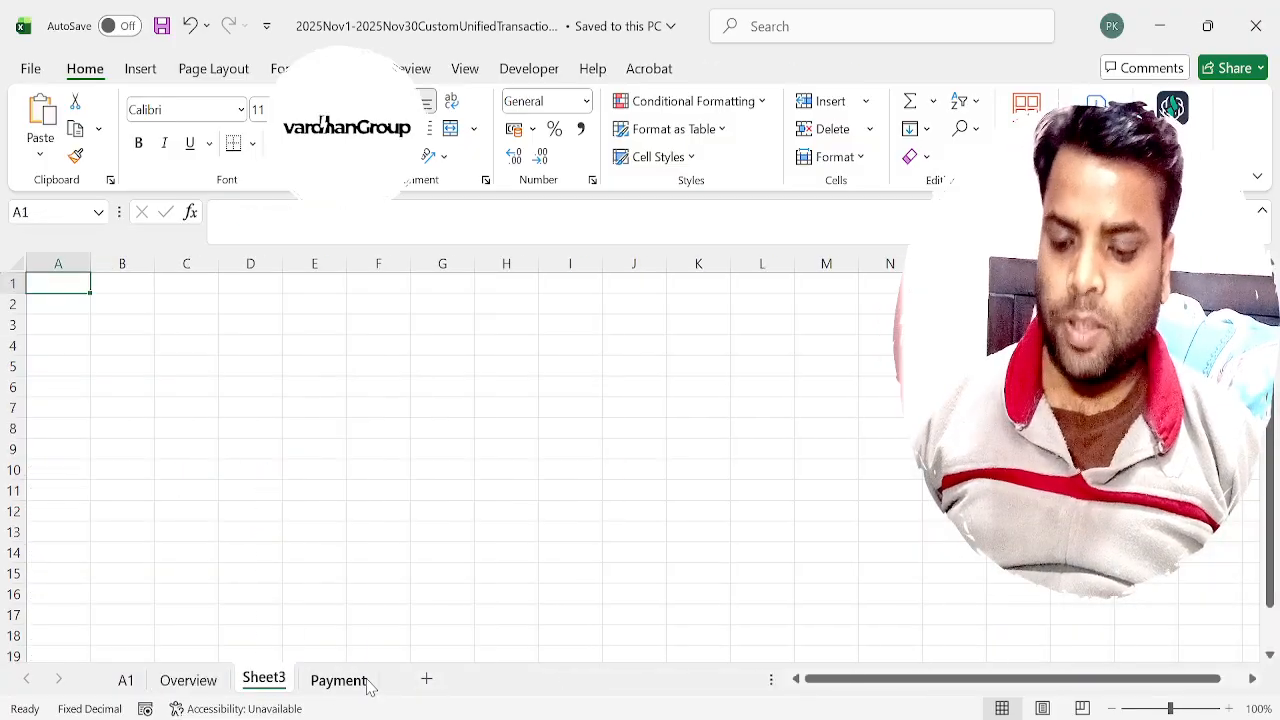
pyautogui.hotkey('alt', 'Tab')
pyautogui.hotkey('alt', 'Tab')
pyautogui.hotkey('ctrl', 'v')
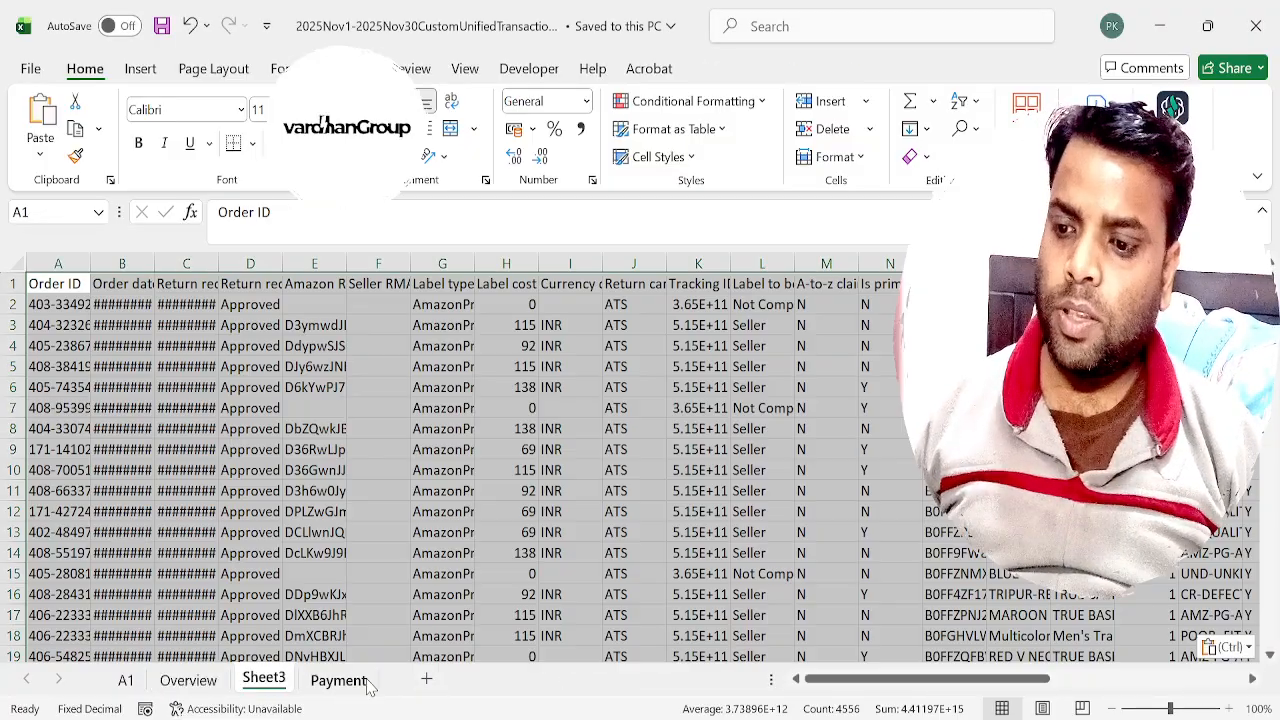
# Autofit columns B and C so the order dates and return request dates fit.
pyautogui.press('Right')
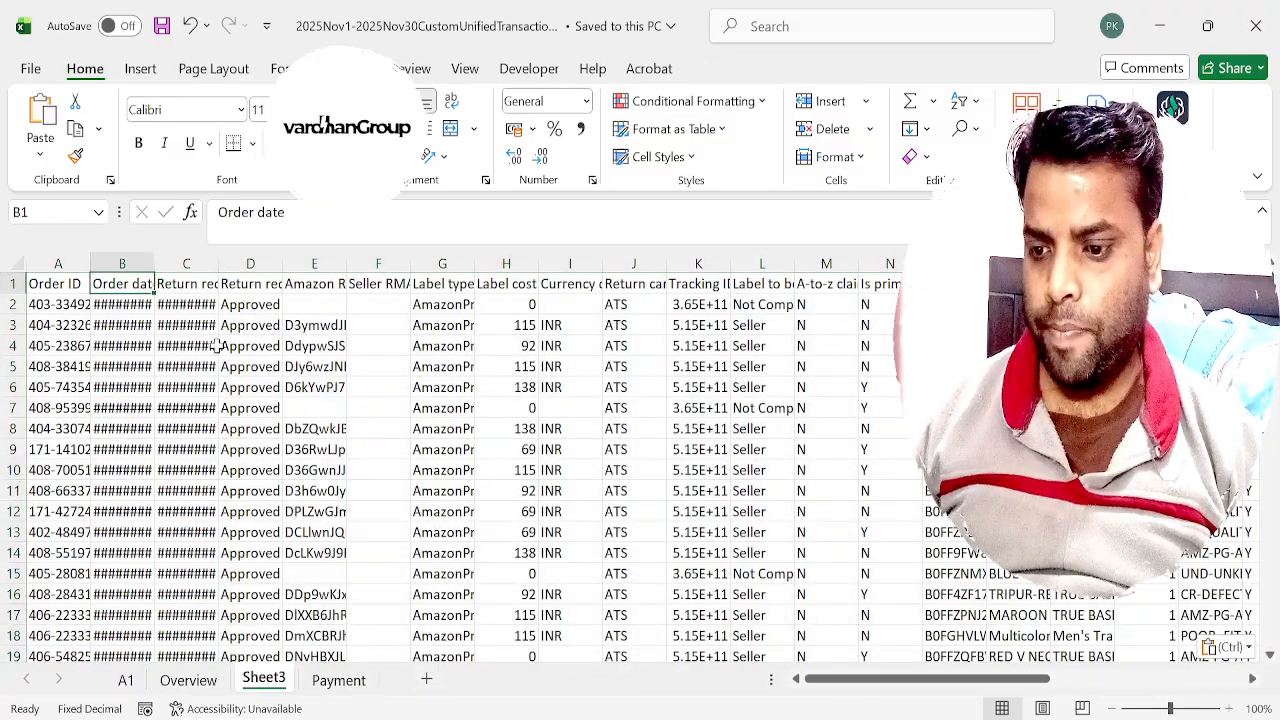
pyautogui.doubleClick(155, 263)
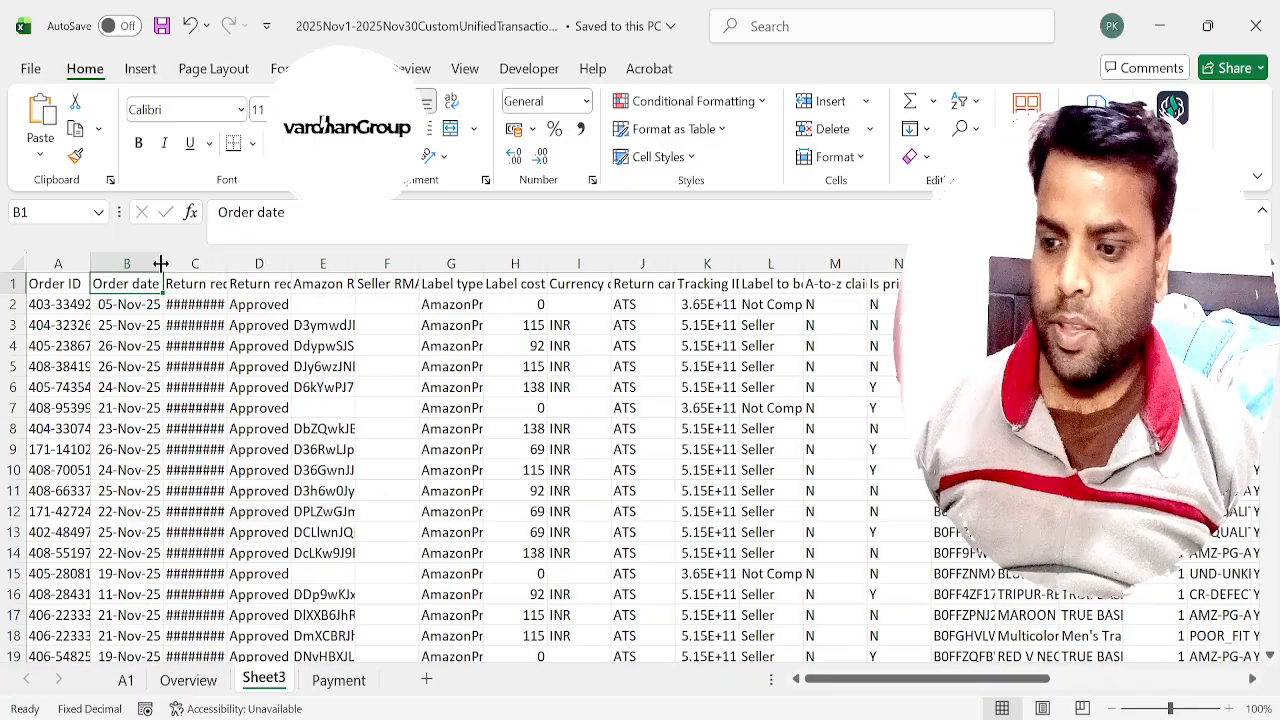
pyautogui.doubleClick(227, 262)
pyautogui.click(230, 255)
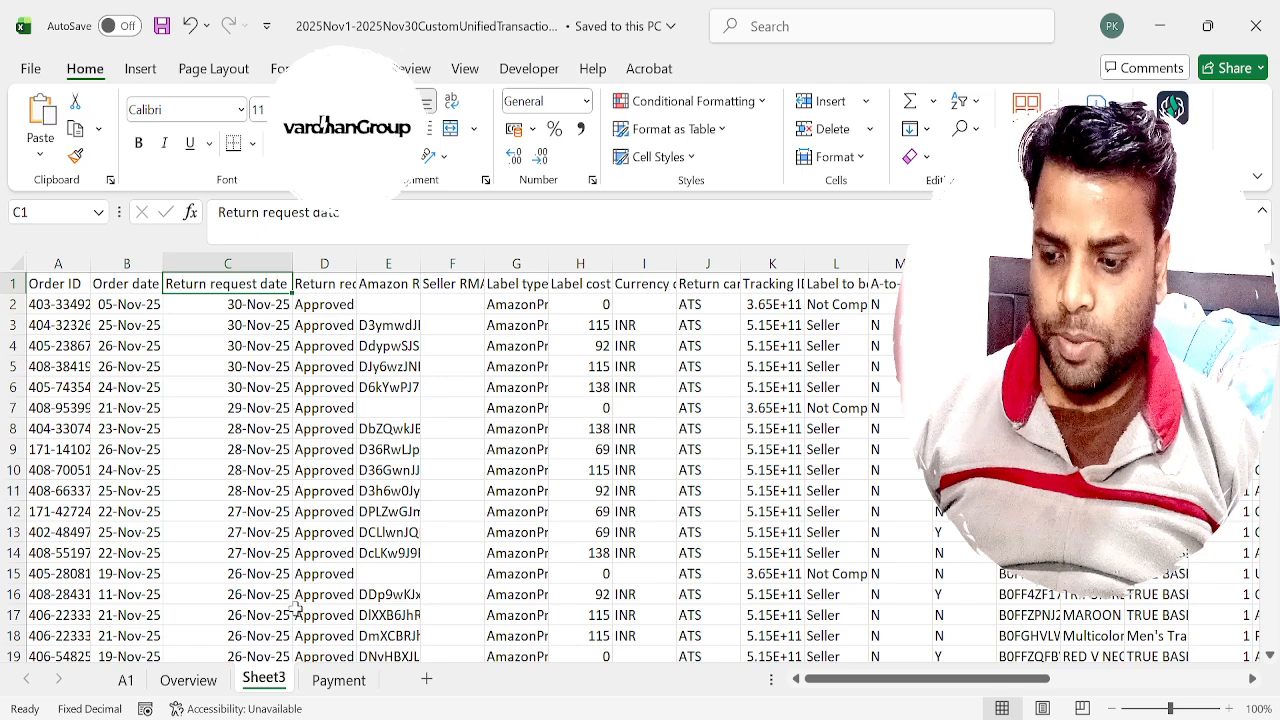
# Rename the new sheet with the pasted return data as Return.
pyautogui.doubleClick(278, 681)
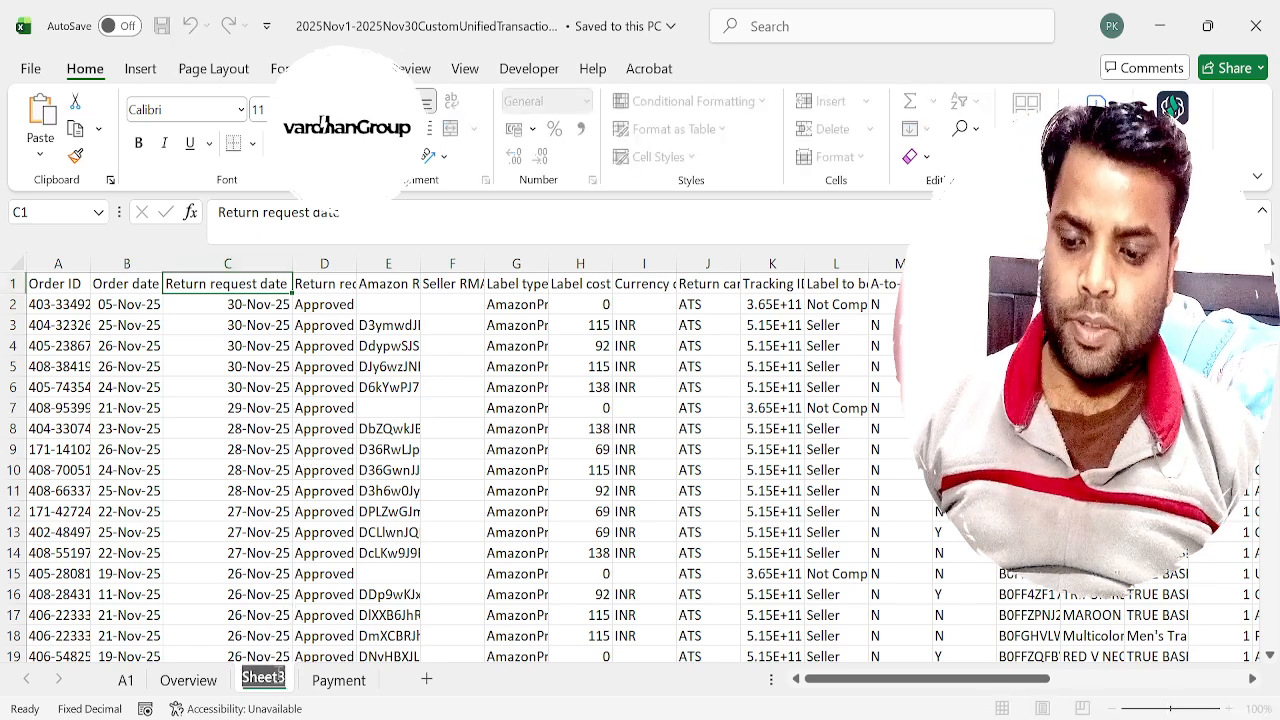
pyautogui.write('Return')
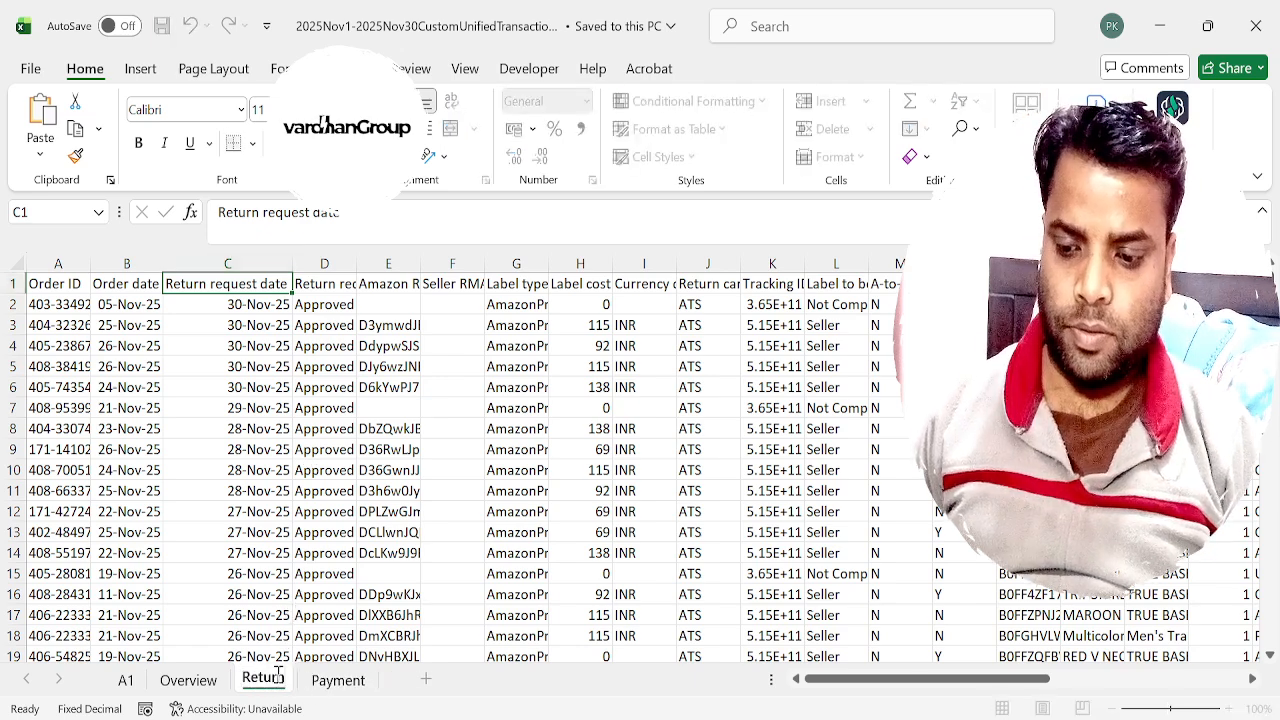
pyautogui.press('Return')
# Enter the header Stage in J3 of the Overview sheet.
pyautogui.hotkey('ctrl', 'pageup')
pyautogui.press('Right')
pyautogui.press('Right')
pyautogui.press('Right')
pyautogui.press('Right')
pyautogui.press('Right')
pyautogui.press('Right')
pyautogui.press('Right')
pyautogui.press('Right')
pyautogui.press('Right')
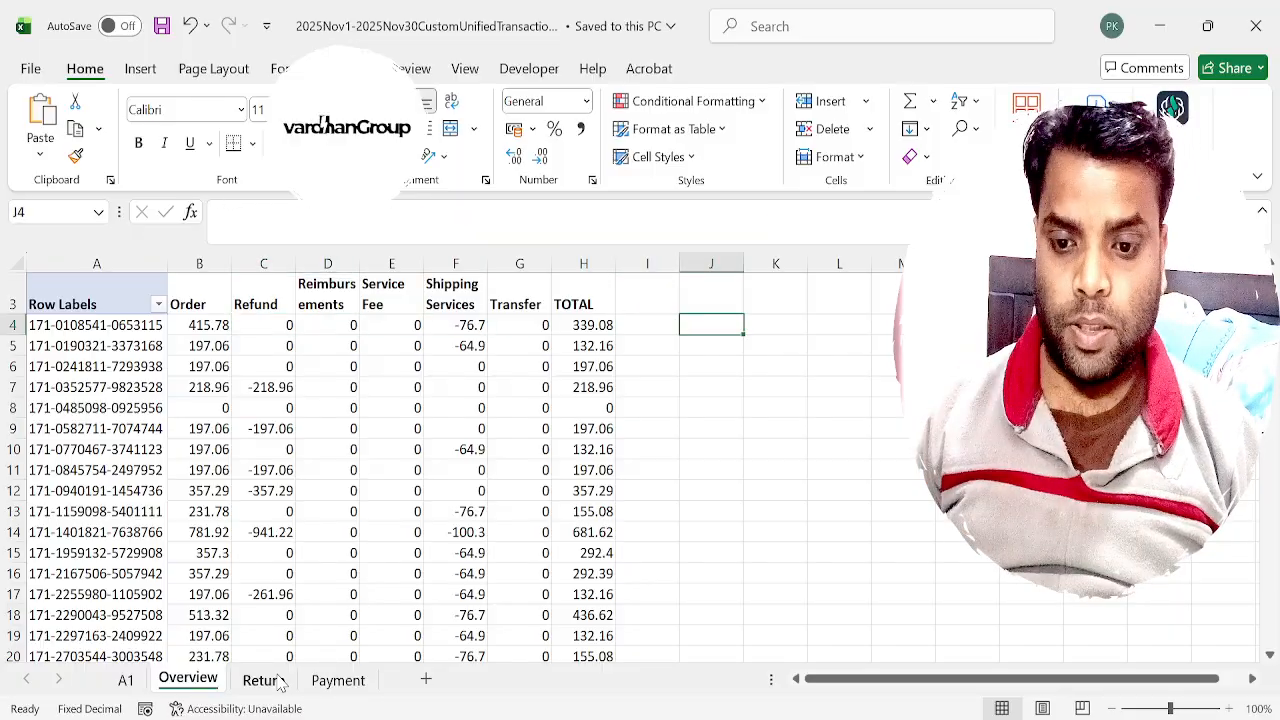
pyautogui.press('Up')
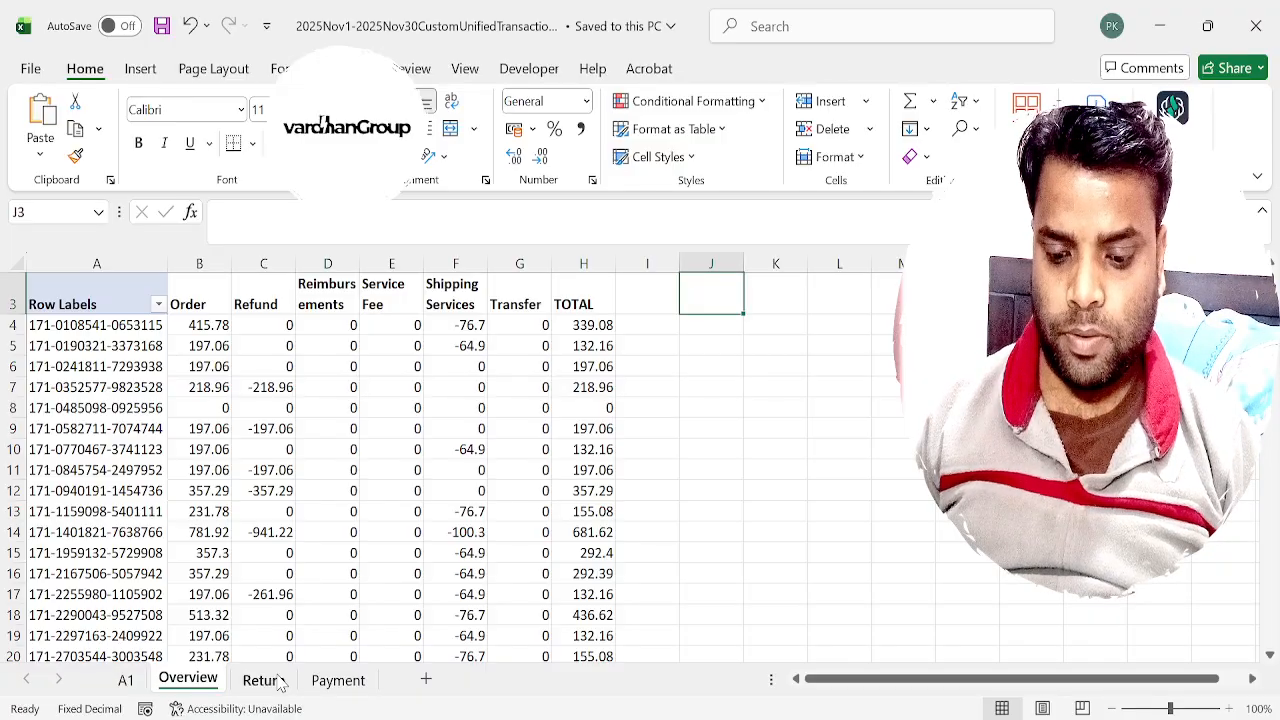
pyautogui.write('Stage')
pyautogui.press('Return')
# Start a VLOOKUP formula in J4 of Overview with the order id in A4 as the lookup value.
pyautogui.write('=vlookup')
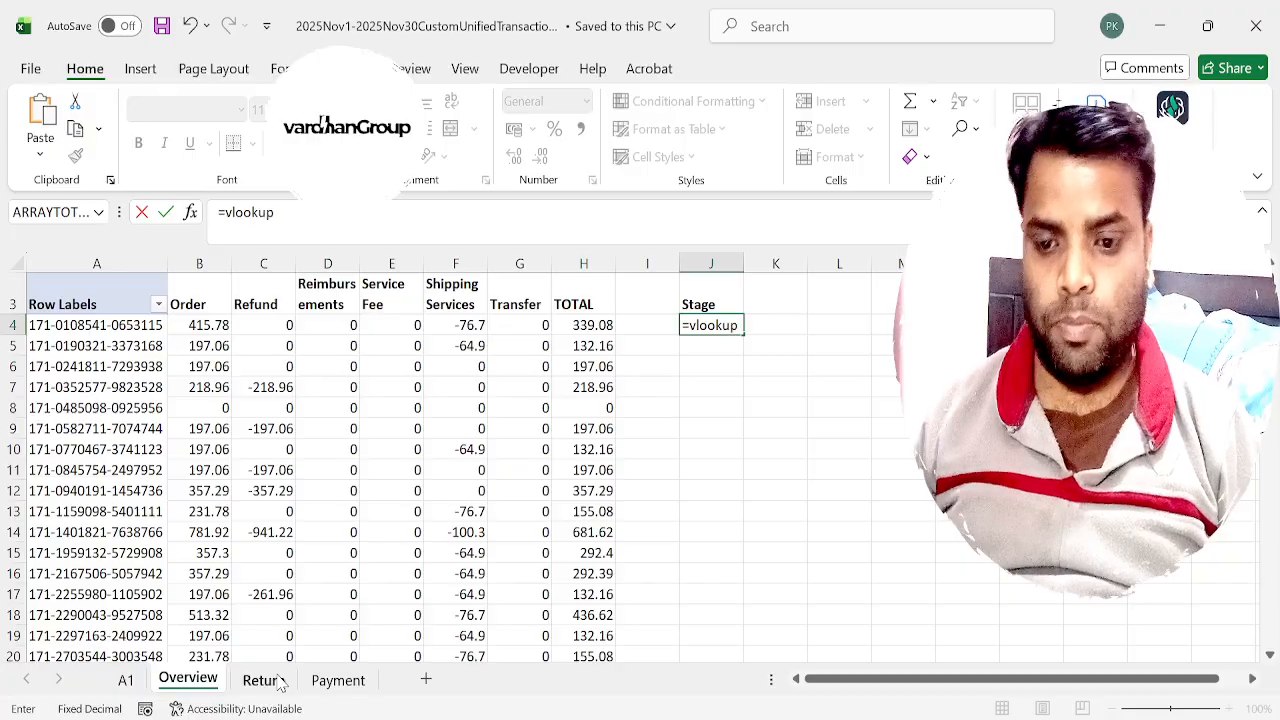
pyautogui.write('(')
pyautogui.press('Left')
pyautogui.press('Left')
pyautogui.press('Left')
pyautogui.press('Left')
pyautogui.press('Left')
pyautogui.press('Left')
pyautogui.press('Left')
pyautogui.press('Left')
pyautogui.press('Left')
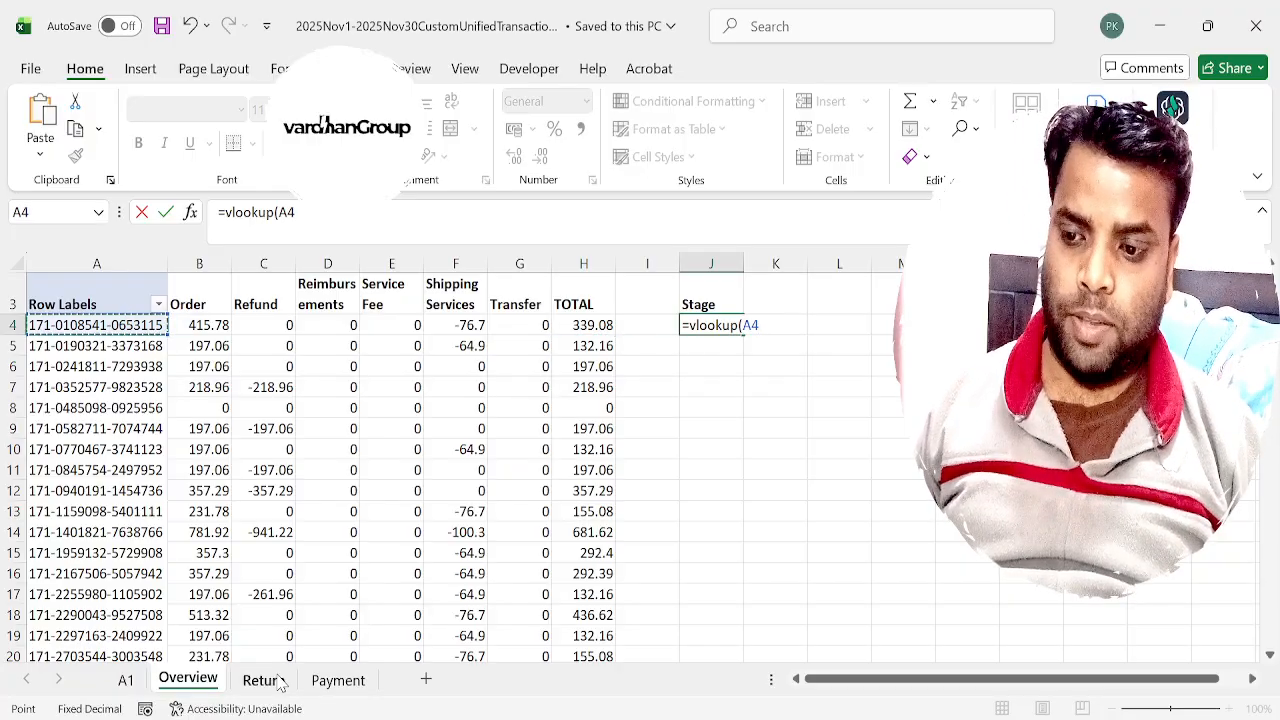
pyautogui.write(',')
# Set the VLOOKUP table array to columns A through U of the Return sheet.
pyautogui.click(279, 683)
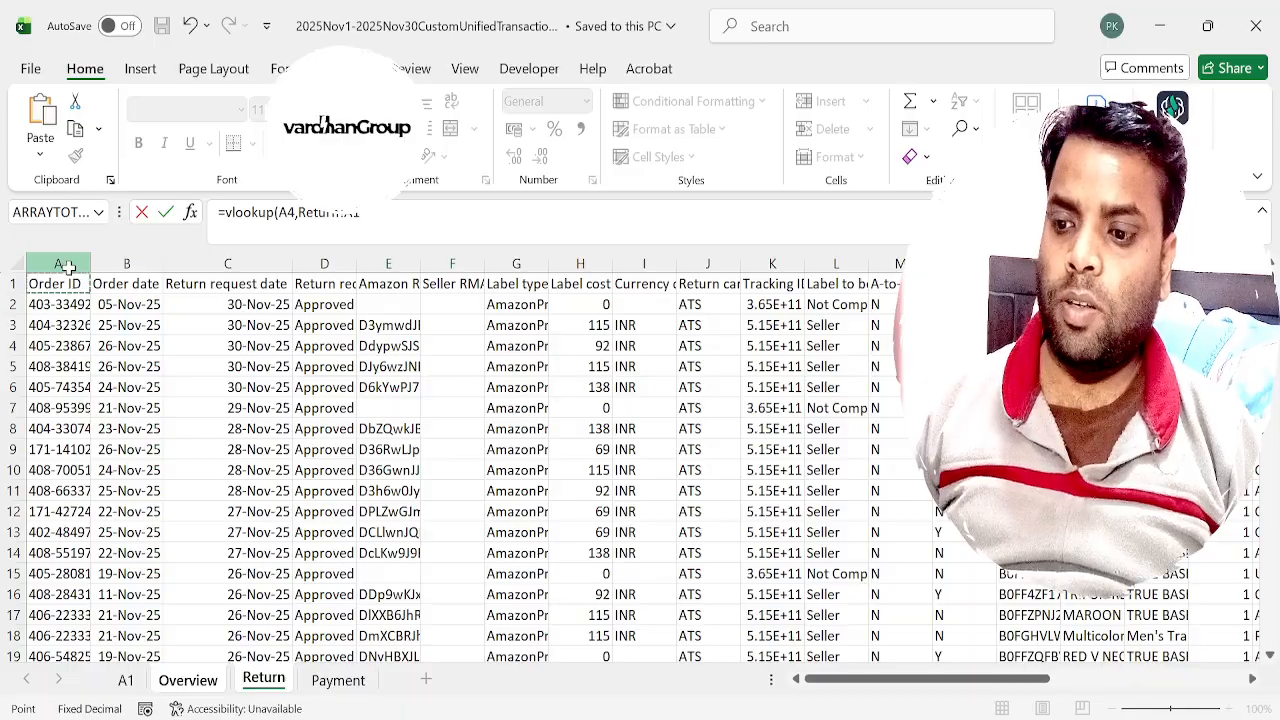
pyautogui.click(68, 263)
pyautogui.hotkey('shift', 'Right')
pyautogui.hotkey('shift', 'Right')
pyautogui.hotkey('shift', 'Right')
pyautogui.hotkey('shift', 'Right')
pyautogui.hotkey('shift', 'Right')
pyautogui.hotkey('shift', 'Right')
pyautogui.hotkey('shift', 'Right')
pyautogui.hotkey('shift', 'Right')
pyautogui.hotkey('shift', 'Right')
pyautogui.hotkey('shift', 'Right')
pyautogui.hotkey('shift', 'Right')
pyautogui.hotkey('shift', 'Right')
pyautogui.hotkey('shift', 'Right')
pyautogui.hotkey('shift', 'Right')
pyautogui.hotkey('shift', 'Right')
pyautogui.hotkey('shift', 'Right')
pyautogui.hotkey('shift', 'Right')
pyautogui.hotkey('shift', 'Right')
pyautogui.hotkey('shift', 'Right')
pyautogui.hotkey('shift', 'Right')
pyautogui.hotkey('shift', 'Right')
pyautogui.hotkey('shift', 'Right')
pyautogui.hotkey('shift', 'Right')
pyautogui.hotkey('shift', 'Right')
pyautogui.hotkey('shift', 'Right')
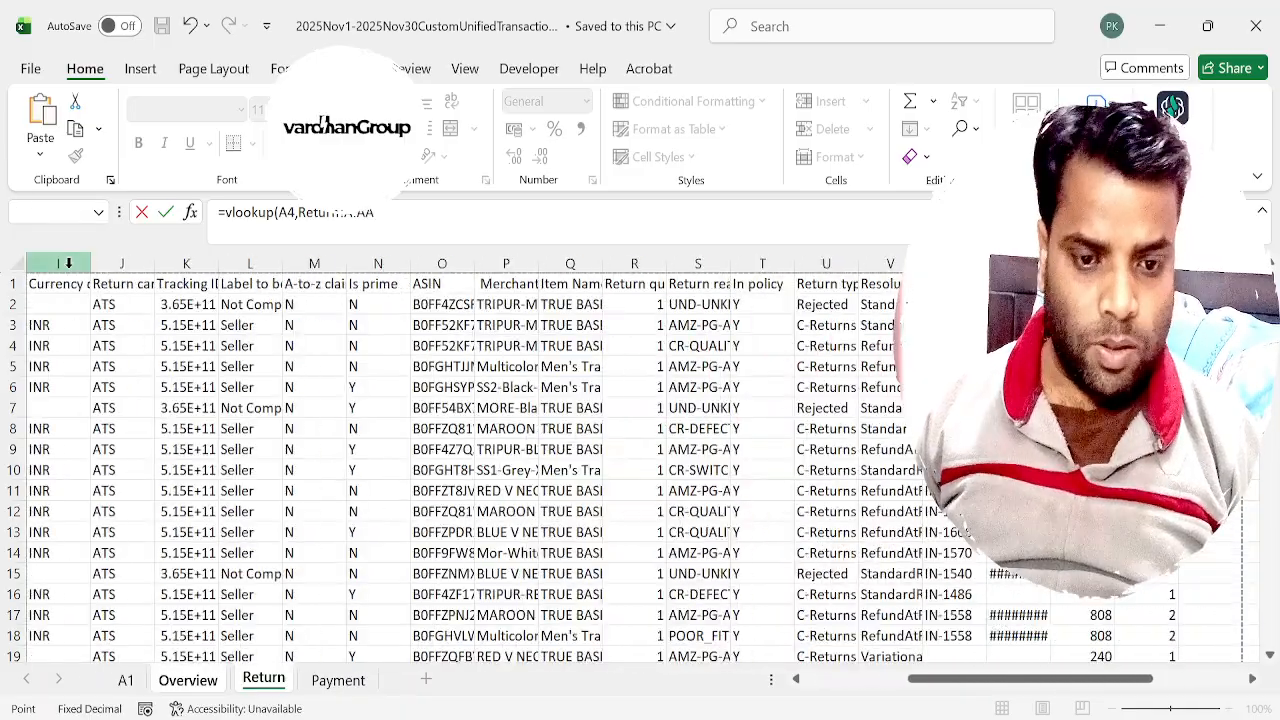
pyautogui.hotkey('shift', 'Left')
pyautogui.hotkey('shift', 'Left')
pyautogui.hotkey('shift', 'Left')
pyautogui.hotkey('shift', 'Left')
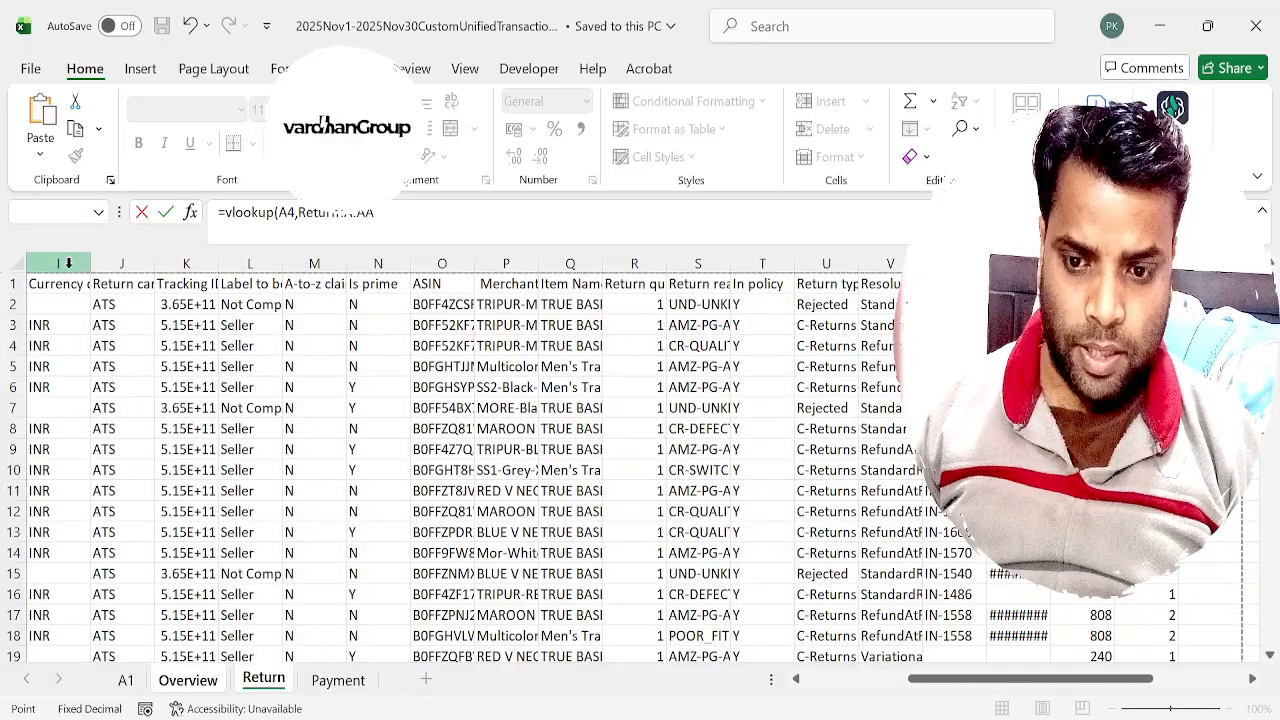
pyautogui.hotkey('shift', 'Left')
pyautogui.hotkey('shift', 'Left')
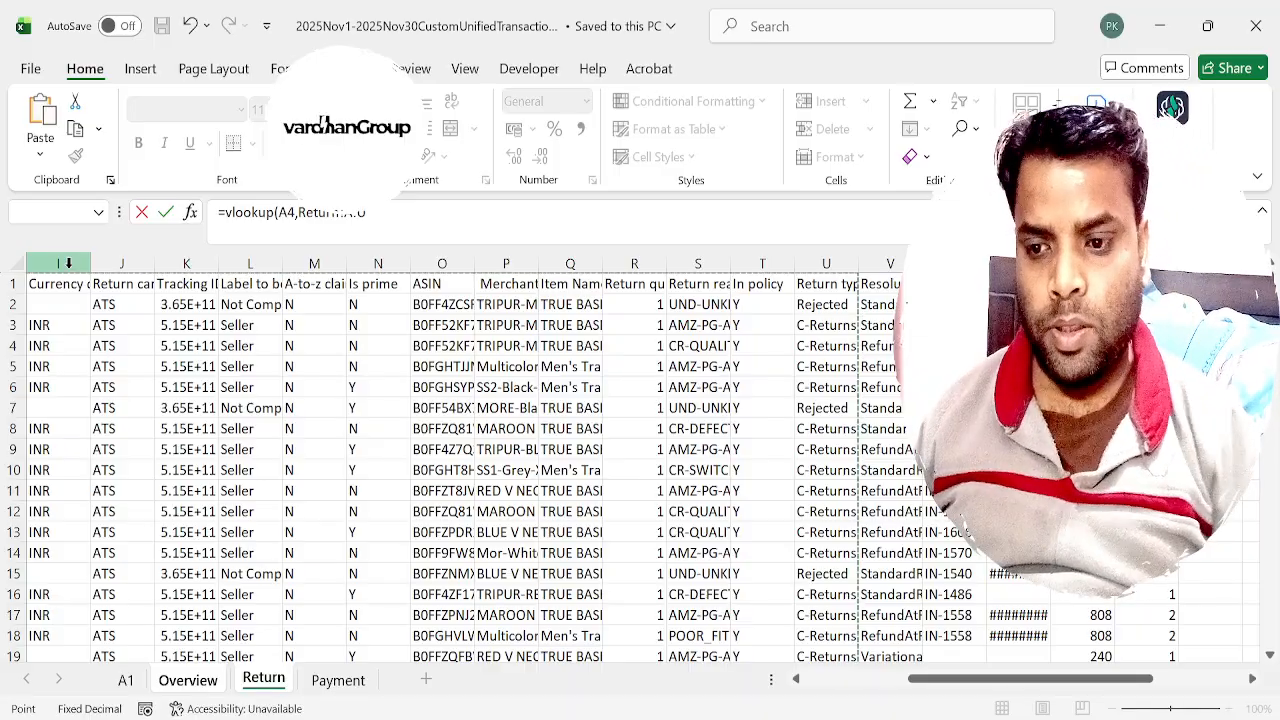
# Make the lookup range absolute and complete the VLOOKUP with column index 21 and exact match 0.
pyautogui.press('F4')
pyautogui.write(',21,0)')
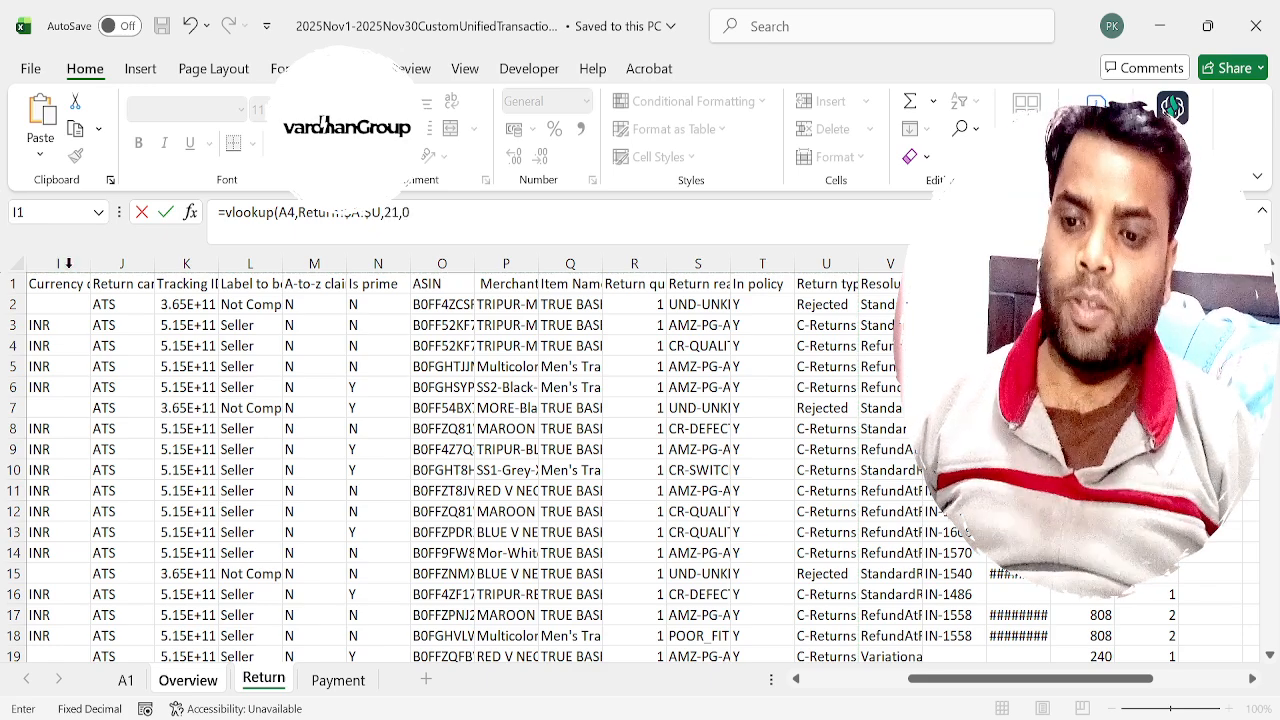
pyautogui.press('Return')
# Copy the VLOOKUP formula from J4 down the Stage column to the last order row.
pyautogui.press('Up')
pyautogui.hotkey('ctrl', 'c')
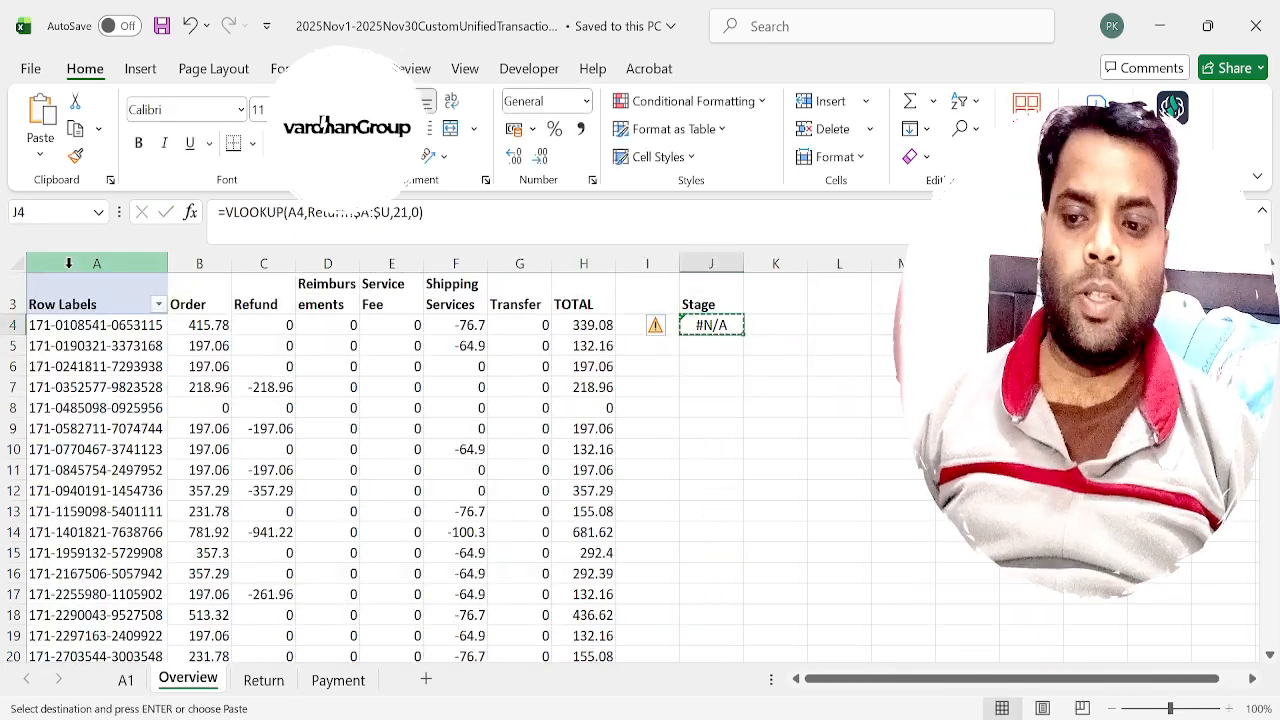
pyautogui.press('Left')
pyautogui.press('Left')
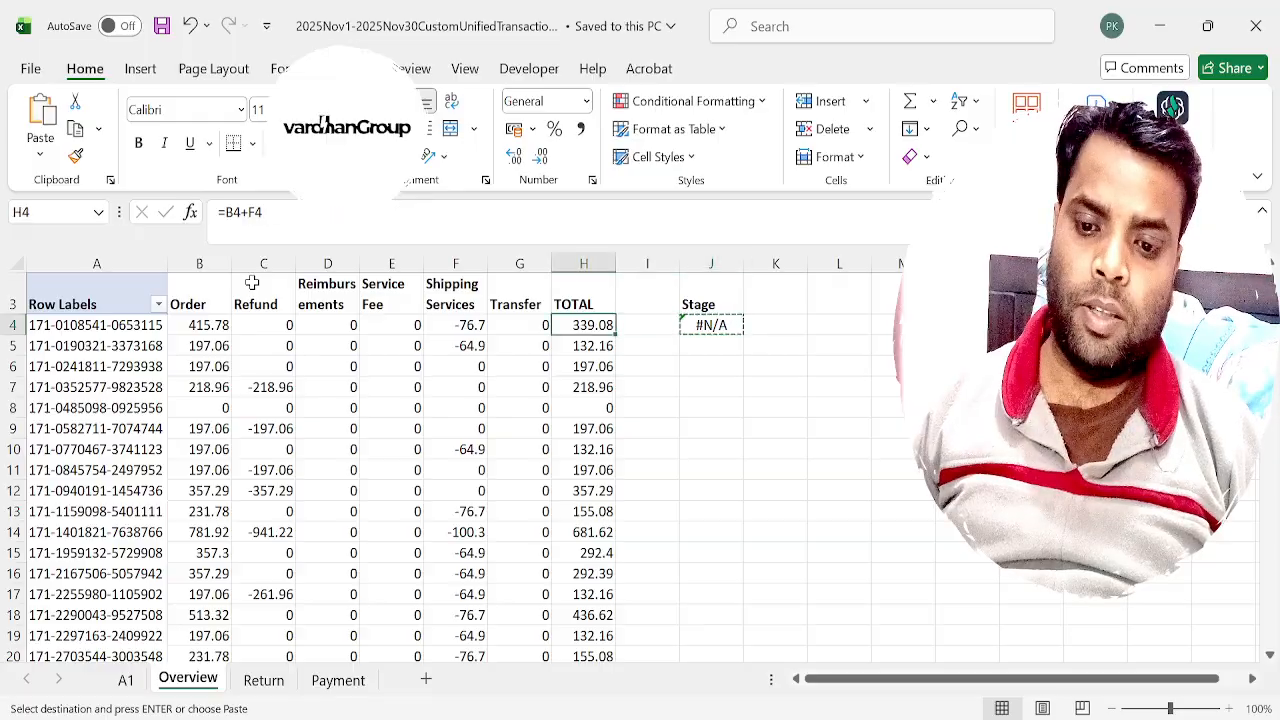
pyautogui.hotkey('ctrl', 'Down')
pyautogui.press('Right')
pyautogui.press('Right')
pyautogui.hotkey('ctrl', 'v')
pyautogui.hotkey('ctrl', 'shift', 'Up')
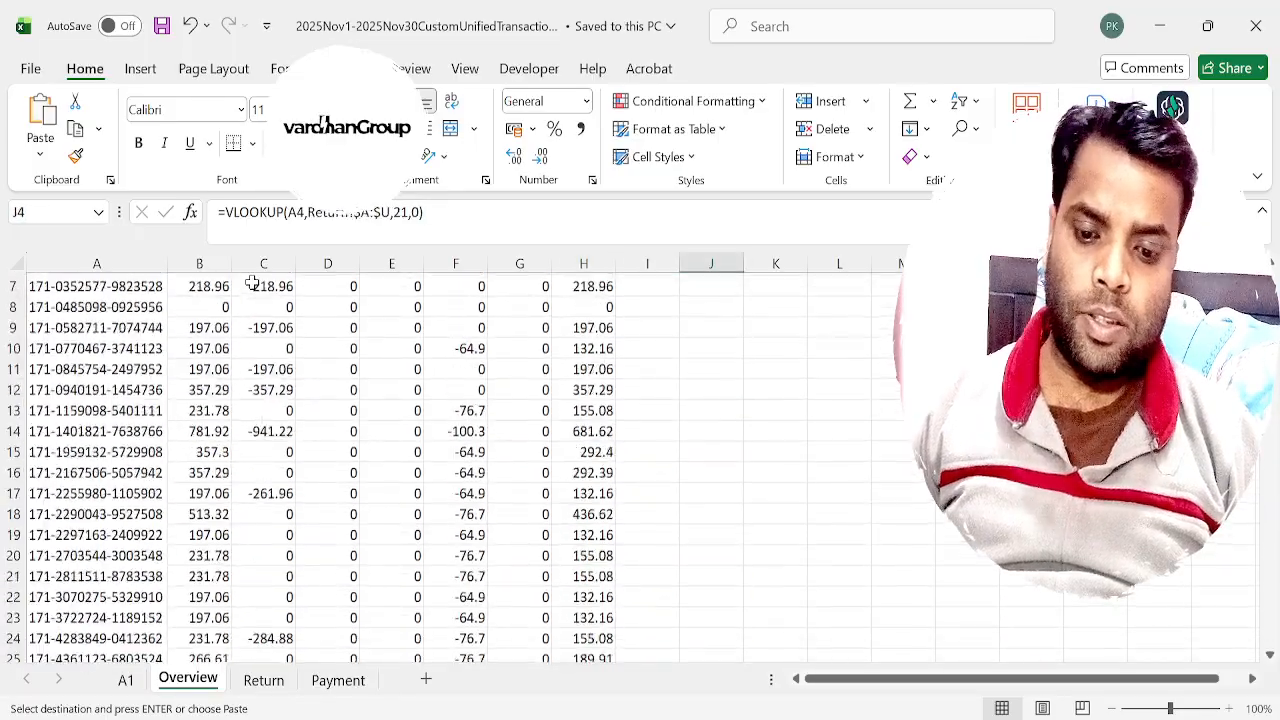
pyautogui.hotkey('ctrl', 'v')
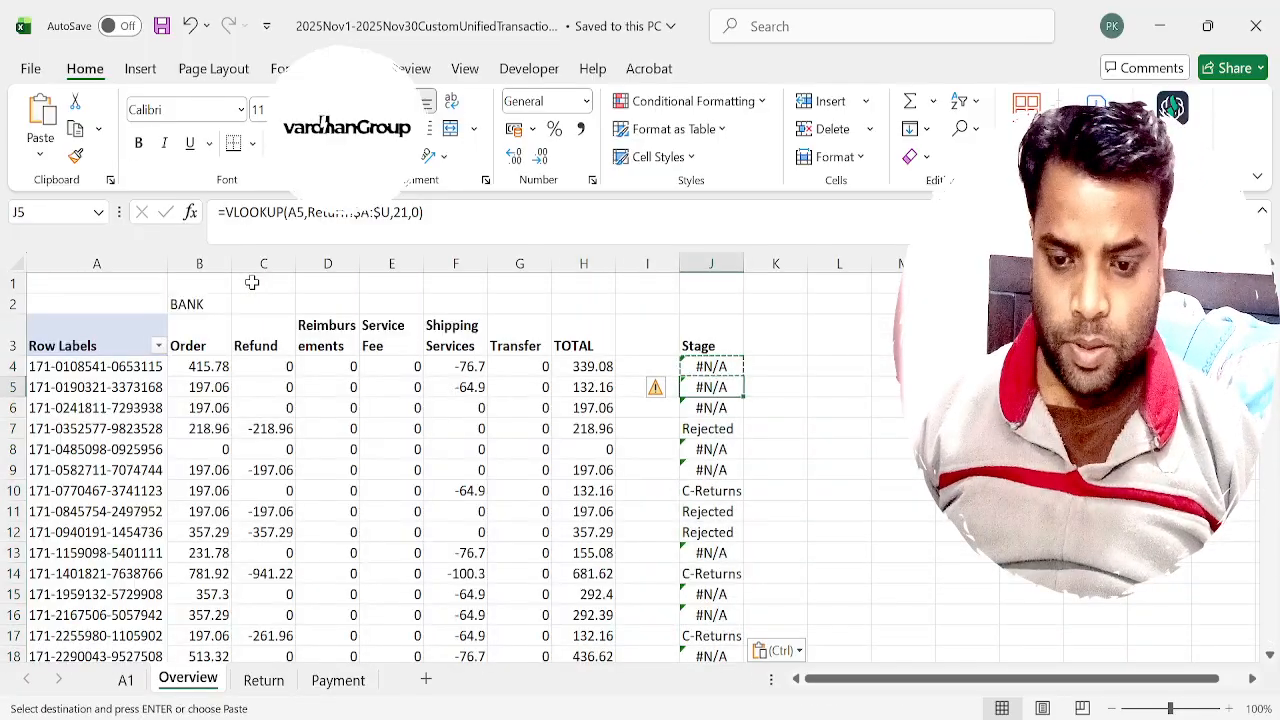
# Examine the looked-up stages in the first rows of the Stage column.
pyautogui.press('Down')
pyautogui.press('Down')
pyautogui.press('Down')
pyautogui.press('Down')
pyautogui.press('Down')
pyautogui.press('Down')
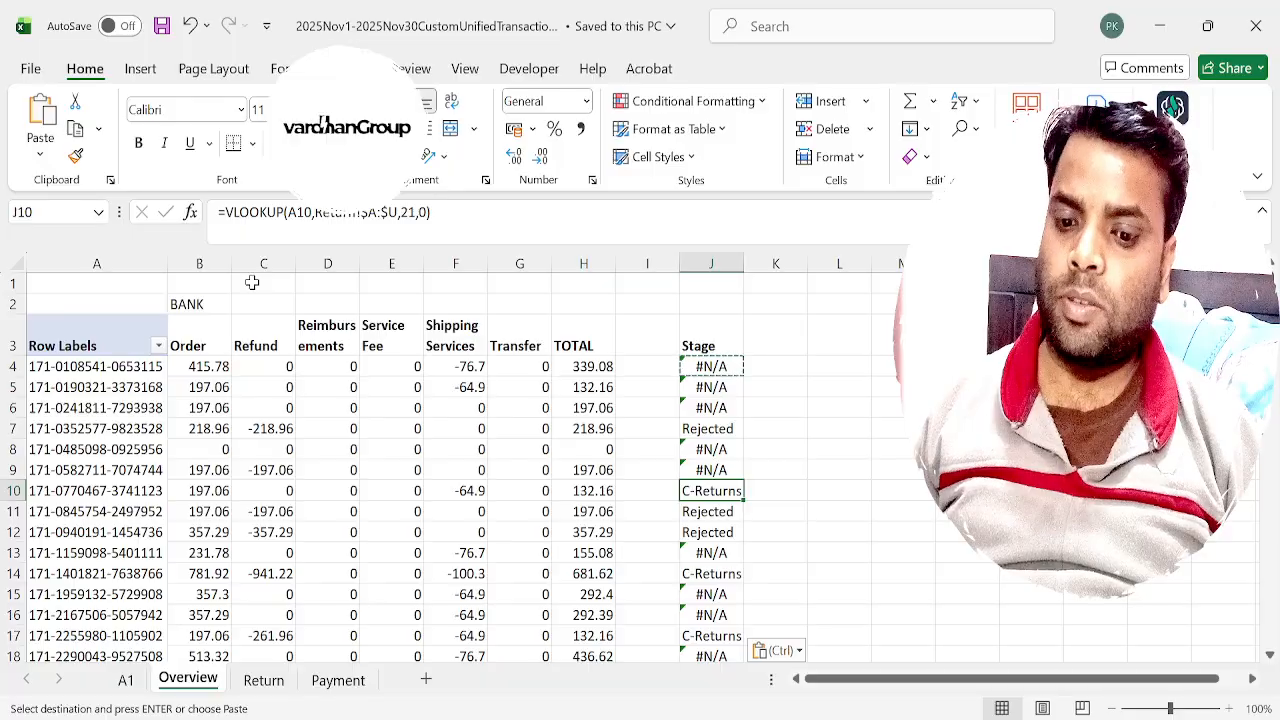
pyautogui.press('Up')
pyautogui.press('Down')
pyautogui.press('Down')
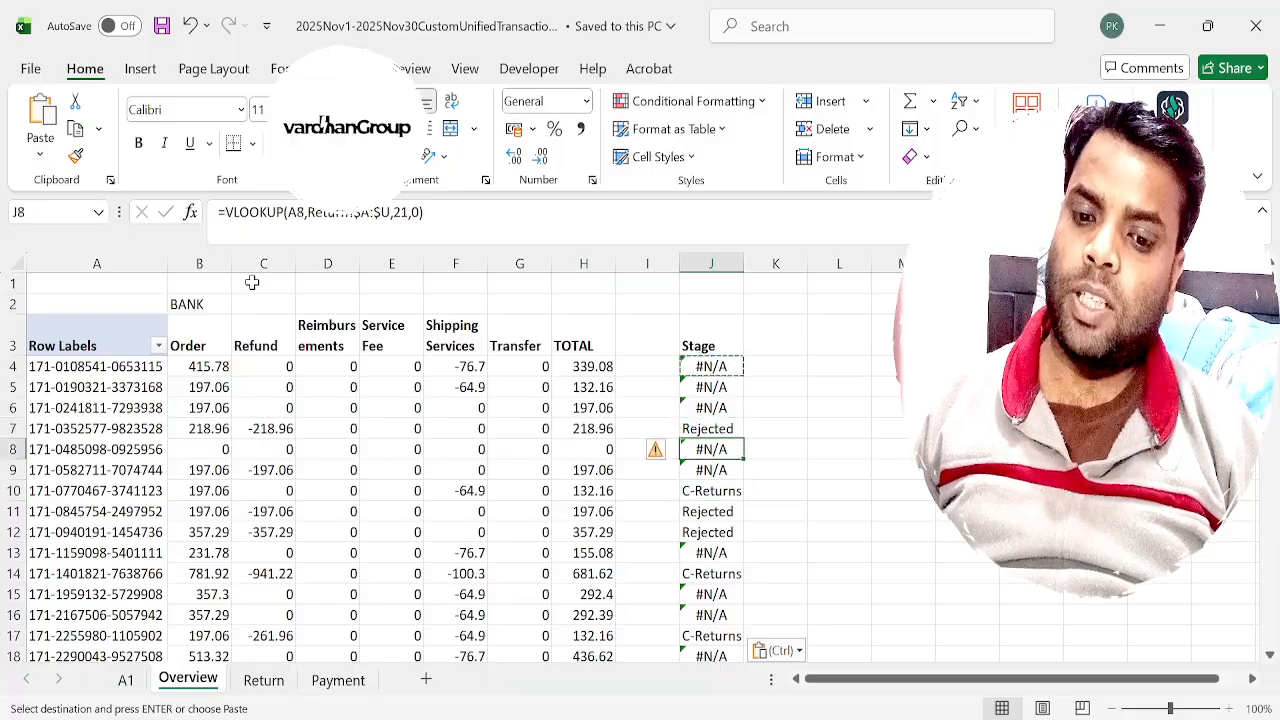
pyautogui.press('Down')
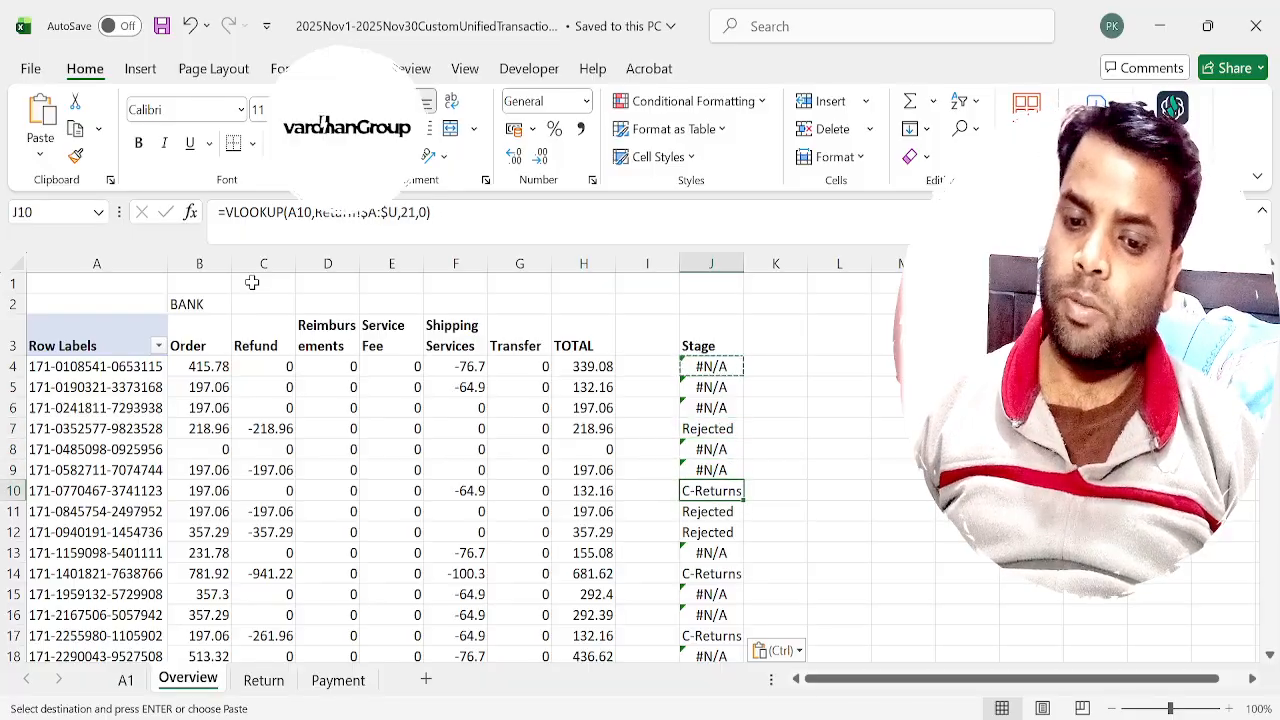
# Wrap the VLOOKUP in J4 in IFERROR with "Sale" as the fallback value.
pyautogui.press('Up')
pyautogui.press('Up')
pyautogui.press('Up')
pyautogui.press('Up')
pyautogui.press('Up')
pyautogui.press('Up')
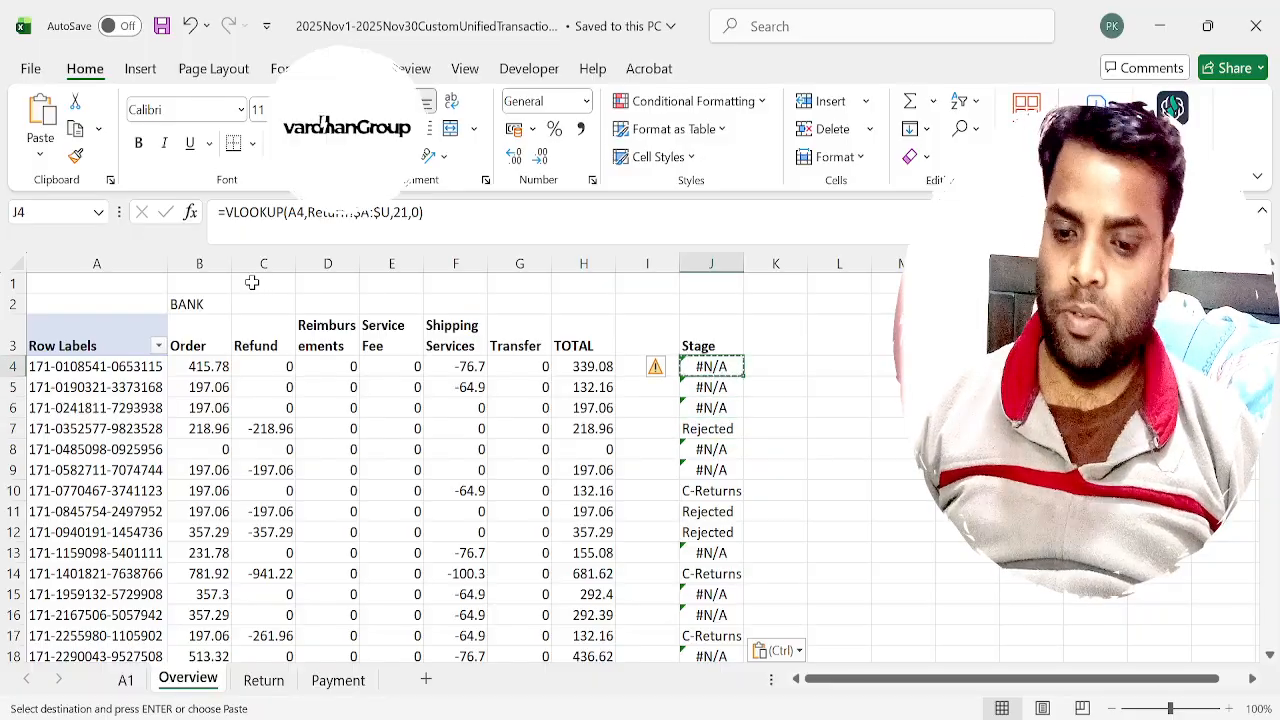
pyautogui.click(228, 210)
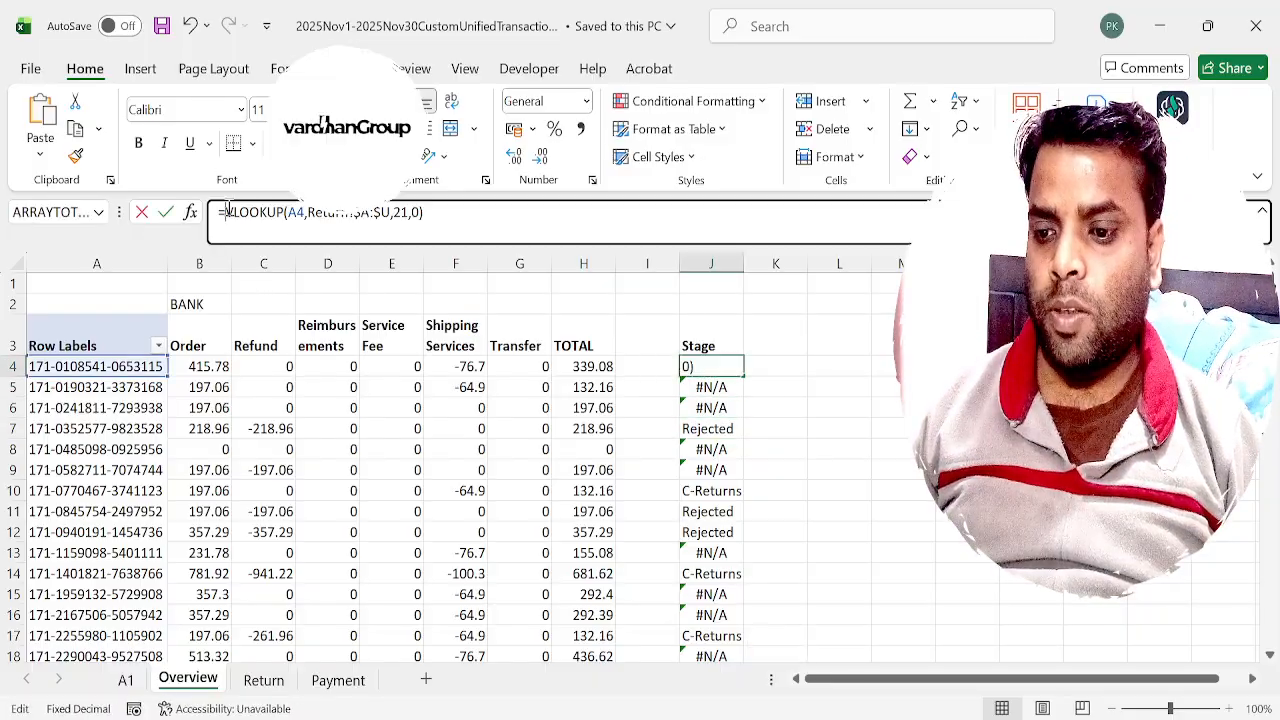
pyautogui.write('iferror(')
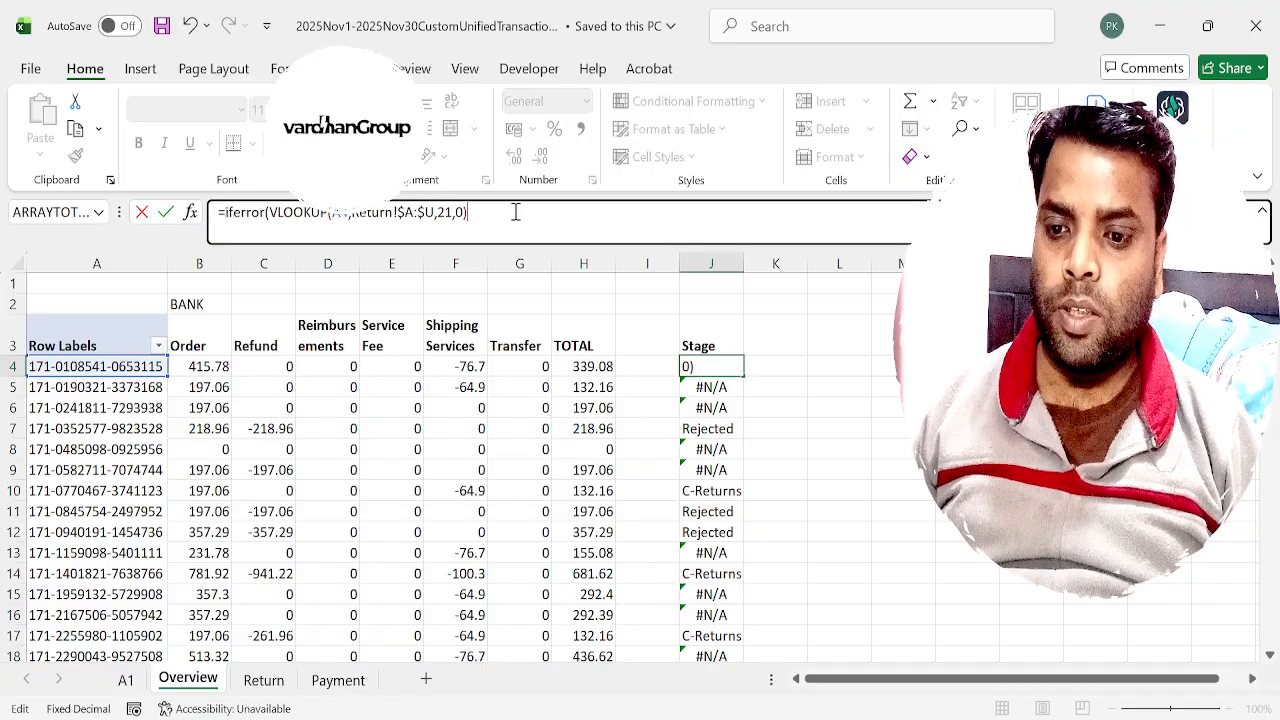
pyautogui.write(',"Del')
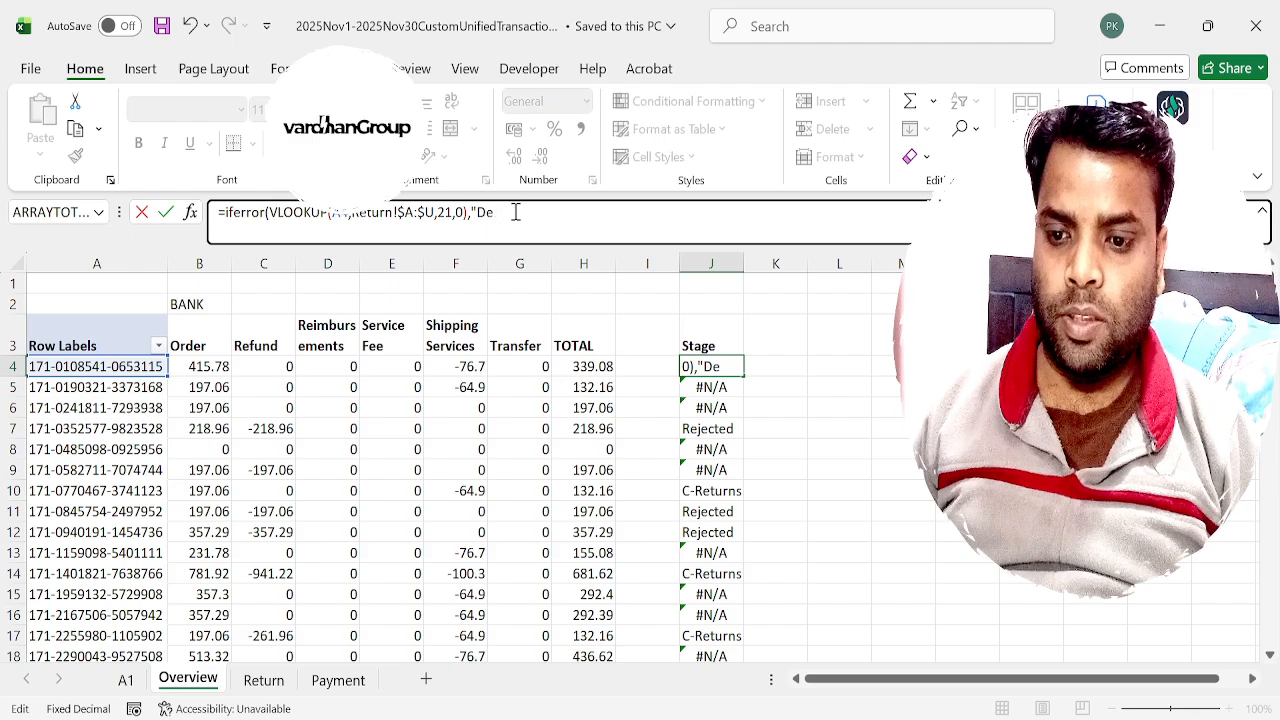
pyautogui.press('BackSpace')
pyautogui.press('BackSpace')
pyautogui.write('Sale")')
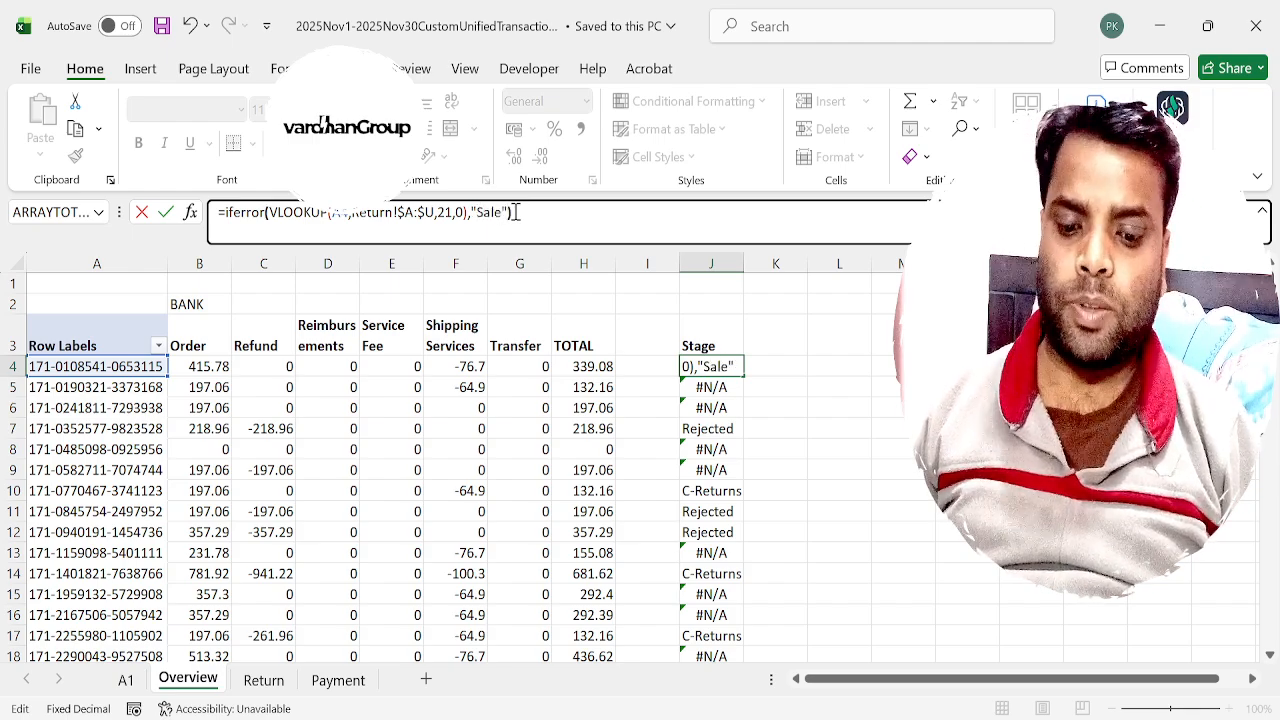
pyautogui.press('Return')
# Copy the IFERROR formula from J4 down the whole Stage column.
pyautogui.press('Up')
pyautogui.hotkey('ctrl', 'c')
pyautogui.hotkey('ctrl', 'shift', 'Down')
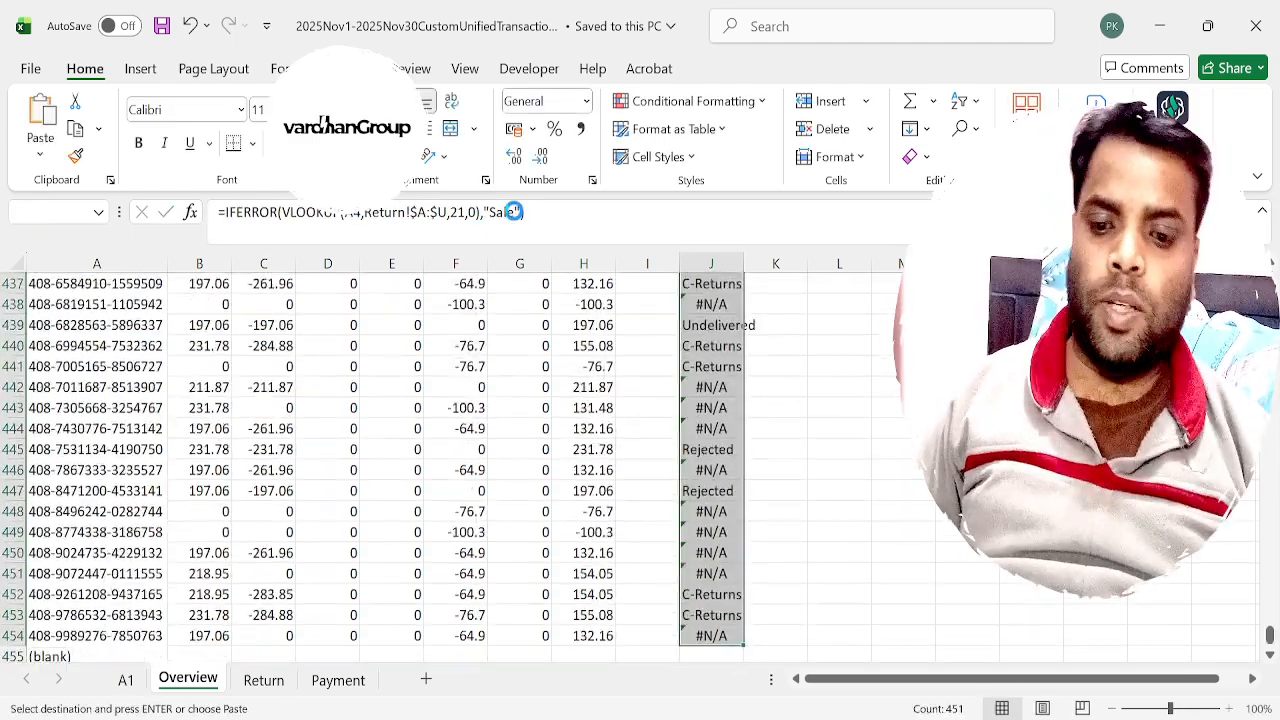
pyautogui.press('Up')
pyautogui.press('Escape')
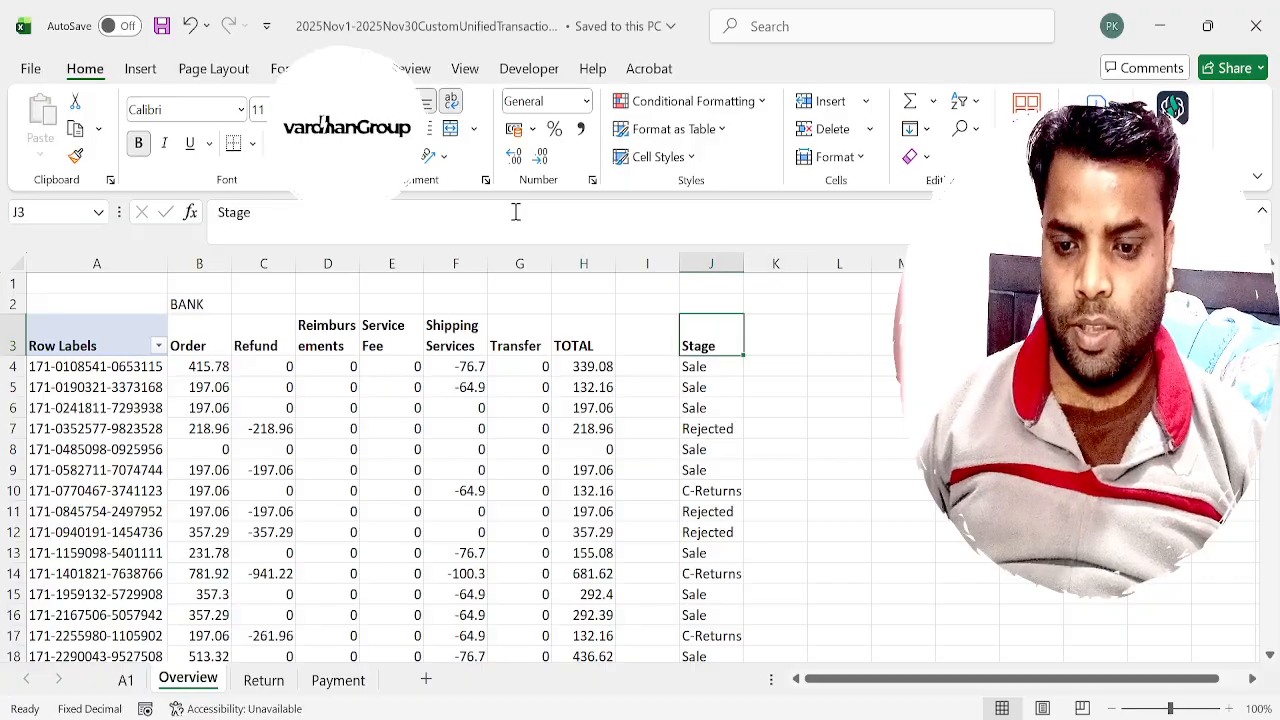
# Add a filter to the Stage header and show only the Amazon CS orders.
pyautogui.hotkey('ctrl', 'shift', 'l')
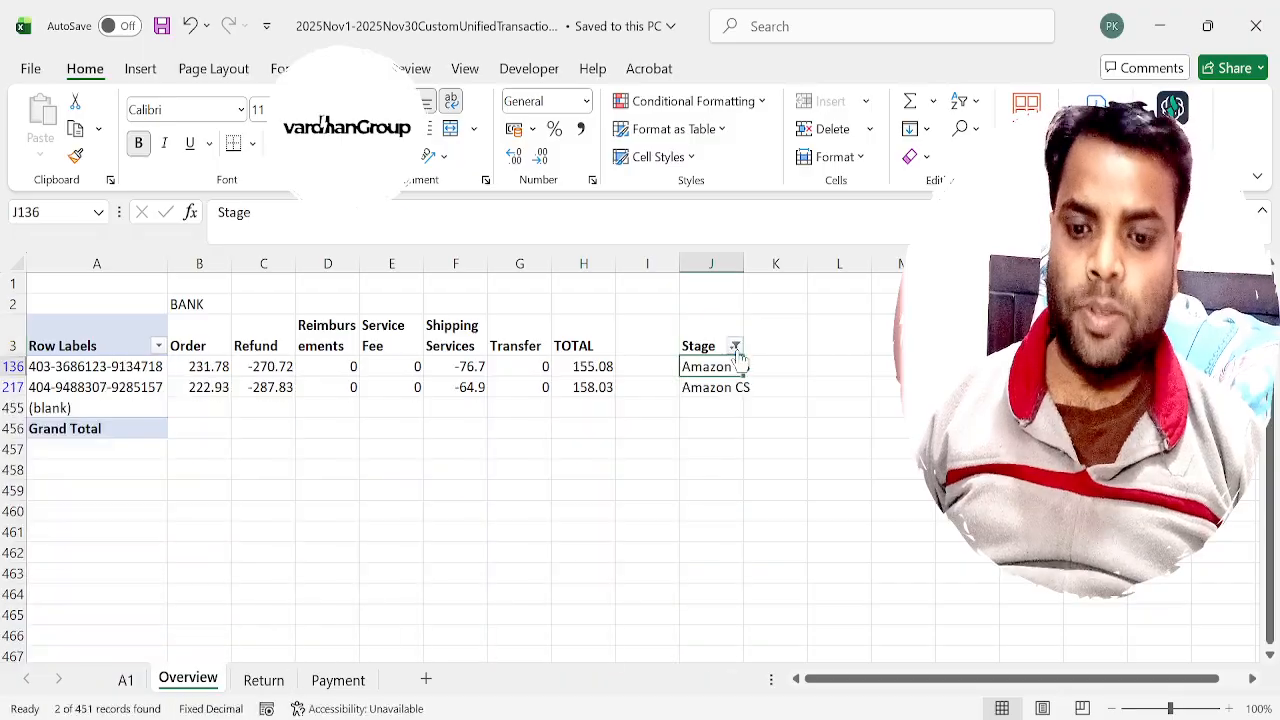
pyautogui.press('Down')
# Examine the order, refund, shipping services and total amounts of the first Amazon CS order.
pyautogui.press('Left')
pyautogui.press('Left')
pyautogui.press('Left')
pyautogui.press('Left')
pyautogui.press('Left')
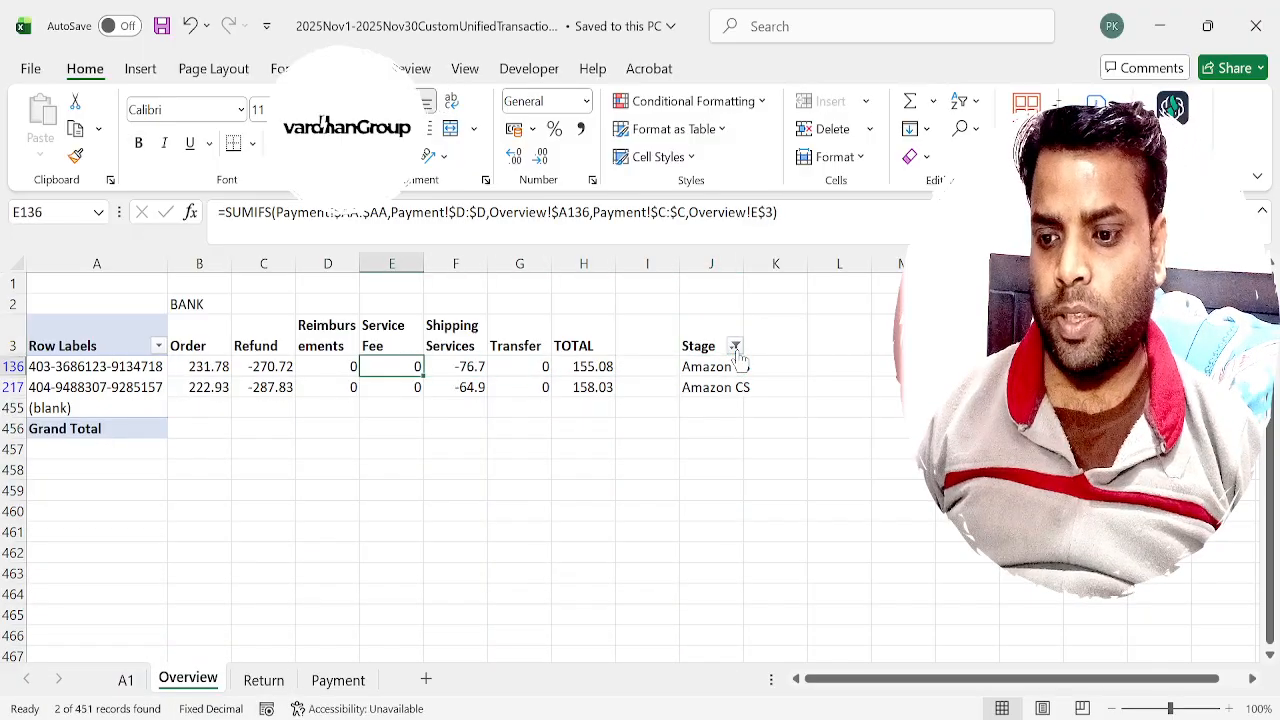
pyautogui.press('Left')
pyautogui.press('Left')
pyautogui.press('Left')
pyautogui.press('Right')
pyautogui.press('Right')
pyautogui.press('Right')
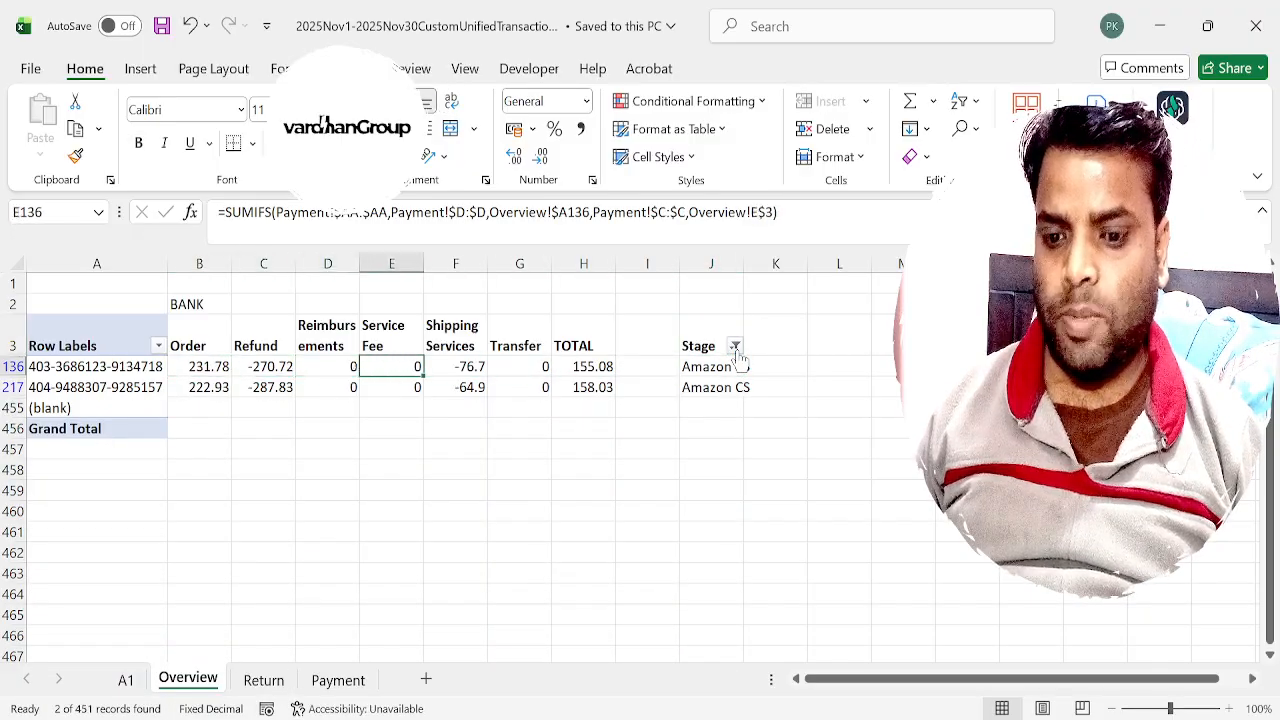
pyautogui.press('Right')
pyautogui.press('Right')
pyautogui.press('Left')
pyautogui.press('Left')
pyautogui.press('Right')
pyautogui.press('Left')
pyautogui.press('Left')
pyautogui.press('Left')
pyautogui.press('Left')
pyautogui.press('Right')
pyautogui.press('Right')
pyautogui.press('Right')
pyautogui.press('Right')
pyautogui.press('Right')
pyautogui.press('Right')
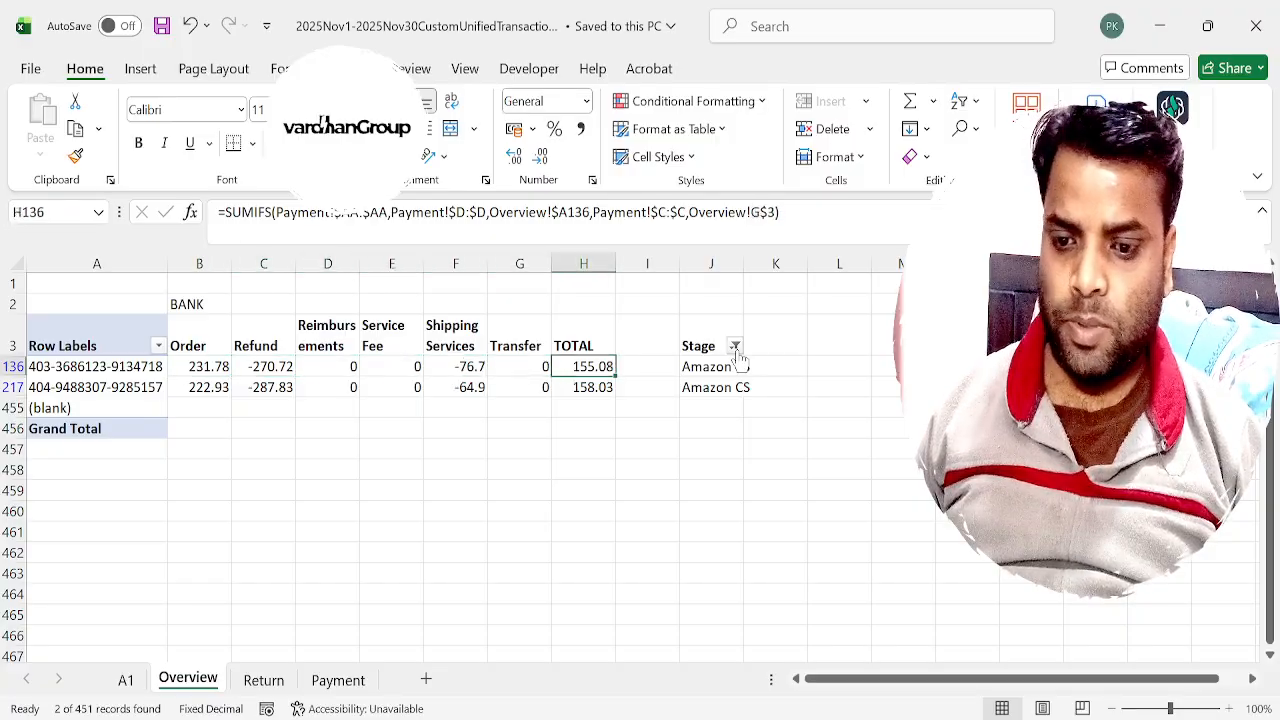
pyautogui.press('Right')
pyautogui.press('Right')
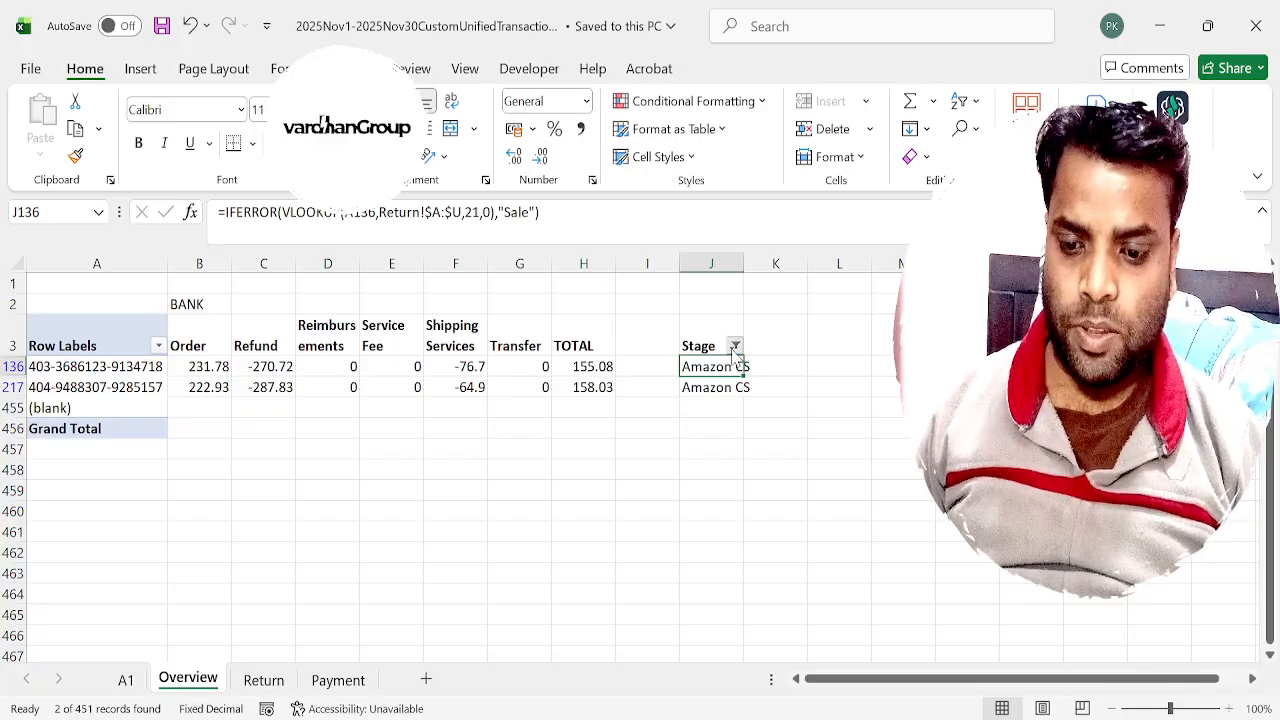
# Change the Stage filter to show only the C-Returns orders.
pyautogui.press('Return')
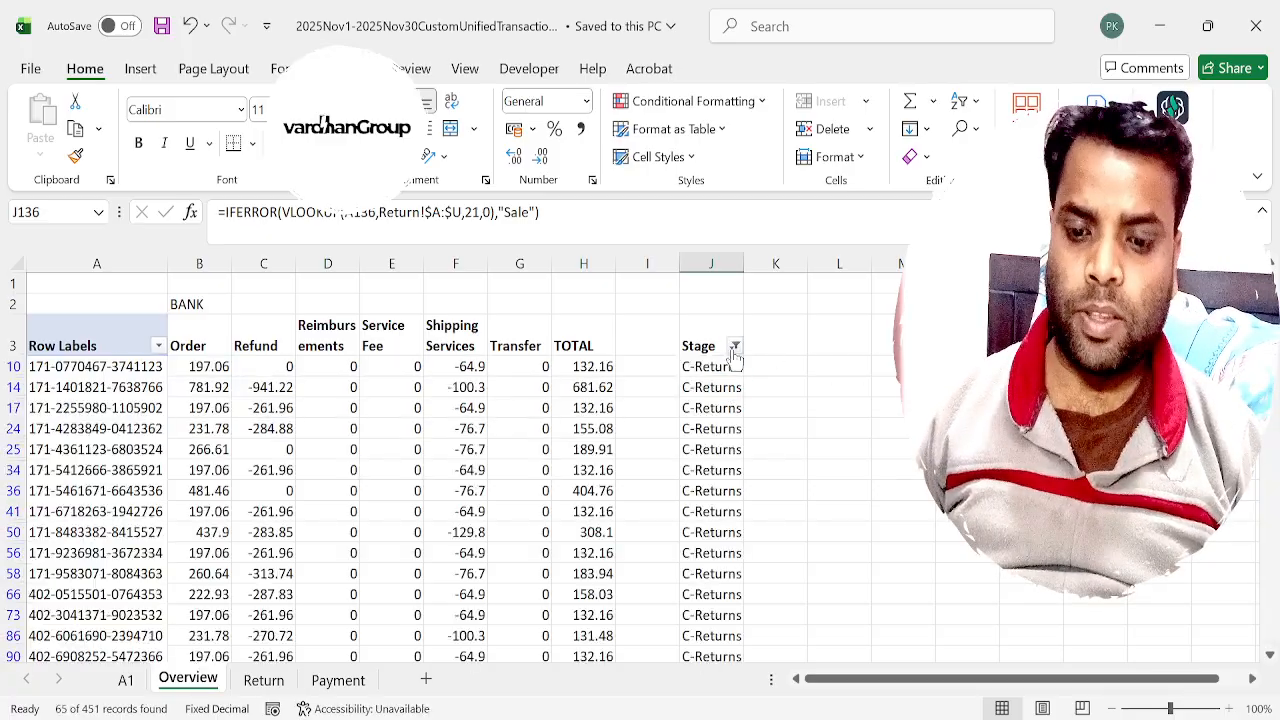
pyautogui.press('Down')
pyautogui.hotkey('ctrl', 'Up')
pyautogui.press('Down')
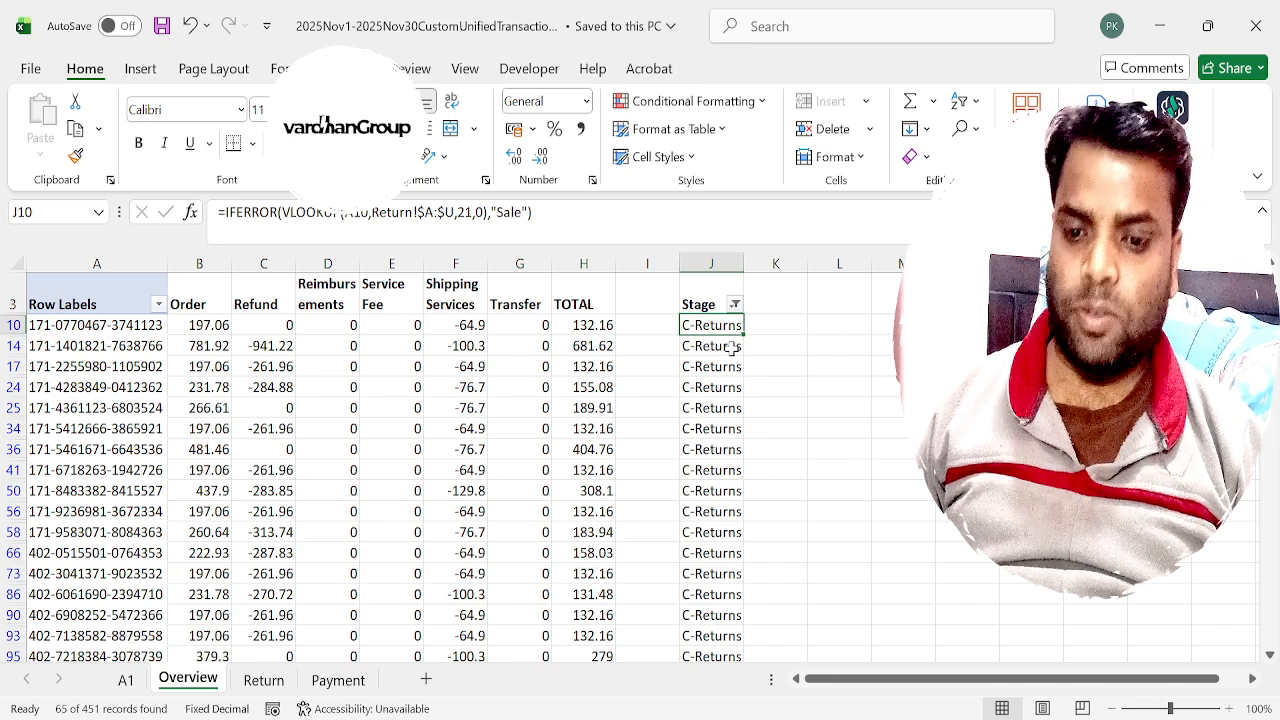
# Examine the order, refund and shipping services amounts of the filtered C-Returns orders.
pyautogui.press('Left')
pyautogui.press('Left')
pyautogui.press('Left')
pyautogui.press('Left')
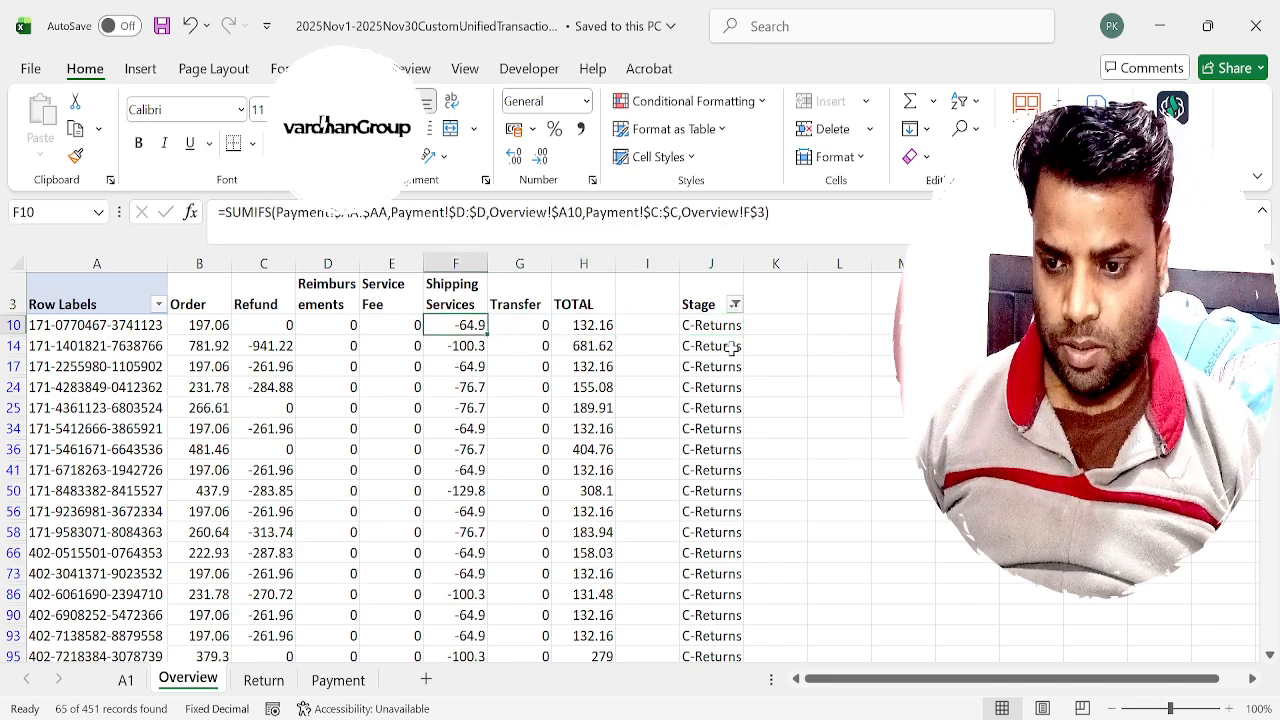
pyautogui.press('Left')
pyautogui.press('Left')
pyautogui.press('Left')
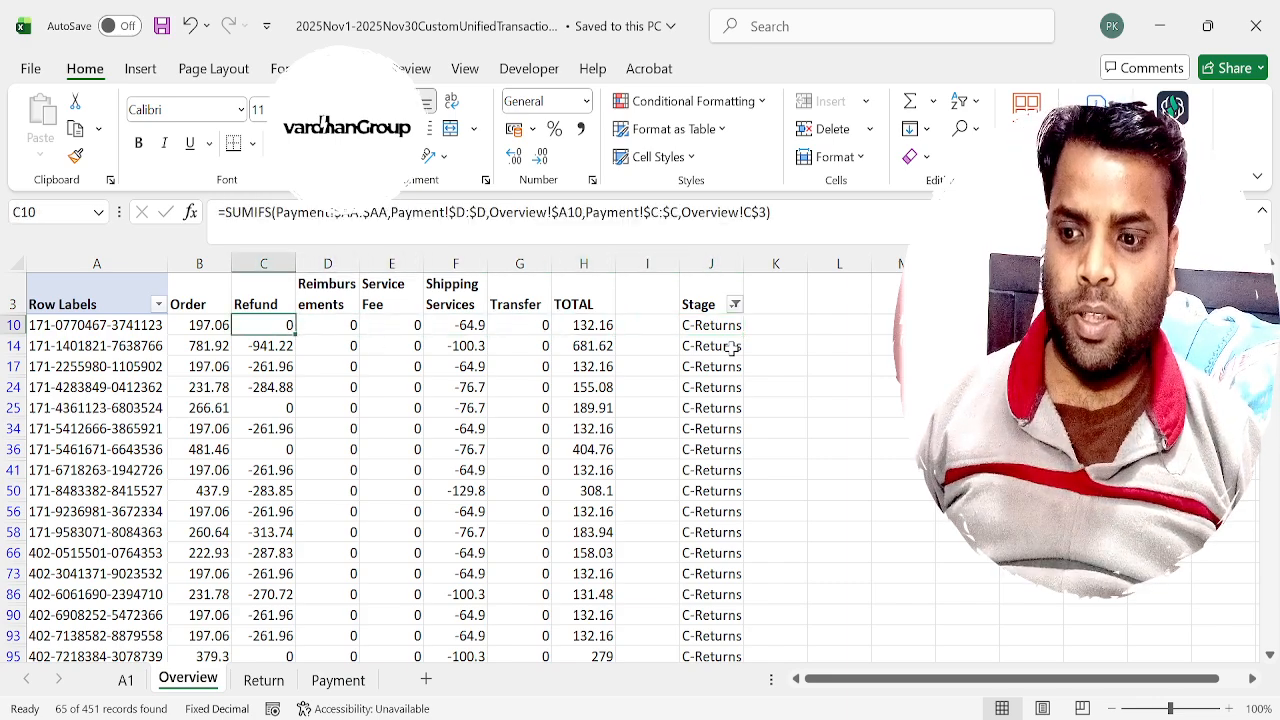
pyautogui.press('Down')
pyautogui.press('Down')
pyautogui.press('Down')
pyautogui.press('Down')
pyautogui.press('Down')
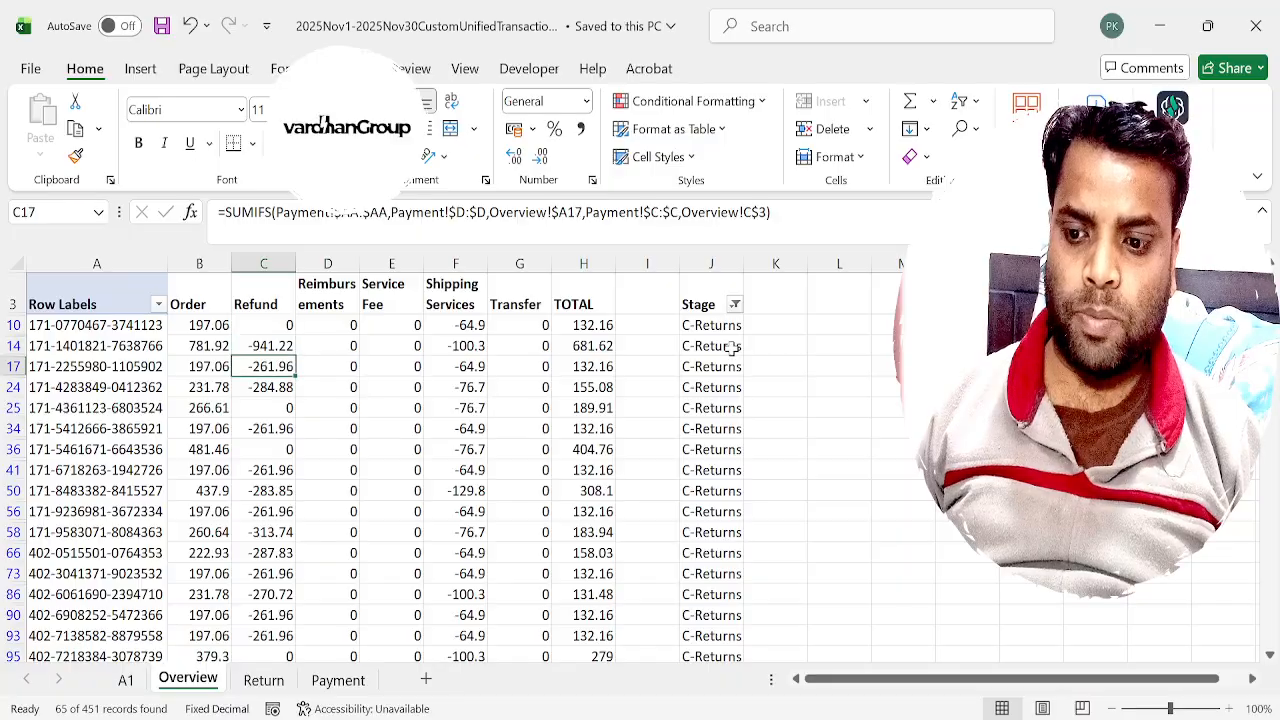
pyautogui.hotkey('ctrl', 'Down')
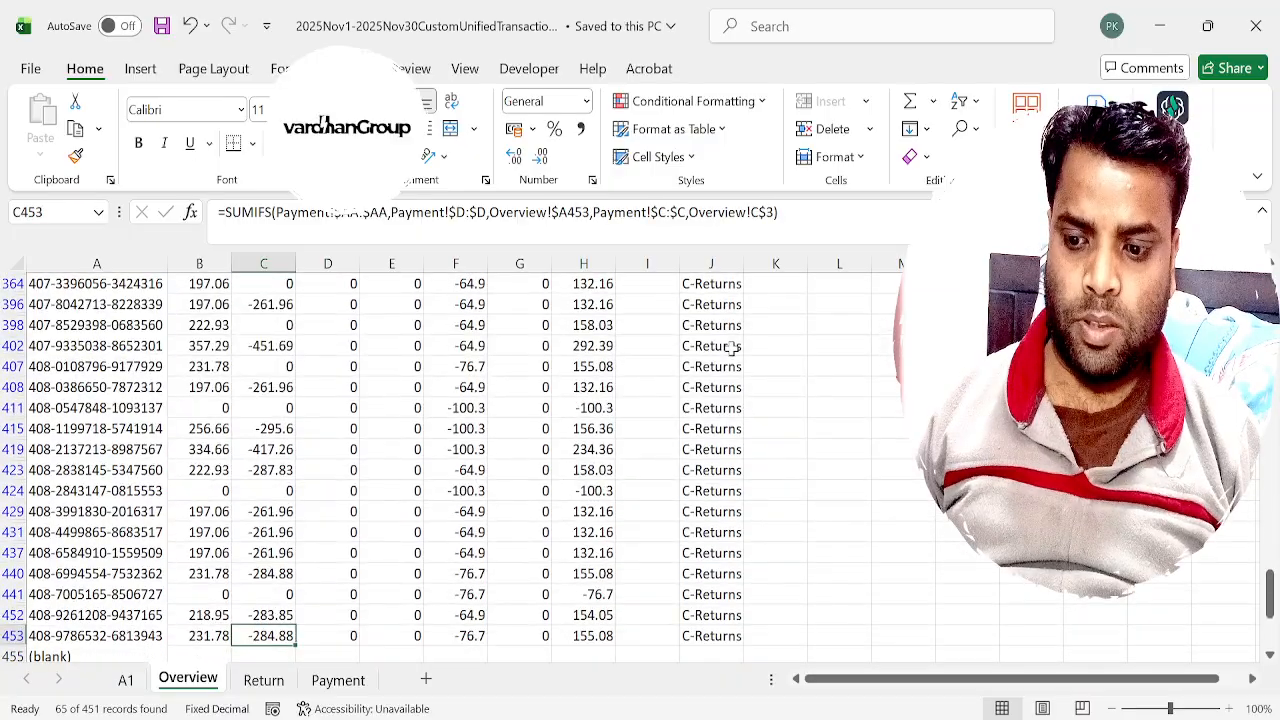
pyautogui.hotkey('ctrl', 'Up')
pyautogui.press('Down')
pyautogui.press('Down')
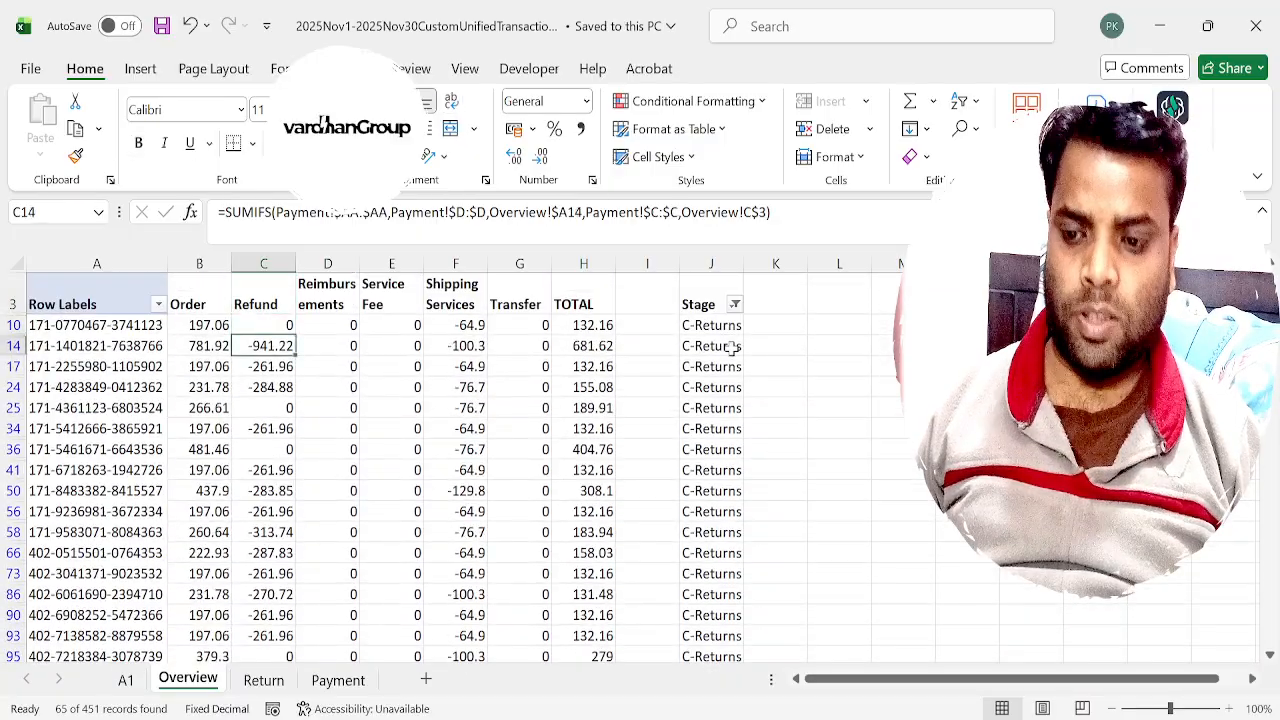
pyautogui.press('Left')
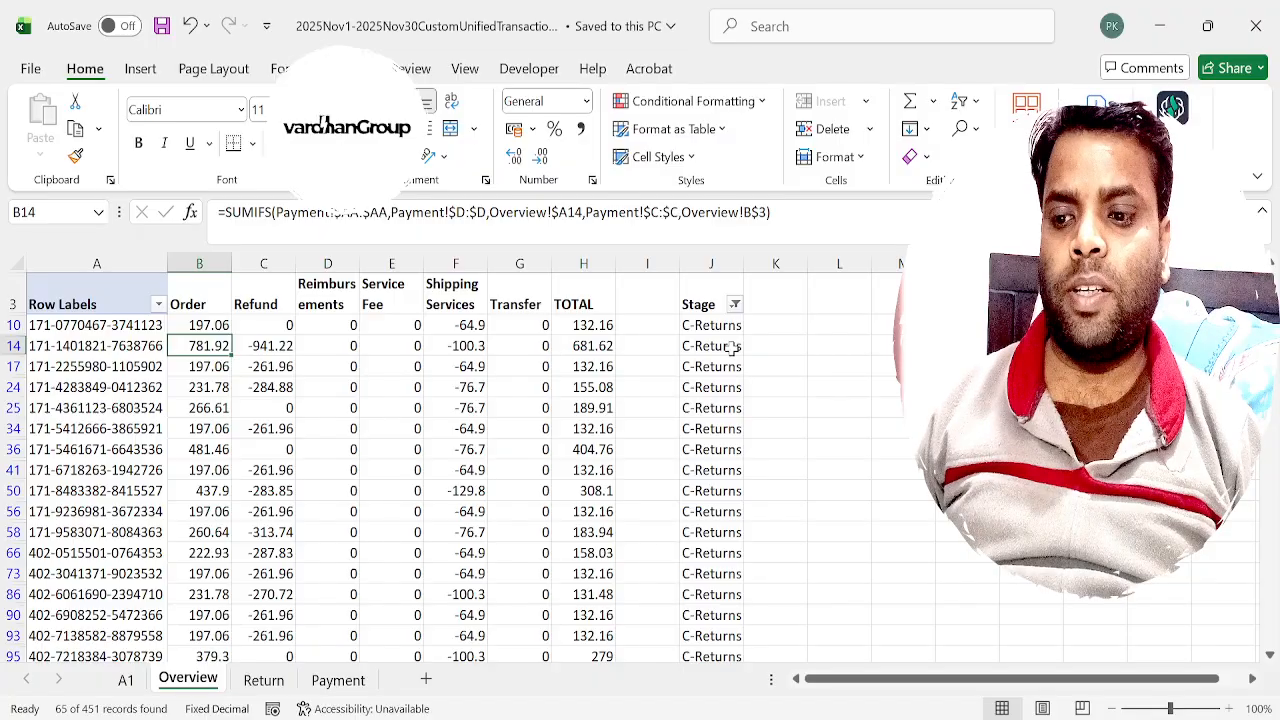
pyautogui.press('Right')
pyautogui.press('Right')
pyautogui.press('Right')
pyautogui.press('Right')
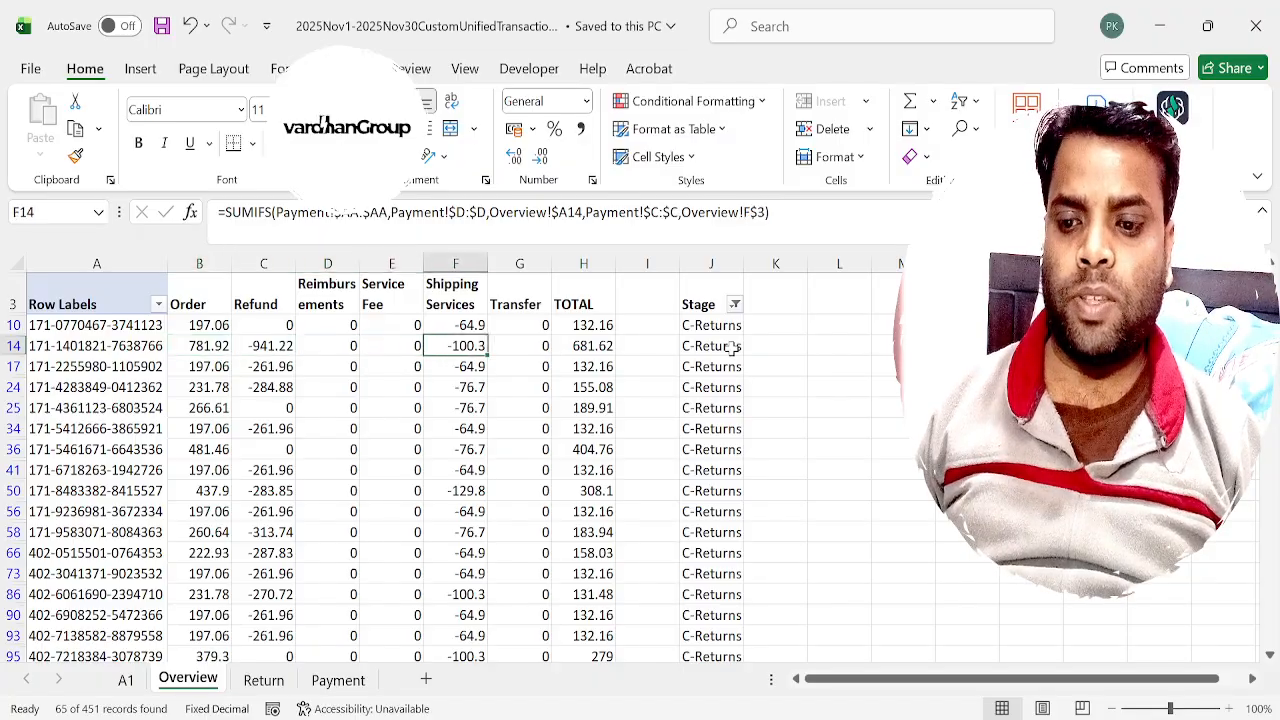
pyautogui.press('Down')
pyautogui.press('Left')
pyautogui.press('Left')
pyautogui.press('Left')
pyautogui.press('Left')
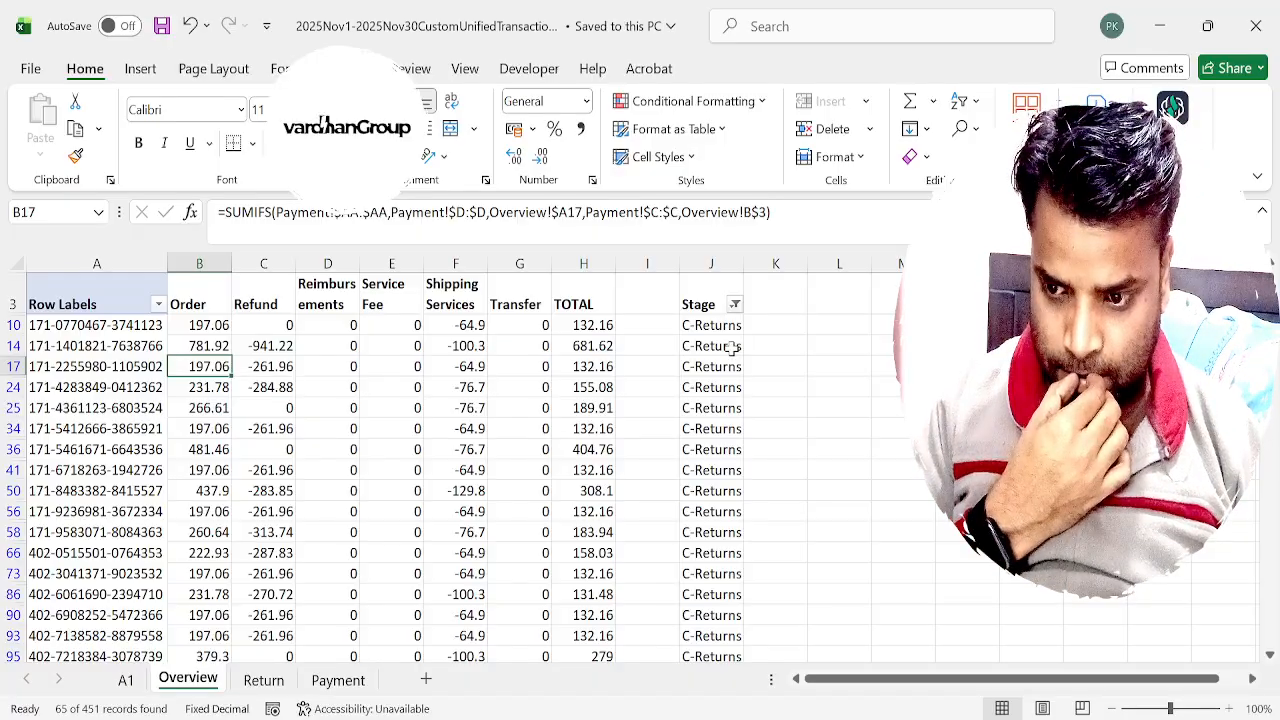
# Turn on filters for the header row of the Payment sheet.
pyautogui.press('Left')
pyautogui.hotkey('ctrl', 'c')
pyautogui.hotkey('ctrl', 'pagedown')
pyautogui.hotkey('ctrl', 'pagedown')
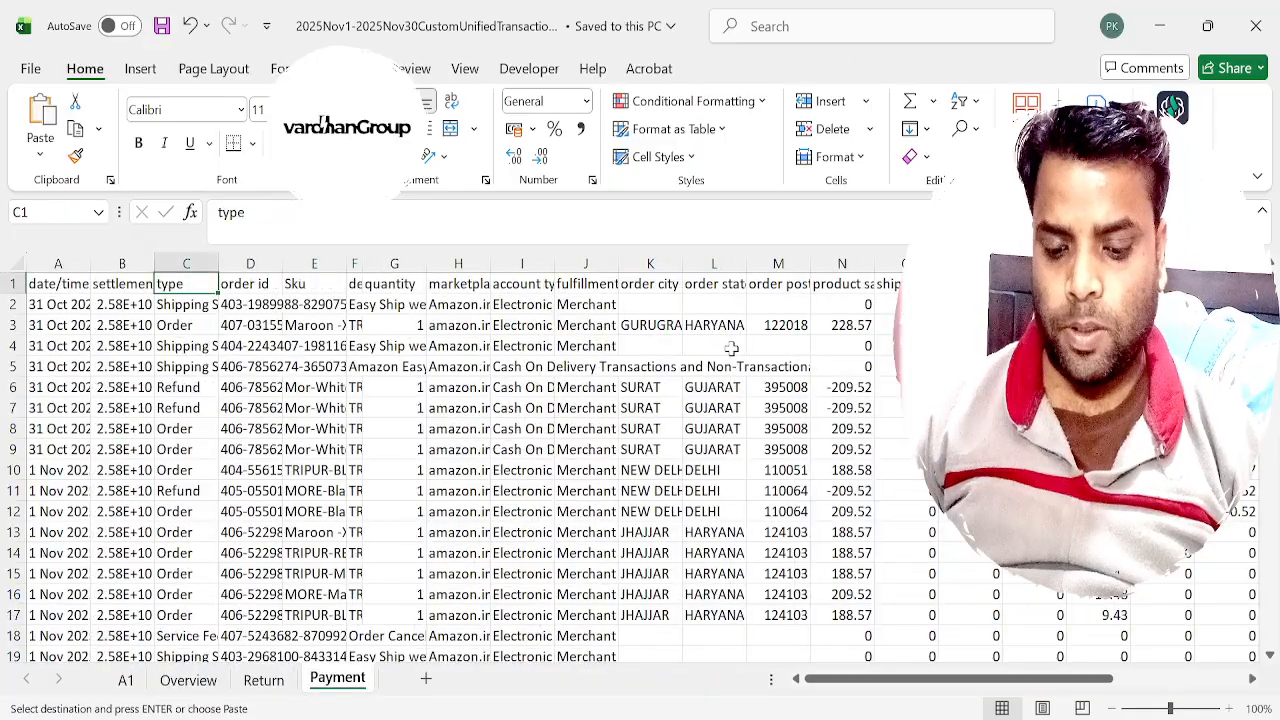
pyautogui.hotkey('ctrl', 'shift', 'l')
# Copy the order id in A17 of the Overview sheet and filter the Payment sheet's order id column by it.
pyautogui.hotkey('ctrl', 'pageup')
pyautogui.hotkey('ctrl', 'pageup')
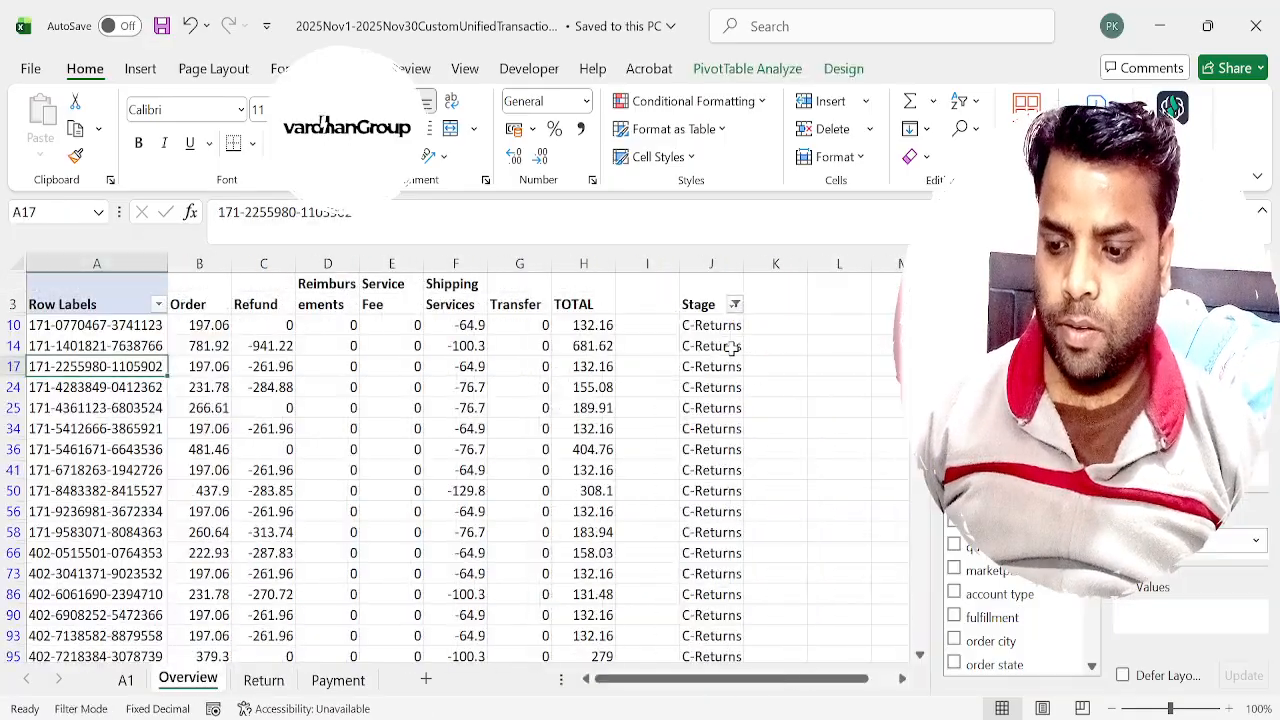
pyautogui.hotkey('ctrl', 'c')
pyautogui.hotkey('ctrl', 'pagedown')
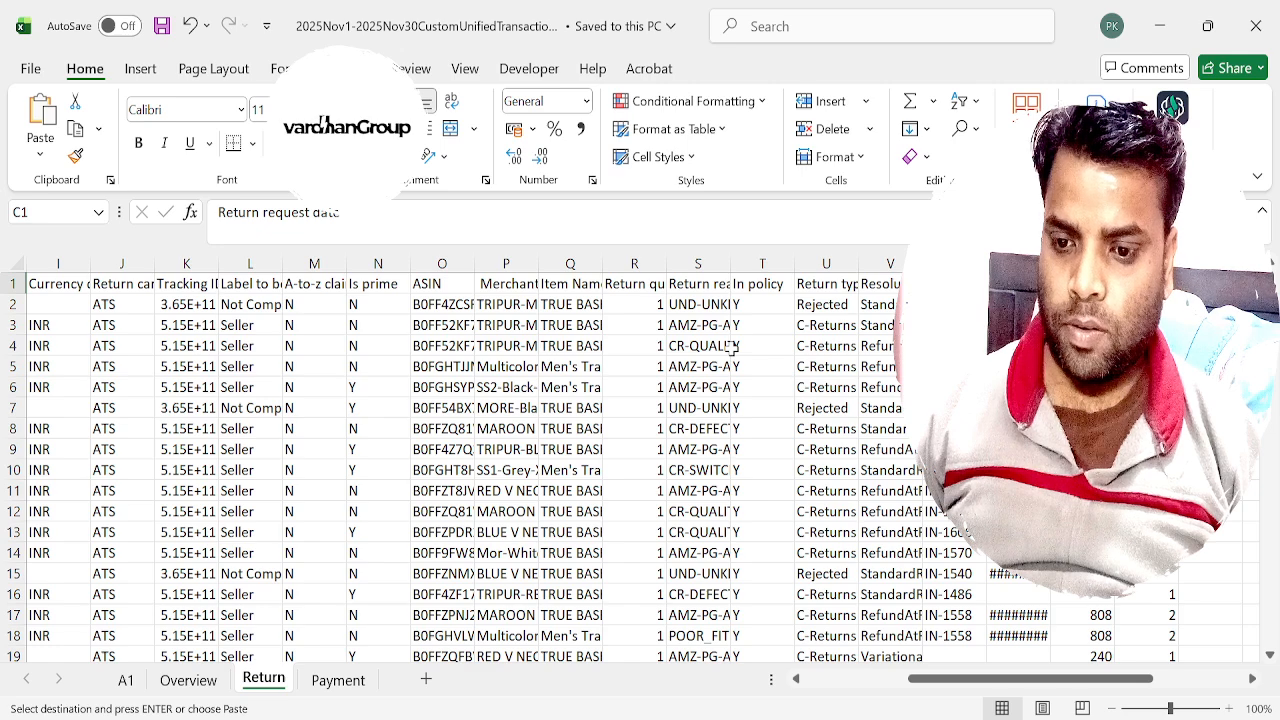
pyautogui.hotkey('ctrl', 'pagedown')
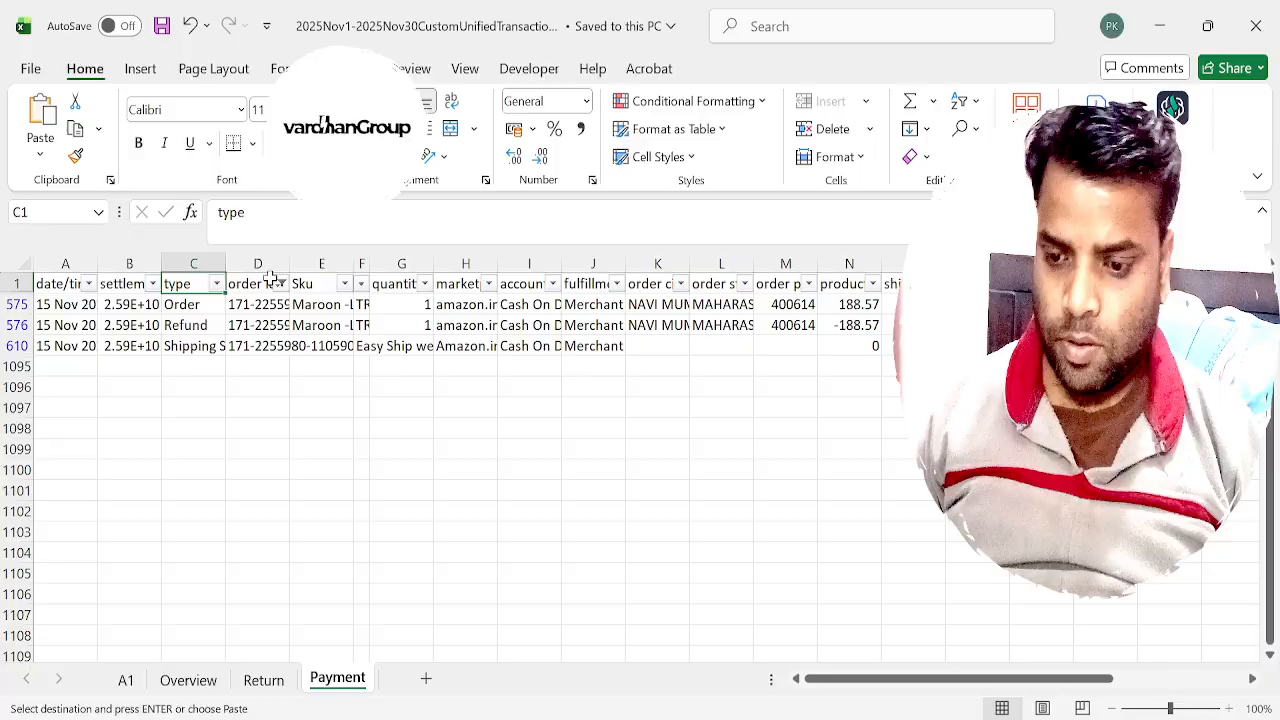
pyautogui.press('Down')
pyautogui.press('Right')
pyautogui.press('Left')
pyautogui.press('Down')
pyautogui.press('Down')
pyautogui.press('Up')
pyautogui.press('Up')
pyautogui.press('Right')
pyautogui.press('Right')
pyautogui.press('Right')
pyautogui.press('Right')
pyautogui.press('Right')
pyautogui.press('Right')
pyautogui.press('Right')
pyautogui.press('Right')
pyautogui.press('Right')
pyautogui.press('Right')
pyautogui.press('Right')
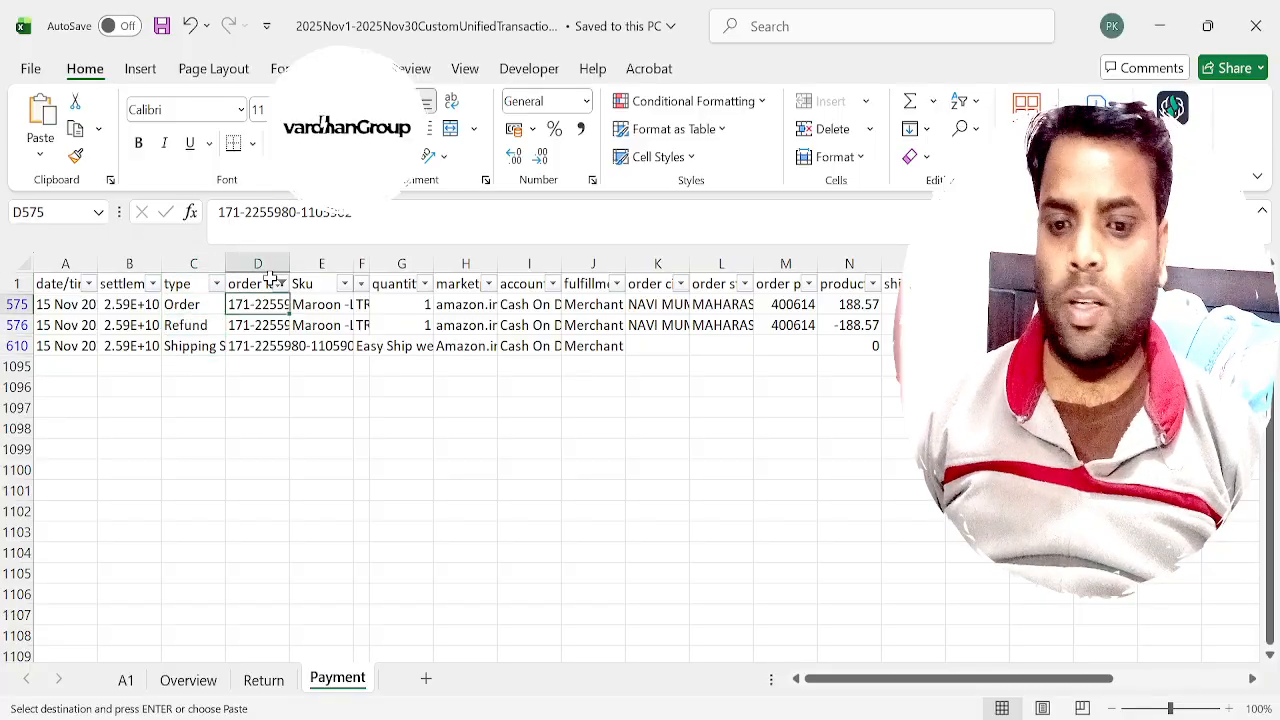
# Examine the filtered order's Order, Refund and Shipping Services rows across to their total amounts.
pyautogui.press('Down')
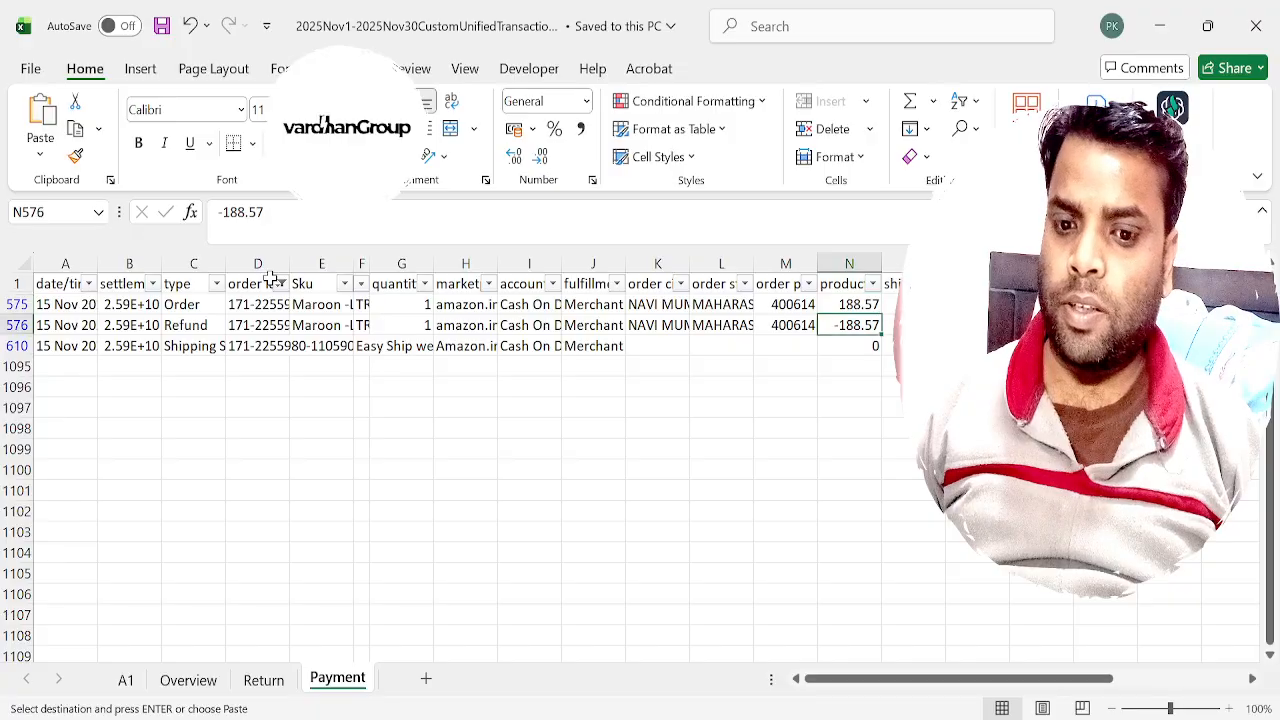
pyautogui.press('Down')
pyautogui.press('Left')
pyautogui.press('Left')
pyautogui.press('Left')
pyautogui.press('Left')
pyautogui.press('Left')
pyautogui.press('Left')
pyautogui.press('Left')
pyautogui.press('Left')
pyautogui.press('Left')
pyautogui.press('Left')
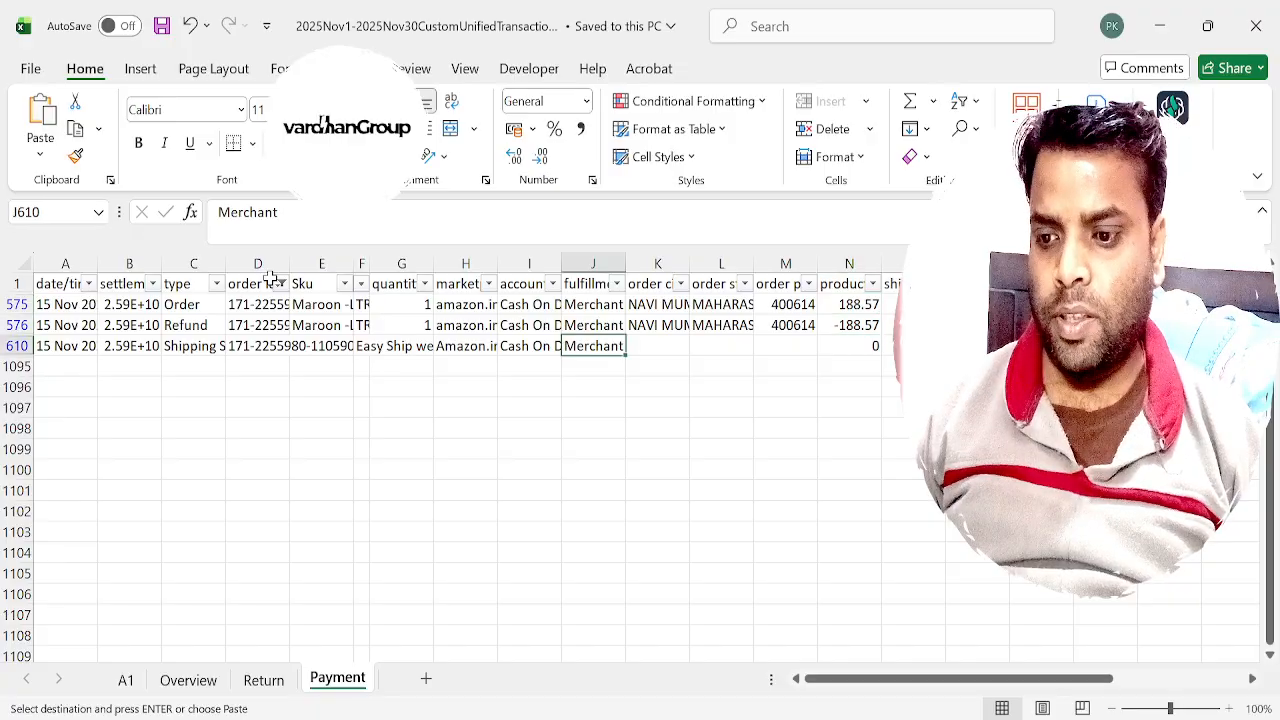
pyautogui.press('Left')
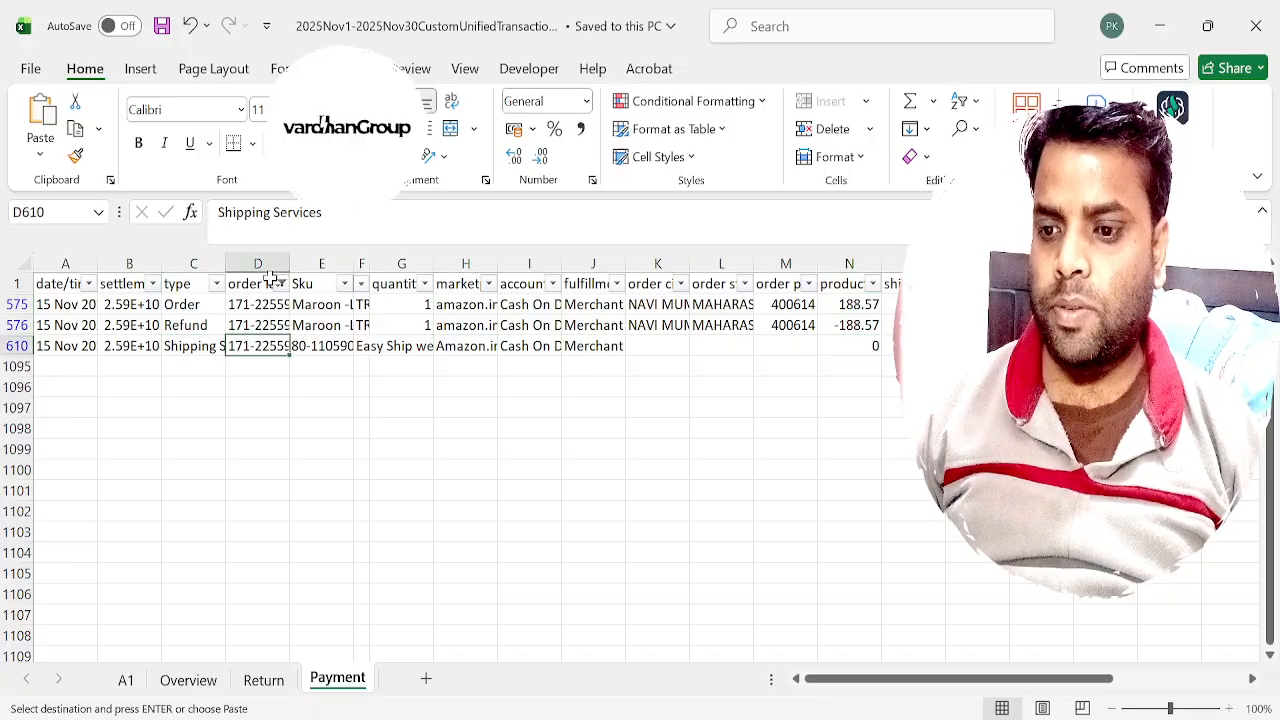
pyautogui.press('Right')
pyautogui.press('Right')
pyautogui.press('Right')
pyautogui.press('Right')
pyautogui.press('Right')
pyautogui.press('Right')
pyautogui.press('Right')
pyautogui.press('Right')
pyautogui.press('Right')
pyautogui.press('Right')
pyautogui.press('Right')
pyautogui.press('Right')
pyautogui.press('Right')
pyautogui.press('Right')
pyautogui.press('Right')
pyautogui.press('Right')
pyautogui.press('Right')
pyautogui.press('Right')
pyautogui.press('Right')
pyautogui.press('Right')
pyautogui.press('Right')
pyautogui.press('Right')
pyautogui.press('Right')
pyautogui.press('Right')
pyautogui.press('Right')
pyautogui.press('Left')
pyautogui.press('Left')
pyautogui.press('Left')
pyautogui.press('Right')
pyautogui.press('Right')
pyautogui.press('Left')
# Try to combine the order and refund totals in AB576 with a reference to the range AA575:AA576.
pyautogui.press('Right')
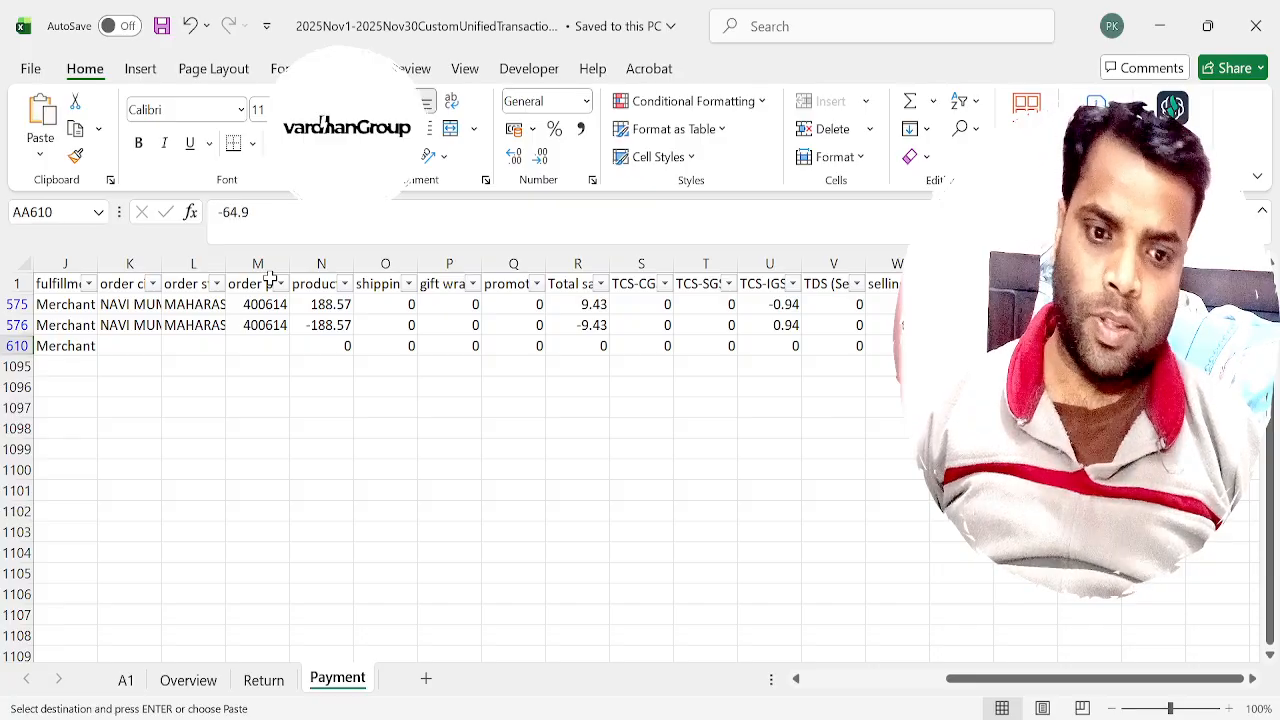
pyautogui.press('Up')
pyautogui.press('Right')
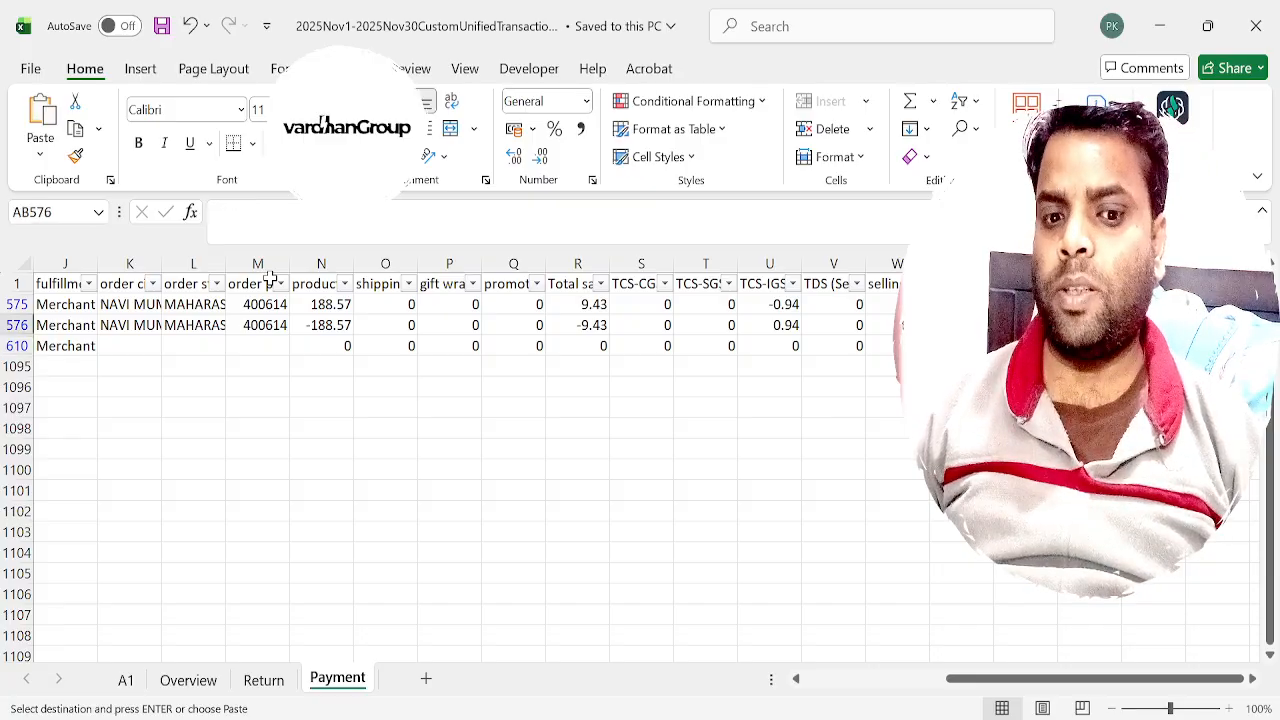
pyautogui.press('Left')
pyautogui.press('Right')
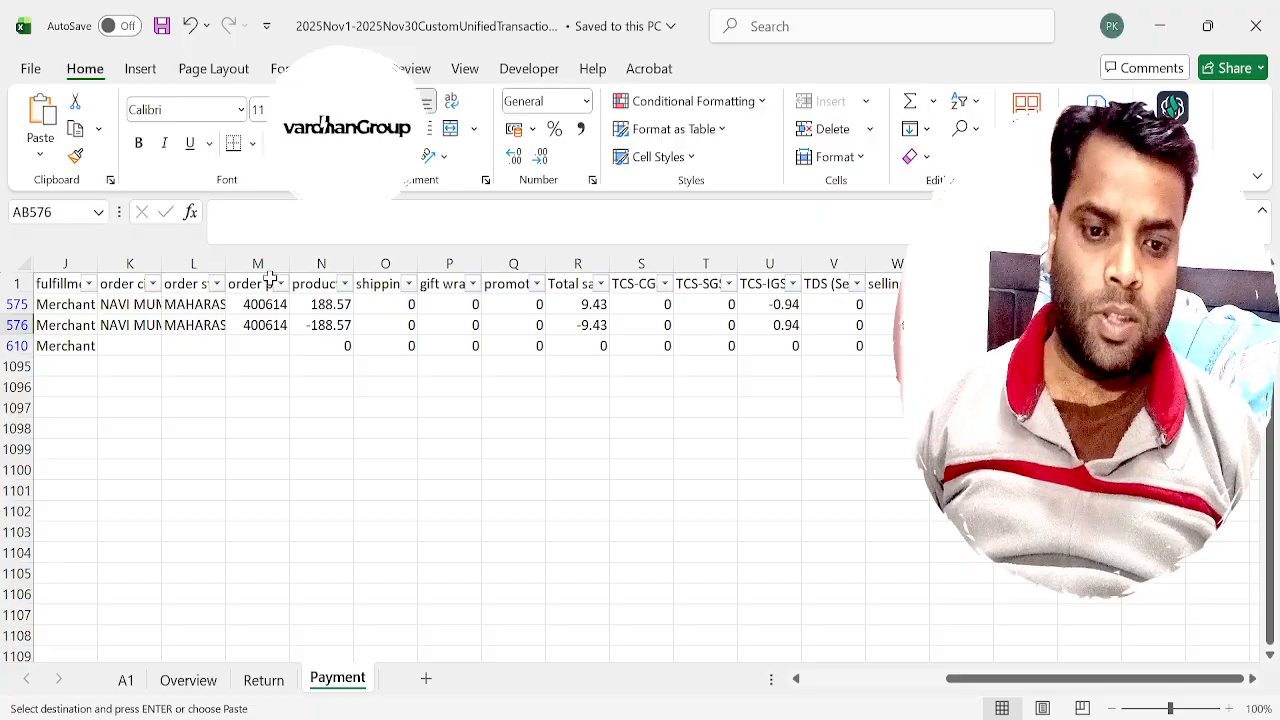
pyautogui.write('=')
pyautogui.press('Left')
pyautogui.press('Up')
pyautogui.hotkey('shift', 'Down')
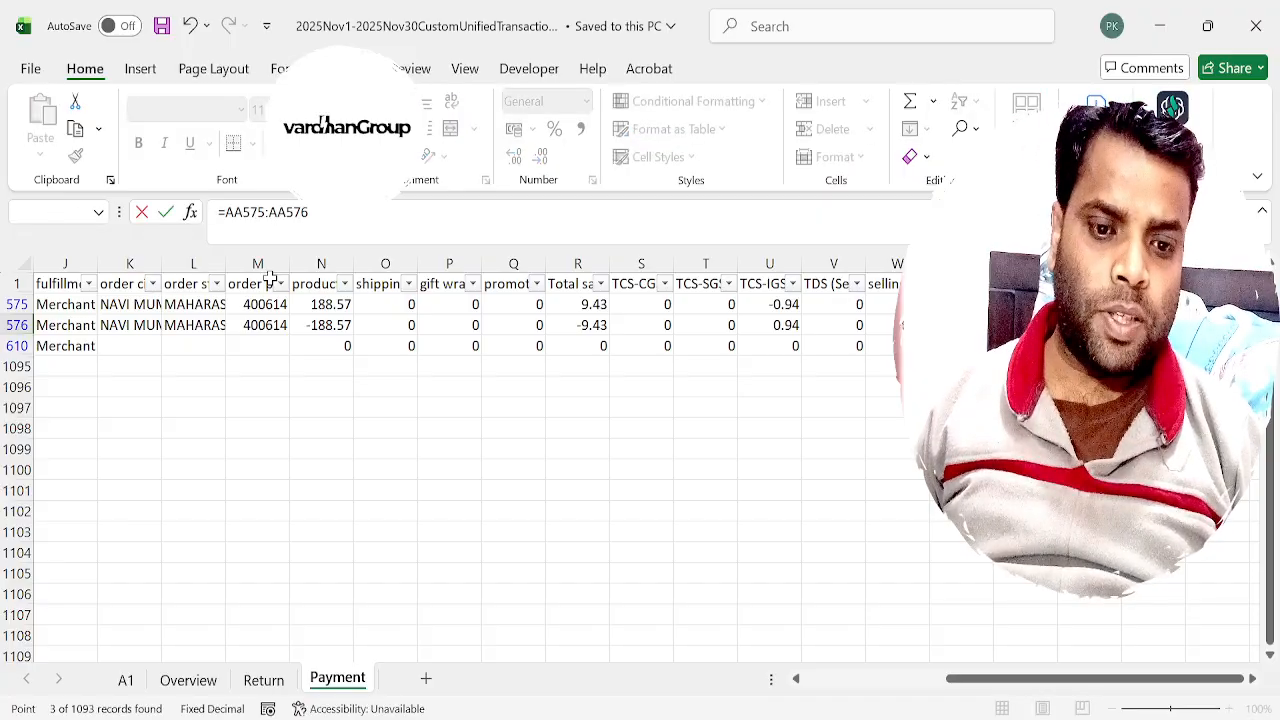
pyautogui.press('BackSpace')
pyautogui.press('BackSpace')
pyautogui.press('BackSpace')
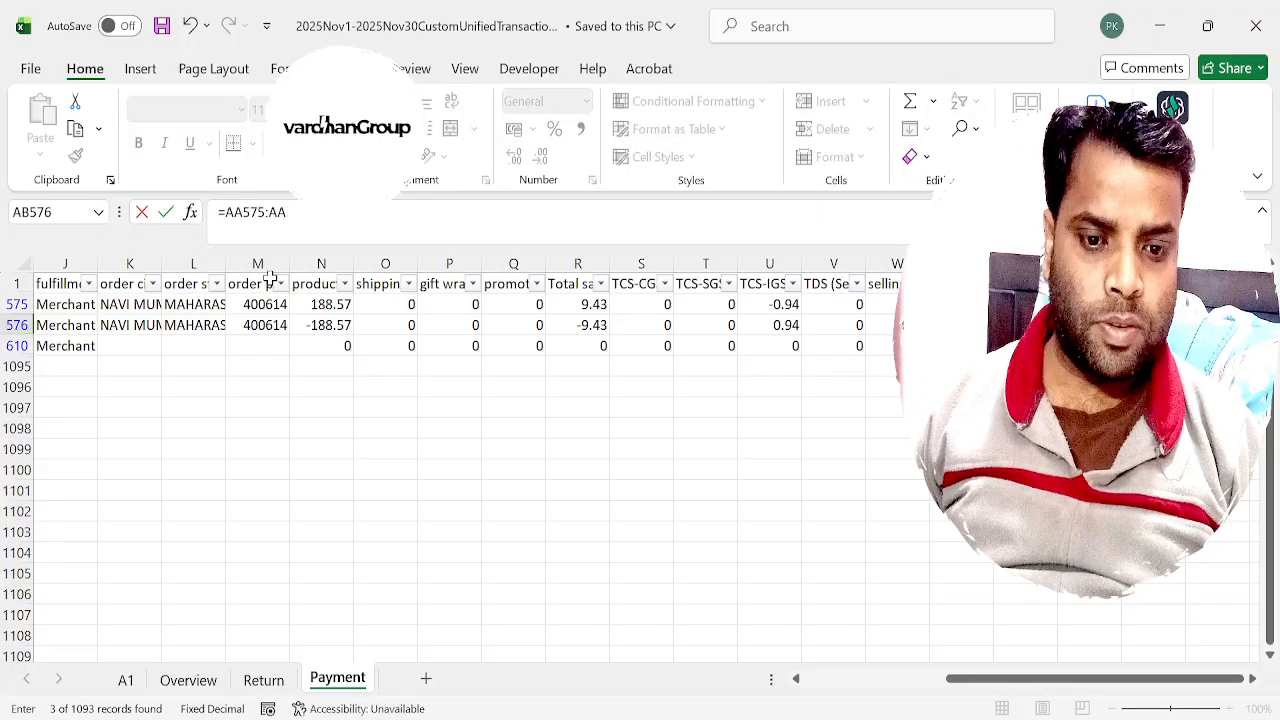
pyautogui.press('Return')
# Add the refund and order totals in AB576 with the formula =AA576+AA575.
pyautogui.press('Up')
pyautogui.write('=')
pyautogui.press('Left')
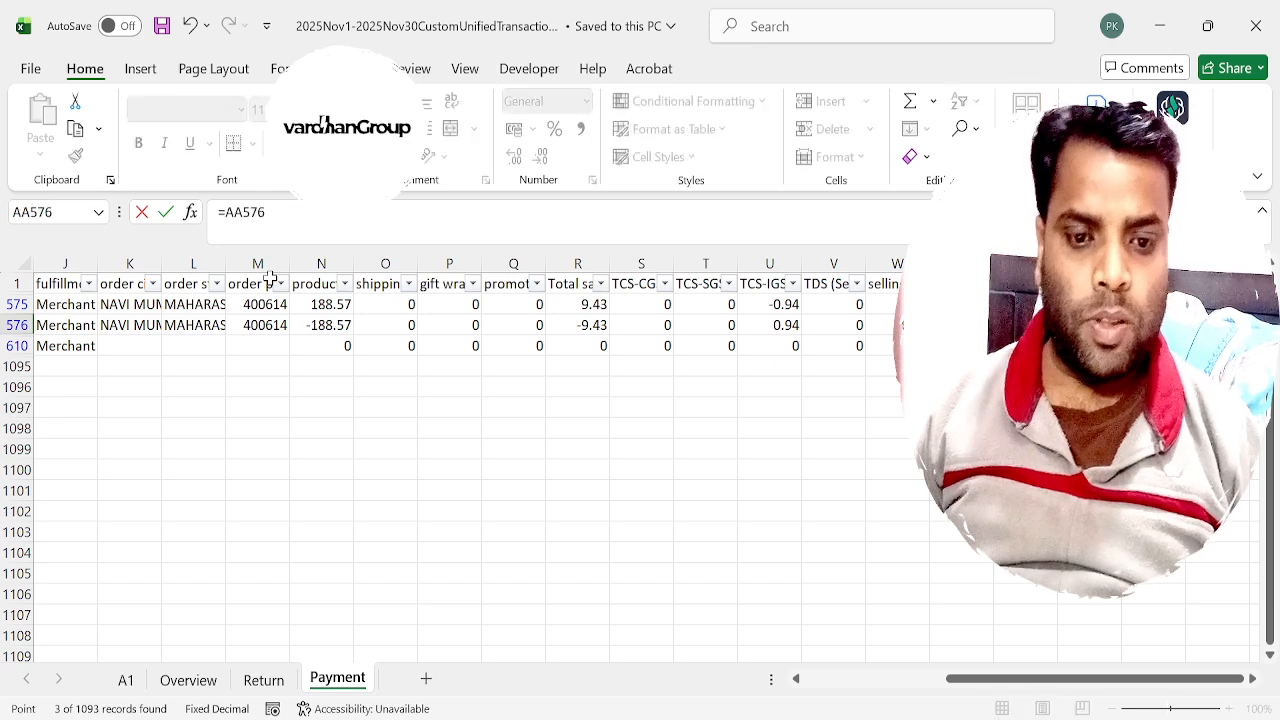
pyautogui.write('+')
pyautogui.press('Left')
pyautogui.press('Up')
pyautogui.press('Return')
pyautogui.press('Up')
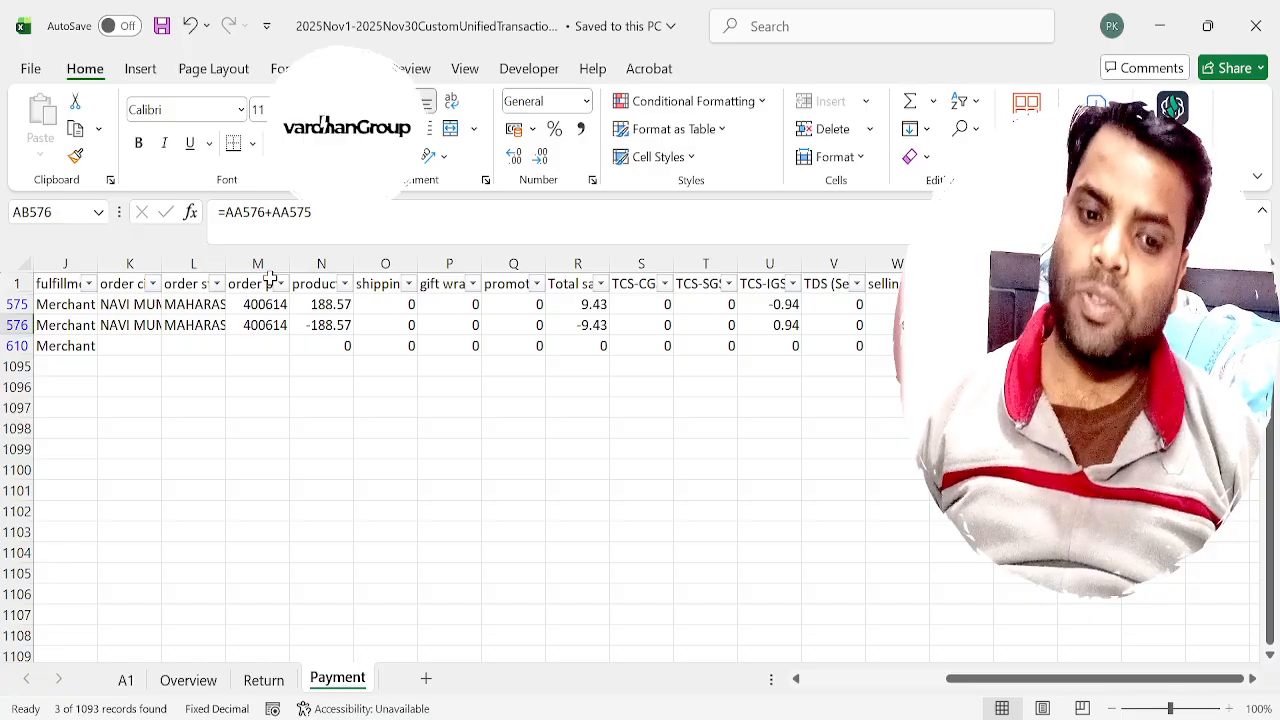
# Try to bring the shipping services total into AC576 with the formula =AA610.
pyautogui.press('Left')
pyautogui.press('Left')
pyautogui.press('Down')
pyautogui.press('Left')
pyautogui.press('Right')
pyautogui.press('Right')
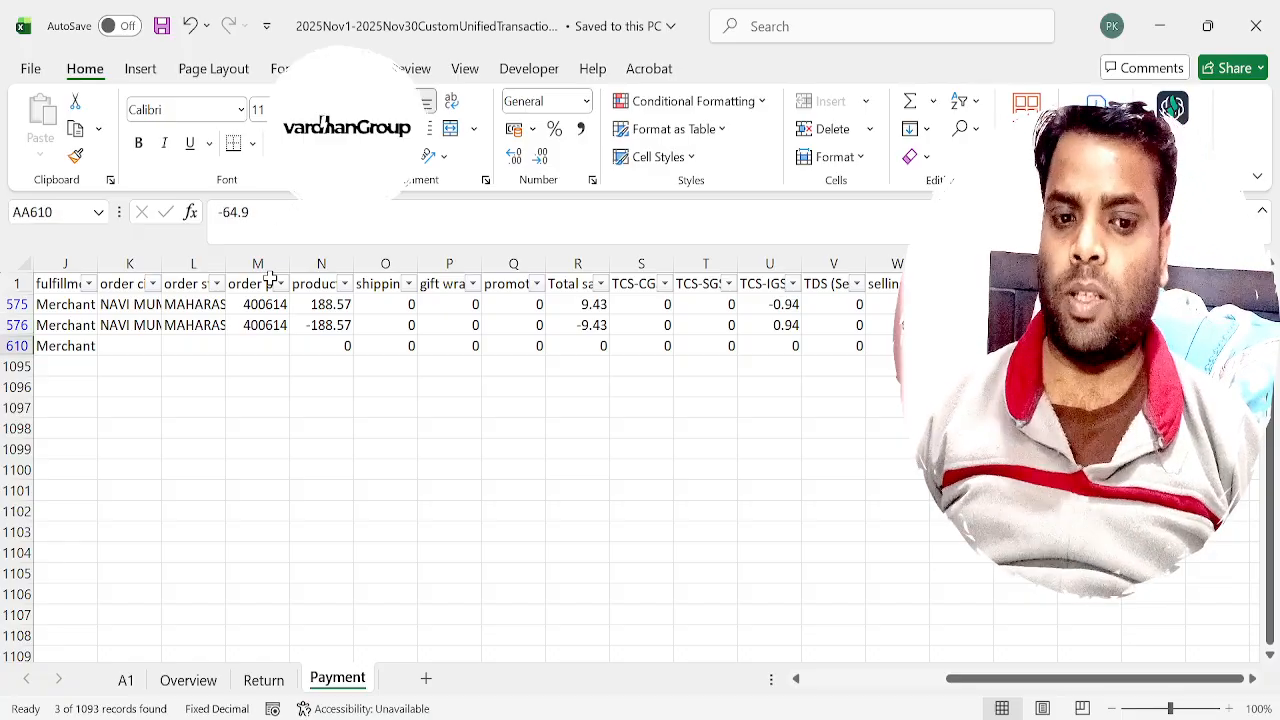
pyautogui.press('Right')
pyautogui.press('Right')
pyautogui.press('Up')
pyautogui.press('Left')
pyautogui.press('Right')
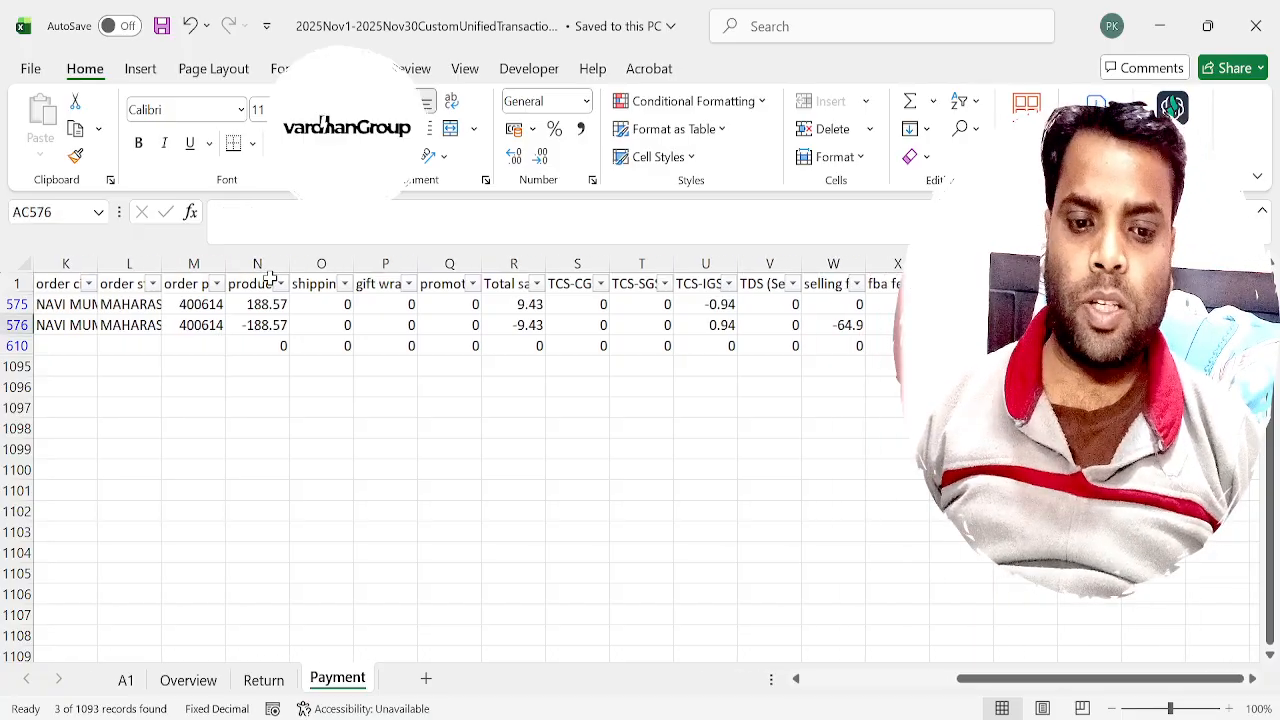
pyautogui.write('=')
pyautogui.press('Left')
pyautogui.press('F9')
pyautogui.press('Left')
pyautogui.press('Down')
pyautogui.press('Left')
pyautogui.press('Return')
pyautogui.press('Up')
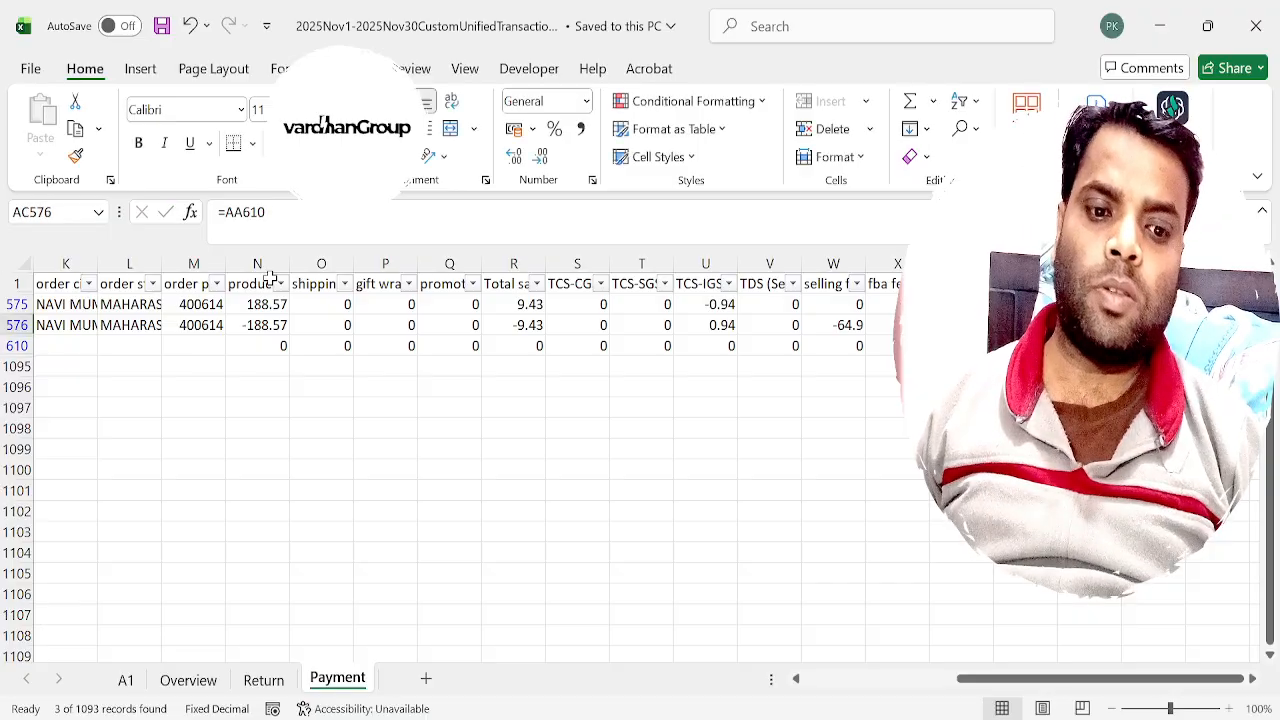
# Subtract the shipping services total from the combined amount in AC576 with the formula =AB576-AA610.
pyautogui.write('=')
pyautogui.press('Left')
pyautogui.write('-')
pyautogui.press('Left')
pyautogui.press('Left')
pyautogui.press('Down')
pyautogui.press('Return')
pyautogui.press('Up')
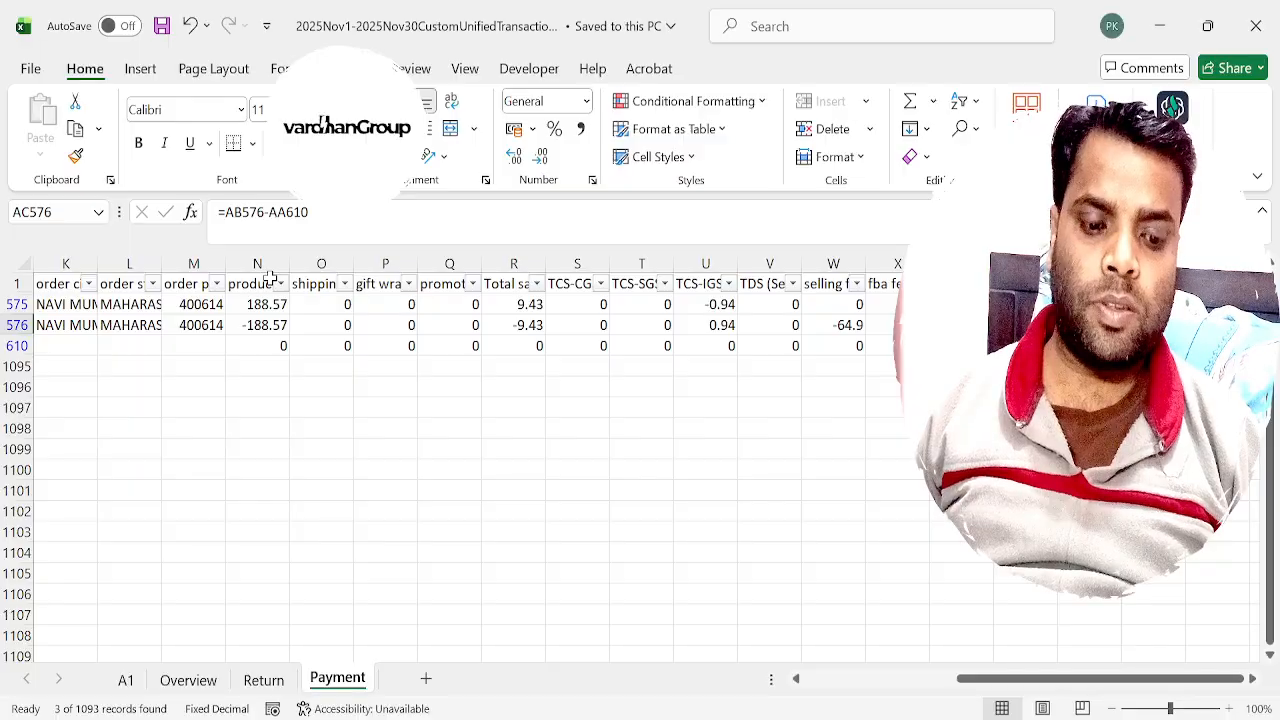
# Examine the order row's total and the refund row's selling fees and other fees.
pyautogui.press('Left')
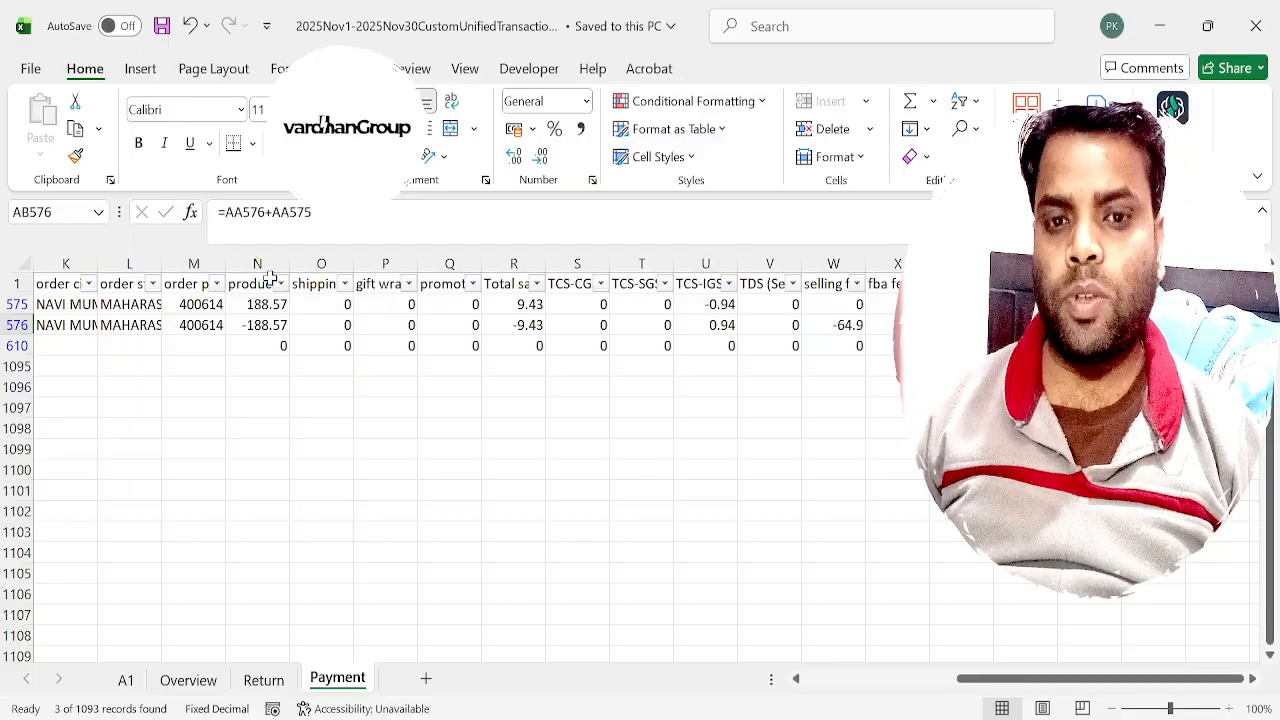
pyautogui.press('Left')
pyautogui.press('Left')
pyautogui.press('Up')
pyautogui.press('Right')
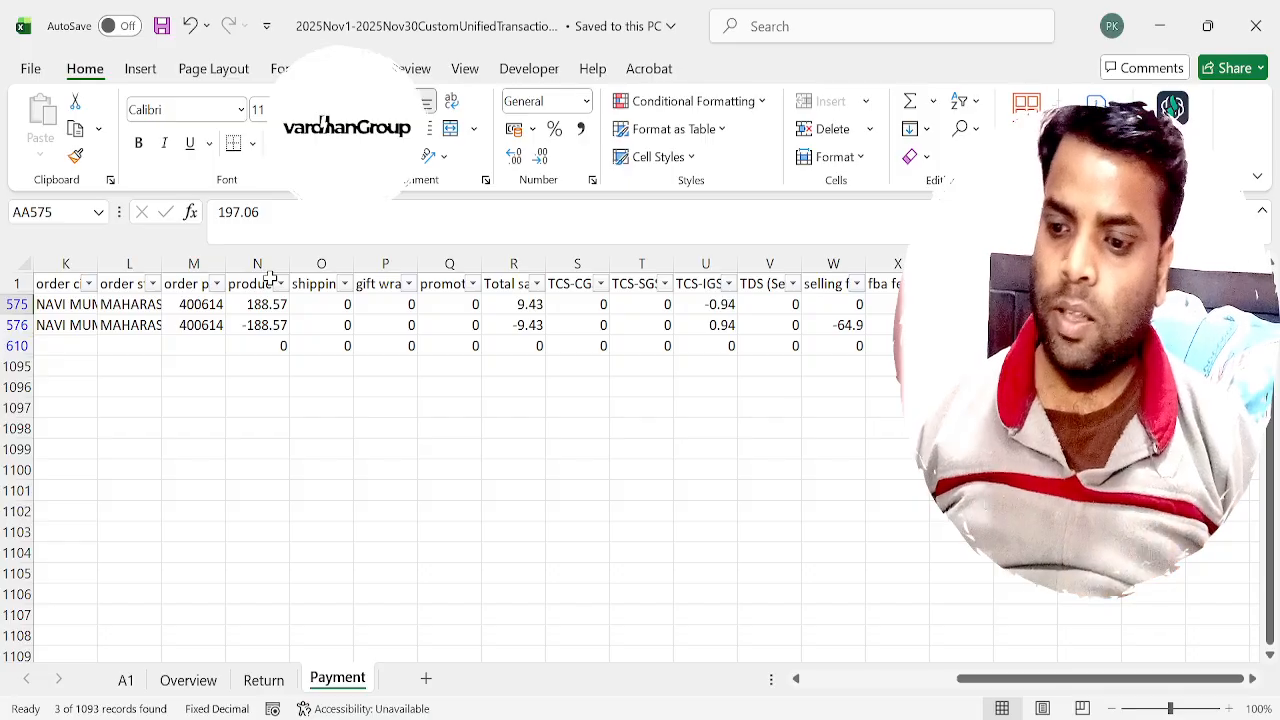
pyautogui.press('Down')
pyautogui.press('Left')
pyautogui.press('Left')
pyautogui.press('Left')
pyautogui.press('Left')
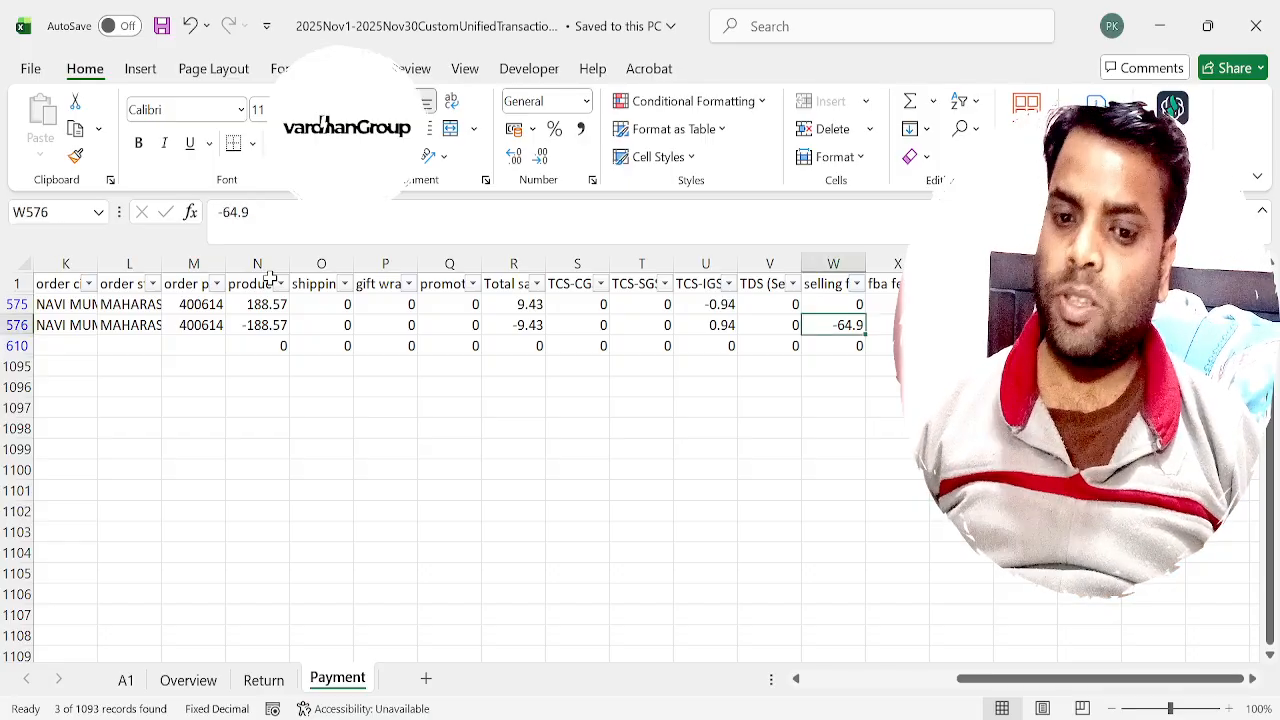
pyautogui.press('Right')
pyautogui.press('Right')
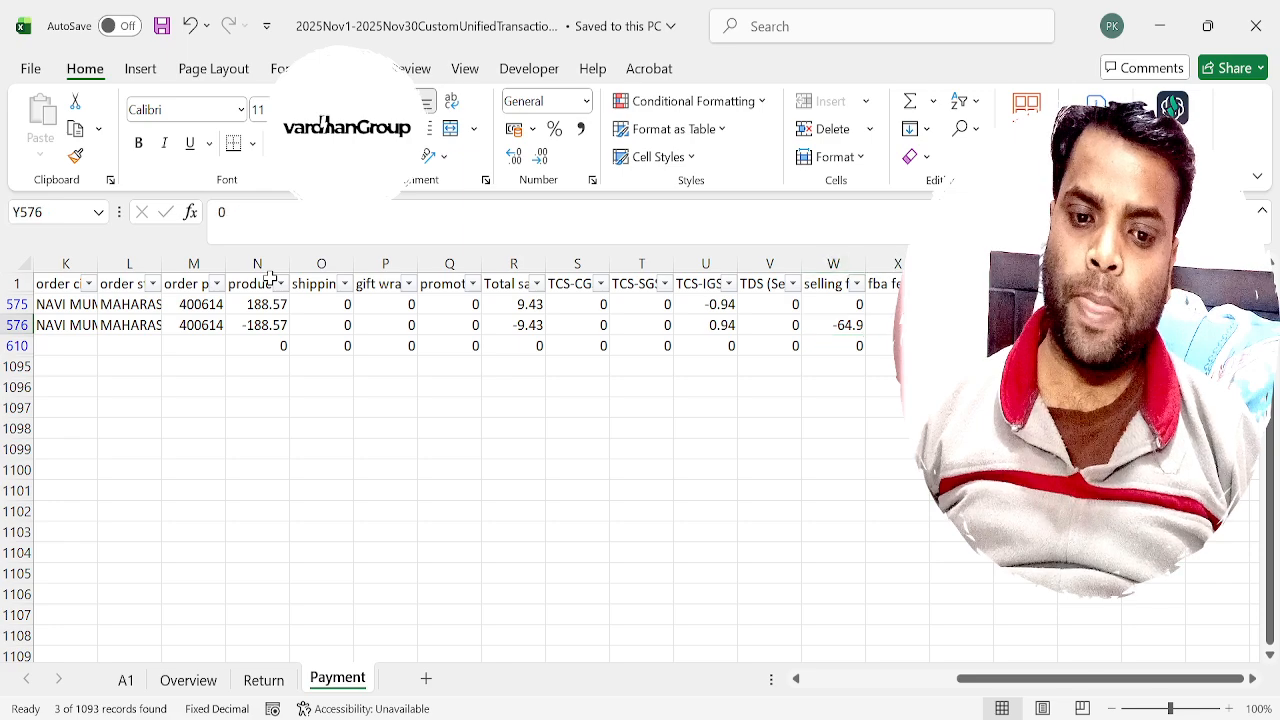
# Examine the amounts in the Shipping Services row, including its tax and fee columns.
pyautogui.press('Down')
pyautogui.press('Left')
pyautogui.press('Left')
pyautogui.press('Left')
pyautogui.press('Left')
pyautogui.press('Left')
pyautogui.press('Left')
pyautogui.press('Left')
pyautogui.press('Left')
pyautogui.press('Left')
pyautogui.press('Left')
pyautogui.press('Left')
pyautogui.press('Left')
pyautogui.press('Left')
pyautogui.press('Left')
pyautogui.press('Left')
pyautogui.press('Left')
pyautogui.press('Left')
pyautogui.press('Left')
pyautogui.press('Left')
pyautogui.press('Left')
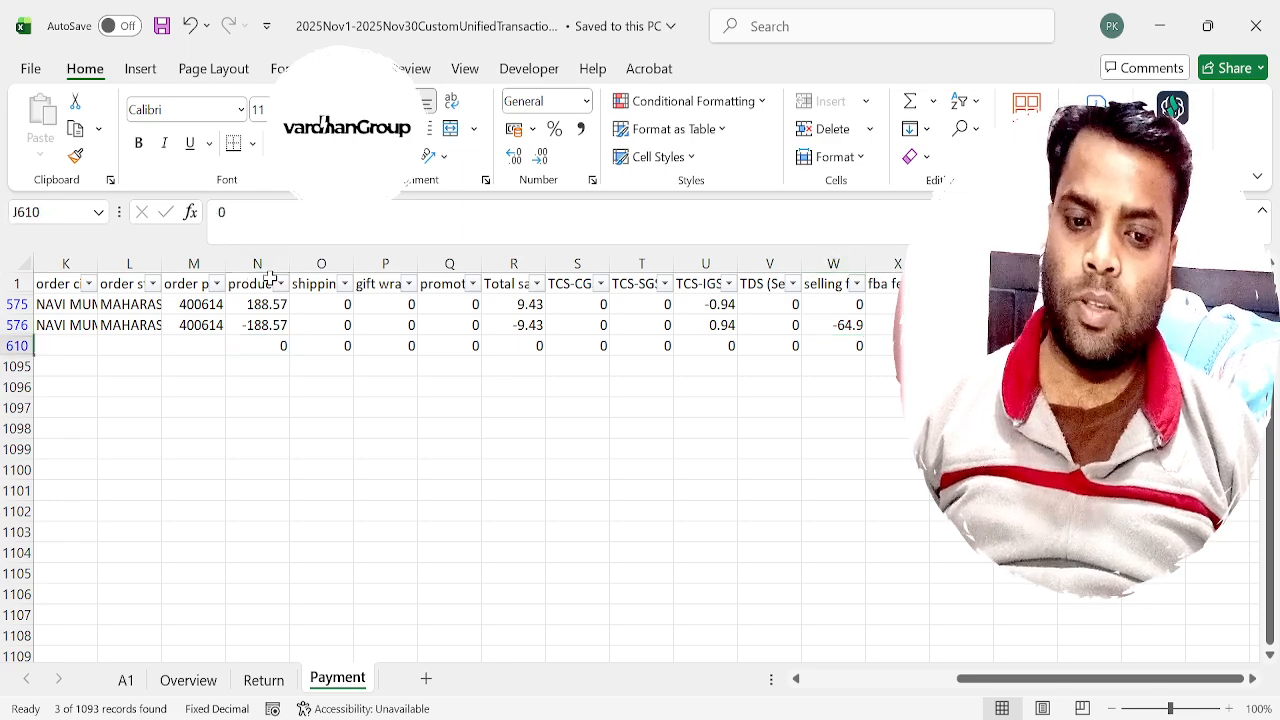
pyautogui.press('Right')
pyautogui.press('Right')
pyautogui.hotkey('ctrl', 'Right')
pyautogui.hotkey('ctrl', 'Right')
pyautogui.hotkey('ctrl', 'Right')
pyautogui.hotkey('ctrl', 'Right')
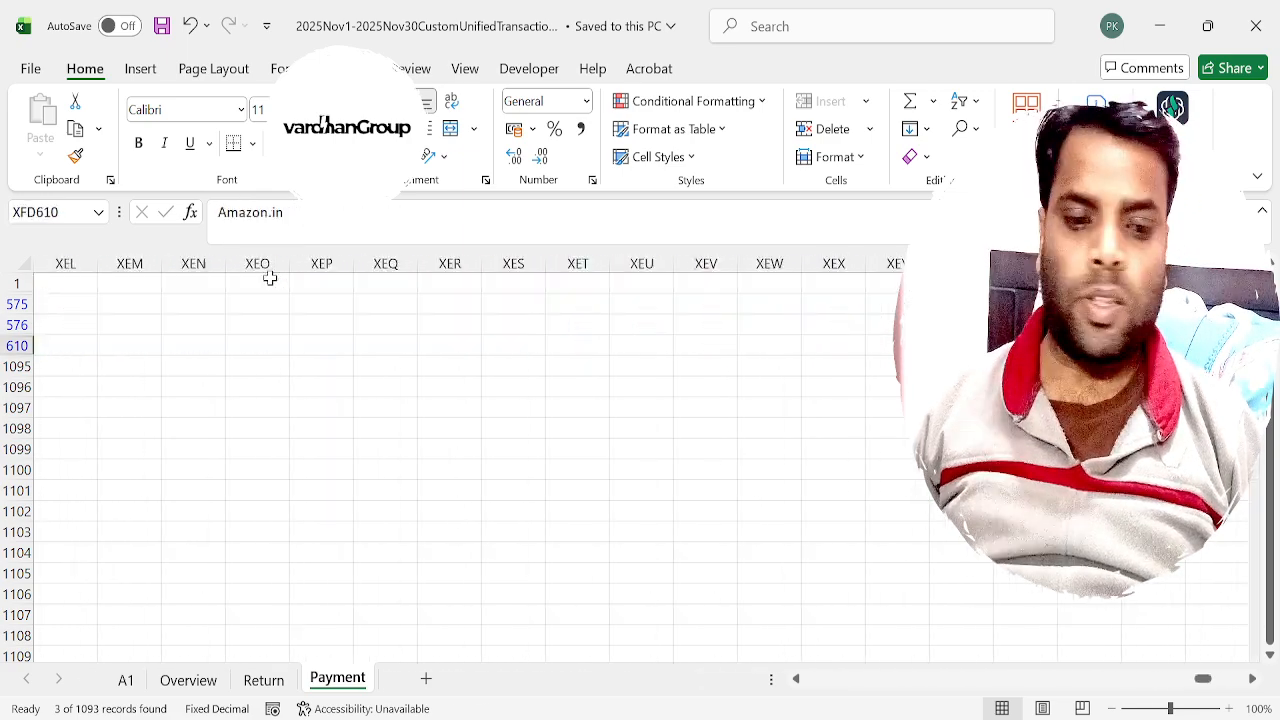
pyautogui.hotkey('ctrl', 'Left')
pyautogui.hotkey('ctrl', 'Left')
pyautogui.press('Right')
pyautogui.press('Right')
# Add the shipping services total to the combined amount in AB610 with the formula =AB576+AA610.
pyautogui.press('Right')
pyautogui.press('Right')
pyautogui.press('Right')
pyautogui.press('Right')
pyautogui.press('Right')
pyautogui.press('Right')
pyautogui.press('Right')
pyautogui.press('Right')
pyautogui.press('Right')
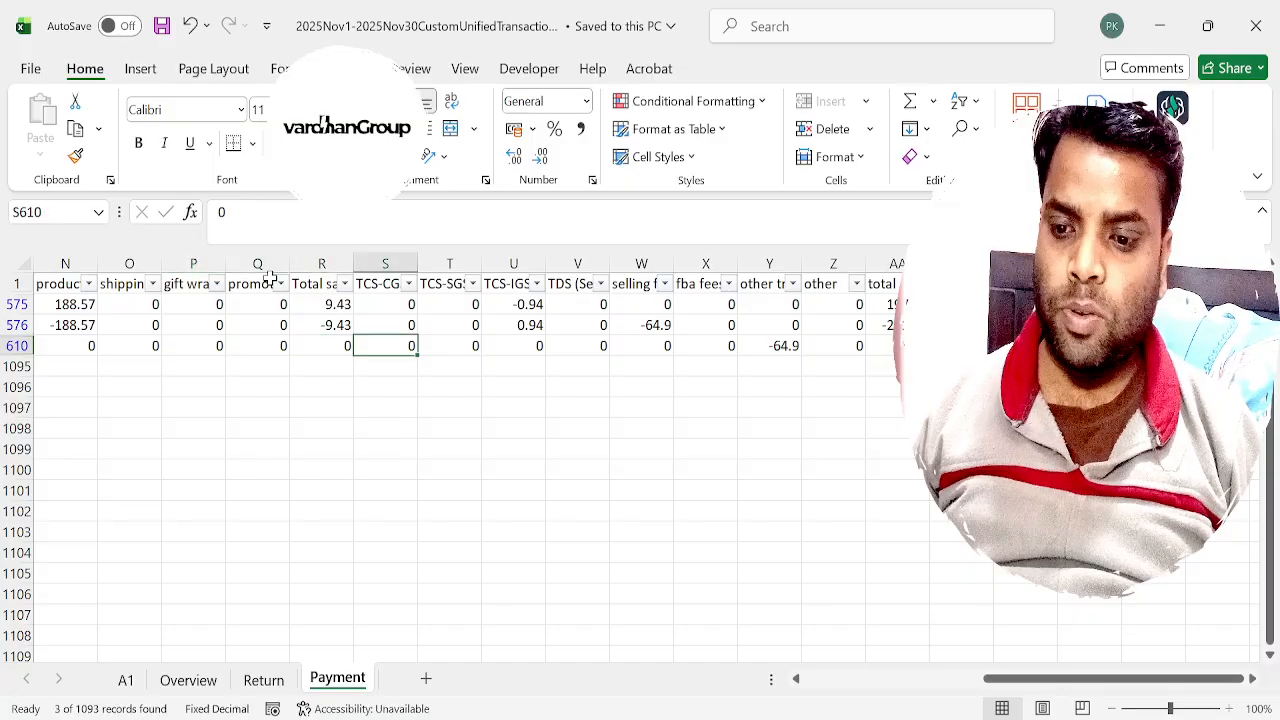
pyautogui.press('Right')
pyautogui.press('Right')
pyautogui.press('Right')
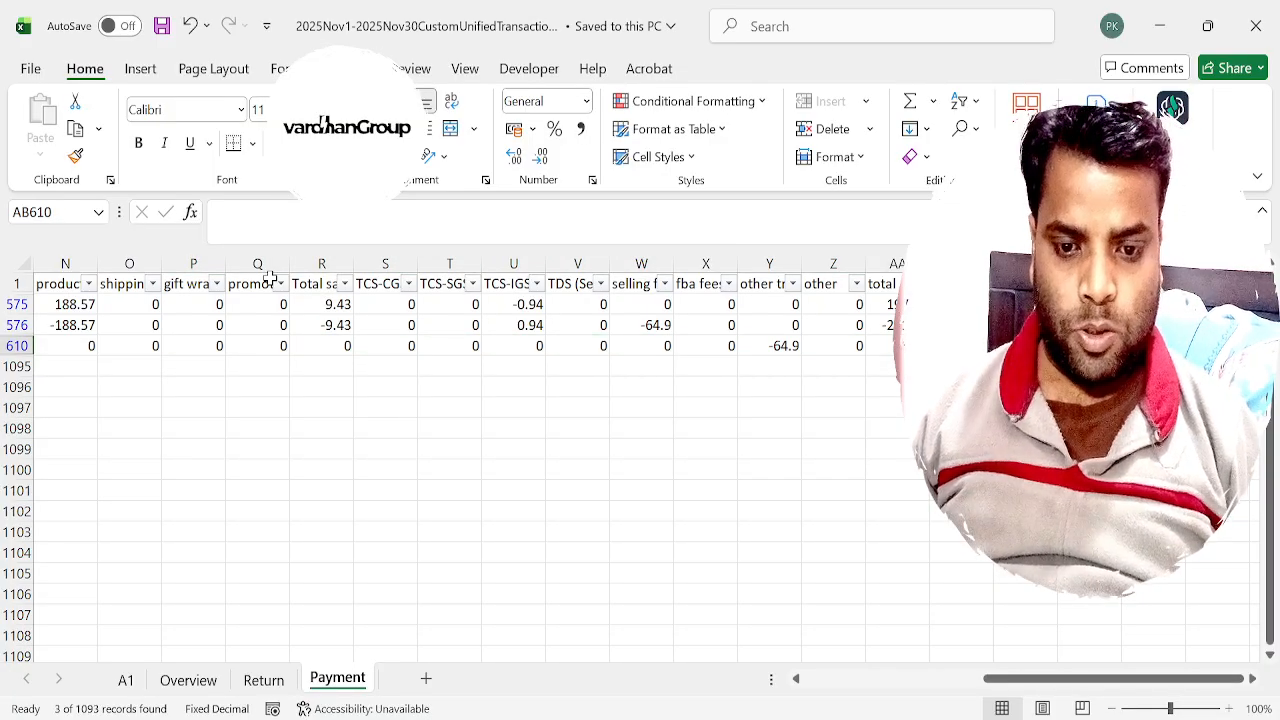
pyautogui.write('=')
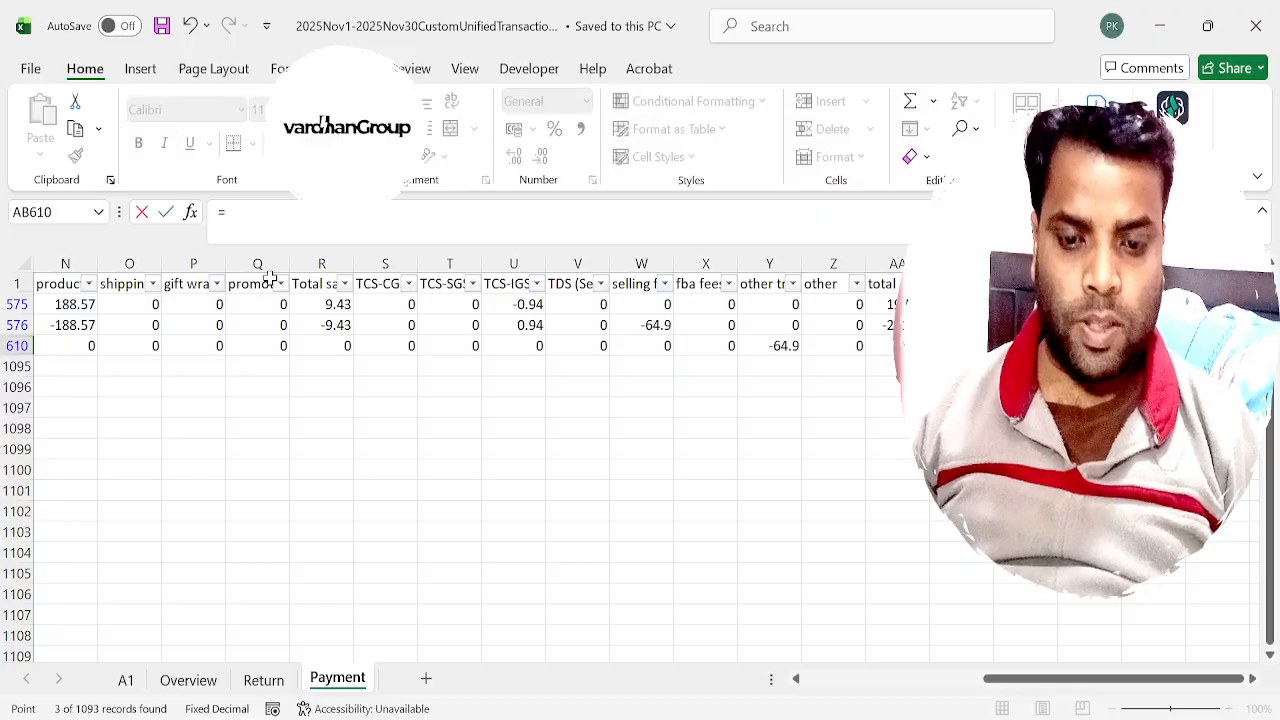
pyautogui.press('Up')
pyautogui.write('+')
pyautogui.press('Left')
pyautogui.hotkey('ctrl', 'Return')
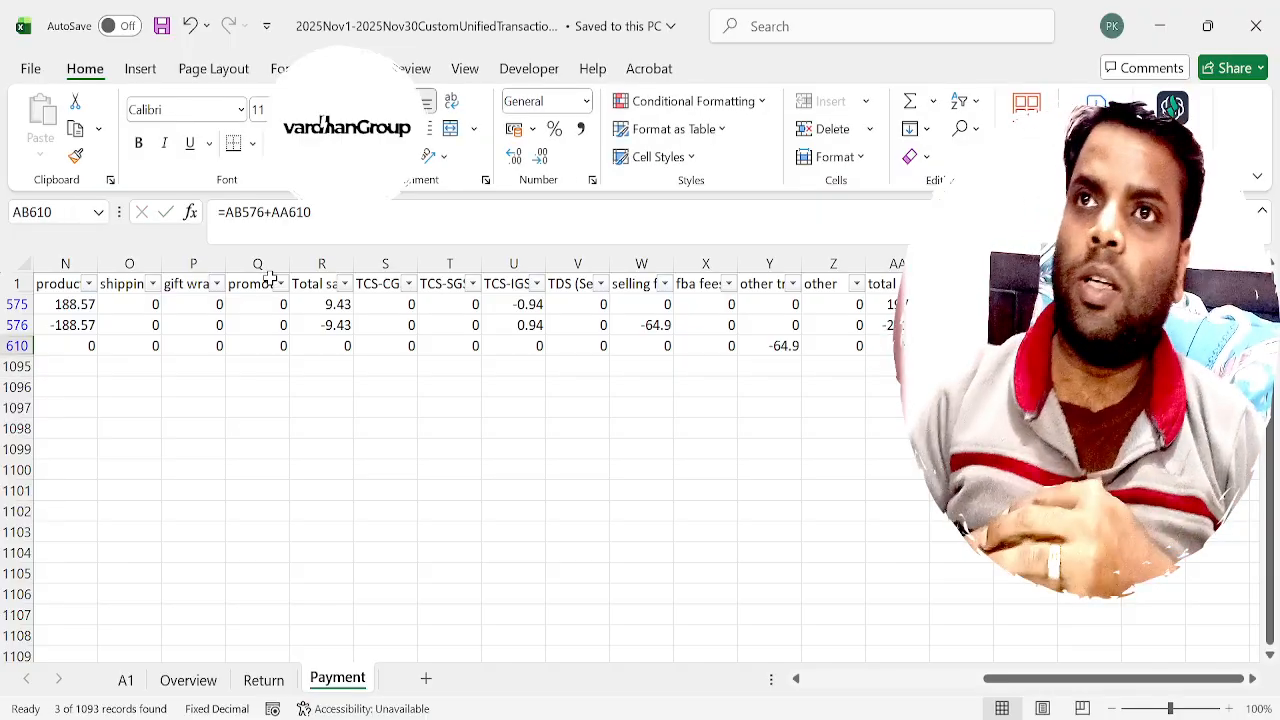
# Clear the check calculation from column AB of the filtered order's rows.
pyautogui.press('Up')
pyautogui.hotkey('shift', 'Up')
pyautogui.press('Delete')
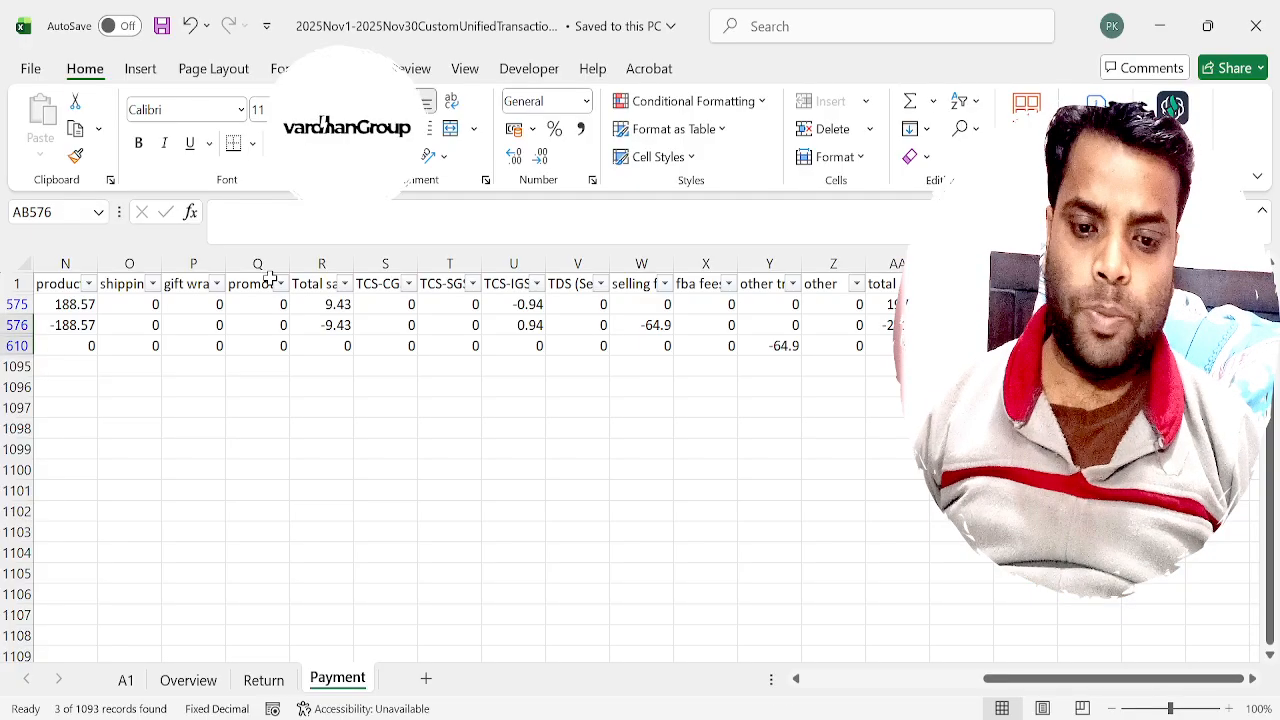
# Bold the order id and the Order amount in row 17 of the Overview sheet.
pyautogui.hotkey('ctrl', 'pageup')
pyautogui.hotkey('ctrl', 'pageup')
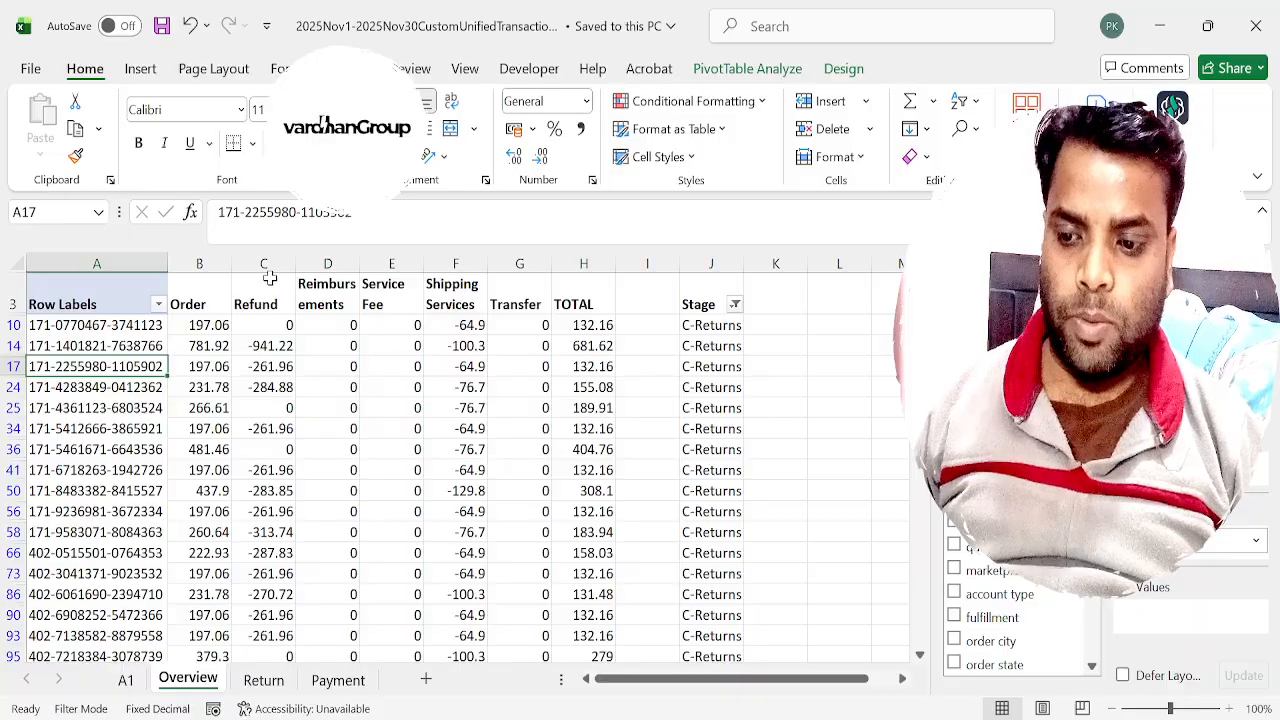
pyautogui.hotkey('ctrl', 'b')
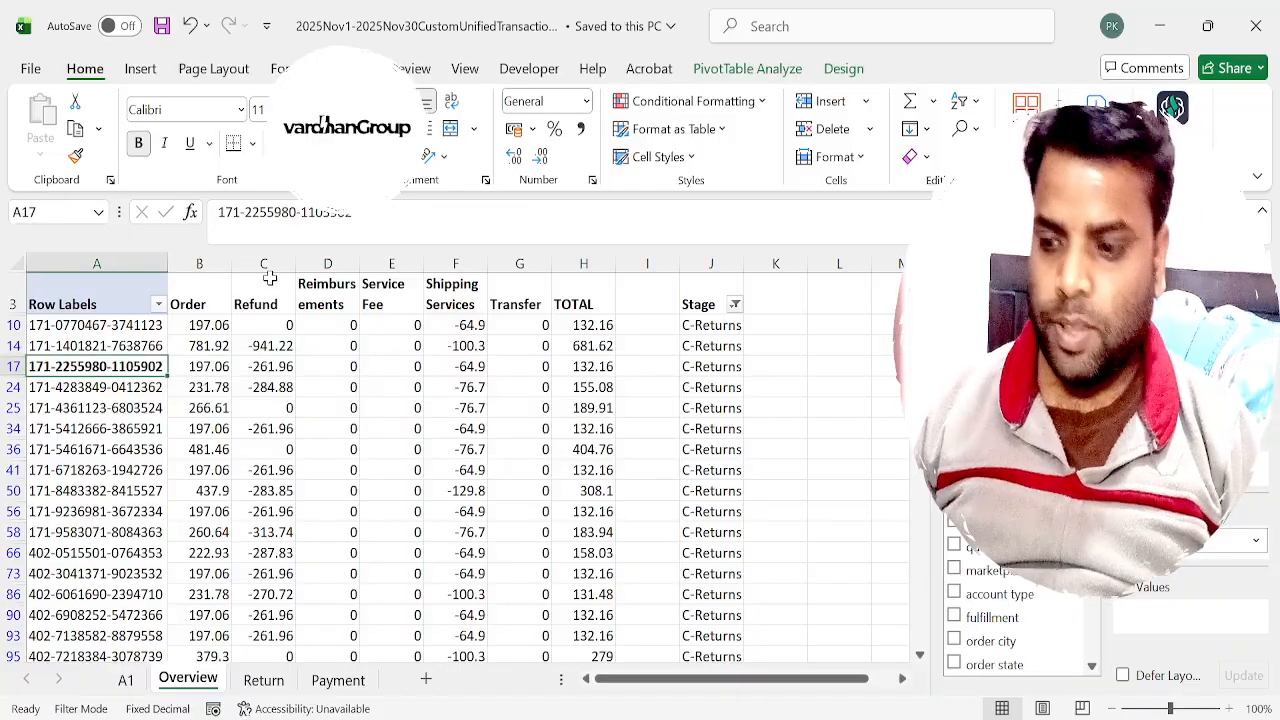
pyautogui.press('Right')
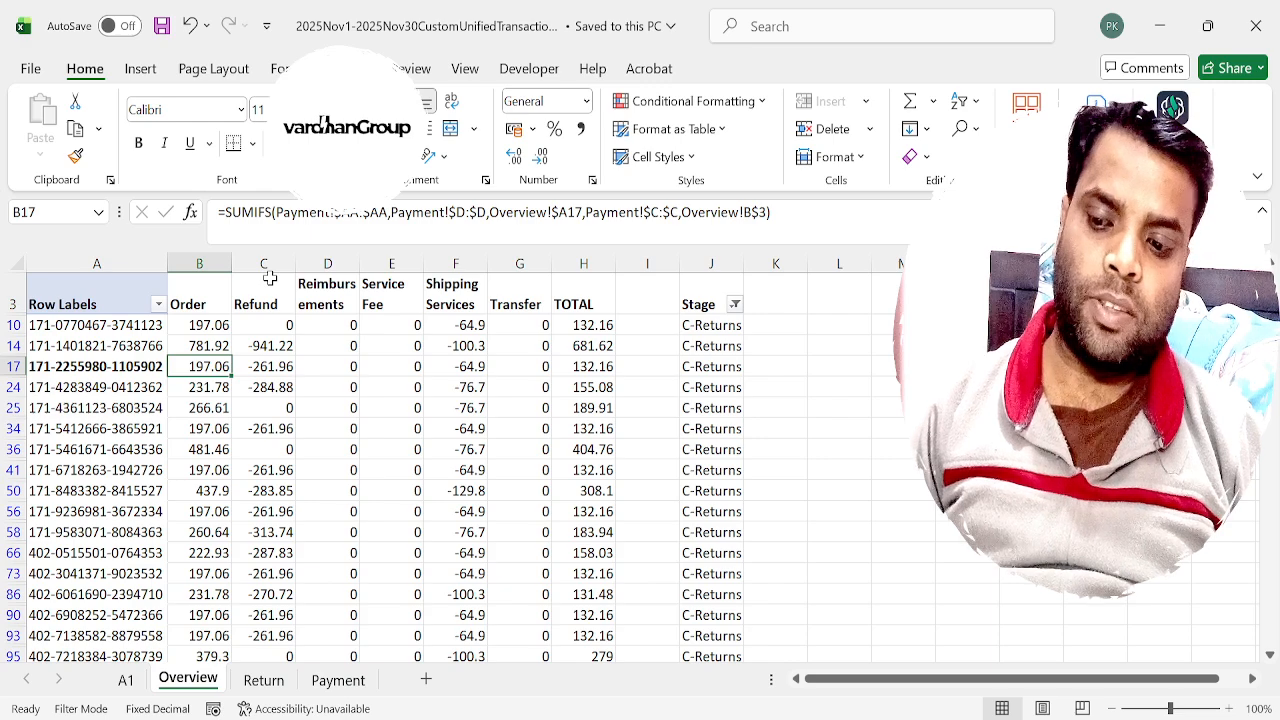
pyautogui.hotkey('ctrl', 'b')
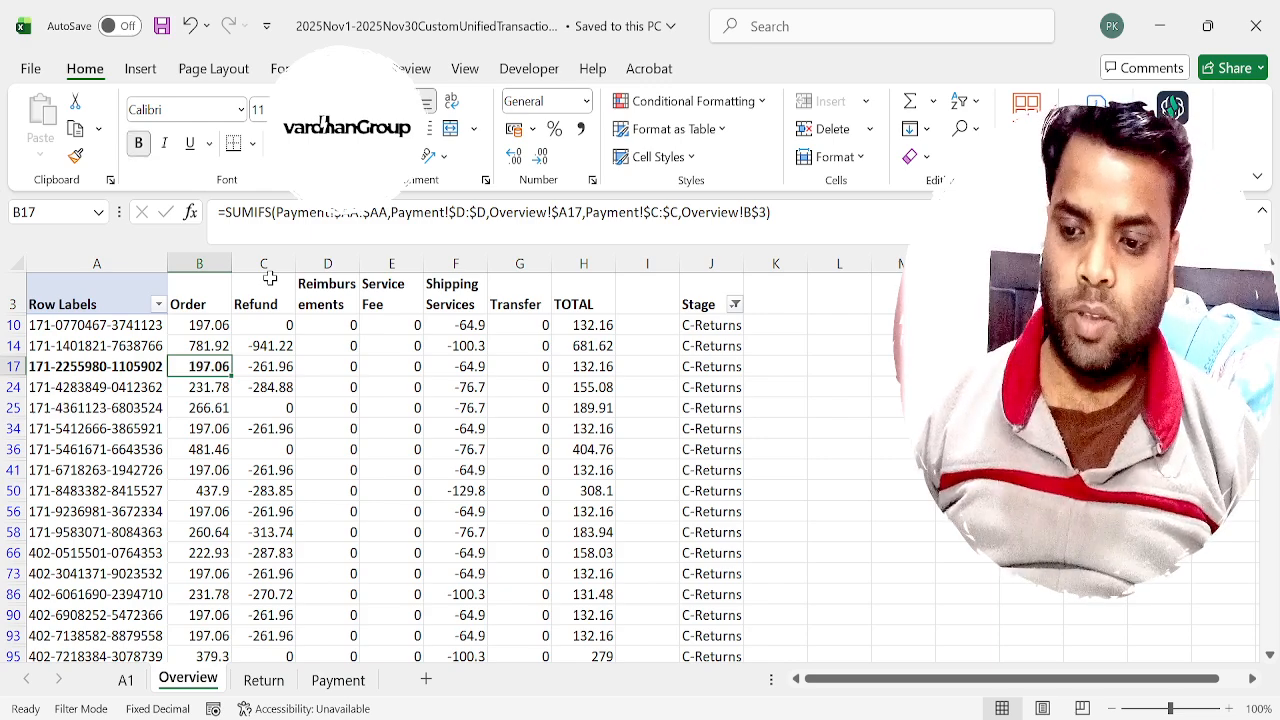
pyautogui.press('Right')
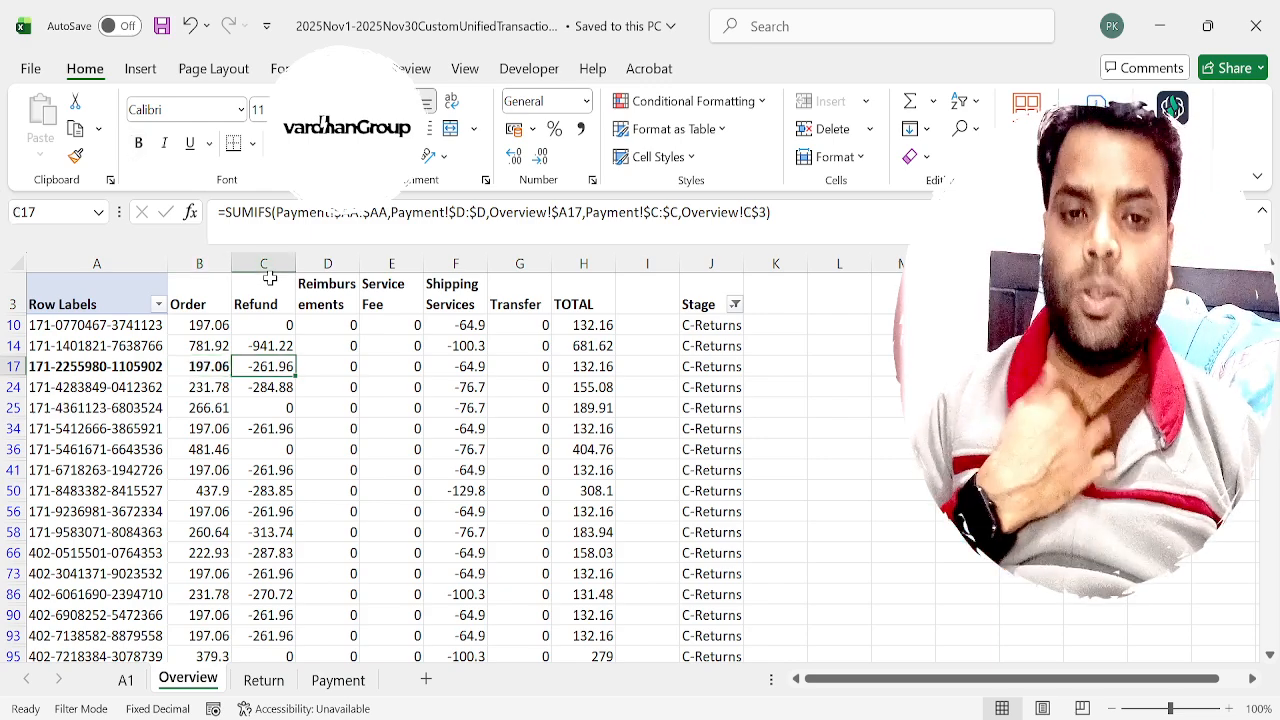
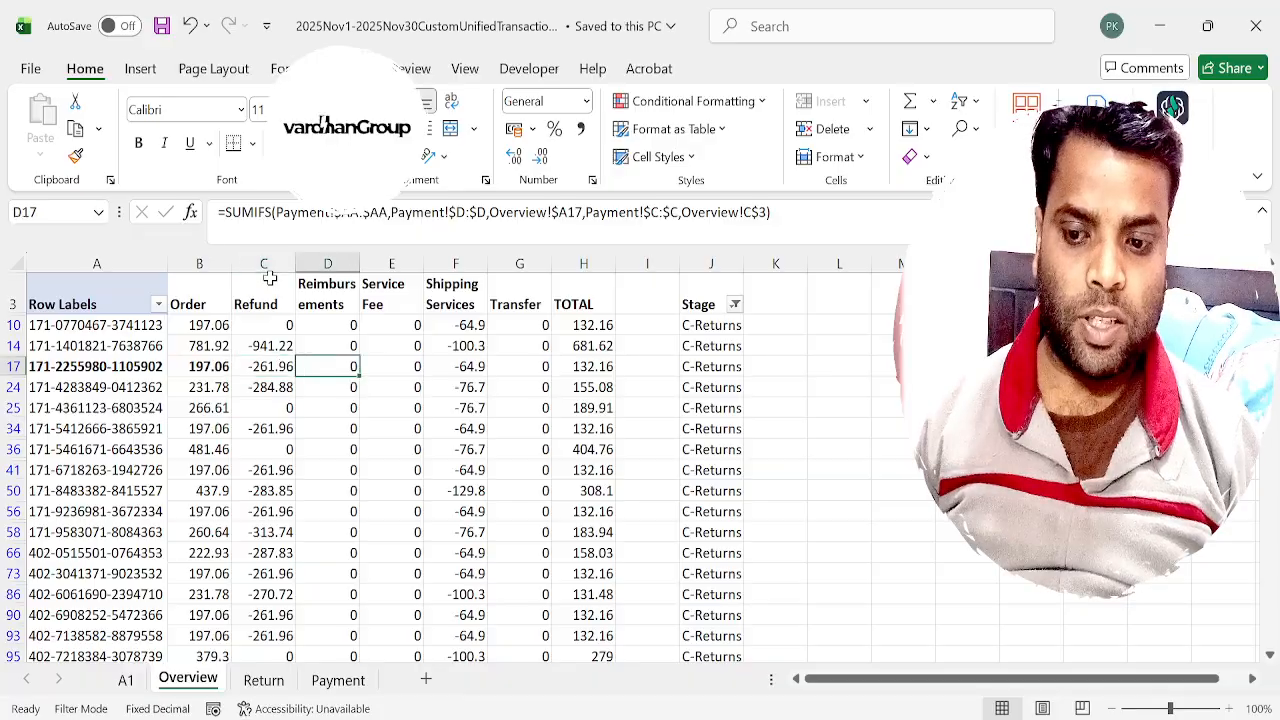
# Review row 17's amounts across the Overview columns, from Refund through Shipping Services to the TOTAL formula.
pyautogui.press('Right')
pyautogui.press('Right')
pyautogui.press('Right')
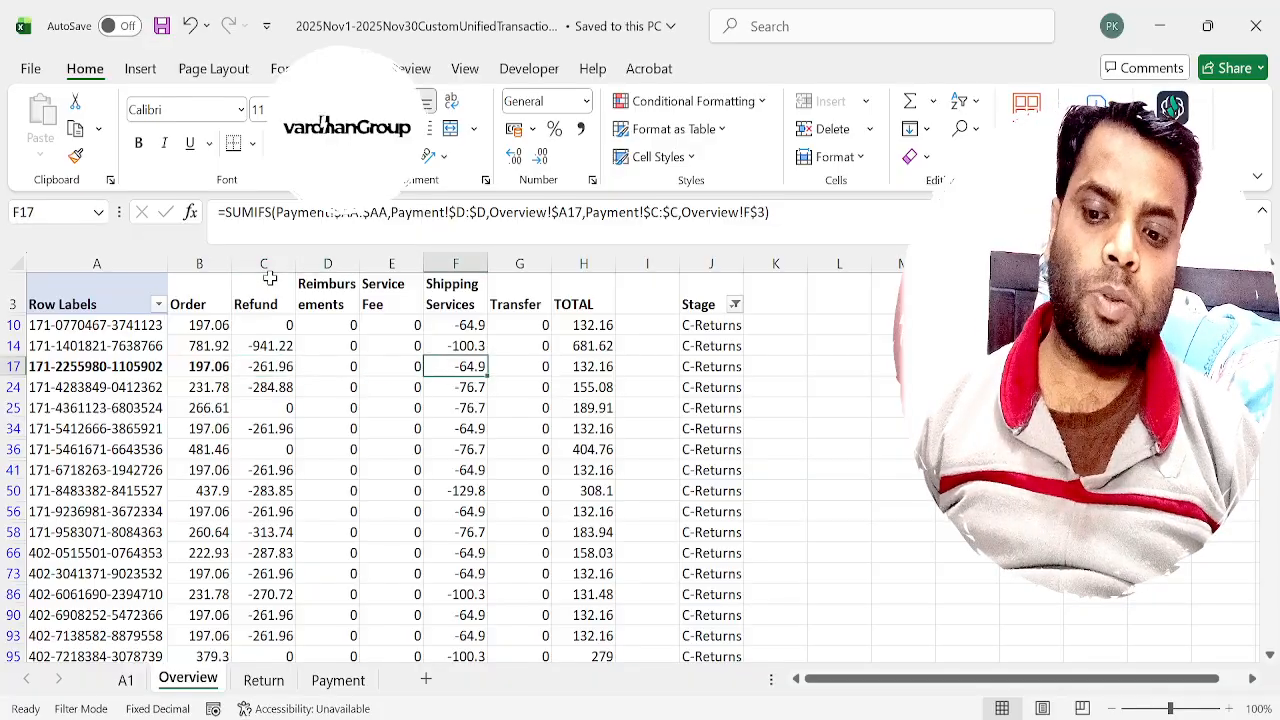
pyautogui.press('Right')
pyautogui.press('Right')
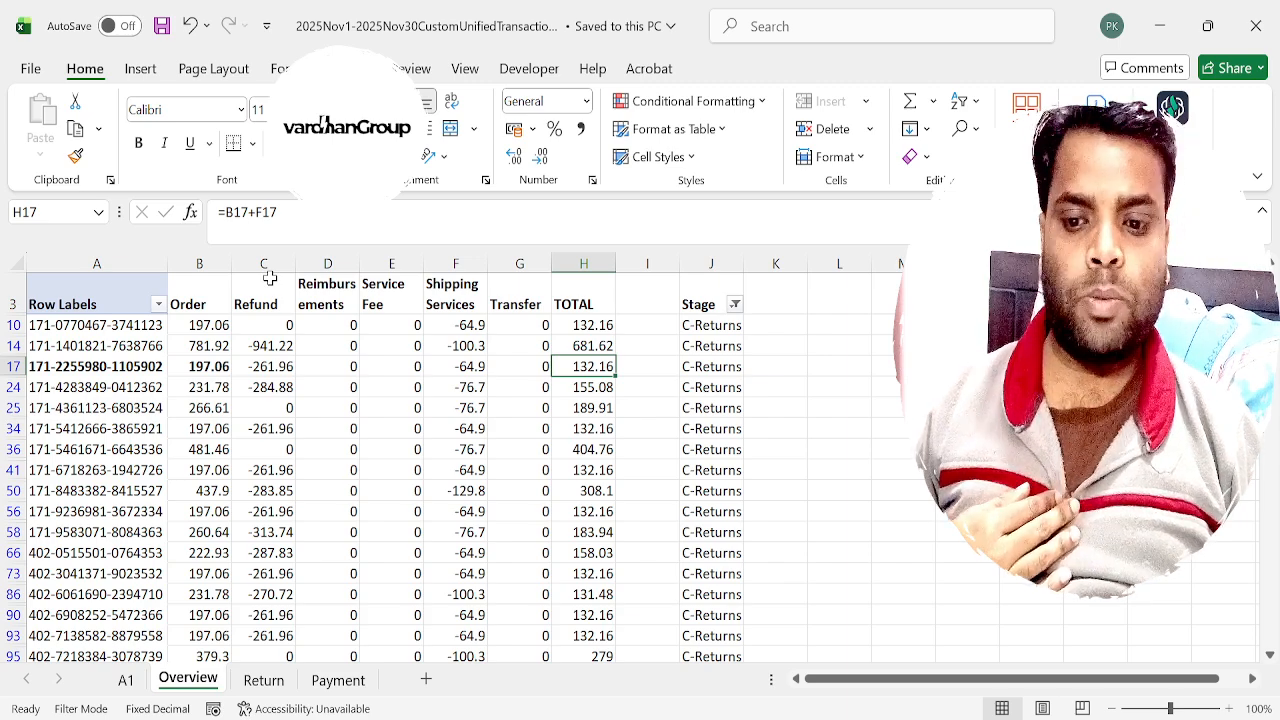
pyautogui.press('Left')
pyautogui.press('Left')
pyautogui.press('Left')
pyautogui.press('Left')
pyautogui.press('Left')
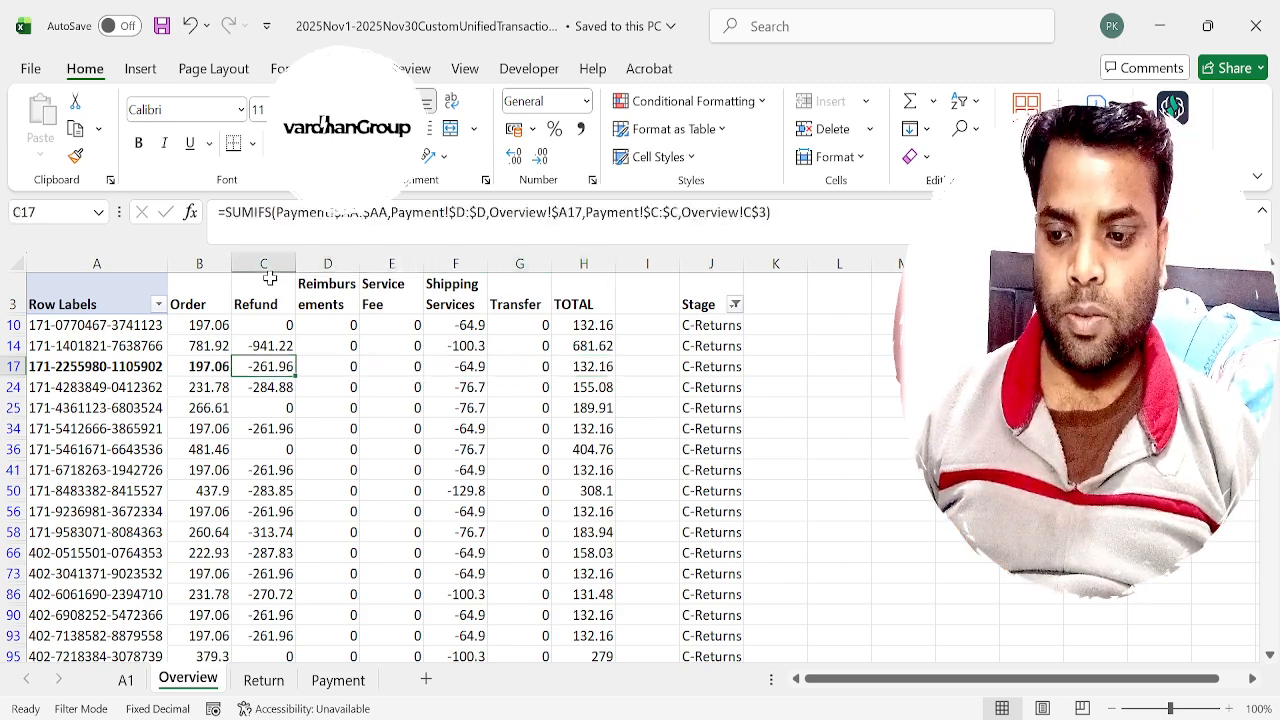
# Check the combined amount of the filtered order's three totals in column AA of the Payment sheet.
pyautogui.hotkey('ctrl', 'c')
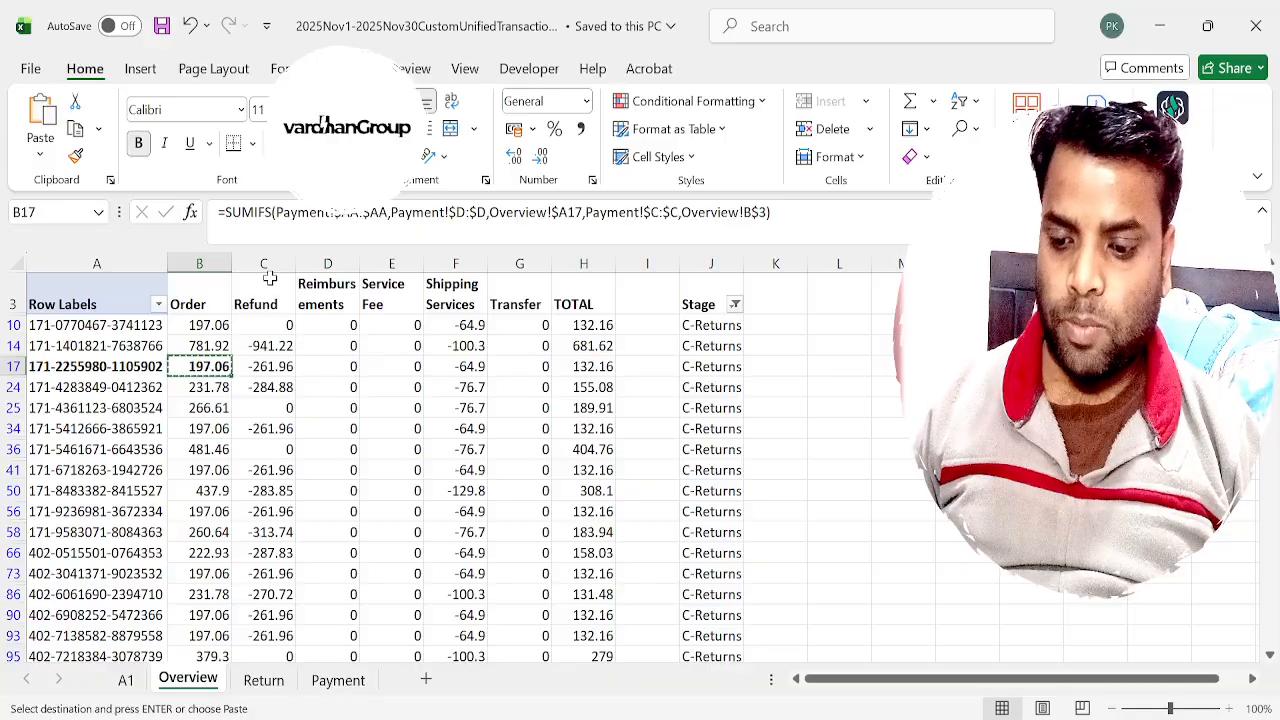
pyautogui.hotkey('ctrl', 'pagedown')
pyautogui.hotkey('ctrl', 'pagedown')
pyautogui.press('Up')
pyautogui.hotkey('ctrl', 'shift', 'Down')
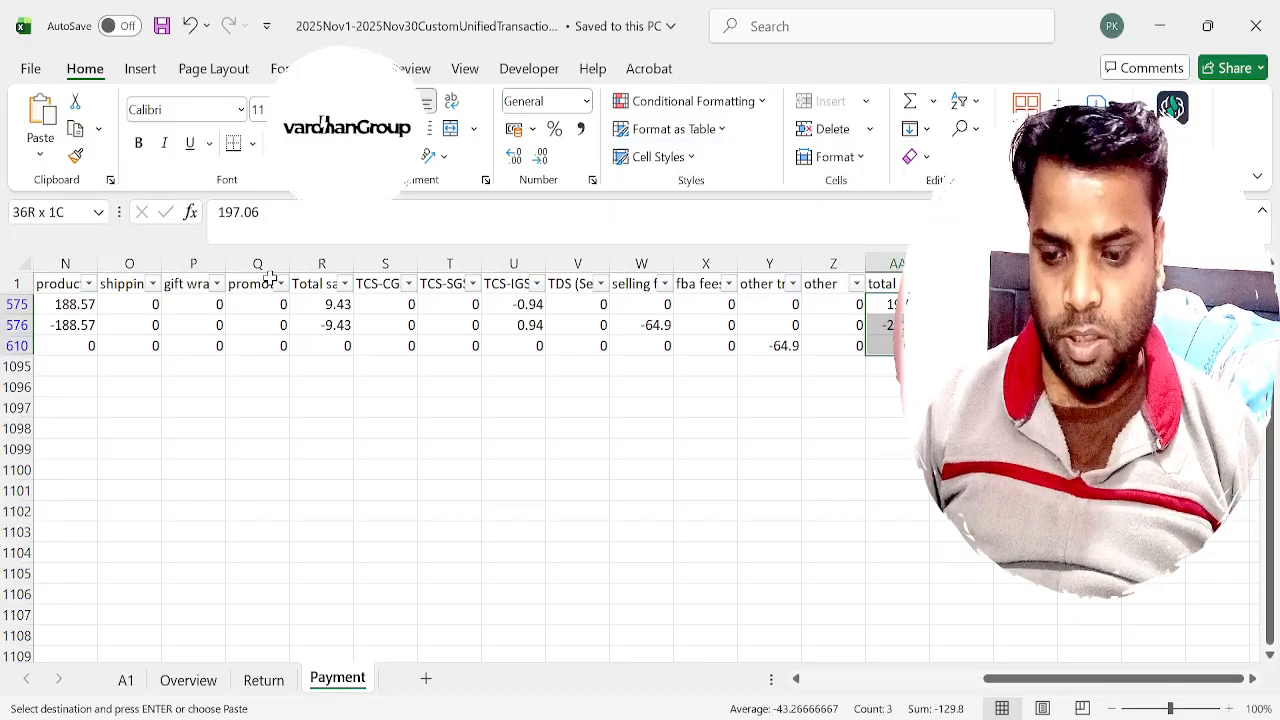
# Clear the TOTAL column for the filtered C-Returns rows on the Overview sheet.
pyautogui.hotkey('ctrl', 'pageup')
pyautogui.hotkey('ctrl', 'pageup')
pyautogui.press('Right')
pyautogui.press('Right')
pyautogui.press('Right')
pyautogui.press('Right')
pyautogui.press('Right')
pyautogui.hotkey('ctrl', 'Up')
pyautogui.press('Down')
pyautogui.hotkey('ctrl', 'shift', 'Down')
pyautogui.press('Delete')
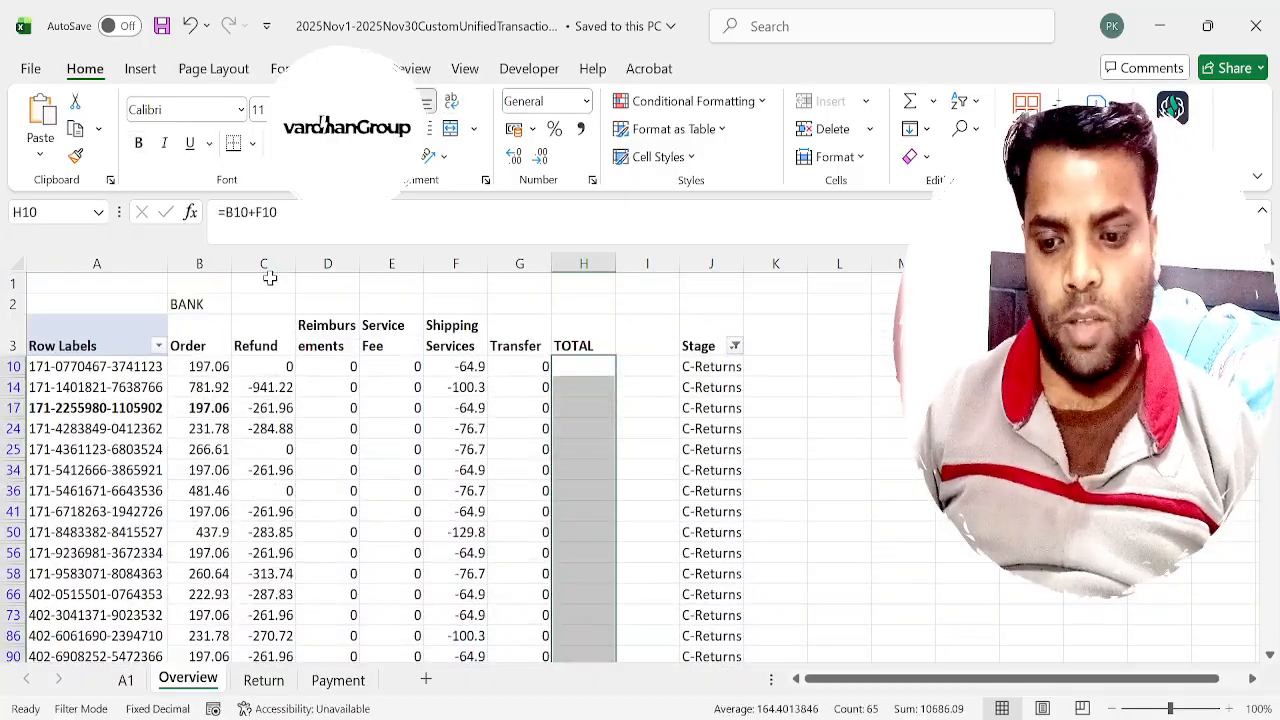
# Total the first C-Returns order in H10 with the formula =SUM(B10:G10).
pyautogui.press('Up')
pyautogui.press('Down')
pyautogui.write('=sum(')
pyautogui.press('Left')
pyautogui.press('Left')
pyautogui.press('Left')
pyautogui.press('Left')
pyautogui.press('Left')
pyautogui.press('Left')
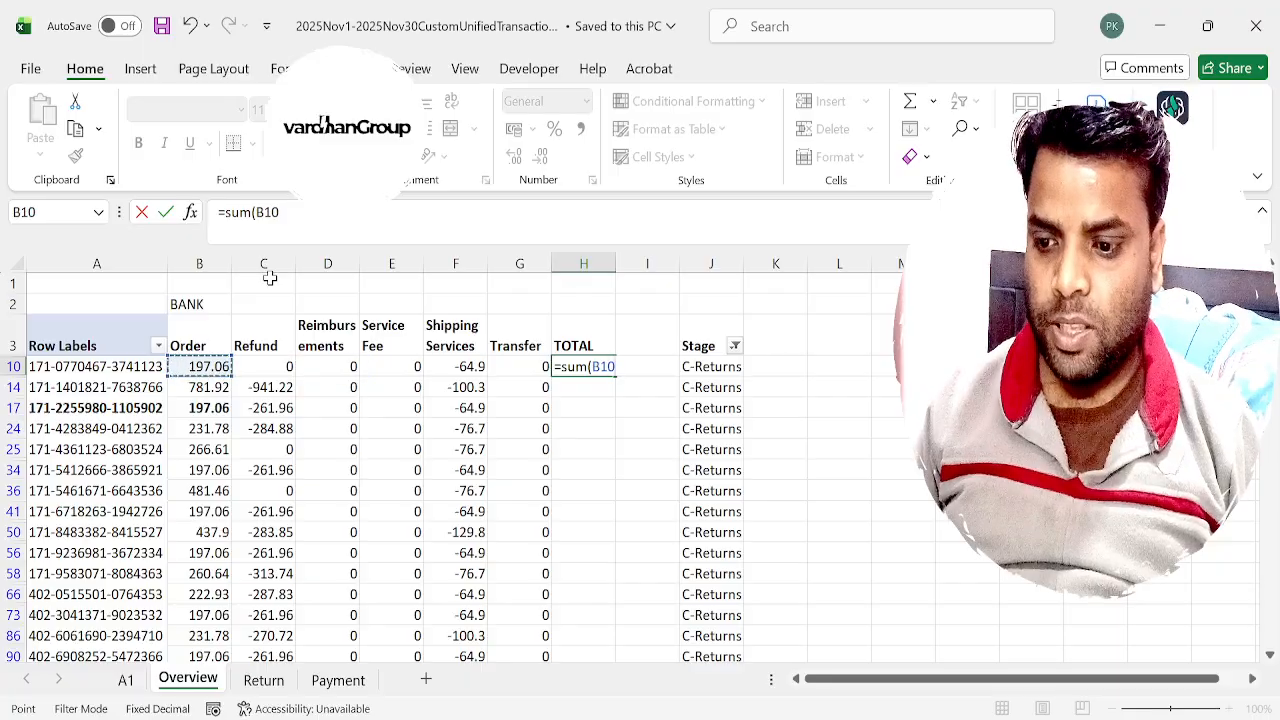
pyautogui.hotkey('shift', 'Right')
pyautogui.hotkey('shift', 'Right')
pyautogui.hotkey('shift', 'Right')
pyautogui.hotkey('shift', 'Right')
pyautogui.hotkey('shift', 'Right')
pyautogui.press('Return')
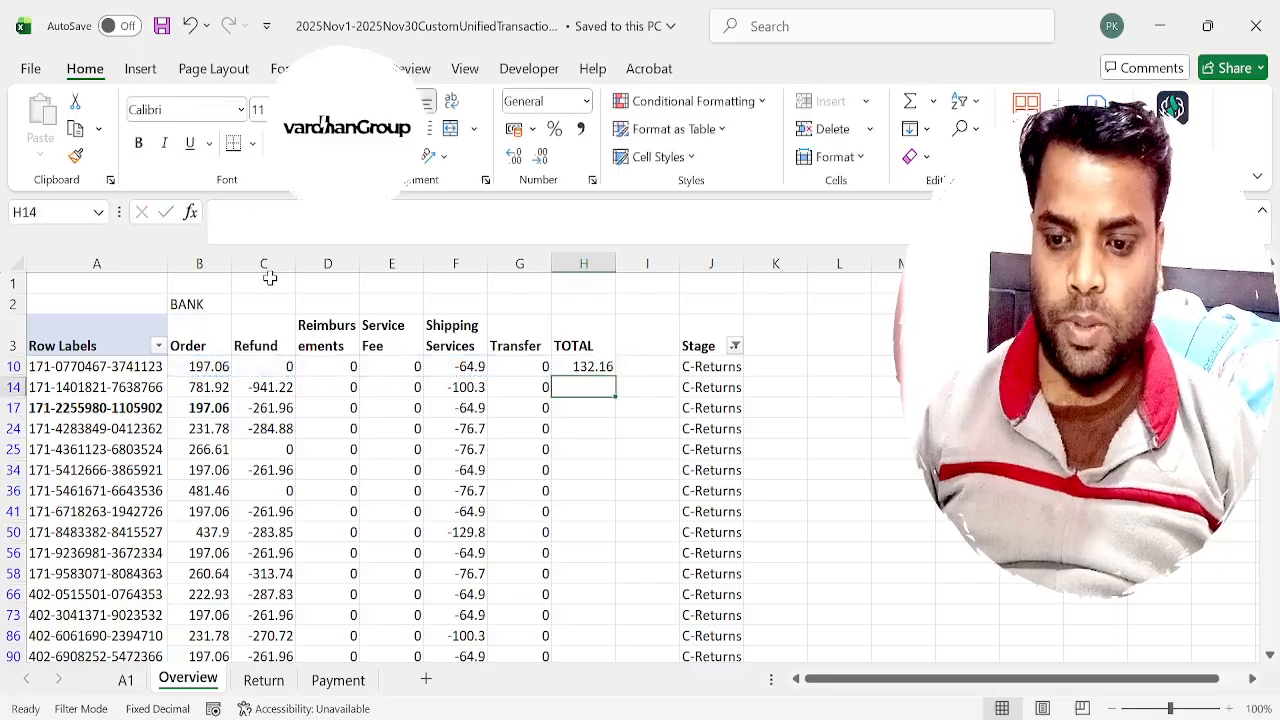
# Copy the H10 sum formula down the TOTAL column for all filtered C-Returns rows.
pyautogui.press('Up')
pyautogui.hotkey('ctrl', 'c')
pyautogui.press('Left')
pyautogui.hotkey('ctrl', 'Down')
pyautogui.press('Right')
pyautogui.hotkey('ctrl', 'v')
pyautogui.hotkey('ctrl', 'Up')
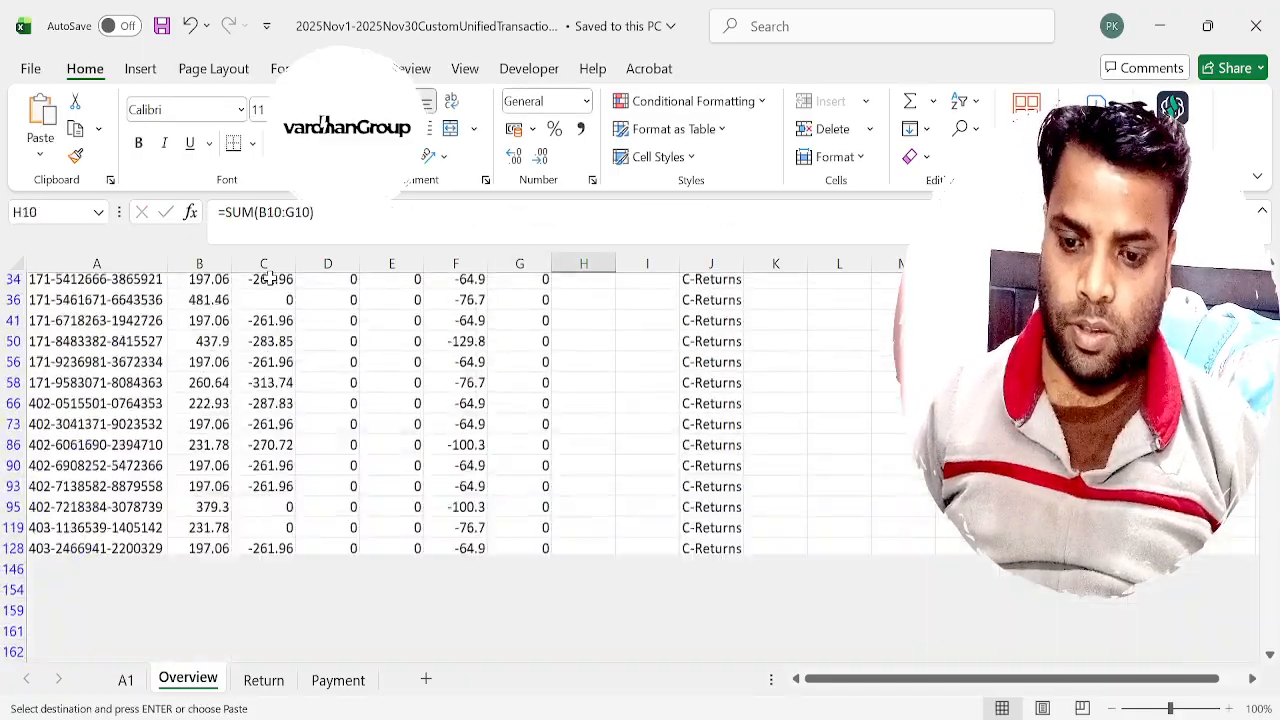
pyautogui.hotkey('ctrl', 'shift', 'Down')
pyautogui.hotkey('ctrl', 'v')
pyautogui.press('Right')
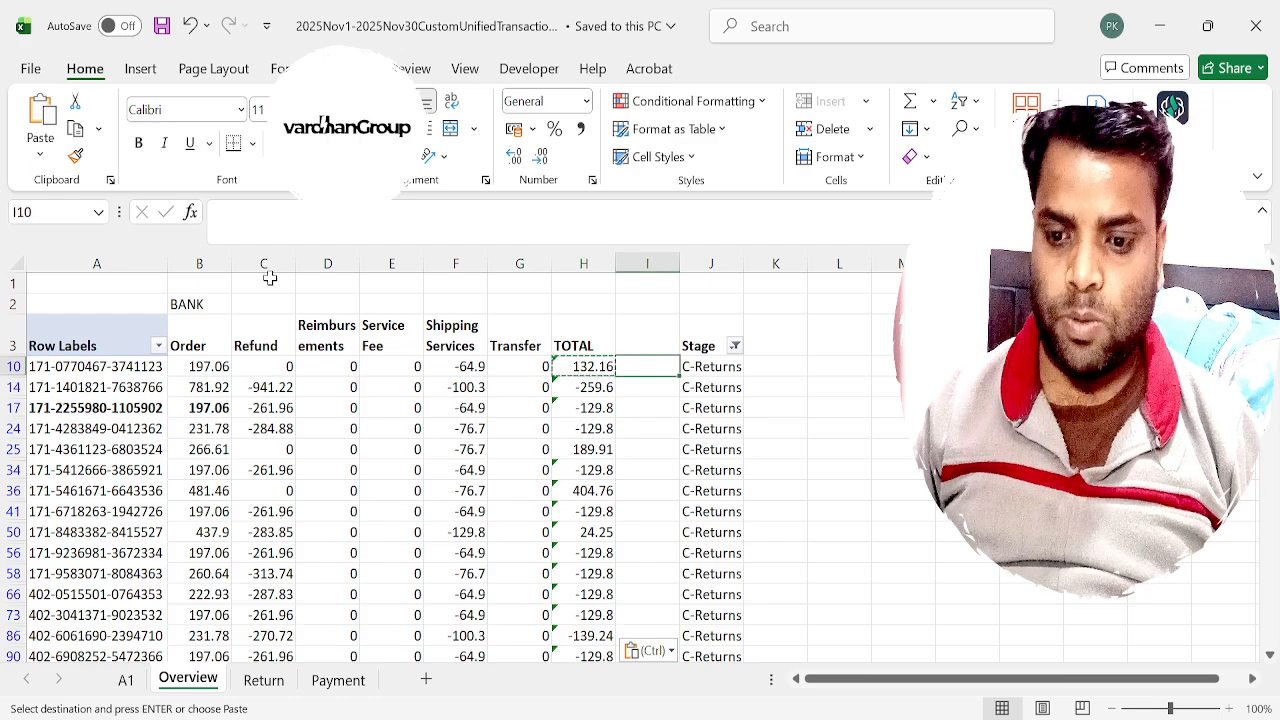
# Compare row 17's order, refund and shipping services amounts with its recalculated total.
pyautogui.press('Escape')
pyautogui.press('Left')
pyautogui.hotkey('ctrl', 'Up')
pyautogui.press('Down')
pyautogui.hotkey('ctrl', 'Down')
pyautogui.press('Left')
pyautogui.press('Left')
pyautogui.press('Left')
pyautogui.hotkey('ctrl', 'Up')
pyautogui.press('Up')
pyautogui.press('Left')
pyautogui.press('Down')
pyautogui.press('Down')
pyautogui.press('Down')
pyautogui.press('Left')
pyautogui.press('Down')
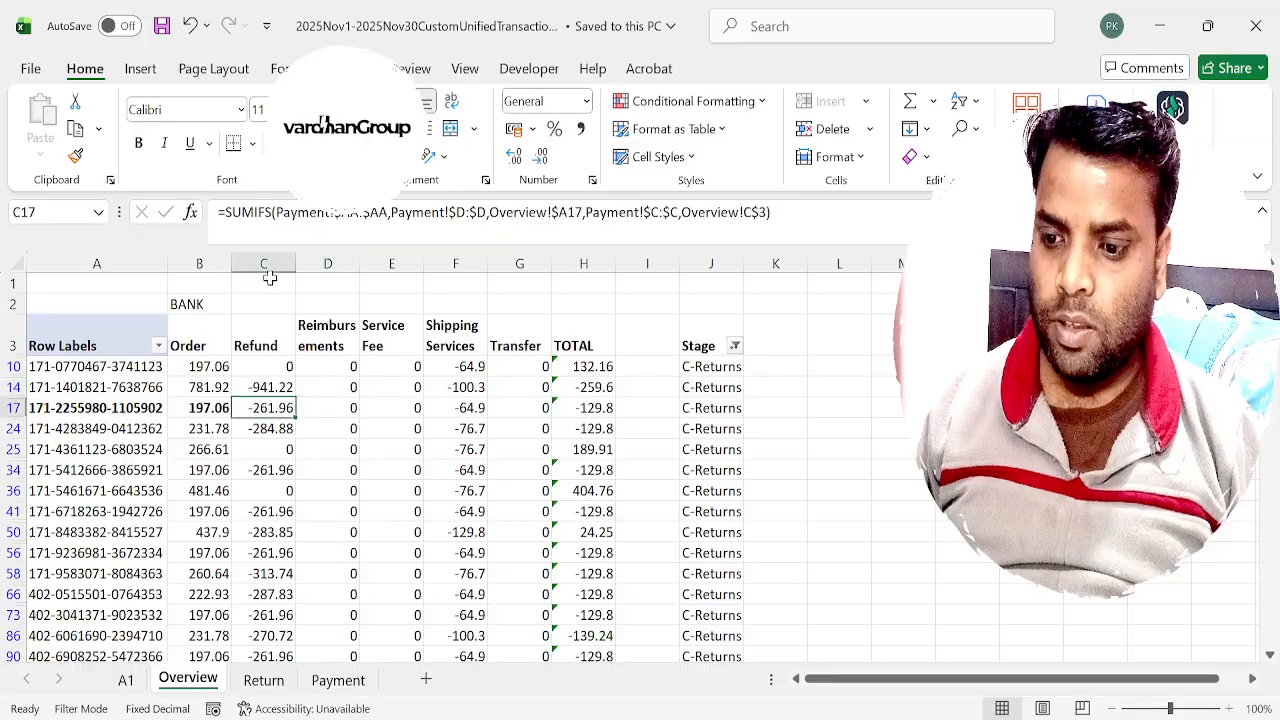
pyautogui.press('Left')
pyautogui.press('Right')
pyautogui.press('Right')
pyautogui.press('Right')
pyautogui.press('Right')
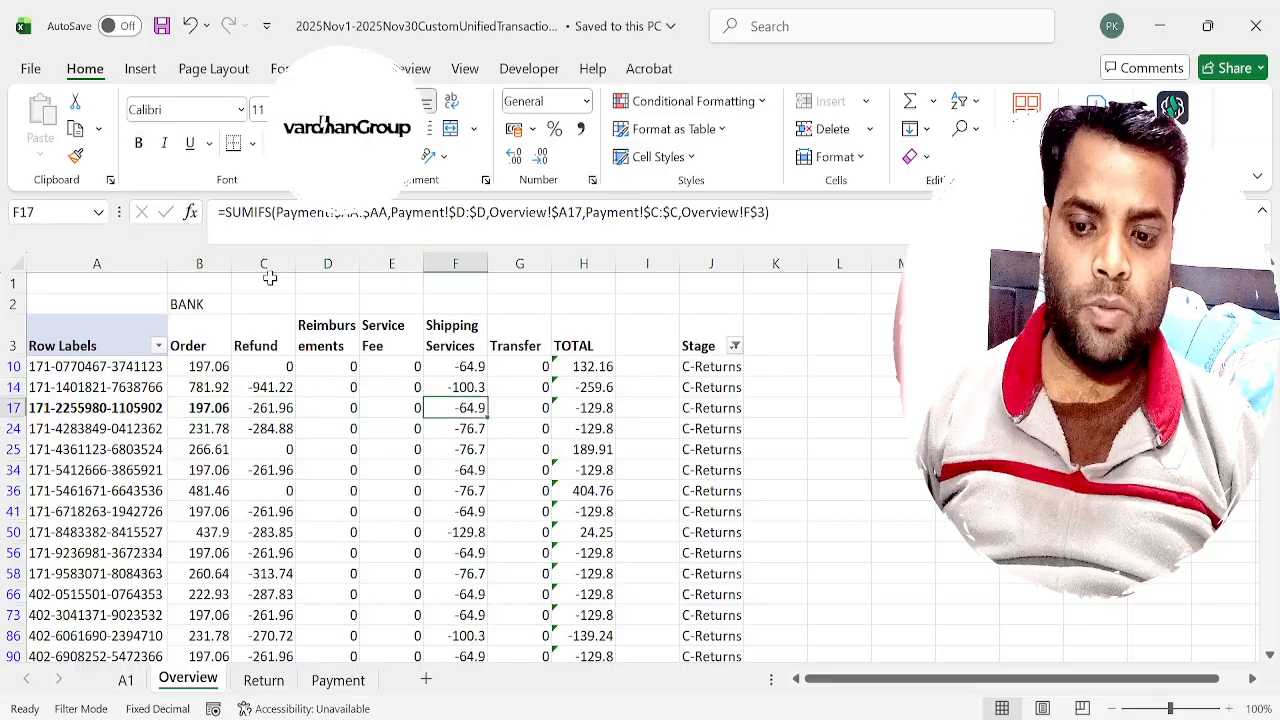
# Remove the C-Returns filter from the Stage column so that all orders are listed.
pyautogui.press('Right')
pyautogui.press('Right')
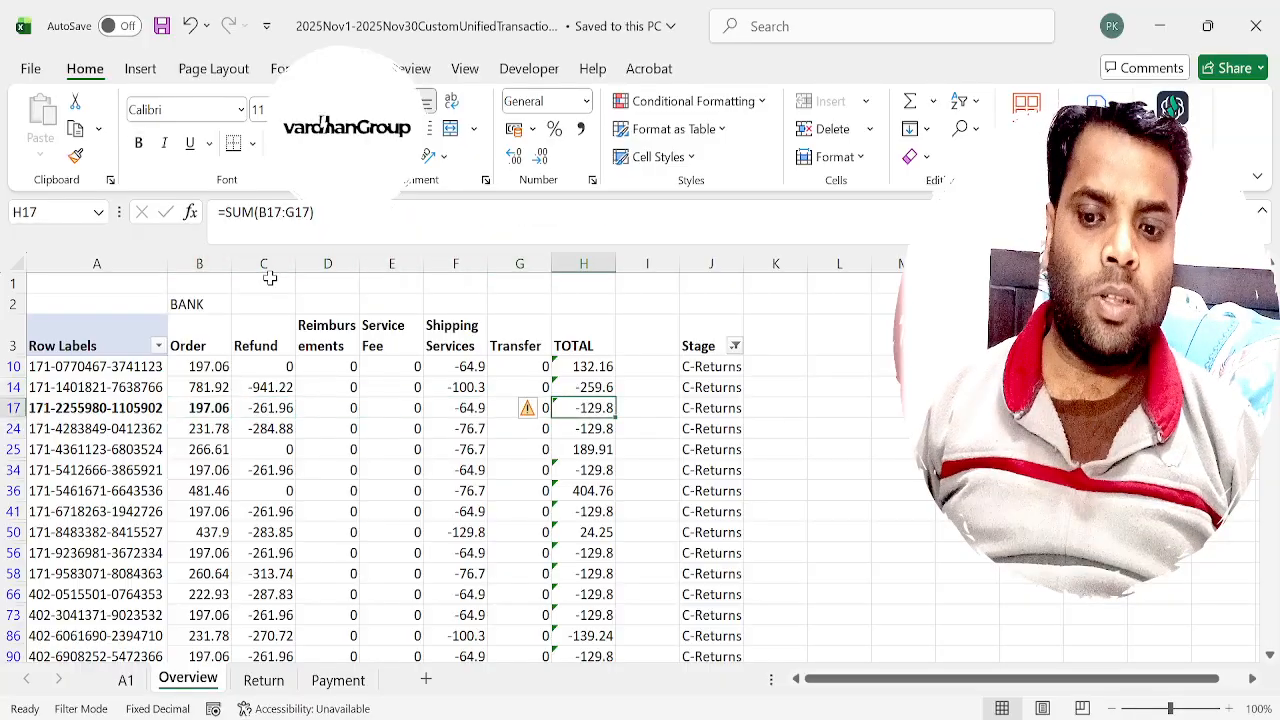
pyautogui.press('Up')
pyautogui.press('Up')
pyautogui.press('Up')
pyautogui.press('Down')
pyautogui.press('Down')
pyautogui.press('Down')
pyautogui.press('Down')
pyautogui.press('Up')
pyautogui.press('Right')
pyautogui.press('Right')
pyautogui.hotkey('ctrl', 'shift', 'l')
pyautogui.hotkey('ctrl', 'shift', 'l')
pyautogui.hotkey('ctrl', 'shift', 'l')
pyautogui.hotkey('ctrl', 'Up')
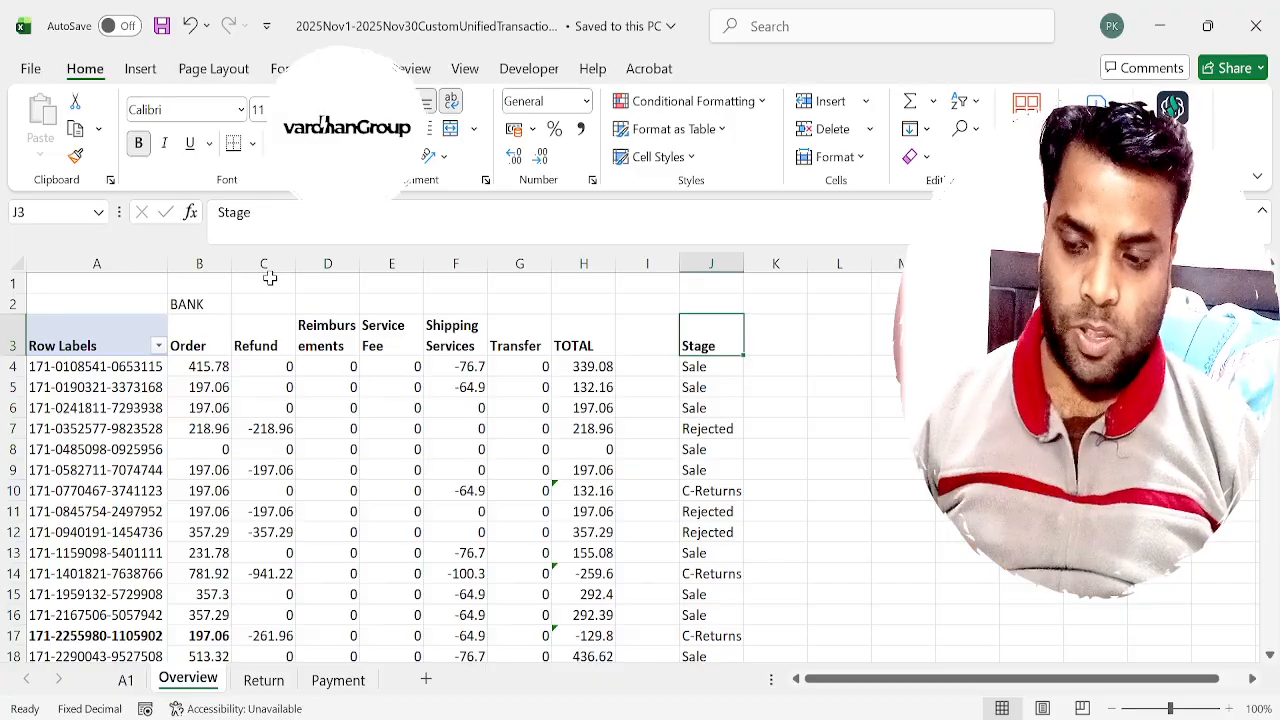
# Review the column headings from Order to TOTAL and the extent of the TOTAL column.
pyautogui.press('Right')
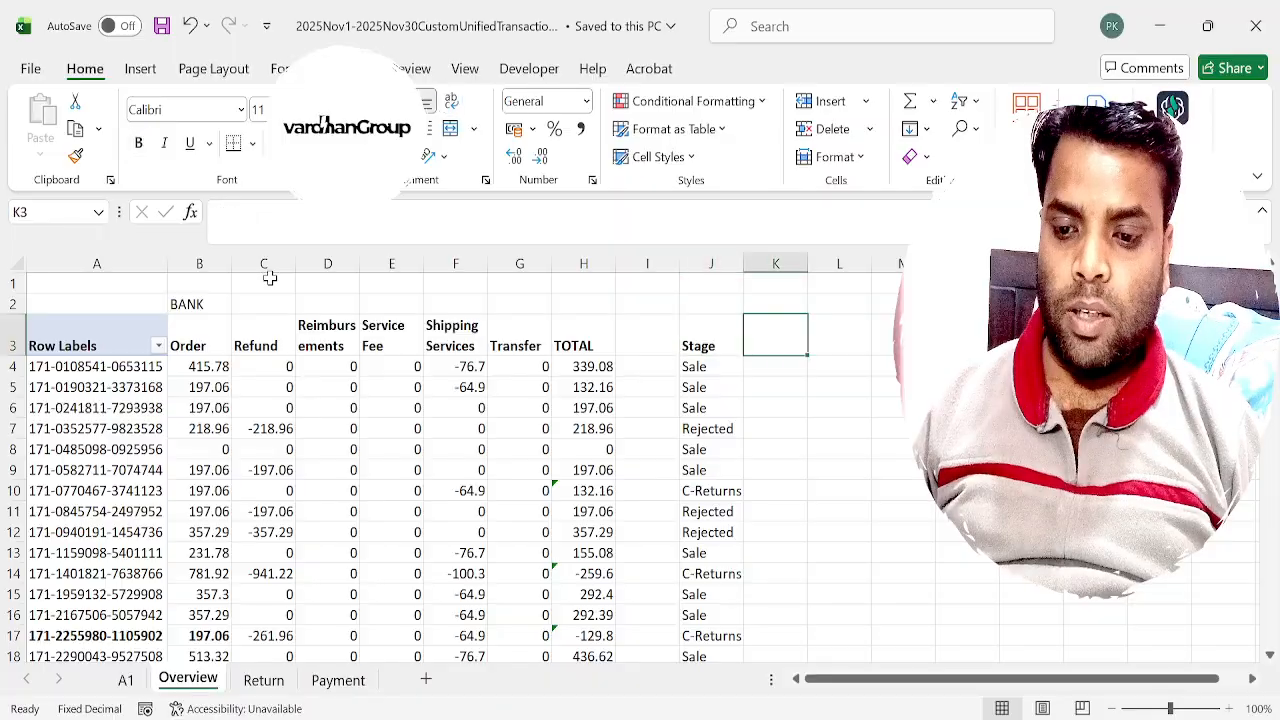
pyautogui.hotkey('ctrl', 'Left')
pyautogui.hotkey('ctrl', 'Left')
pyautogui.hotkey('ctrl', 'Left')
pyautogui.press('Right')
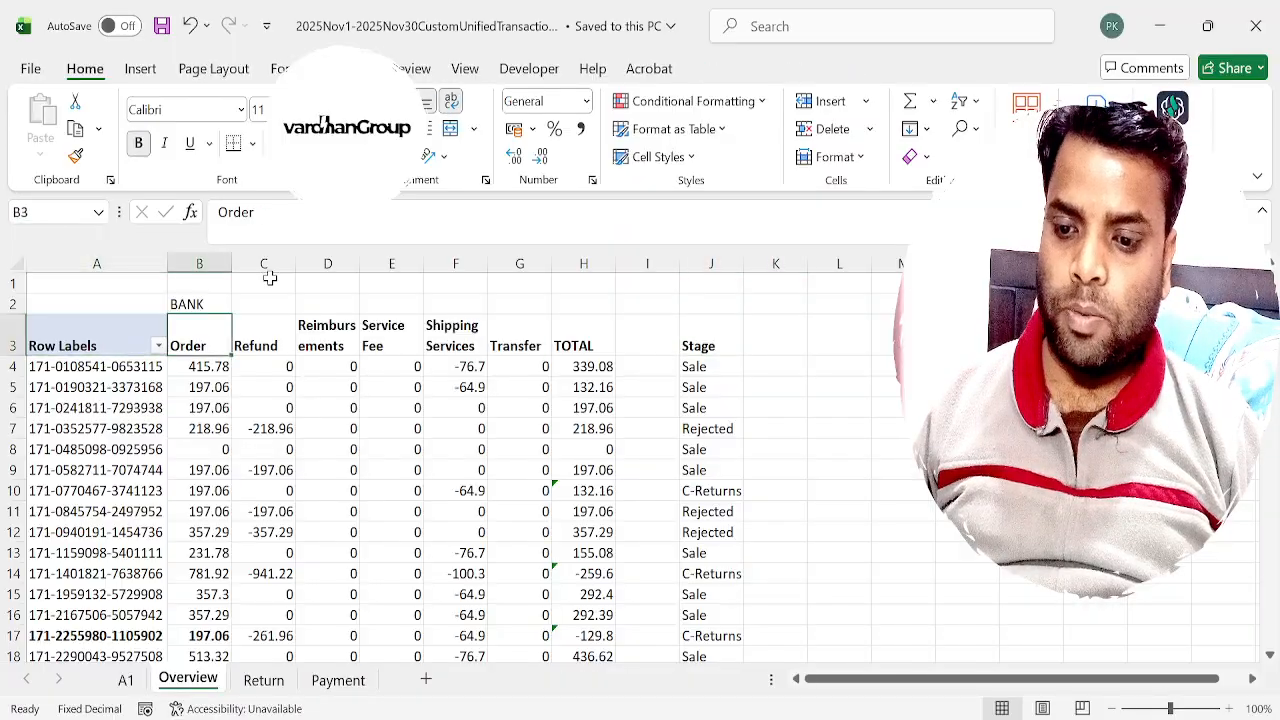
pyautogui.press('Right')
pyautogui.press('Right')
pyautogui.press('Right')
pyautogui.press('Right')
pyautogui.press('Right')
pyautogui.press('Right')
pyautogui.press('Right')
pyautogui.press('Right')
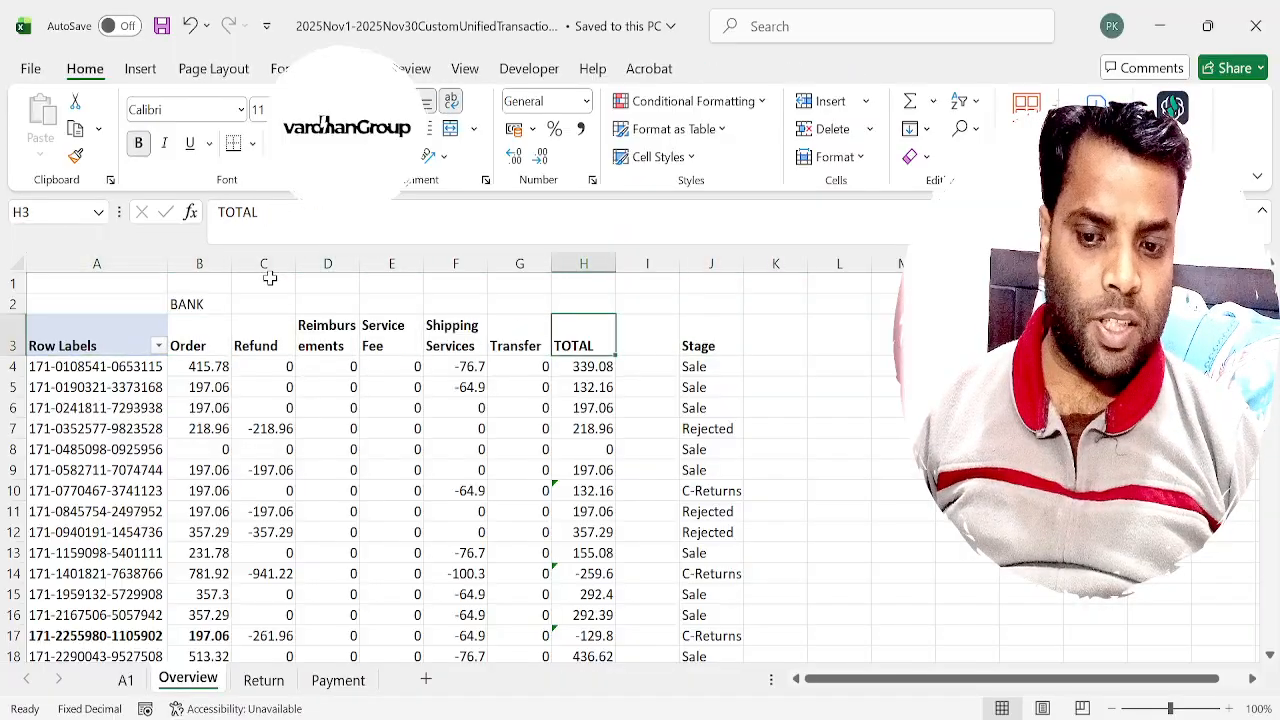
pyautogui.hotkey('ctrl', 'Down')
pyautogui.hotkey('ctrl', 'Up')
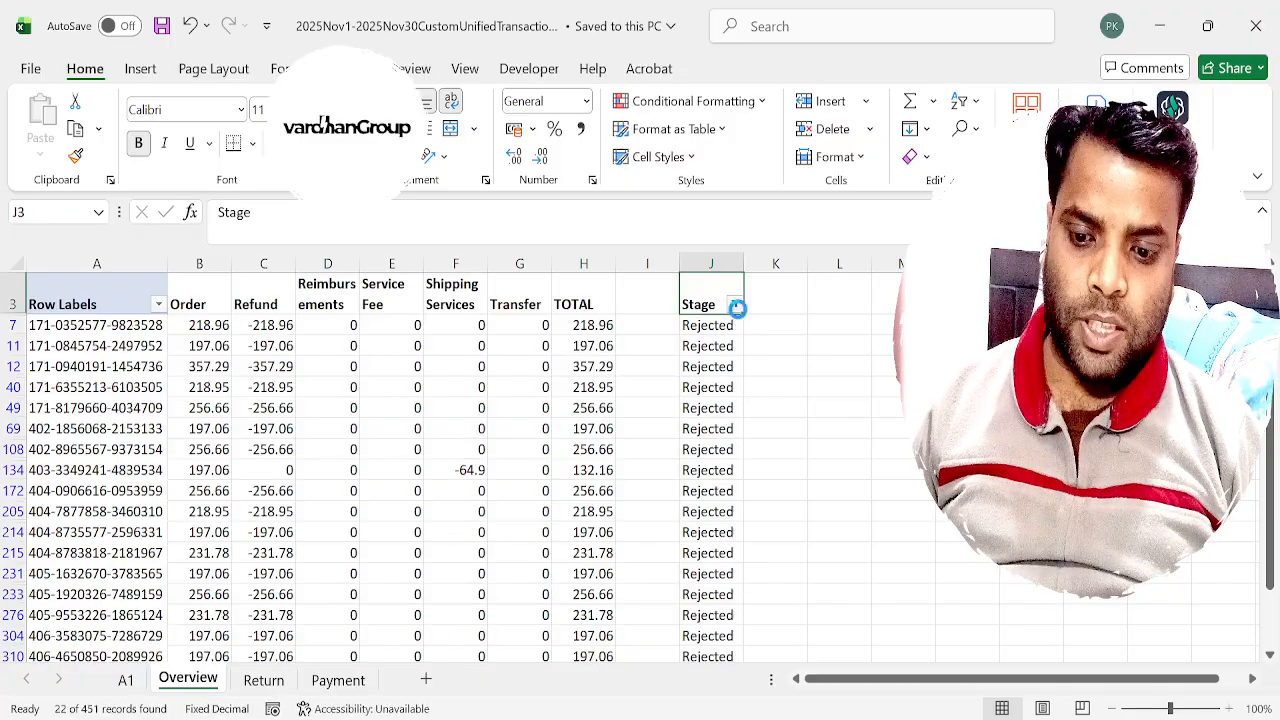
# Filter the Stage column to Rejected and examine the first rejected order's amount, refund and total formula.
pyautogui.click(740, 321)
pyautogui.press('Left')
pyautogui.press('Left')
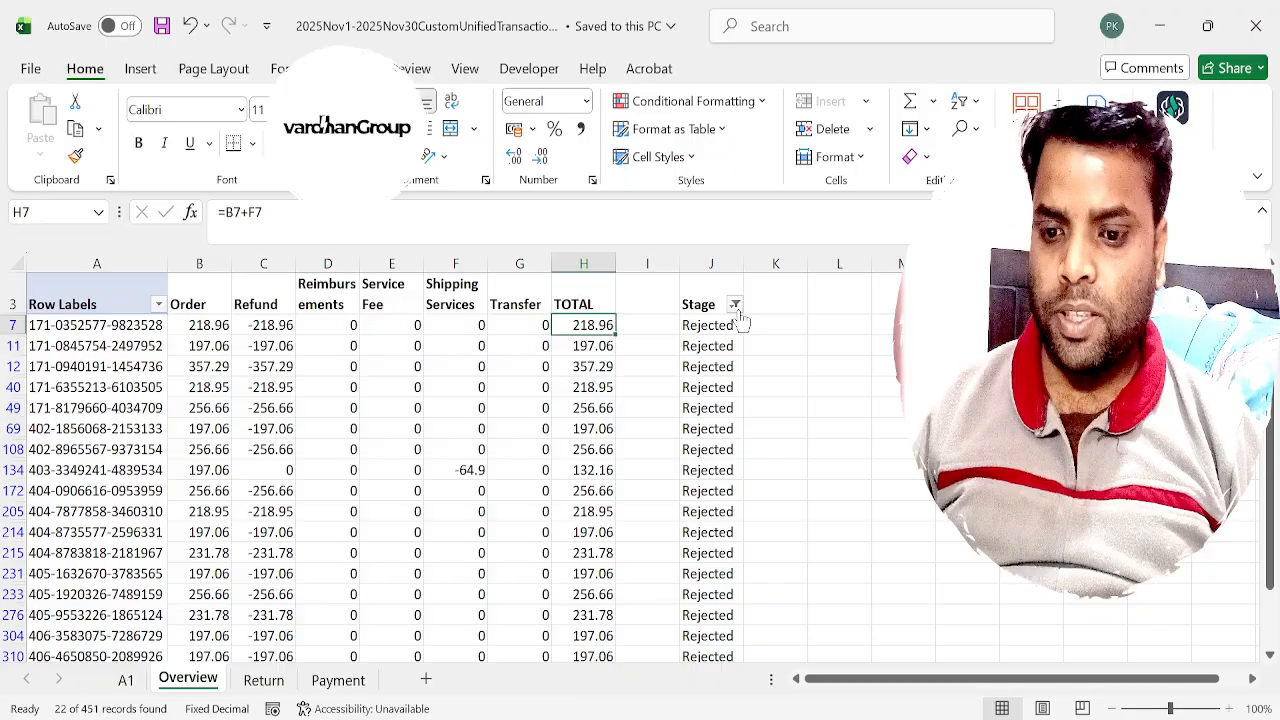
pyautogui.press('Left')
pyautogui.press('Left')
pyautogui.press('Left')
pyautogui.press('Left')
pyautogui.press('Left')
pyautogui.press('Left')
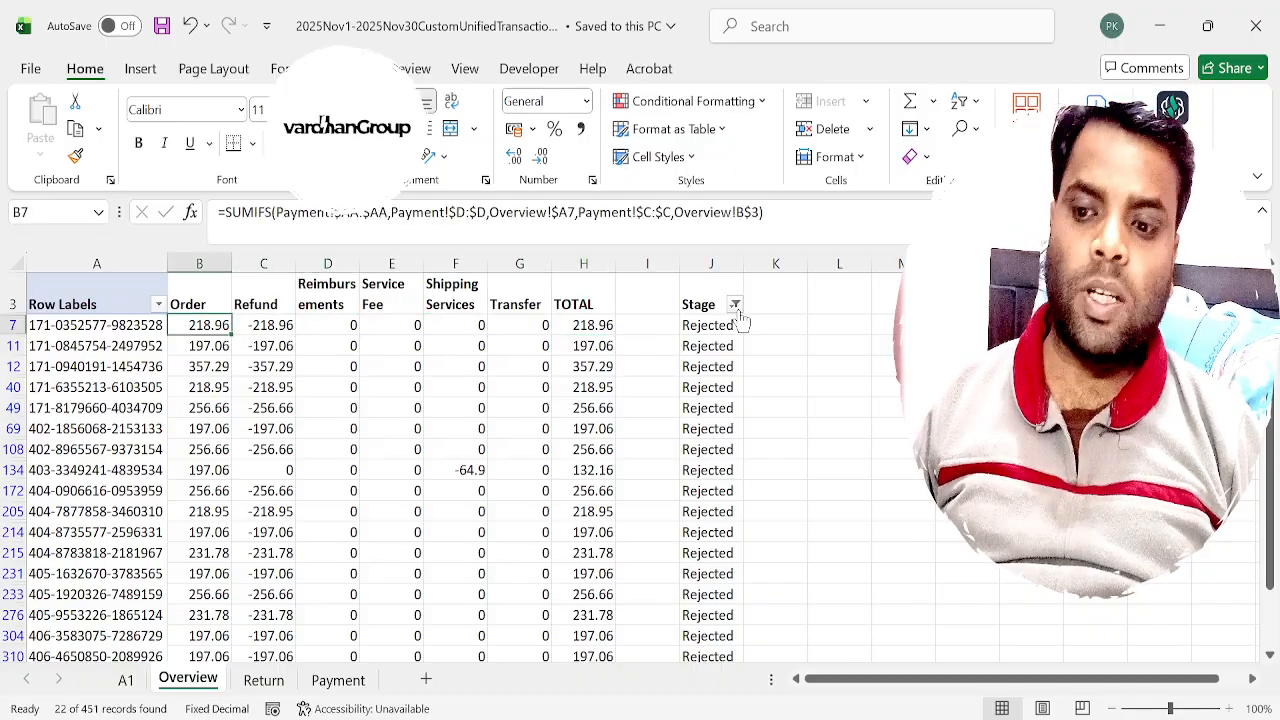
pyautogui.press('Right')
pyautogui.press('Right')
pyautogui.press('Right')
pyautogui.press('Right')
pyautogui.press('Right')
pyautogui.press('Right')
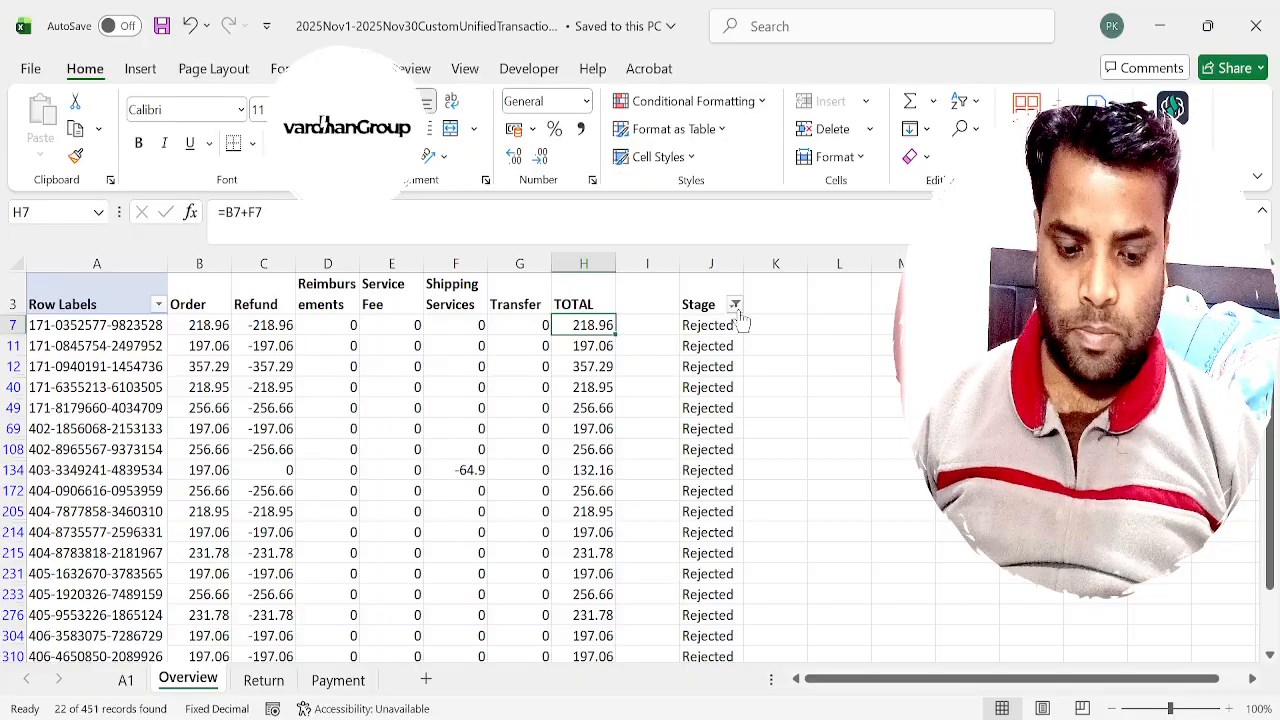
# Remove the Rejected filter and copy the H4 formula =B4+F4 down the whole TOTAL column.
pyautogui.hotkey('ctrl', 'shift', 'l')
pyautogui.press('Up')
pyautogui.press('Up')
pyautogui.press('Up')
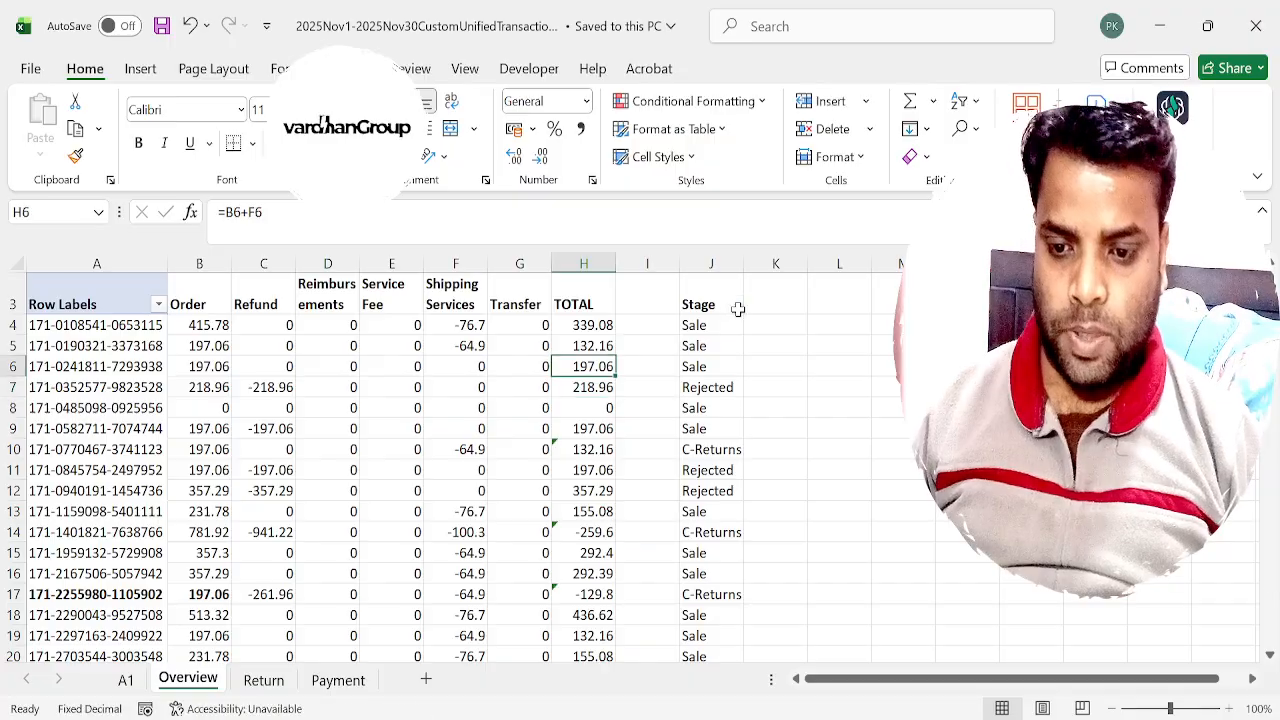
pyautogui.hotkey('ctrl', 'c')
pyautogui.hotkey('ctrl', 'shift', 'Down')
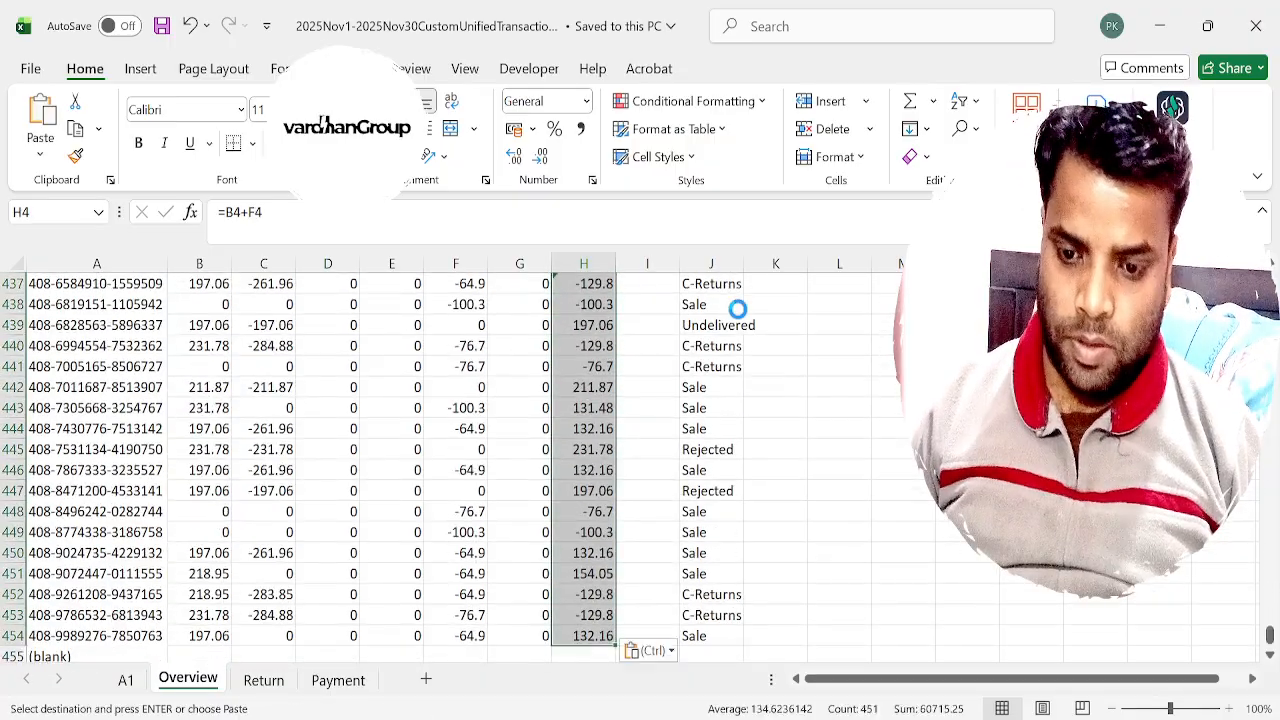
pyautogui.hotkey('ctrl', 'v')
pyautogui.press('Up')
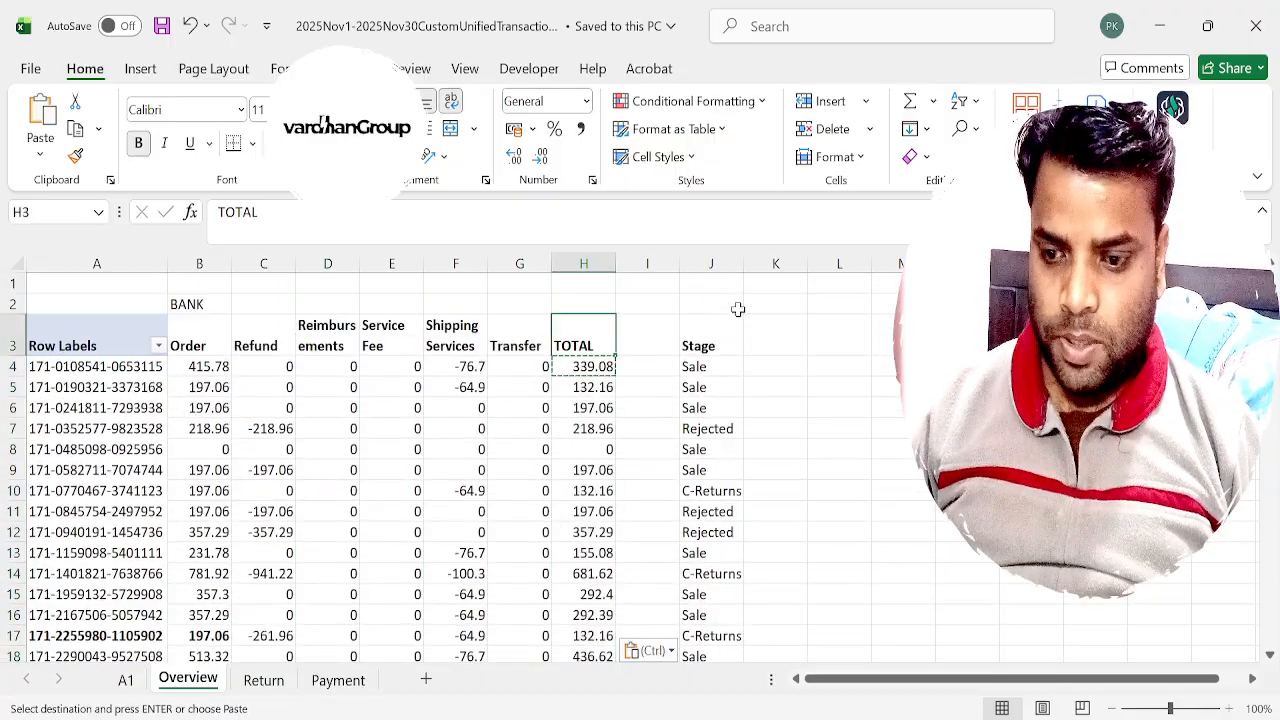
# Add a filter to the Stage column and show only the Rejected orders.
pyautogui.hotkey('ctrl', 'shift', 'l')
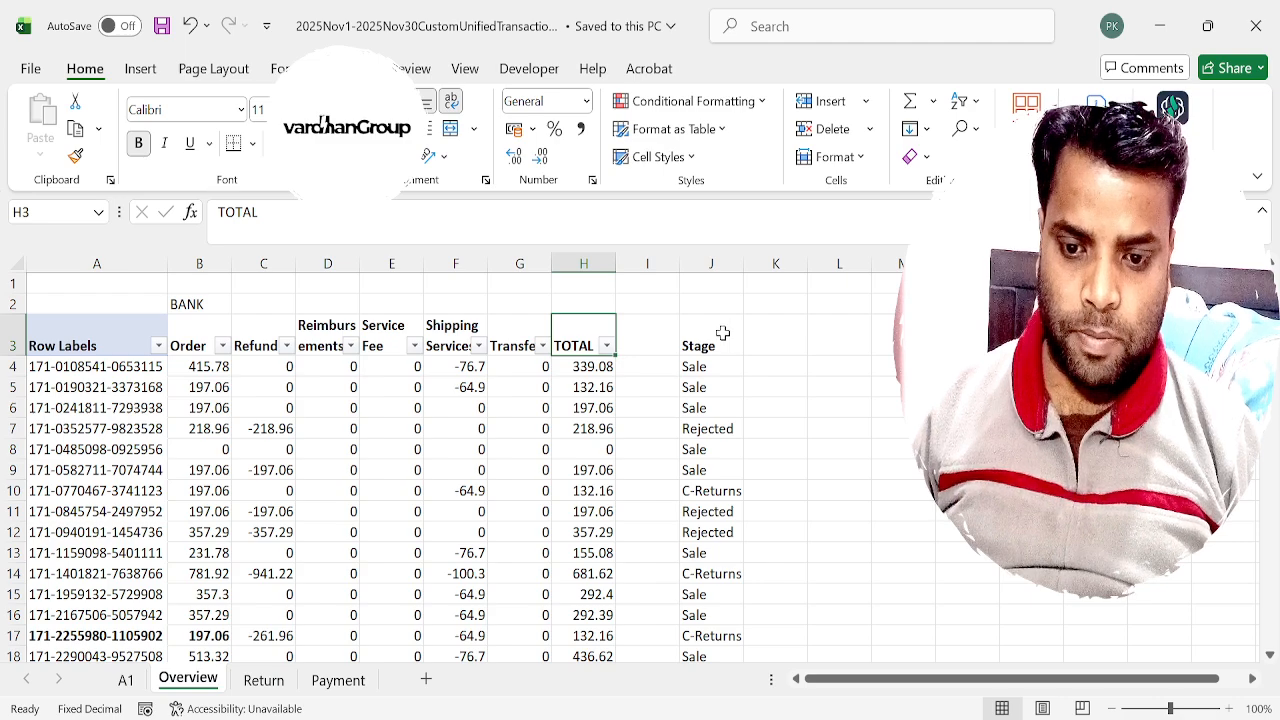
pyautogui.click(722, 333)
pyautogui.hotkey('ctrl', 'shift', 'l')
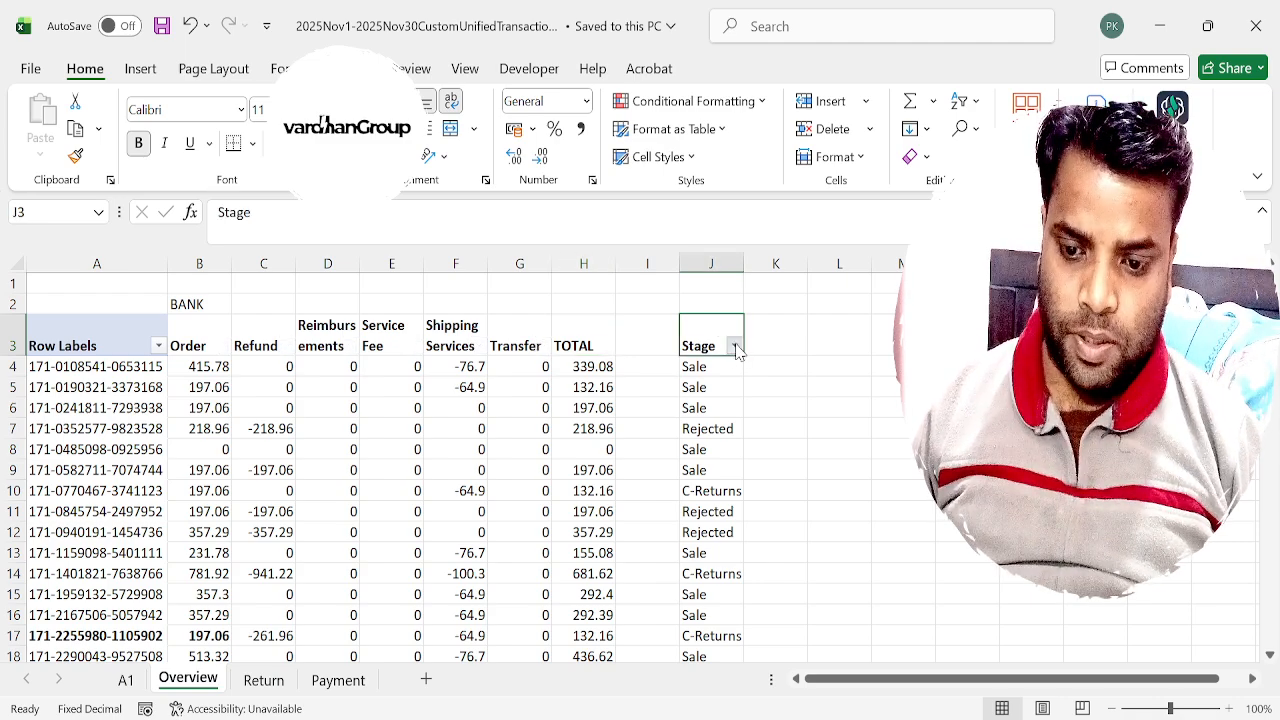
pyautogui.press('Return')
pyautogui.press('Down')
pyautogui.press('Left')
pyautogui.press('Left')
# Total the first rejected order in H7 with =SUM(B7:G7) and copy the formula down the rejected rows.
pyautogui.press('Left')
pyautogui.press('Right')
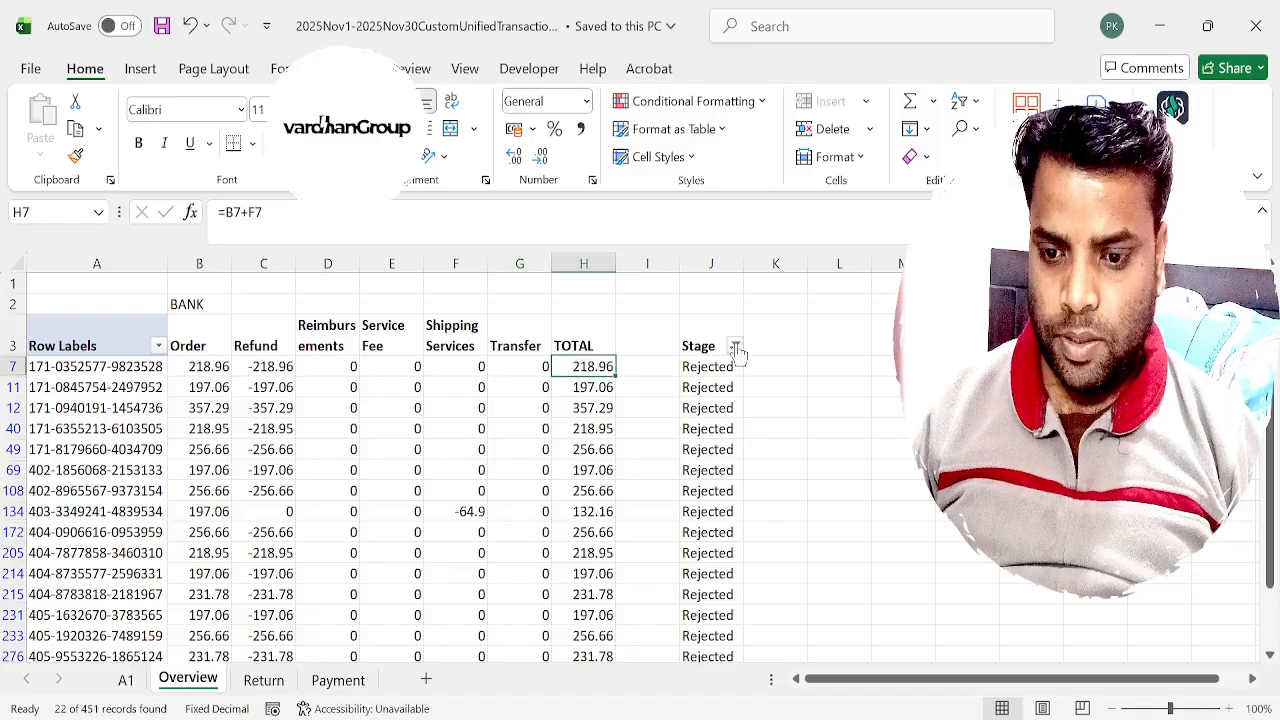
pyautogui.write('=sum(')
pyautogui.press('Left')
pyautogui.press('Left')
pyautogui.press('Left')
pyautogui.press('Left')
pyautogui.press('Left')
pyautogui.press('Left')
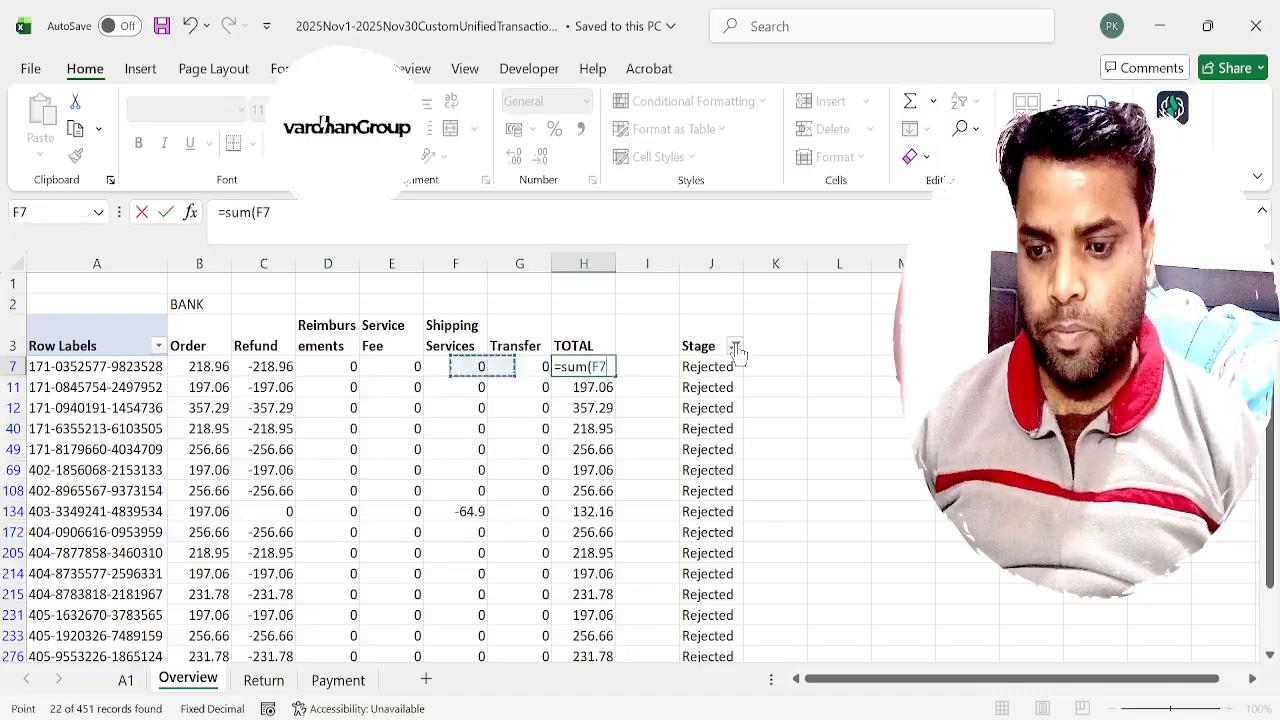
pyautogui.hotkey('shift', 'Right')
pyautogui.hotkey('shift', 'Right')
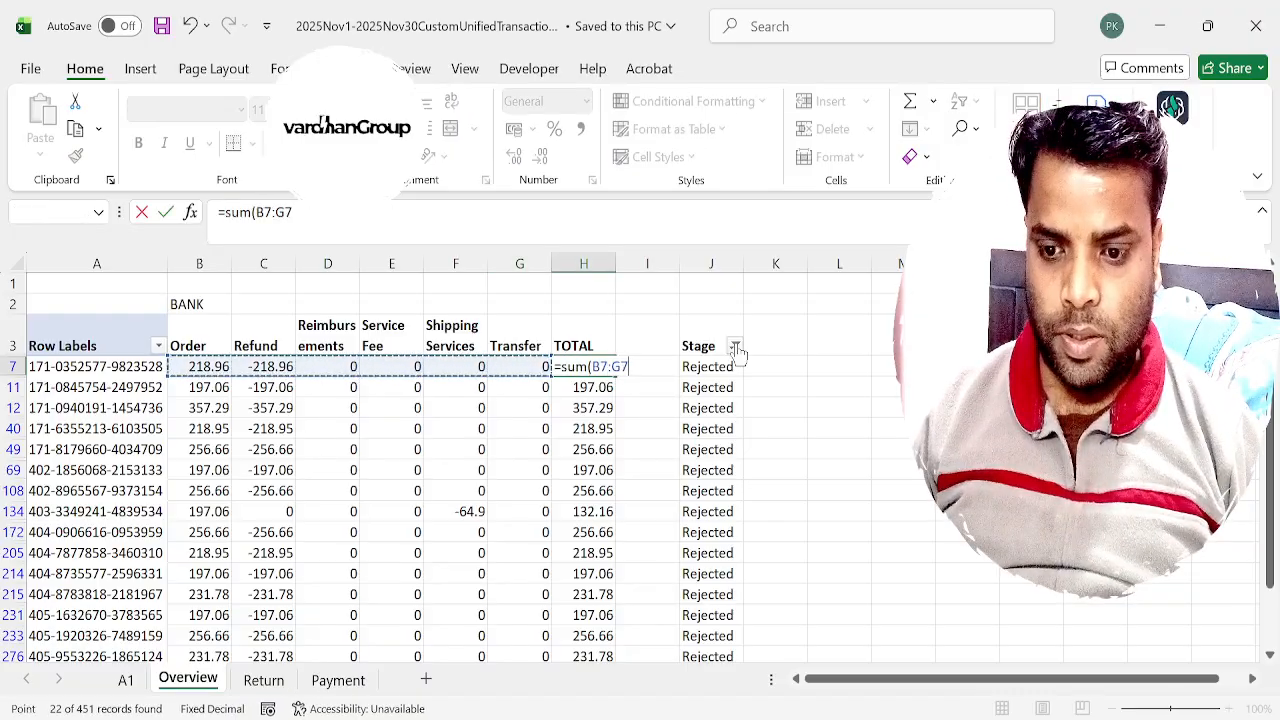
pyautogui.press('Return')
pyautogui.press('Up')
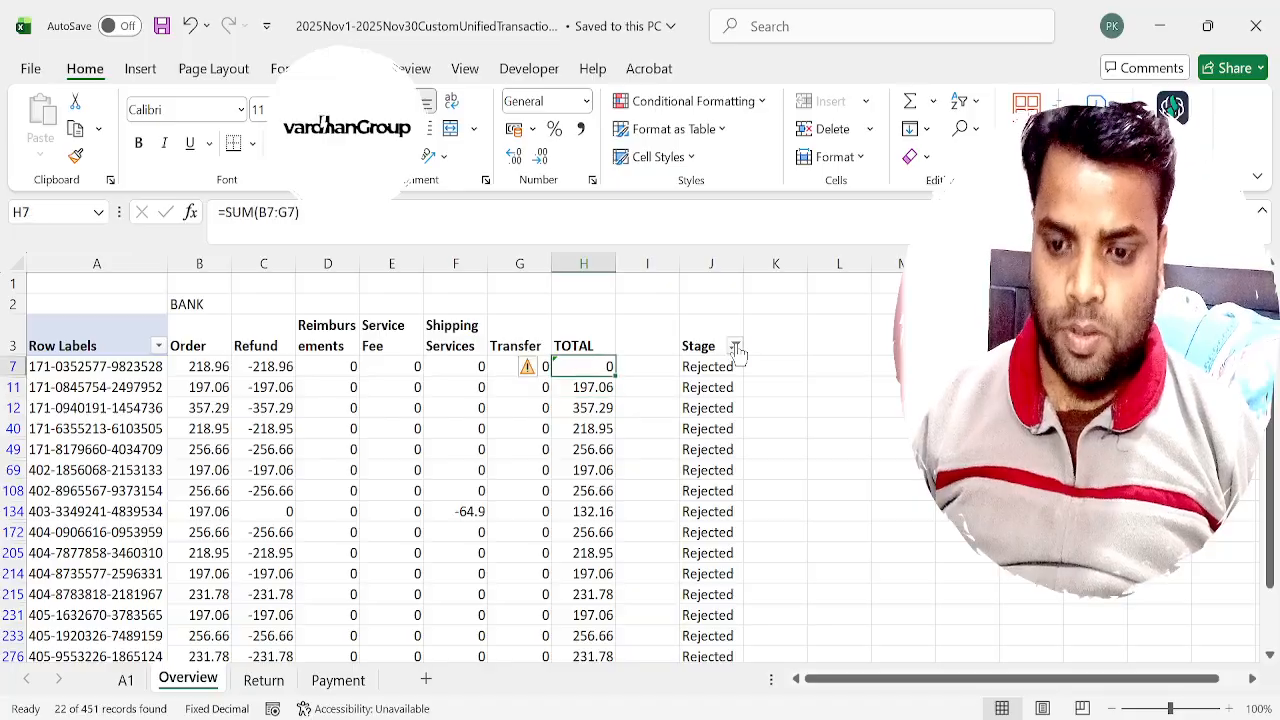
pyautogui.hotkey('ctrl', 'c')
pyautogui.hotkey('ctrl', 'shift', 'Down')
pyautogui.hotkey('ctrl', 'v')
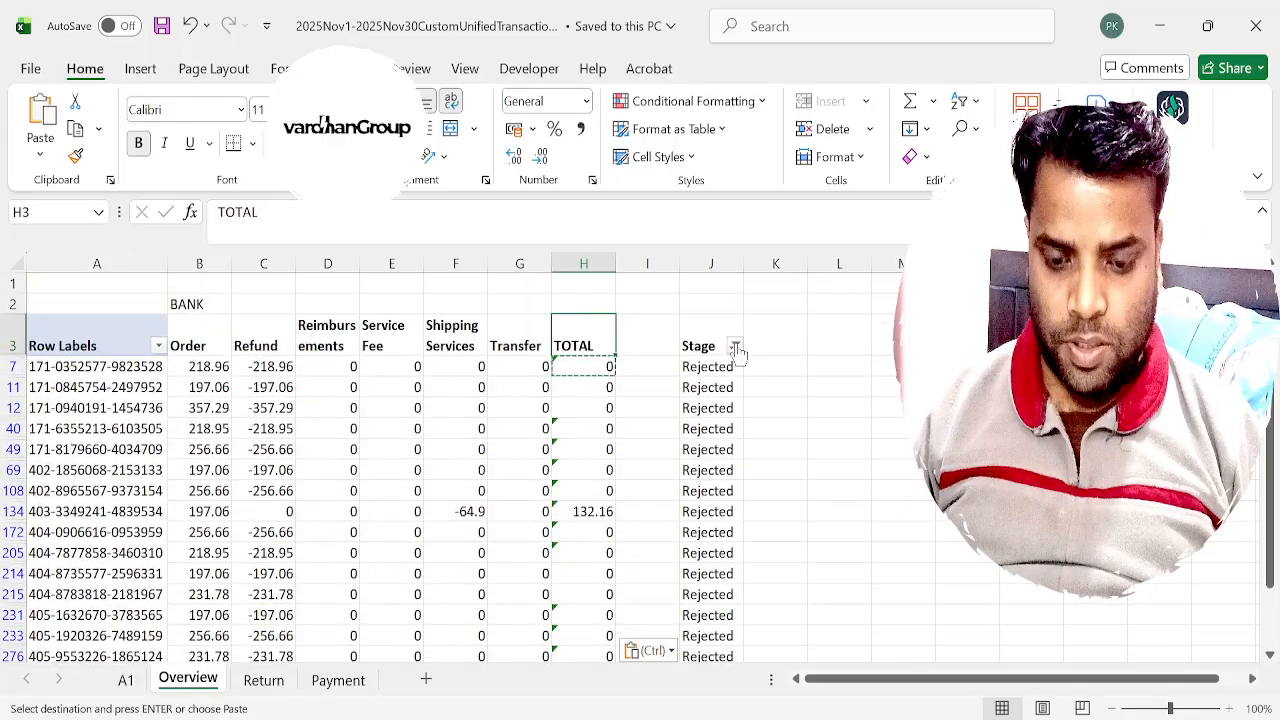
# Remove the Stage filter and total the first order in H4 with the formula =SUM(B4:G4).
pyautogui.hotkey('ctrl', 'shift', 'l')
pyautogui.press('Down')
pyautogui.write('=s')
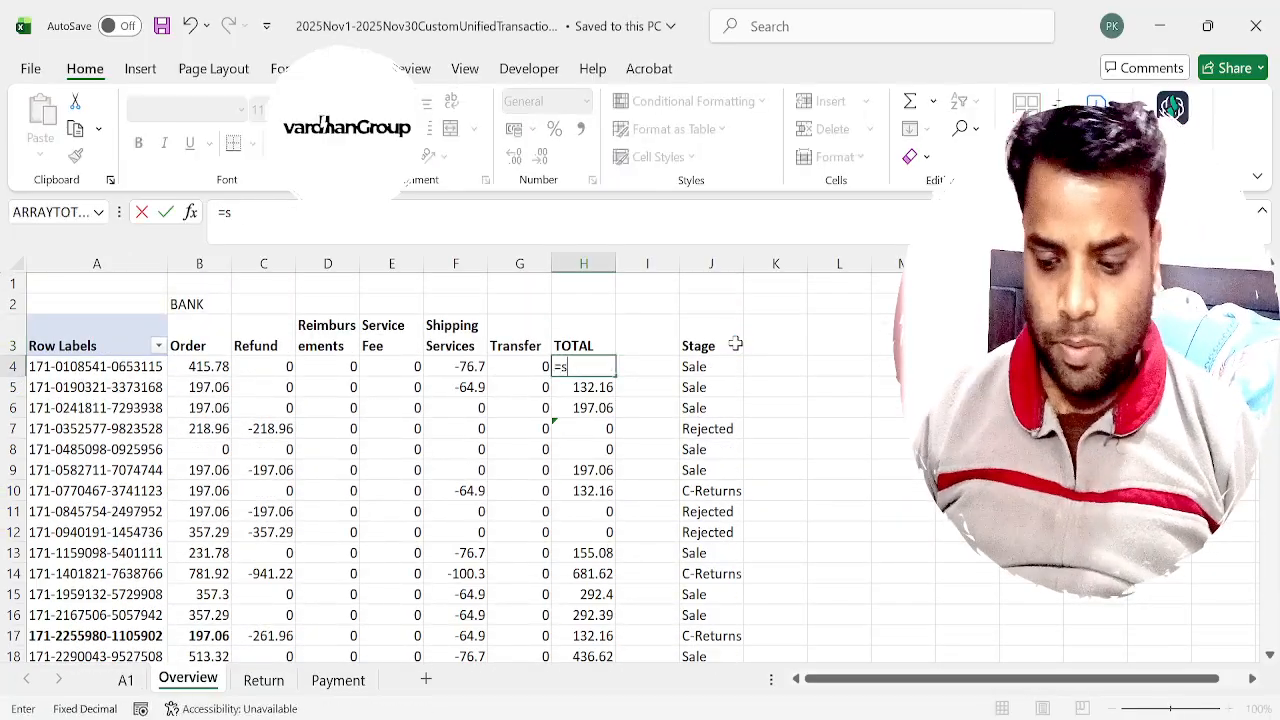
pyautogui.write('um(')
pyautogui.press('Left')
pyautogui.press('Left')
pyautogui.press('Left')
pyautogui.press('Left')
pyautogui.press('Left')
pyautogui.press('Left')
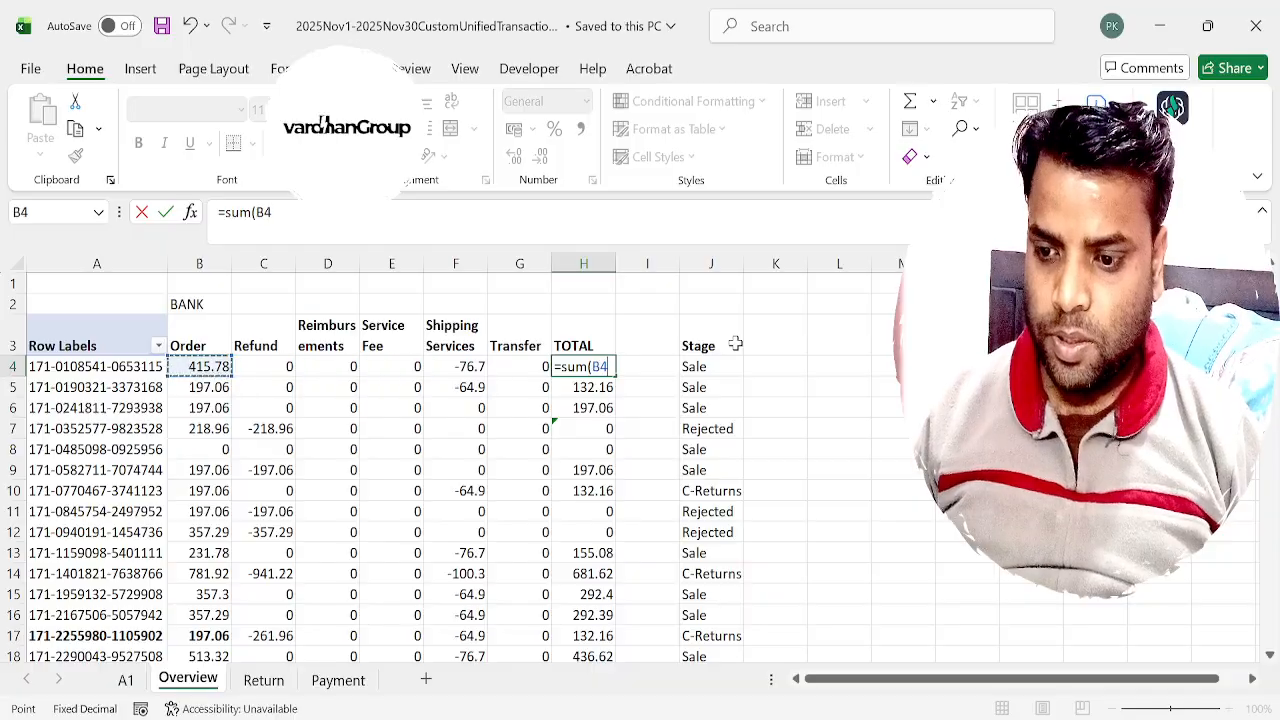
pyautogui.hotkey('shift', 'Right')
pyautogui.hotkey('shift', 'Right')
pyautogui.hotkey('shift', 'Right')
pyautogui.hotkey('shift', 'Right')
pyautogui.hotkey('shift', 'Right')
pyautogui.press('Return')
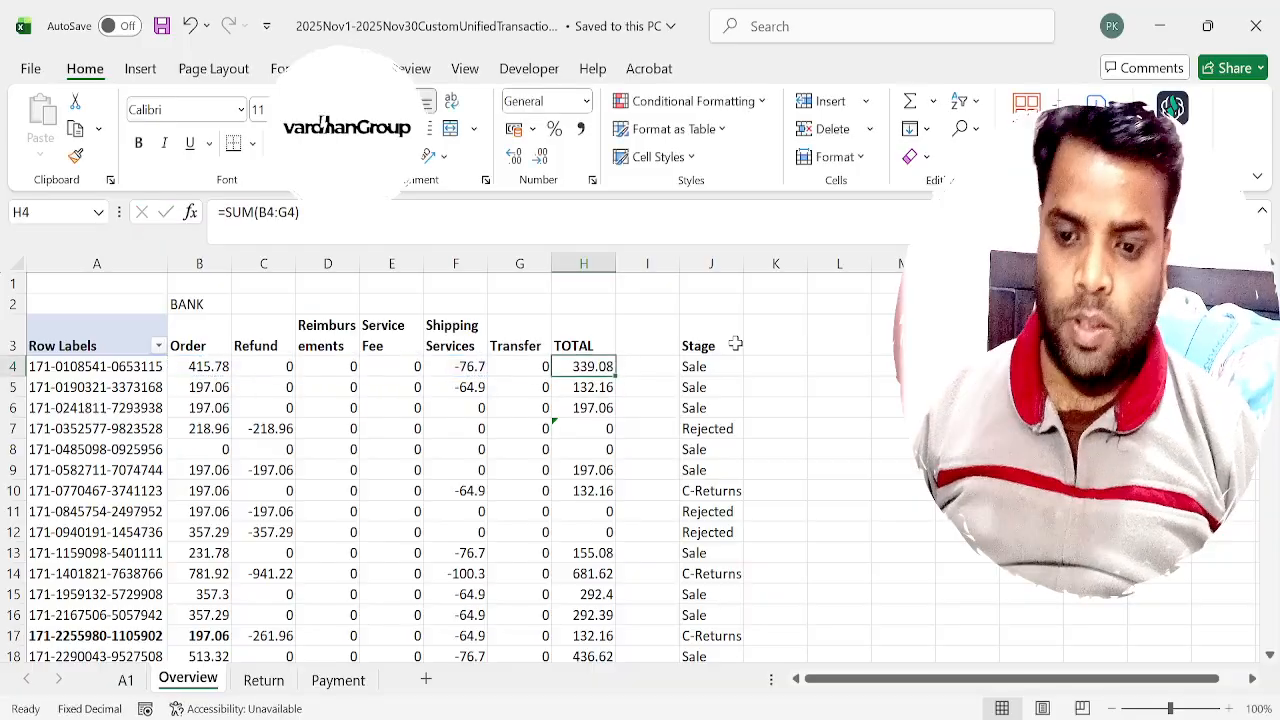
# Copy the H4 sum formula down the entire TOTAL column for all orders.
pyautogui.press('Up')
pyautogui.hotkey('ctrl', 'c')
pyautogui.hotkey('ctrl', 'shift', 'Down')
pyautogui.hotkey('ctrl', 'v')
pyautogui.press('Escape')
pyautogui.hotkey('ctrl', 'Up')
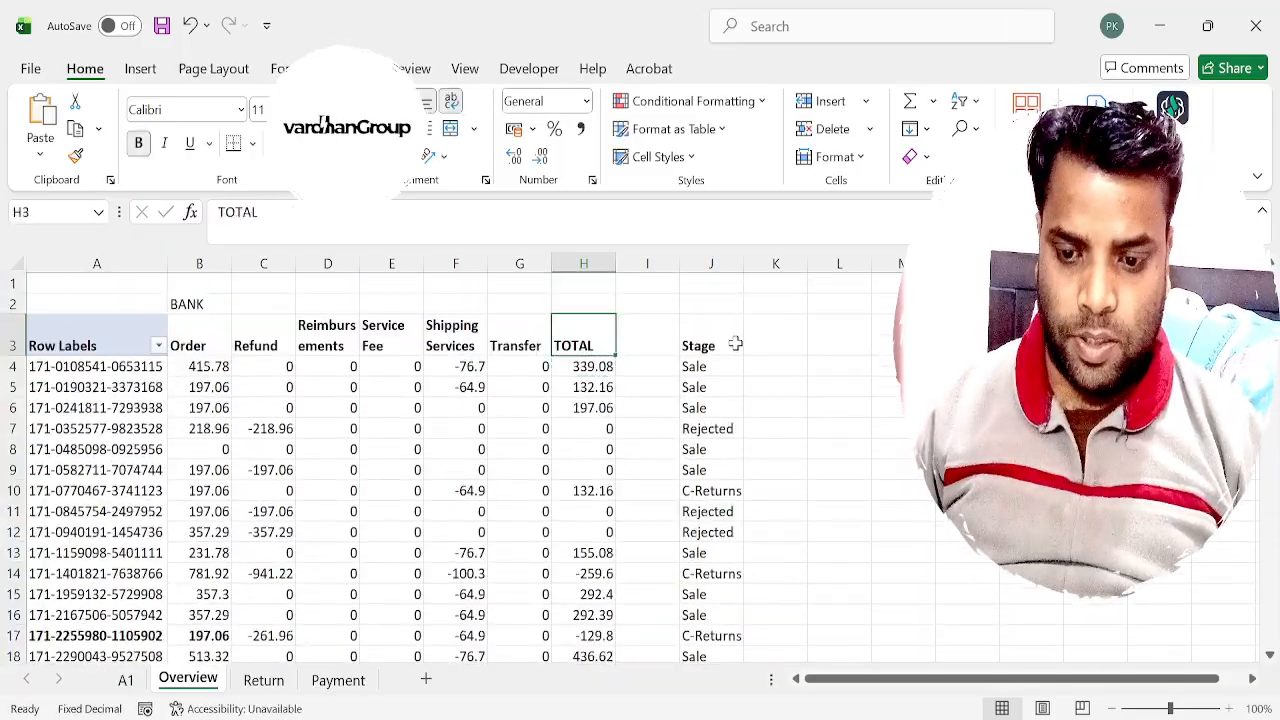
# Filter the Stage column to show only the Sale orders.
pyautogui.click(735, 343)
pyautogui.press('Down')
pyautogui.press('Down')
pyautogui.press('Down')
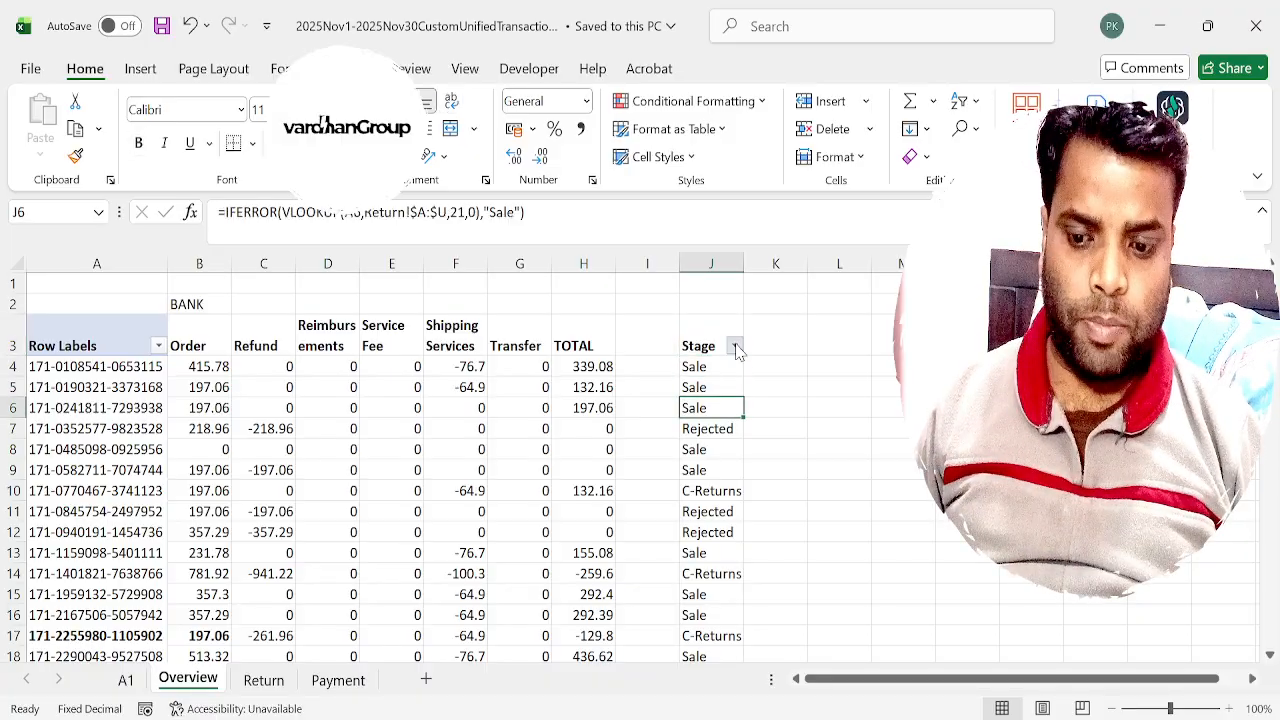
pyautogui.press('Menu')
pyautogui.press('e')
pyautogui.press('v')
pyautogui.press('Down')
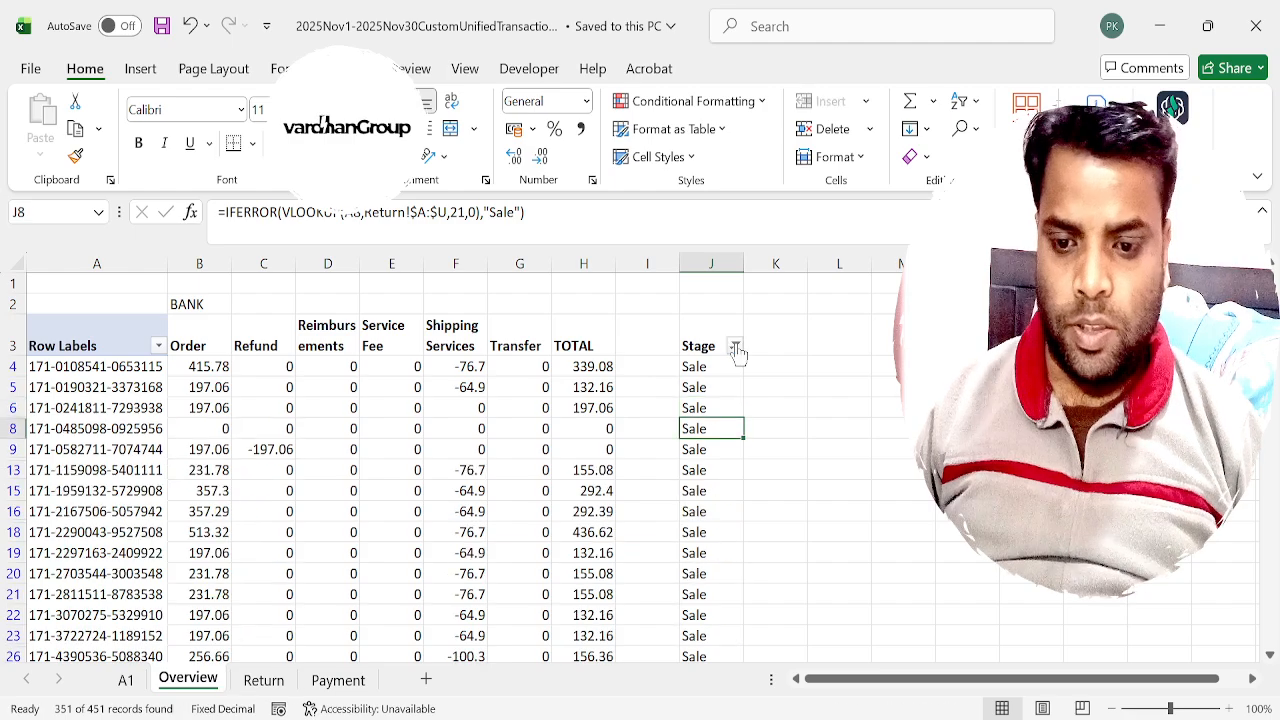
# Examine the order, refund, shipping and total amounts of the Sale orders, especially the refunded order in row 9.
pyautogui.press('Up')
pyautogui.press('Left')
pyautogui.press('Up')
pyautogui.press('Left')
pyautogui.hotkey('ctrl', 'Down')
pyautogui.hotkey('ctrl', 'Up')
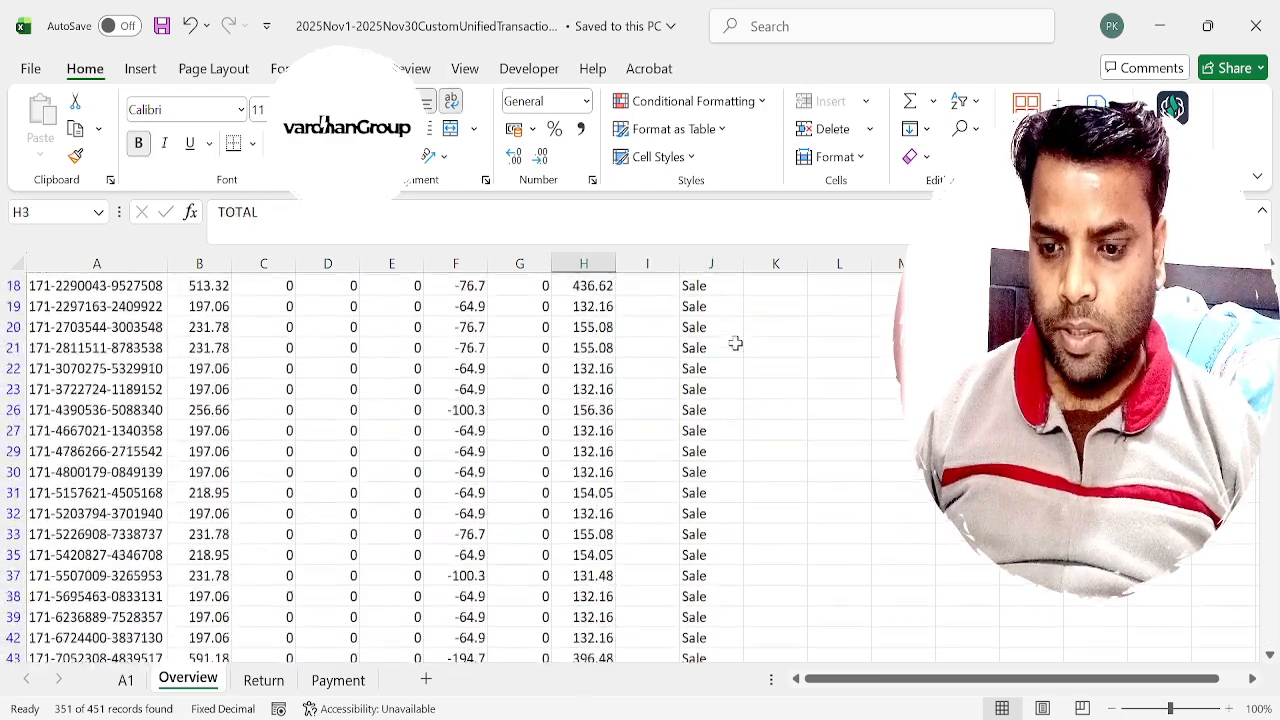
pyautogui.press('Down')
pyautogui.press('Down')
pyautogui.press('Down')
pyautogui.press('Down')
pyautogui.press('Down')
pyautogui.press('Left')
pyautogui.press('Left')
pyautogui.press('Left')
pyautogui.press('Left')
pyautogui.press('Left')
pyautogui.press('Left')
pyautogui.press('Right')
pyautogui.press('Right')
pyautogui.press('Right')
pyautogui.press('Right')
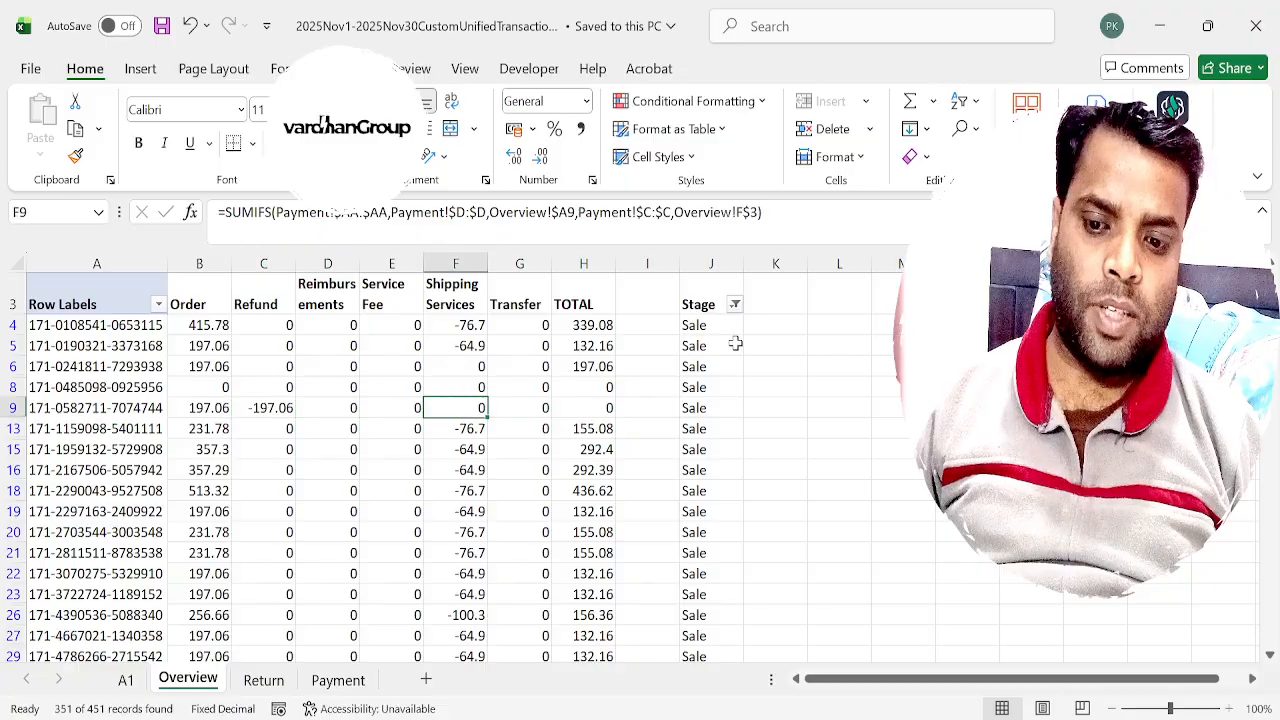
pyautogui.press('Right')
pyautogui.press('Right')
pyautogui.press('Right')
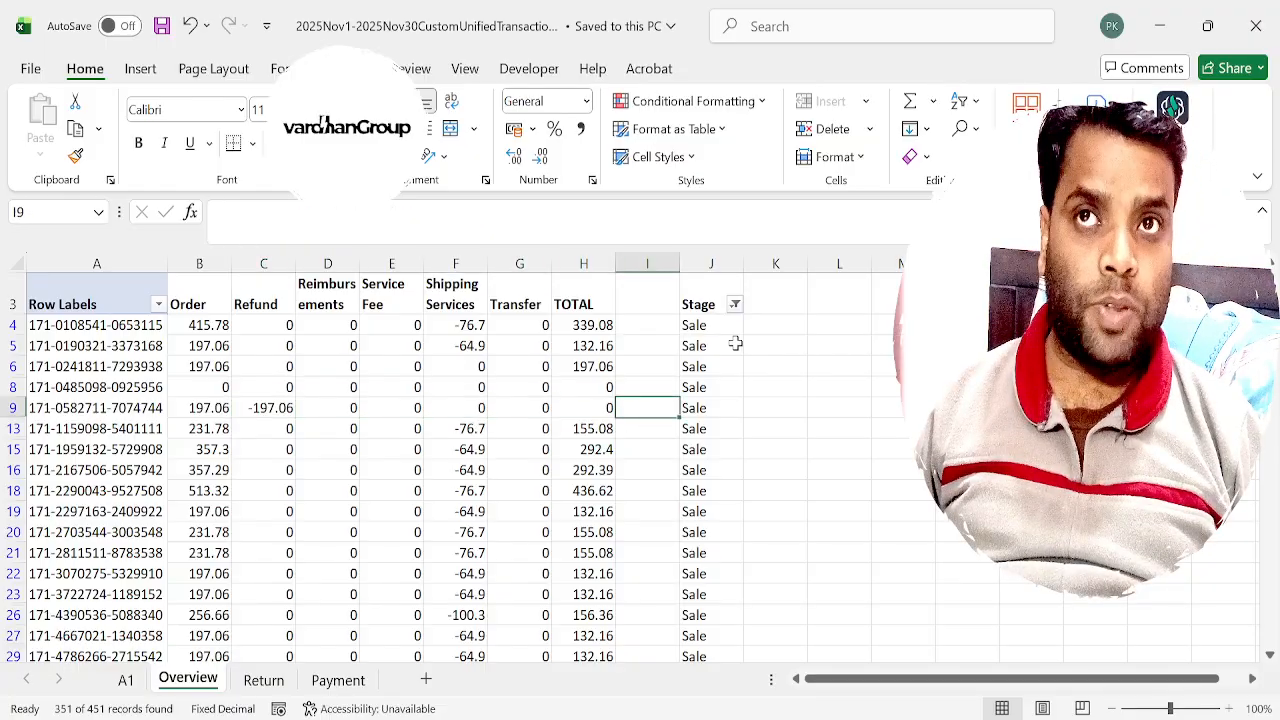
pyautogui.press('Left')
pyautogui.press('Left')
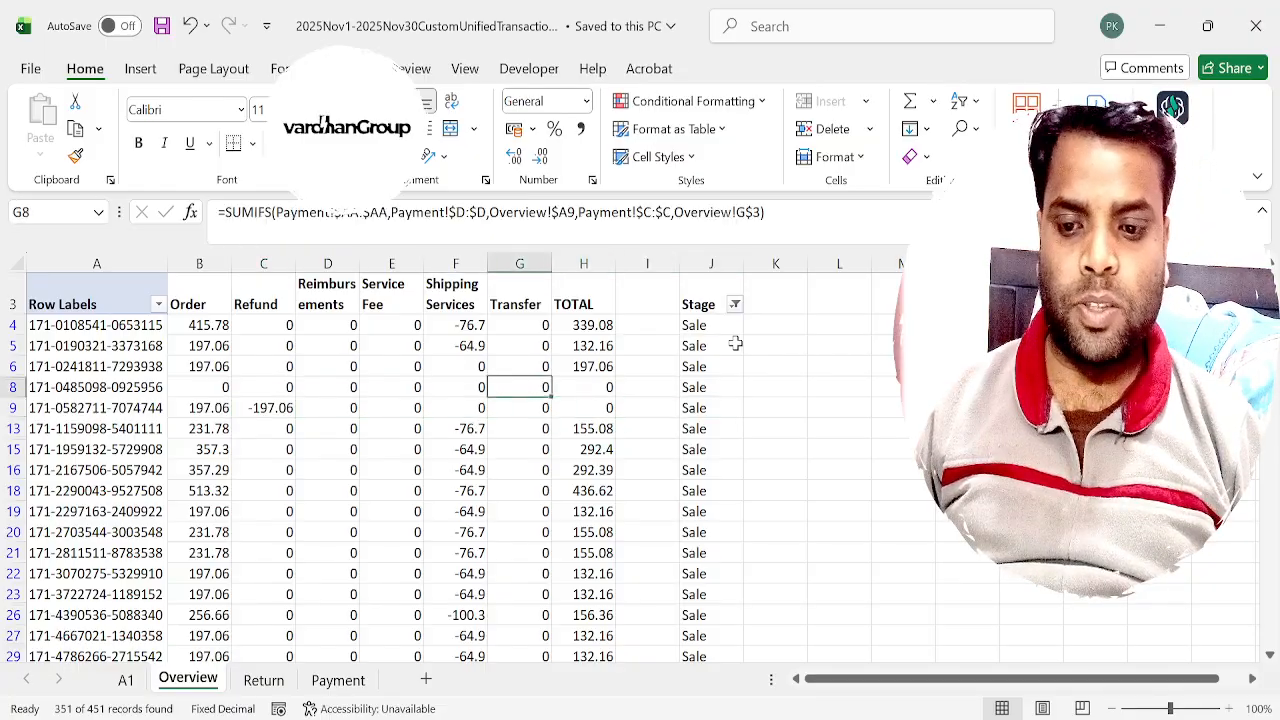
pyautogui.press('Right')
pyautogui.press('Left')
pyautogui.press('Left')
pyautogui.press('Right')
pyautogui.press('Right')
pyautogui.press('Right')
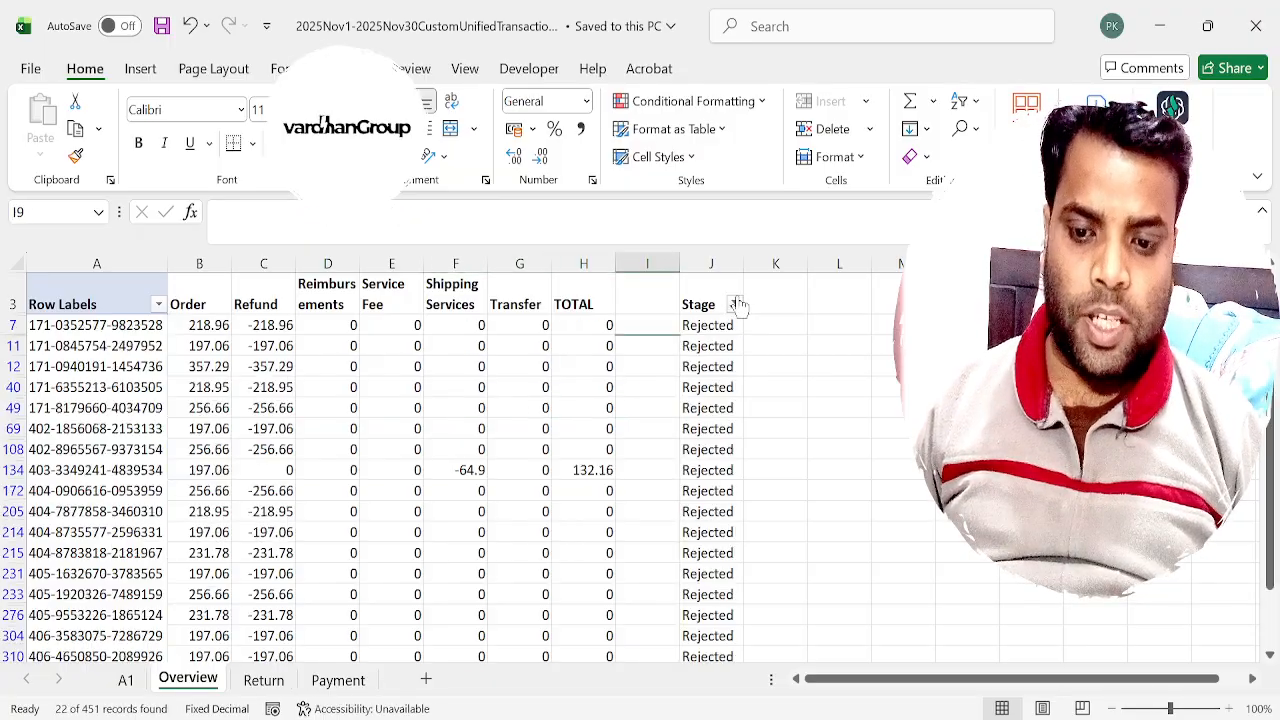
# Switch the Stage filter to show only the Rejected orders and go to the total in H134.
pyautogui.press('Down')
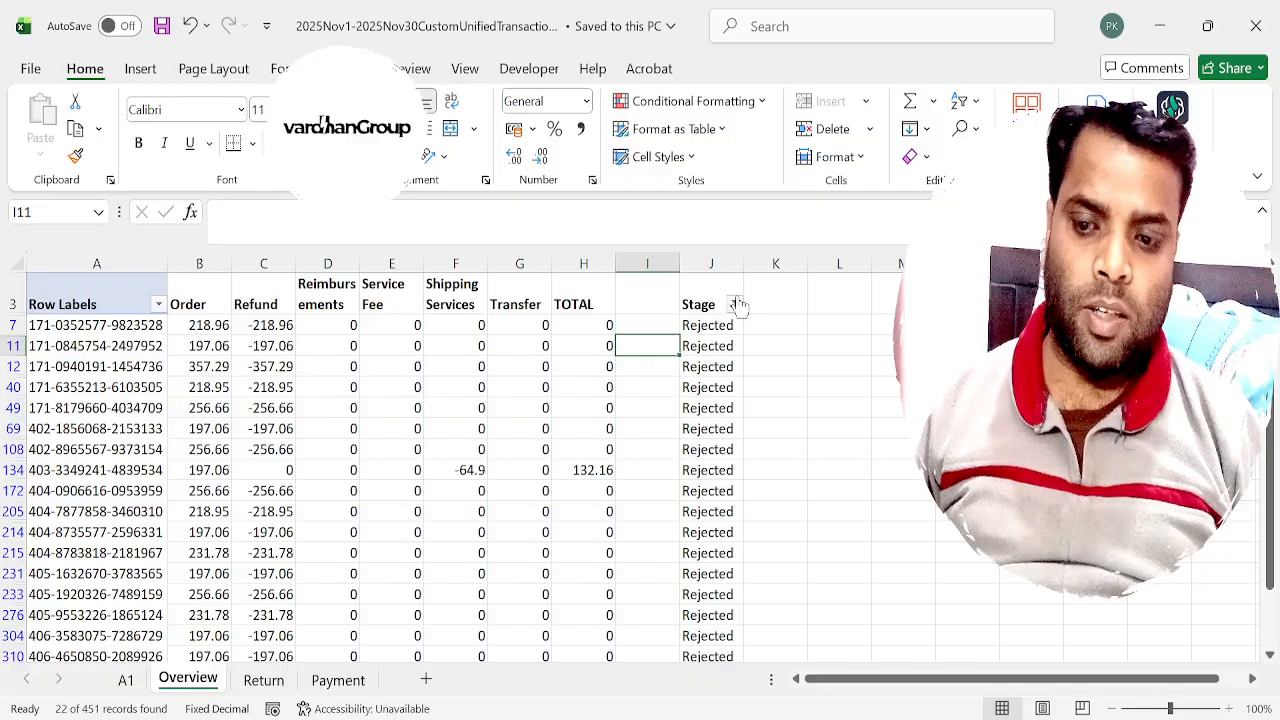
pyautogui.press('Down')
pyautogui.press('Down')
pyautogui.press('Down')
pyautogui.press('Down')
pyautogui.press('Down')
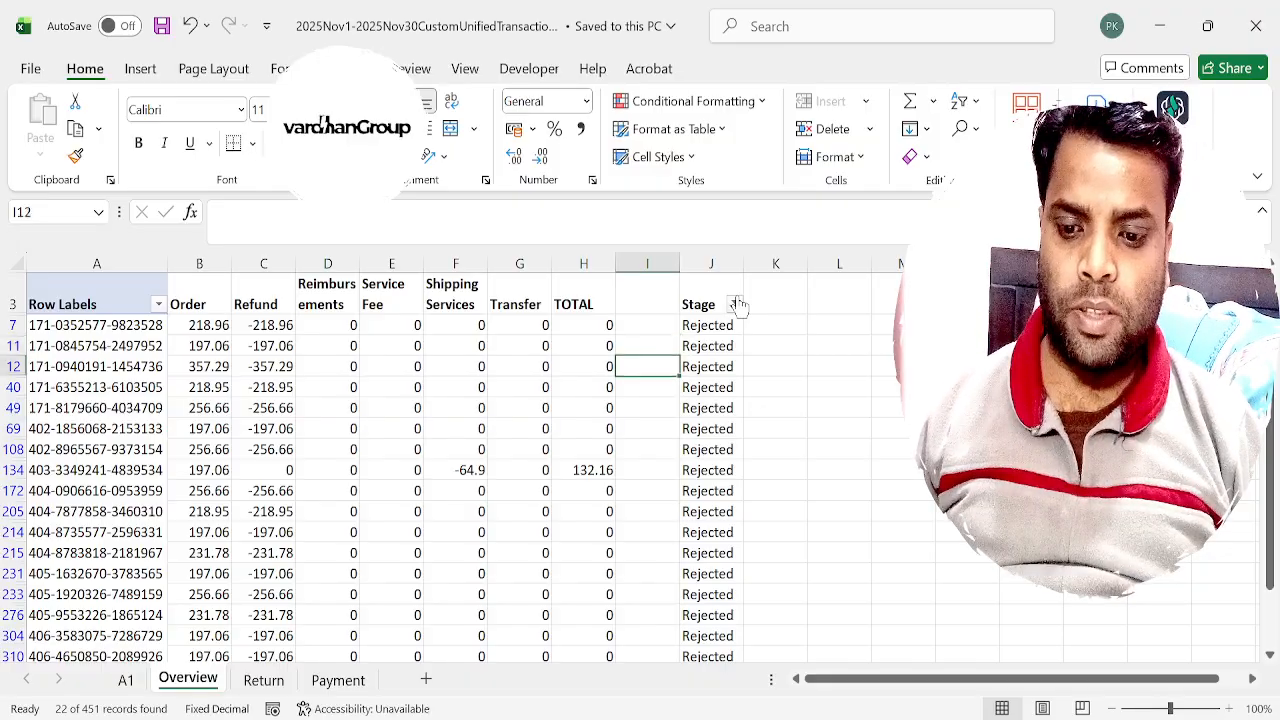
pyautogui.press('Left')
pyautogui.press('Down')
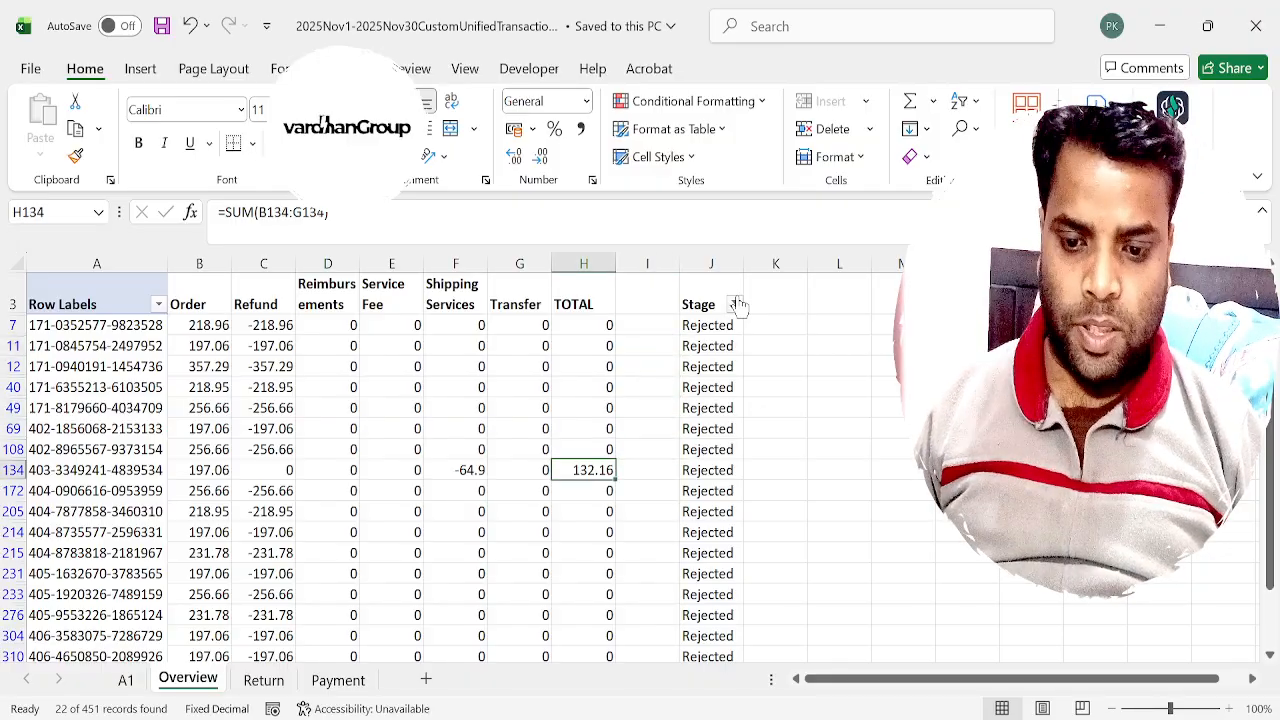
# Examine the refund, shipping, transfer, total and stage values of the rejected order in row 134.
pyautogui.press('Right')
pyautogui.press('Right')
pyautogui.press('Left')
pyautogui.press('Left')
pyautogui.press('Left')
pyautogui.press('Left')
pyautogui.press('Left')
pyautogui.press('Left')
pyautogui.press('Left')
pyautogui.press('Left')
pyautogui.press('Right')
pyautogui.press('Right')
pyautogui.press('Left')
pyautogui.press('Right')
pyautogui.press('Right')
pyautogui.press('Right')
pyautogui.press('Right')
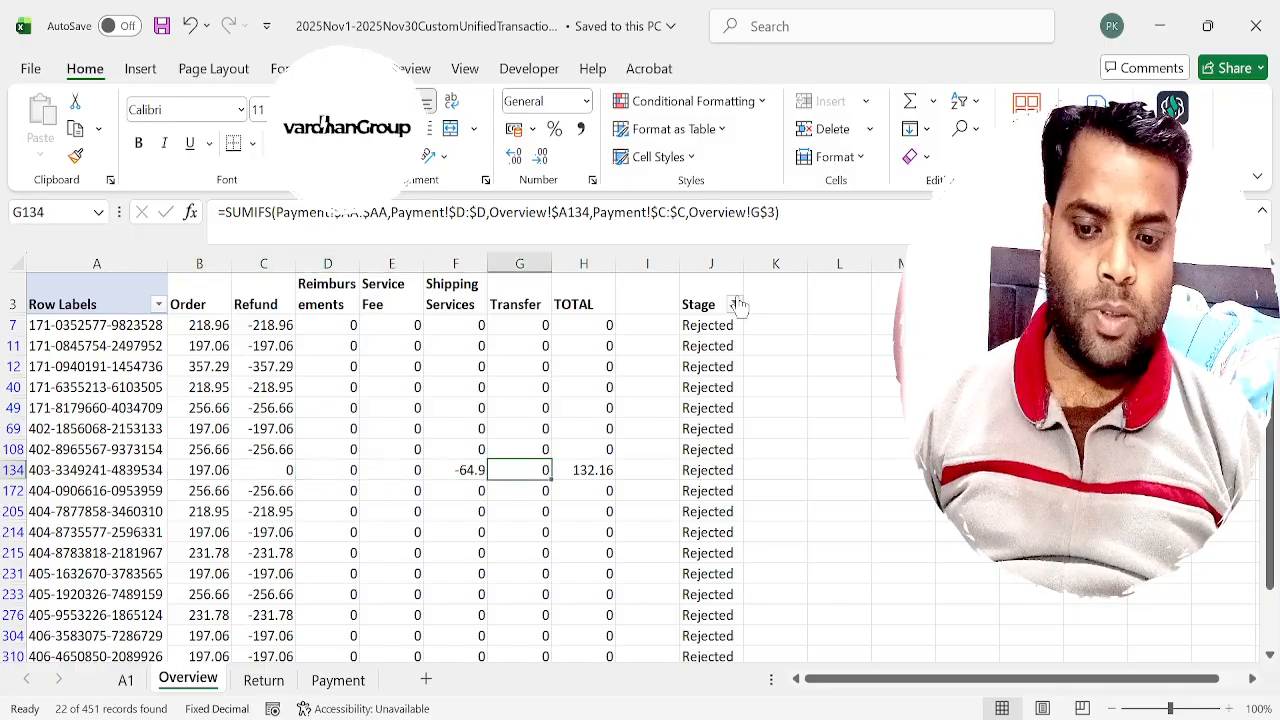
pyautogui.press('Right')
pyautogui.press('Right')
pyautogui.press('Right')
pyautogui.press('Up')
pyautogui.press('Down')
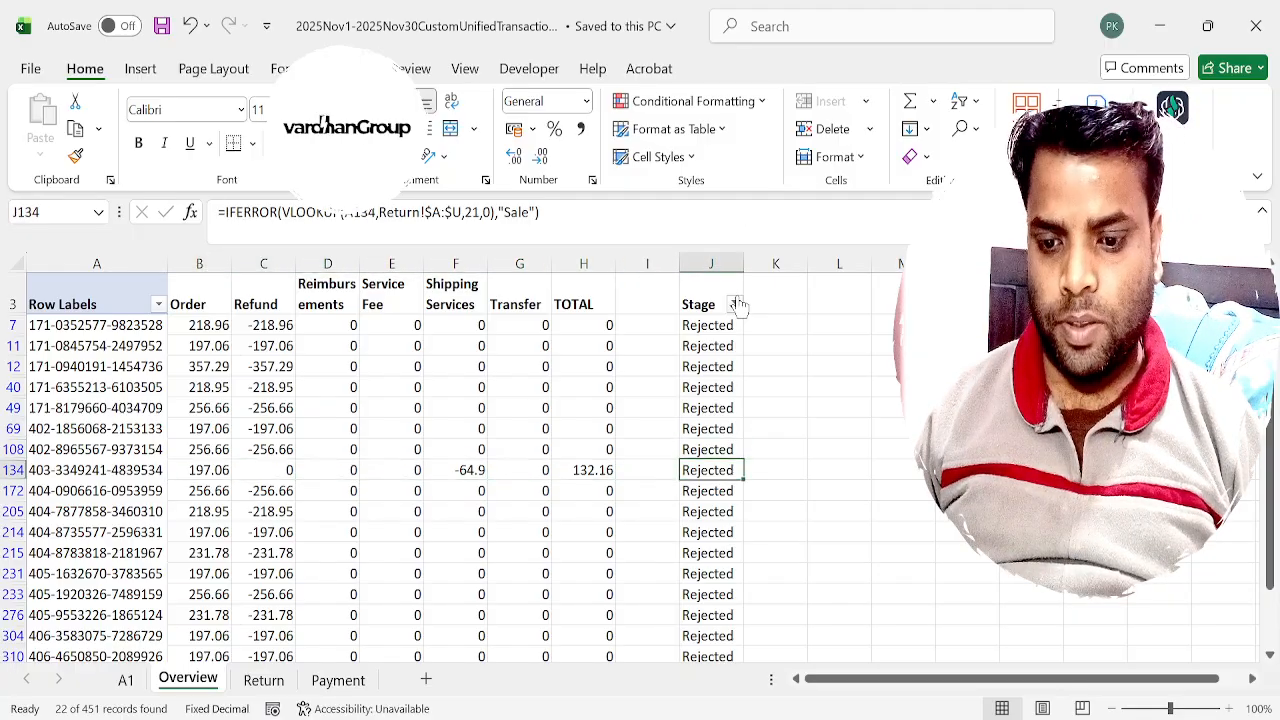
pyautogui.write('d')
pyautogui.press('Return')
pyautogui.press('Up')
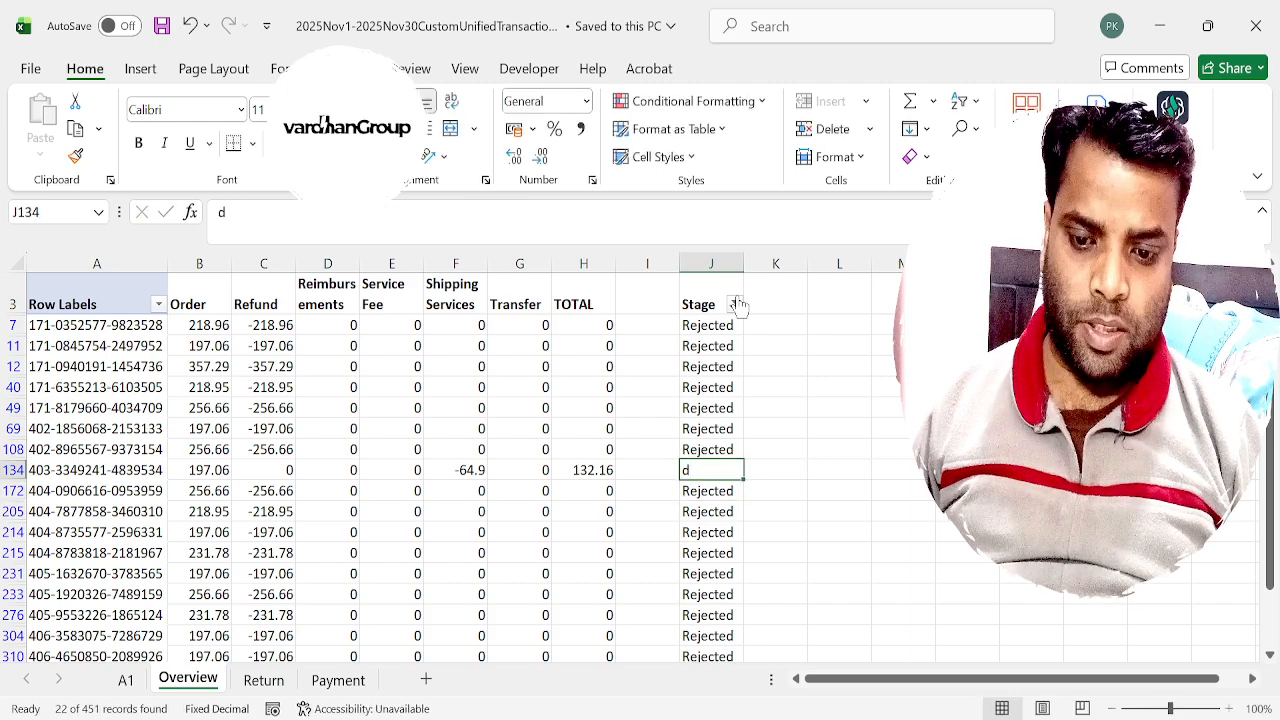
pyautogui.hotkey('ctrl', 'z')
pyautogui.write('d')
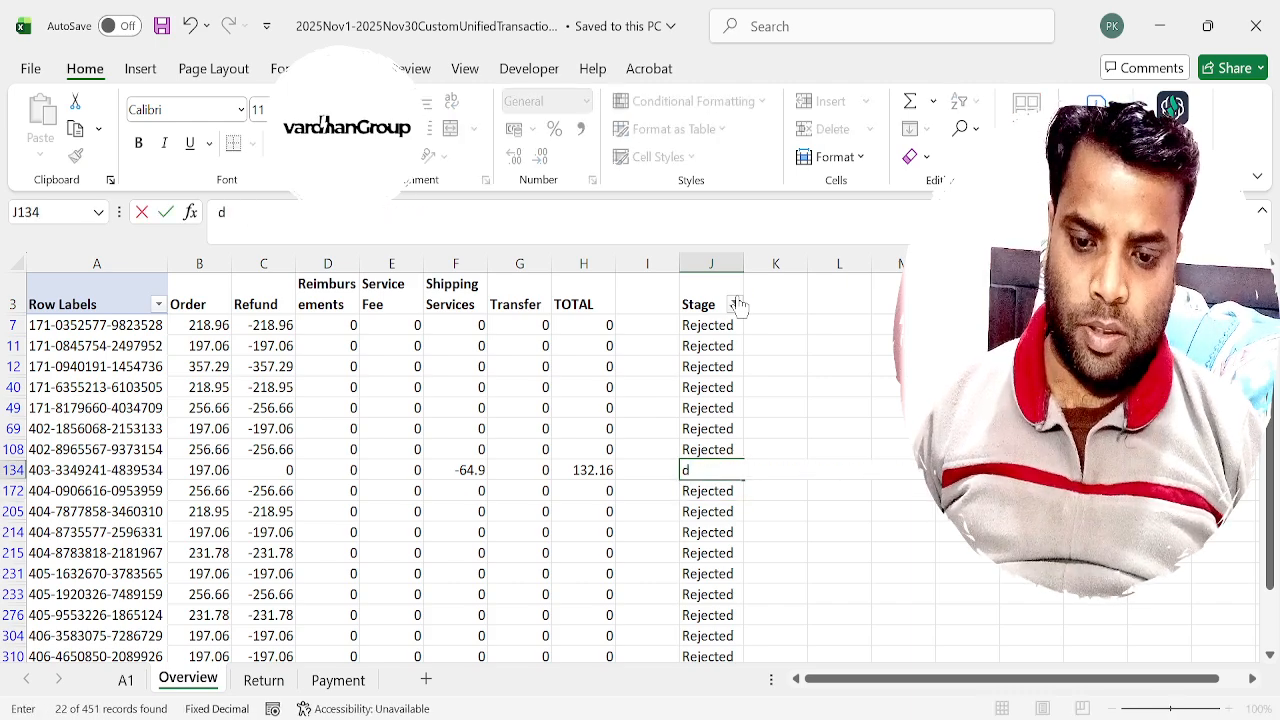
pyautogui.press('Return')
pyautogui.press('Up')
# Set the Stage of the order in J134 to Sale.
pyautogui.write('Sale')
pyautogui.press('Return')
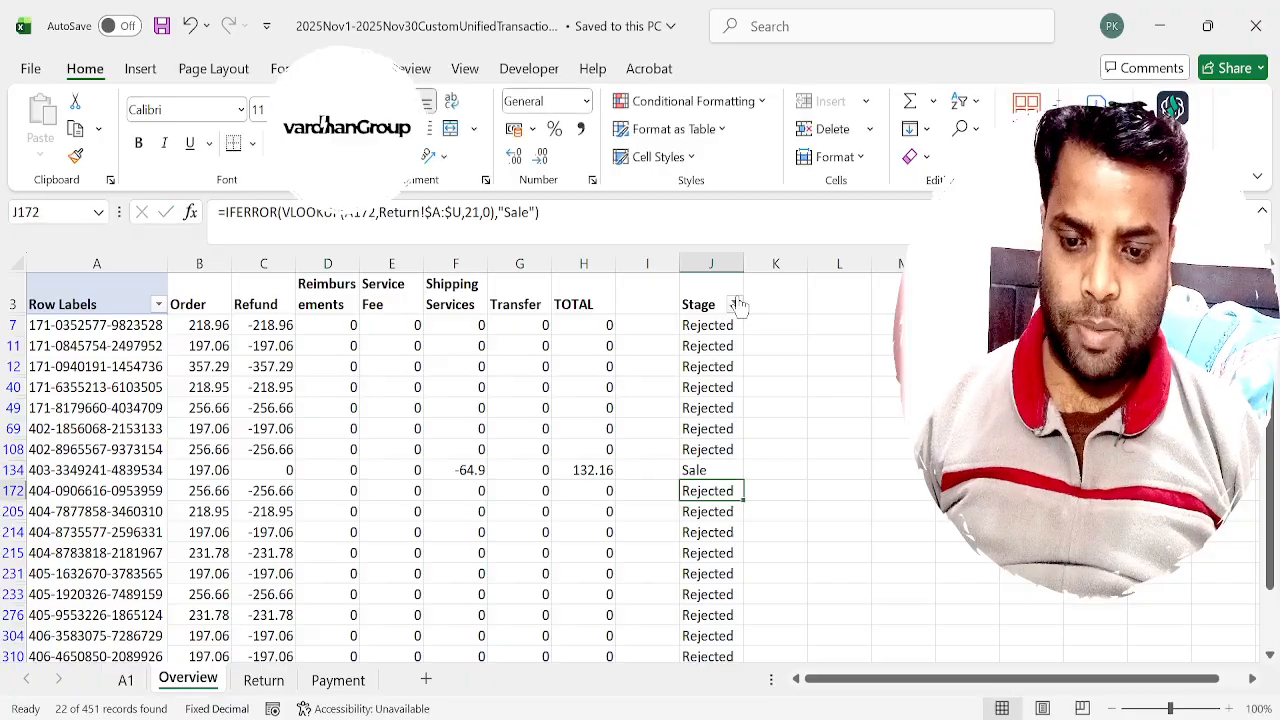
pyautogui.press('Up')
# Switch the Stage filter to show only the Undelivered orders.
pyautogui.hotkey('ctrl', 'Down')
pyautogui.hotkey('ctrl', 'Up')
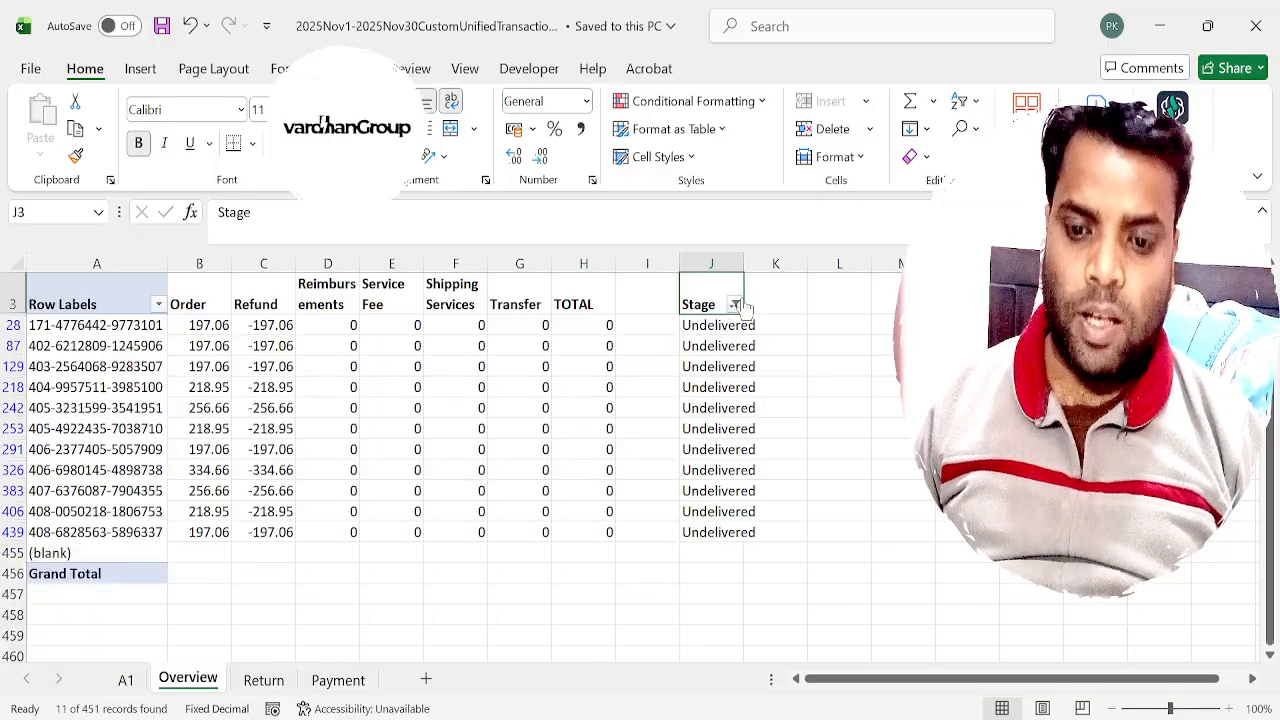
pyautogui.press('Down')
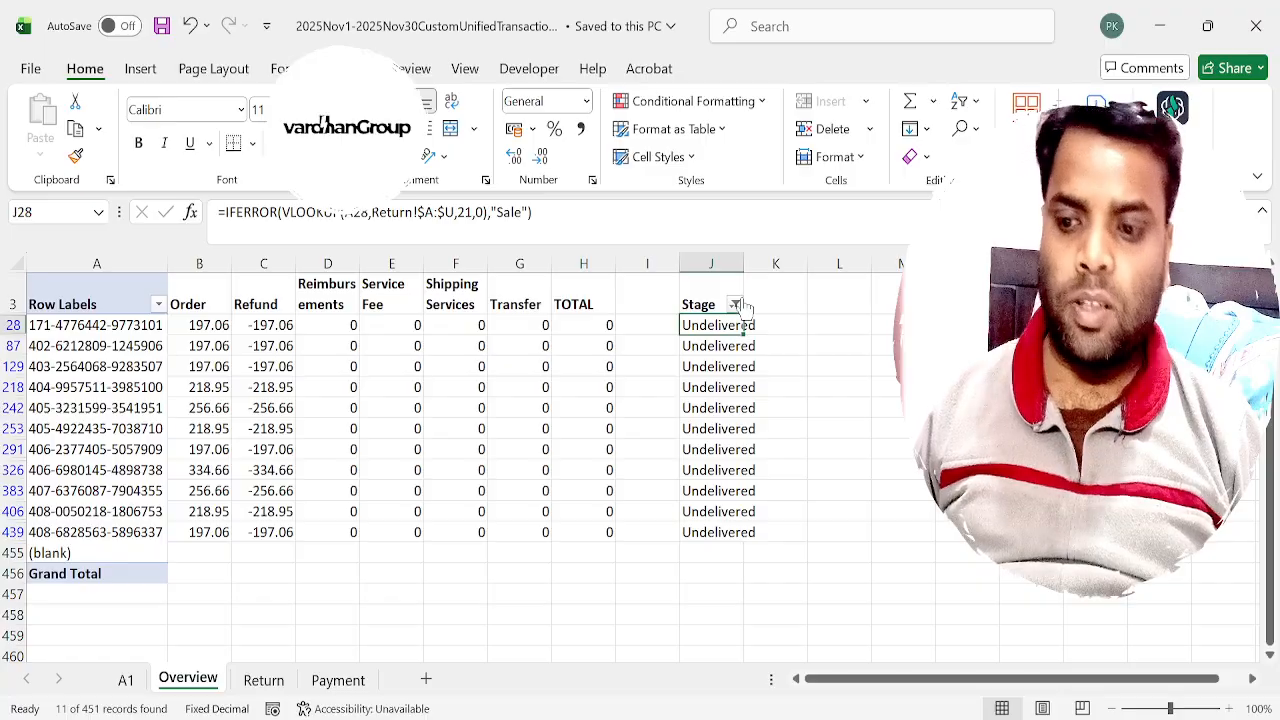
# Replace the stage of the first Undelivered order in J28 with RTO and copy it to all the other filtered rows.
pyautogui.write('RTO')
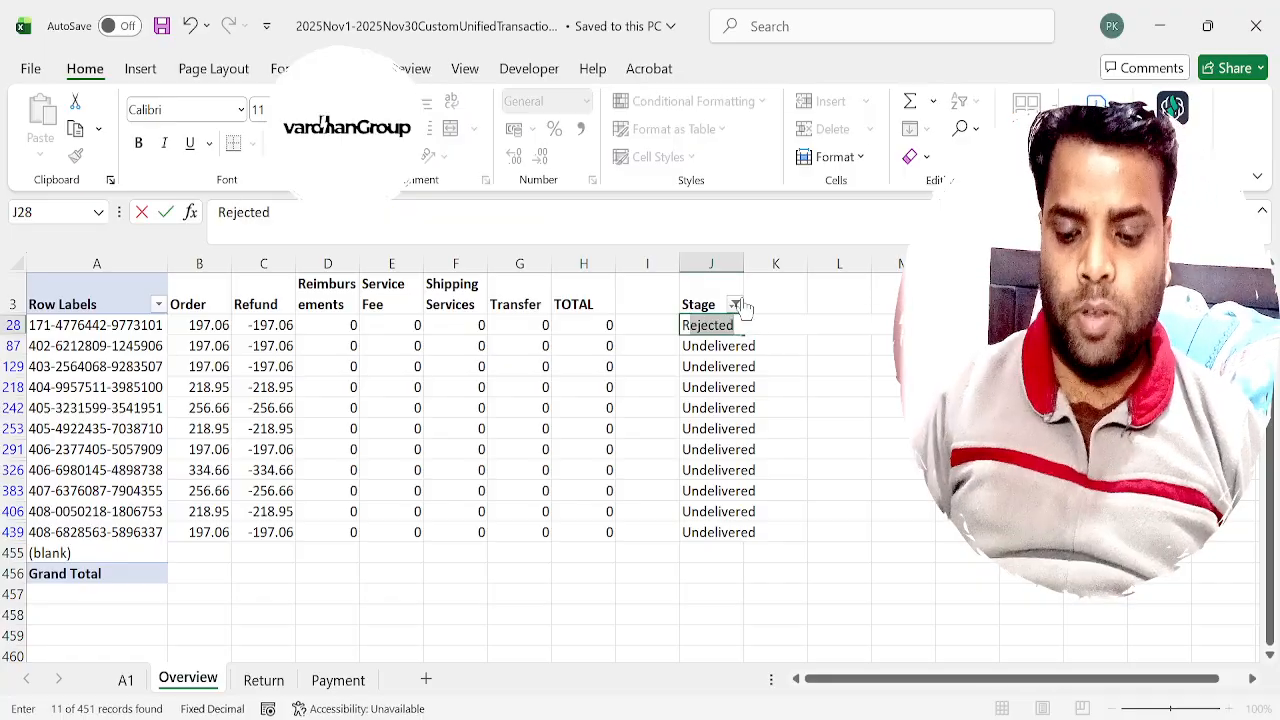
pyautogui.press('Right')
pyautogui.press('Left')
pyautogui.hotkey('ctrl', 'c')
pyautogui.hotkey('ctrl', 'shift', 'Down')
pyautogui.hotkey('ctrl', 'v')
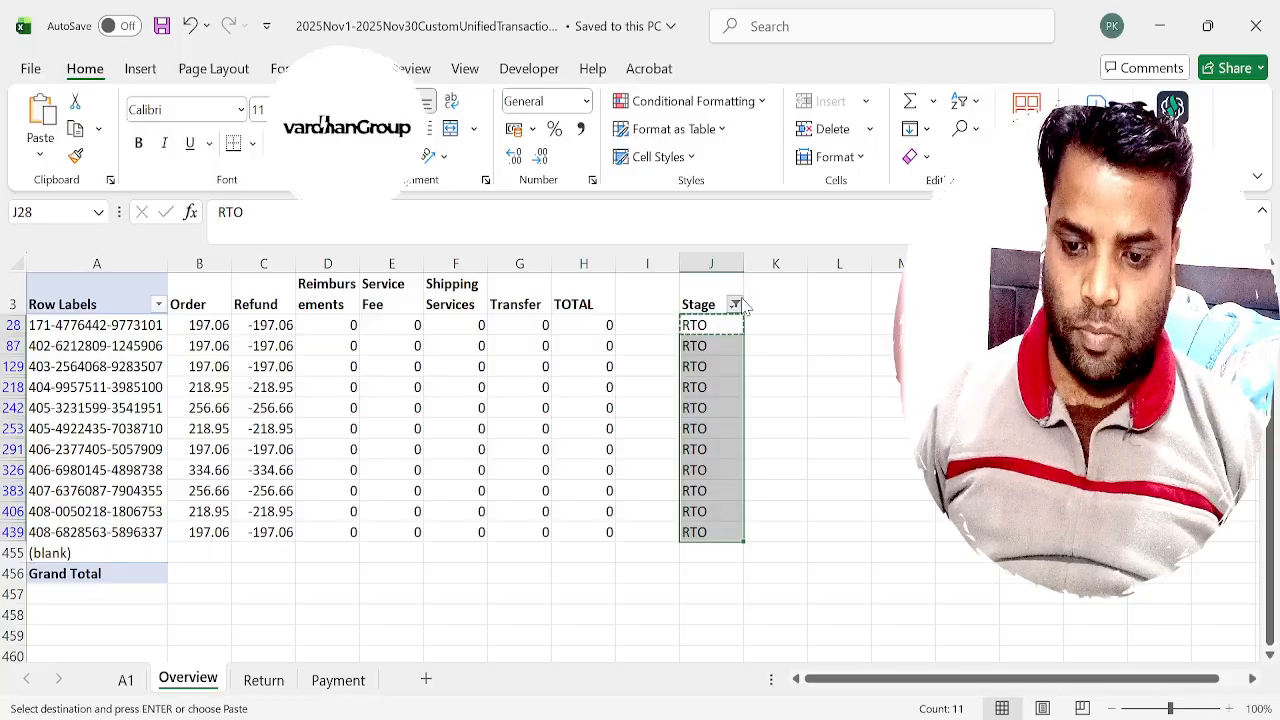
# Show only the C-Returns orders to look them over, and remove the Stage filter.
pyautogui.press('Down')
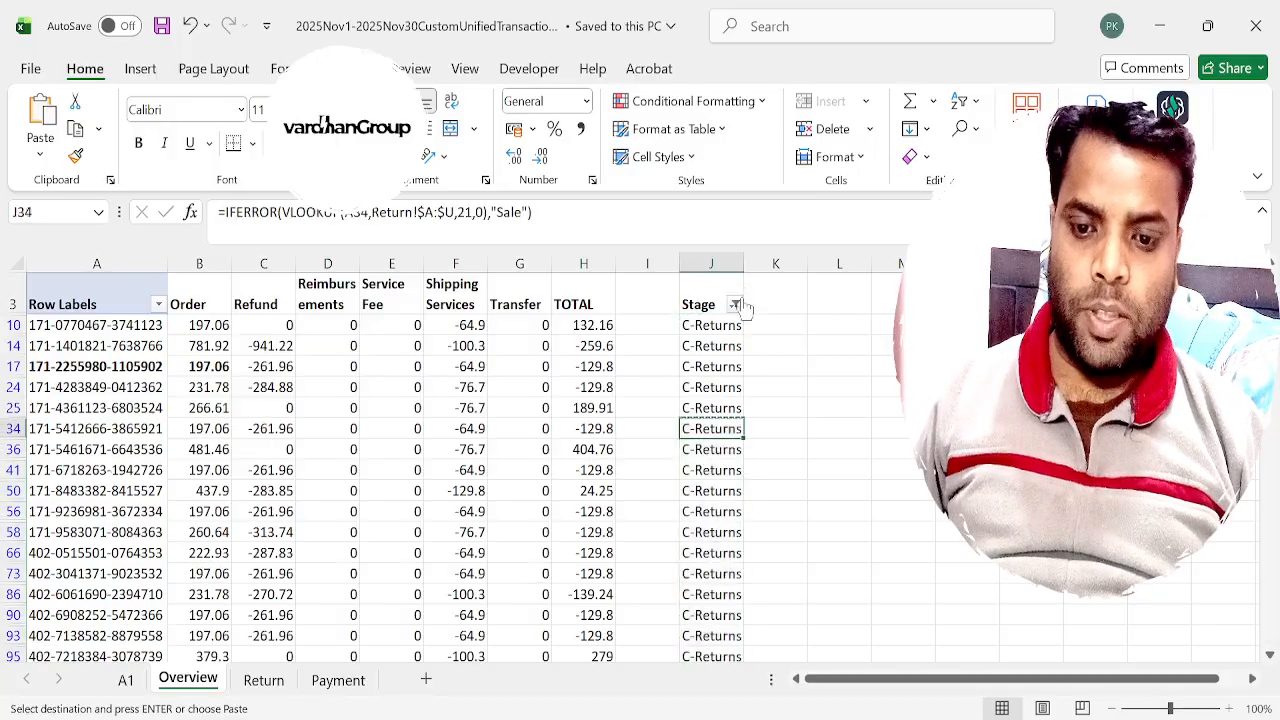
pyautogui.hotkey('ctrl', 'Down')
pyautogui.hotkey('ctrl', 'Up')
pyautogui.hotkey('ctrl', 'Up')
pyautogui.hotkey('ctrl', 'shift', 'l')
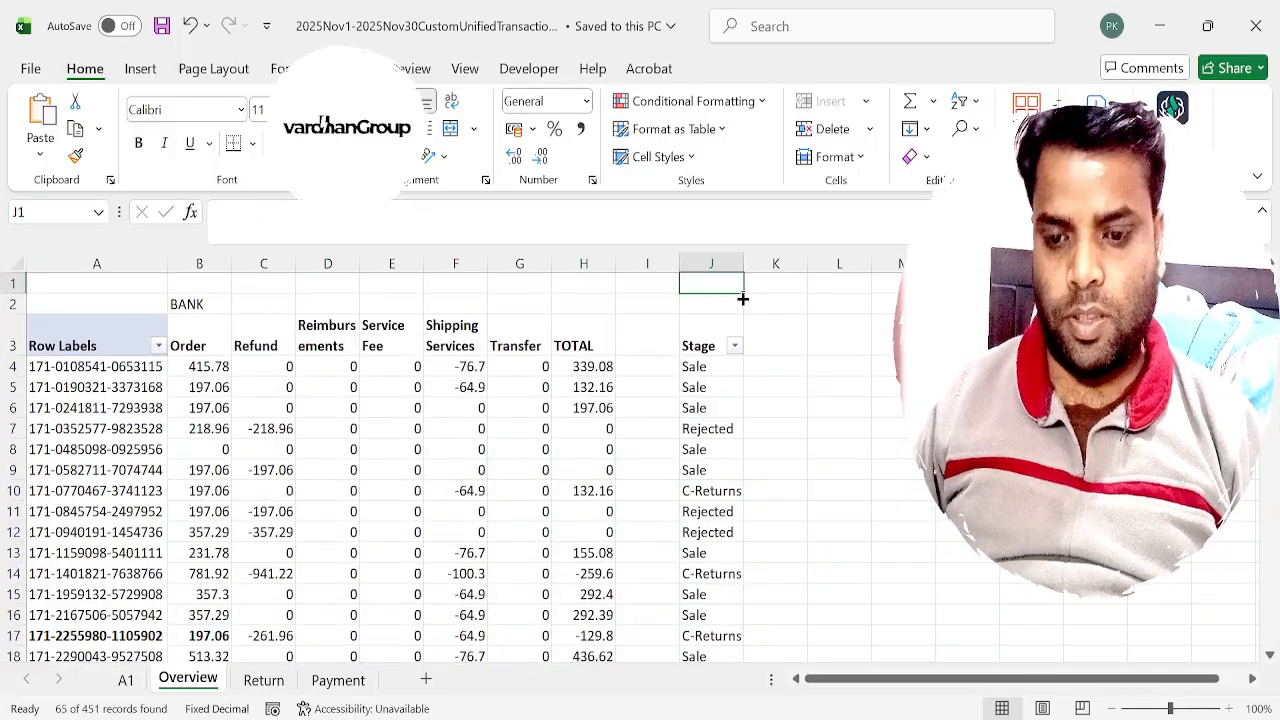
# Add the column heading Order in K3, beside Stage.
pyautogui.press('Right')
pyautogui.press('Down')
pyautogui.press('Down')
pyautogui.write('Order')
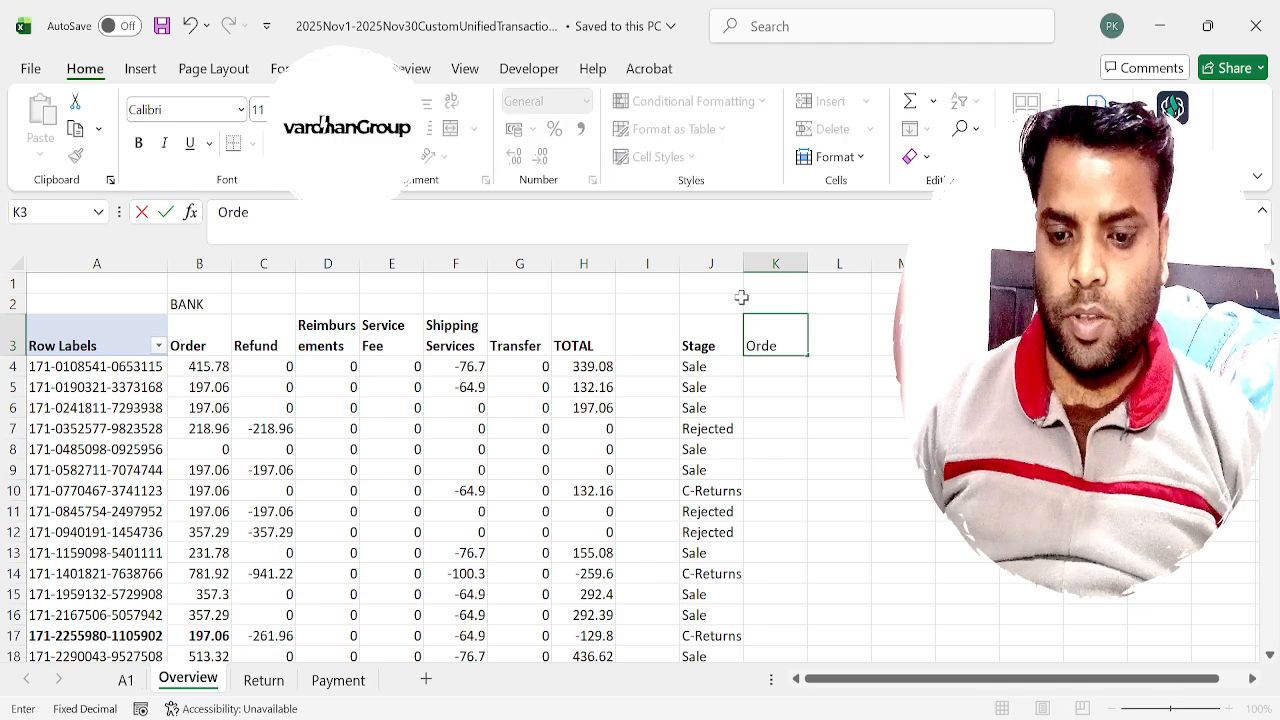
pyautogui.press('Return')
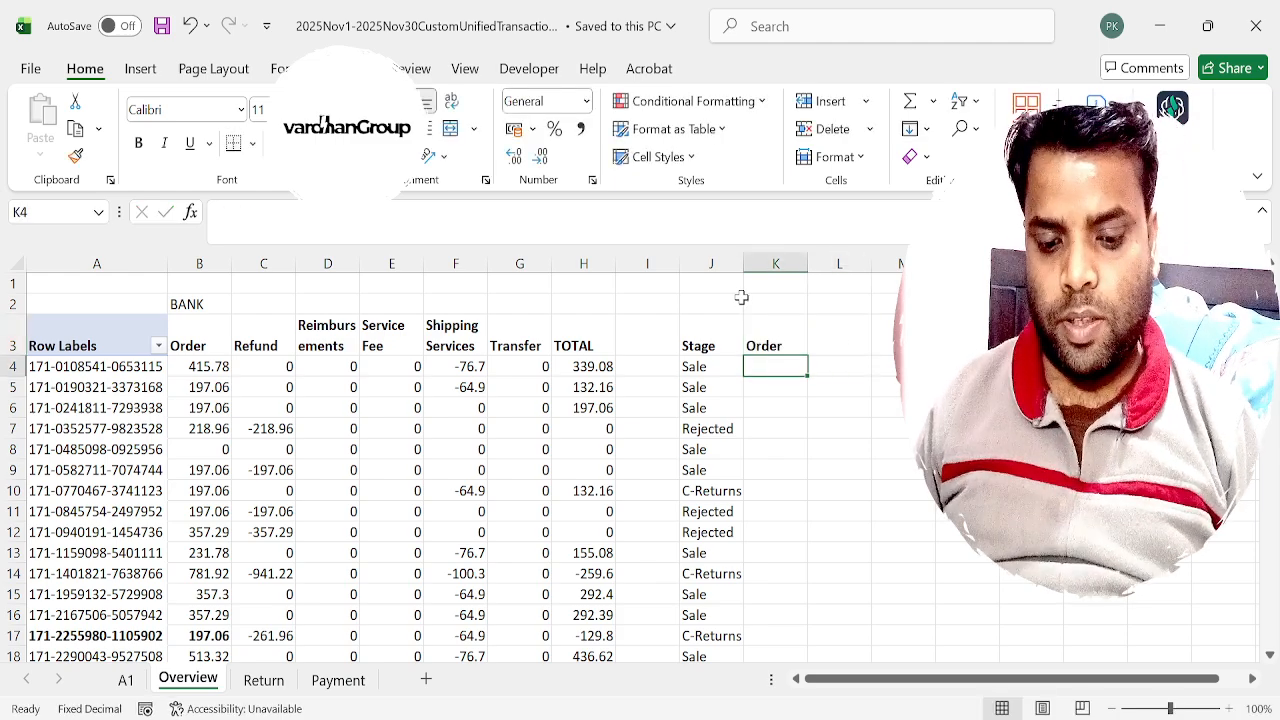
# Start a SUMIFS formula in K4 with the sum range Payment!$G:$G and the first criteria range Payment!$D:$D.
pyautogui.write('=sumifs')
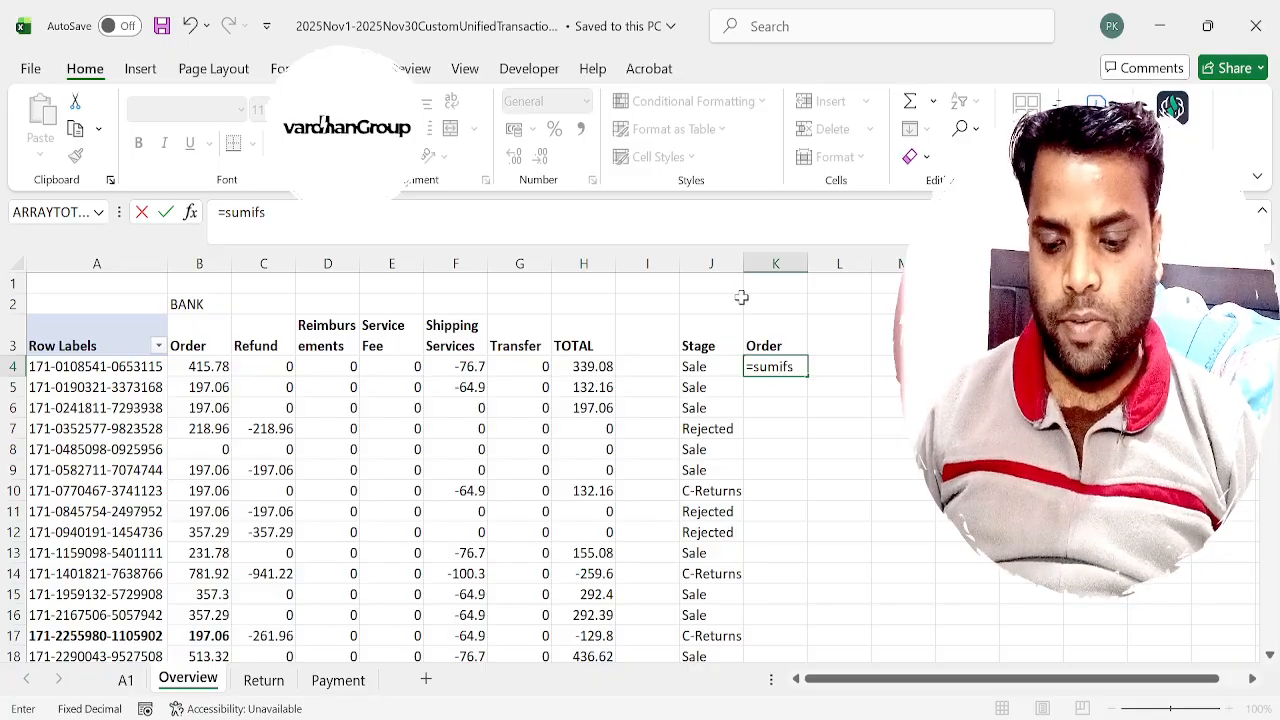
pyautogui.write('(')
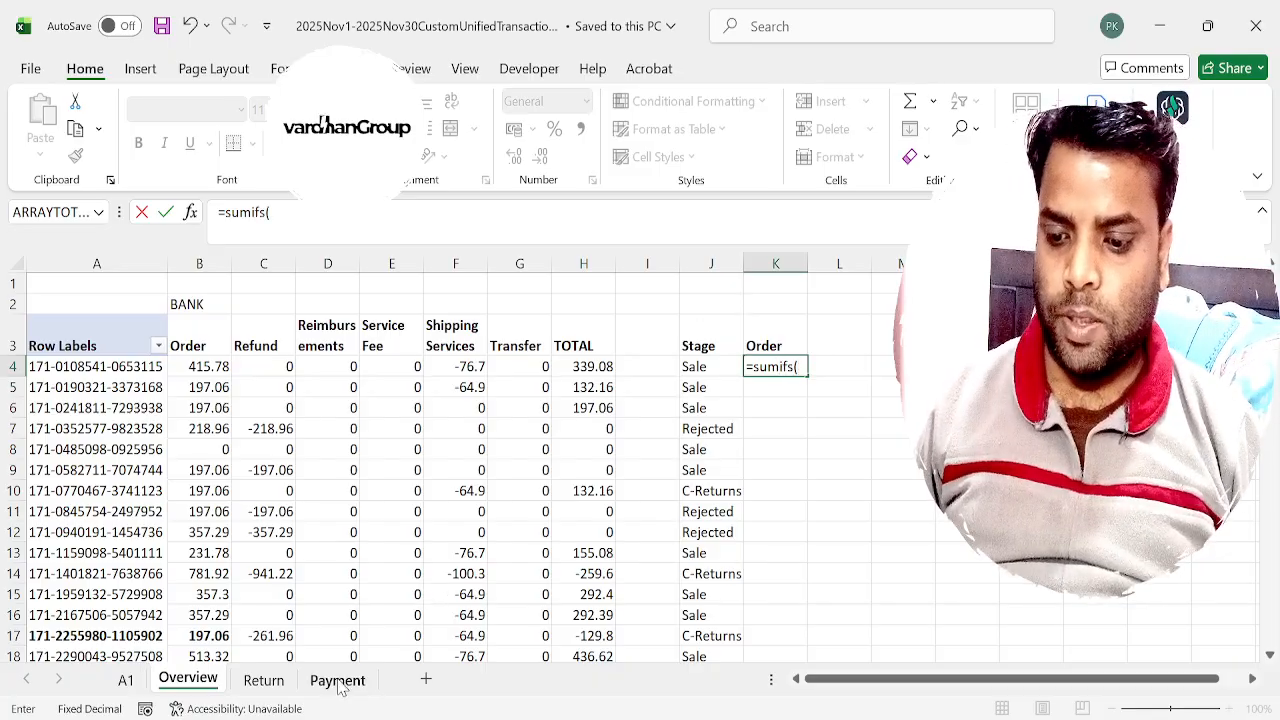
pyautogui.click(338, 680)
pyautogui.hotkey('ctrl', 'Home')
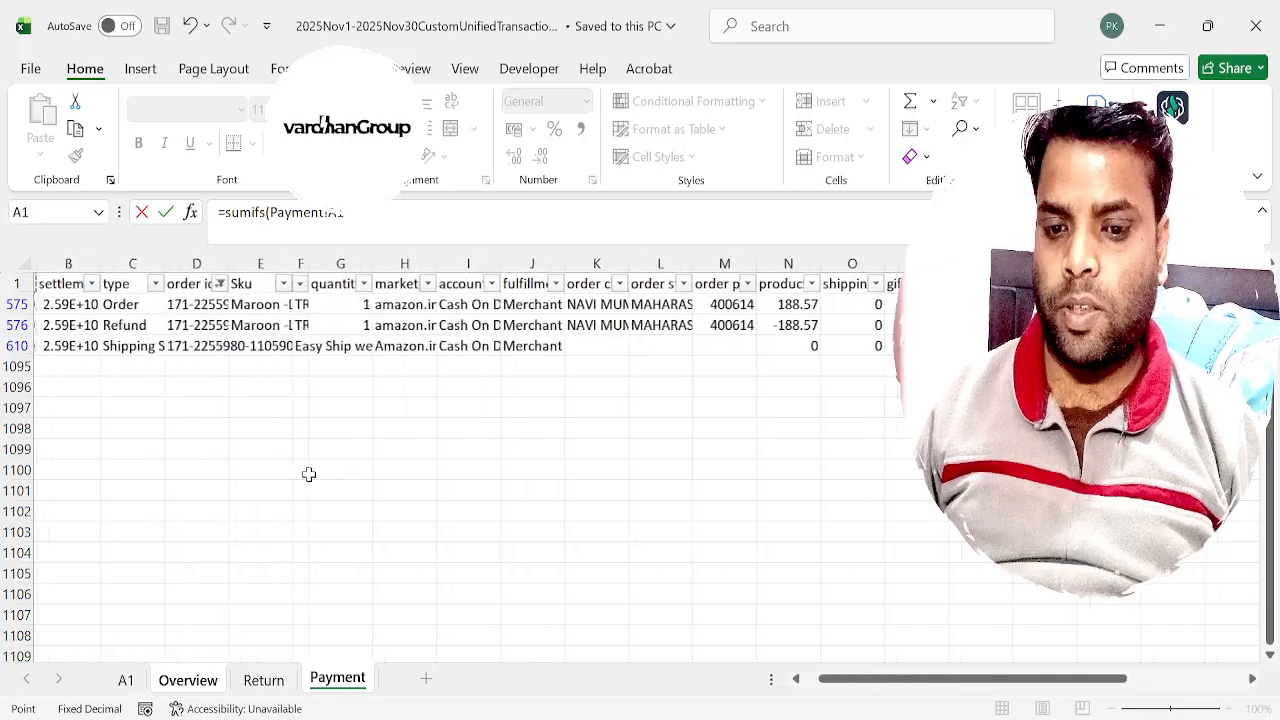
pyautogui.click(408, 260)
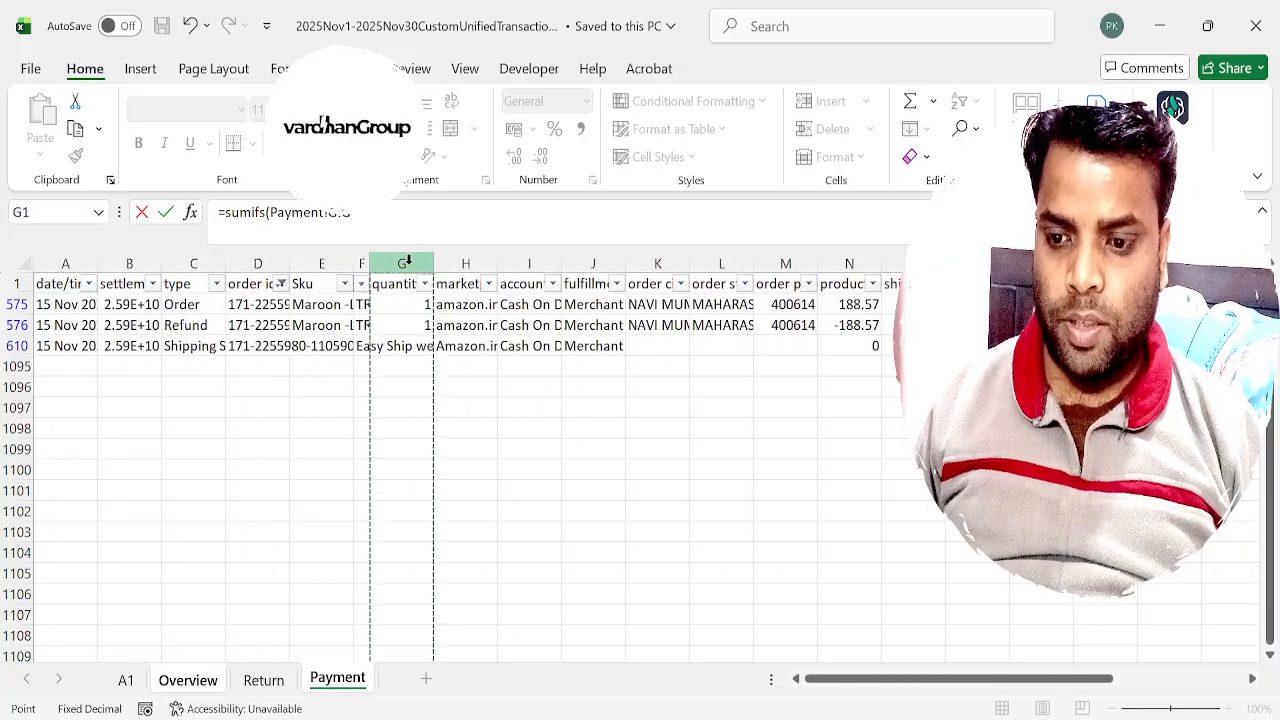
pyautogui.write(',')
pyautogui.click(258, 252)
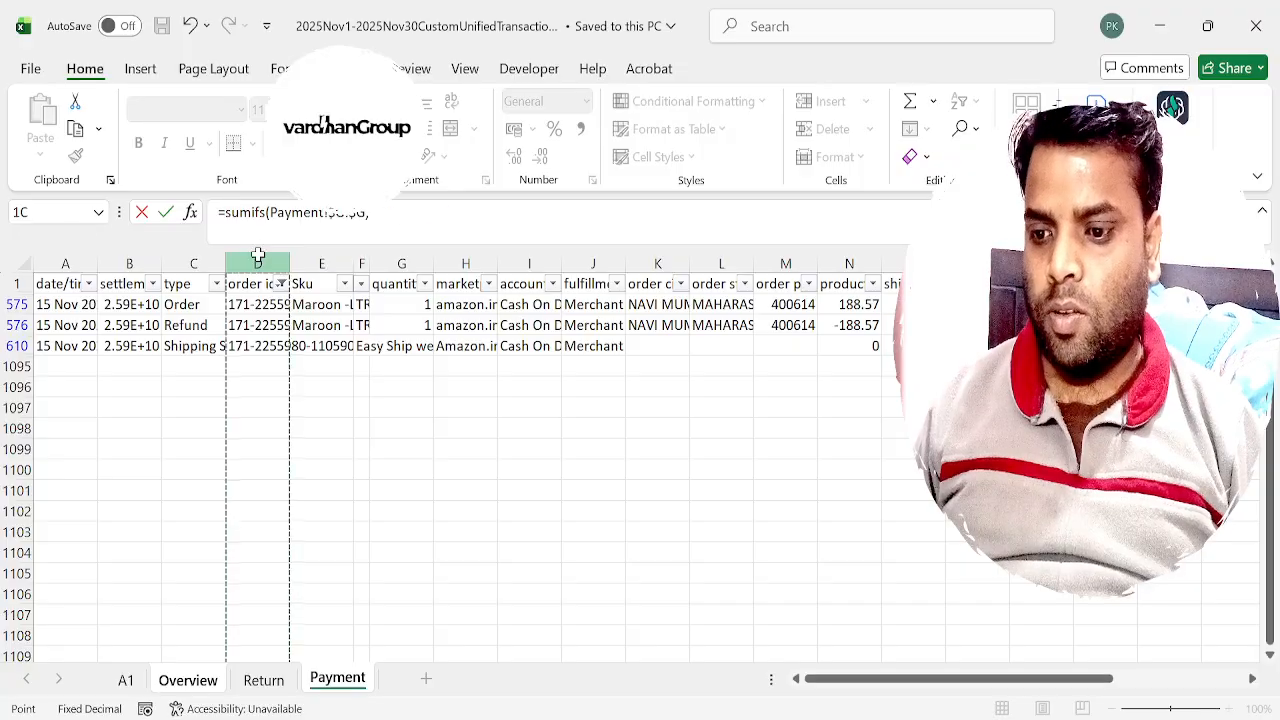
pyautogui.press('F4')
pyautogui.write(',')
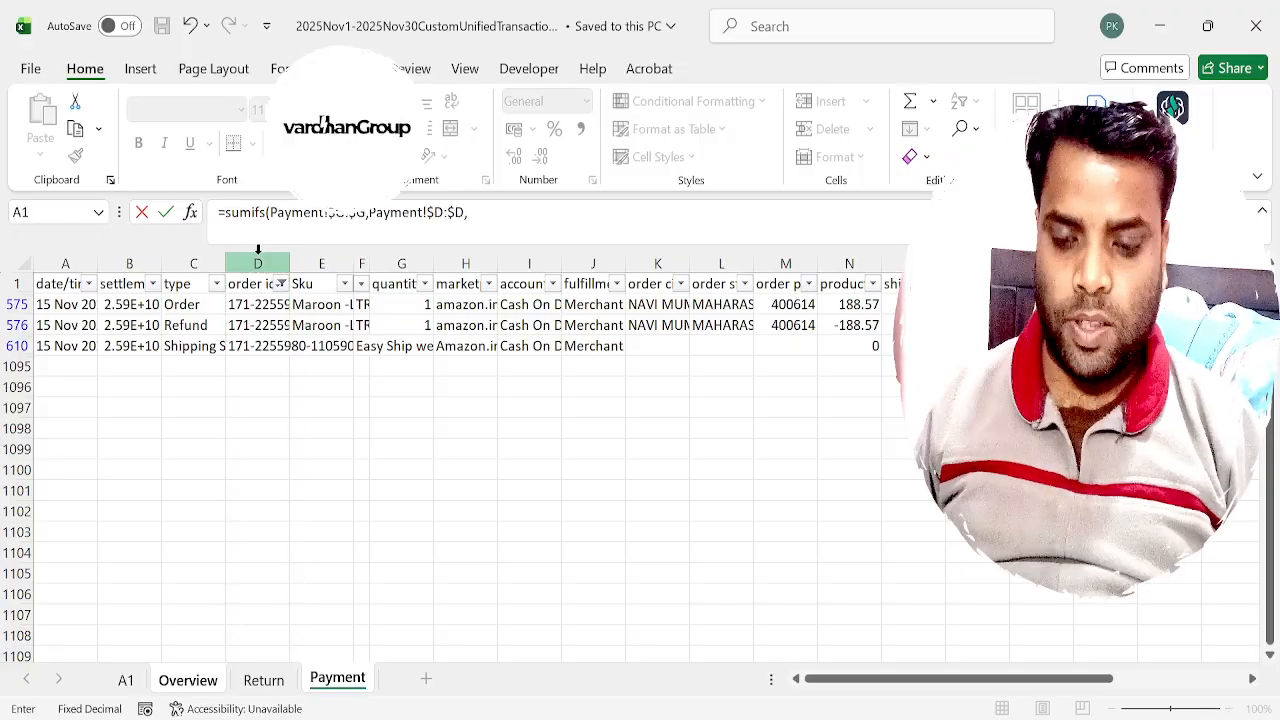
# Add the order id Overview!$A4 as the first criterion, with its column locked.
pyautogui.click(212, 684)
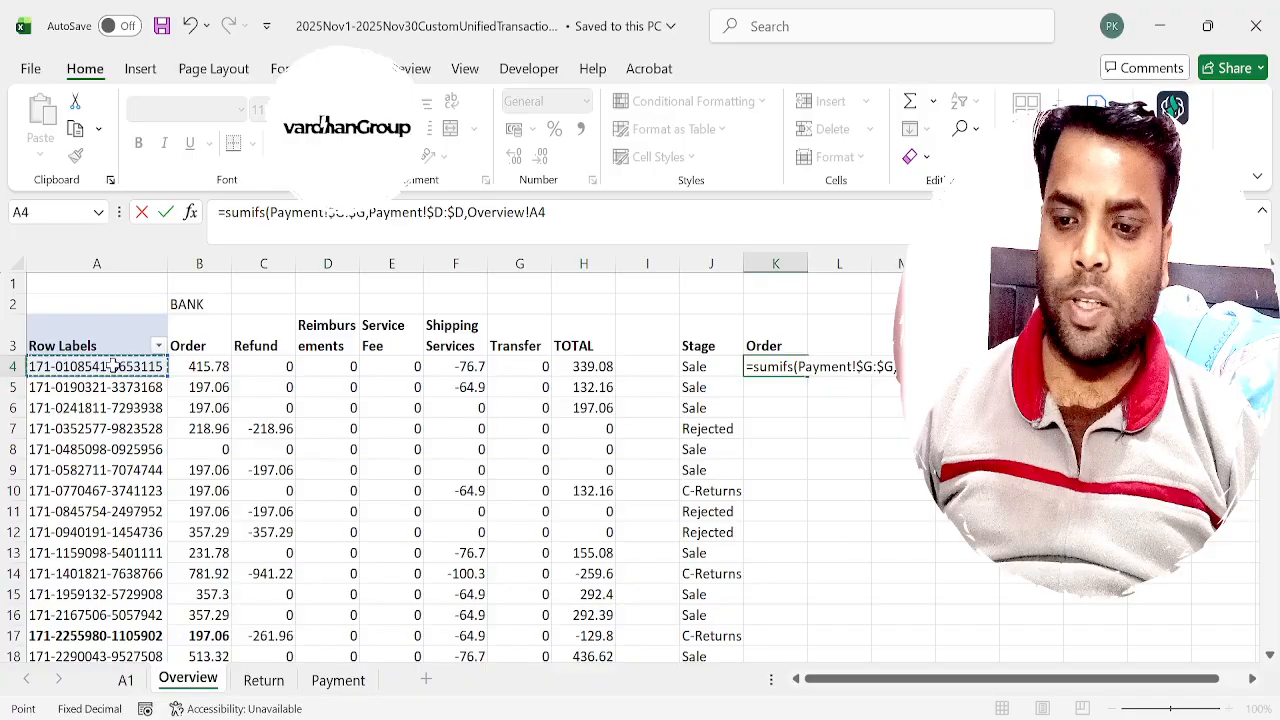
pyautogui.click(530, 217)
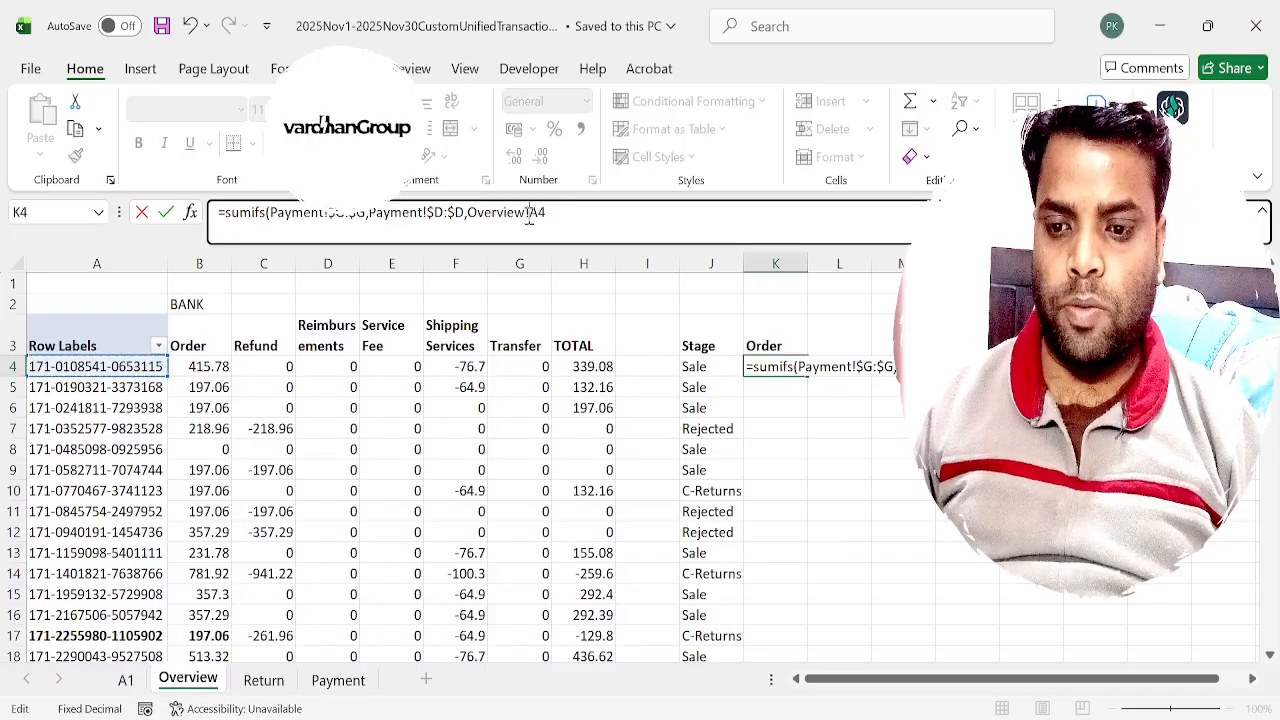
pyautogui.write('$G')
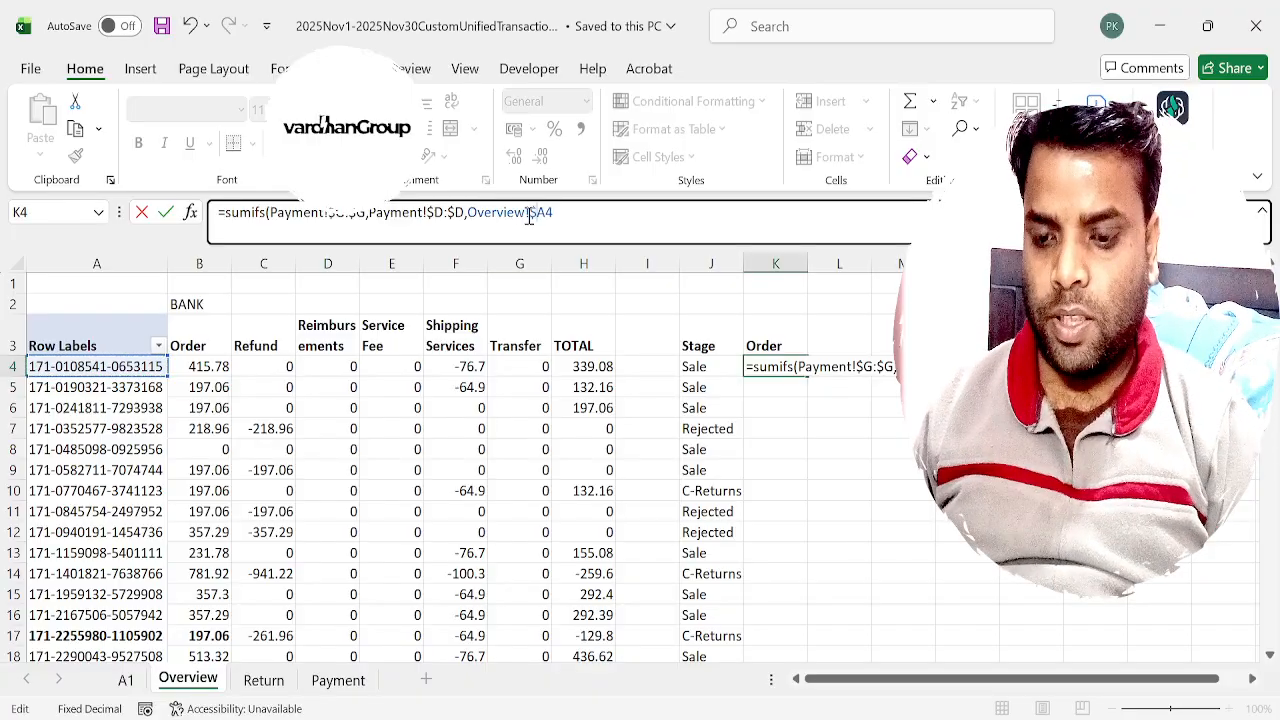
pyautogui.write(',')
# Add the type column Payment!$C:$C as the second criteria range of the K4 formula.
pyautogui.click(338, 680)
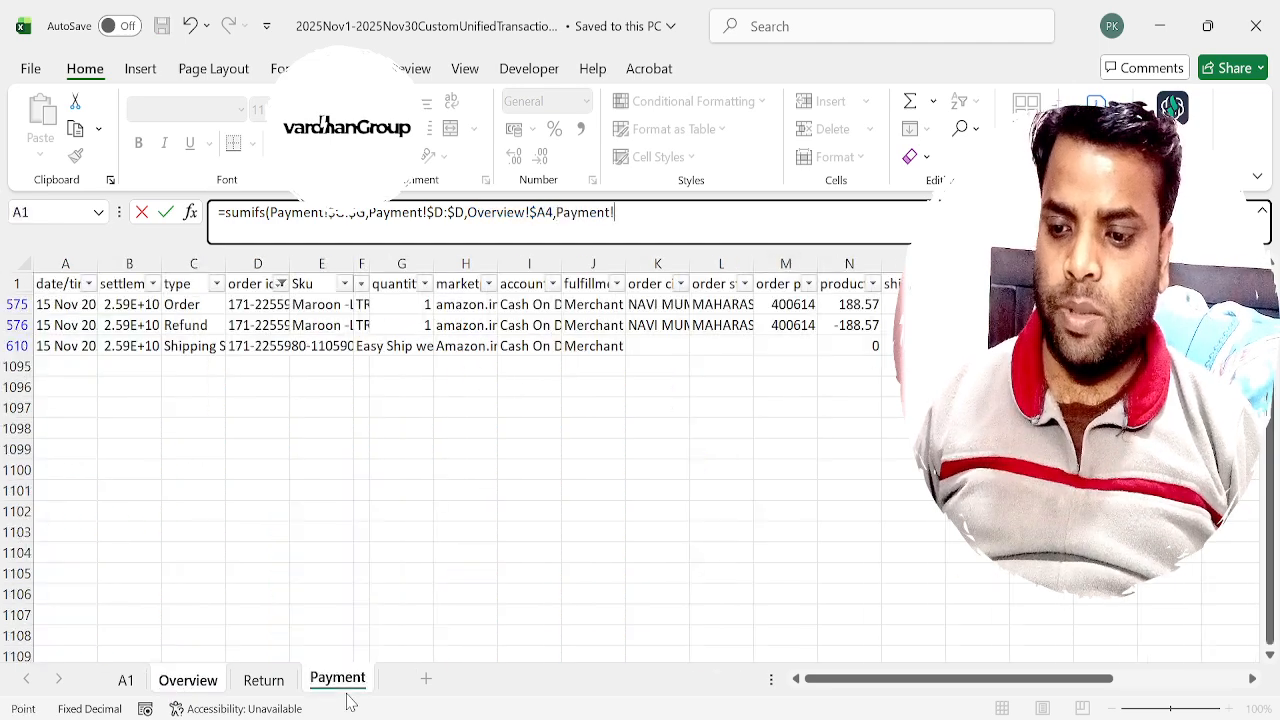
pyautogui.click(194, 267)
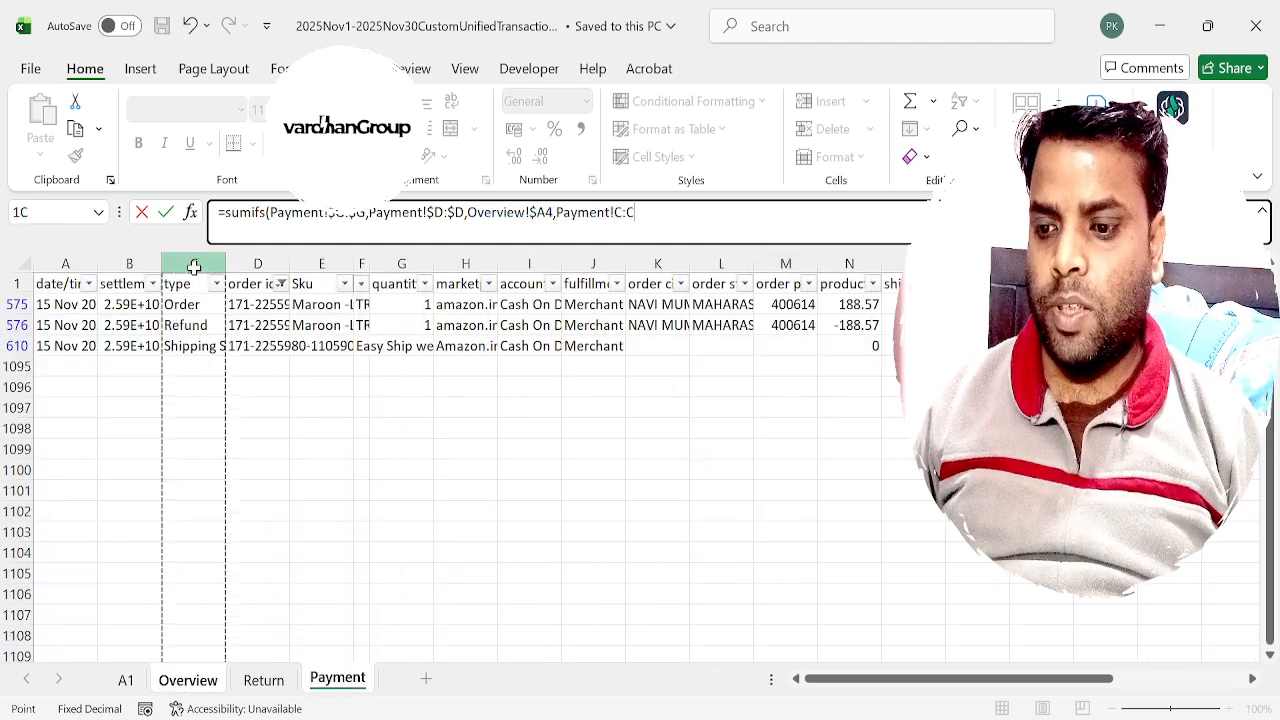
pyautogui.press('F4')
pyautogui.write(',')
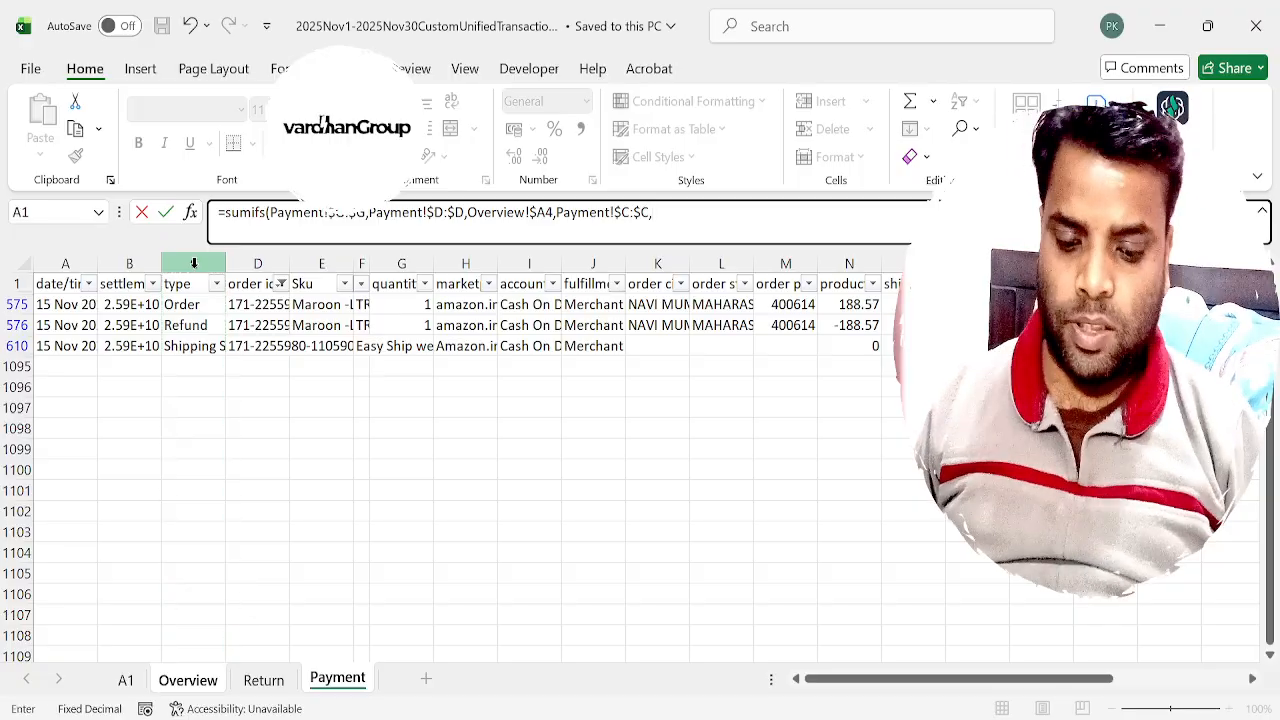
# Set the Order heading Overview!$K$3 as the second criterion, fully locked, and complete the K4 formula.
pyautogui.click(187, 680)
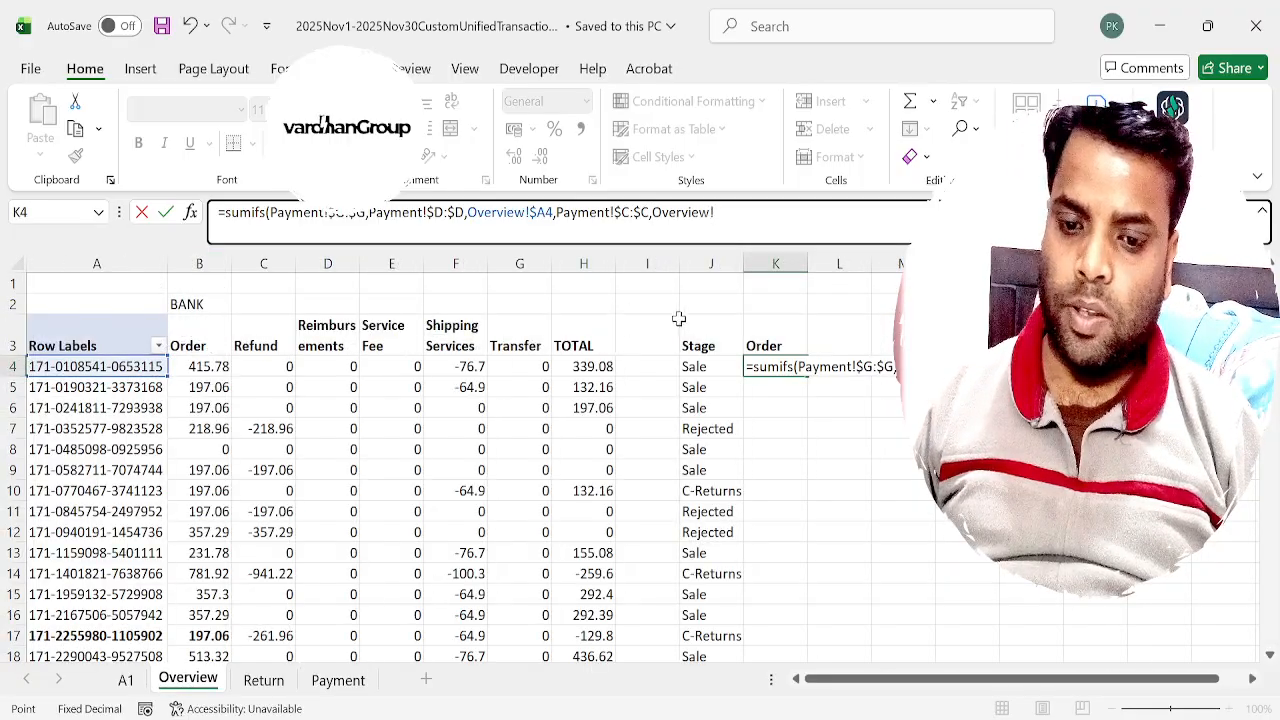
pyautogui.click(766, 334)
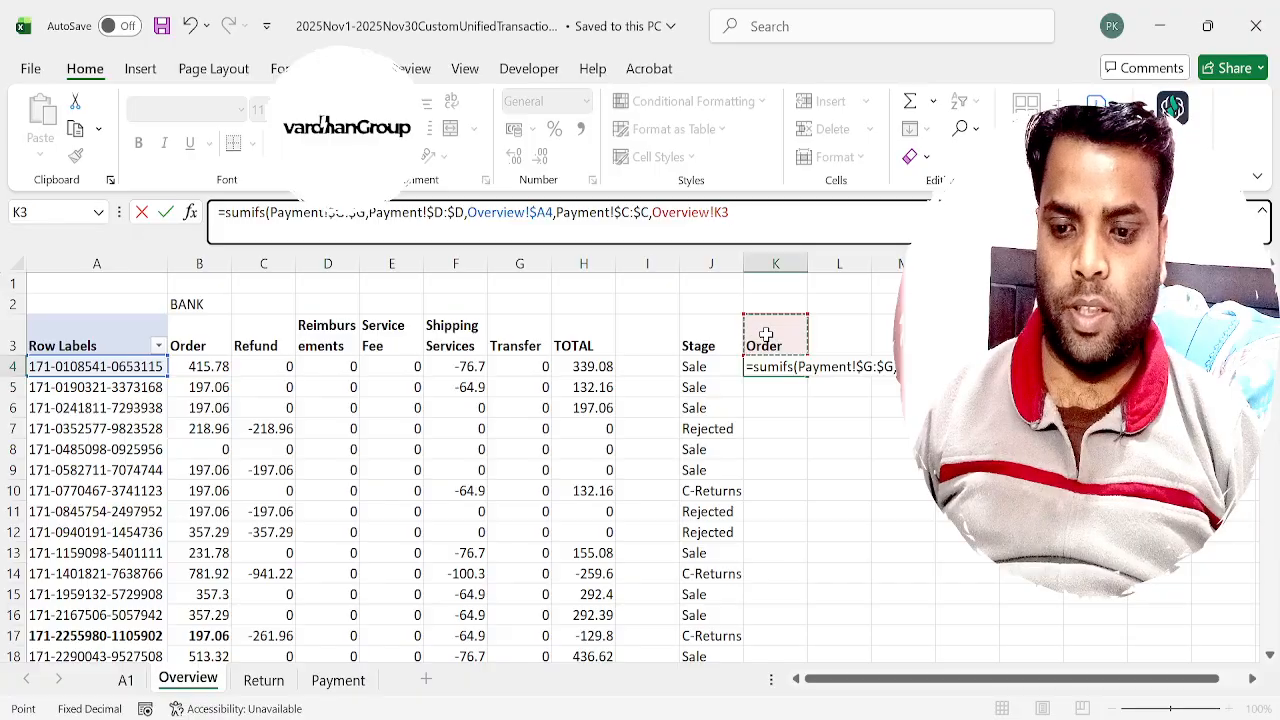
pyautogui.press('F4')
pyautogui.write(')')
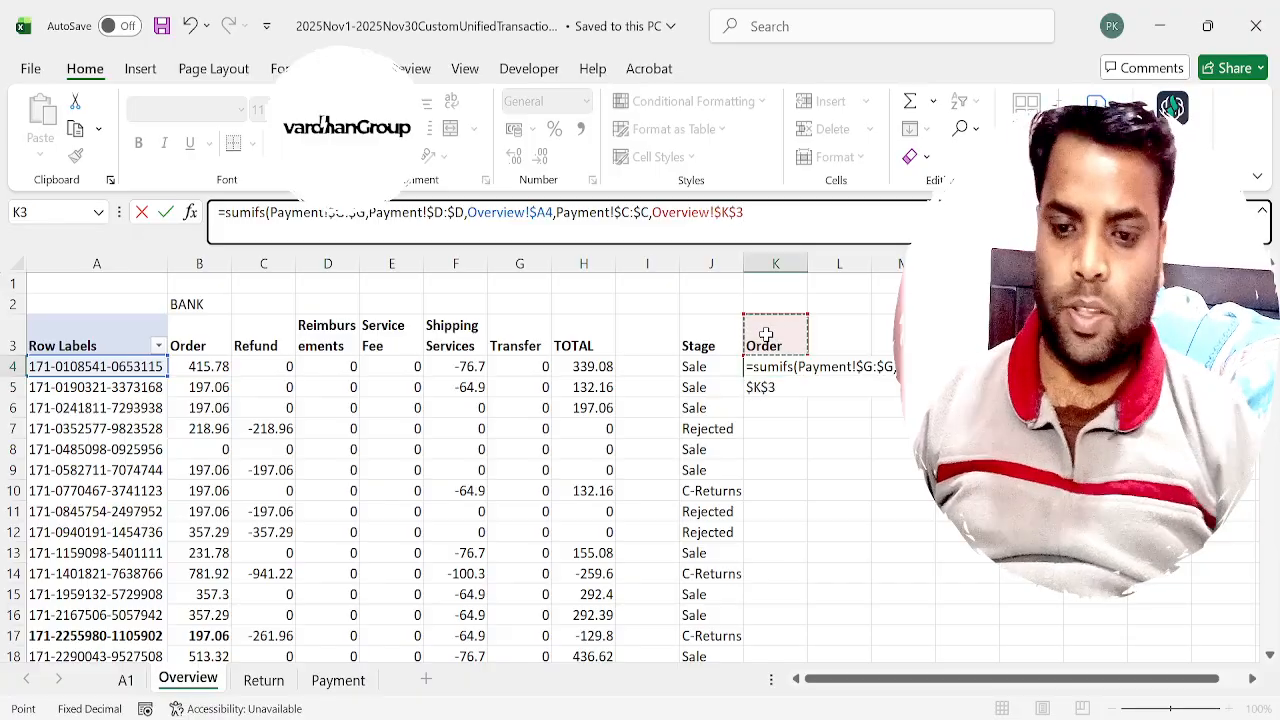
pyautogui.press('Return')
pyautogui.press('Up')
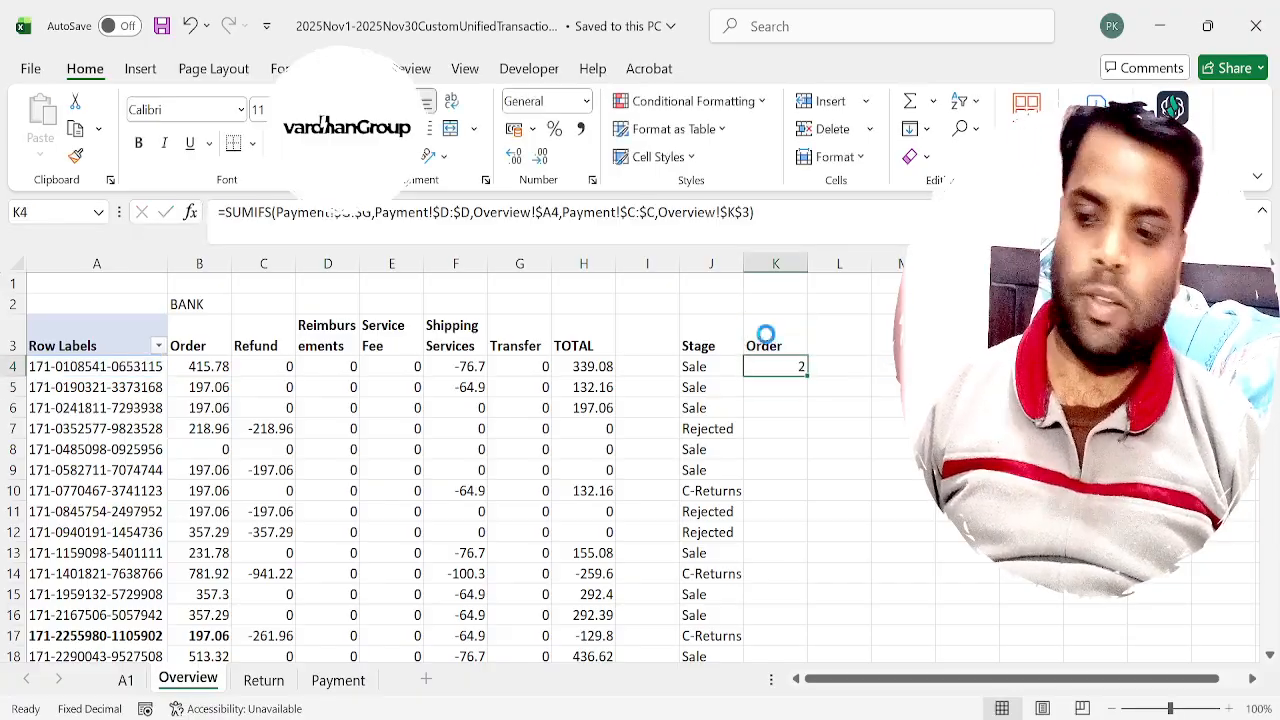
# Copy the K4 formula down the Order column to the last order row.
pyautogui.hotkey('ctrl', 'c')
pyautogui.press('Left')
pyautogui.hotkey('ctrl', 'Down')
pyautogui.press('Right')
pyautogui.hotkey('ctrl', 'v')
pyautogui.hotkey('ctrl', 'Up')
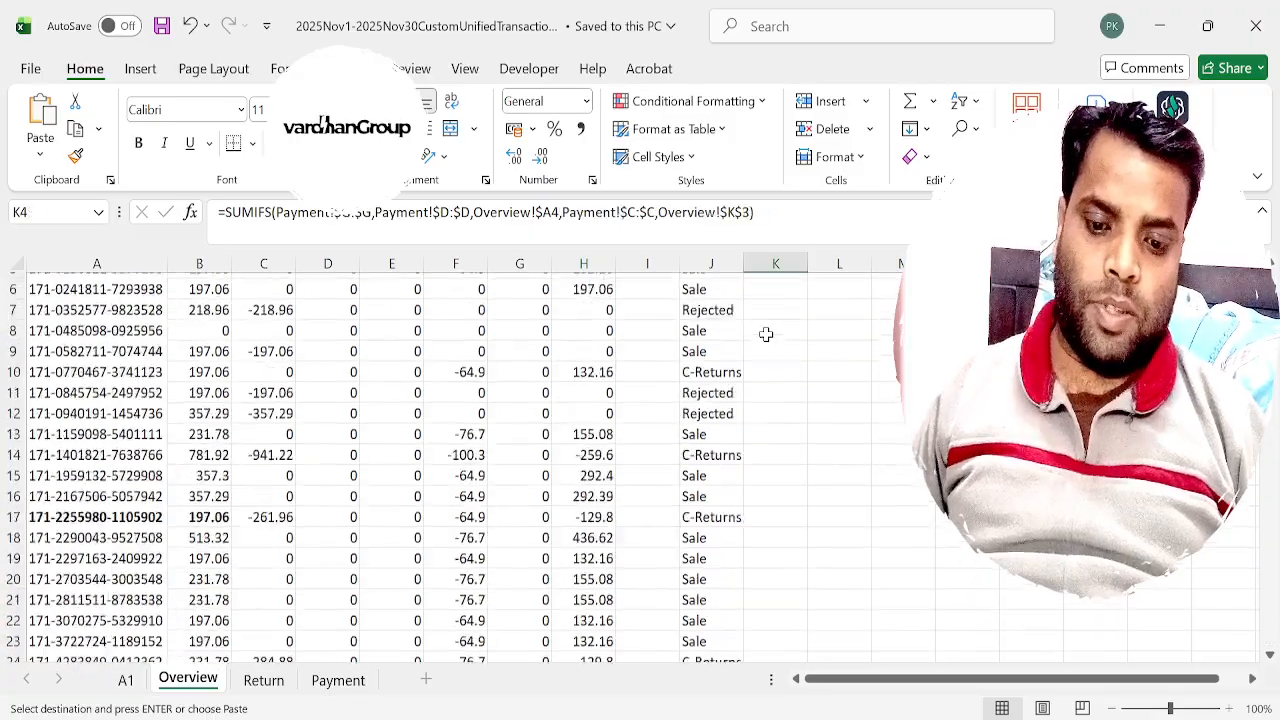
pyautogui.hotkey('ctrl', 'shift', 'Down')
pyautogui.hotkey('ctrl', 'v')
# Filter the Payment sheet's order id column to the order listed in Overview A4.
pyautogui.press('Down')
pyautogui.press('Up')
pyautogui.press('Left')
pyautogui.press('Left')
pyautogui.press('Left')
pyautogui.press('Left')
pyautogui.press('Left')
pyautogui.press('Left')
pyautogui.press('Left')
pyautogui.press('Left')
pyautogui.press('Left')
pyautogui.press('Left')
pyautogui.hotkey('ctrl', 'pagedown')
pyautogui.hotkey('ctrl', 'pagedown')
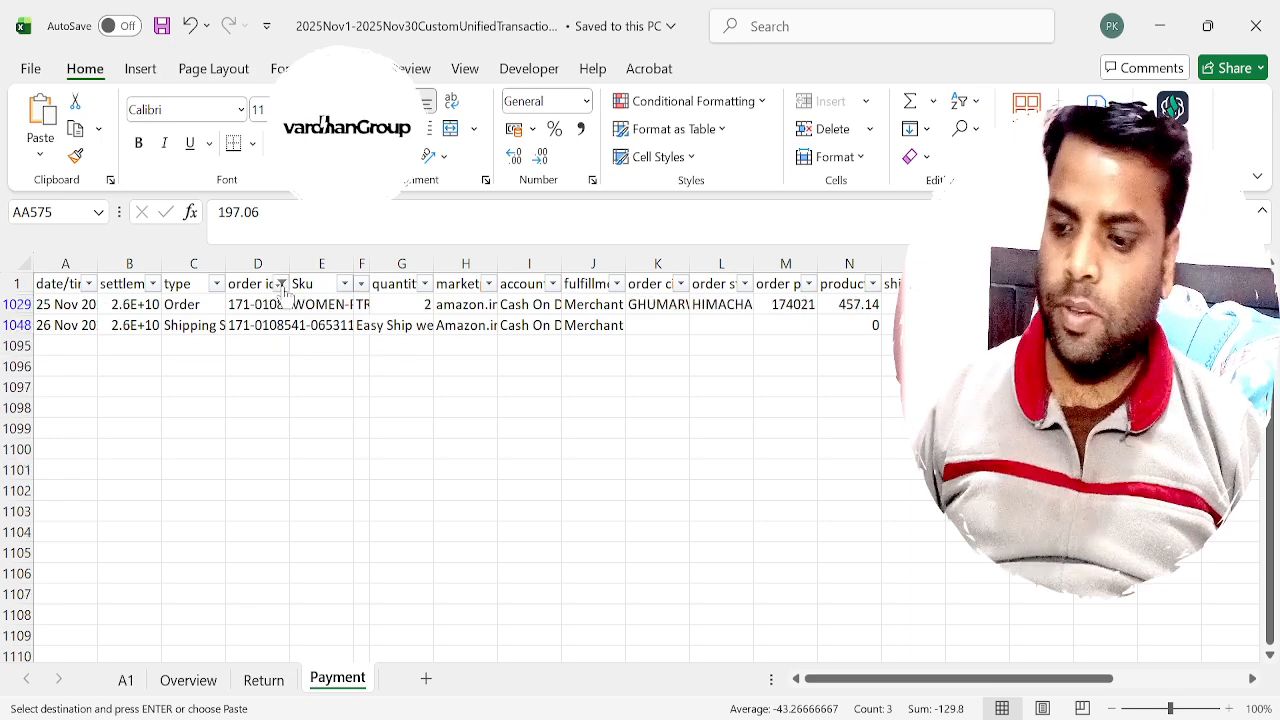
pyautogui.press('Down')
pyautogui.press('Home')
# Examine the filtered order's transaction rows, checking type, quantity, product sales and total.
pyautogui.press('Right')
pyautogui.press('Right')
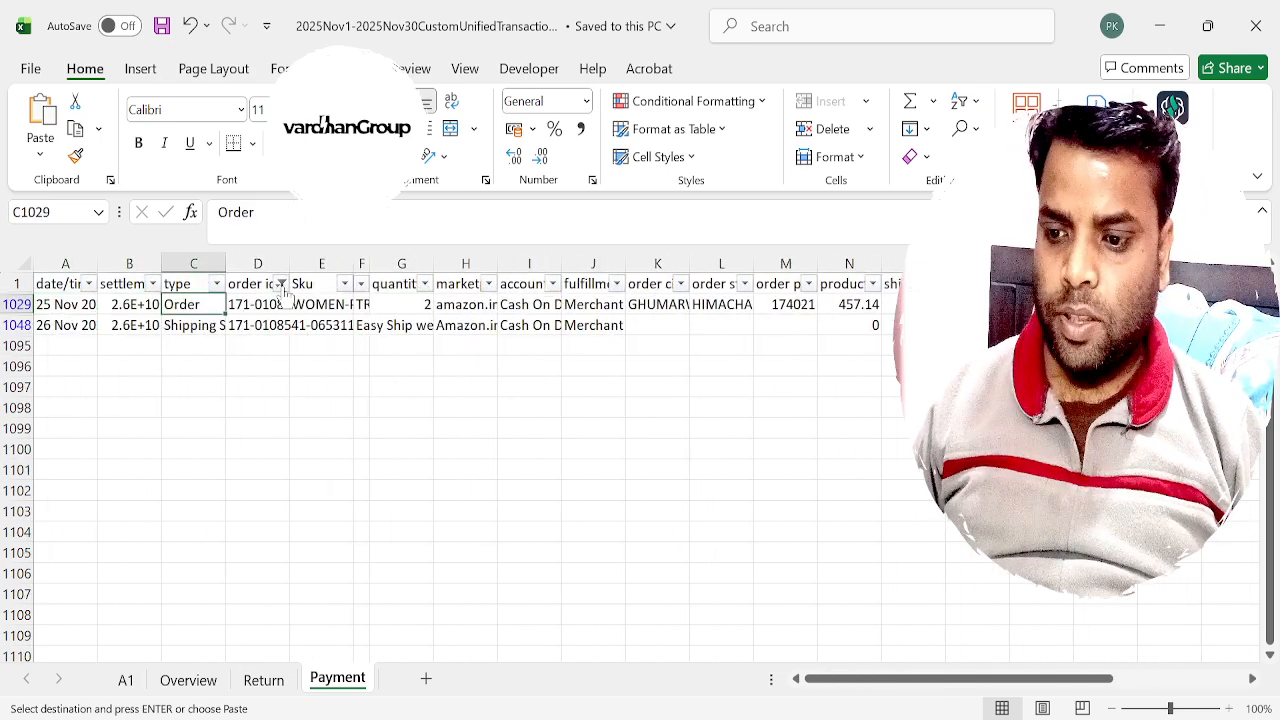
pyautogui.press('Right')
pyautogui.press('Right')
pyautogui.press('Right')
pyautogui.press('Right')
pyautogui.press('Right')
pyautogui.press('Right')
pyautogui.press('Right')
pyautogui.press('Right')
pyautogui.press('Right')
pyautogui.press('Right')
pyautogui.press('Right')
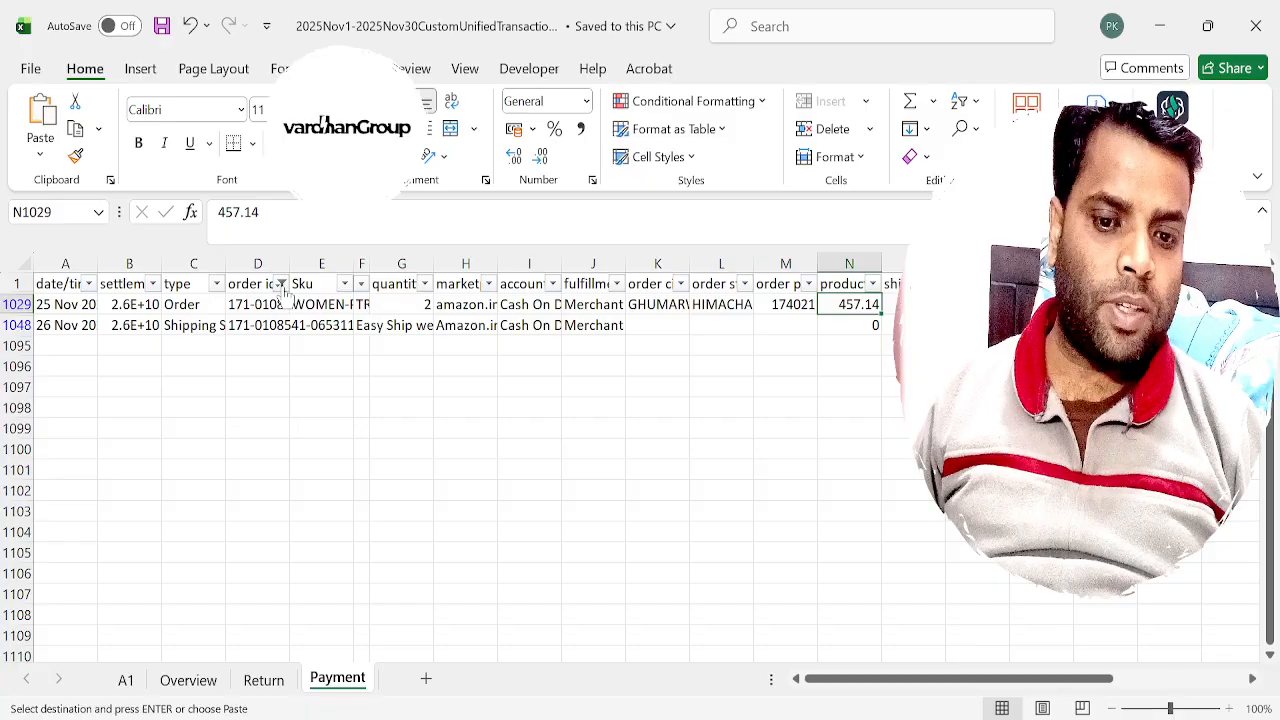
pyautogui.press('Down')
pyautogui.press('Right')
pyautogui.press('Right')
pyautogui.press('Right')
pyautogui.press('Right')
pyautogui.press('Right')
pyautogui.press('Right')
pyautogui.press('Right')
pyautogui.press('Right')
pyautogui.press('Right')
pyautogui.press('Right')
pyautogui.press('Right')
pyautogui.press('Right')
pyautogui.press('Right')
pyautogui.press('Right')
pyautogui.press('Right')
pyautogui.press('Right')
pyautogui.press('Right')
pyautogui.press('Right')
pyautogui.press('Right')
pyautogui.press('Right')
pyautogui.press('Left')
pyautogui.press('Left')
pyautogui.press('Left')
pyautogui.press('Left')
pyautogui.press('Left')
pyautogui.press('Left')
pyautogui.press('Left')
pyautogui.press('Left')
pyautogui.press('Left')
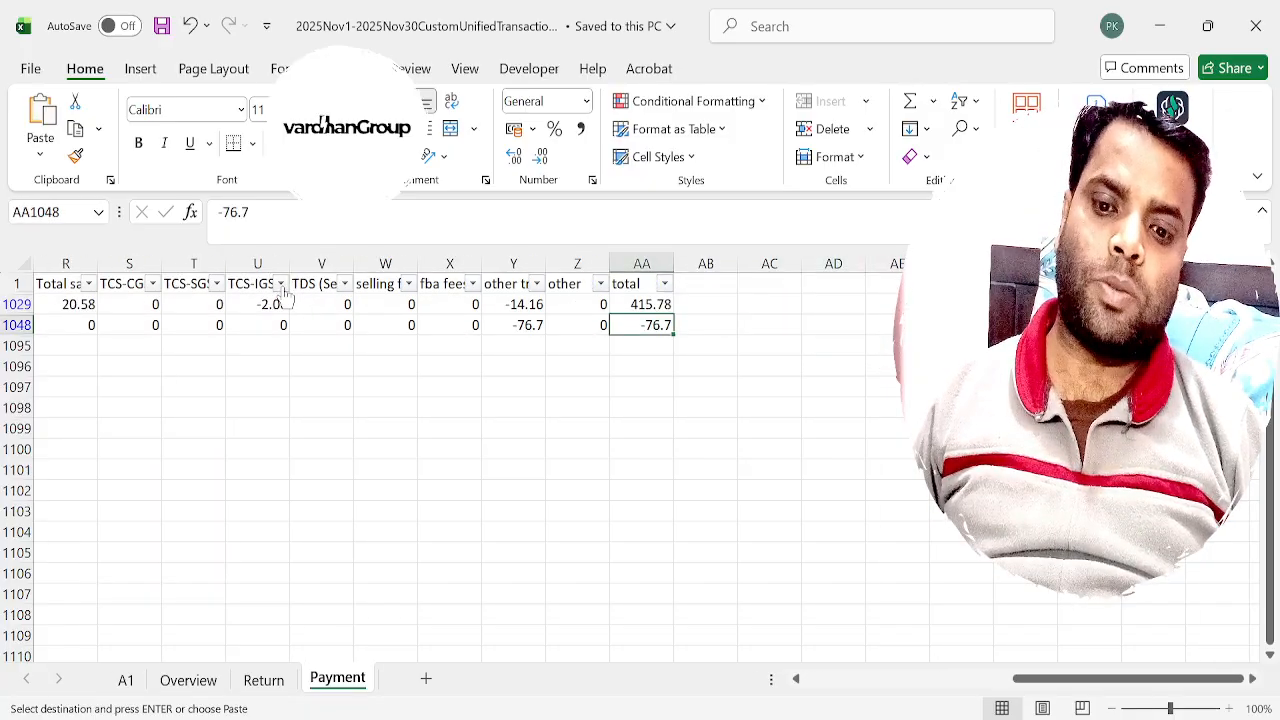
# Review the Order row's total, product sales and promotional rebate amounts on the Payment sheet.
pyautogui.press('Up')
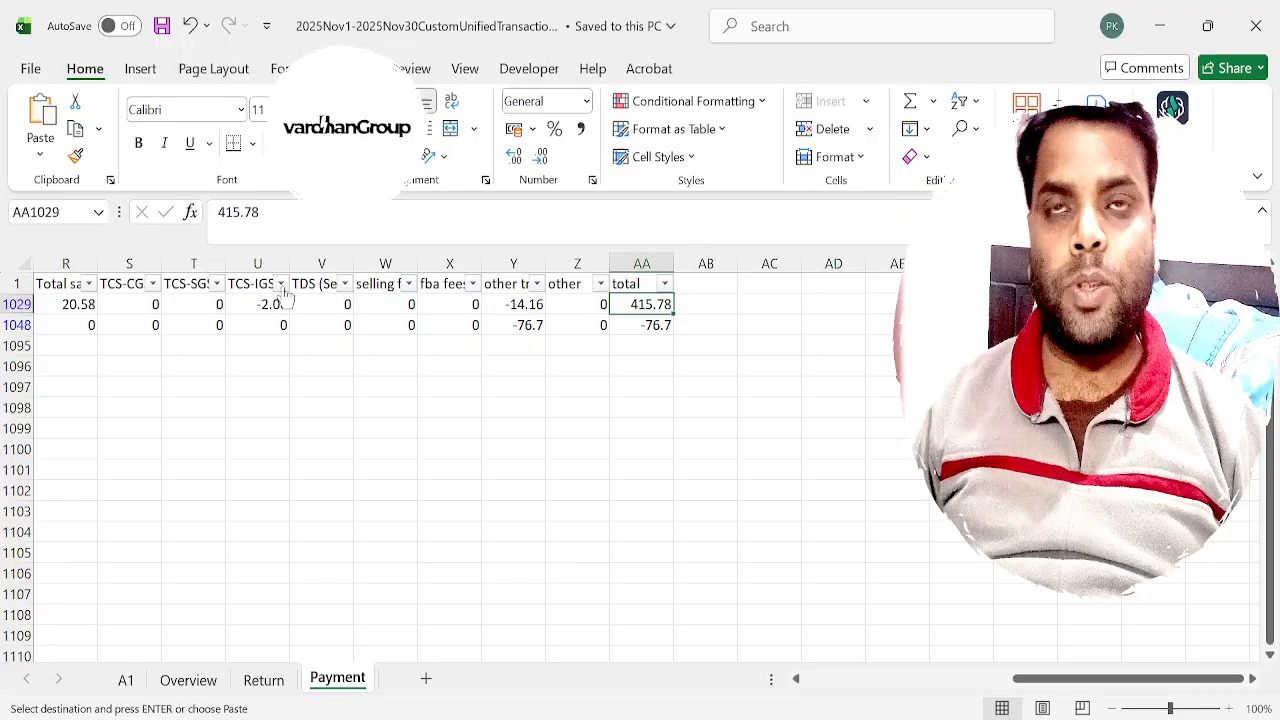
pyautogui.press('Left')
pyautogui.press('Left')
pyautogui.press('Left')
pyautogui.press('Left')
pyautogui.press('Left')
pyautogui.press('Left')
pyautogui.press('Left')
pyautogui.press('Left')
pyautogui.press('Left')
pyautogui.press('Left')
pyautogui.press('Left')
pyautogui.press('Left')
pyautogui.press('Left')
pyautogui.press('Left')
pyautogui.press('Left')
pyautogui.press('Left')
pyautogui.press('Left')
pyautogui.press('Left')
pyautogui.press('Left')
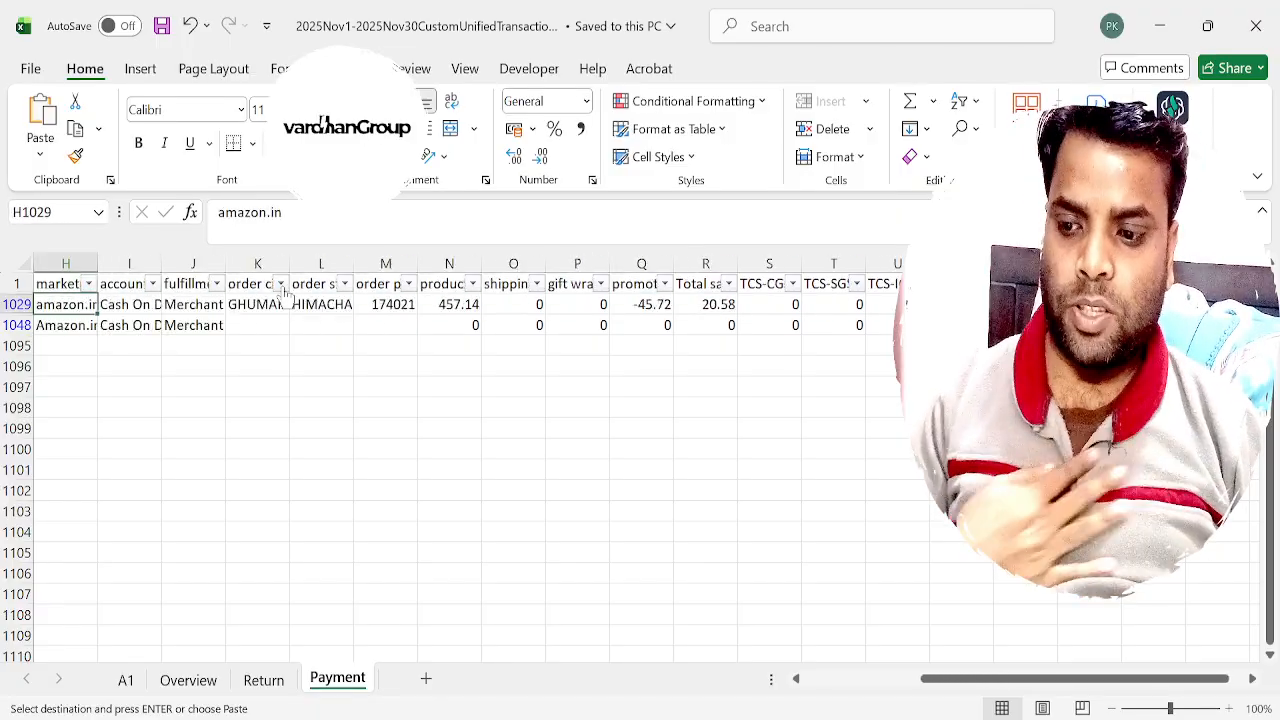
pyautogui.press('Right')
pyautogui.press('Right')
pyautogui.press('Right')
pyautogui.press('Right')
pyautogui.press('Right')
pyautogui.press('Right')
pyautogui.press('Right')
pyautogui.press('Right')
pyautogui.press('Right')
pyautogui.press('Right')
pyautogui.press('Right')
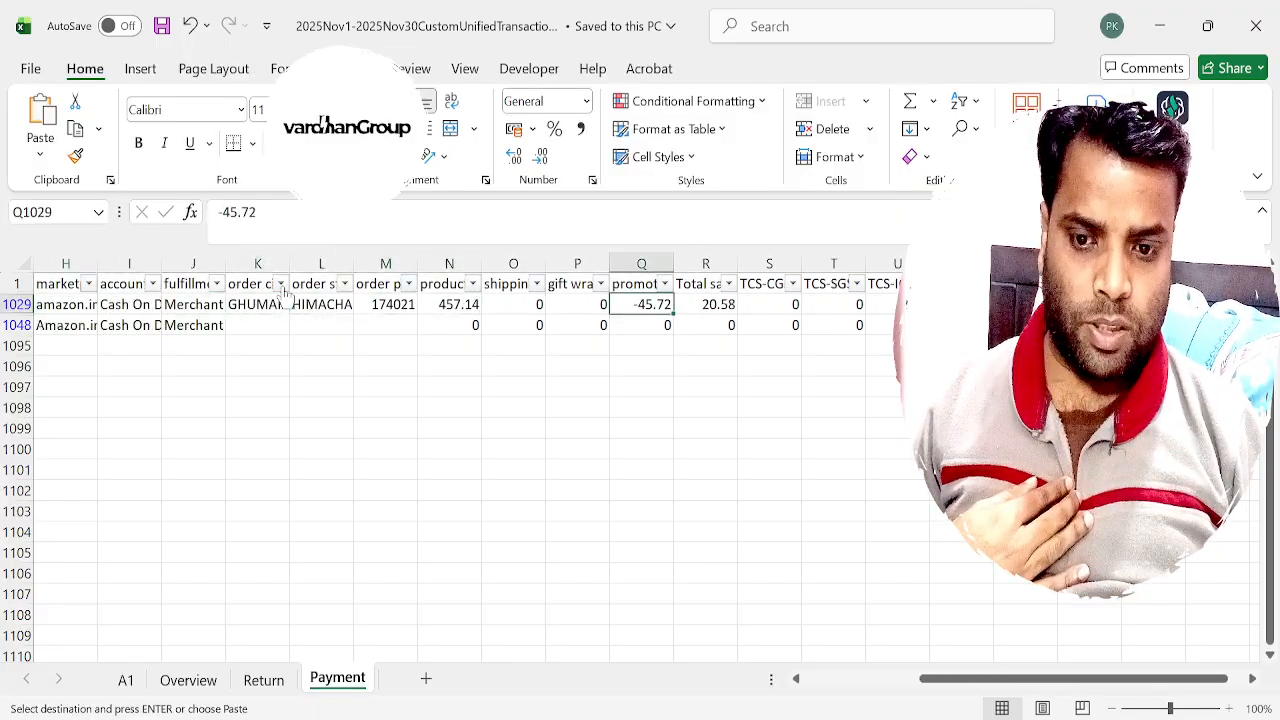
pyautogui.press('Right')
pyautogui.press('Left')
pyautogui.press('Left')
pyautogui.press('Up')
pyautogui.press('Down')
pyautogui.press('Right')
pyautogui.press('Right')
# Return to the Overview sheet and add the column heading BANK in L3, beside Order.
pyautogui.hotkey('ctrl', 'pageup')
pyautogui.hotkey('ctrl', 'pageup')
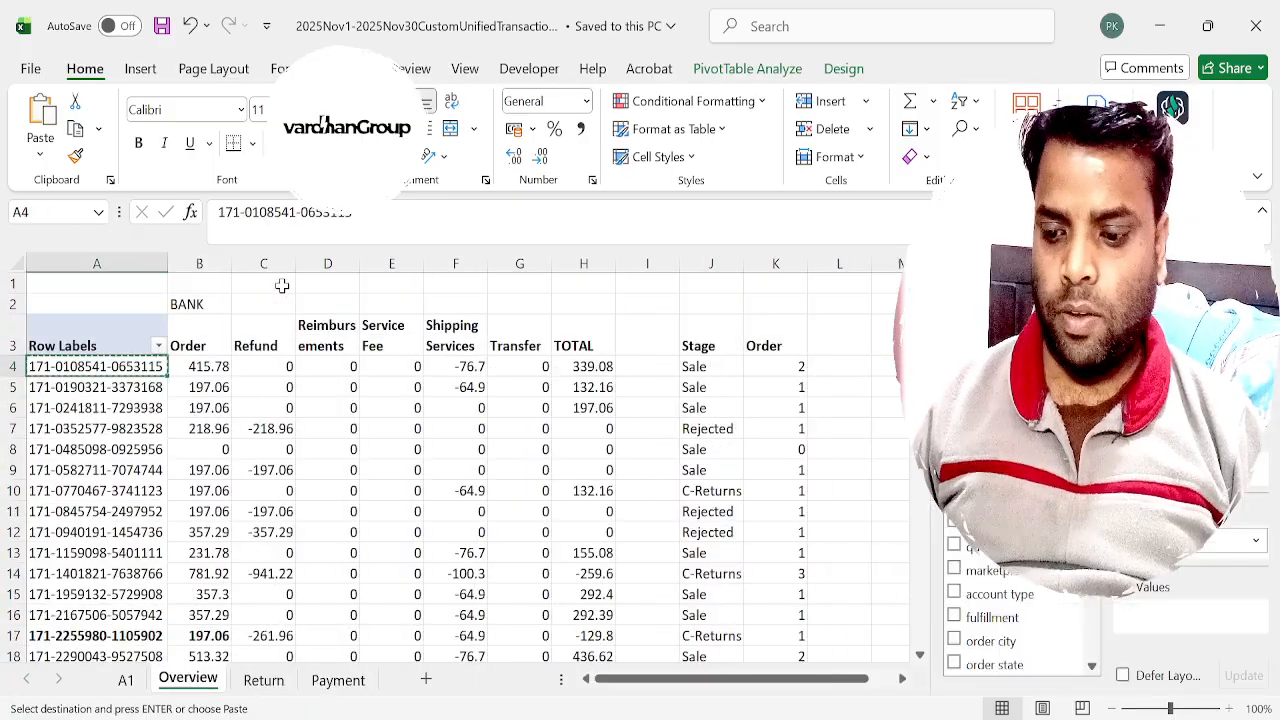
pyautogui.press('Right')
pyautogui.press('Right')
pyautogui.press('Right')
pyautogui.press('Right')
pyautogui.press('Right')
pyautogui.press('Right')
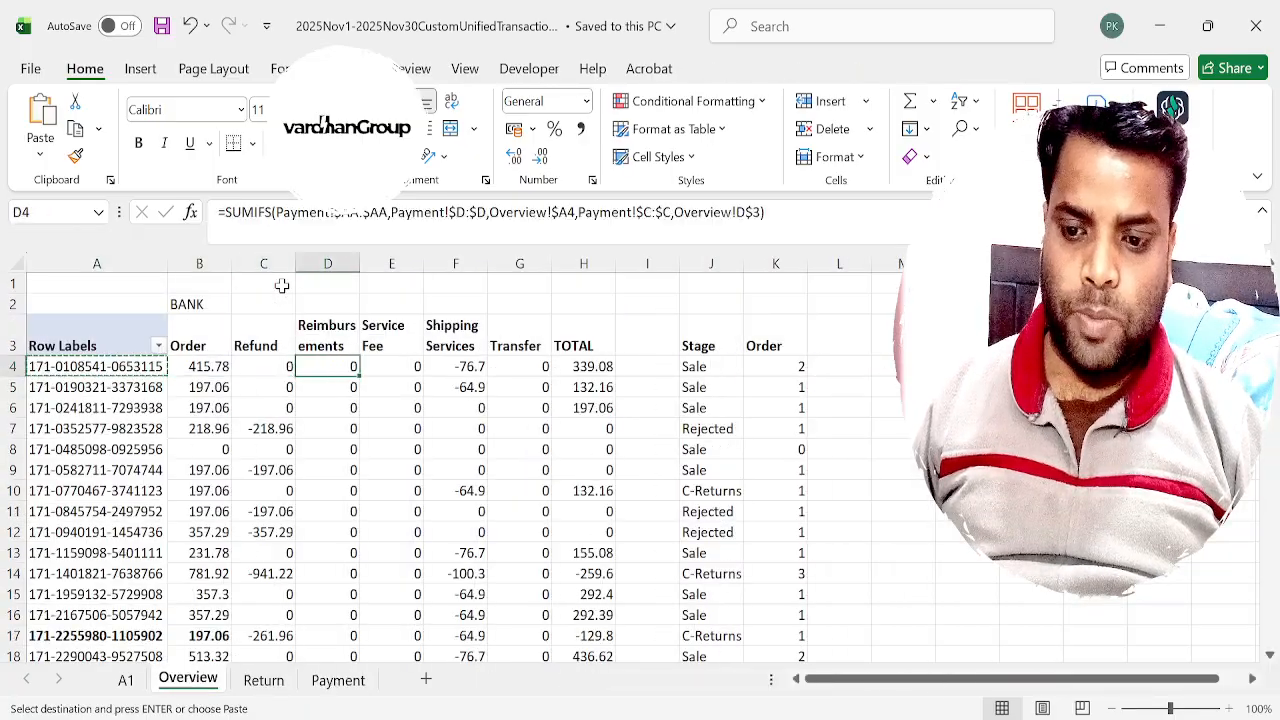
pyautogui.press('Right')
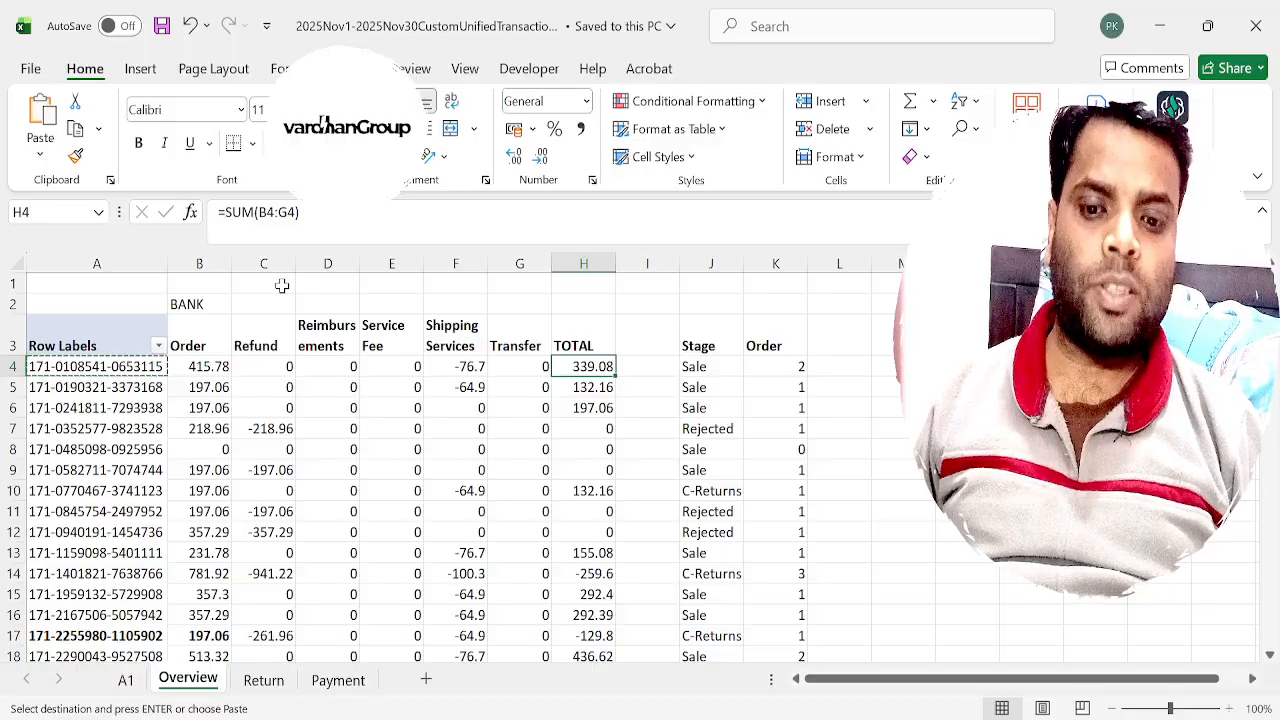
pyautogui.press('Right')
pyautogui.press('Right')
pyautogui.press('Right')
pyautogui.press('Right')
pyautogui.press('Up')
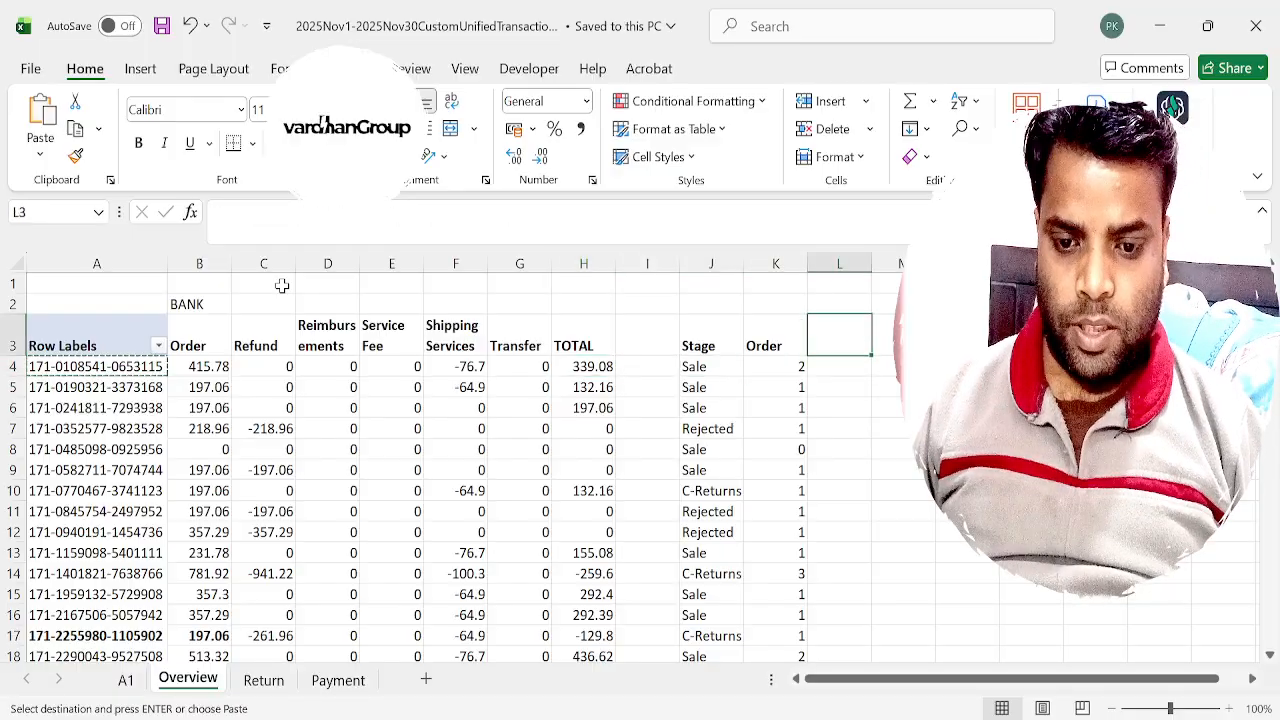
pyautogui.write('BANK')
pyautogui.press('Return')
pyautogui.press('Up')
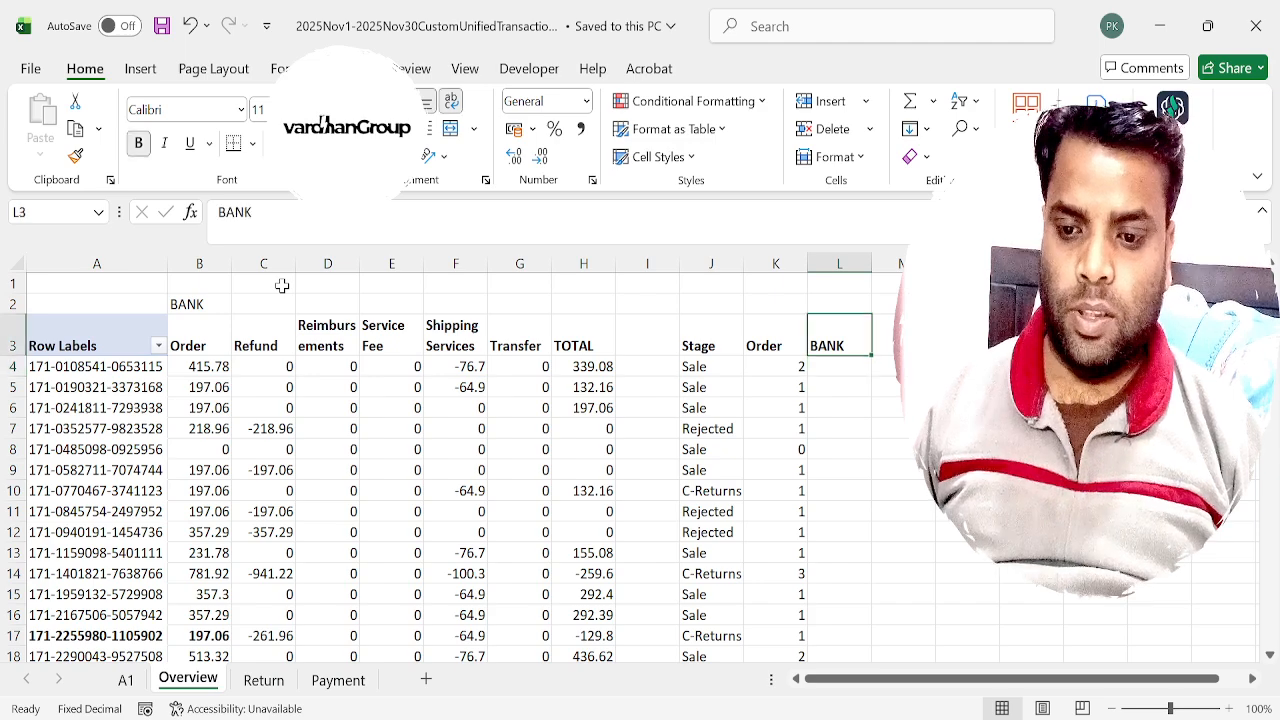
# Label the new column group MAIN in J2, above the Stage heading.
pyautogui.press('Left')
pyautogui.press('Left')
pyautogui.press('Up')
pyautogui.write('MAIN')
pyautogui.press('Tab')
# Start a SUMIFS formula in L4 with the total column Payment!$AA:$AA as the sum range.
pyautogui.press('Down')
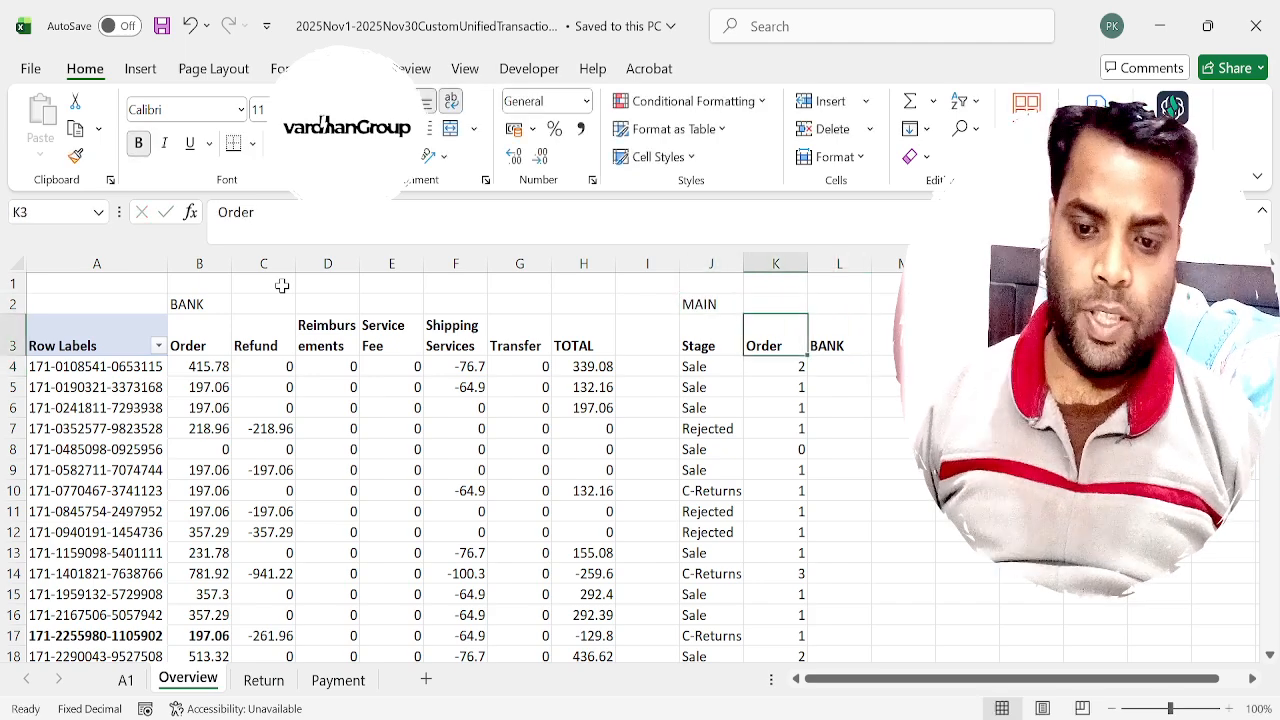
pyautogui.press('Down')
pyautogui.press('Right')
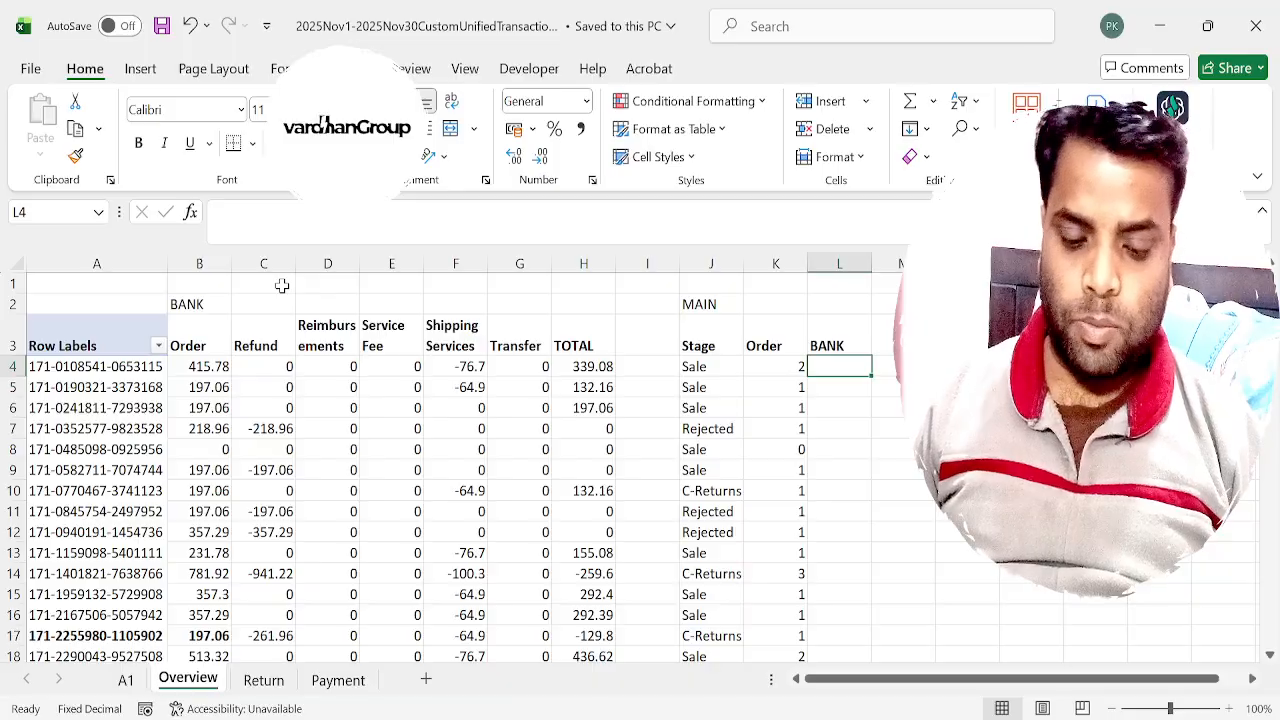
pyautogui.press('Left')
pyautogui.press('Right')
pyautogui.write('=su')
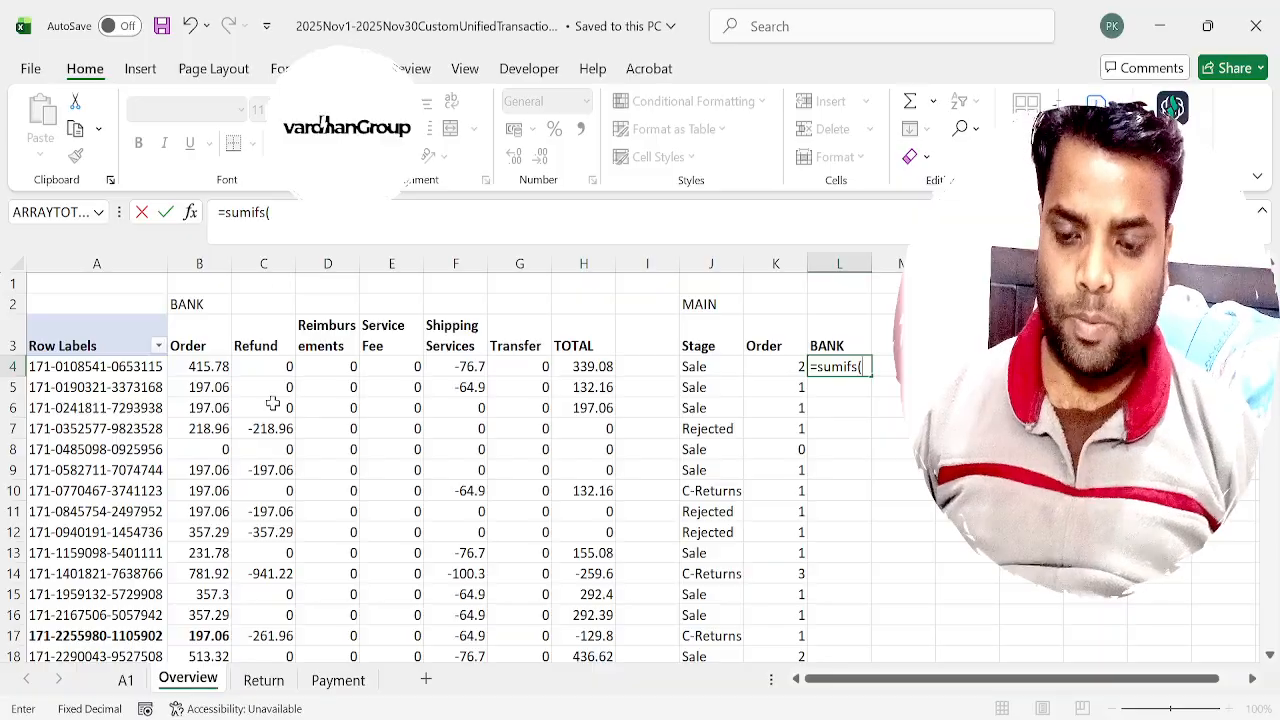
pyautogui.click(338, 680)
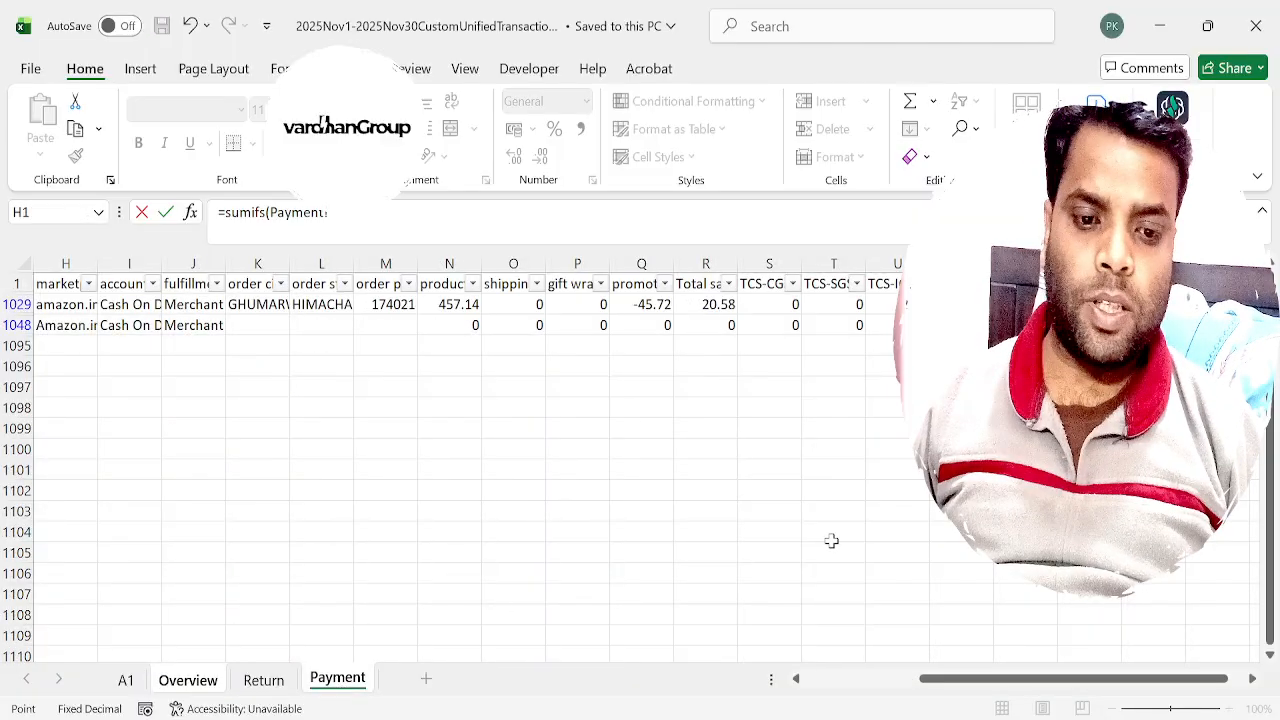
pyautogui.hotkey('ctrl', 'Right')
pyautogui.hotkey('ctrl', 'space')
pyautogui.press('F4')
pyautogui.write(',')
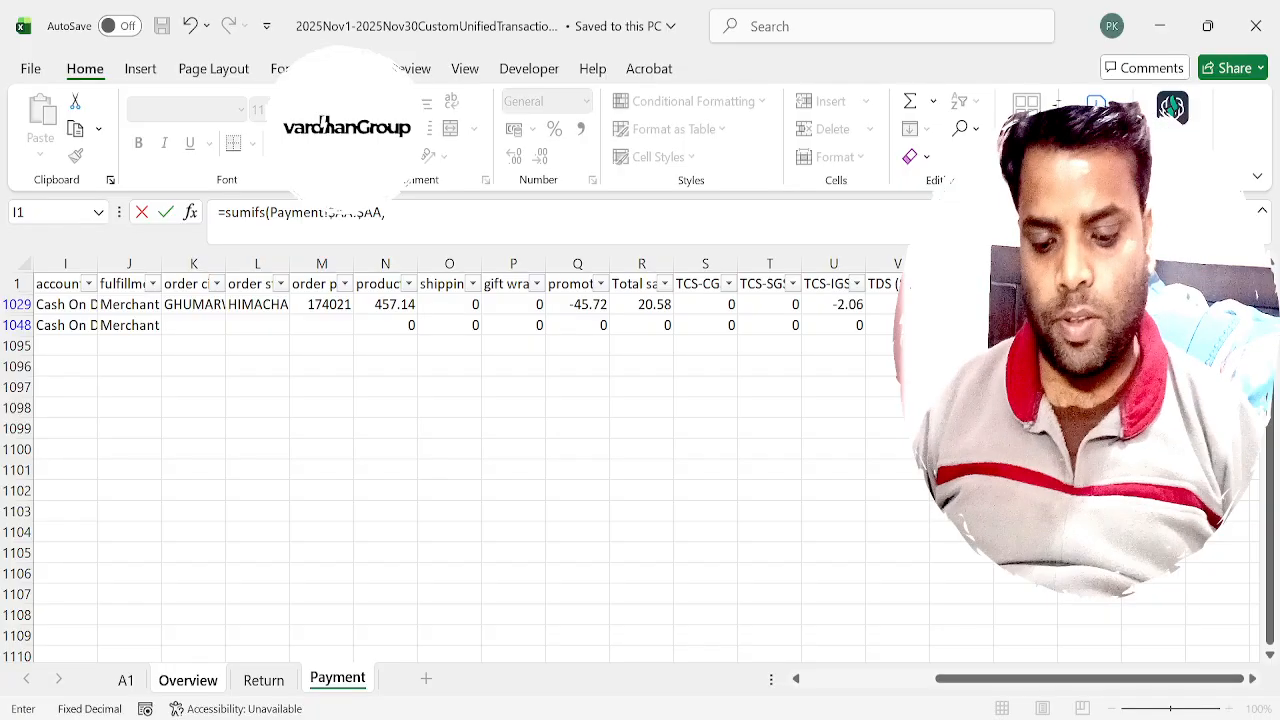
# Add the first criteria range Payment!$D:$D with the order id Overview!$A4 as its criterion, column locked.
pyautogui.hotkey('ctrl', 'Home')
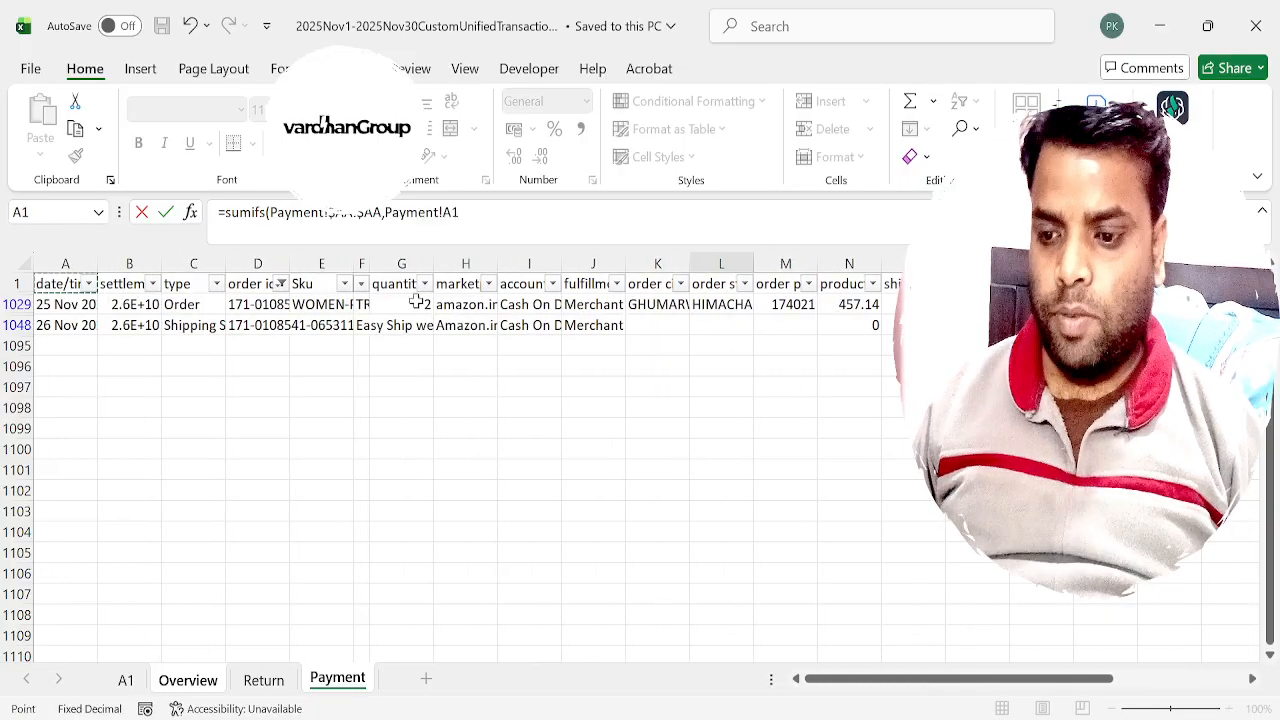
pyautogui.click(266, 263)
pyautogui.press('F4')
pyautogui.write(',')
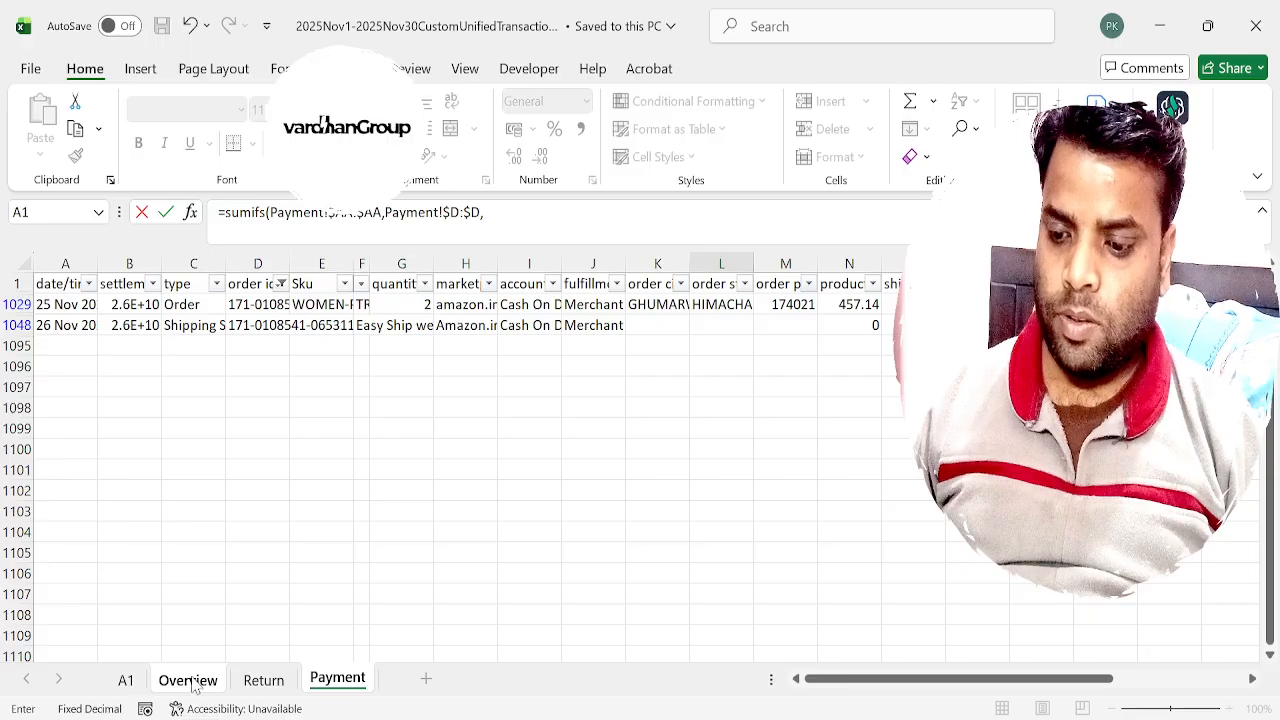
pyautogui.click(192, 682)
pyautogui.click(75, 368)
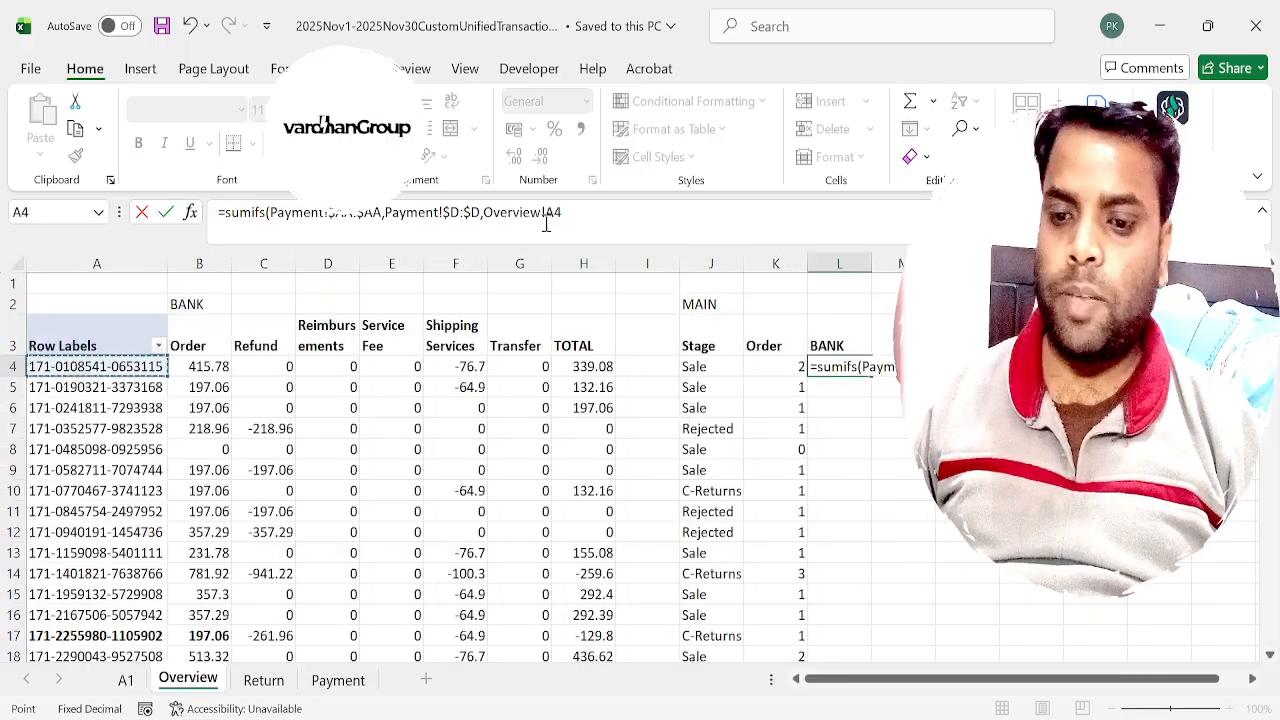
pyautogui.click(548, 214)
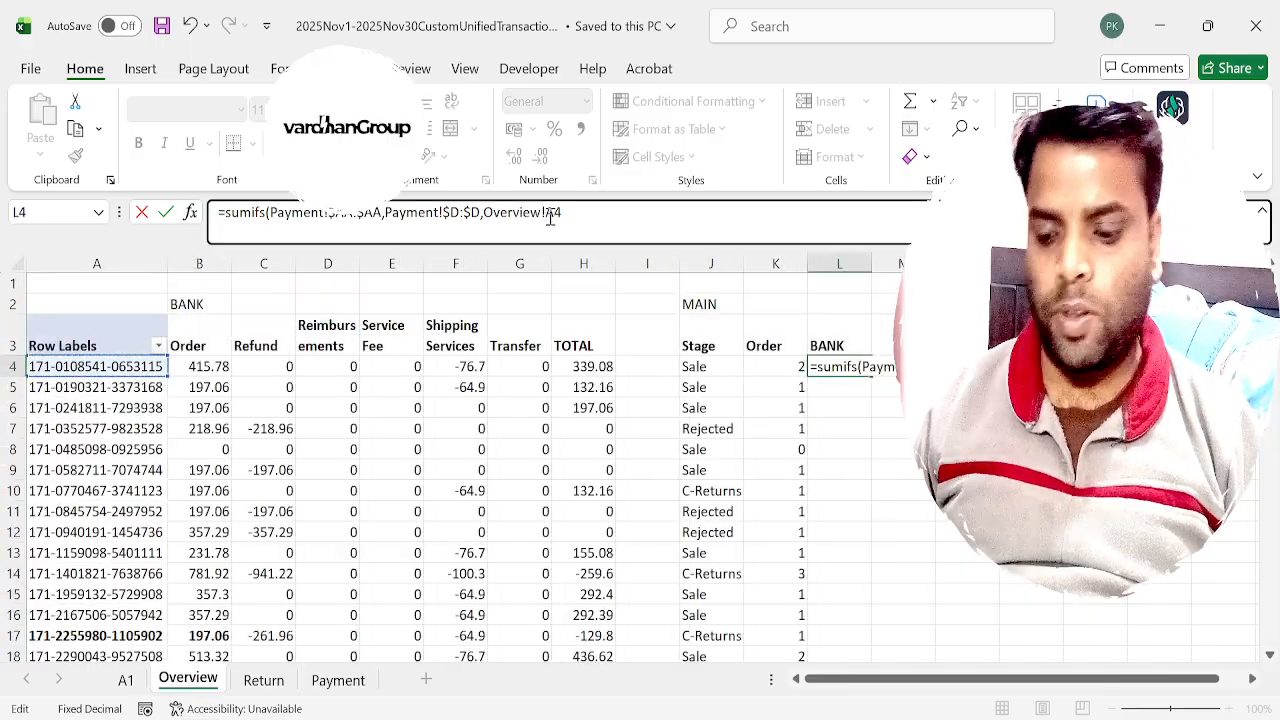
pyautogui.press('F4')
pyautogui.press('F4')
pyautogui.press('F4')
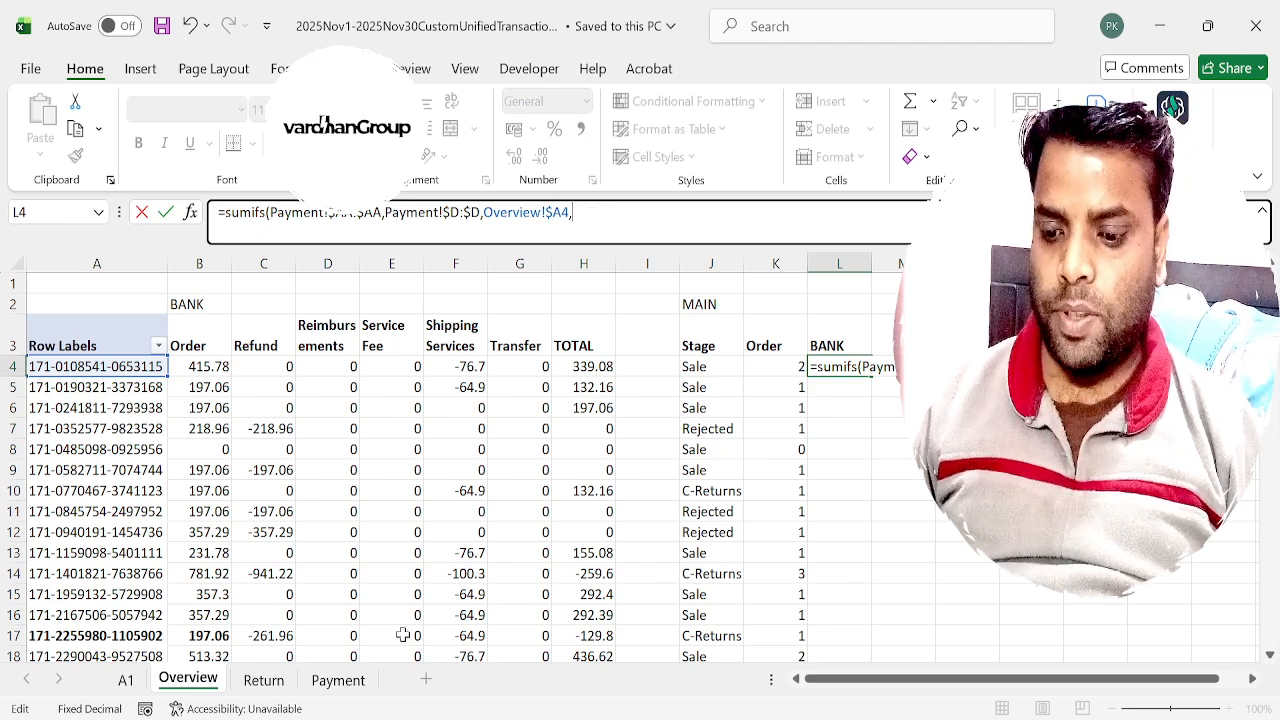
# Complete the SUMIFS in L4 with criteria range Payment!$C:$C matched against the BANK heading Overview!L3.
pyautogui.click(338, 681)
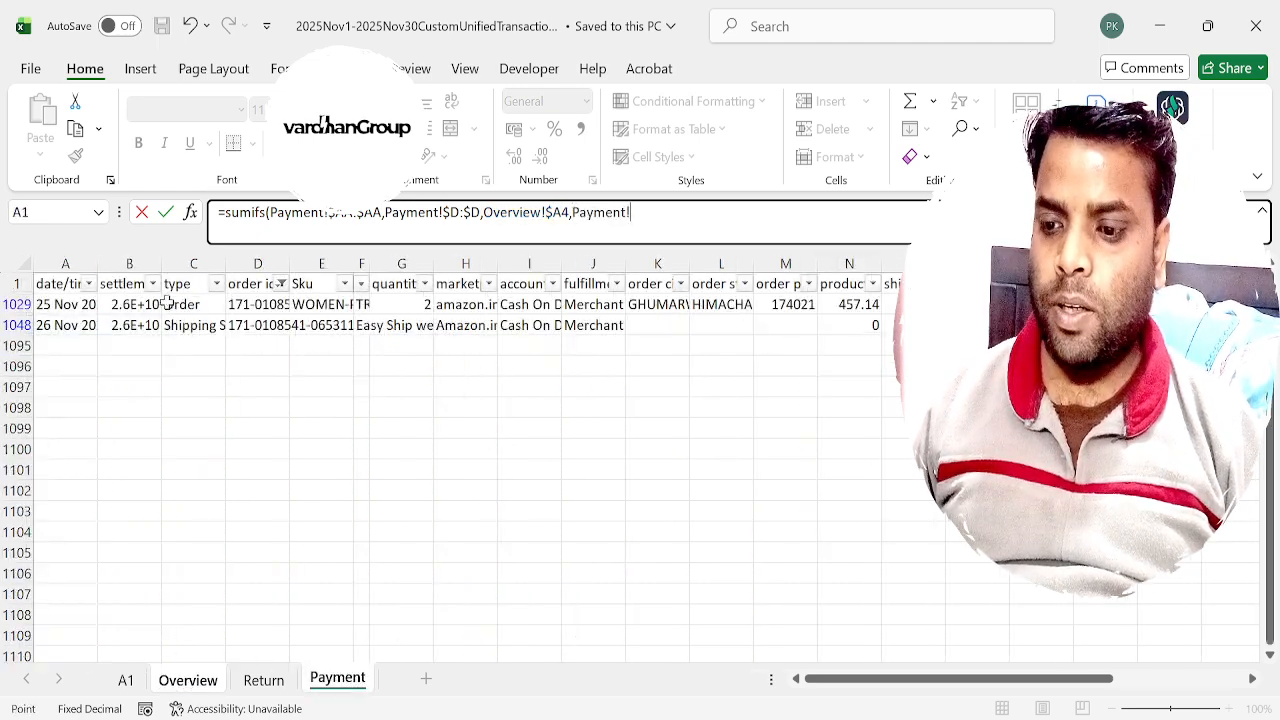
pyautogui.click(185, 262)
pyautogui.press('F4')
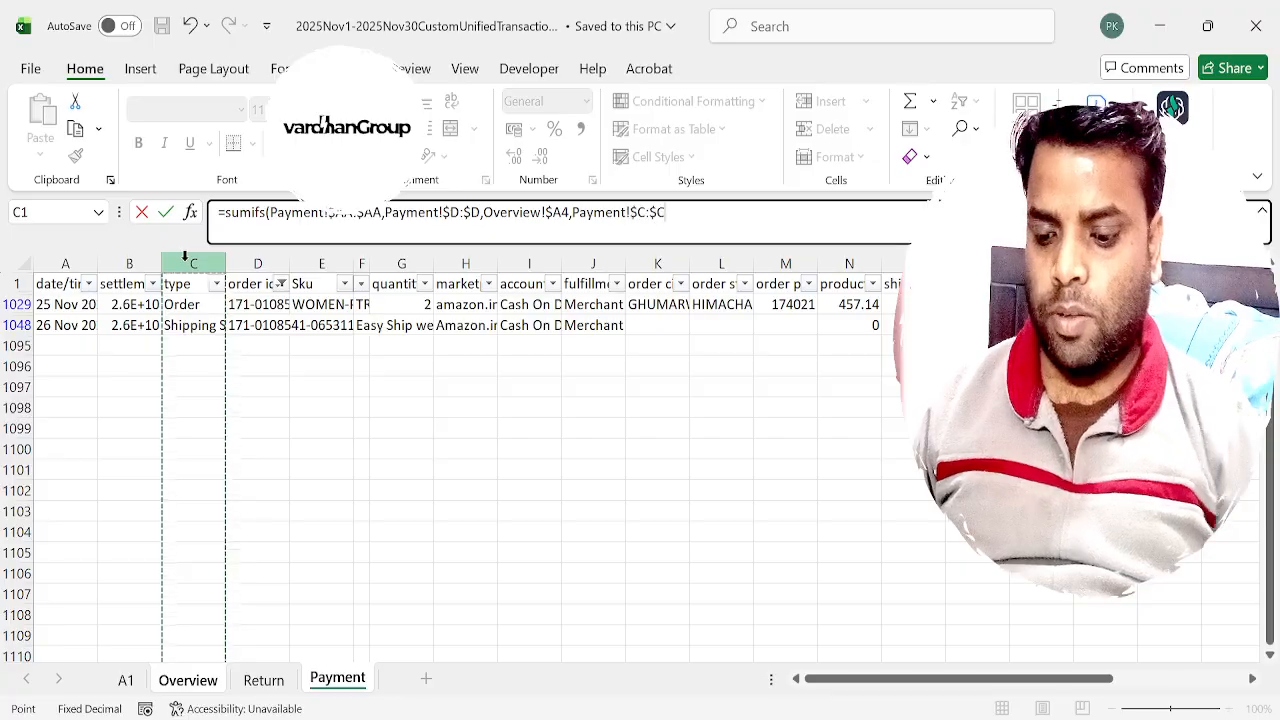
pyautogui.write(',')
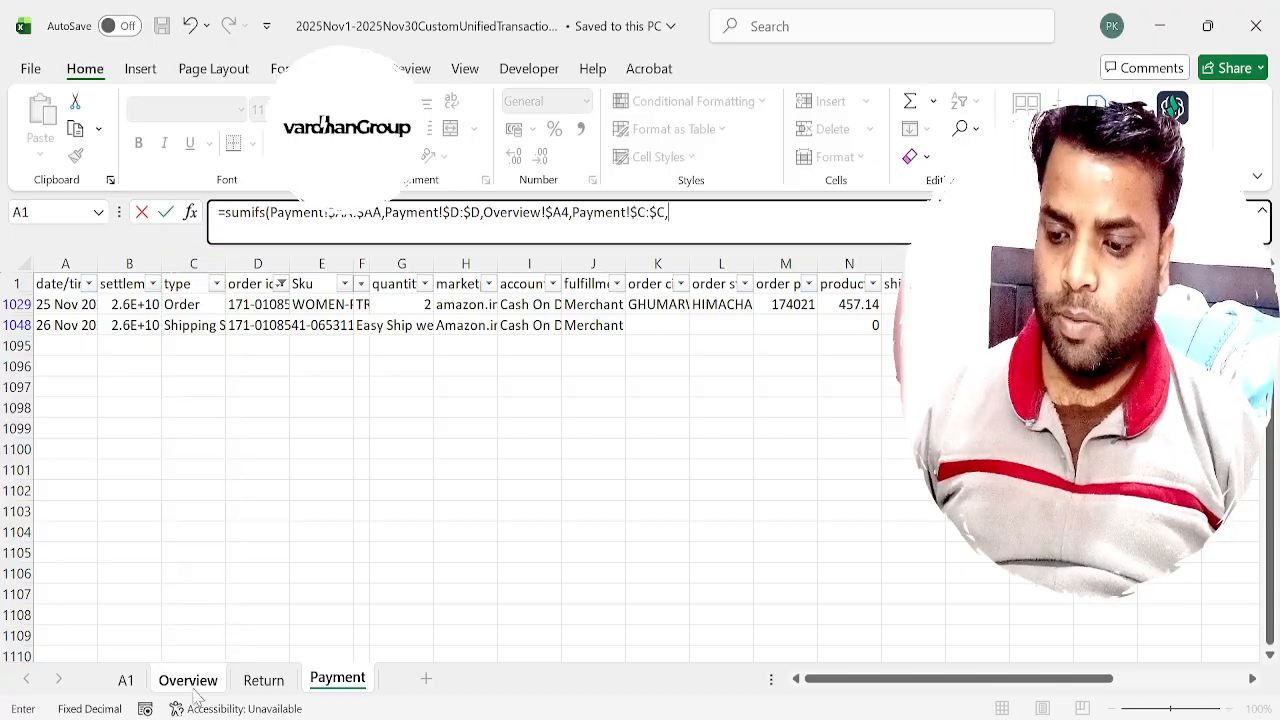
pyautogui.click(188, 681)
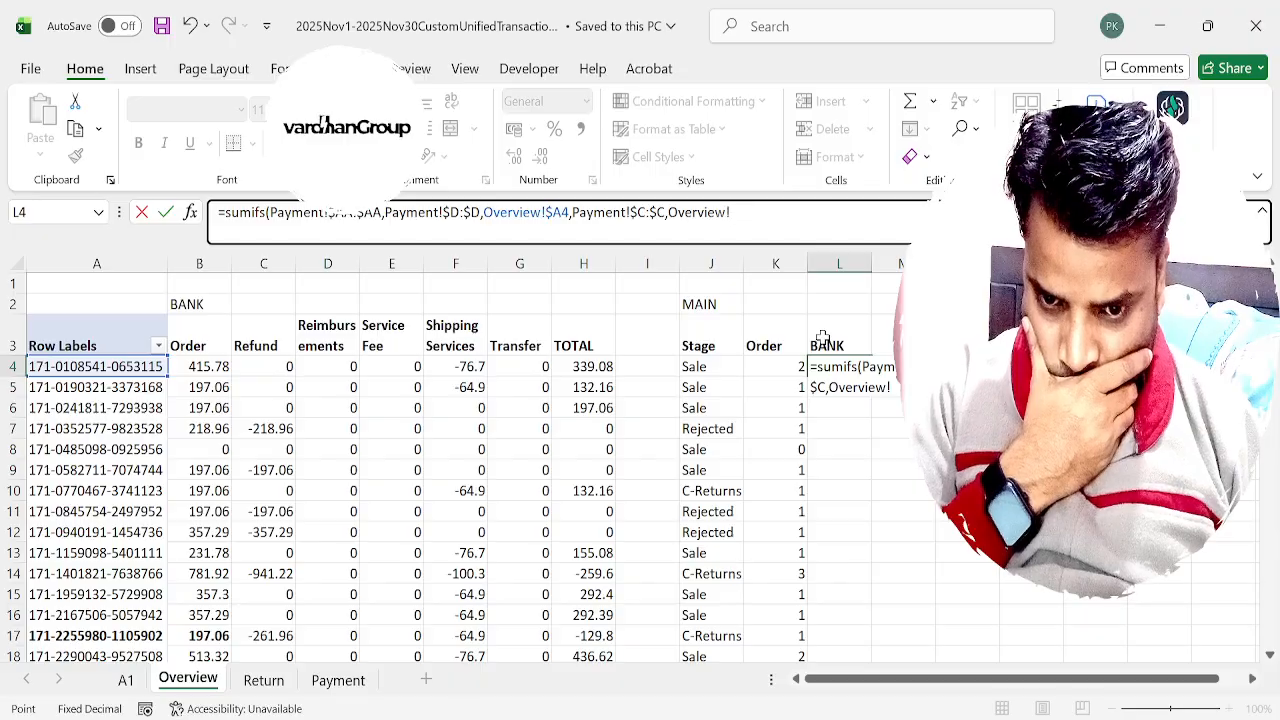
pyautogui.click(596, 337)
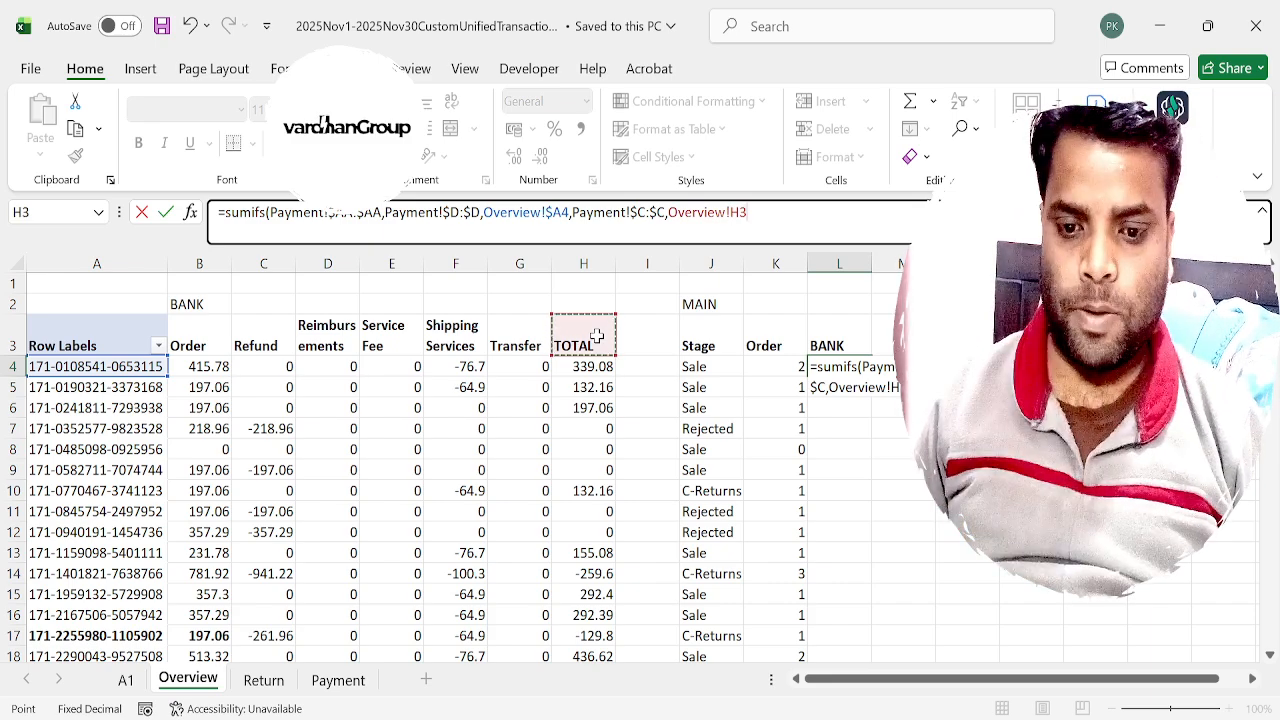
pyautogui.click(862, 337)
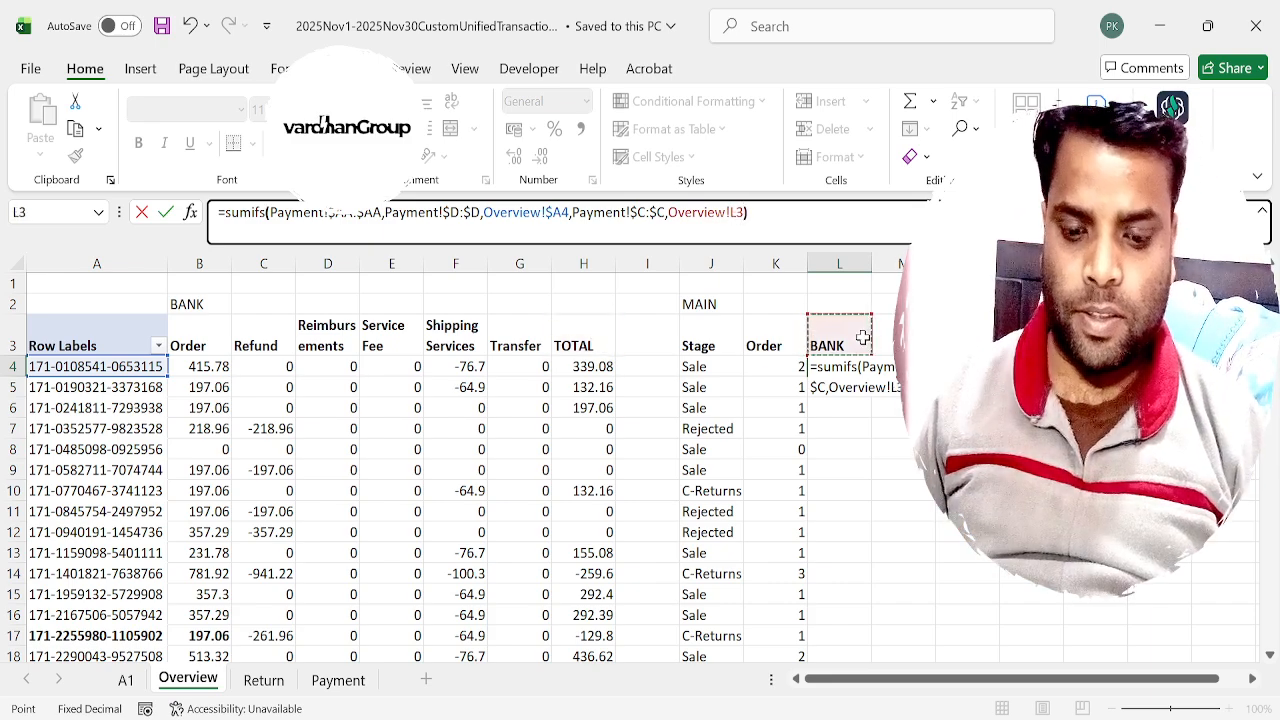
pyautogui.hotkey('ctrl', 'Return')
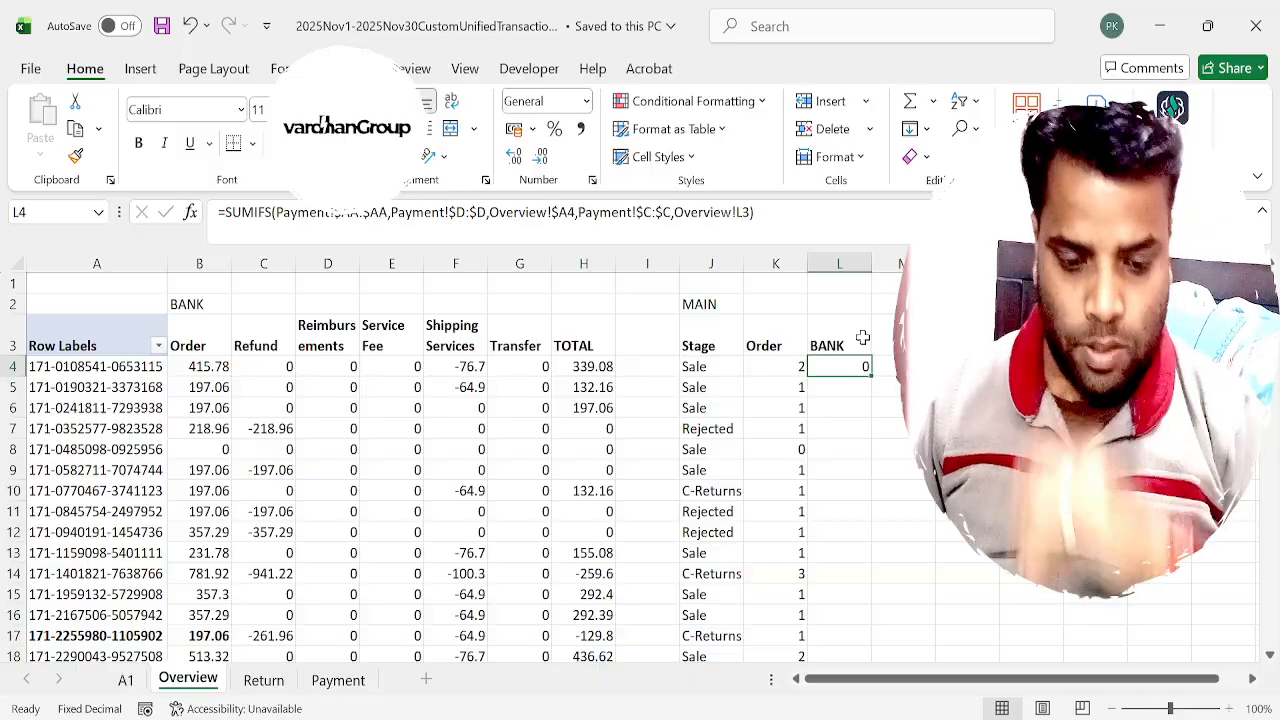
pyautogui.write('=vlookup(')
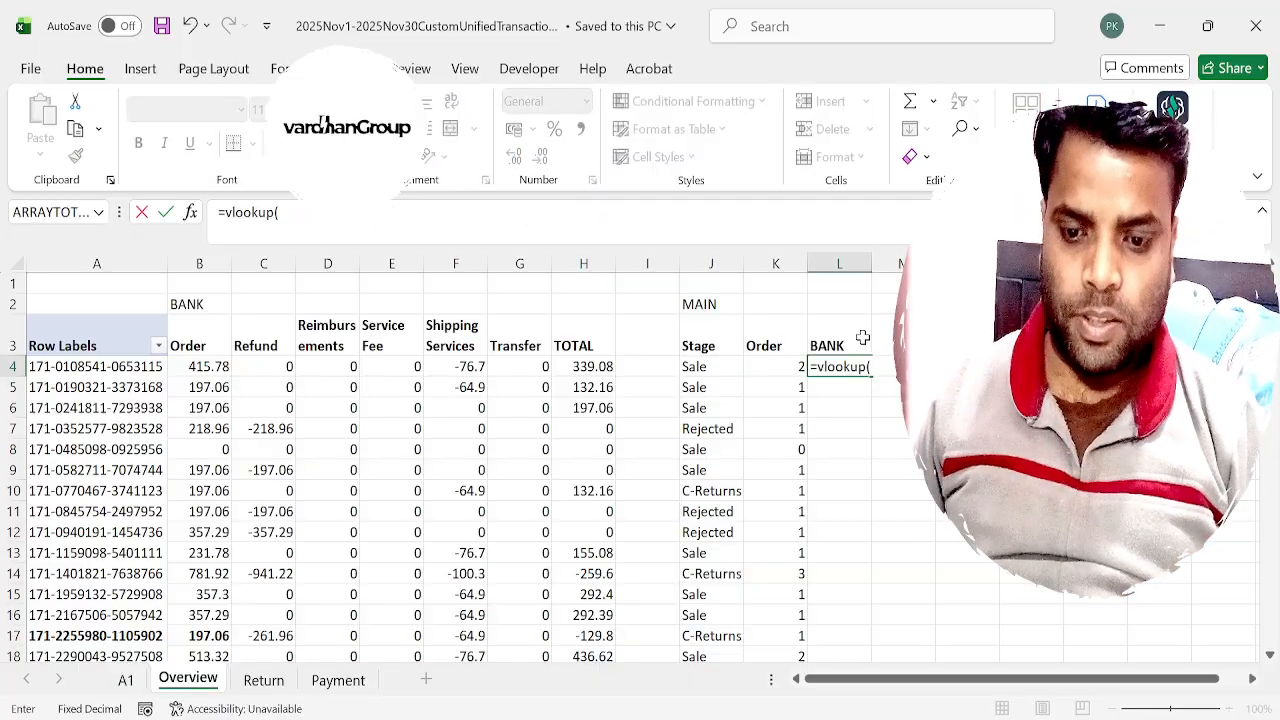
pyautogui.press('BackSpace')
pyautogui.press('BackSpace')
pyautogui.press('BackSpace')
pyautogui.press('BackSpace')
pyautogui.press('BackSpace')
pyautogui.press('BackSpace')
pyautogui.press('BackSpace')
pyautogui.press('BackSpace')
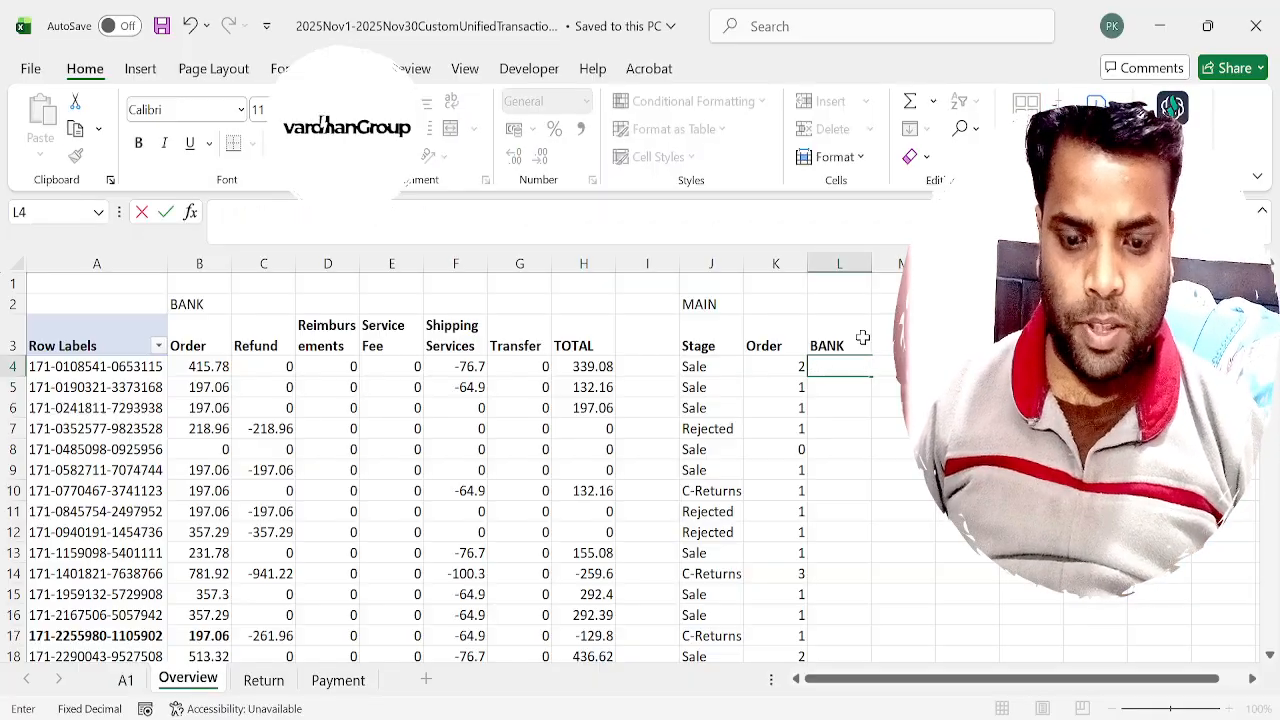
# Enter =H4 in L4 so the first order's bank amount is taken from its TOTAL.
pyautogui.write('=')
pyautogui.press('Left')
pyautogui.press('Left')
pyautogui.press('Left')
pyautogui.press('Left')
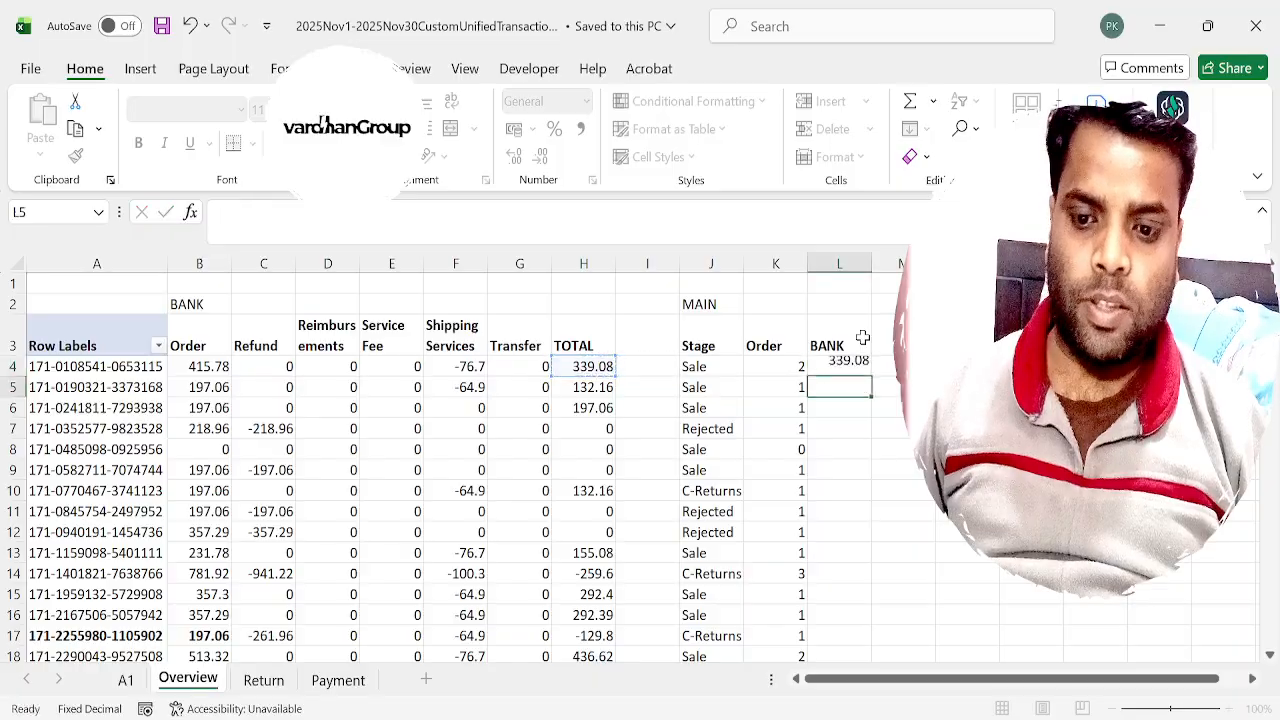
pyautogui.press('Return')
# Copy the L4 formula down the BANK column to the last order row.
pyautogui.hotkey('ctrl', 'c')
pyautogui.press('Right')
pyautogui.hotkey('ctrl', 'v')
pyautogui.hotkey('ctrl', 'Up')
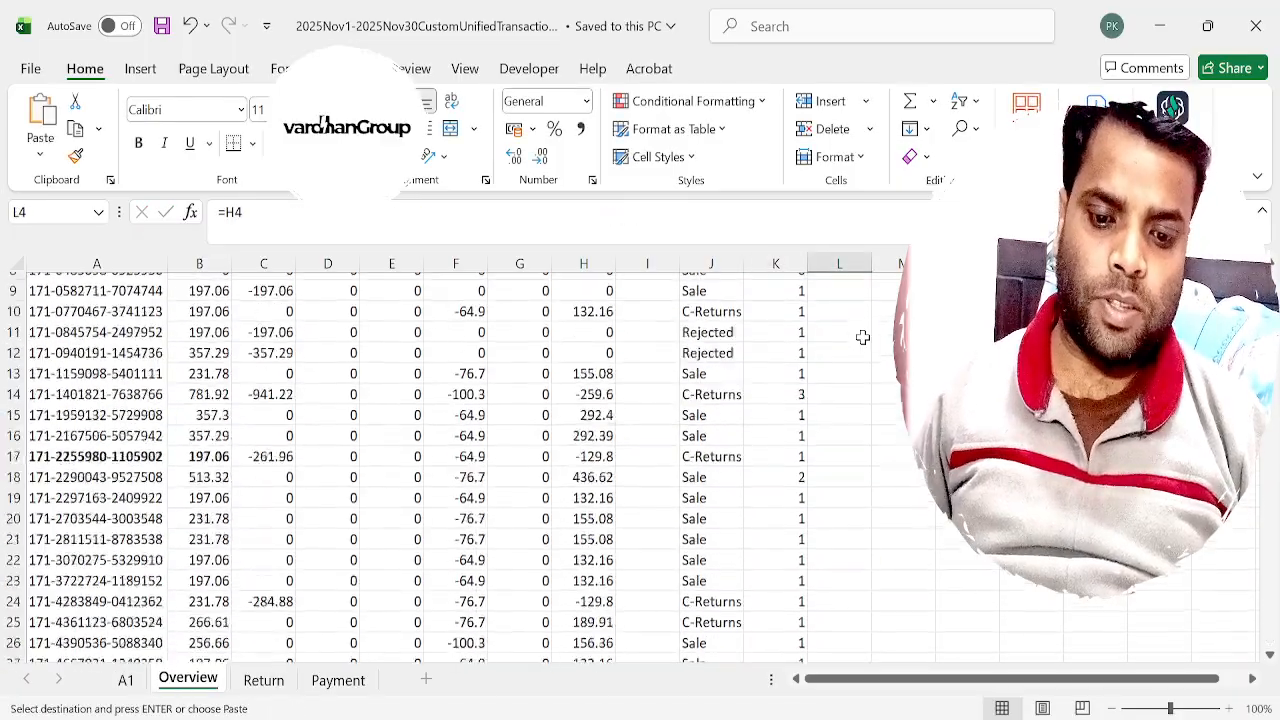
pyautogui.hotkey('ctrl', 'shift', 'Down')
pyautogui.hotkey('ctrl', 'v')
pyautogui.click(862, 337)
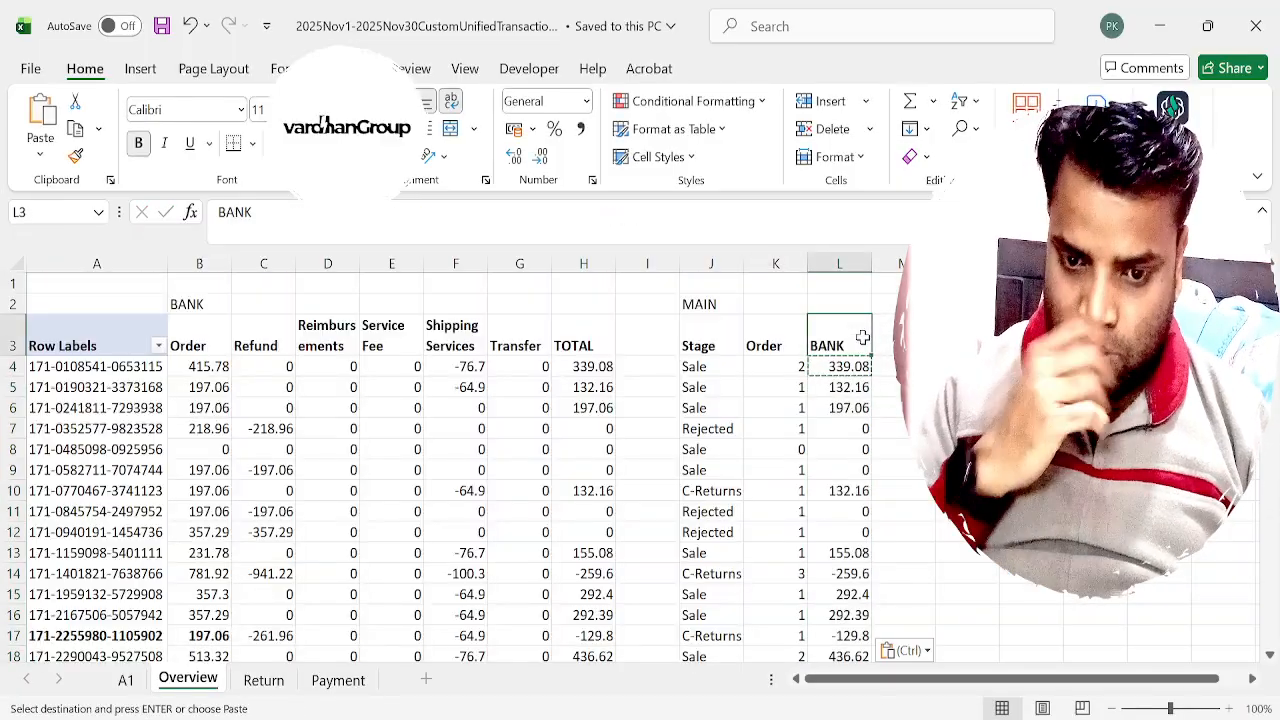
# Examine the C-Returns order in row 10, comparing its payment components, TOTAL and Stage.
pyautogui.press('Down')
pyautogui.press('Down')
pyautogui.press('Down')
pyautogui.press('Down')
pyautogui.press('Left')
pyautogui.press('Down')
pyautogui.press('Down')
pyautogui.press('Down')
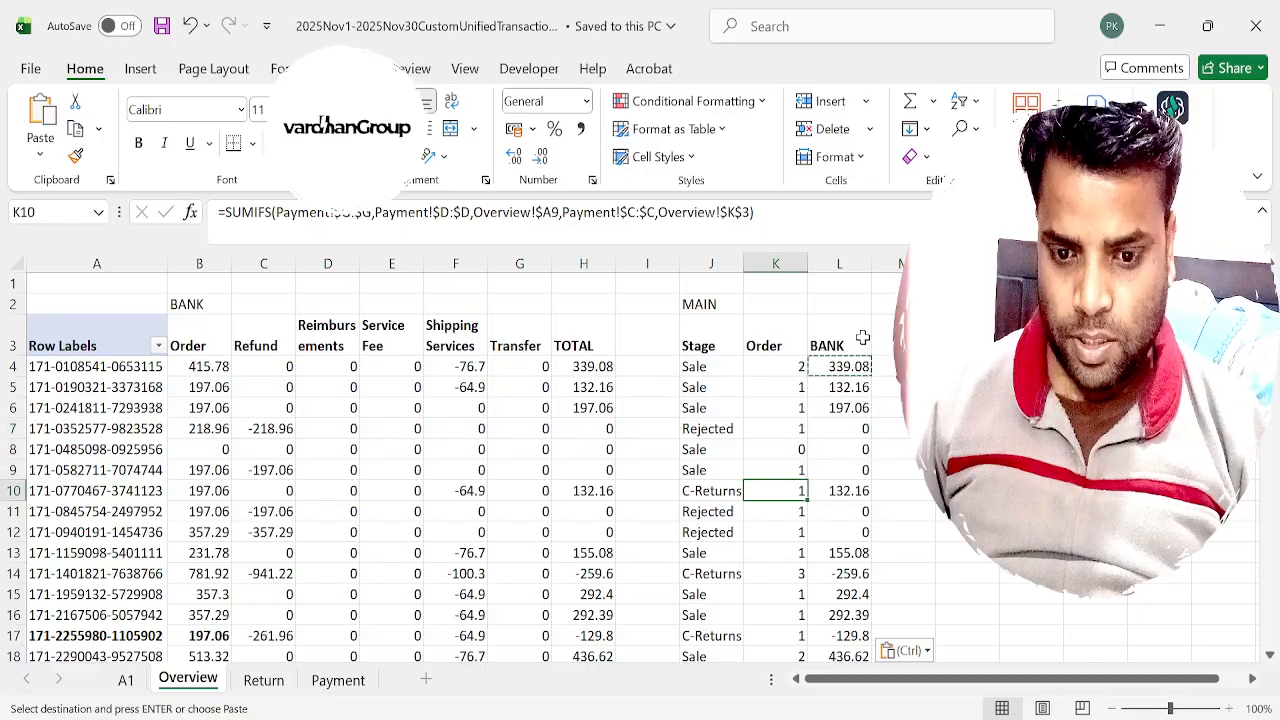
pyautogui.press('Left')
pyautogui.press('Left')
pyautogui.press('Left')
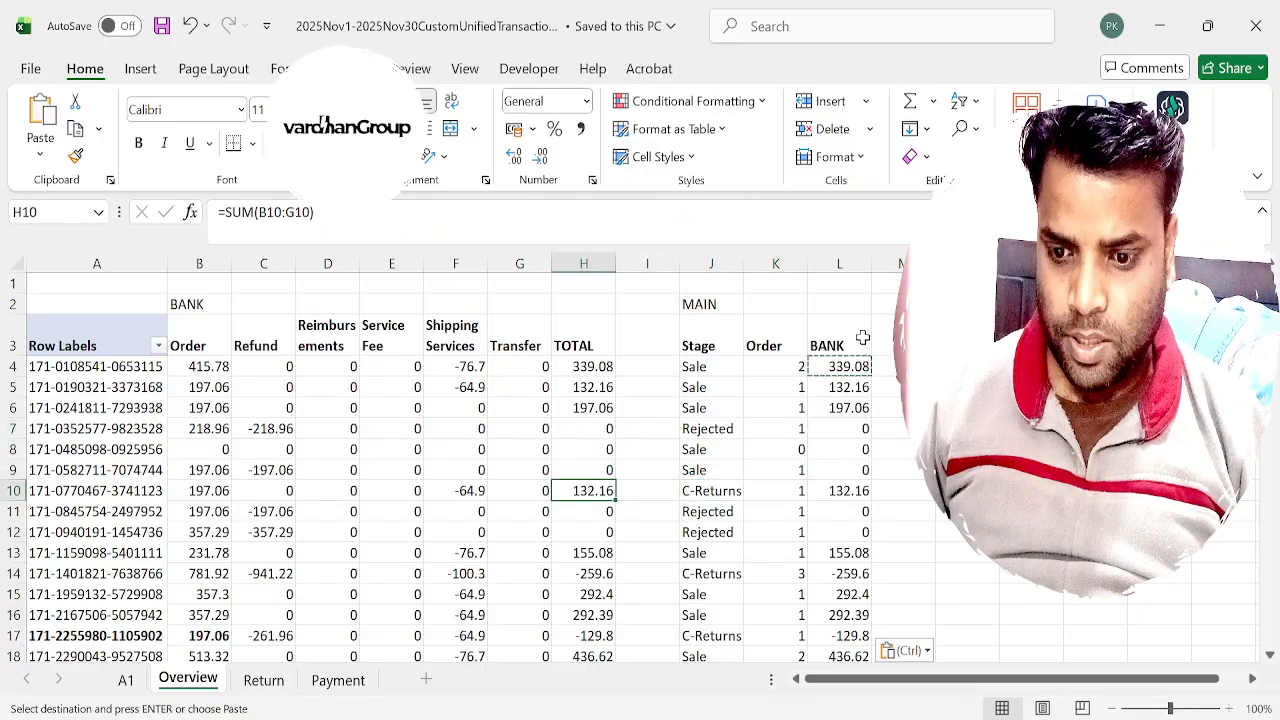
pyautogui.press('Left')
pyautogui.press('Left')
pyautogui.press('Left')
pyautogui.press('Left')
pyautogui.press('Left')
pyautogui.press('Left')
pyautogui.press('Right')
pyautogui.press('Right')
pyautogui.press('Right')
pyautogui.press('Right')
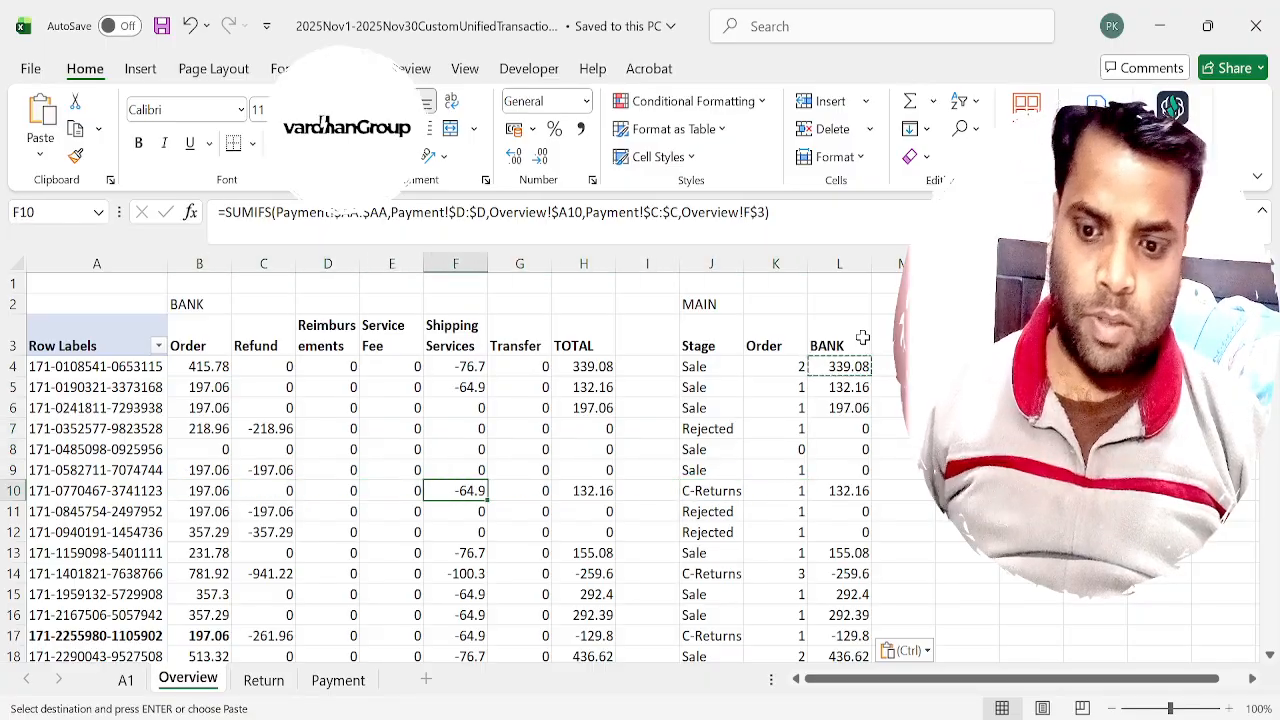
pyautogui.press('Right')
pyautogui.press('Right')
pyautogui.press('Right')
pyautogui.press('Right')
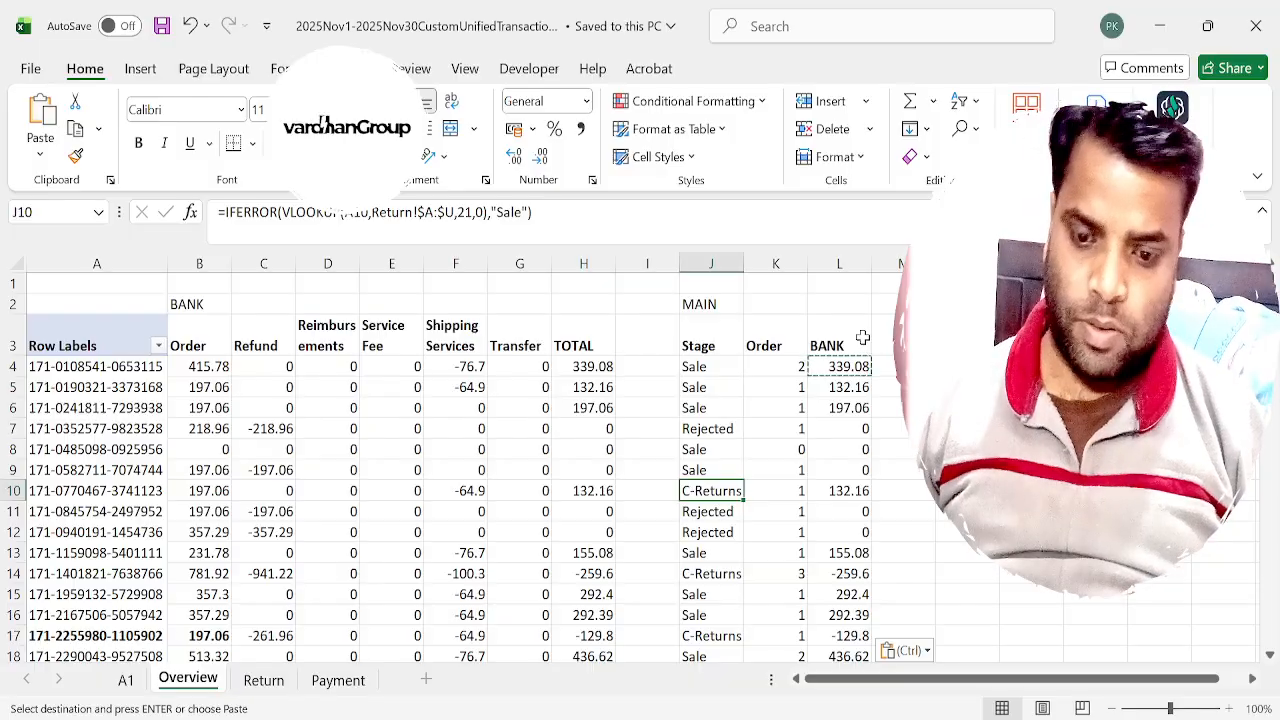
pyautogui.write('s')
pyautogui.press('Return')
pyautogui.press('Up')
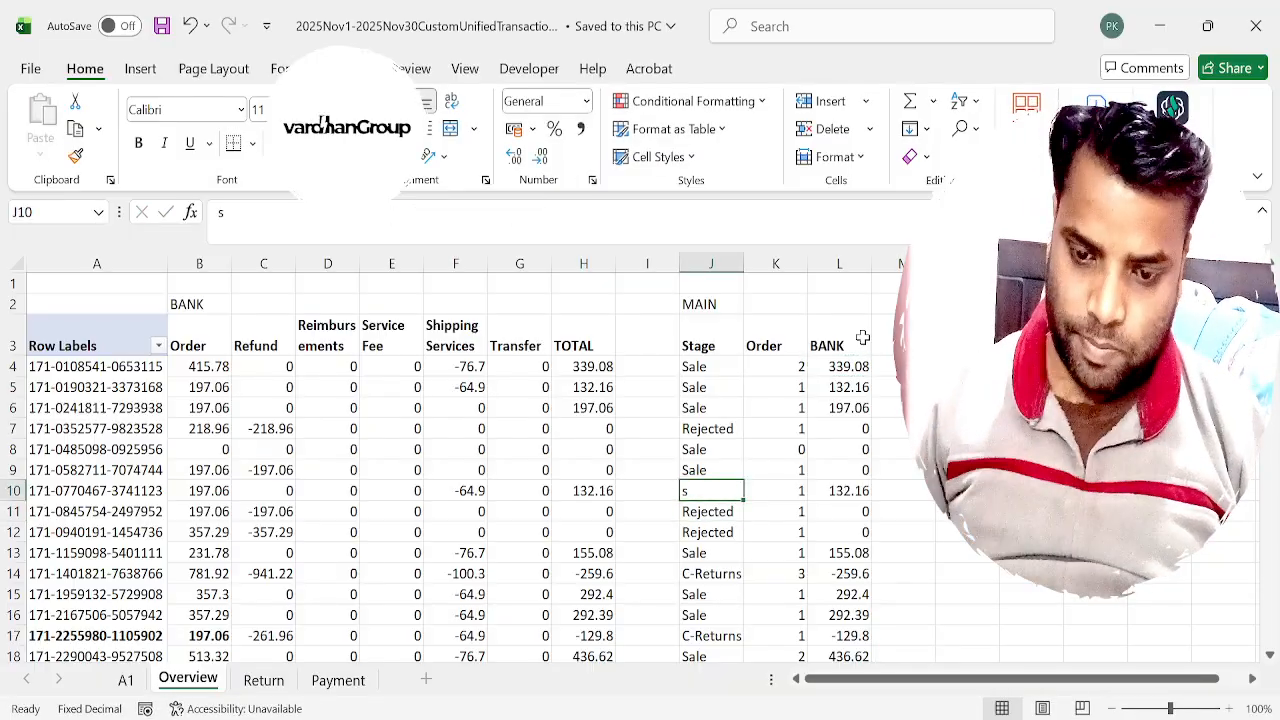
pyautogui.hotkey('ctrl', 'z')
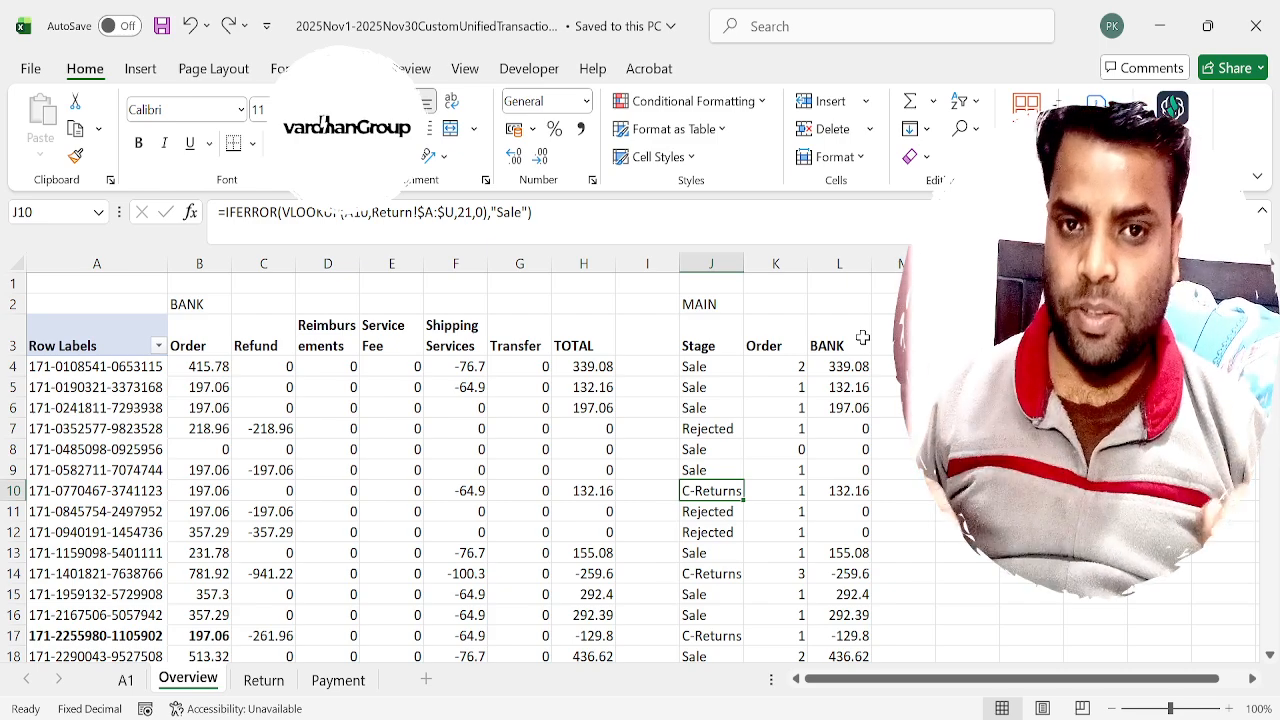
# Recheck row 10's Order, Shipping Services and TOTAL amounts against its stage, and copy its order id.
pyautogui.press('Left')
pyautogui.press('Left')
pyautogui.press('Left')
pyautogui.press('Left')
pyautogui.press('Left')
pyautogui.press('Left')
pyautogui.press('Left')
pyautogui.press('Left')
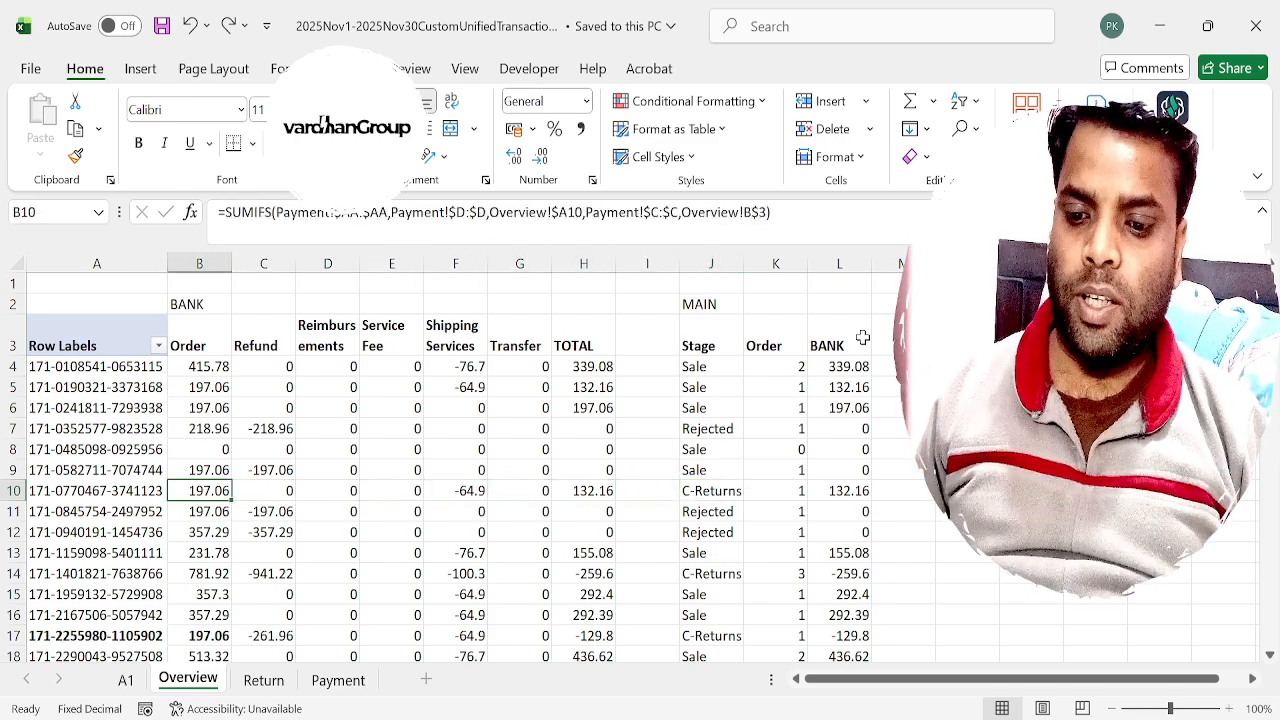
pyautogui.press('Right')
pyautogui.press('Right')
pyautogui.press('Right')
pyautogui.press('Right')
pyautogui.press('Right')
pyautogui.press('Right')
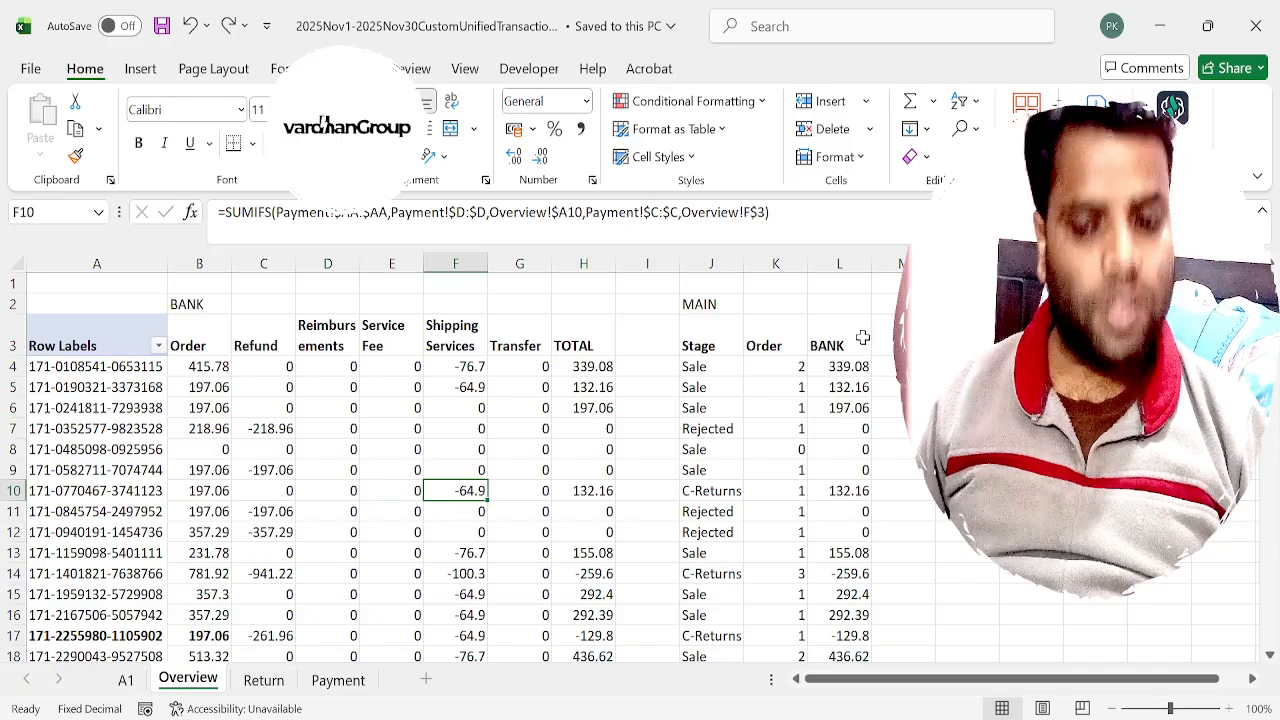
pyautogui.press('Right')
pyautogui.press('Right')
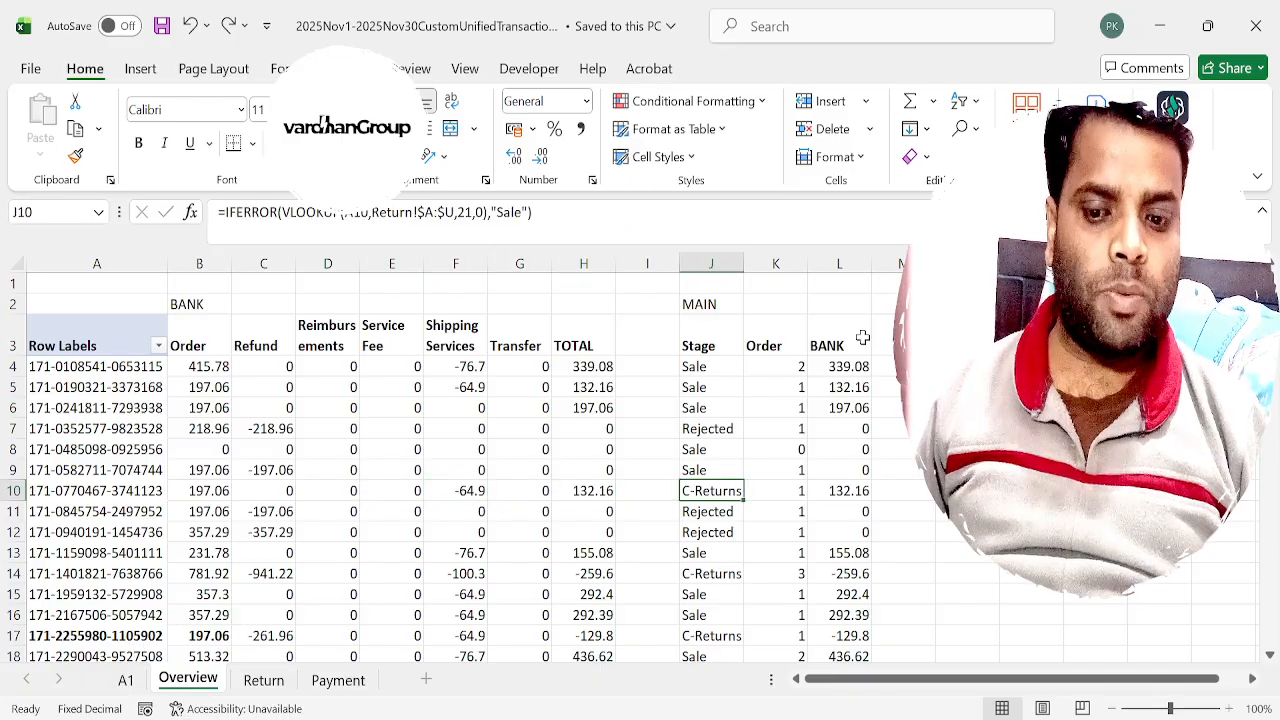
pyautogui.press('Left')
pyautogui.press('Left')
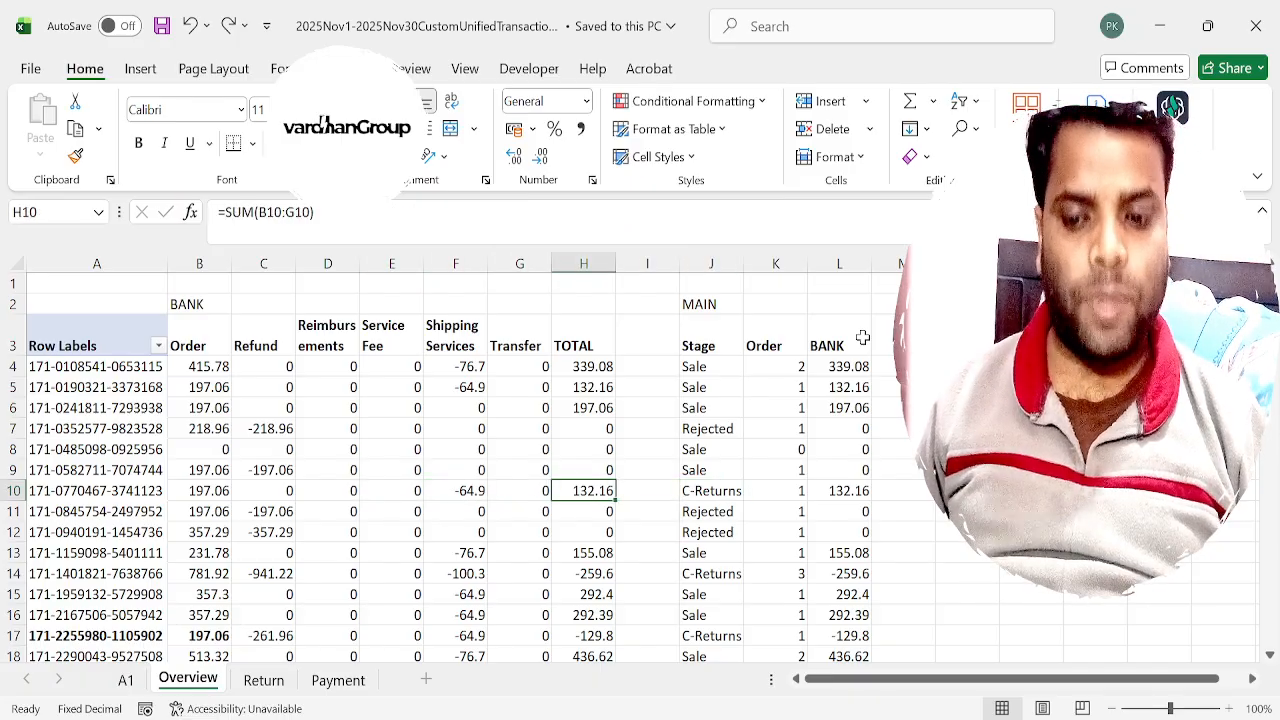
pyautogui.press('Home')
pyautogui.hotkey('ctrl', 'c')
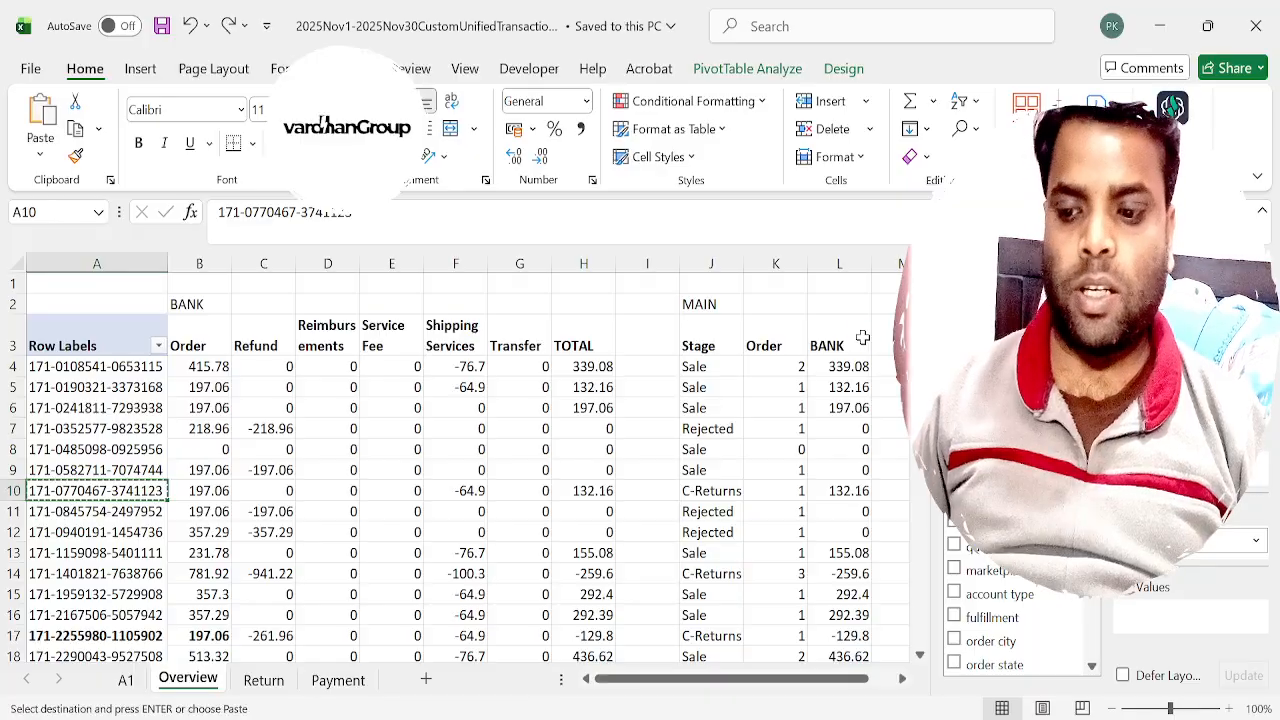
pyautogui.hotkey('ctrl', 'pagedown')
pyautogui.hotkey('ctrl', 'pageup')
# Review the stages, order quantities and totals of the orders around rows 9 to 14.
pyautogui.press('Right')
pyautogui.press('Right')
pyautogui.press('Right')
pyautogui.press('Right')
pyautogui.press('Right')
pyautogui.press('Right')
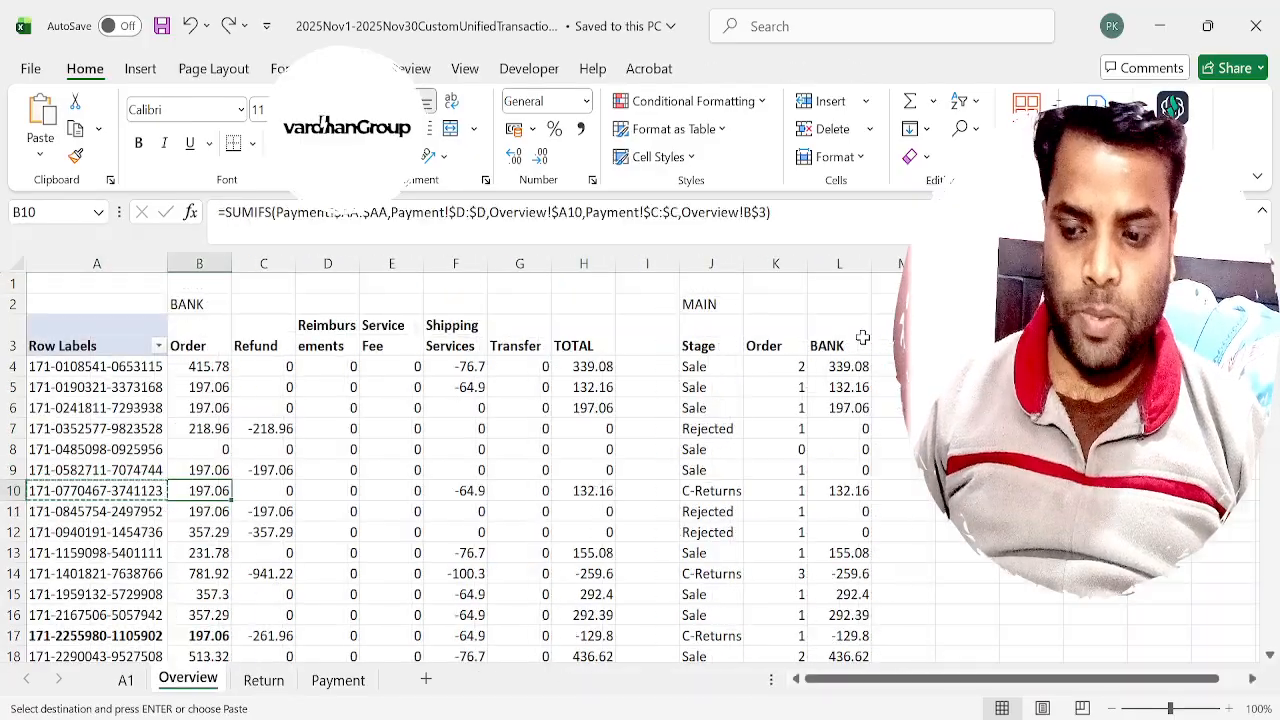
pyautogui.press('Right')
pyautogui.press('Right')
pyautogui.press('Right')
pyautogui.press('Right')
pyautogui.press('Right')
pyautogui.press('Up')
pyautogui.press('Up')
pyautogui.press('Left')
pyautogui.press('Down')
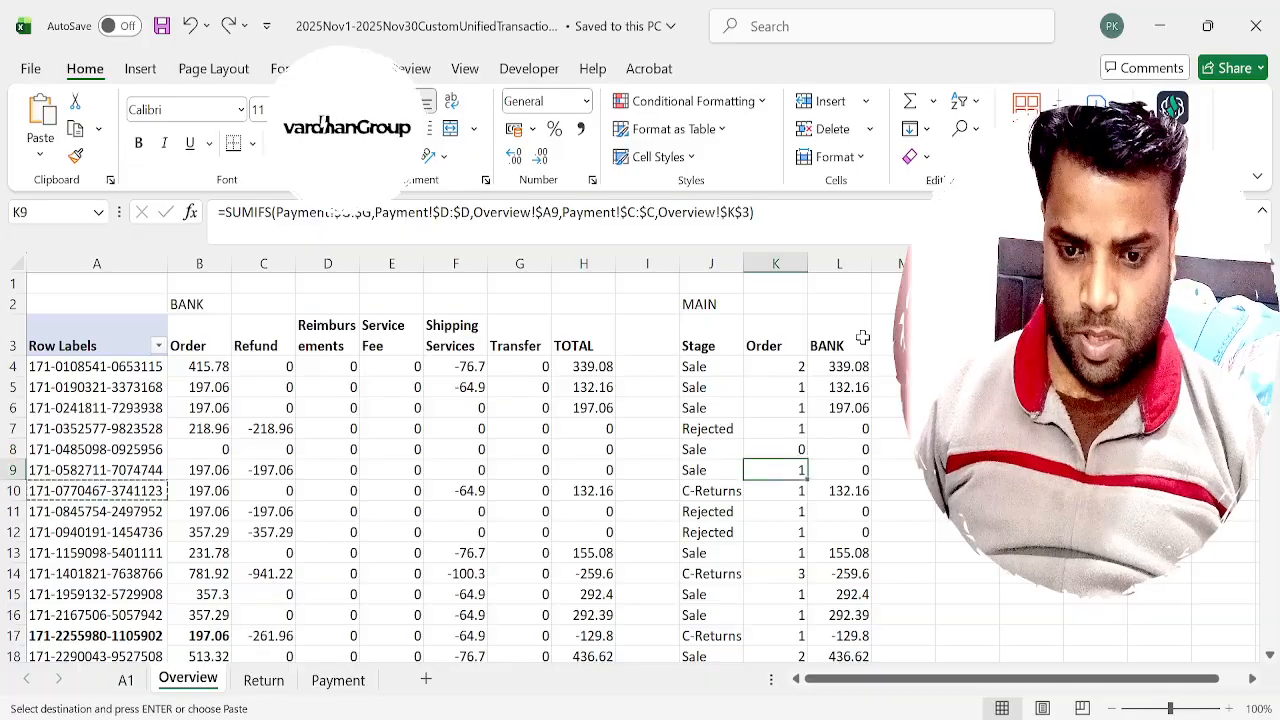
pyautogui.press('Left')
pyautogui.press('Left')
pyautogui.press('Left')
pyautogui.press('Right')
pyautogui.press('Right')
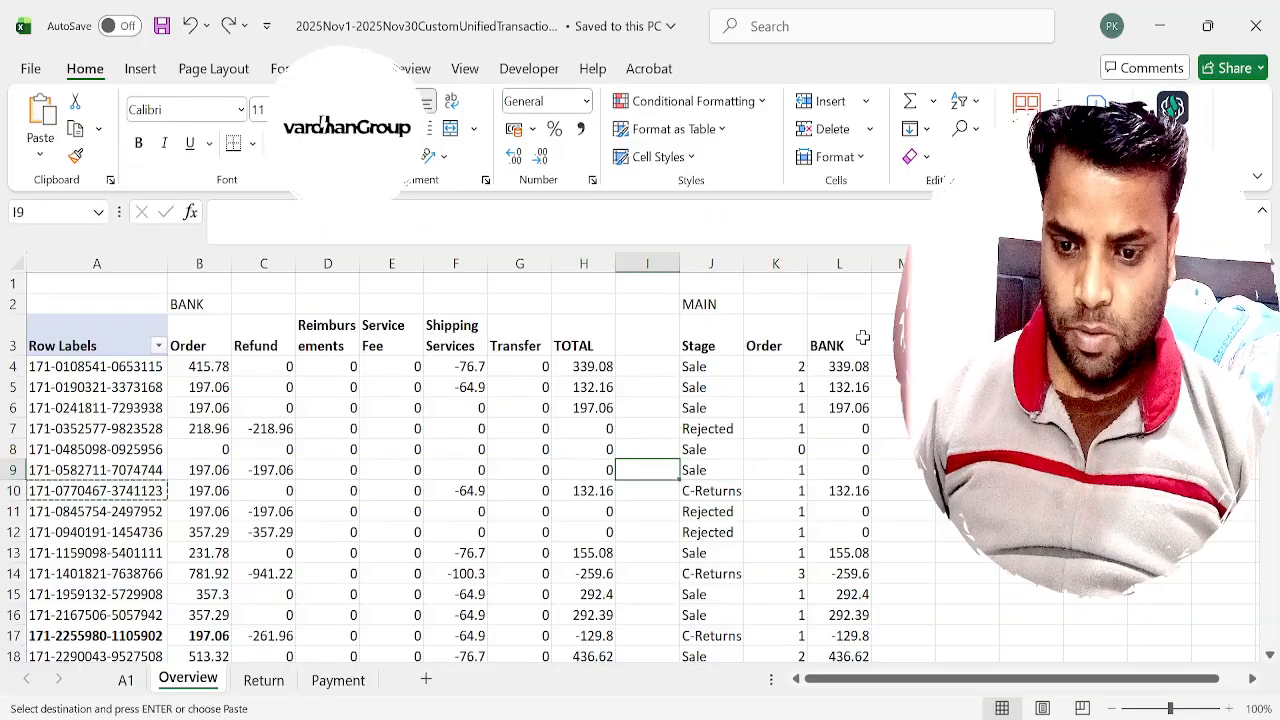
pyautogui.press('Down')
pyautogui.press('Down')
pyautogui.press('Down')
pyautogui.press('Down')
pyautogui.press('Down')
pyautogui.press('Down')
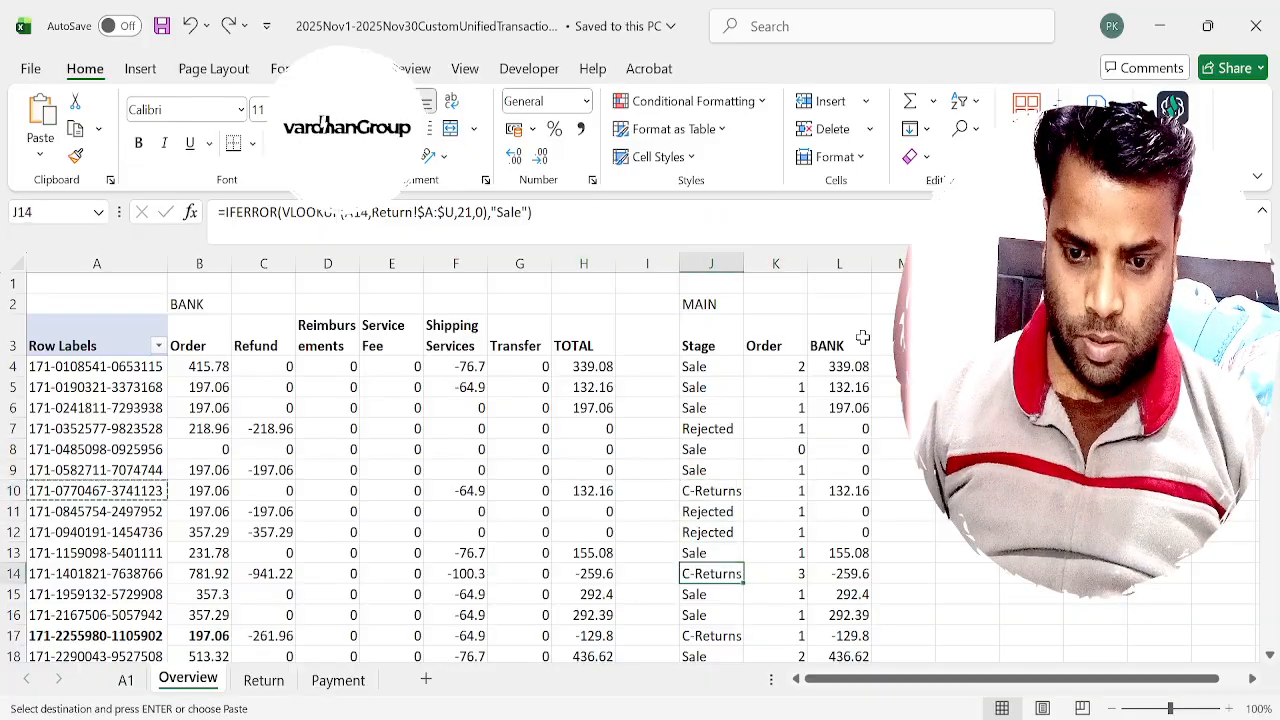
# Create a pivot table on a new sheet from the Stage, Order and BANK data in J3:L454.
pyautogui.hotkey('ctrl', 'Down')
pyautogui.press('Up')
pyautogui.press('Up')
pyautogui.hotkey('ctrl', 'Up')
pyautogui.press('Down')
pyautogui.press('Down')
pyautogui.press('Up')
pyautogui.hotkey('shift', 'Right')
pyautogui.hotkey('shift', 'Right')
pyautogui.hotkey('ctrl', 'shift', 'Down')
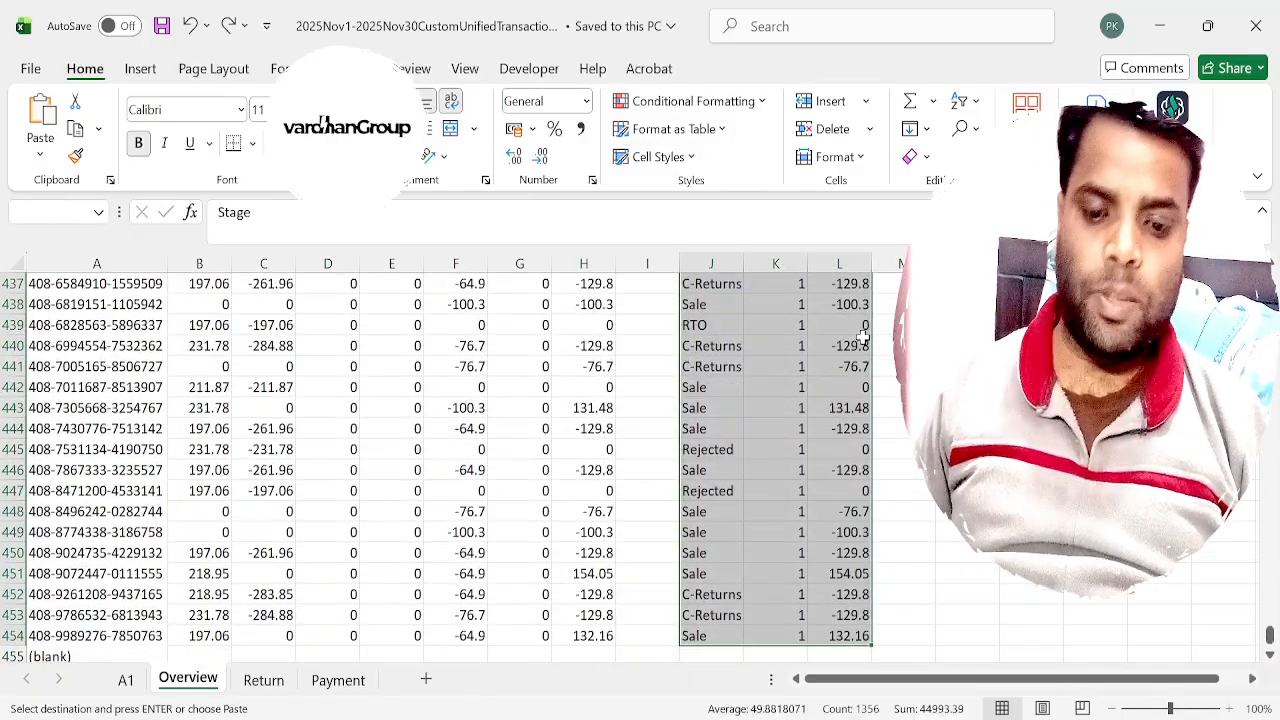
pyautogui.press('alt')
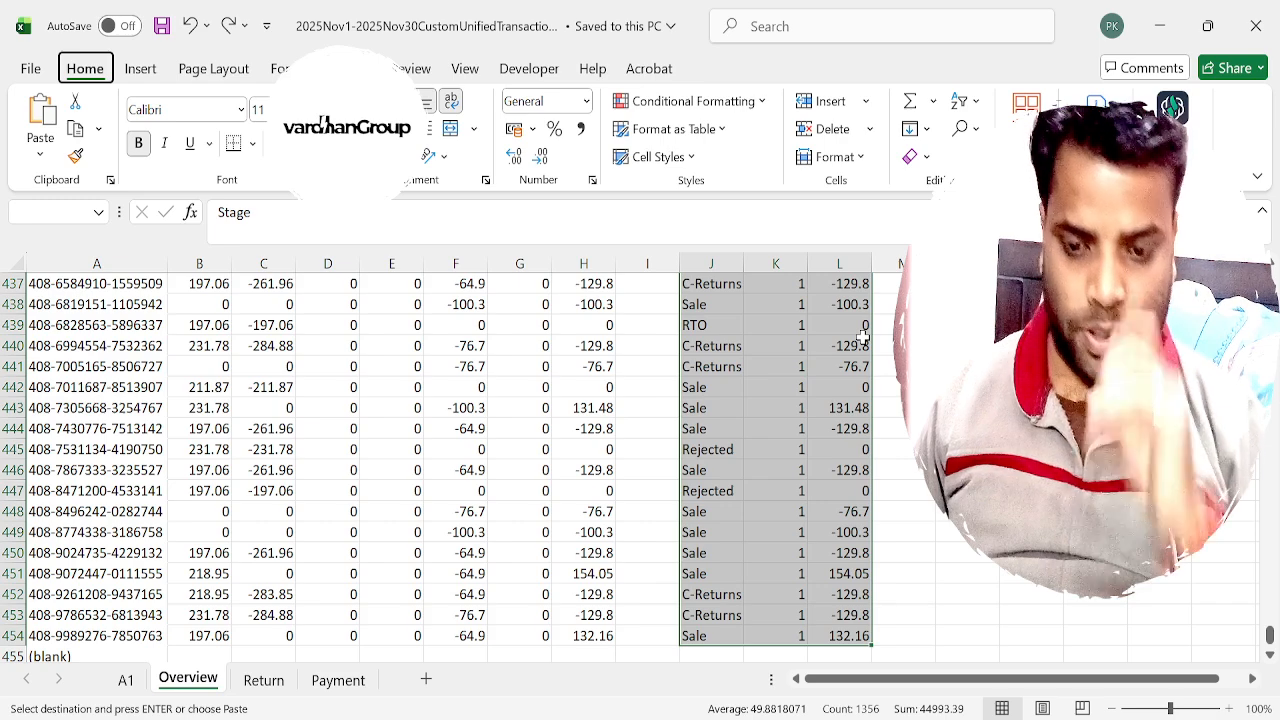
pyautogui.press('n')
pyautogui.press('v')
pyautogui.press('t')
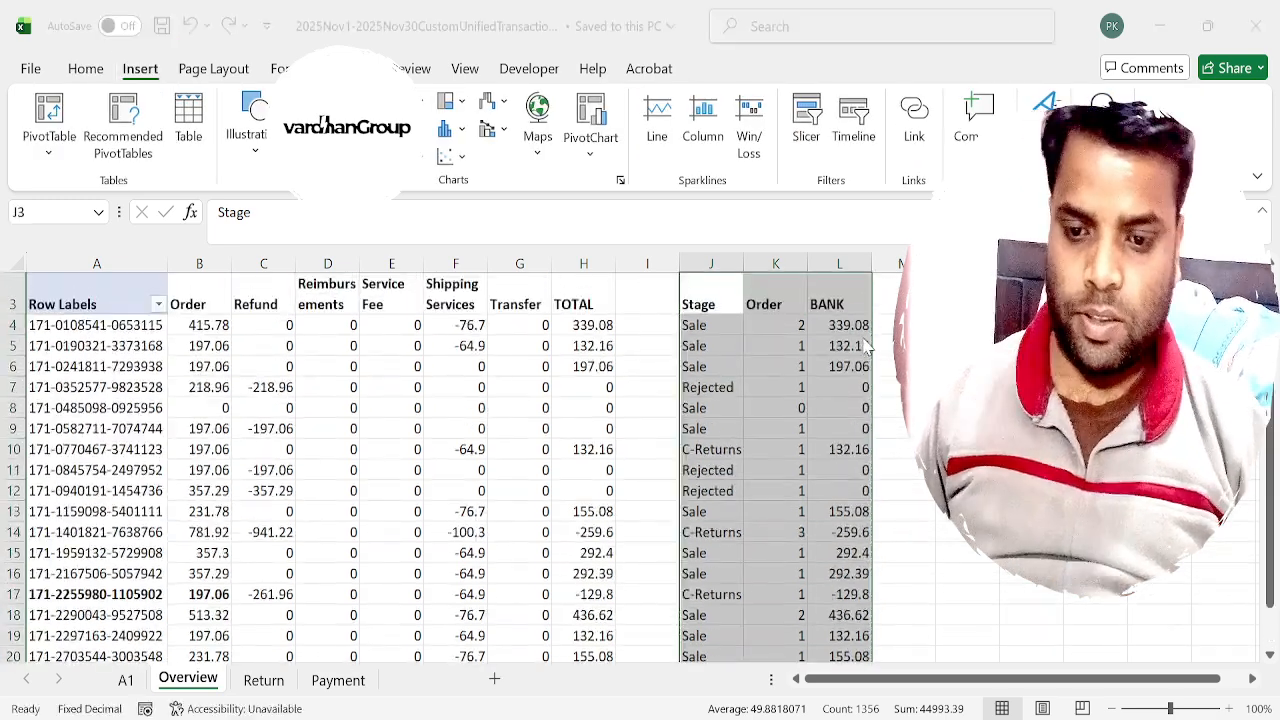
pyautogui.press('Return')
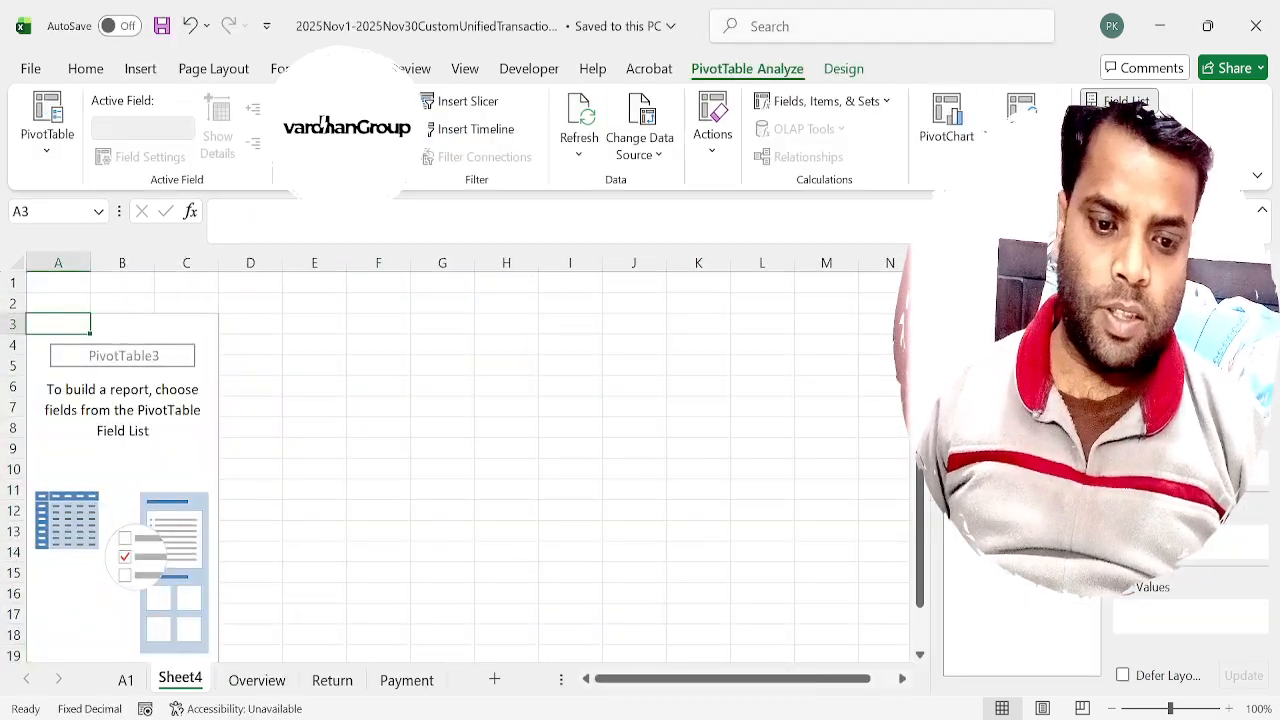
# Lay out the pivot table with Stage as rows and the sums of Order and BANK as values.
pyautogui.moveTo(1185, 555); pyautogui.dragTo(1185, 565)
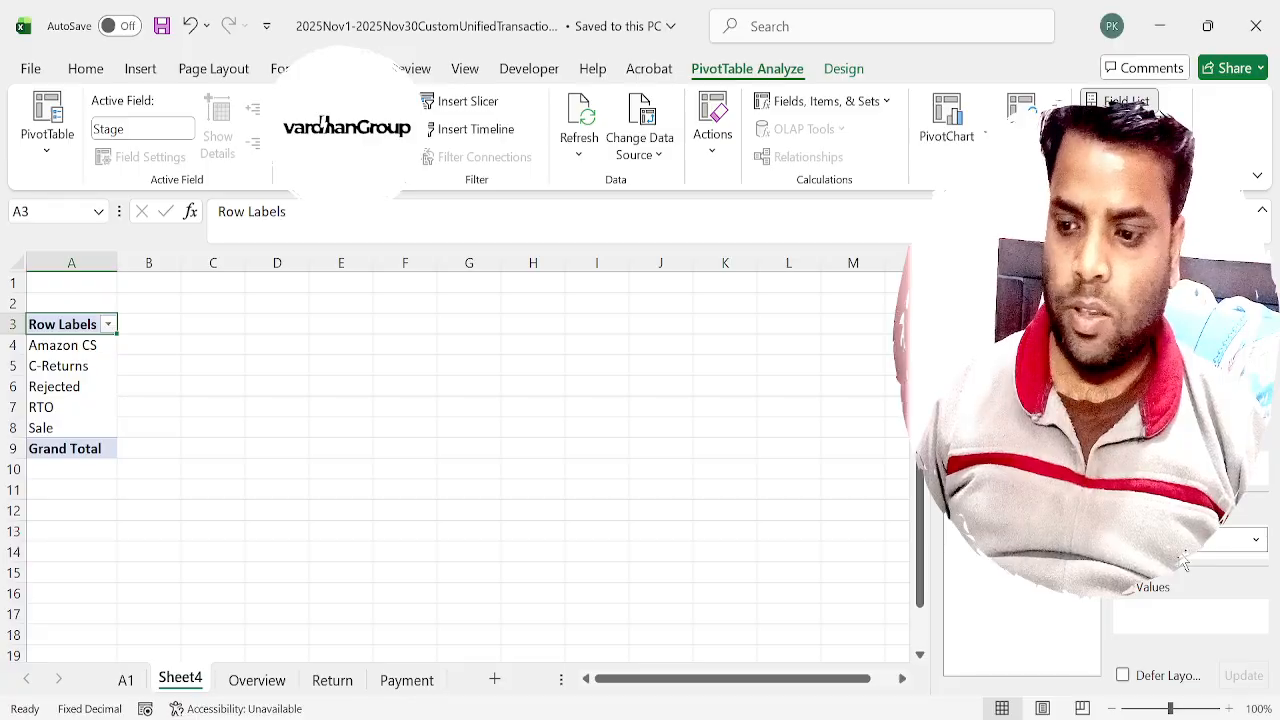
pyautogui.moveTo(1010, 420); pyautogui.dragTo(1162, 630)
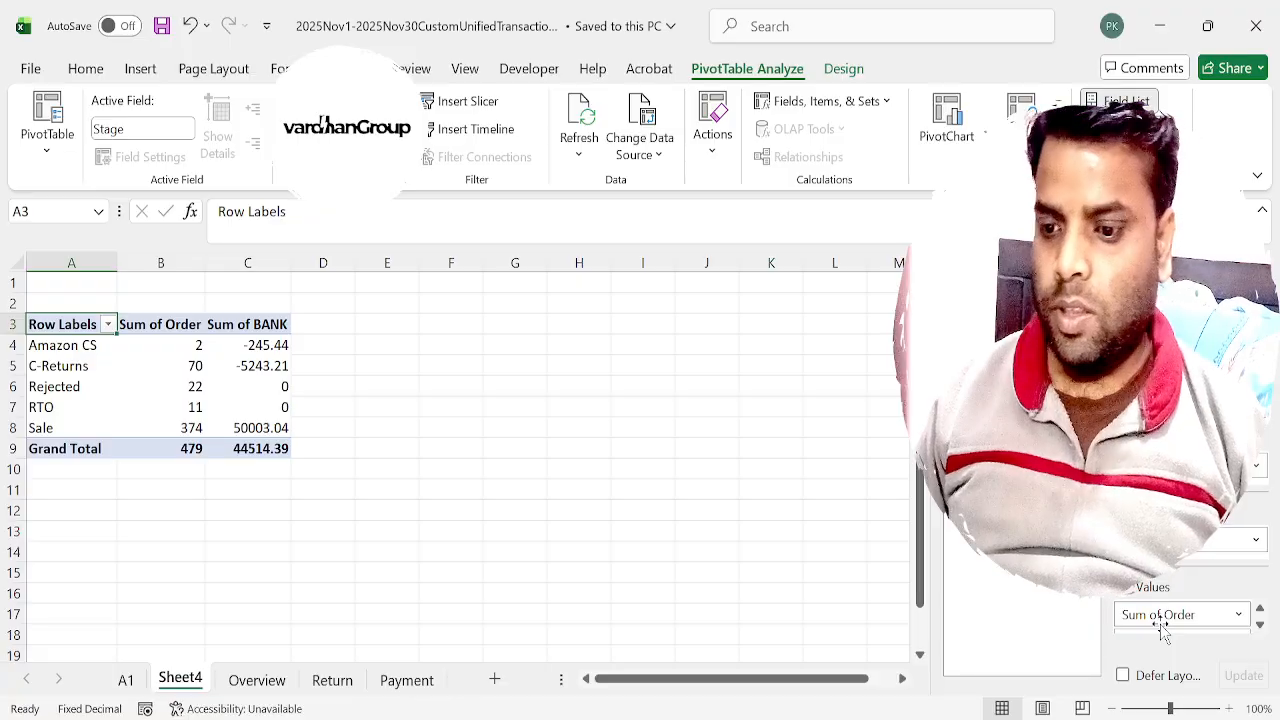
pyautogui.press('Down')
pyautogui.press('Right')
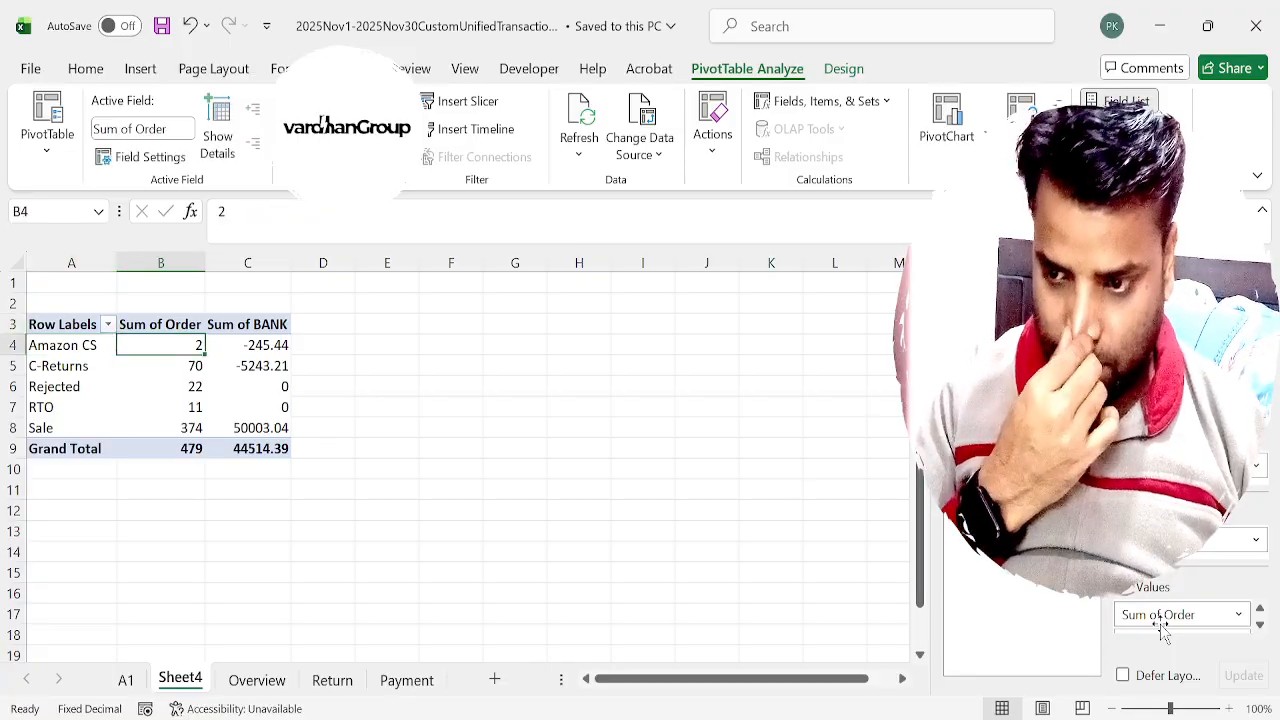
pyautogui.press('Down')
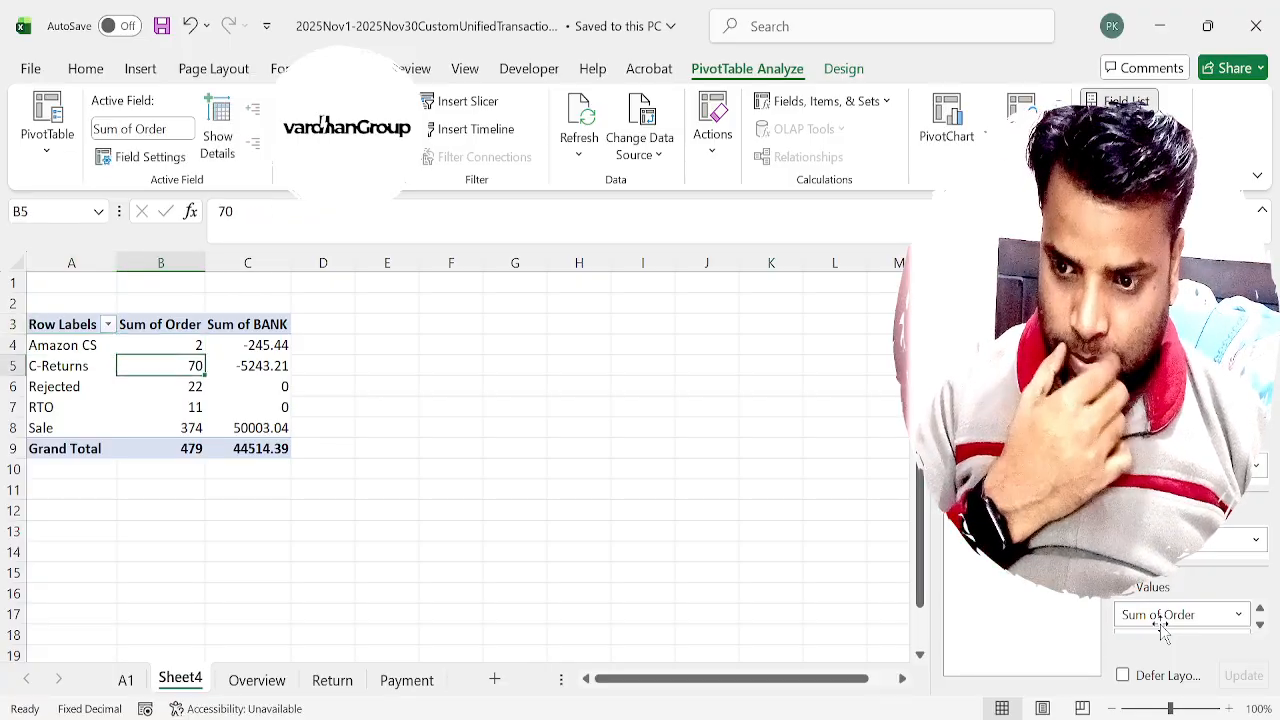
# Compare the pivot table's order total with the summed Order column K on the Overview sheet.
pyautogui.press('Right')
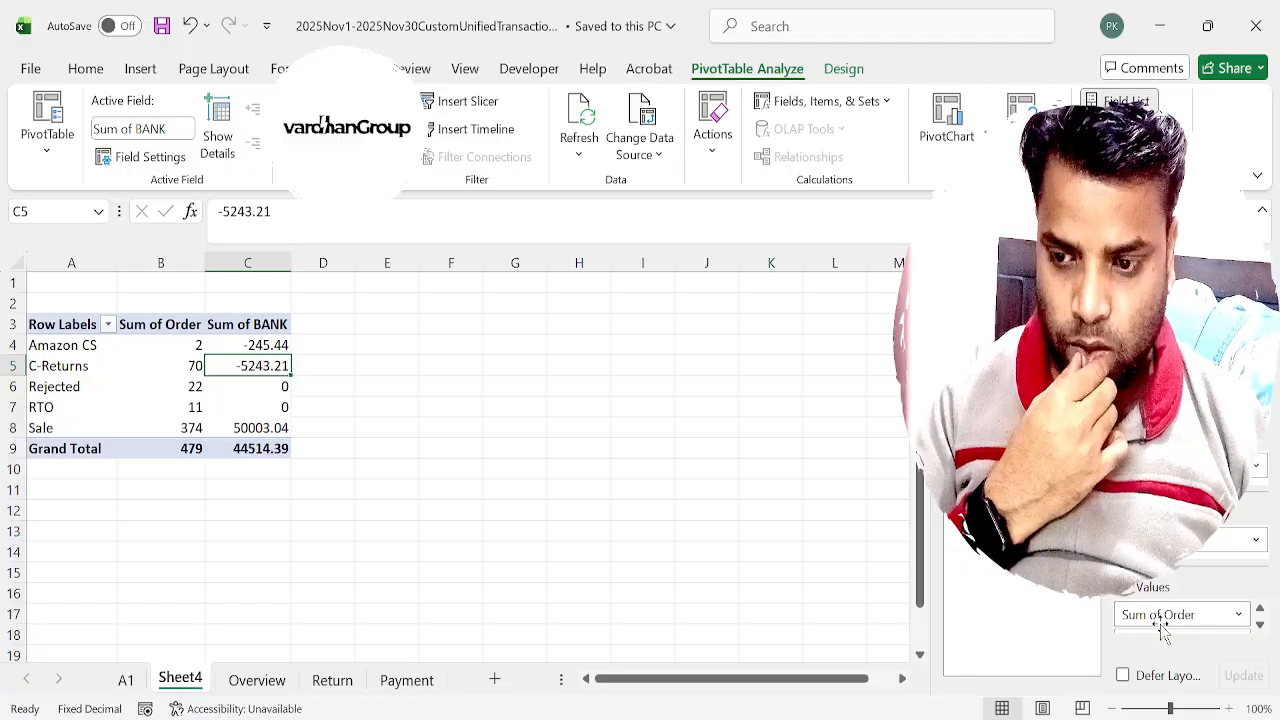
pyautogui.hotkey('ctrl', 'pagedown')
pyautogui.press('Right')
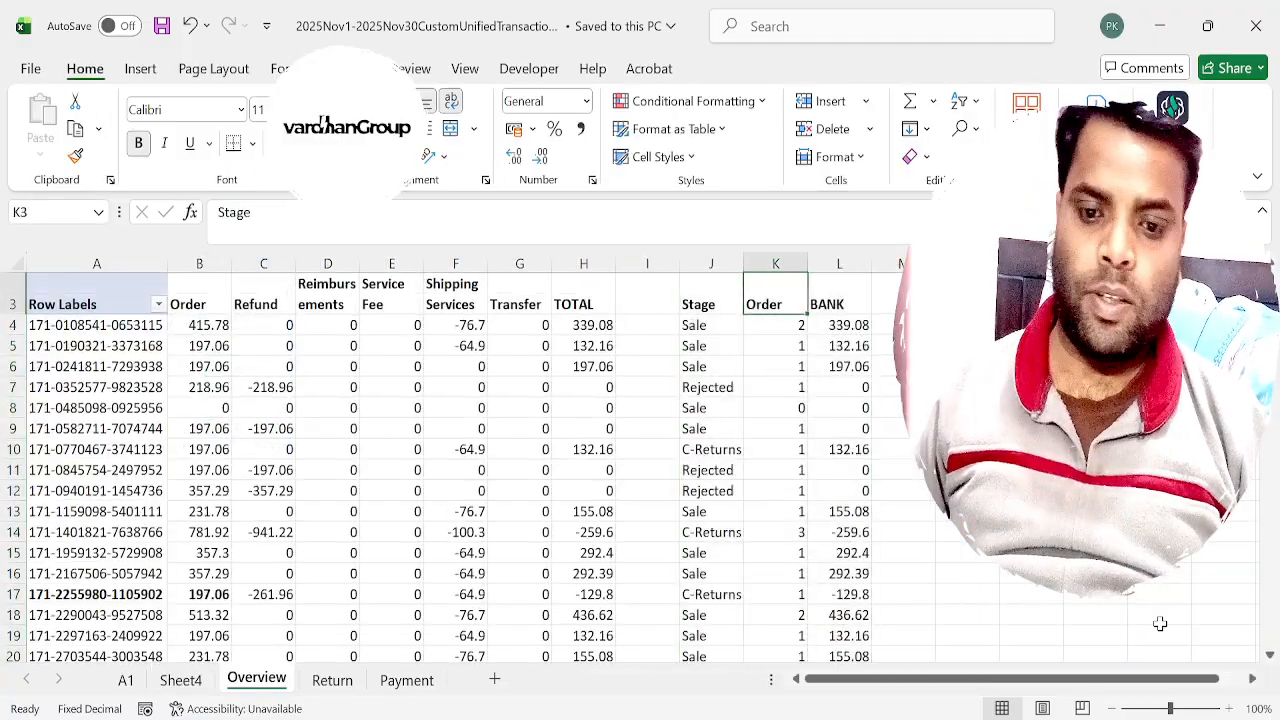
pyautogui.press('Down')
pyautogui.press('Right')
pyautogui.press('Left')
pyautogui.hotkey('ctrl', 'shift', 'Down')
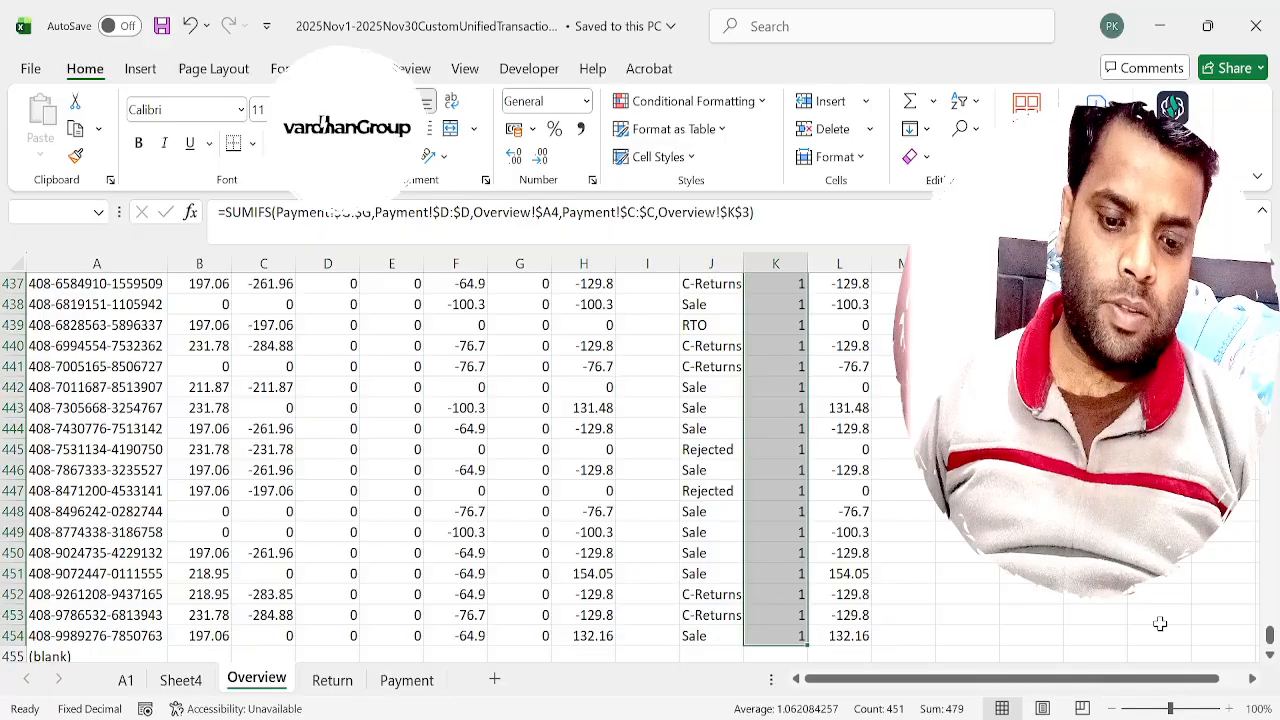
pyautogui.hotkey('ctrl', 'Up')
pyautogui.press('Left')
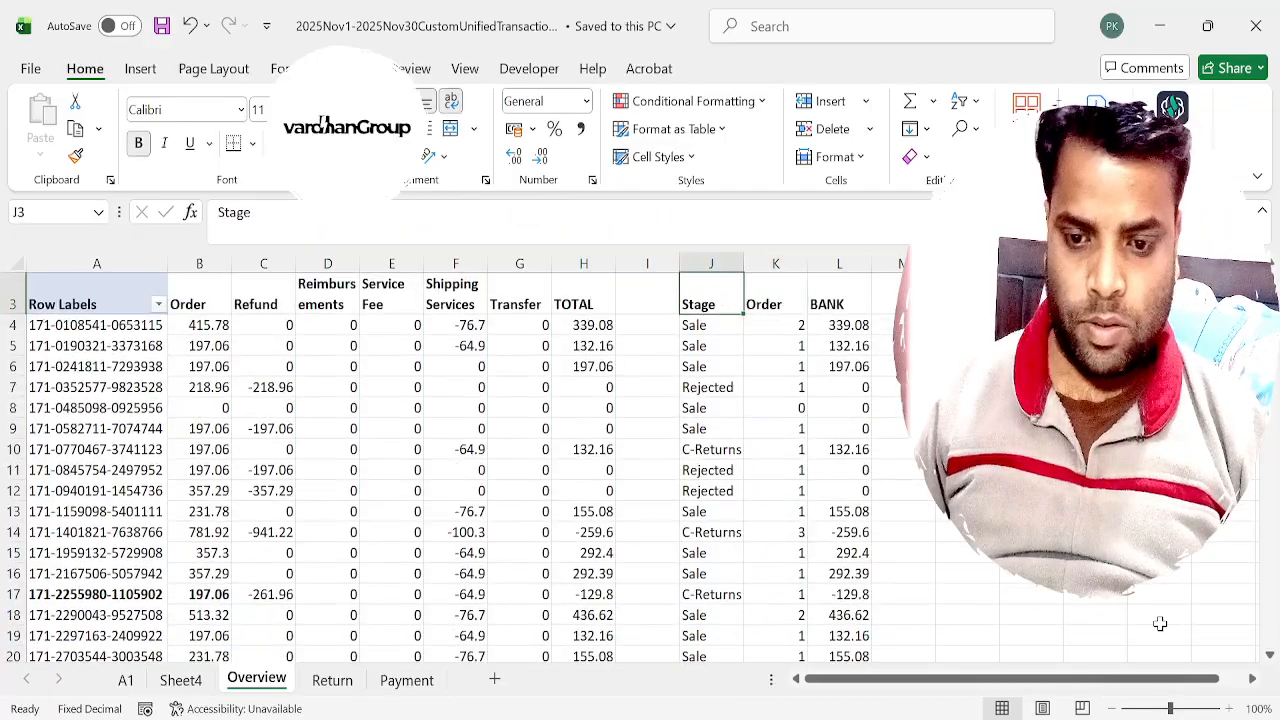
# Add filters to the Stage, Order and BANK headers on the Overview sheet and filter Stage to C-Returns.
pyautogui.hotkey('ctrl', 'shift', 'l')
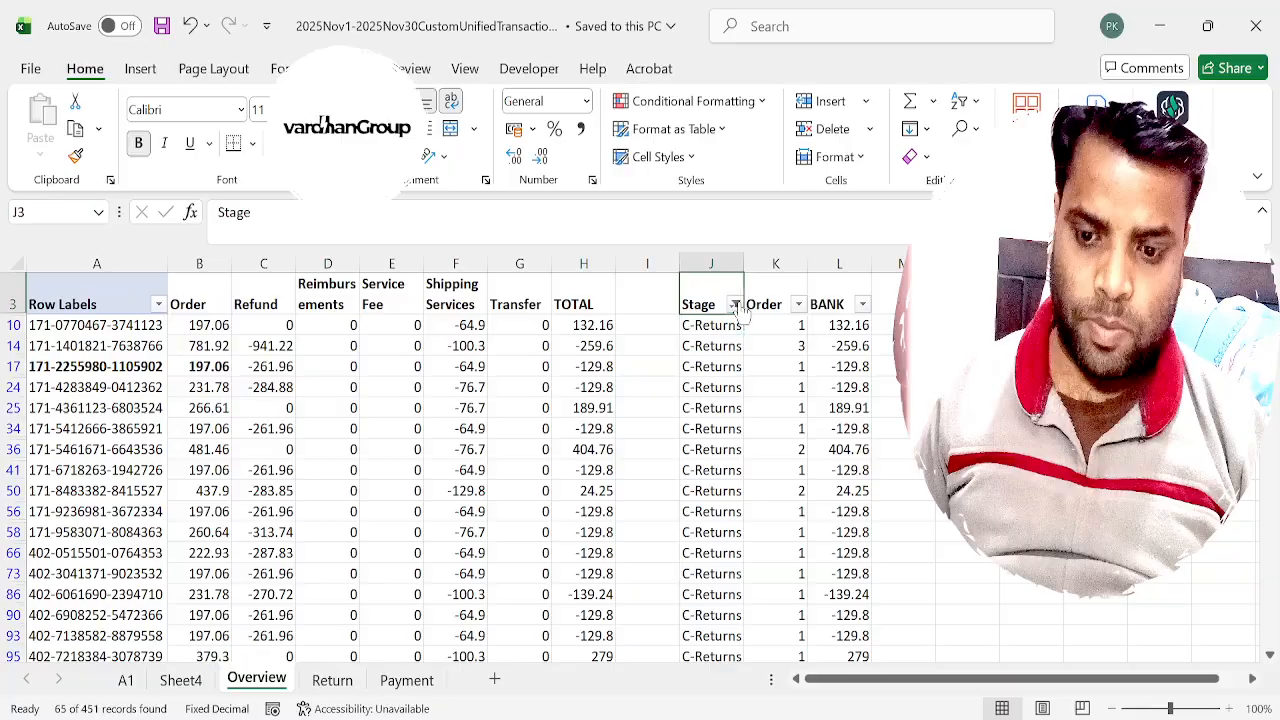
pyautogui.click(748, 322)
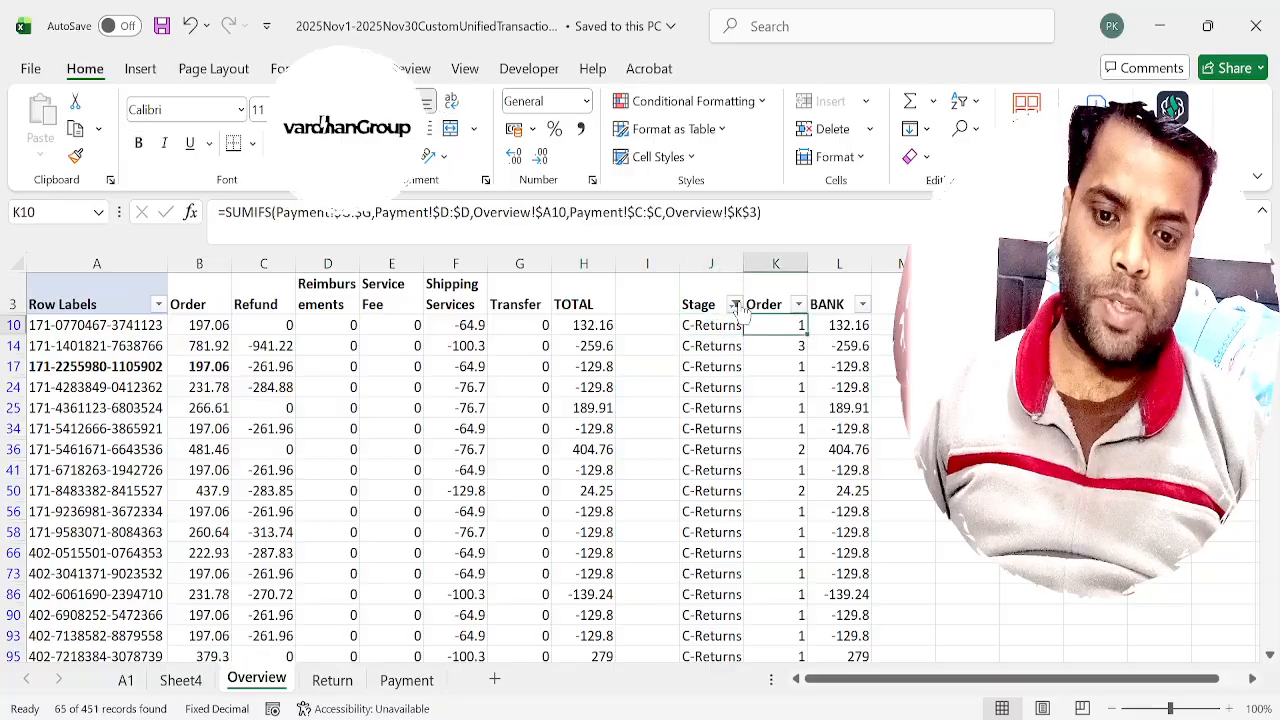
pyautogui.click(736, 322)
# Check the count and order quantity sum of the filtered C-Returns rows using the Order and Stage columns.
pyautogui.hotkey('ctrl', 'shift', 'Down')
pyautogui.hotkey('ctrl', 'Up')
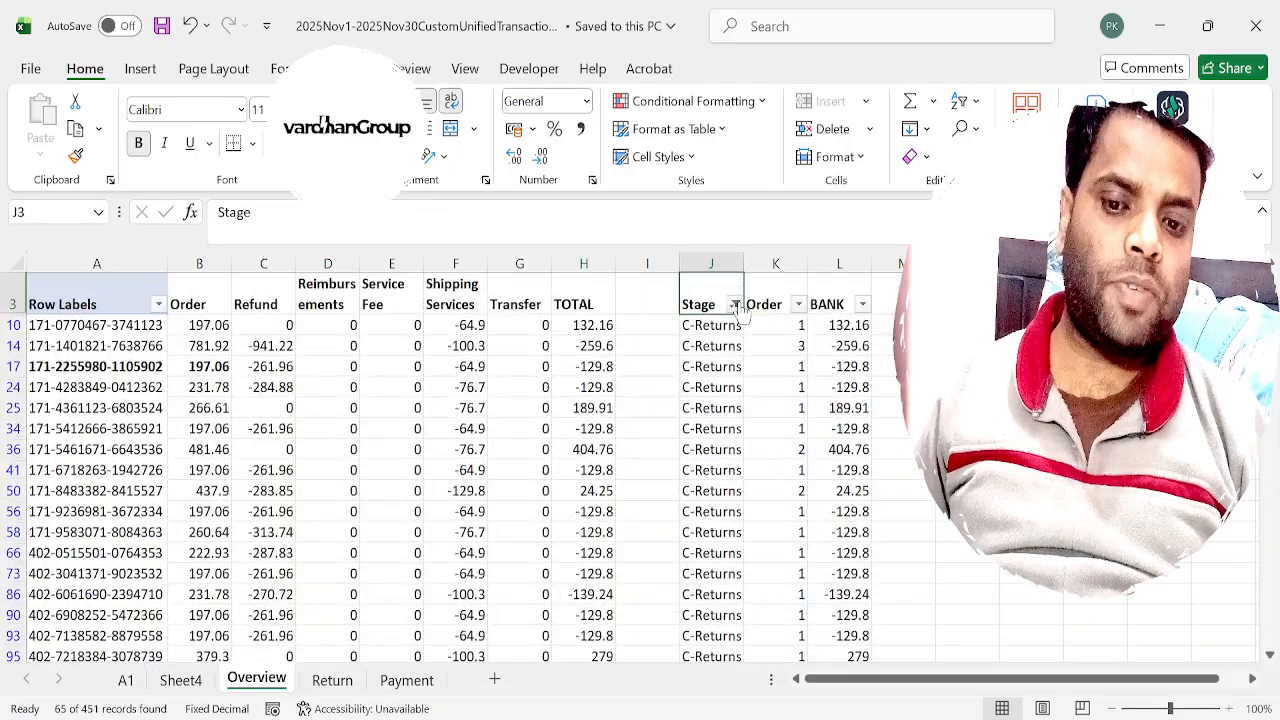
pyautogui.press('Right')
pyautogui.press('Down')
pyautogui.hotkey('ctrl', 'shift', 'Down')
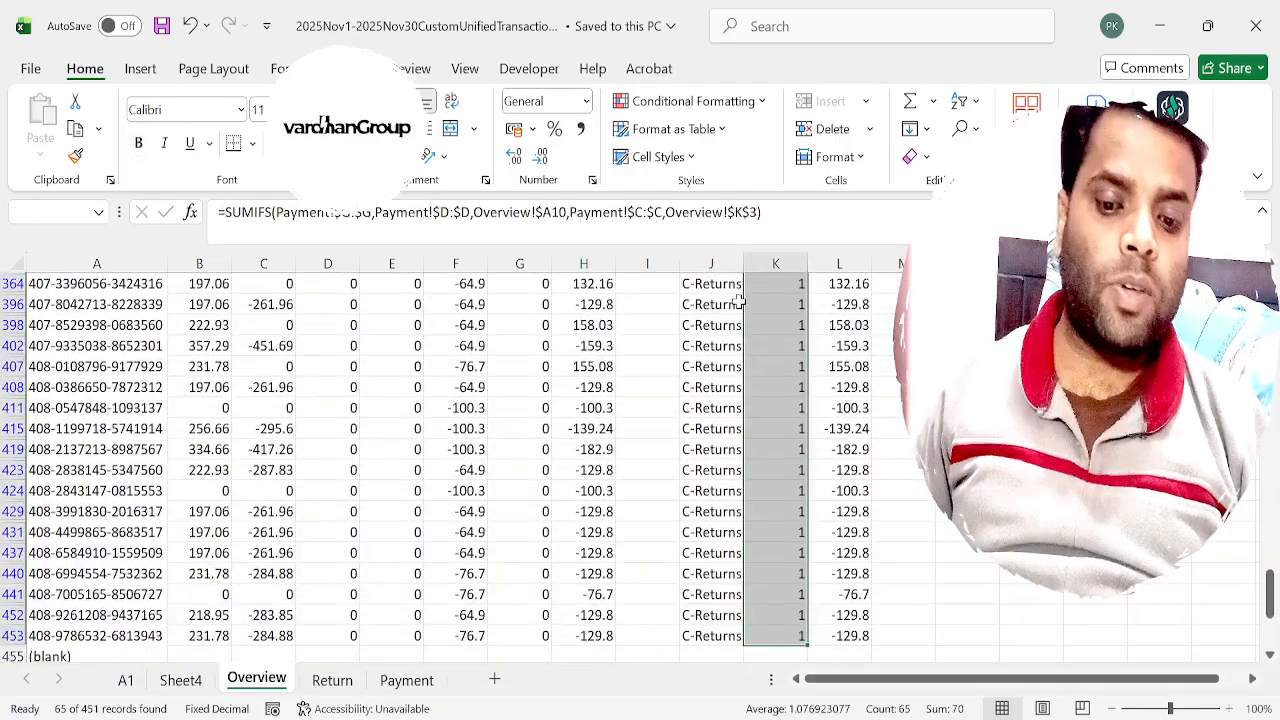
pyautogui.hotkey('ctrl', 'Up')
pyautogui.press('Down')
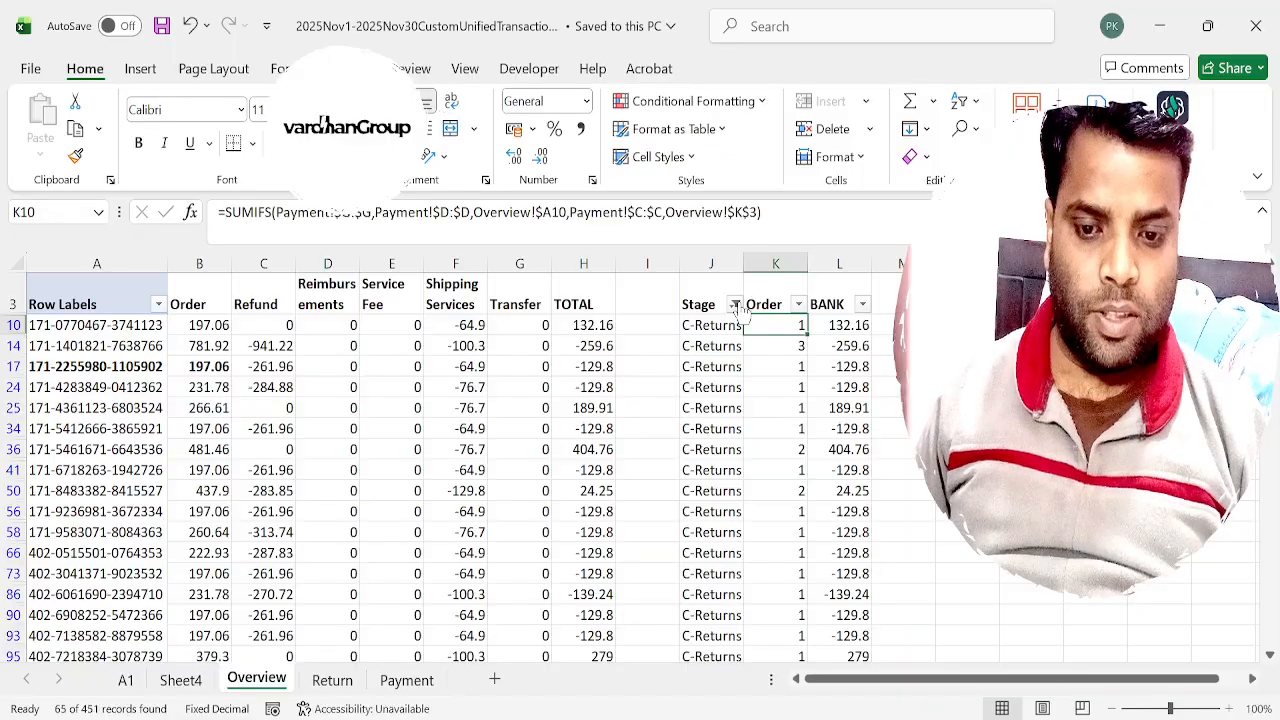
pyautogui.press('Left')
pyautogui.hotkey('ctrl', 'shift', 'Down')
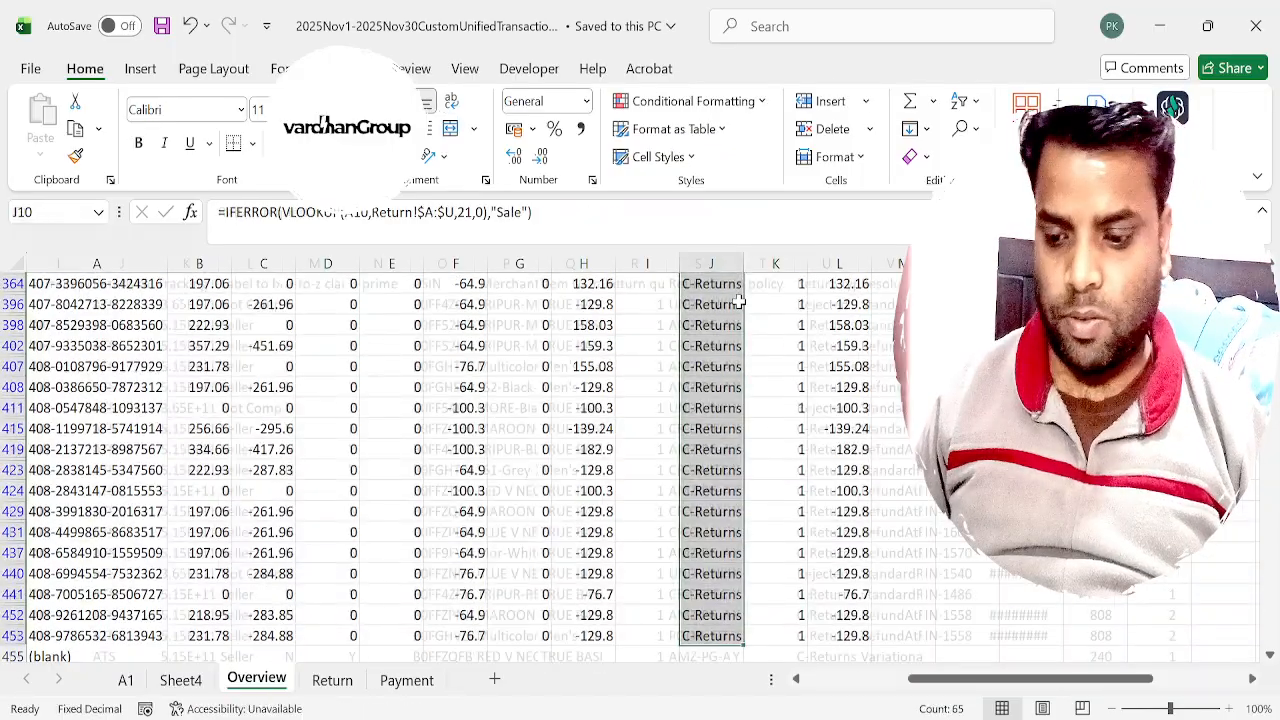
pyautogui.hotkey('ctrl', 'pagedown')
pyautogui.hotkey('ctrl', 'pageup')
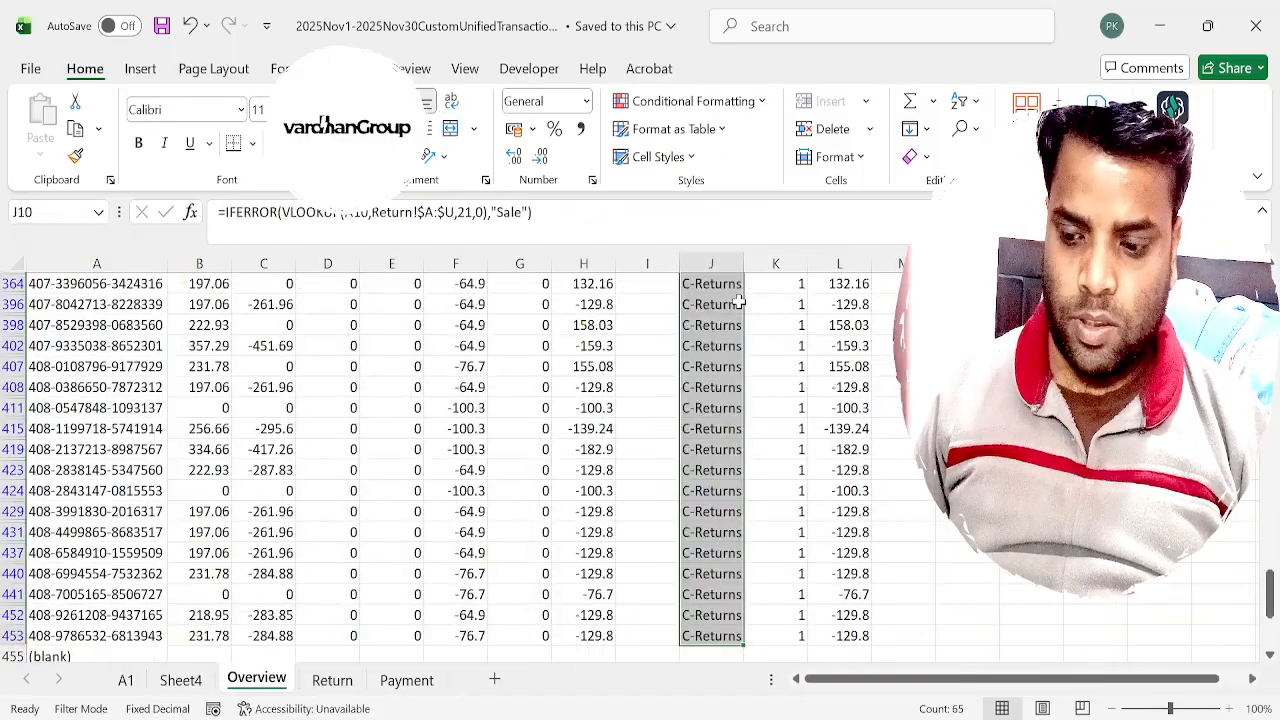
# Rename the pivot table sheet Sheet4 as MAIN Overview.
pyautogui.hotkey('ctrl', 'pageup')
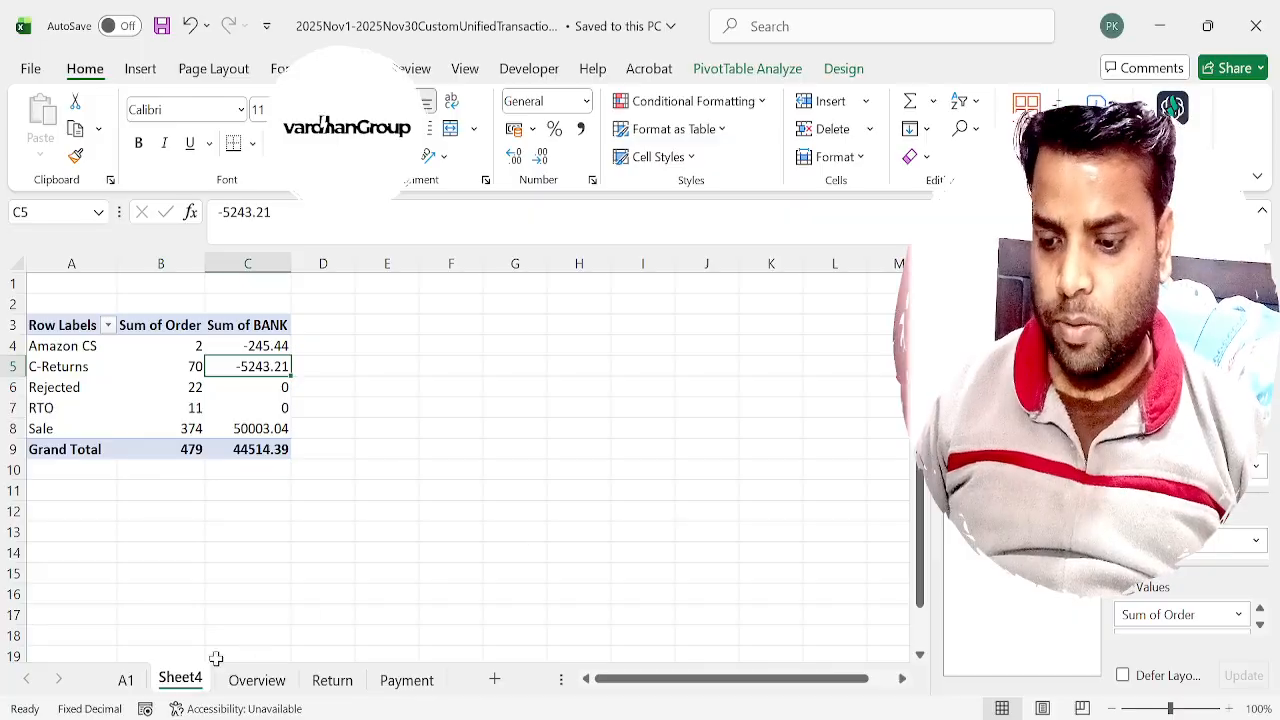
pyautogui.doubleClick(186, 682)
pyautogui.write('MAIN')
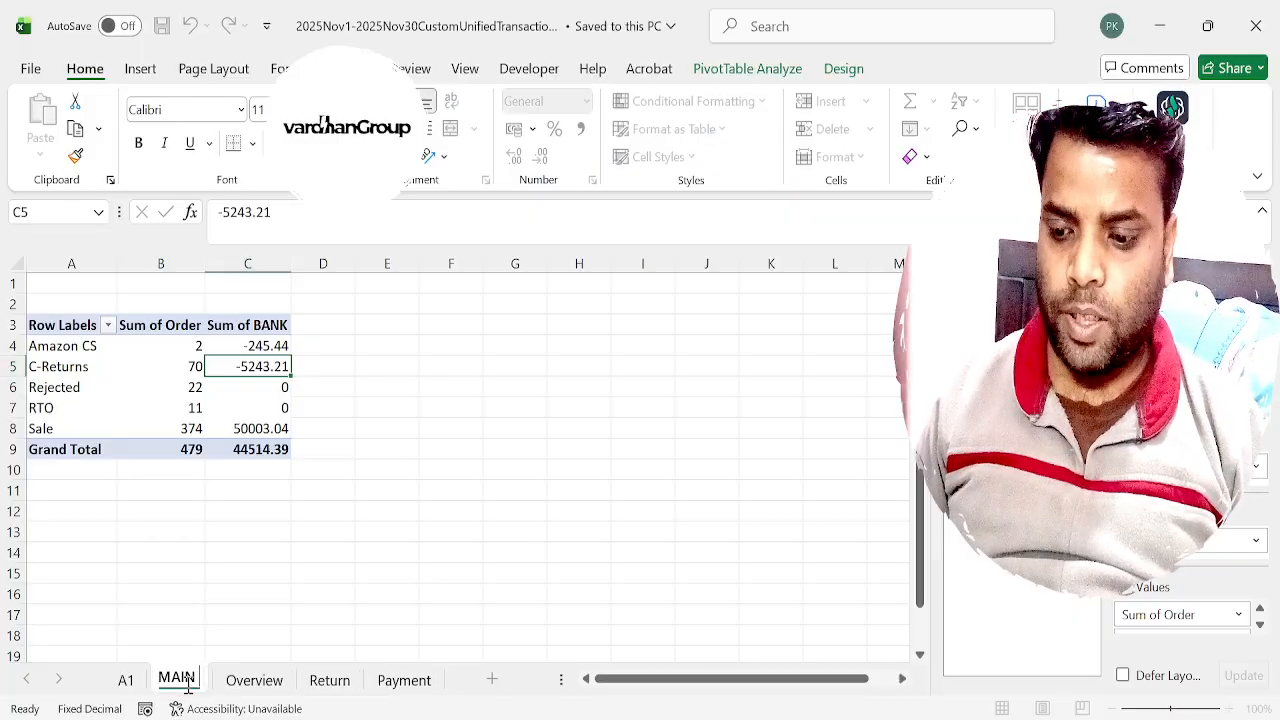
pyautogui.write(' Overview')
pyautogui.press('Return')
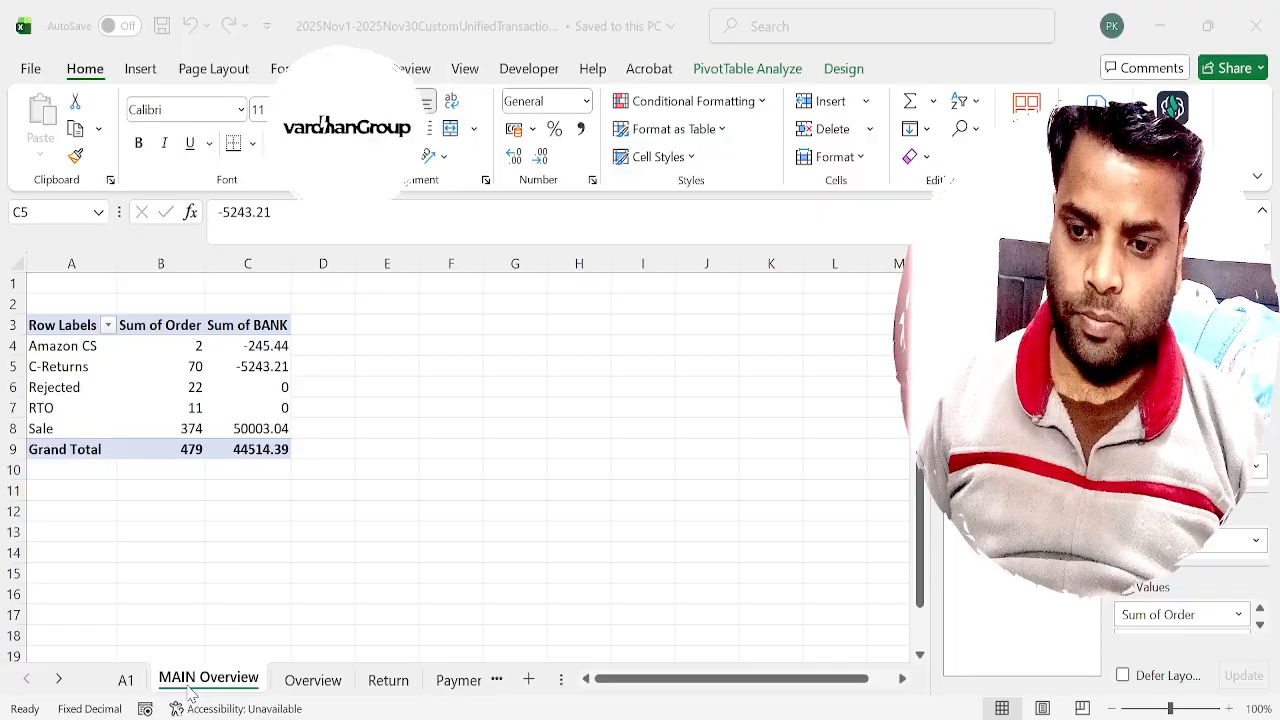
# Review the order quantities and BANK sums per stage in the pivot table, including the Sale row and grand total.
pyautogui.click(187, 687)
pyautogui.press('Left')
pyautogui.press('Right')
pyautogui.press('Down')
pyautogui.press('Down')
pyautogui.press('Down')
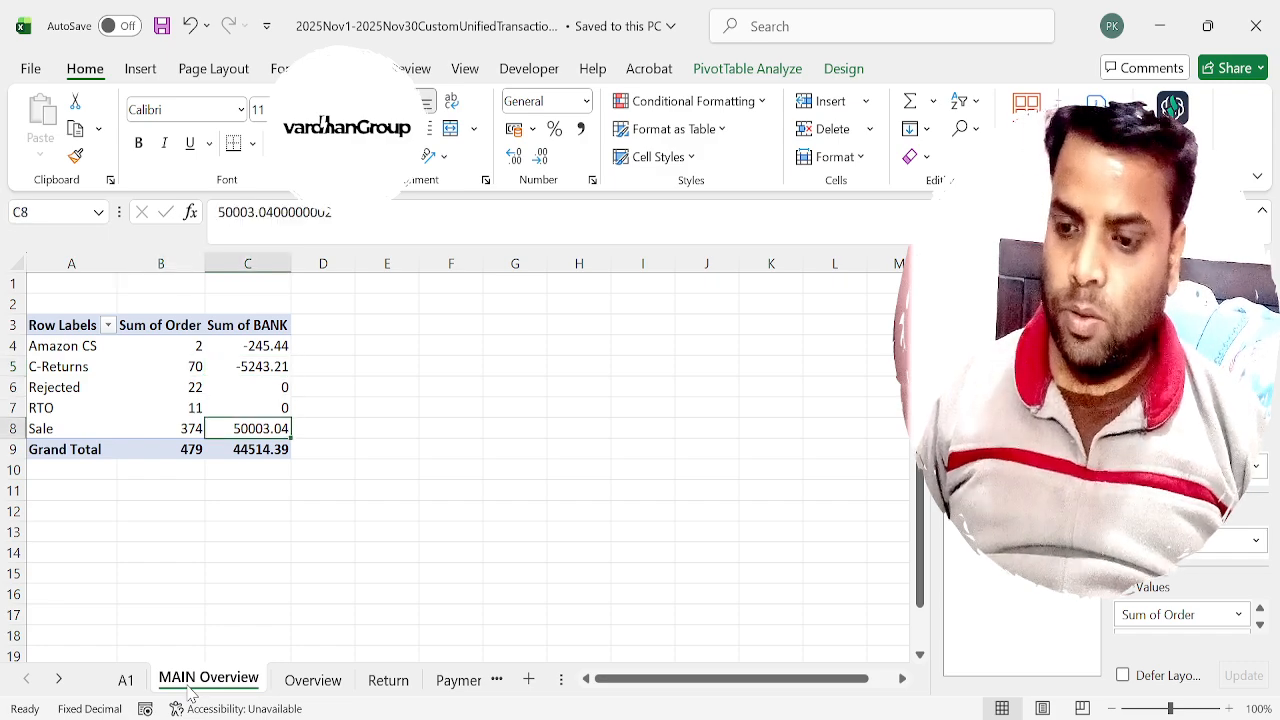
pyautogui.press('Down')
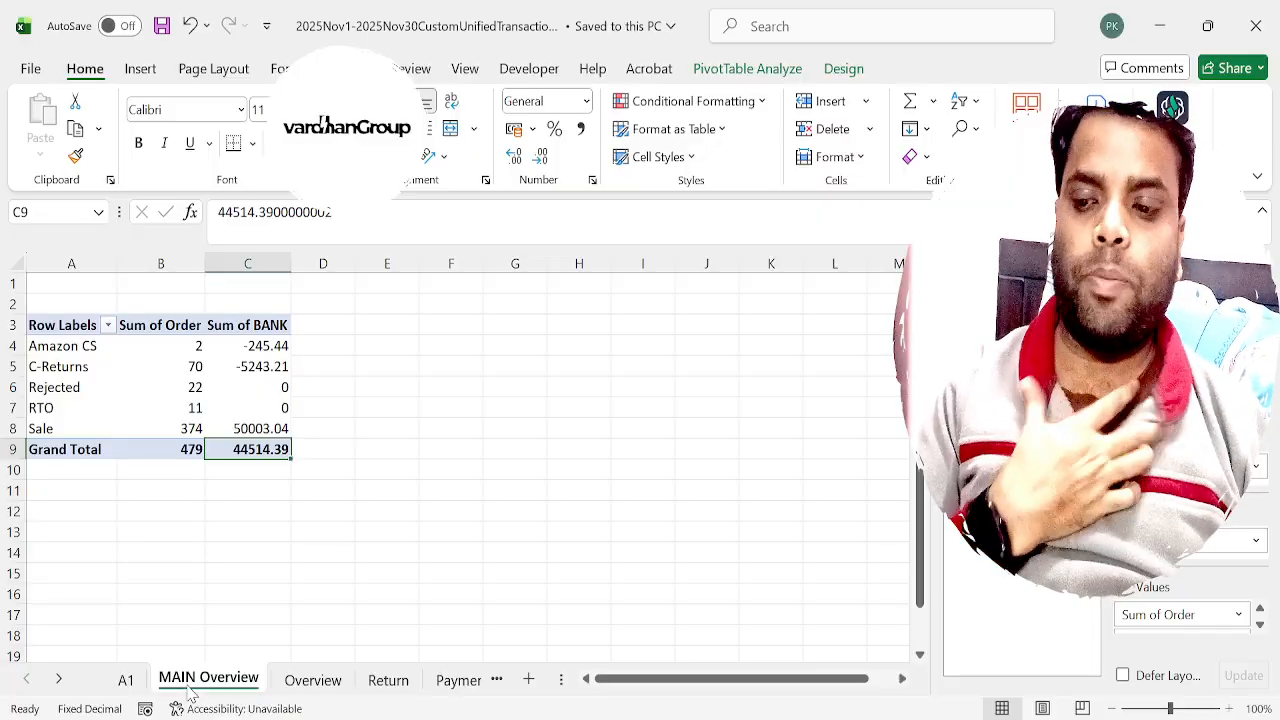
pyautogui.press('Up')
pyautogui.press('Left')
pyautogui.press('Up')
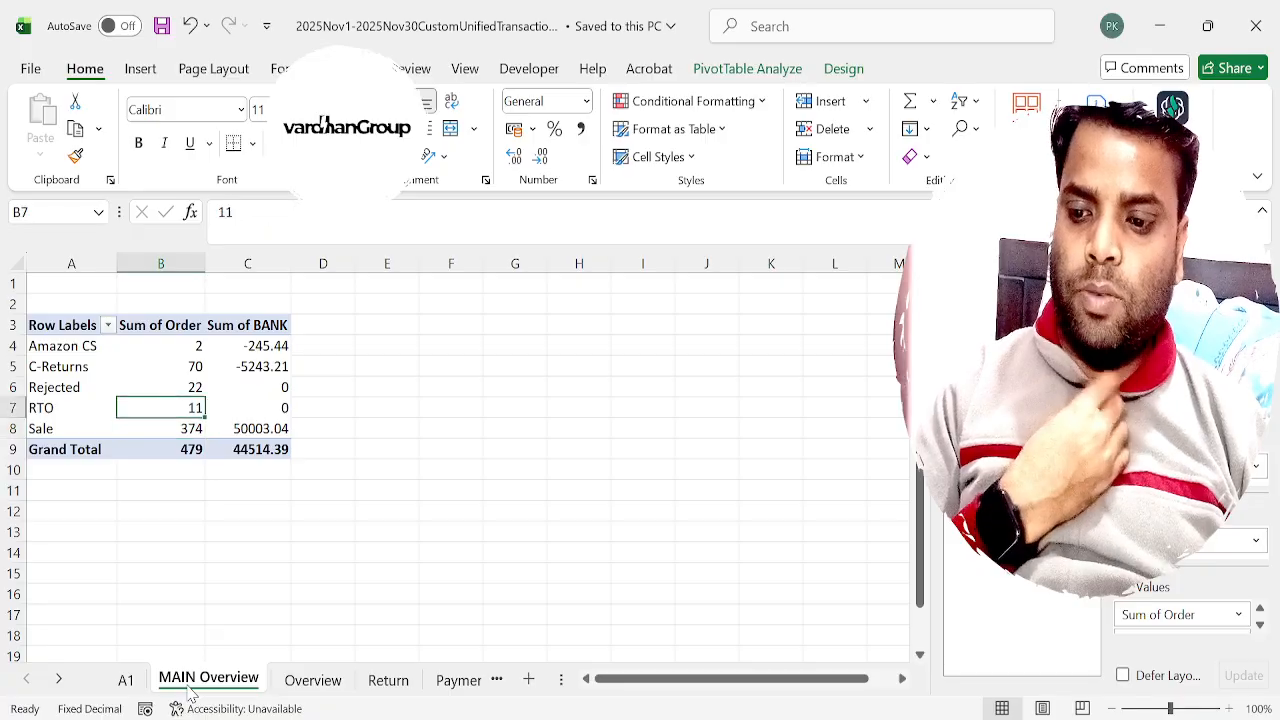
pyautogui.press('Up')
pyautogui.press('Up')
pyautogui.press('Right')
pyautogui.press('Right')
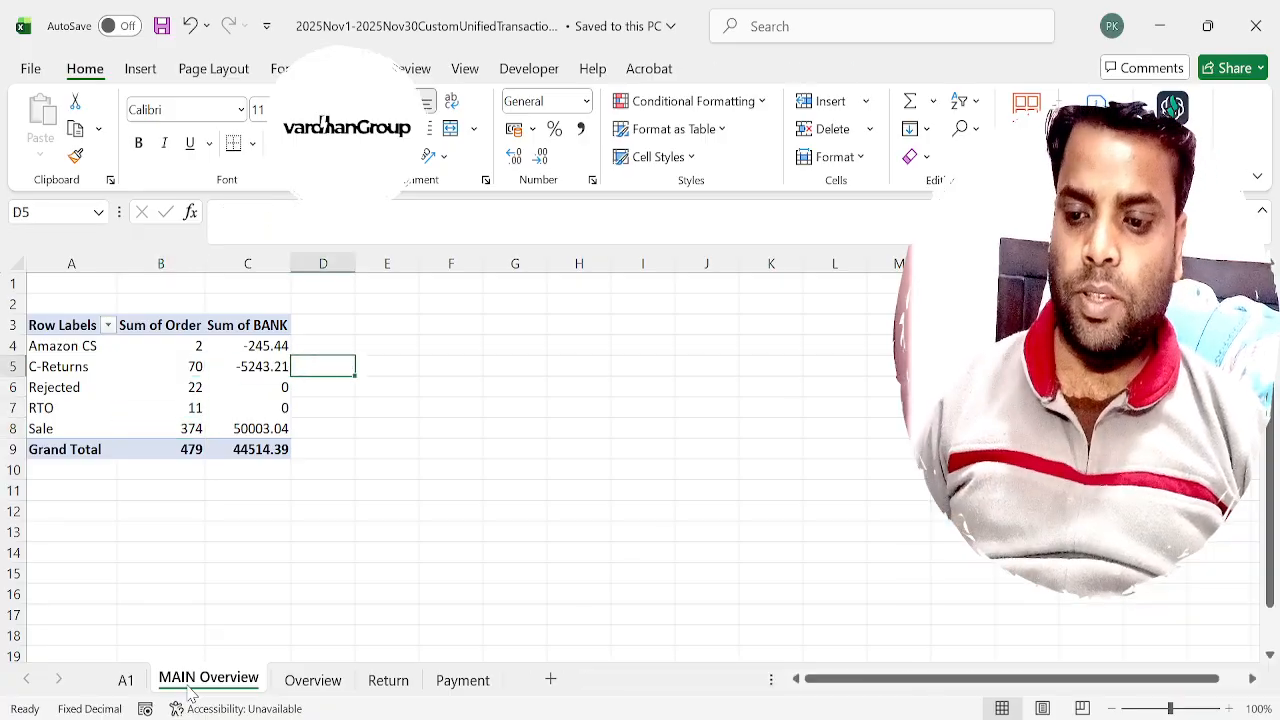
# Replace Sum of Order in the pivot table's values with Count of Stage, placed before Sum of BANK.
pyautogui.press('Left')
pyautogui.press('Left')
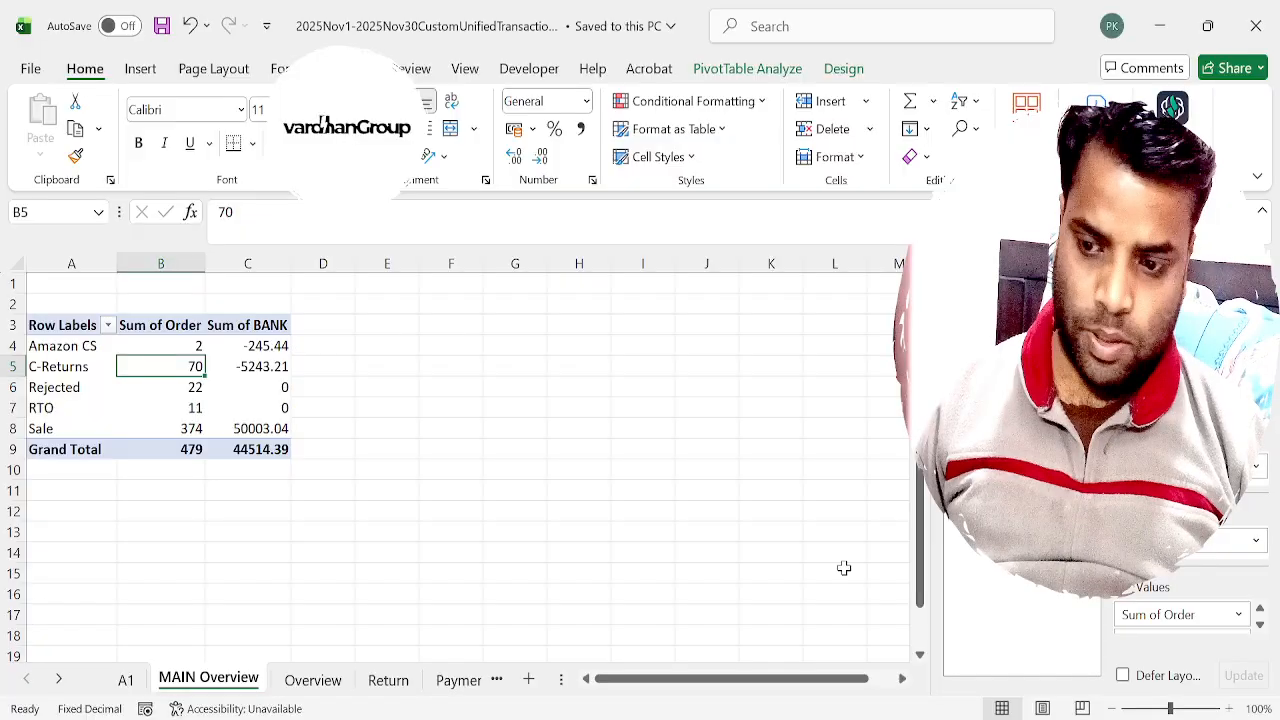
pyautogui.click(957, 440)
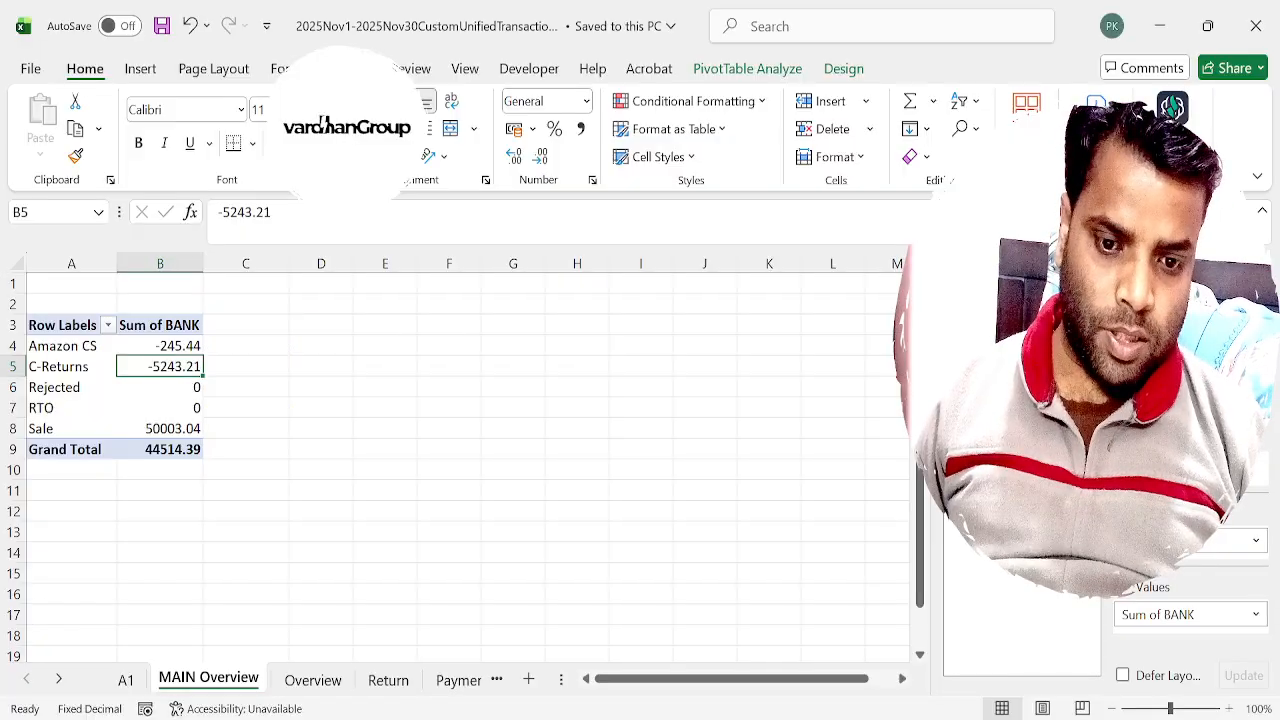
pyautogui.moveTo(1129, 594); pyautogui.dragTo(1158, 610)
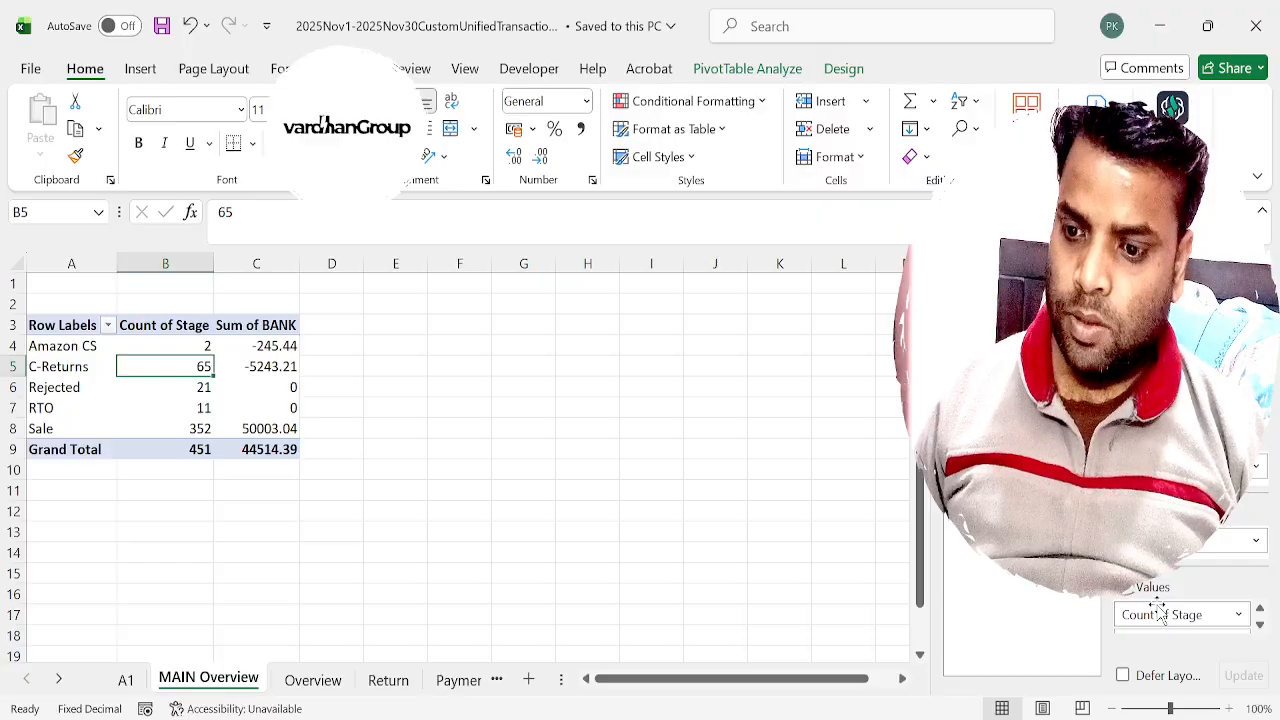
# Calculate the return rate in D5 by dividing the C-Returns count by the Sale count, and format it as a percentage.
pyautogui.press('Right')
pyautogui.press('Right')
pyautogui.write('=')
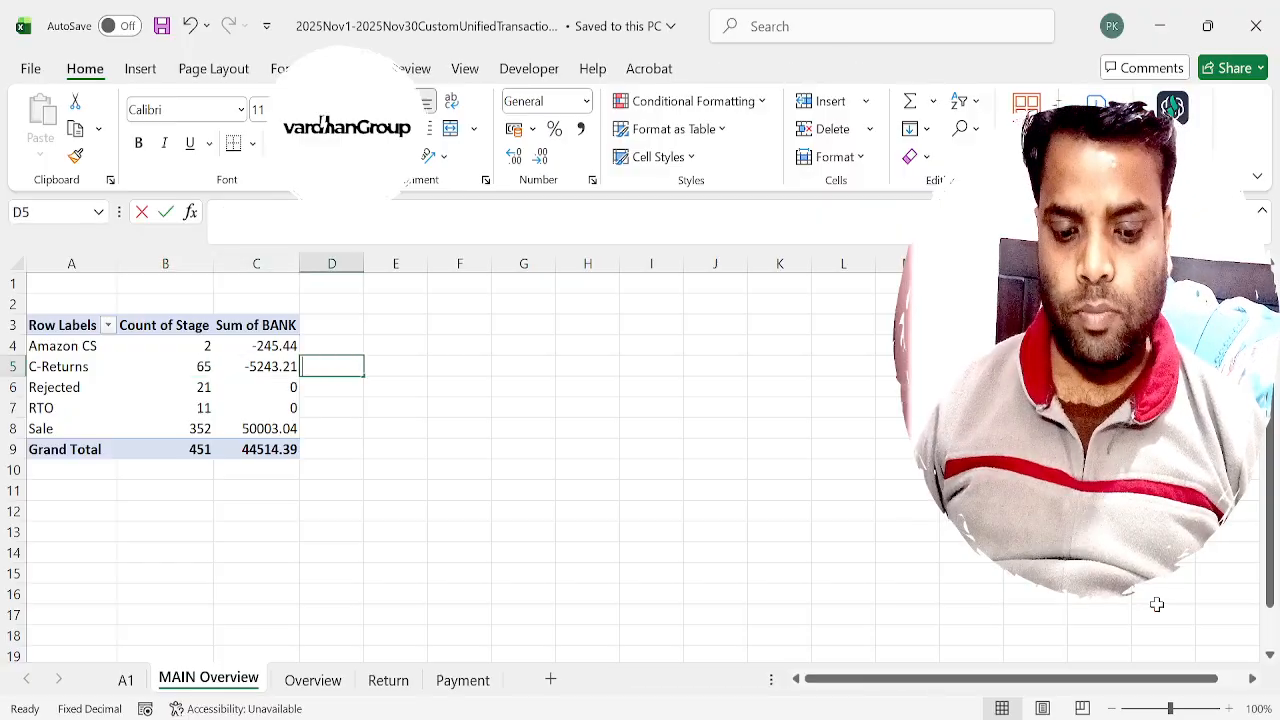
pyautogui.press('Left')
pyautogui.press('Left')
pyautogui.write('/')
pyautogui.press('Left')
pyautogui.press('Left')
pyautogui.press('Down')
pyautogui.press('Down')
pyautogui.press('Down')
pyautogui.press('Return')
pyautogui.press('Up')
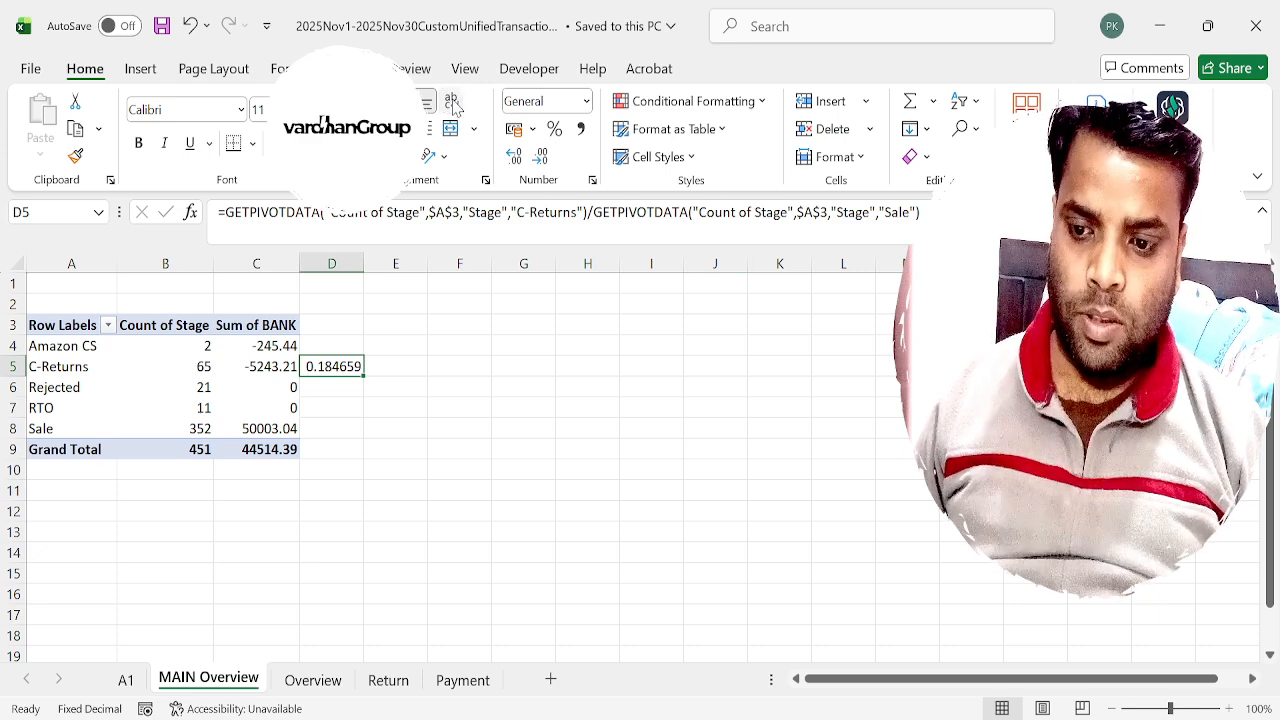
pyautogui.click(558, 137)
# Calculate the average bank amount per sale in D8 by dividing the Sale row's Sum of BANK by its Count of Stage.
pyautogui.press('Down')
pyautogui.press('Down')
pyautogui.press('Down')
pyautogui.press('Left')
pyautogui.press('Right')
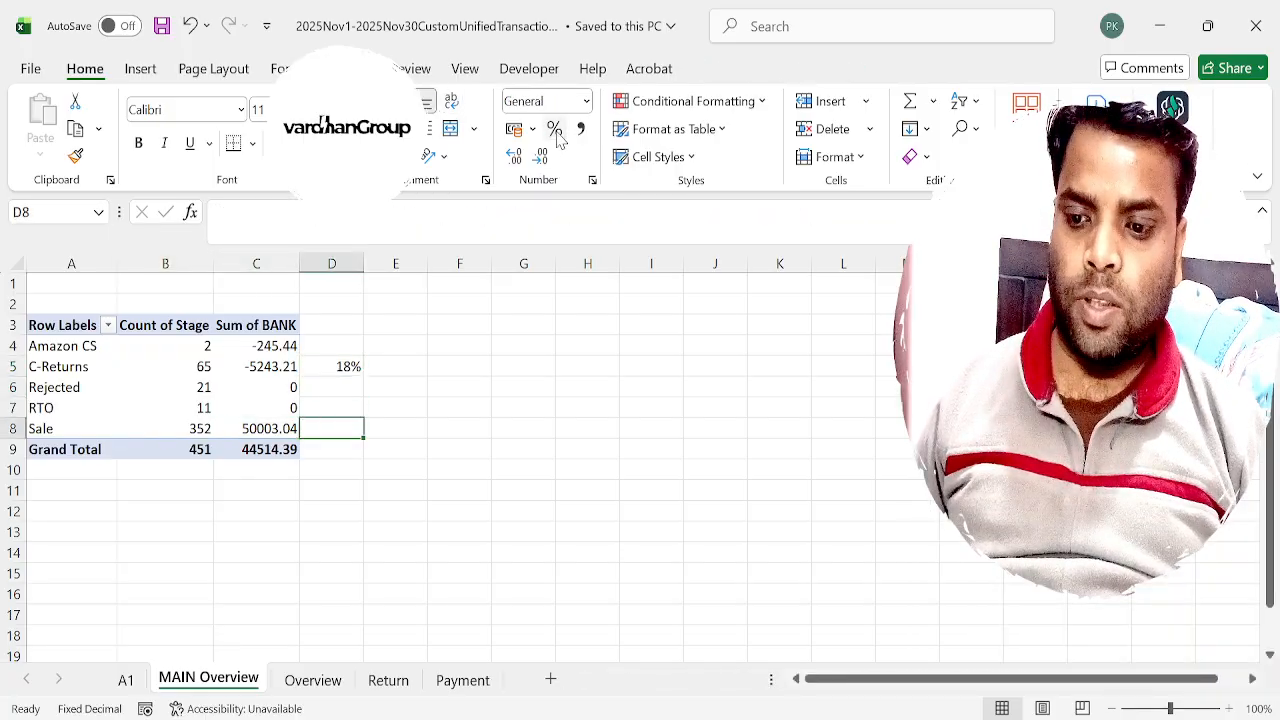
pyautogui.press('Left')
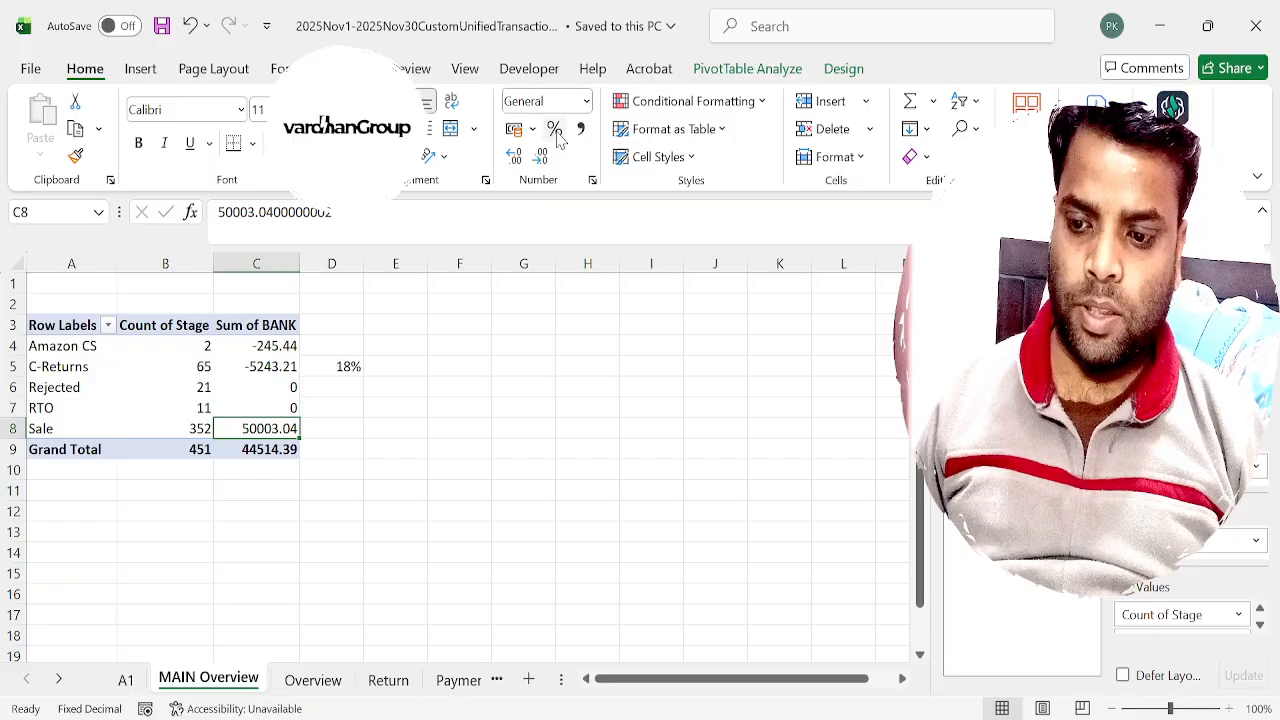
pyautogui.press('Left')
pyautogui.press('Right')
pyautogui.press('Right')
pyautogui.write('=')
pyautogui.press('Left')
pyautogui.write('/')
pyautogui.press('Left')
pyautogui.press('Left')
pyautogui.press('Left')
pyautogui.press('Right')
pyautogui.hotkey('ctrl', 'Return')
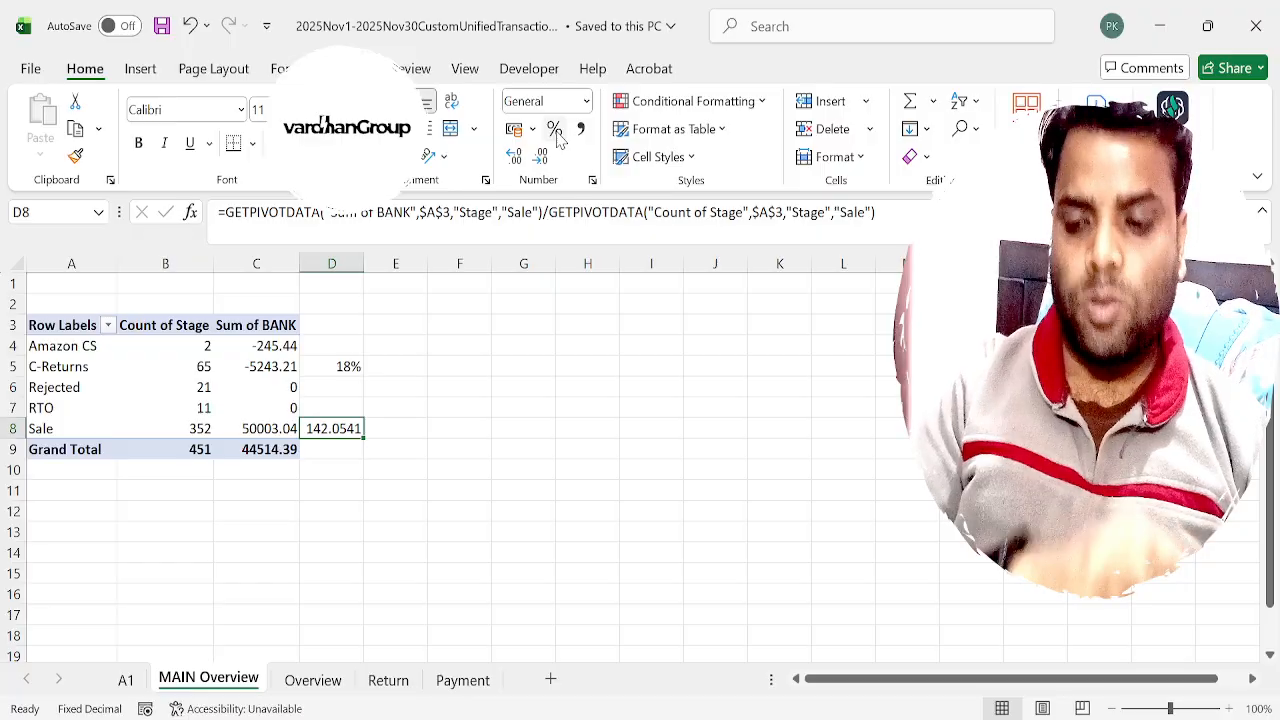
# Enter 95 in E8 and calculate the per-order margin in F8 with =D8-E8.
pyautogui.press('Right')
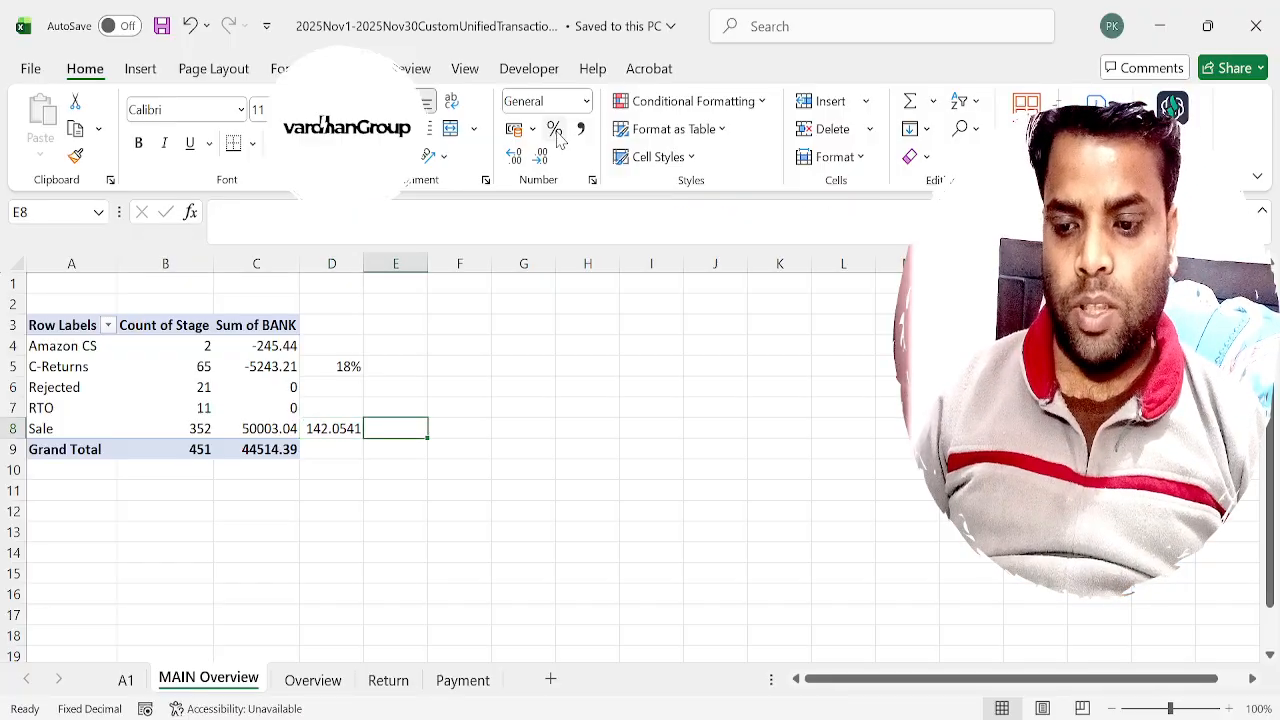
pyautogui.write('90')
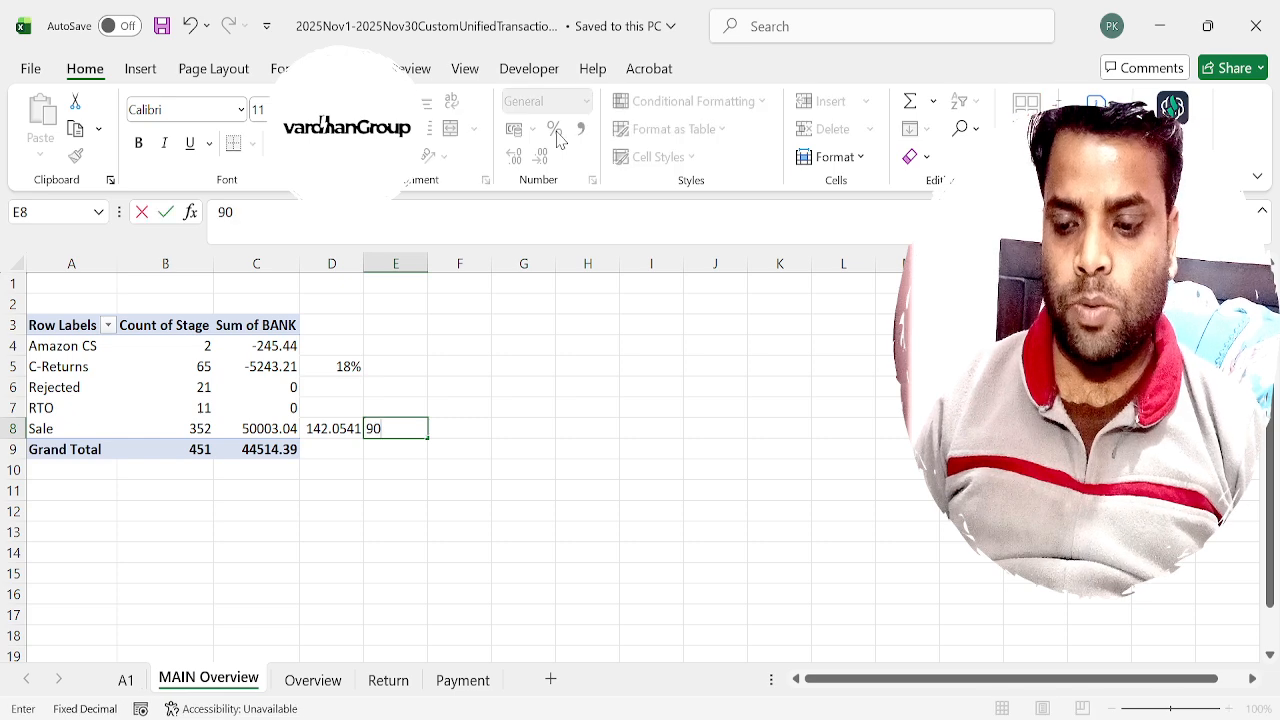
pyautogui.press('BackSpace')
pyautogui.write('5')
pyautogui.press('Tab')
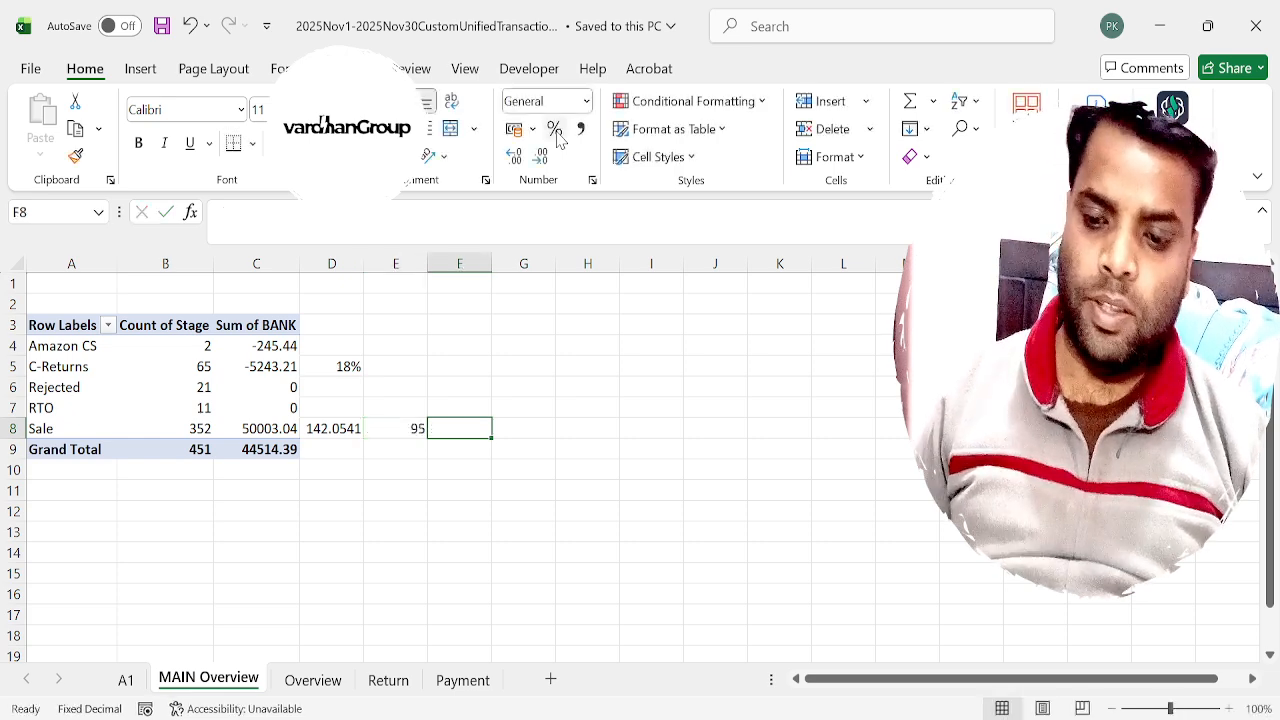
pyautogui.write('=')
pyautogui.press('Left')
pyautogui.press('Left')
pyautogui.write('-')
pyautogui.press('Left')
pyautogui.hotkey('ctrl', 'Return')
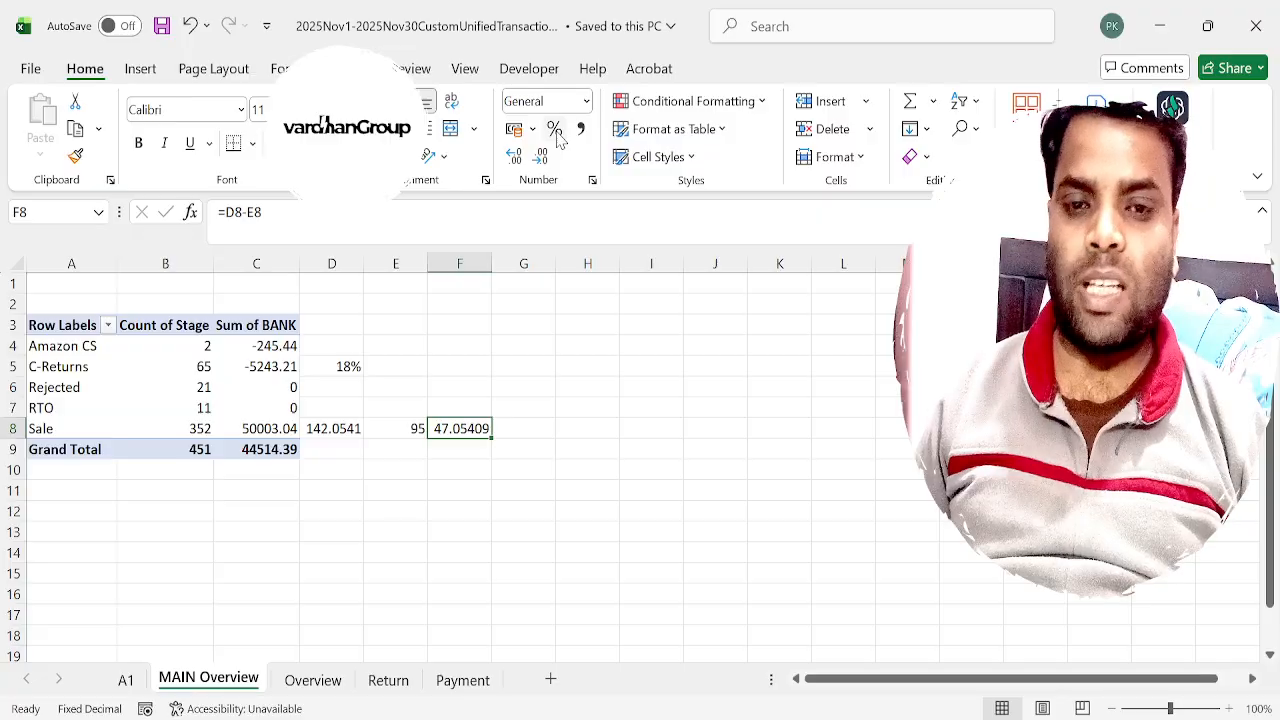
# Calculate the total profit in G8 by multiplying F8 by the Sale row's Count of Stage.
pyautogui.press('Right')
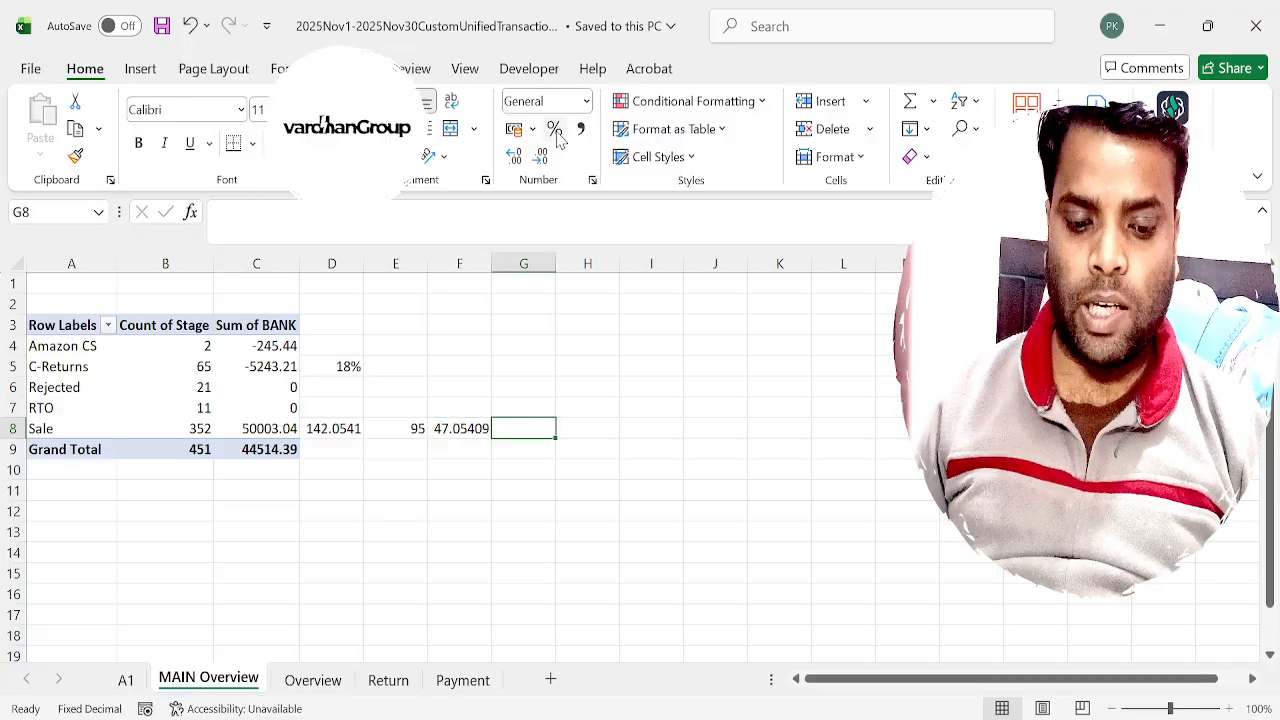
pyautogui.write('=')
pyautogui.press('Left')
pyautogui.write('*')
pyautogui.press('Left')
pyautogui.press('Left')
pyautogui.press('Left')
pyautogui.press('Left')
pyautogui.press('Left')
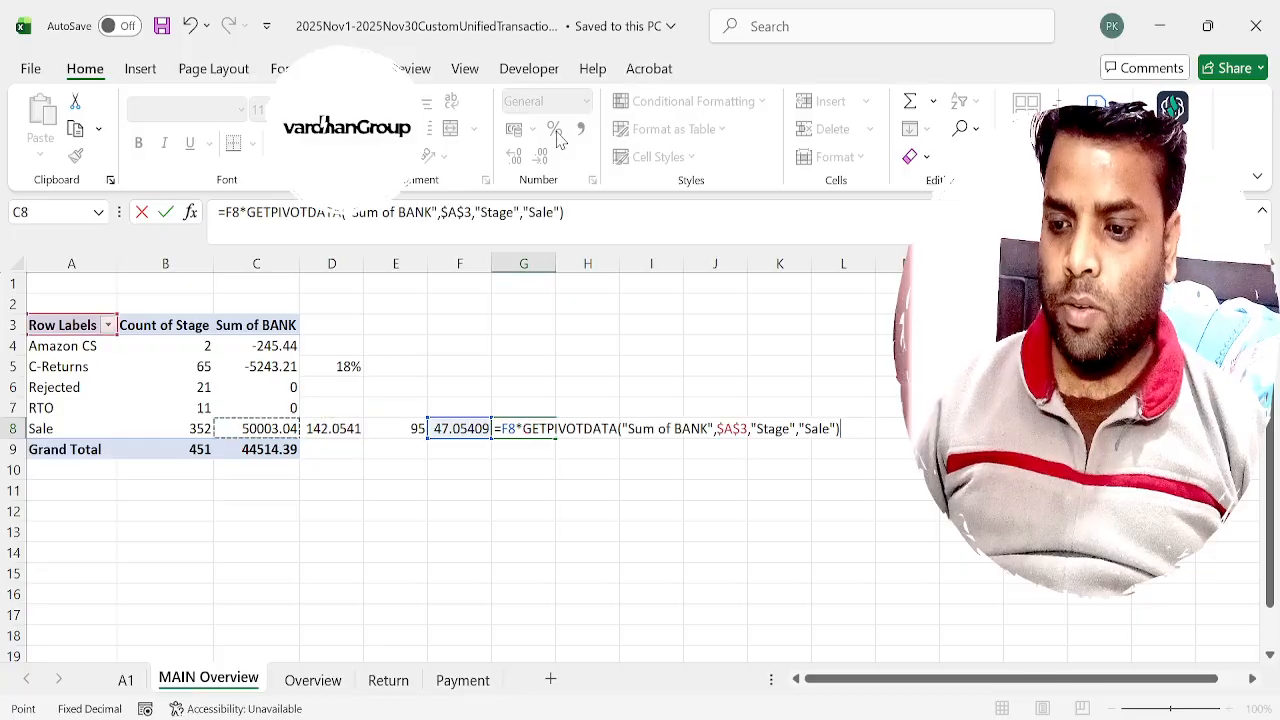
pyautogui.press('Return')
pyautogui.press('Up')
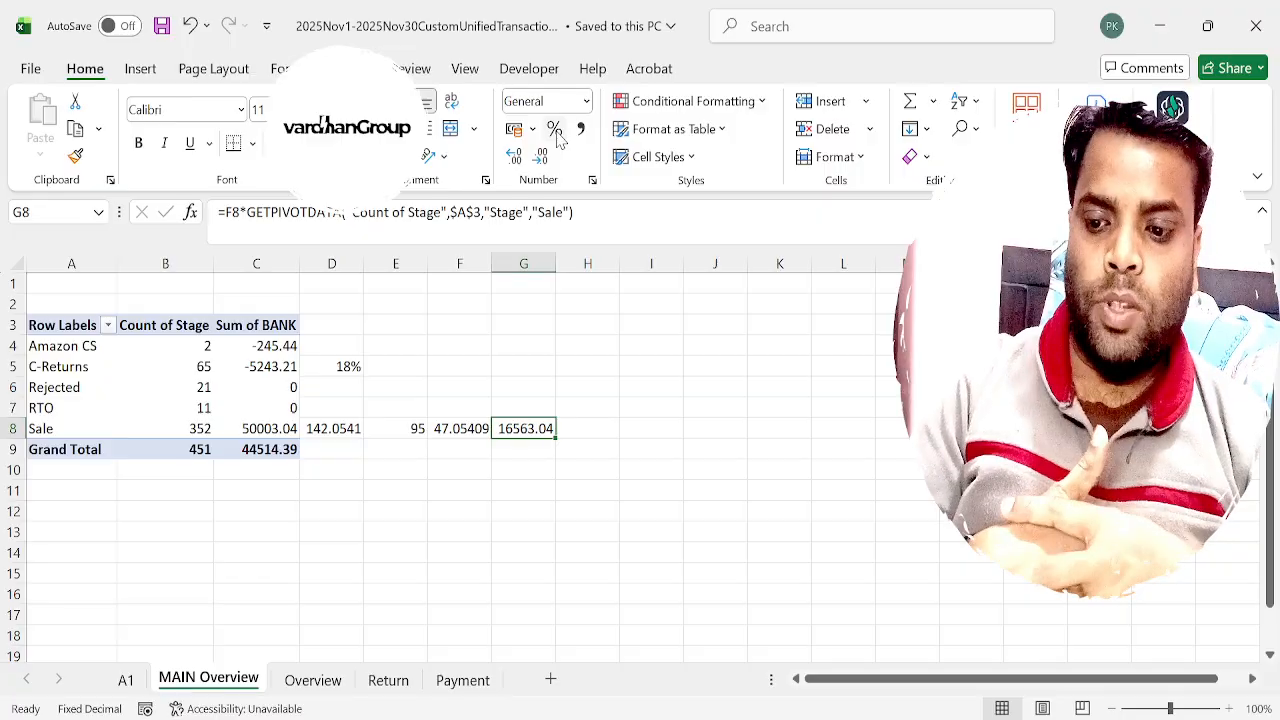
pyautogui.press('Left')
pyautogui.press('Left')
pyautogui.press('Left')
pyautogui.press('Left')
pyautogui.press('Down')
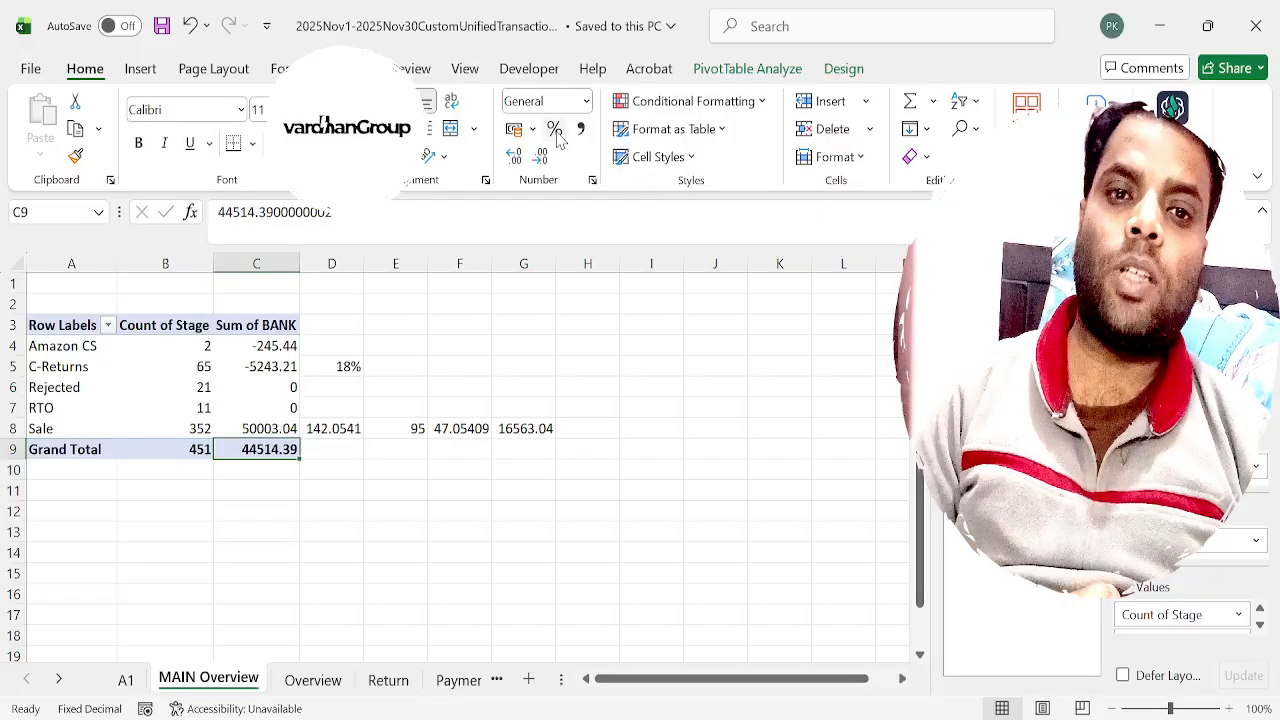
# Switch to Chrome and show the Vardhan Group e-commerce services website.
pyautogui.hotkey('alt', 'Tab')
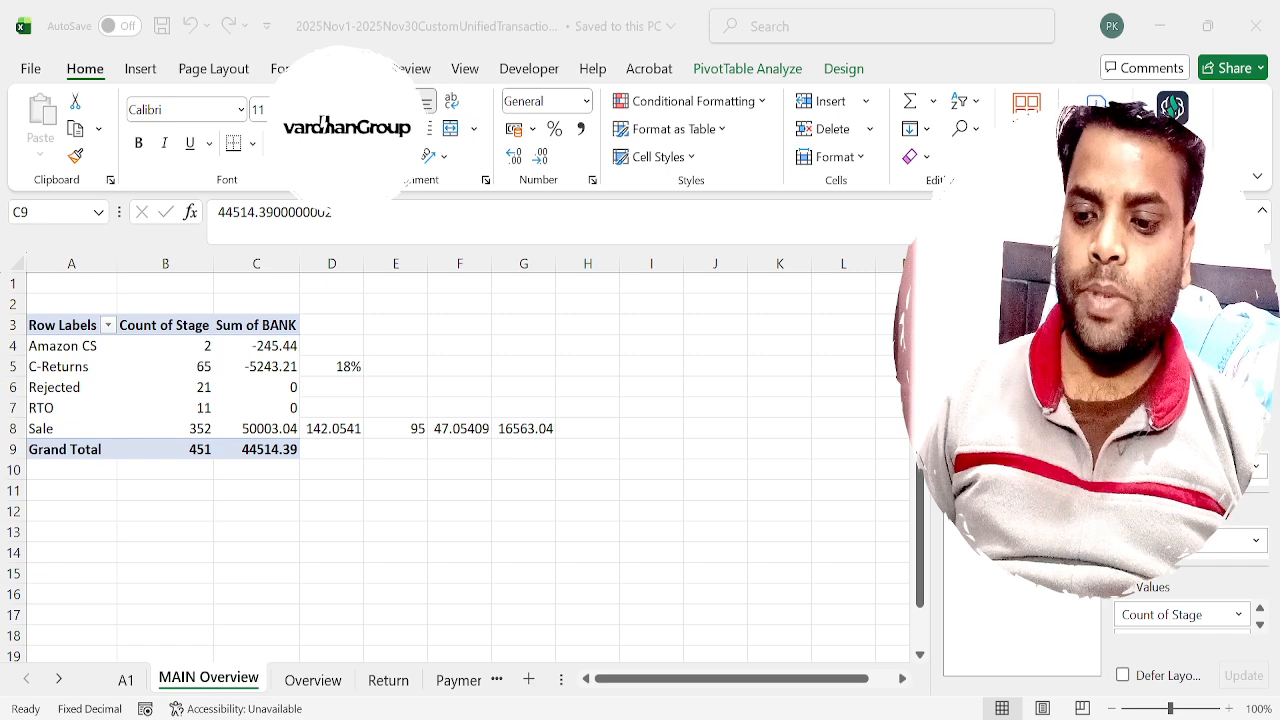
pyautogui.hotkey('alt', 'Tab')
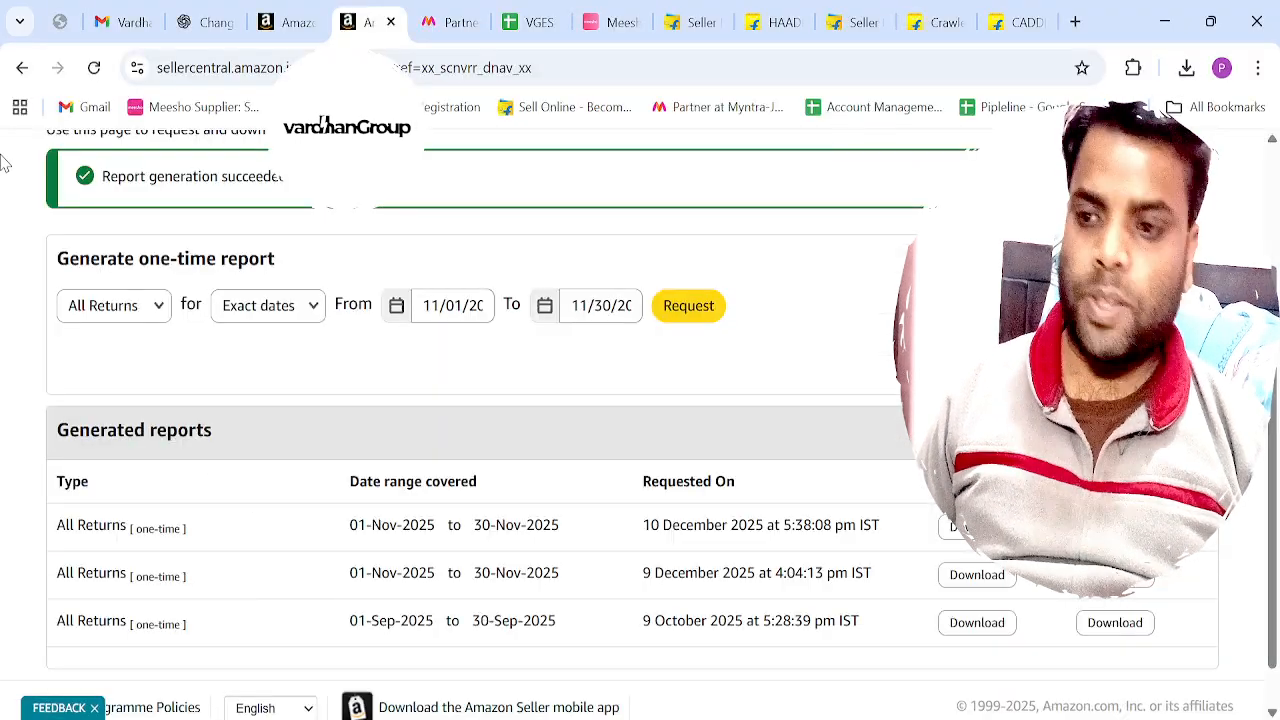
pyautogui.click(58, 22)
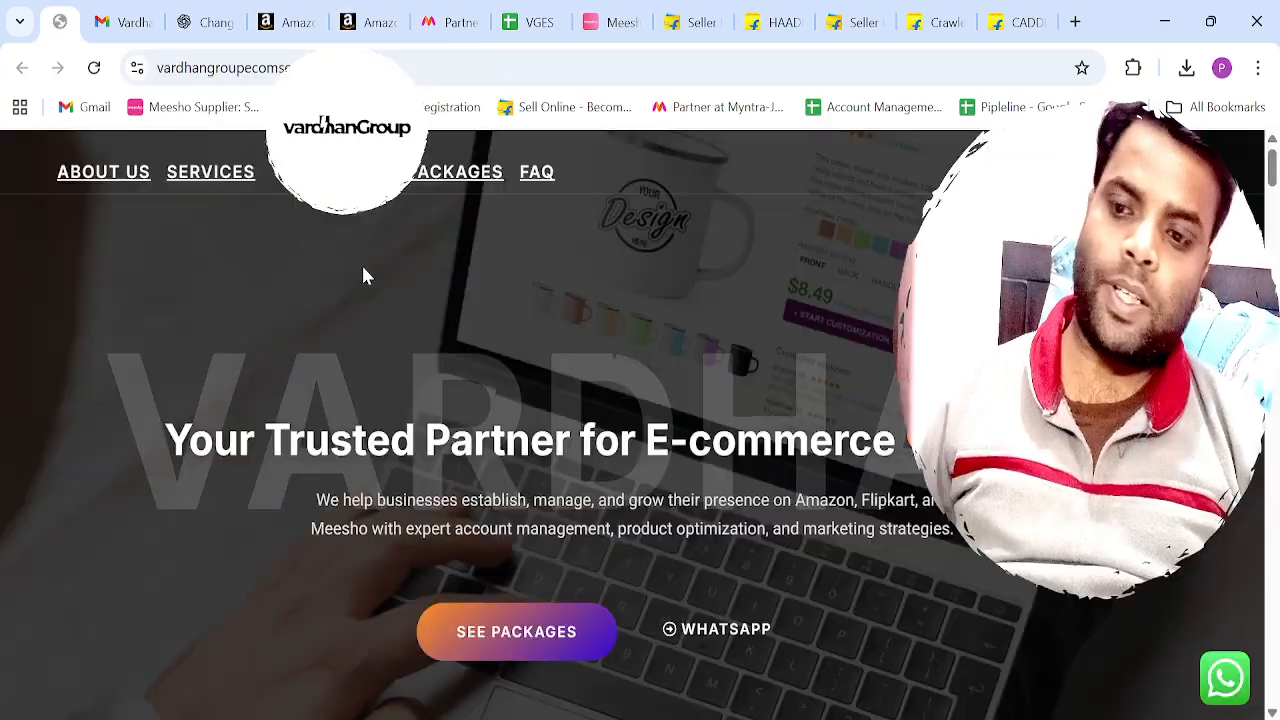